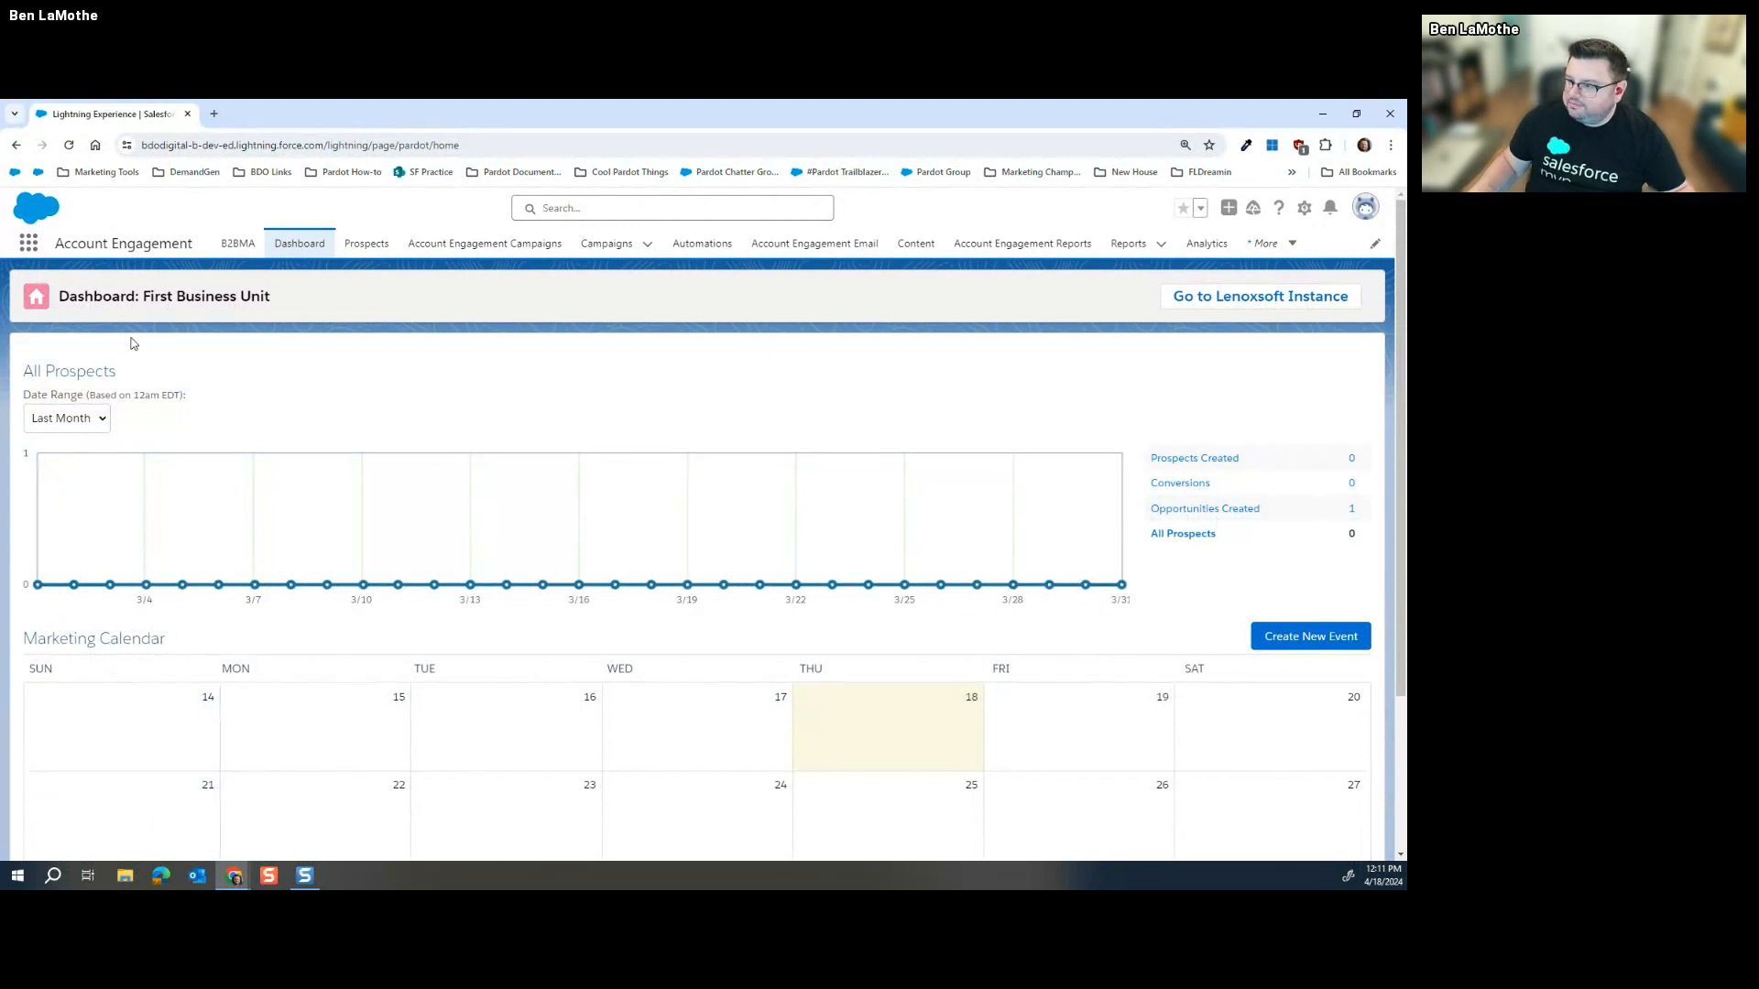
Step: Open the prospect segmentation lists and arrange the browser windows so the Google Slides presentation is accessible beside Account Engagement
{"action": "left_click", "coordinate": [368, 243]}
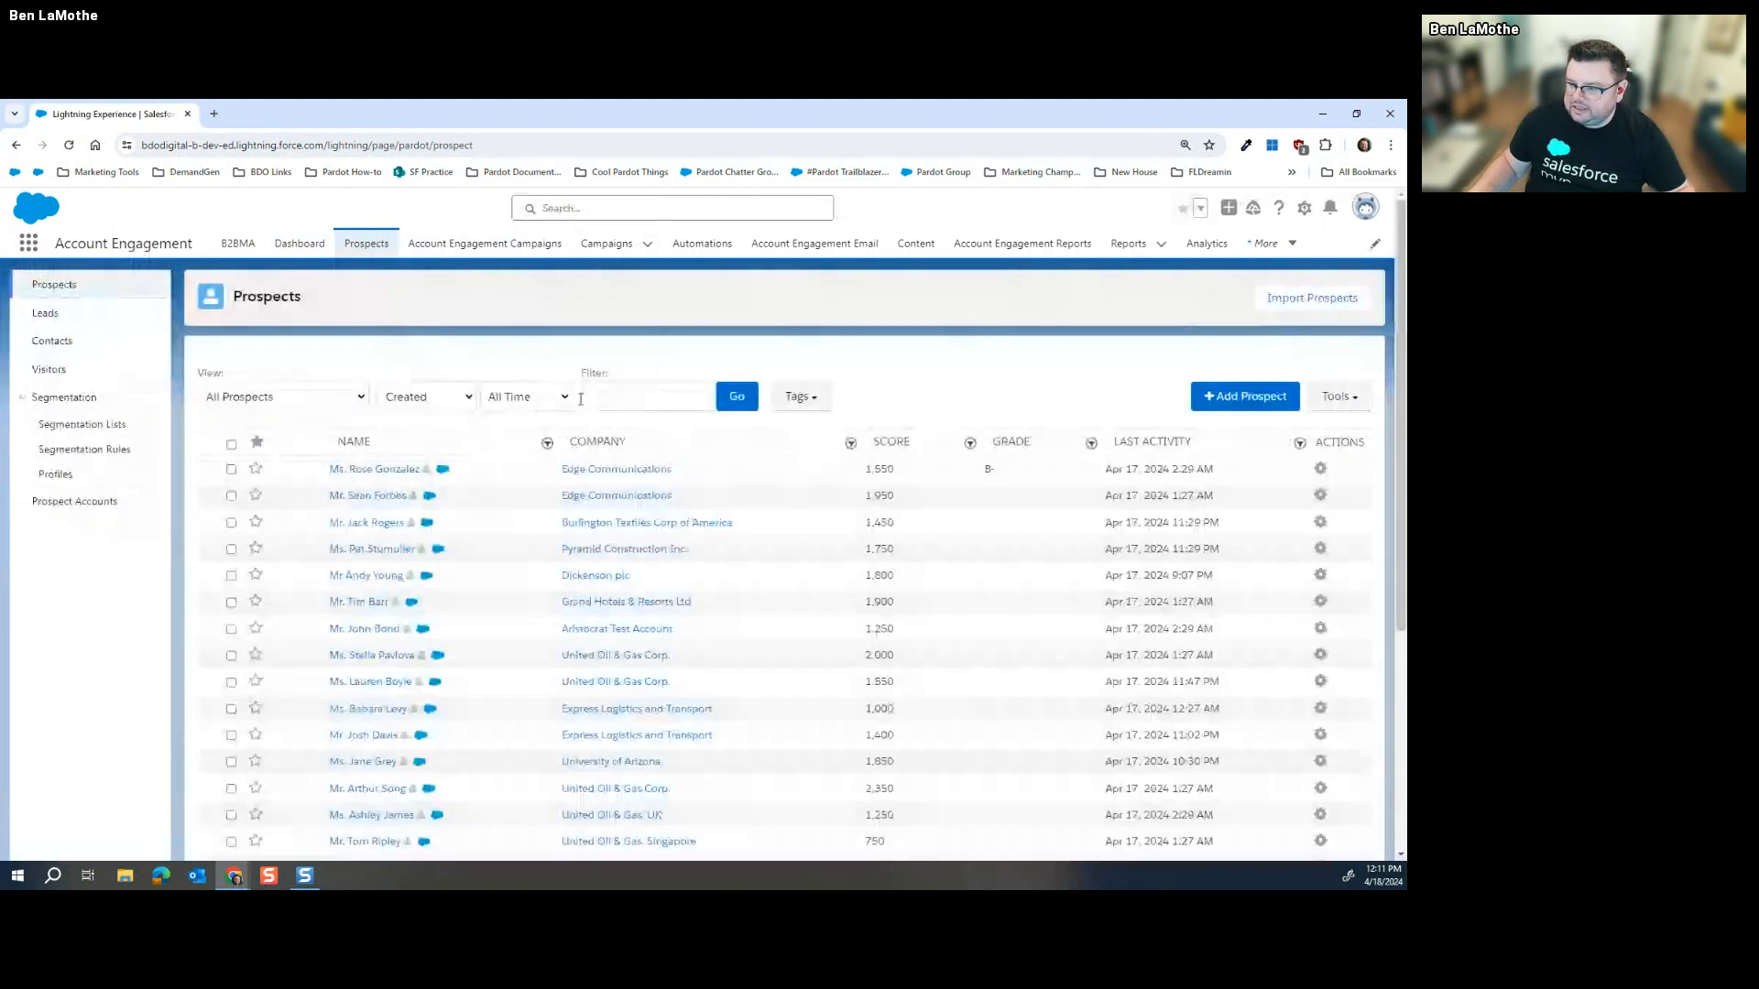
{"action": "left_click", "coordinate": [117, 432]}
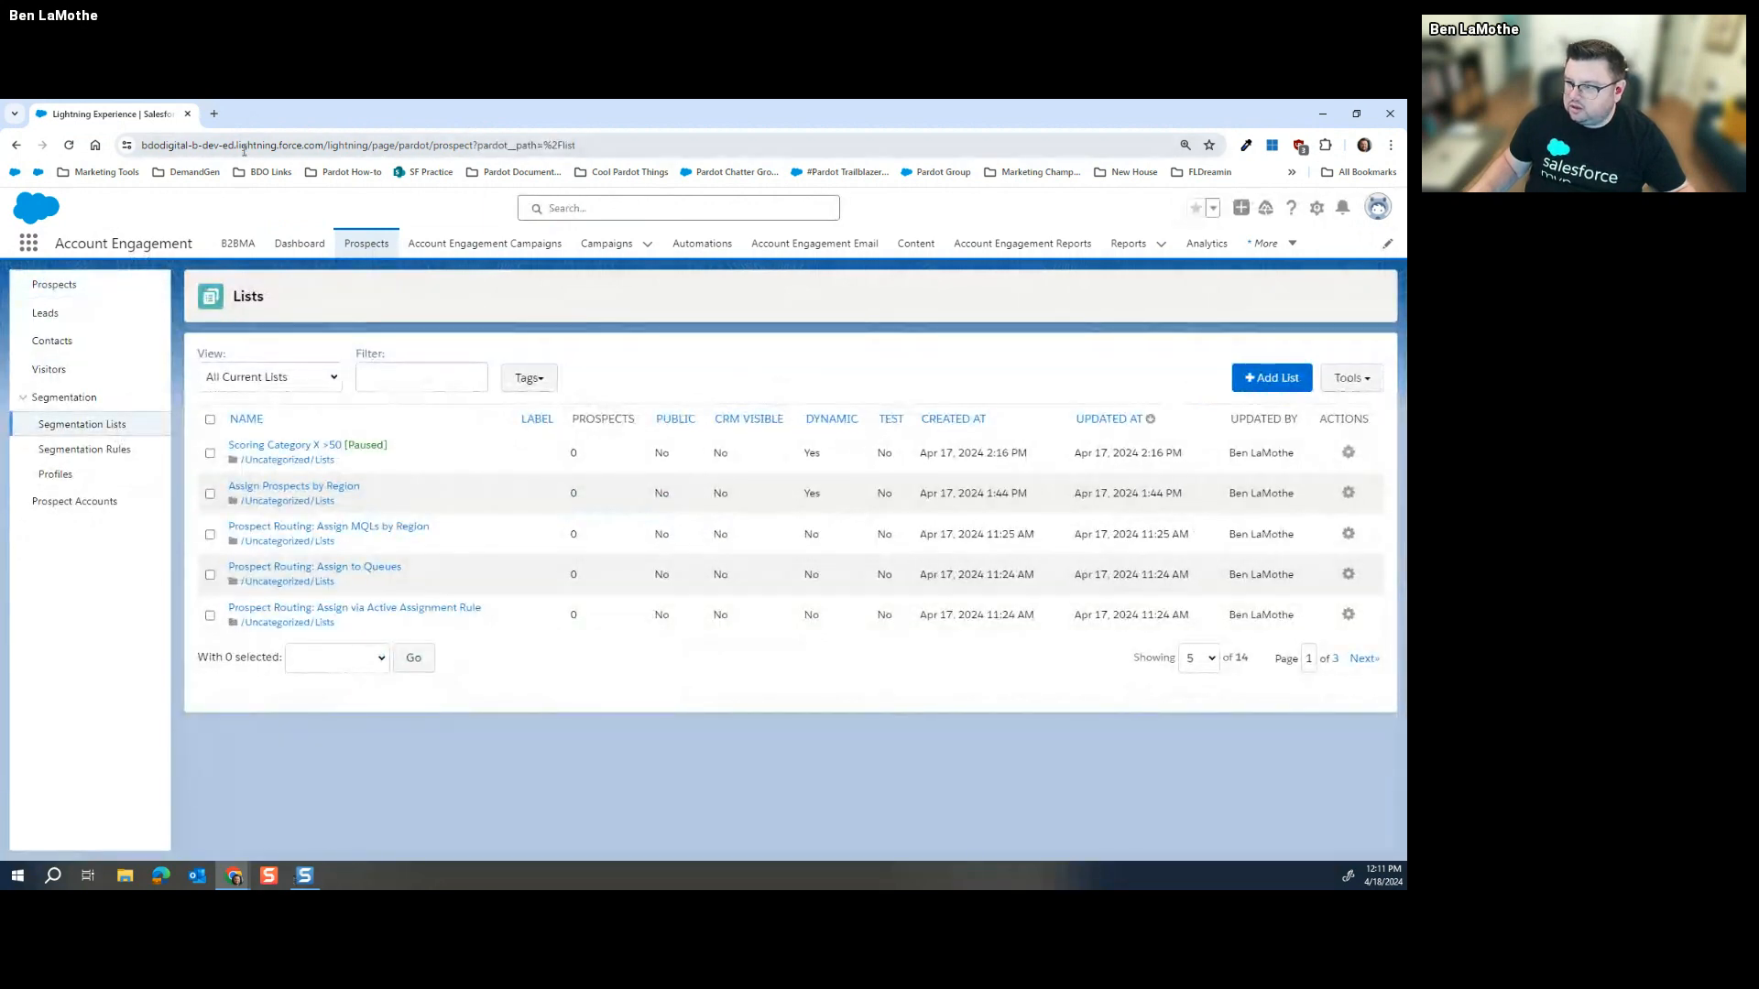
{"action": "left_click_drag", "start_coordinate": [256, 116], "coordinate": [639, 232]}
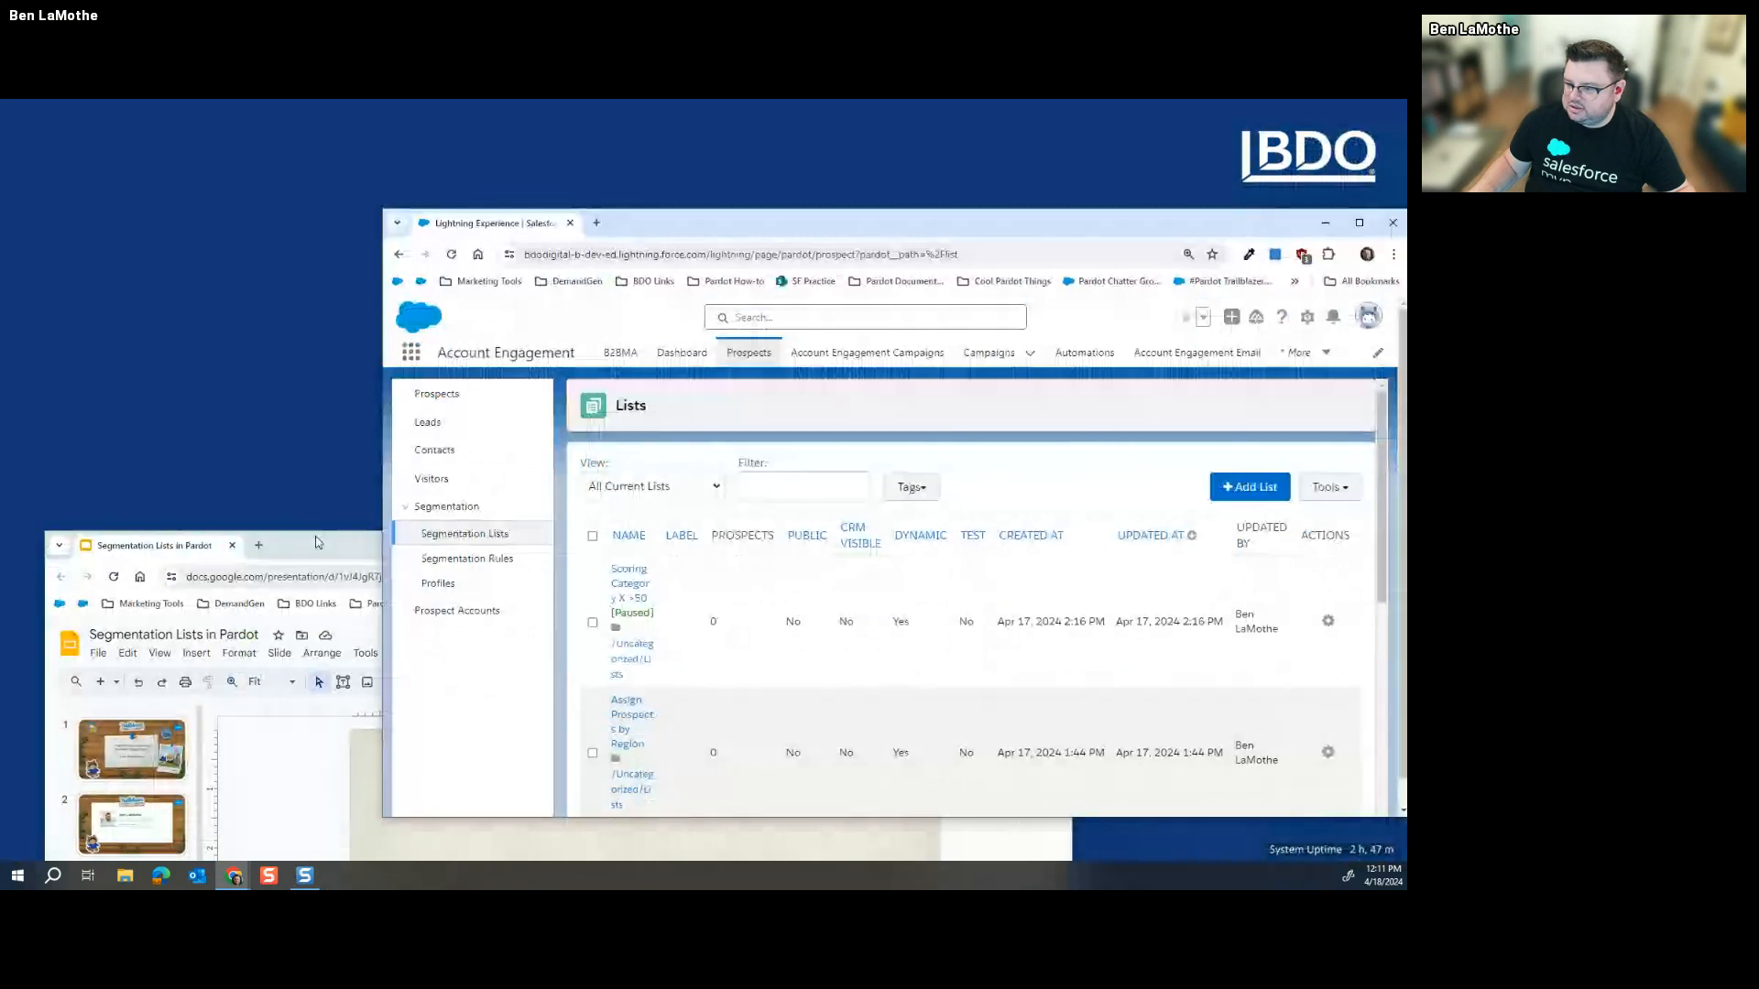
{"action": "left_click_drag", "start_coordinate": [316, 542], "coordinate": [259, 212]}
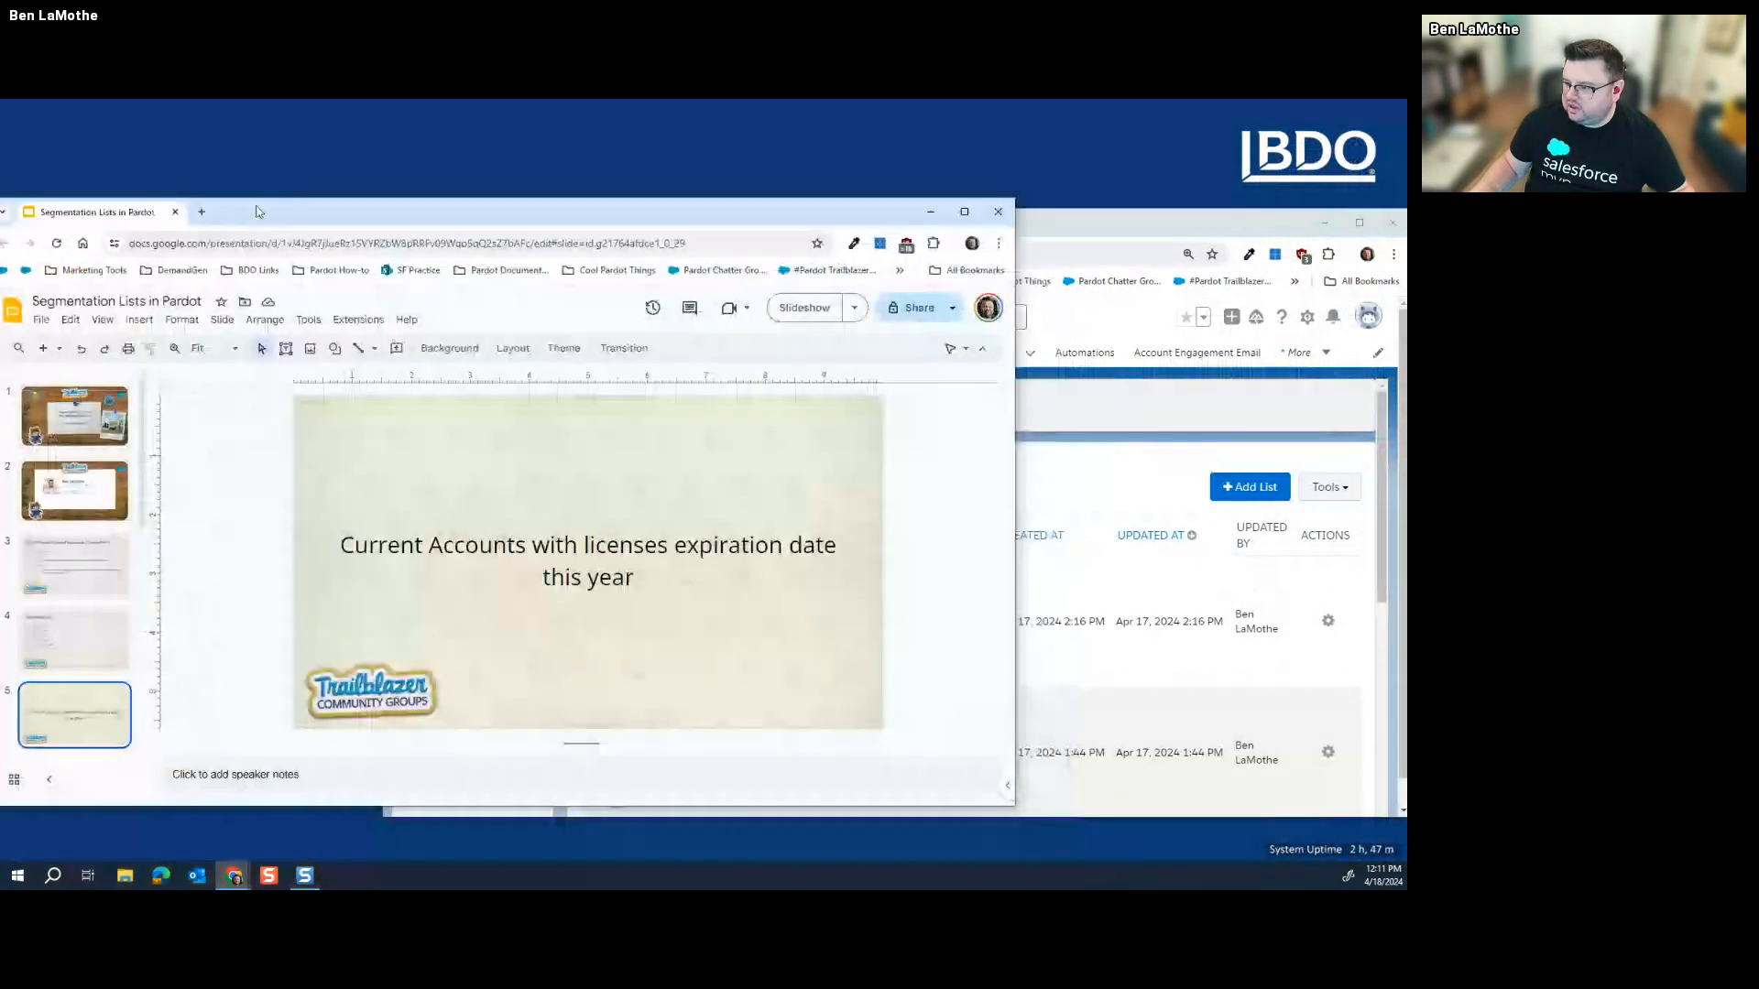
Step: Start a new segmentation list and copy the text "Current Accounts with licenses expiration date this year" from the slide
{"action": "left_click", "coordinate": [1120, 443]}
{"action": "left_click", "coordinate": [1249, 486]}
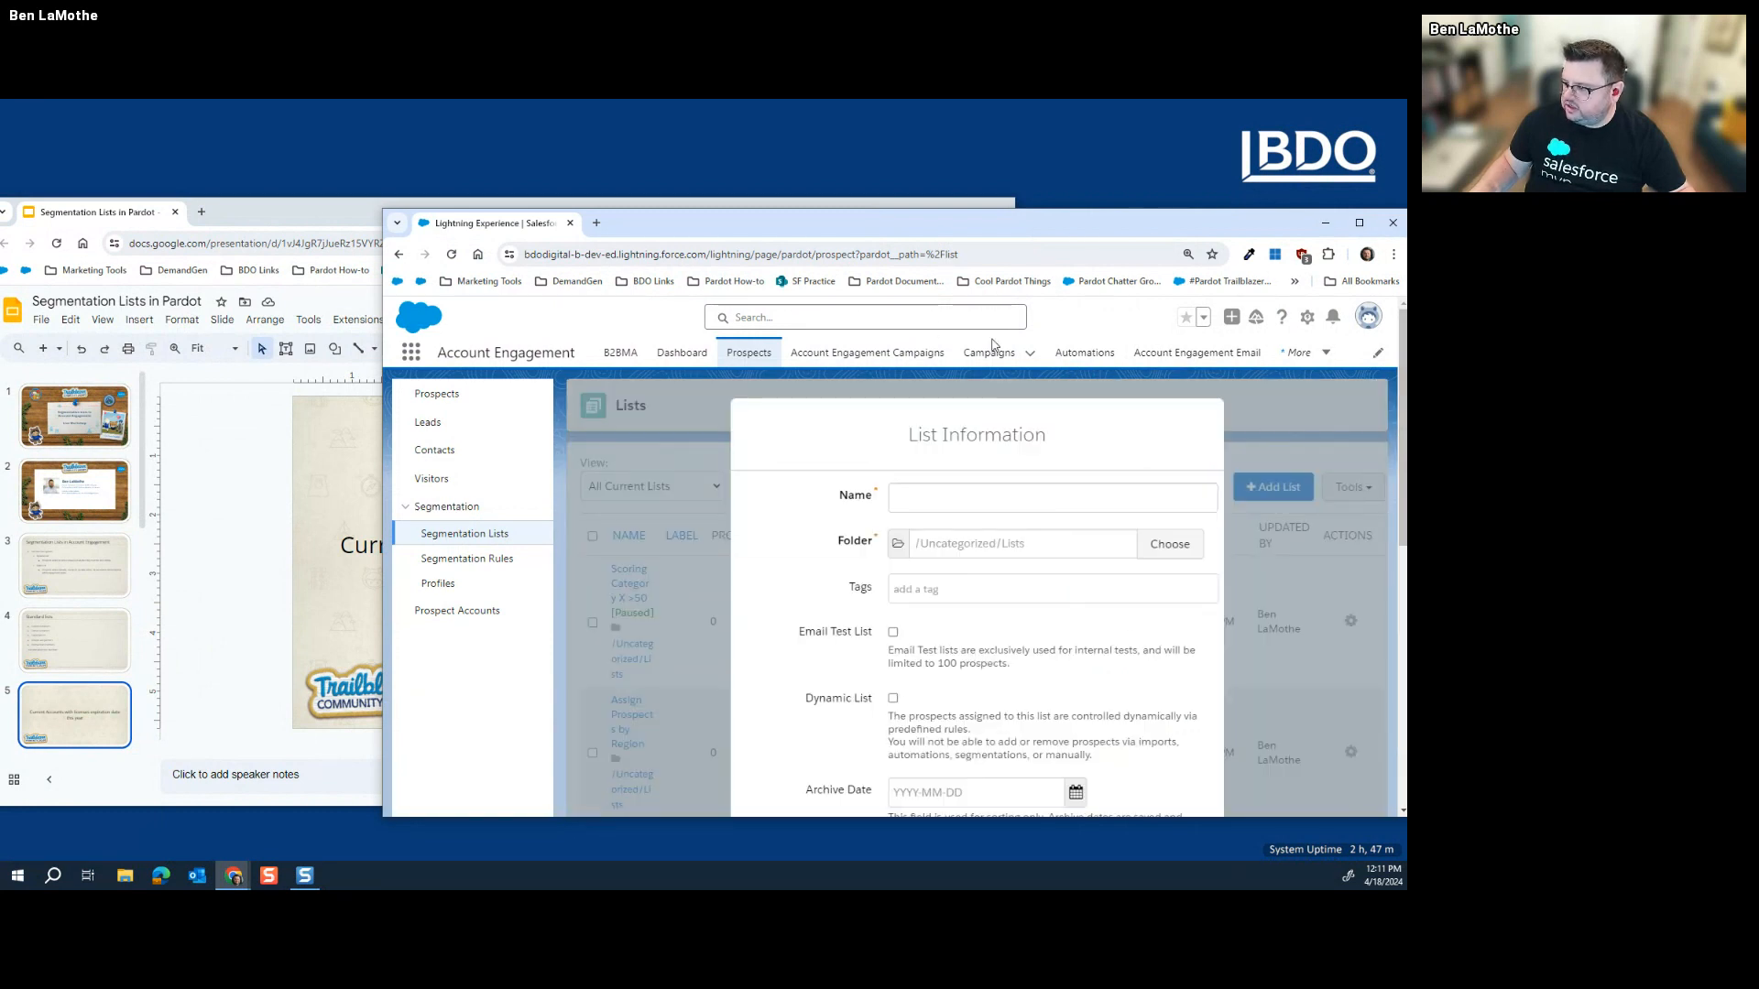
{"action": "left_click", "coordinate": [310, 492]}
{"action": "triple_click", "coordinate": [404, 544]}
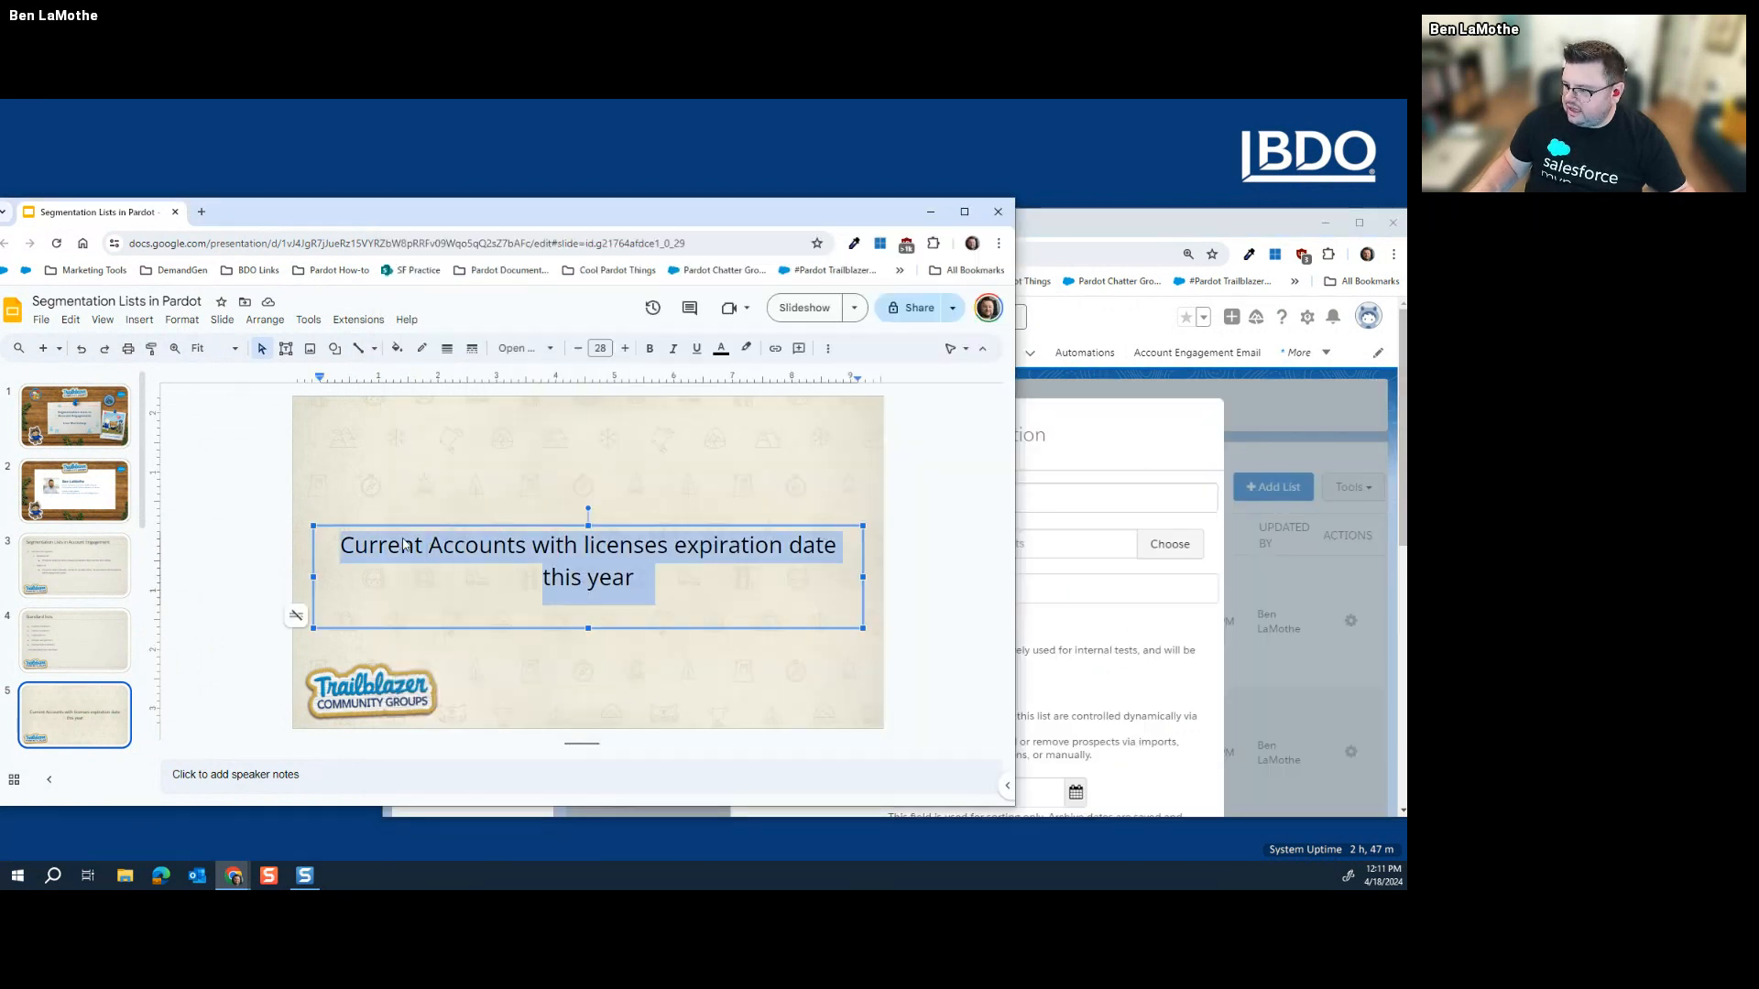
{"action": "right_click", "coordinate": [407, 544]}
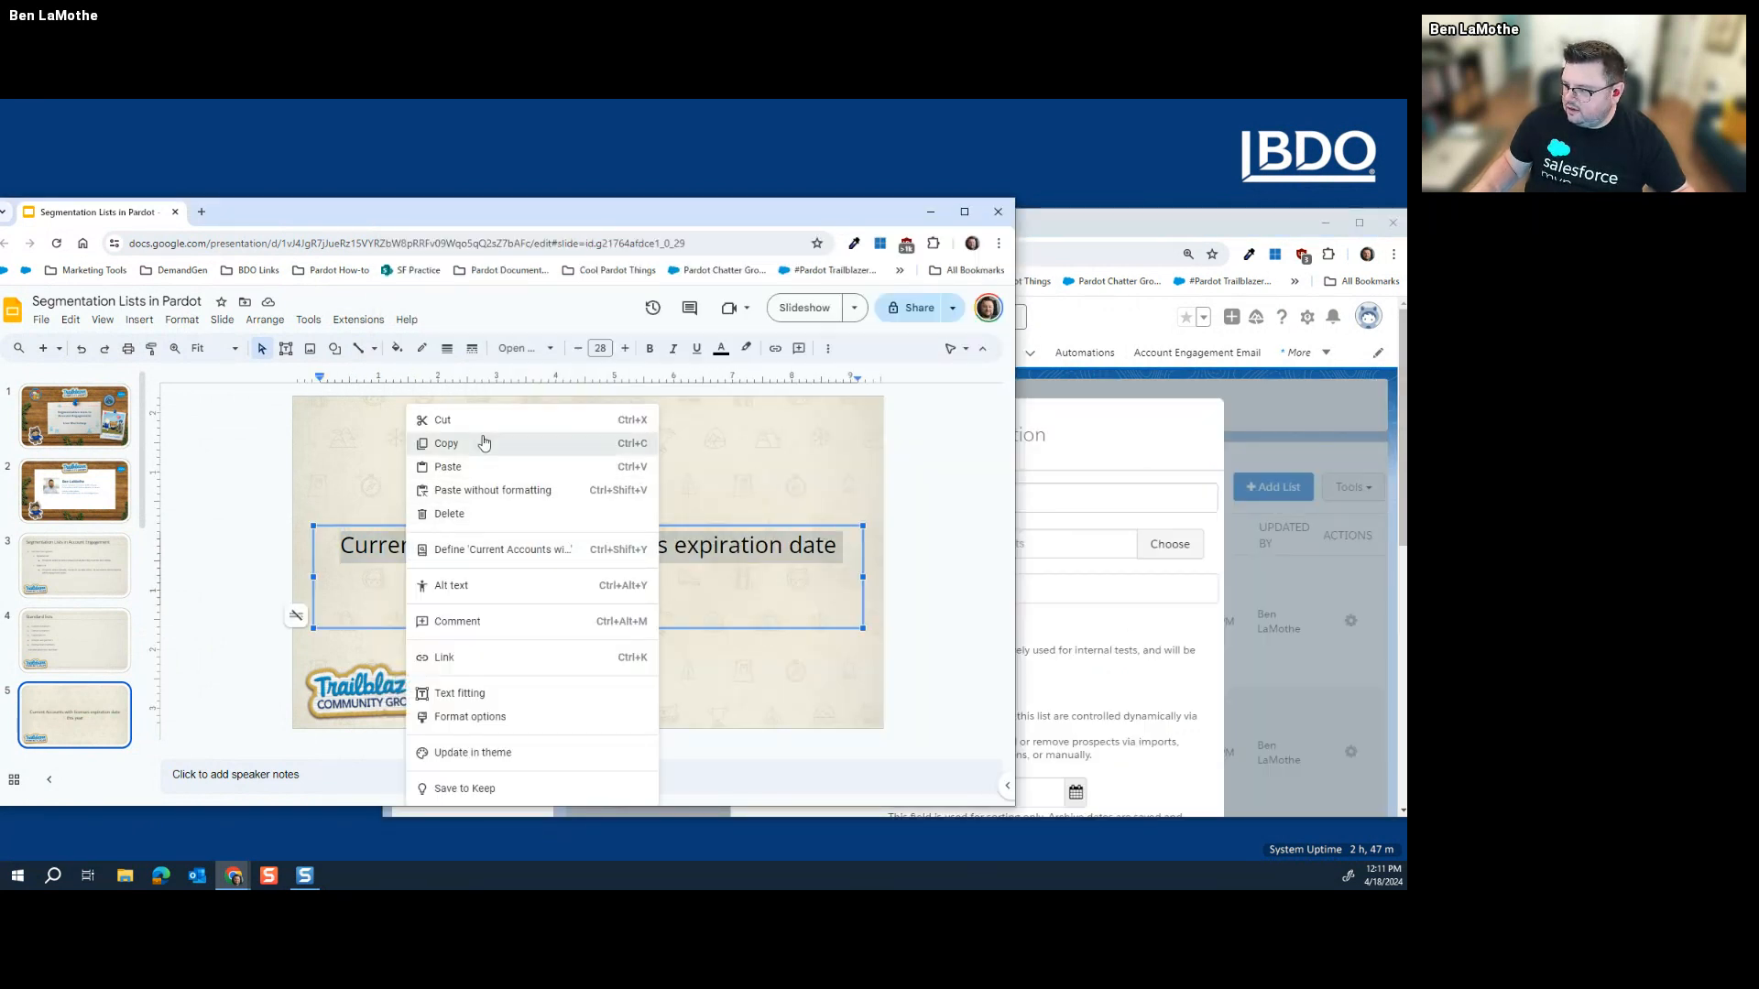
{"action": "left_click", "coordinate": [448, 447]}
Step: Name the new list "Current Accounts with licenses expiration date this year" using the copied slide text
{"action": "left_click", "coordinate": [1045, 468]}
{"action": "right_click", "coordinate": [953, 402]}
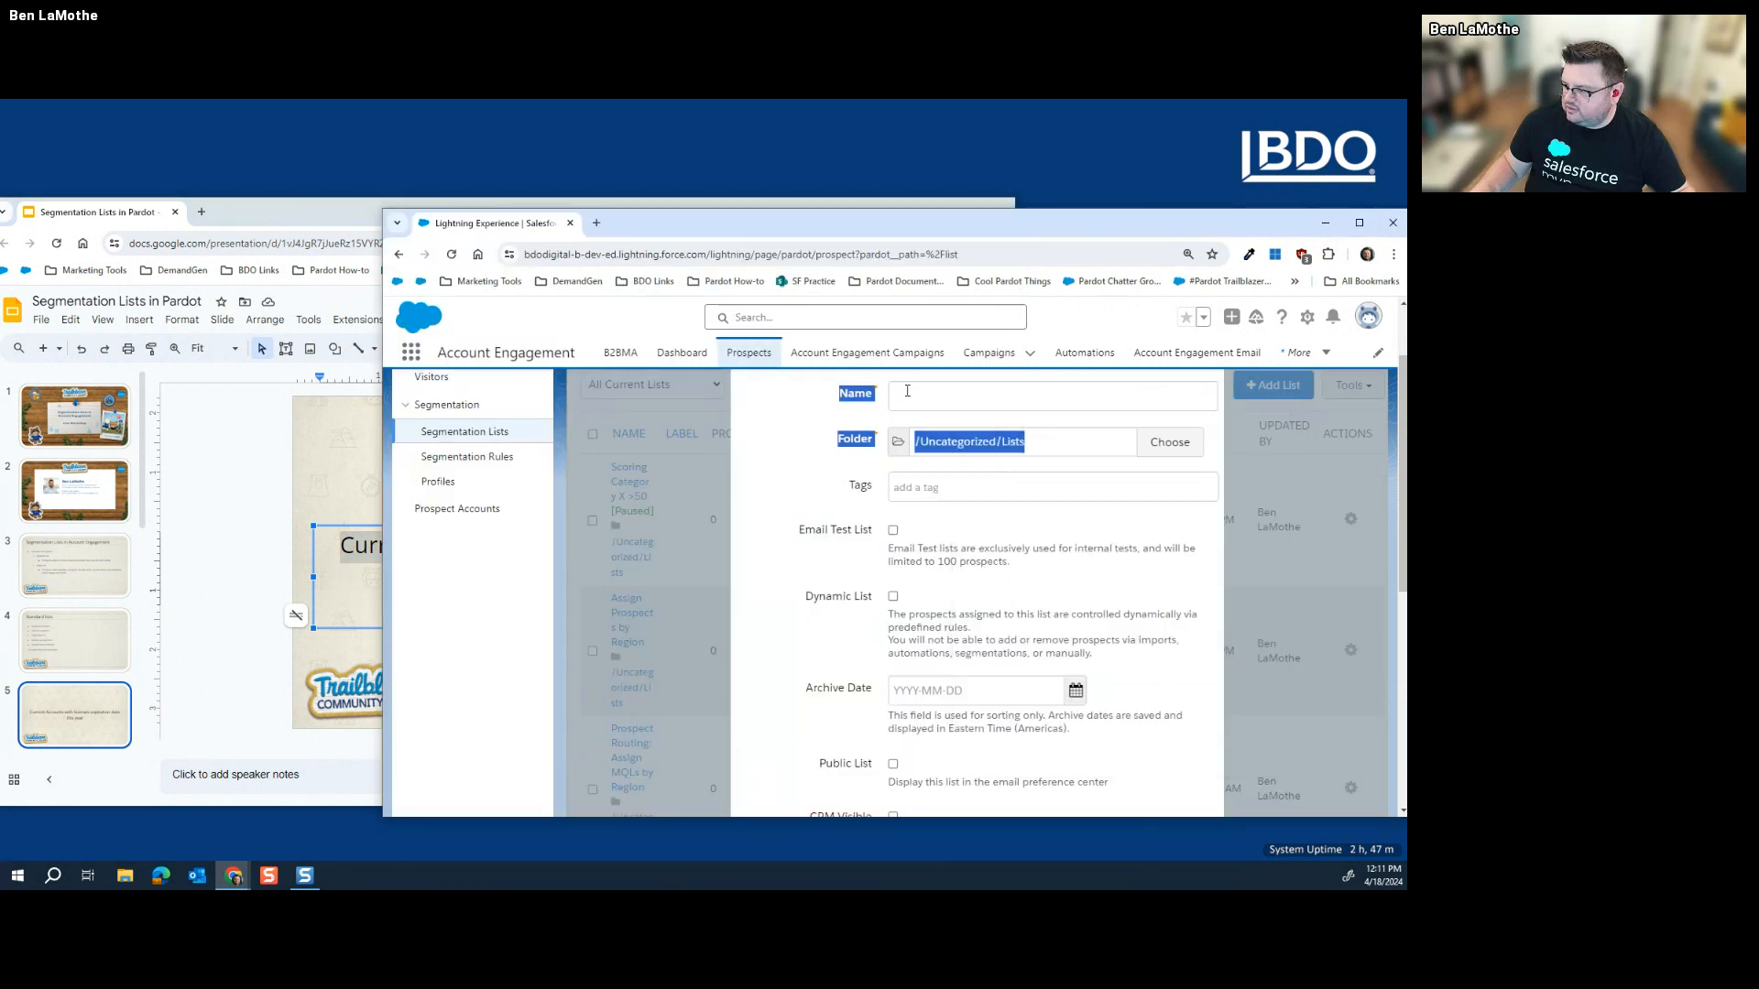
{"action": "left_click", "coordinate": [957, 403]}
{"action": "right_click", "coordinate": [903, 401]}
{"action": "left_click", "coordinate": [949, 543]}
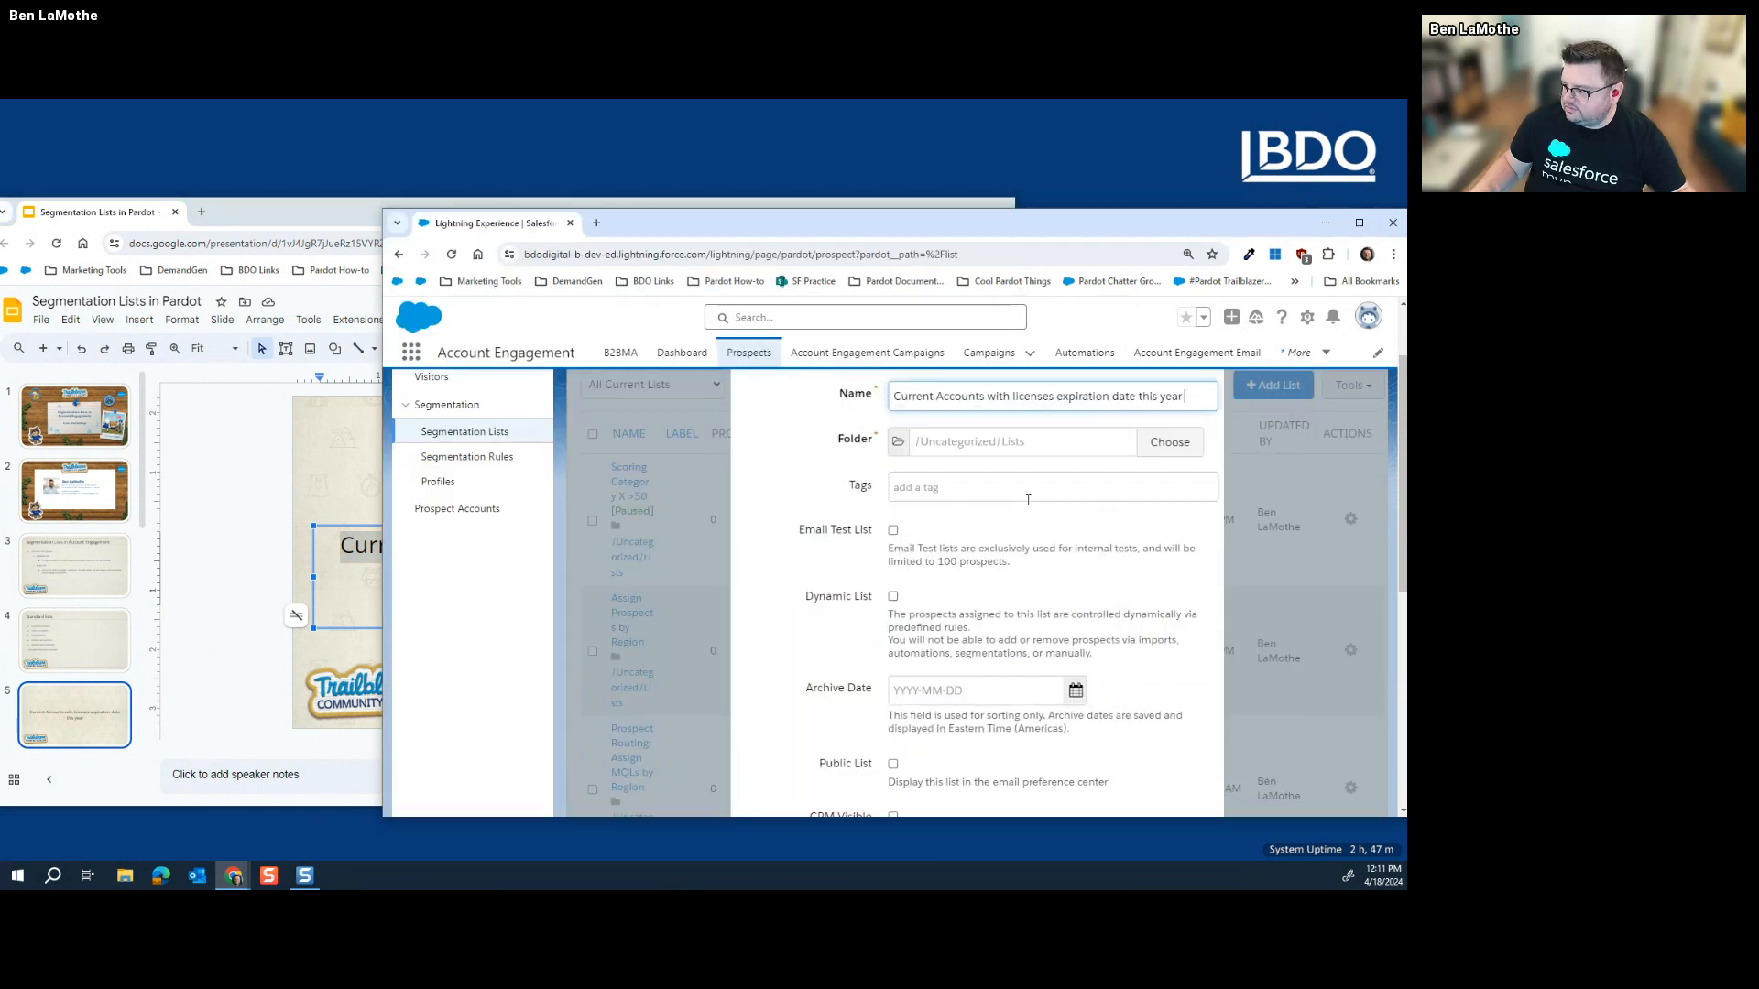
Step: Make the new list a dynamic list and proceed to setting its rules
{"action": "scroll", "coordinate": [898, 528], "scroll_direction": "down", "scroll_amount": 1}
{"action": "left_click", "coordinate": [894, 524]}
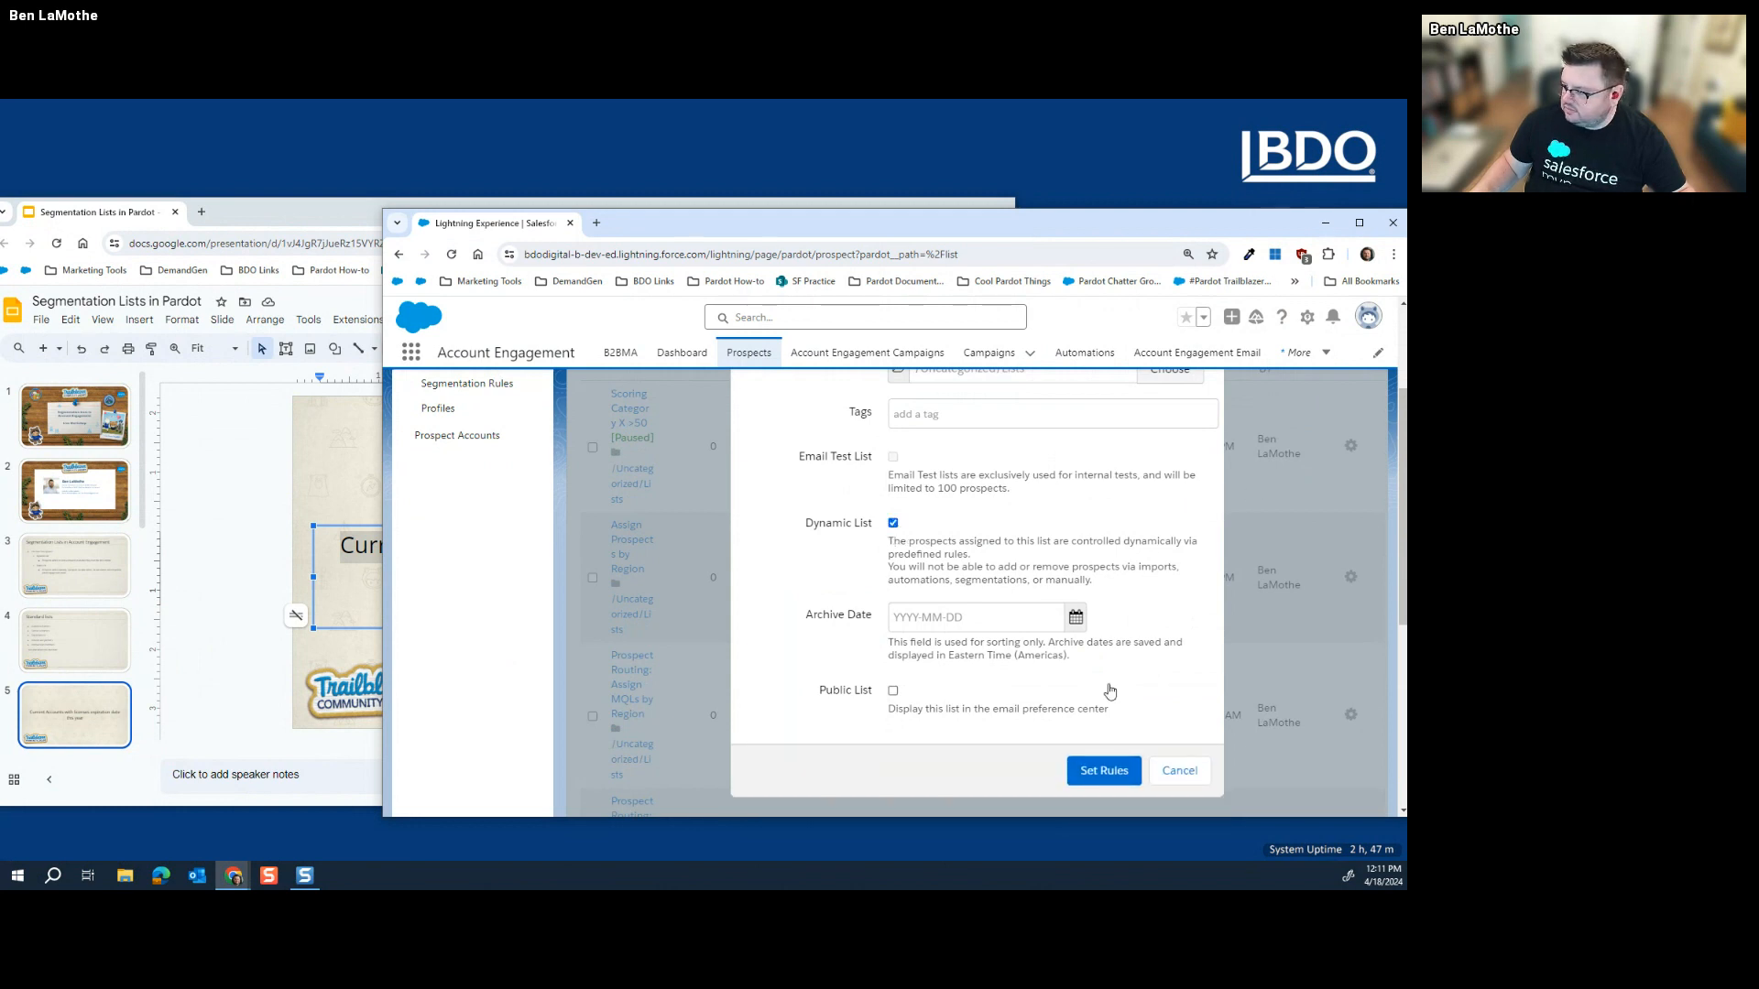
{"action": "scroll", "coordinate": [996, 630], "scroll_direction": "up", "scroll_amount": 2}
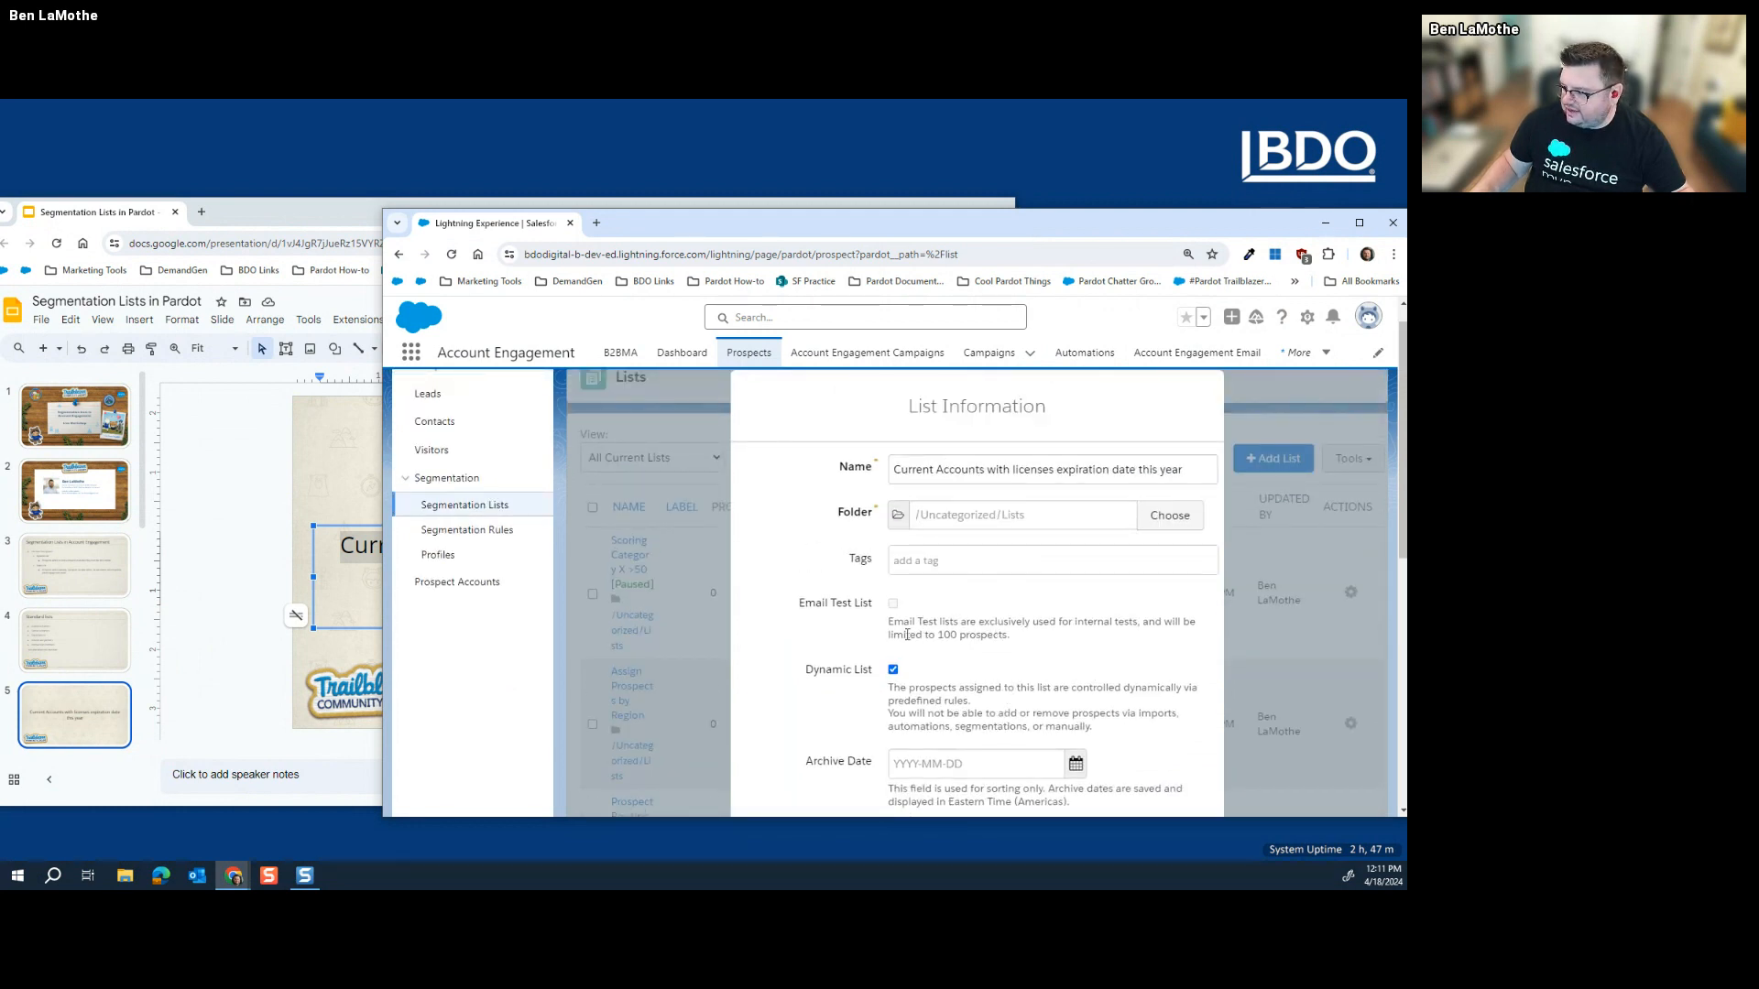
{"action": "scroll", "coordinate": [929, 633], "scroll_direction": "down", "scroll_amount": 2}
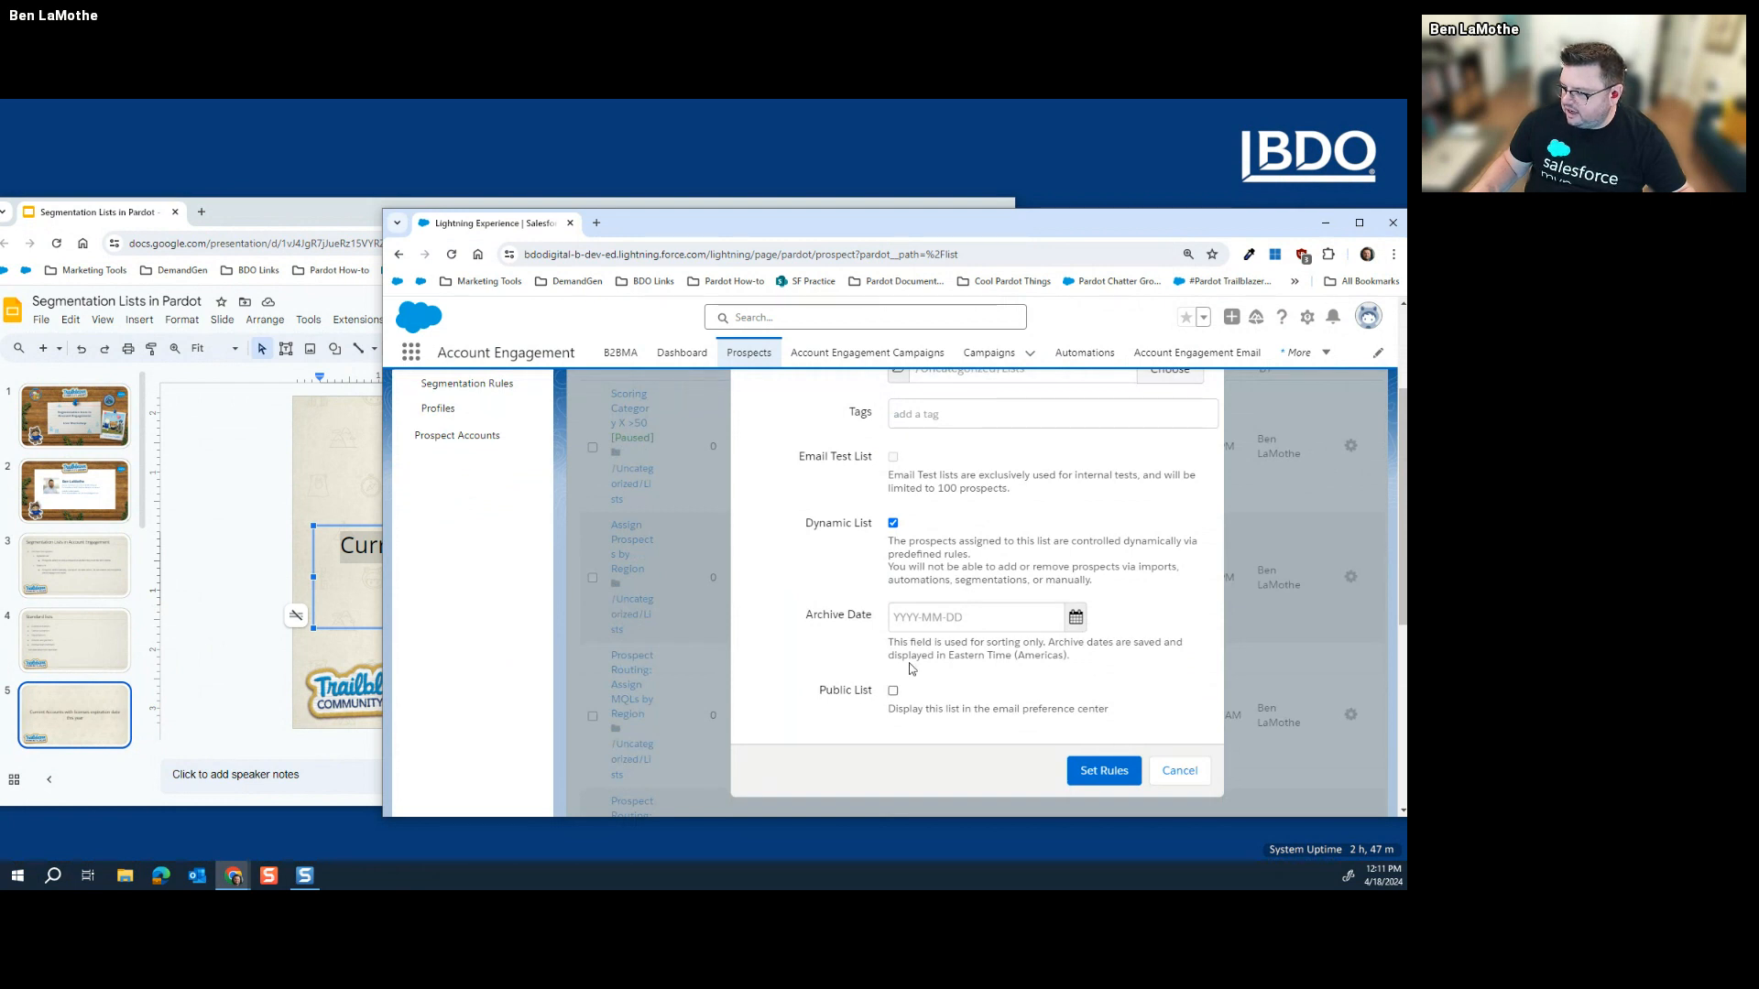
{"action": "left_click", "coordinate": [1104, 770]}
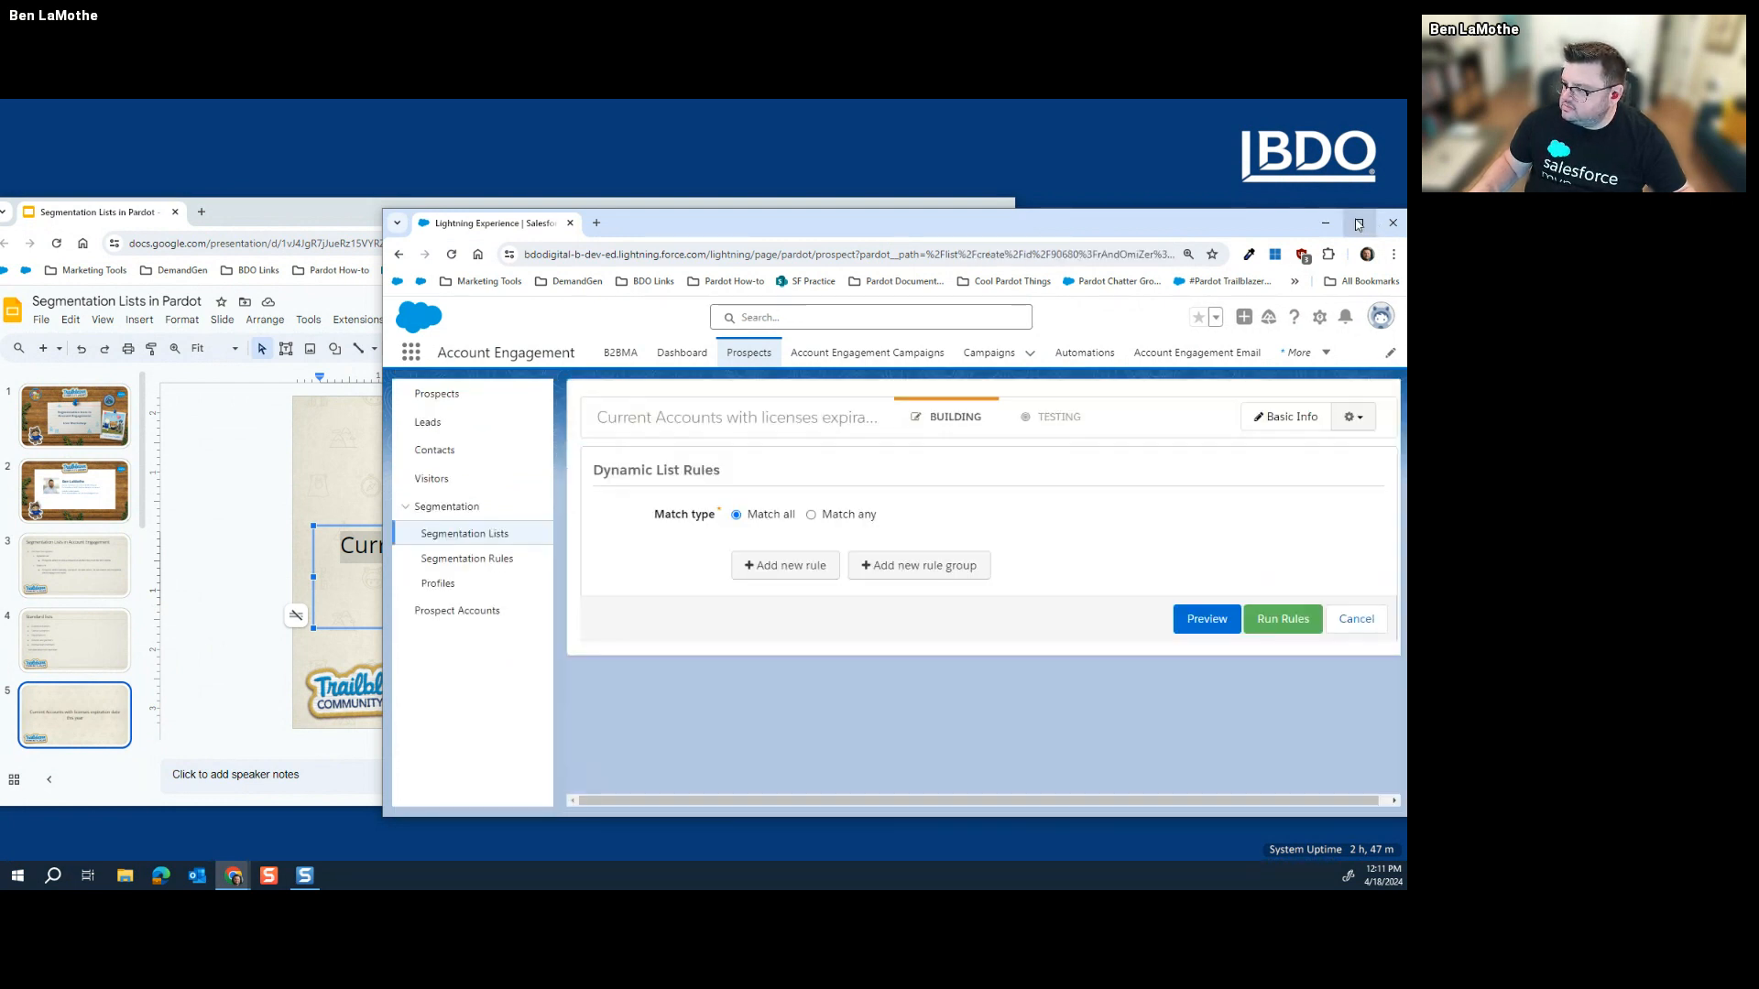
Step: Add a first rule to the dynamic list with Prospect account field as its criterion
{"action": "left_click", "coordinate": [809, 565]}
{"action": "left_click", "coordinate": [811, 575]}
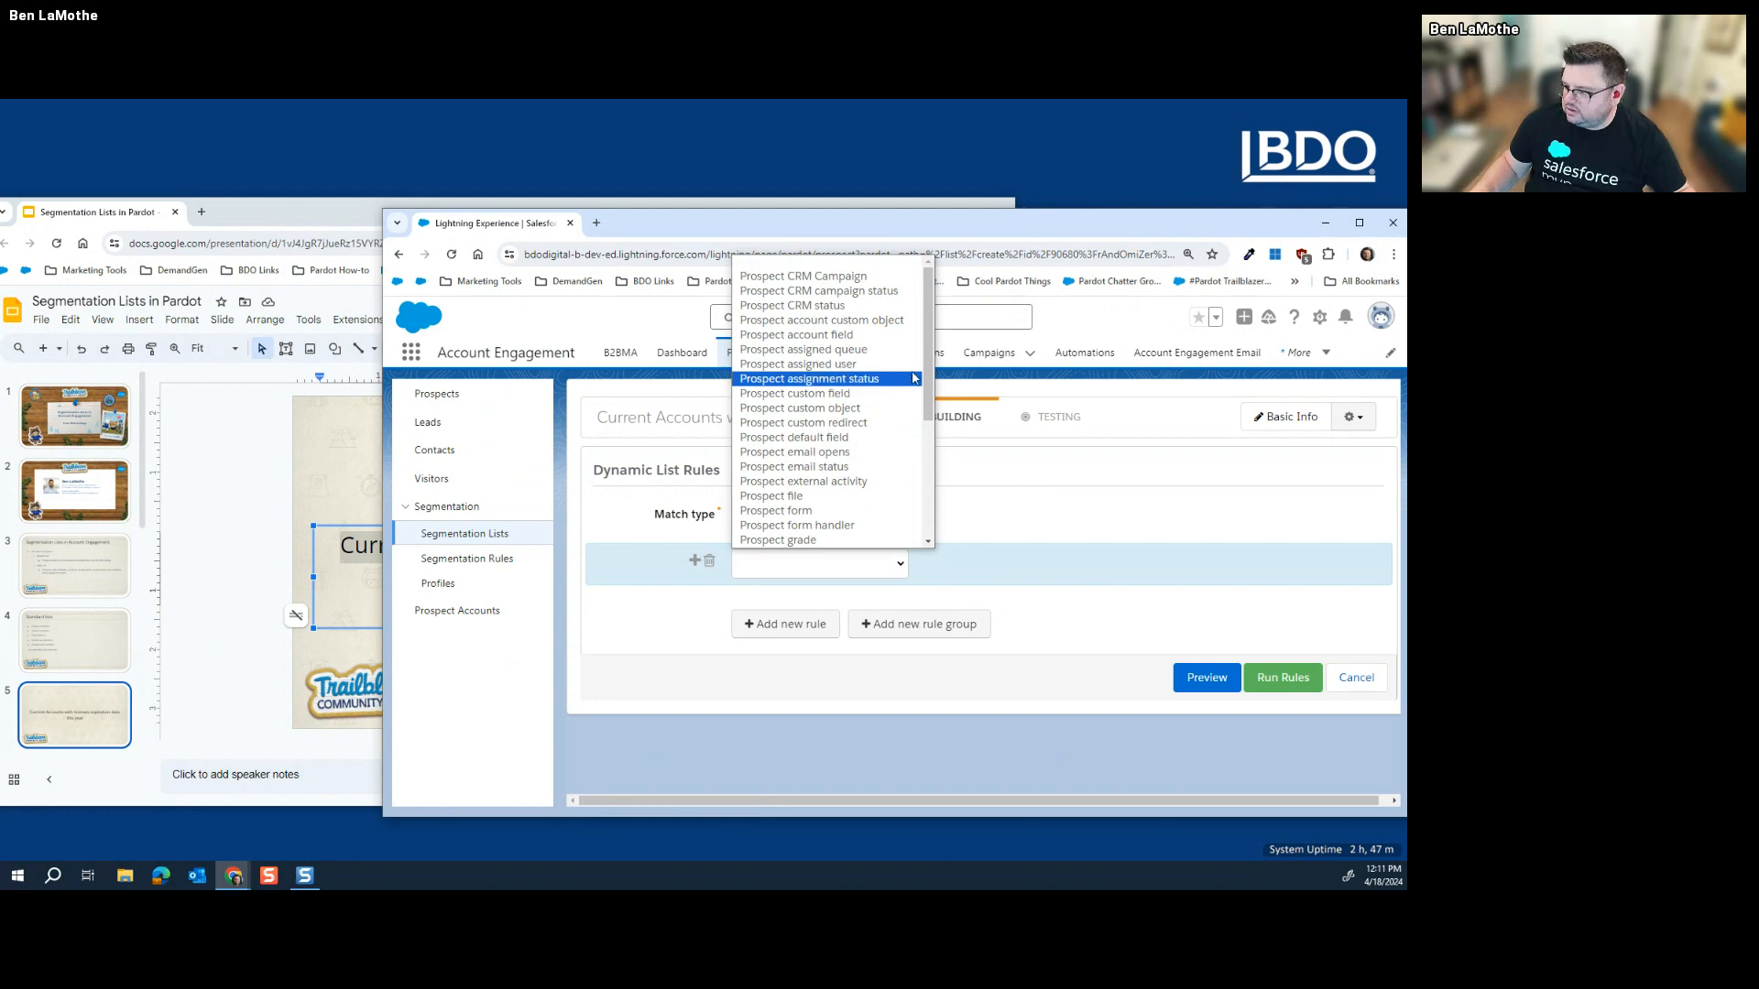
{"action": "left_click_drag", "start_coordinate": [671, 231], "coordinate": [563, 254]}
{"action": "left_click", "coordinate": [711, 584]}
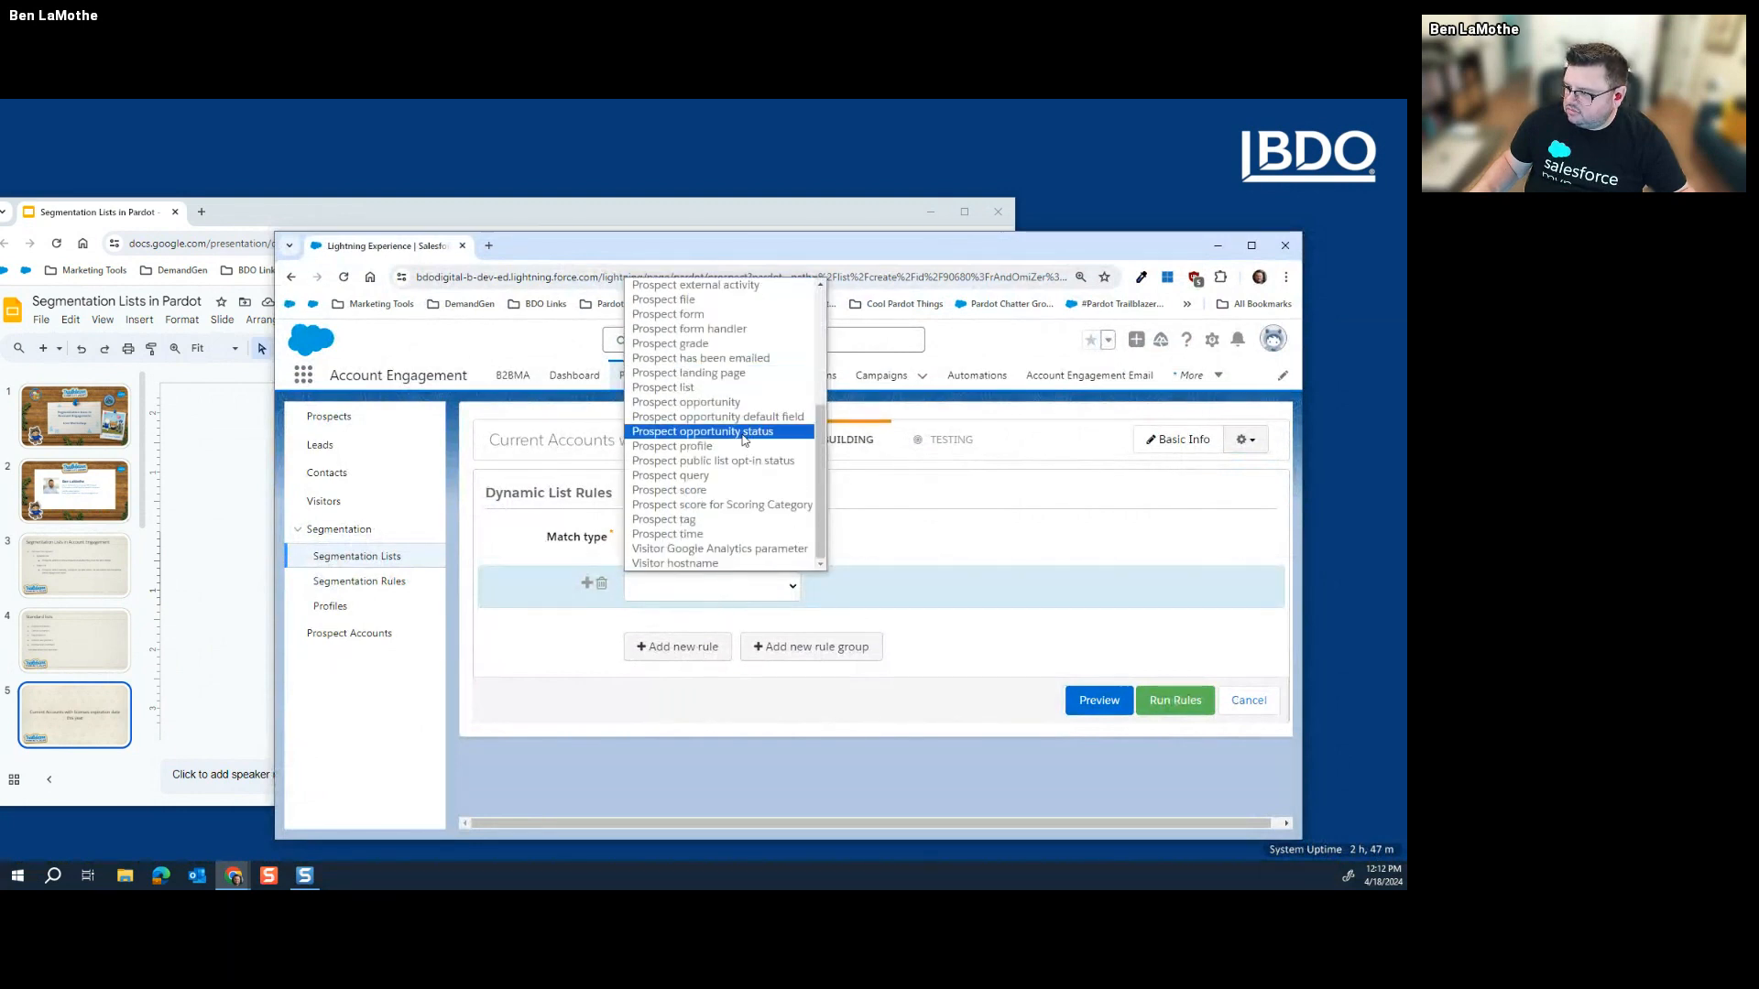
{"action": "scroll", "coordinate": [743, 438], "scroll_direction": "up", "scroll_amount": 5}
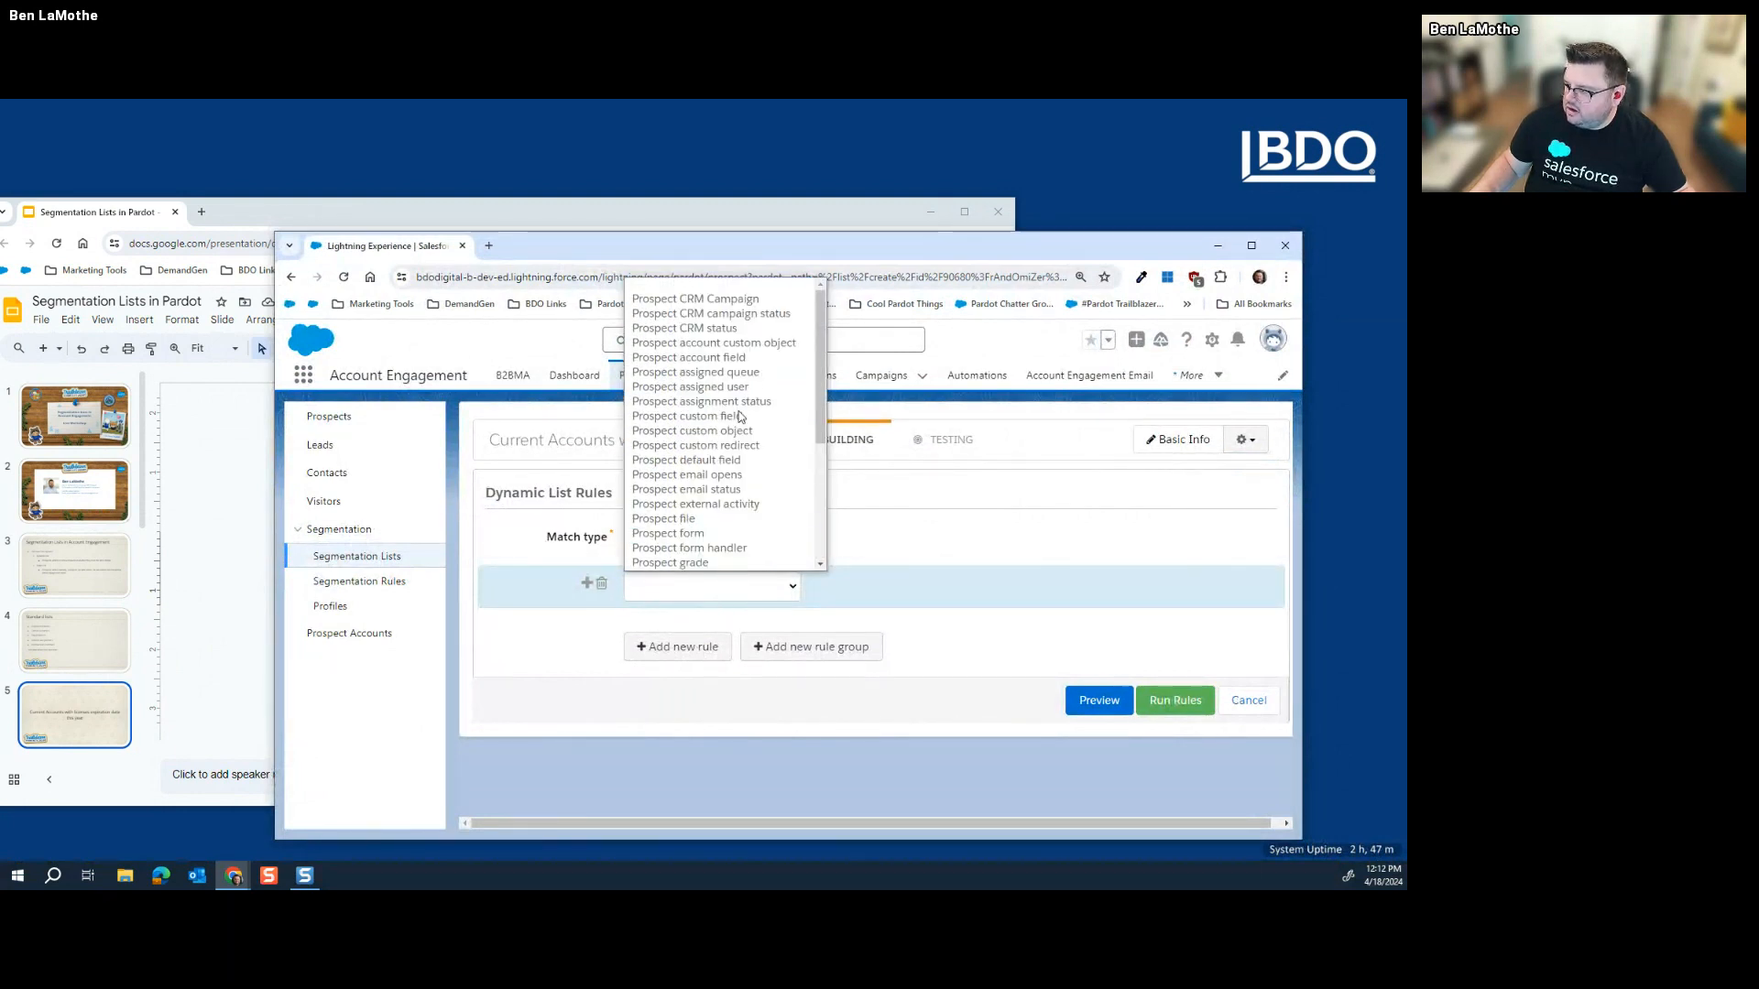
{"action": "left_click", "coordinate": [736, 357]}
Step: Set the first rule's condition to Active License is TRUE
{"action": "left_click", "coordinate": [858, 587]}
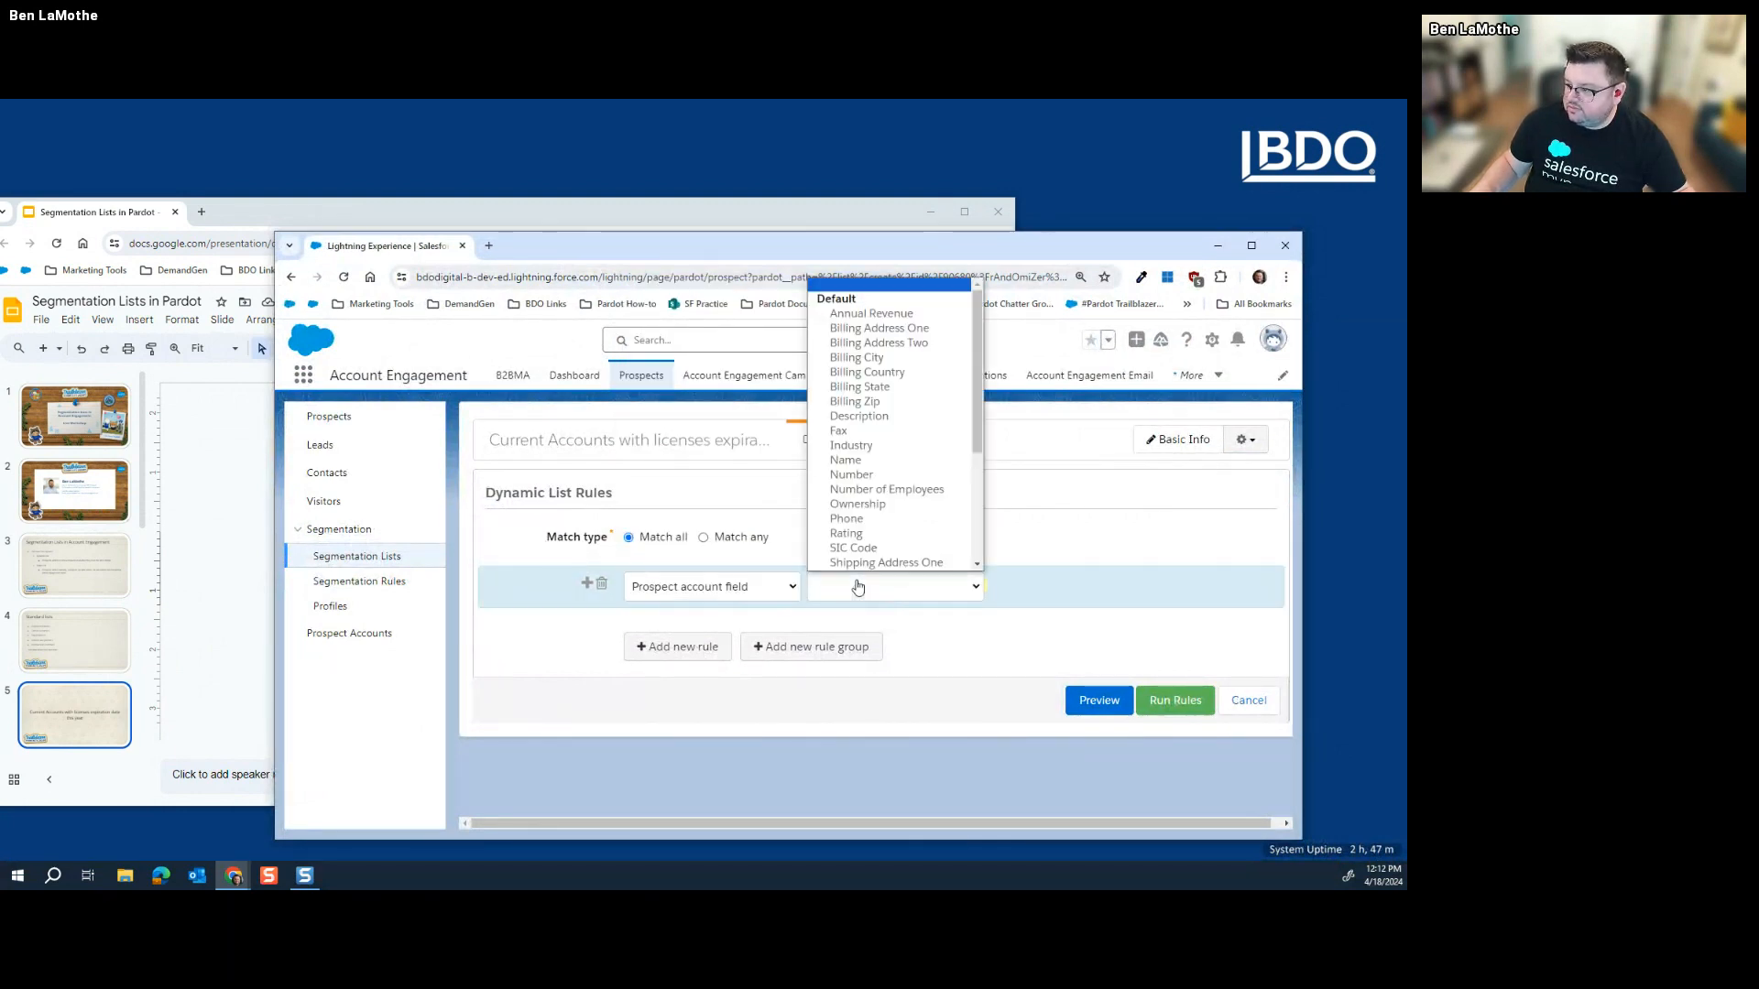
{"action": "scroll", "coordinate": [870, 519], "scroll_direction": "down", "scroll_amount": 5}
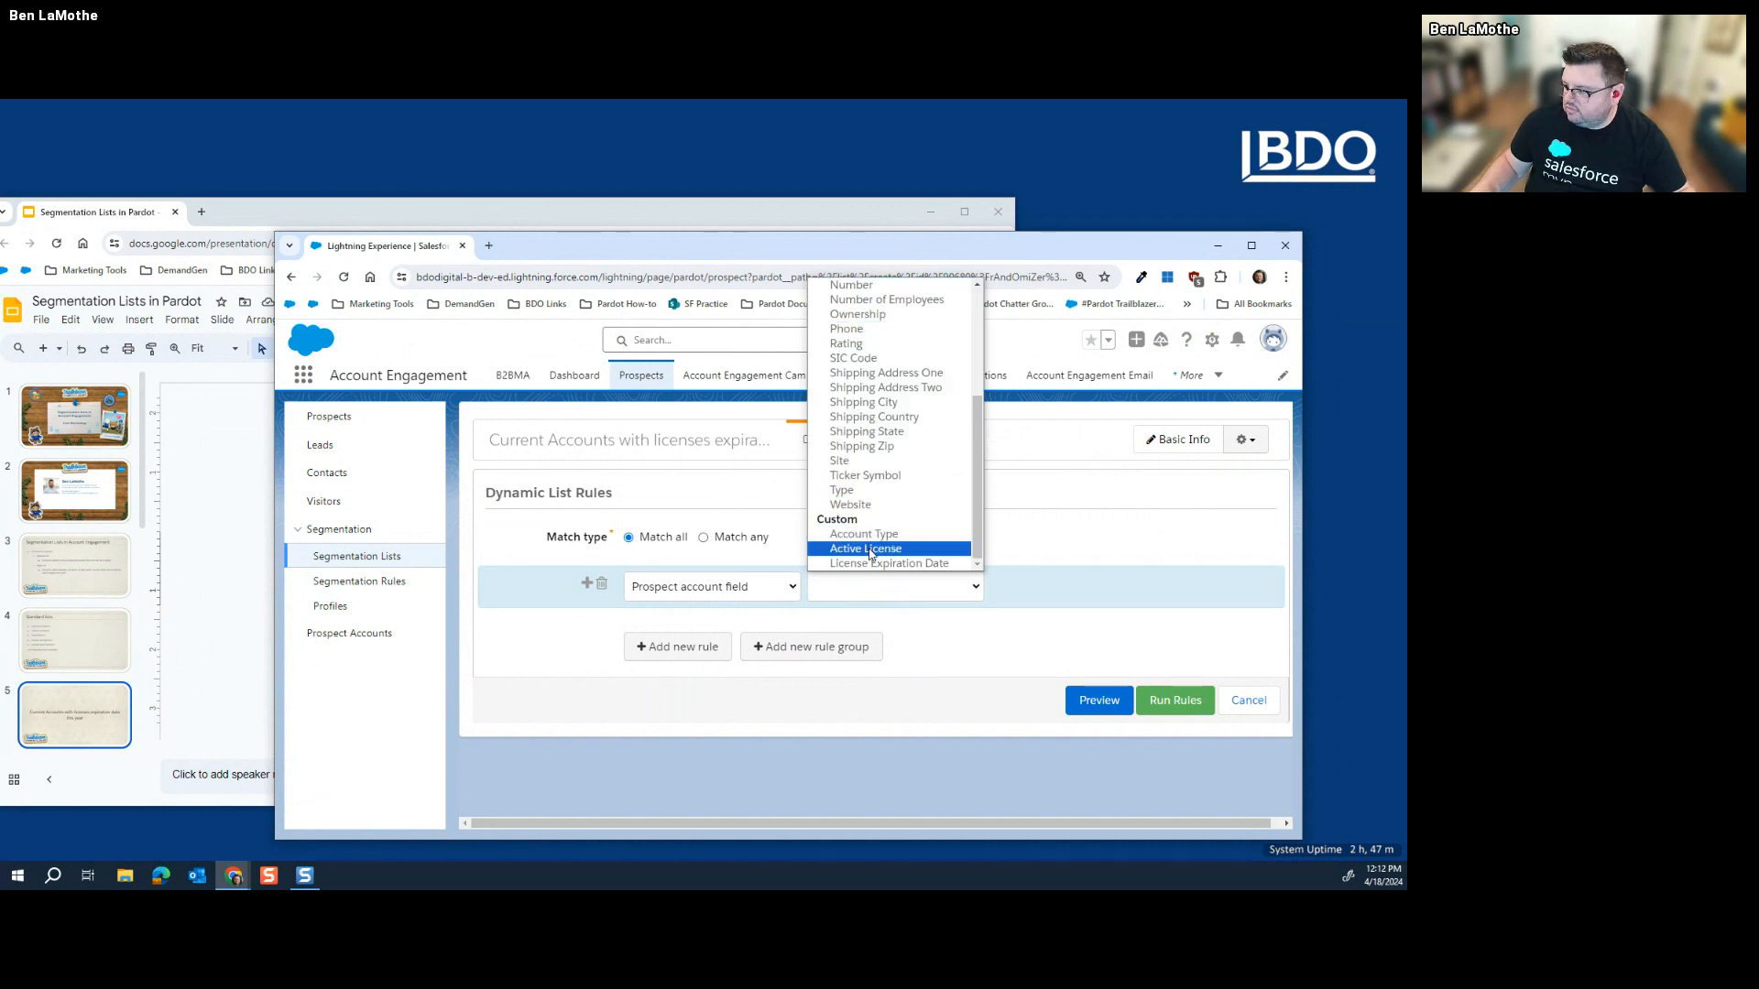
{"action": "left_click", "coordinate": [870, 550]}
{"action": "left_click", "coordinate": [999, 586]}
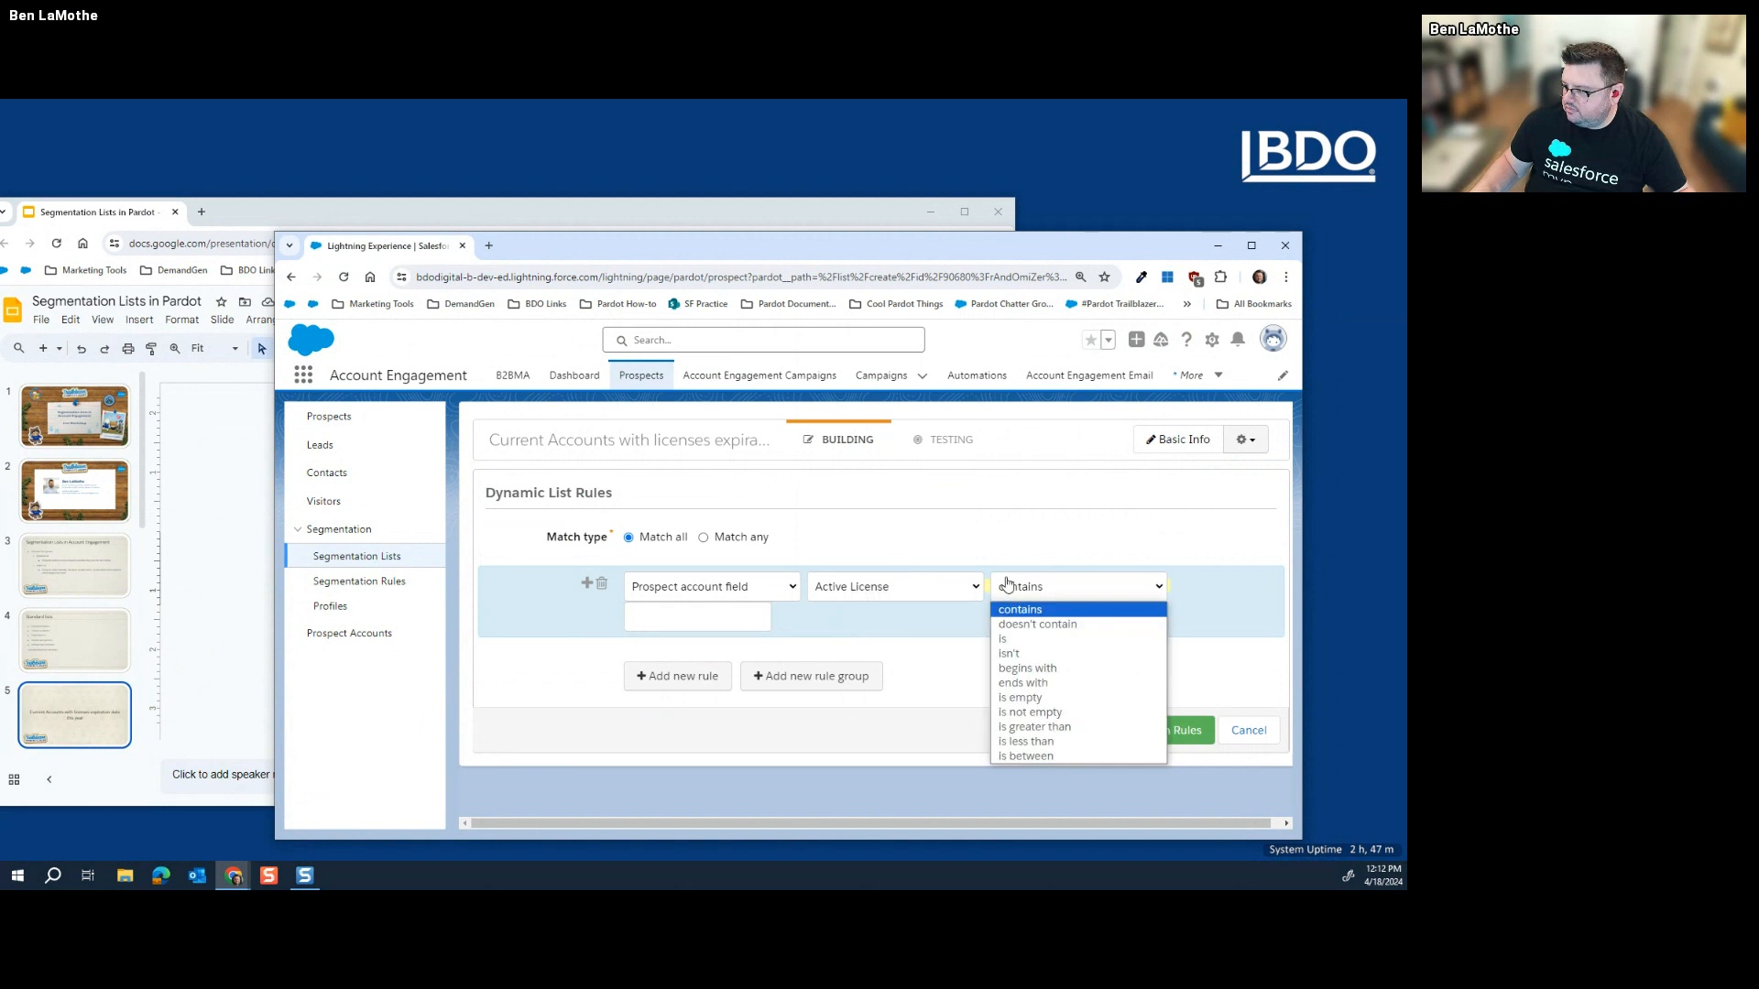
{"action": "left_click", "coordinate": [1024, 639]}
{"action": "left_click", "coordinate": [689, 617]}
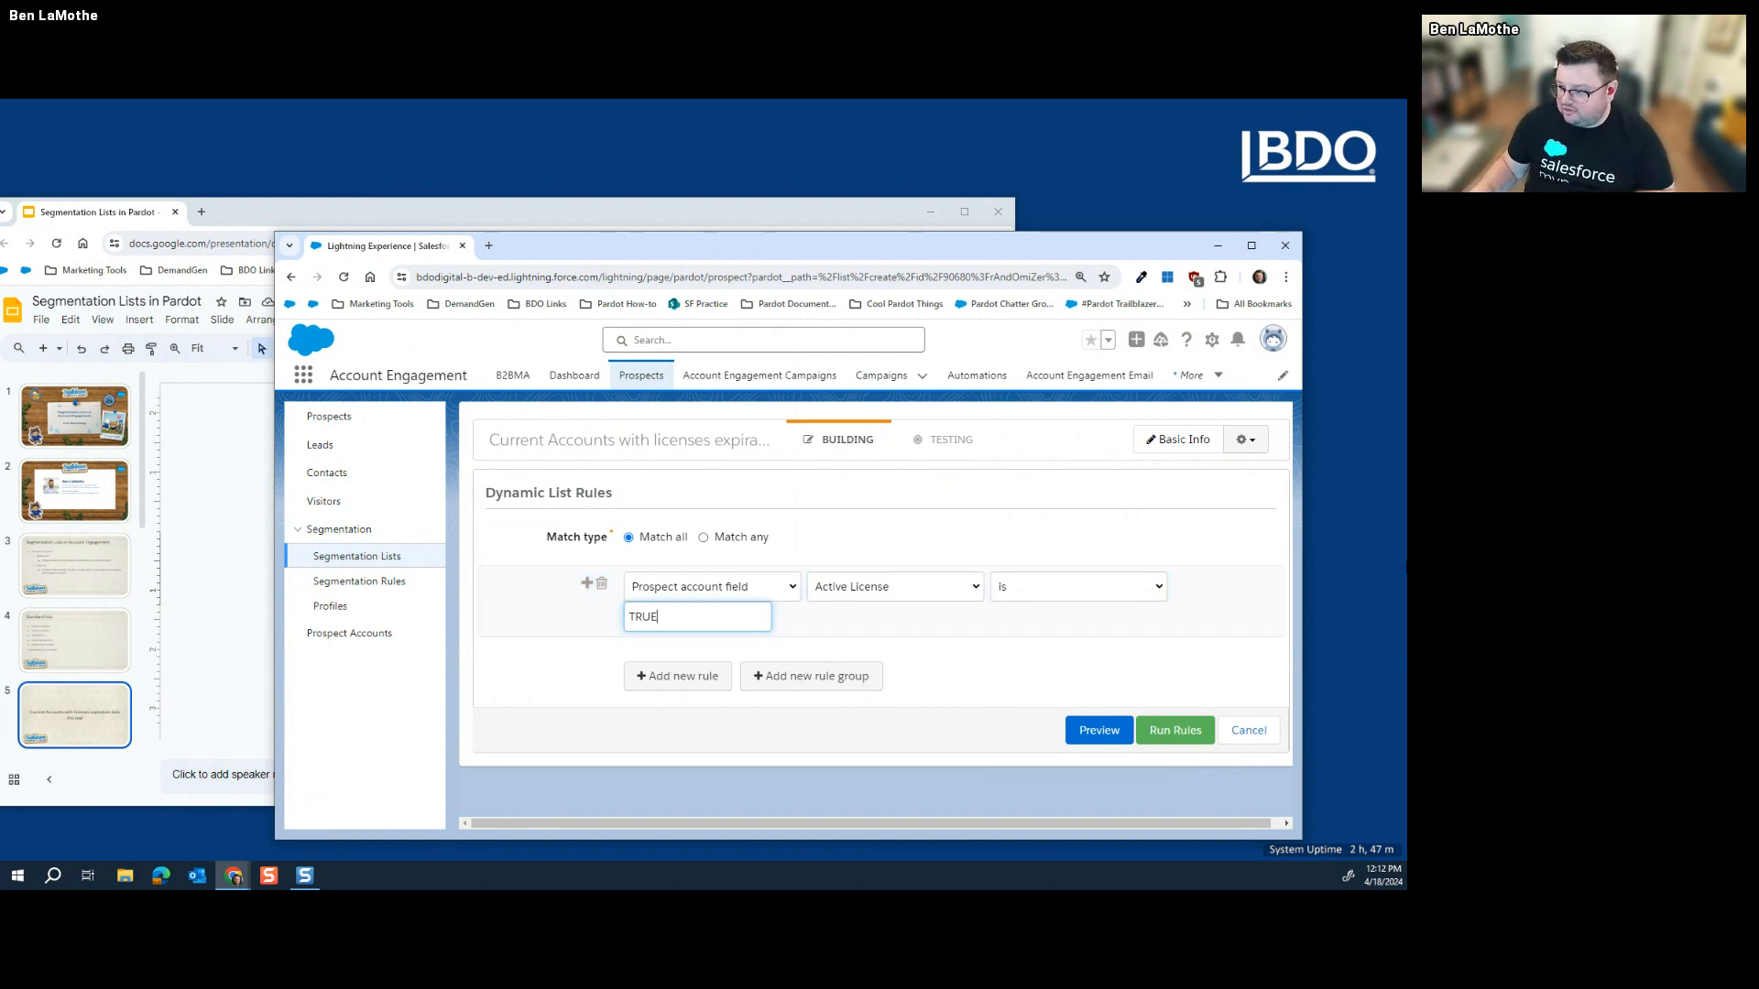
Step: Add a second rule based on the Prospect account field License Expiration Date
{"action": "left_click", "coordinate": [648, 678]}
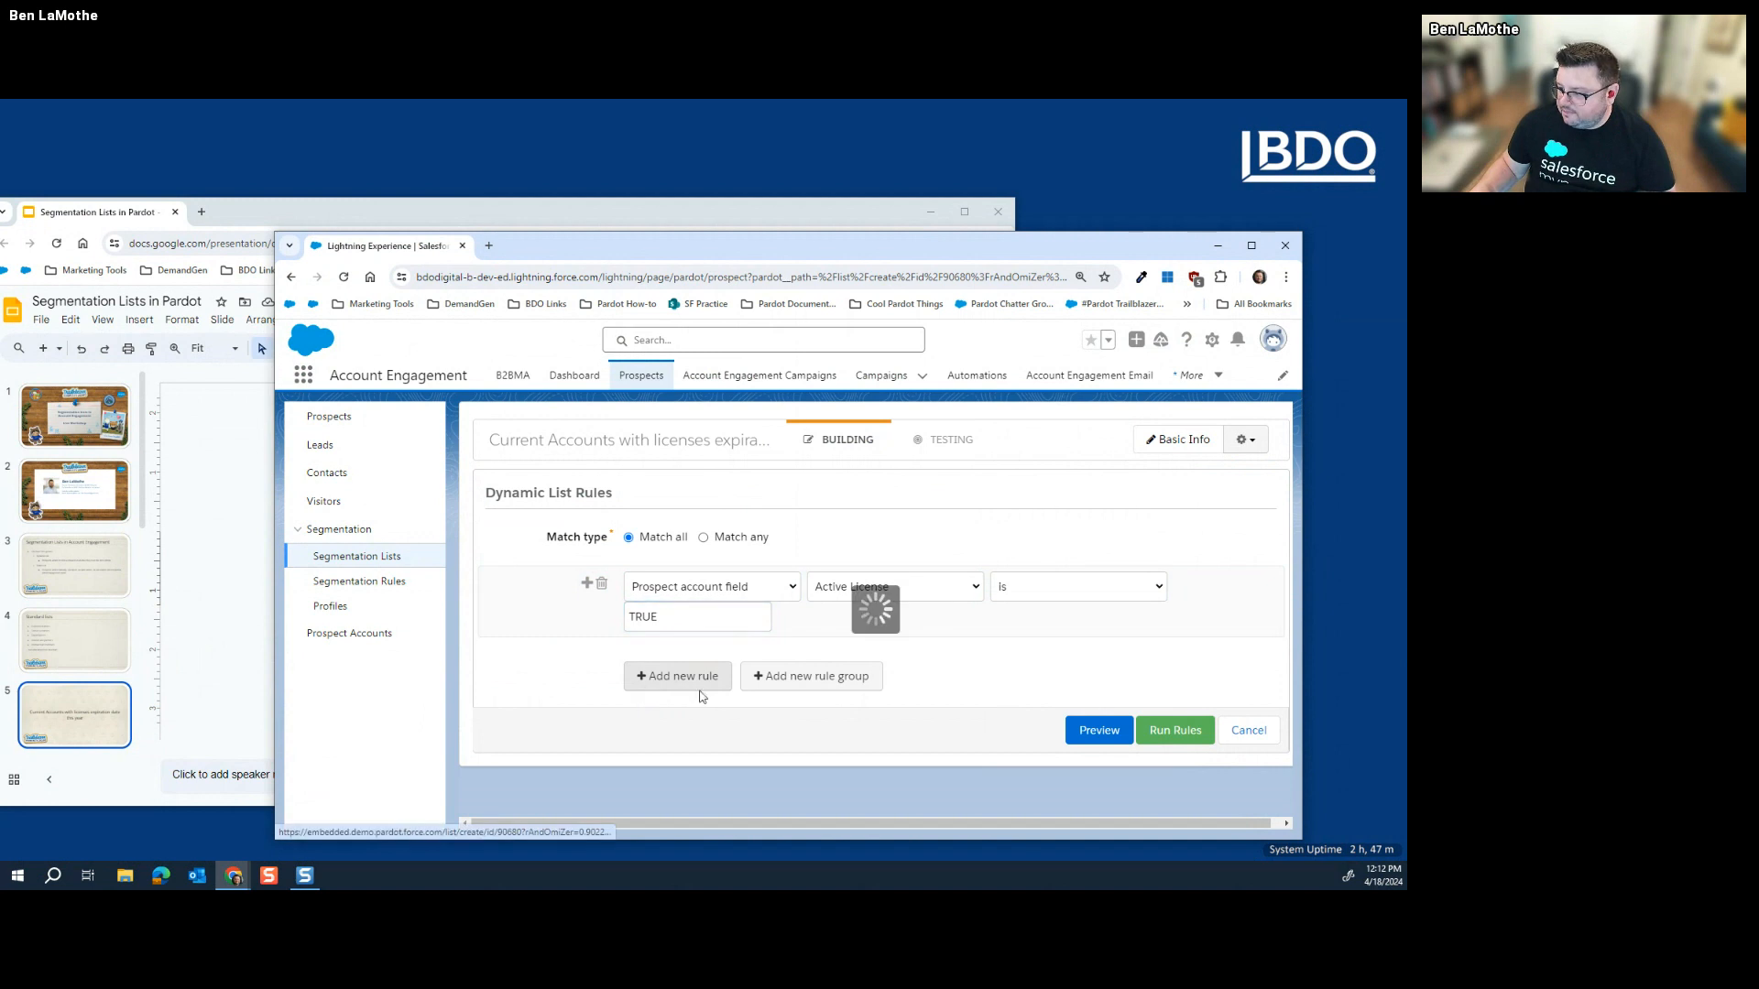
{"action": "left_click", "coordinate": [696, 713]}
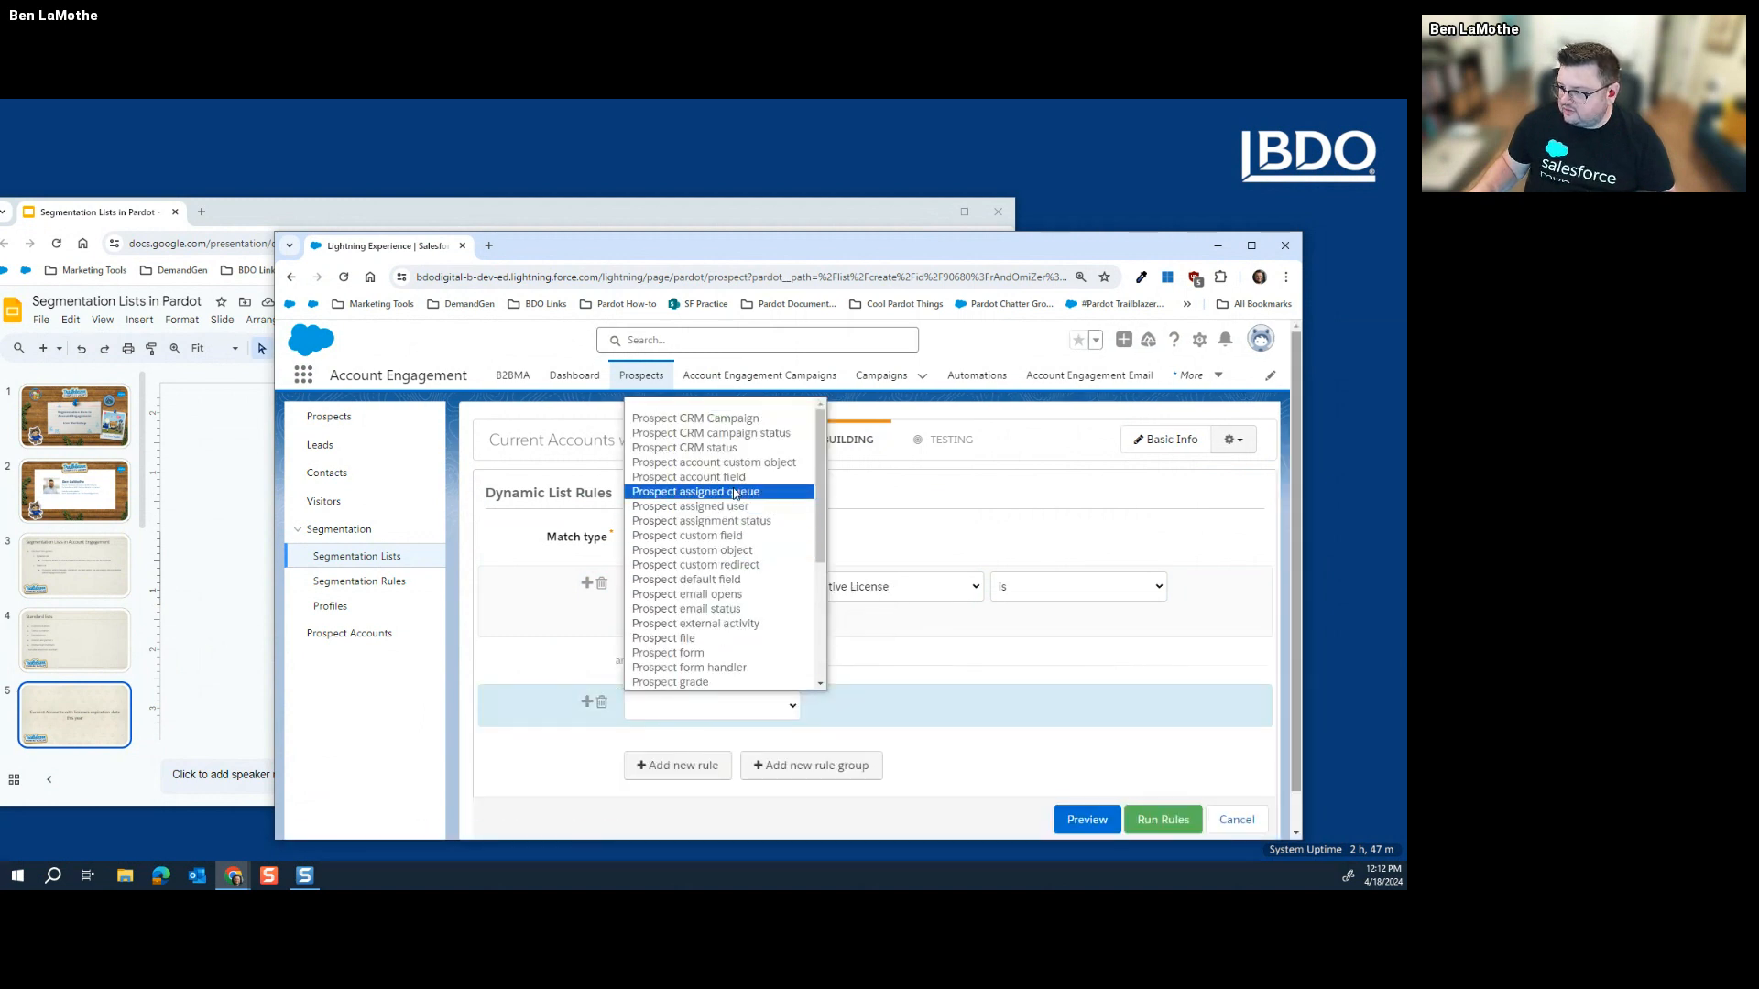
{"action": "left_click", "coordinate": [689, 476]}
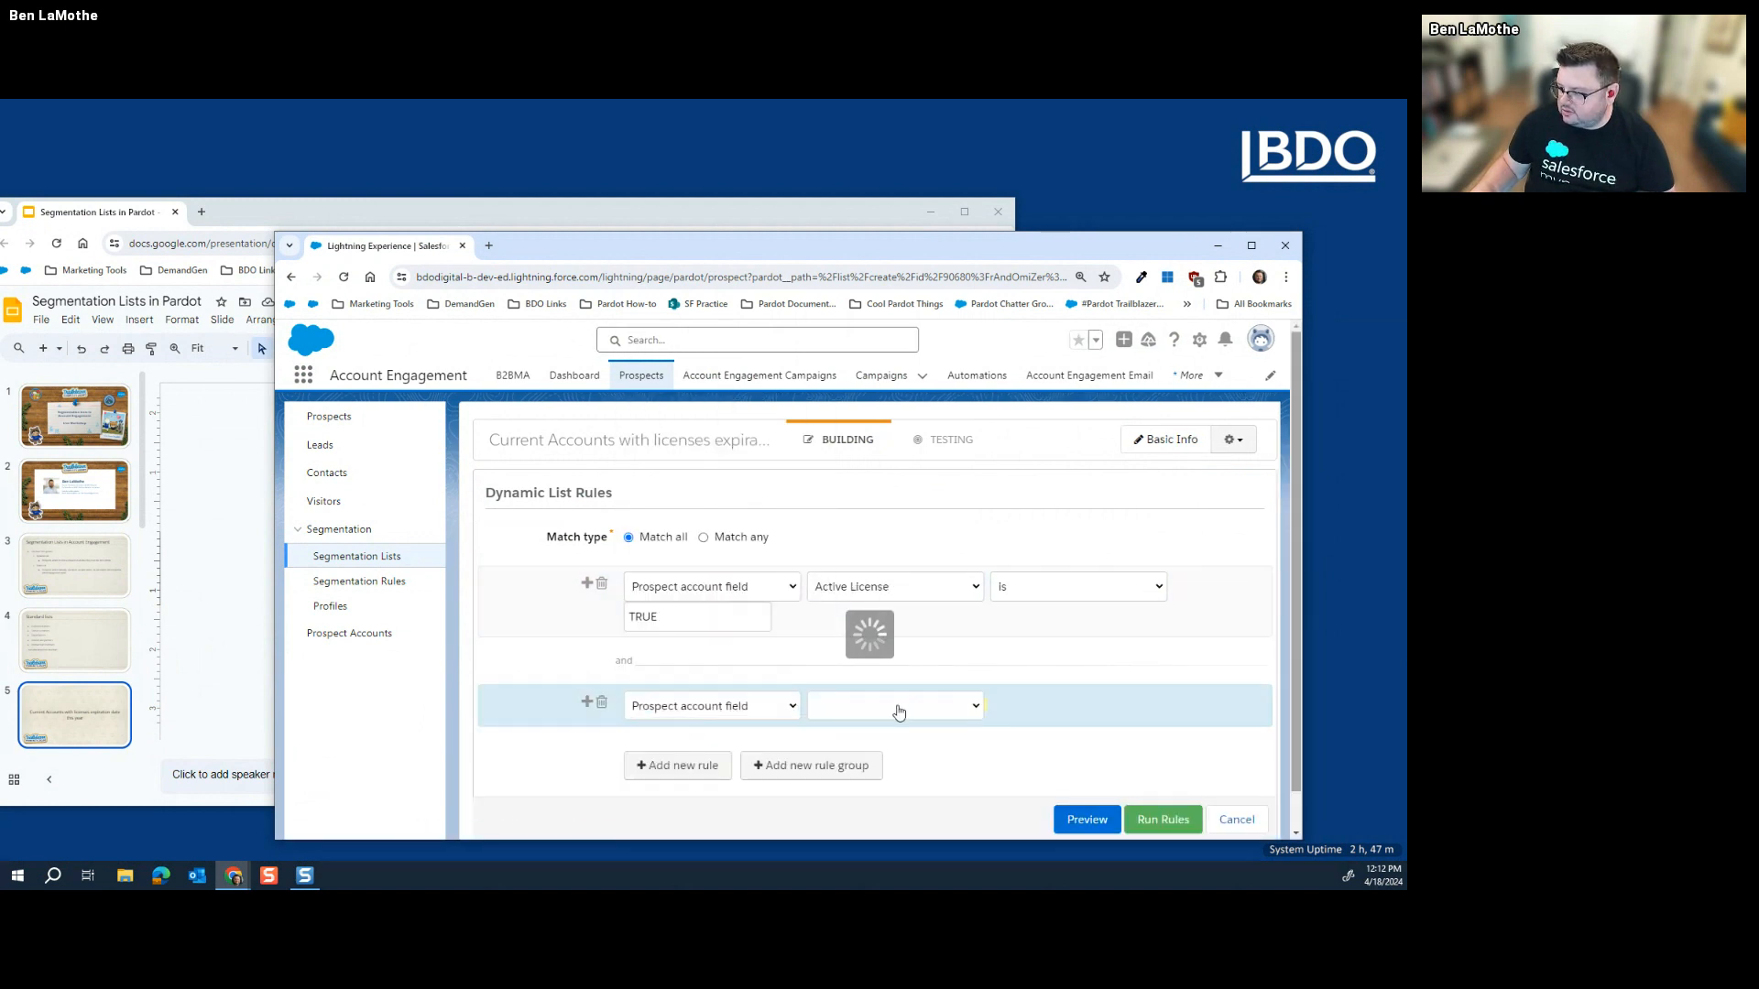
{"action": "left_click", "coordinate": [895, 707]}
{"action": "scroll", "coordinate": [899, 622], "scroll_direction": "down", "scroll_amount": 3}
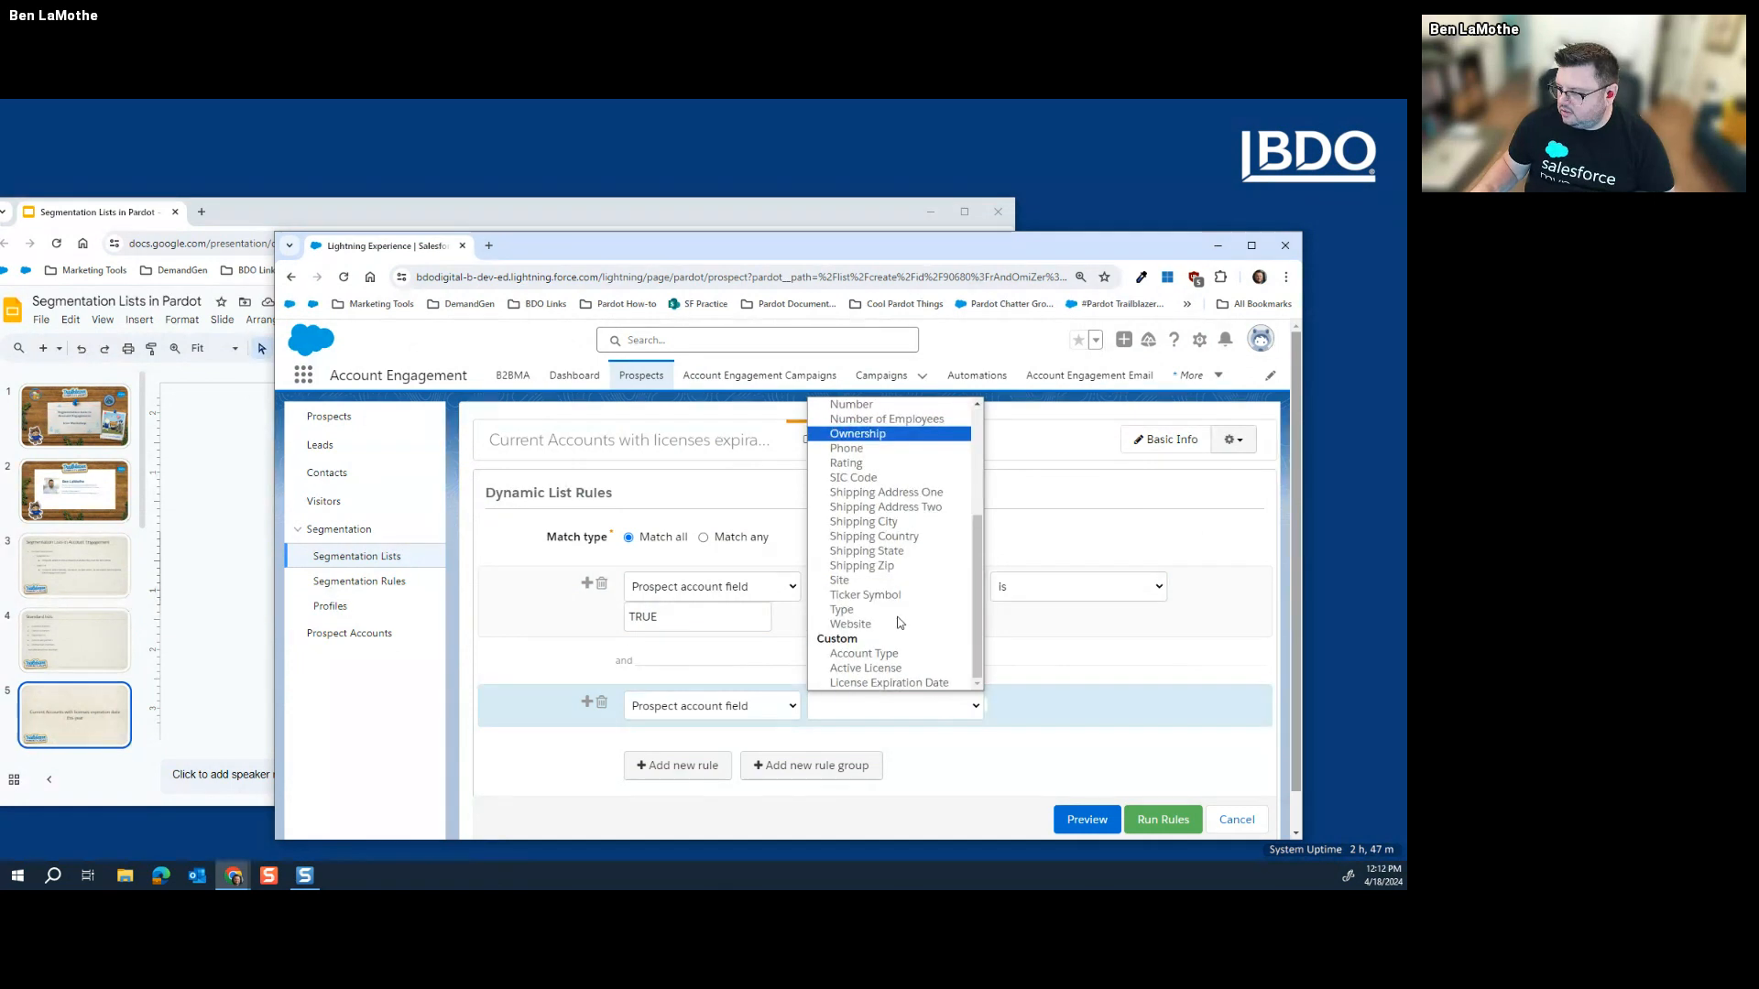
{"action": "left_click", "coordinate": [882, 669]}
Step: Set the License Expiration Date rule's comparison to "is after"
{"action": "left_click", "coordinate": [1051, 708]}
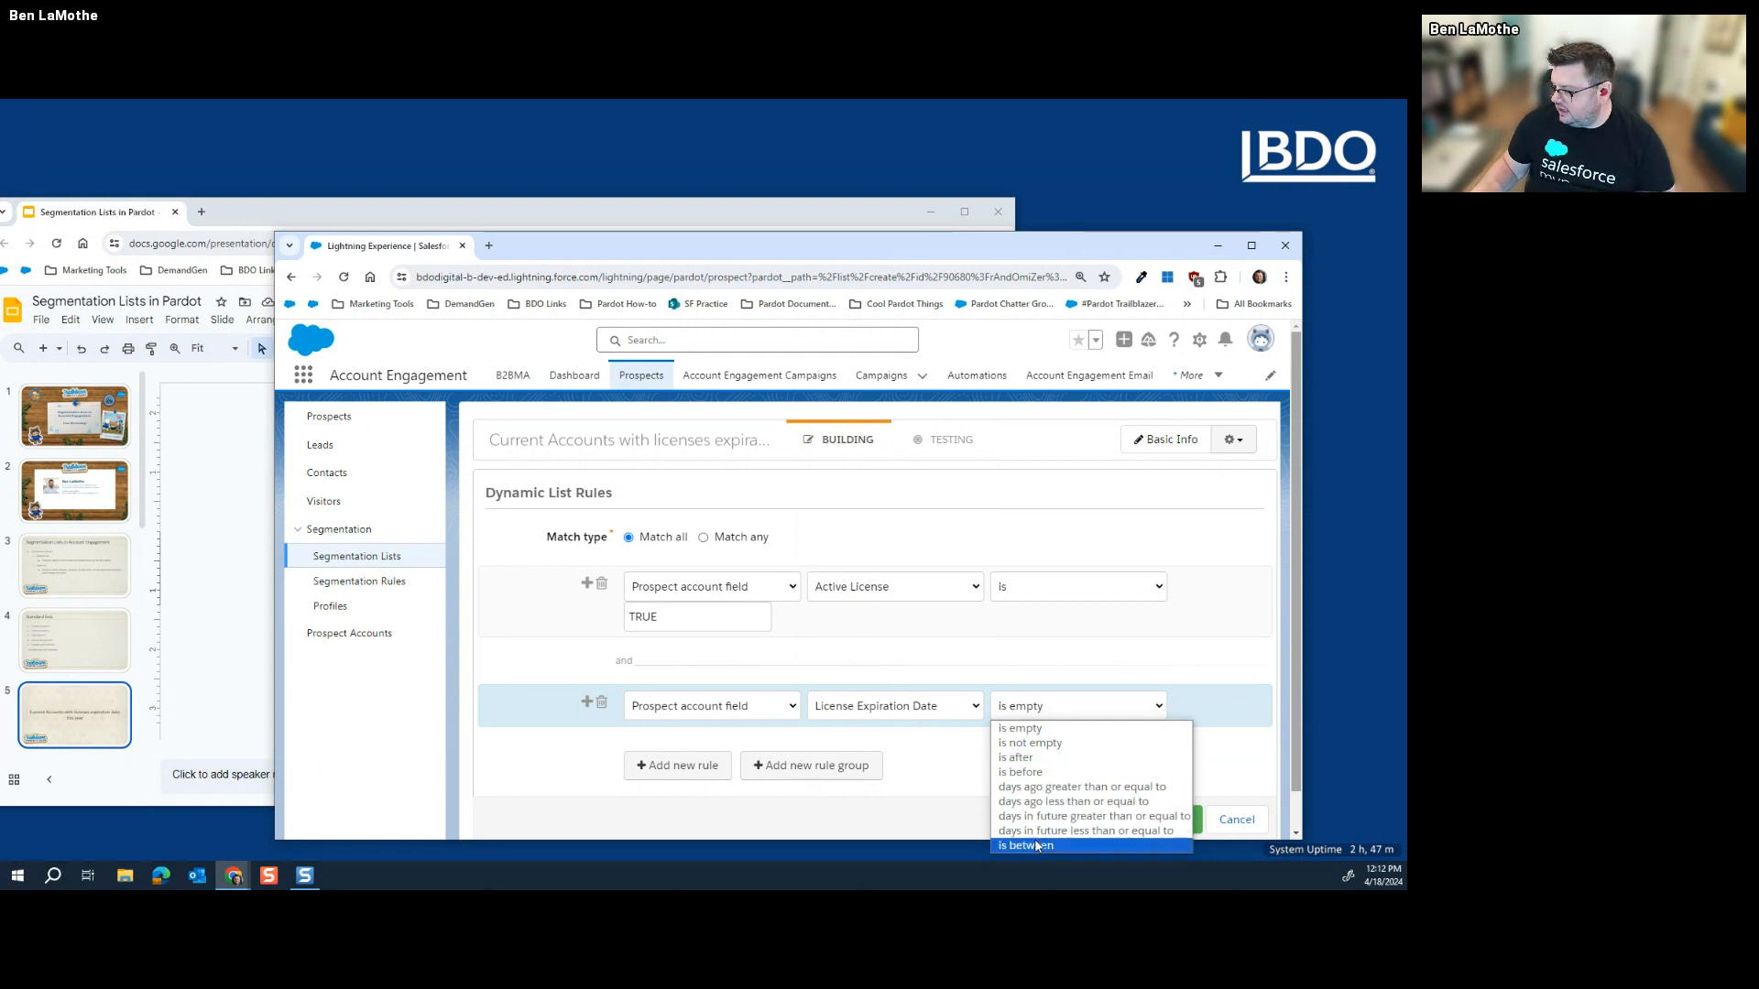
{"action": "left_click", "coordinate": [1021, 771]}
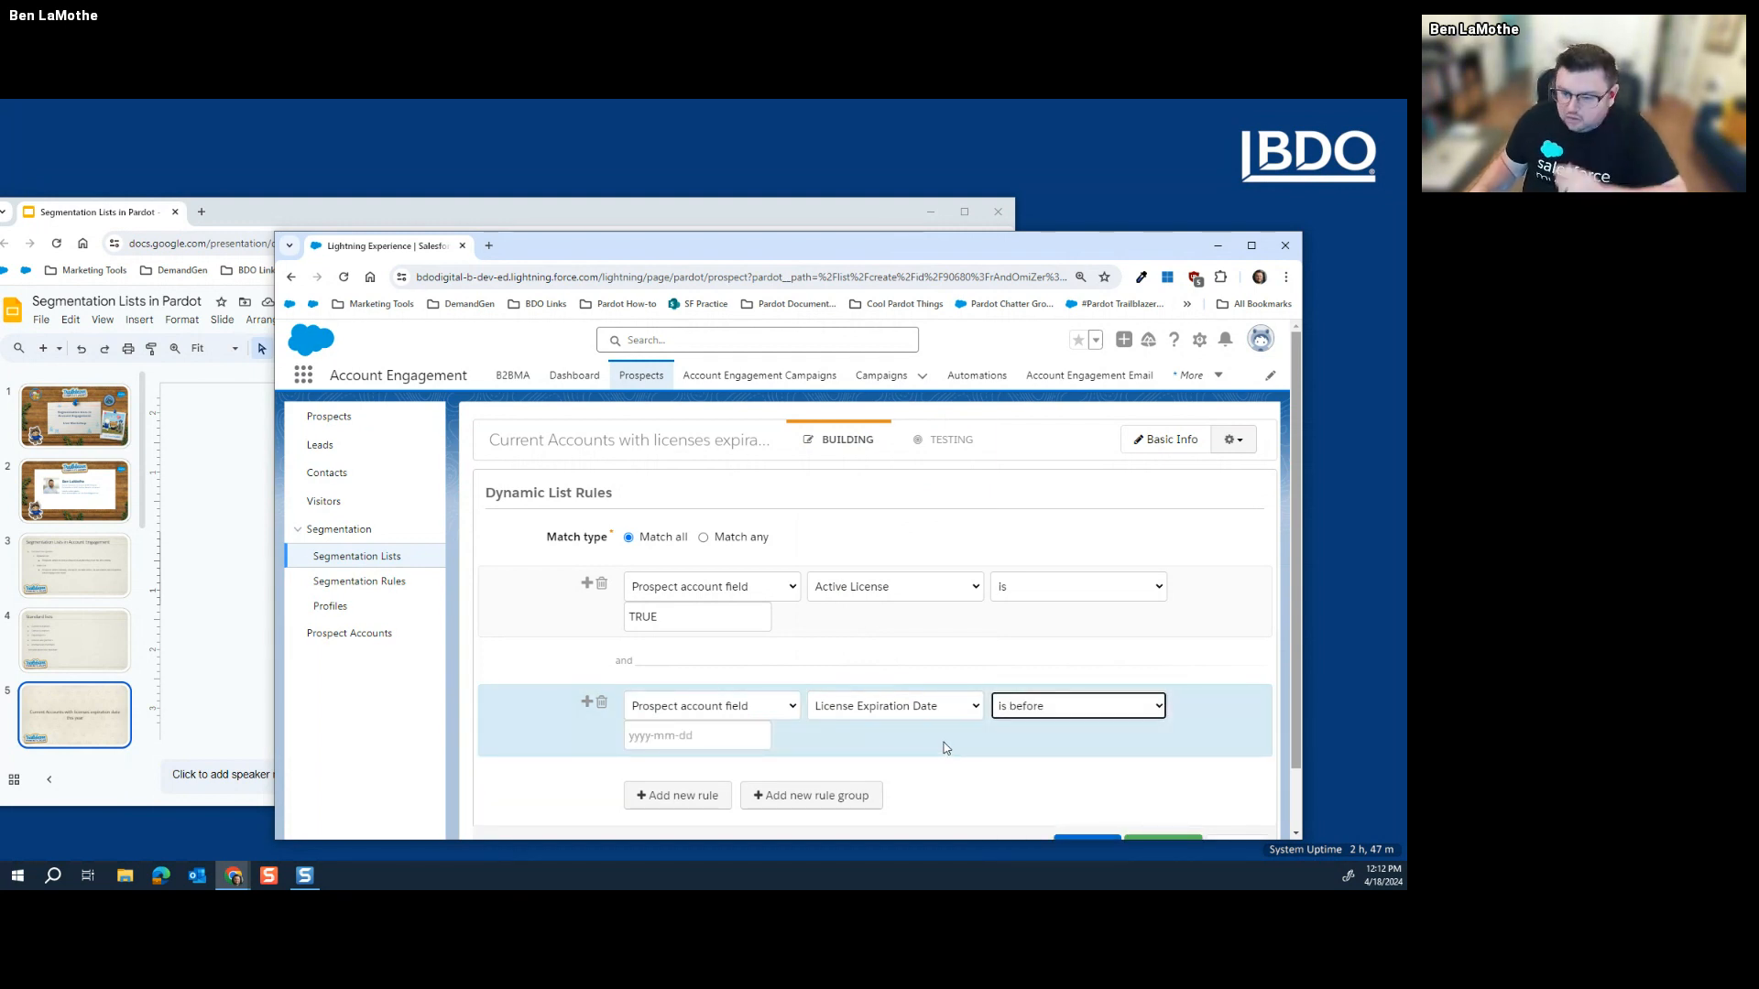
{"action": "left_click", "coordinate": [1020, 713]}
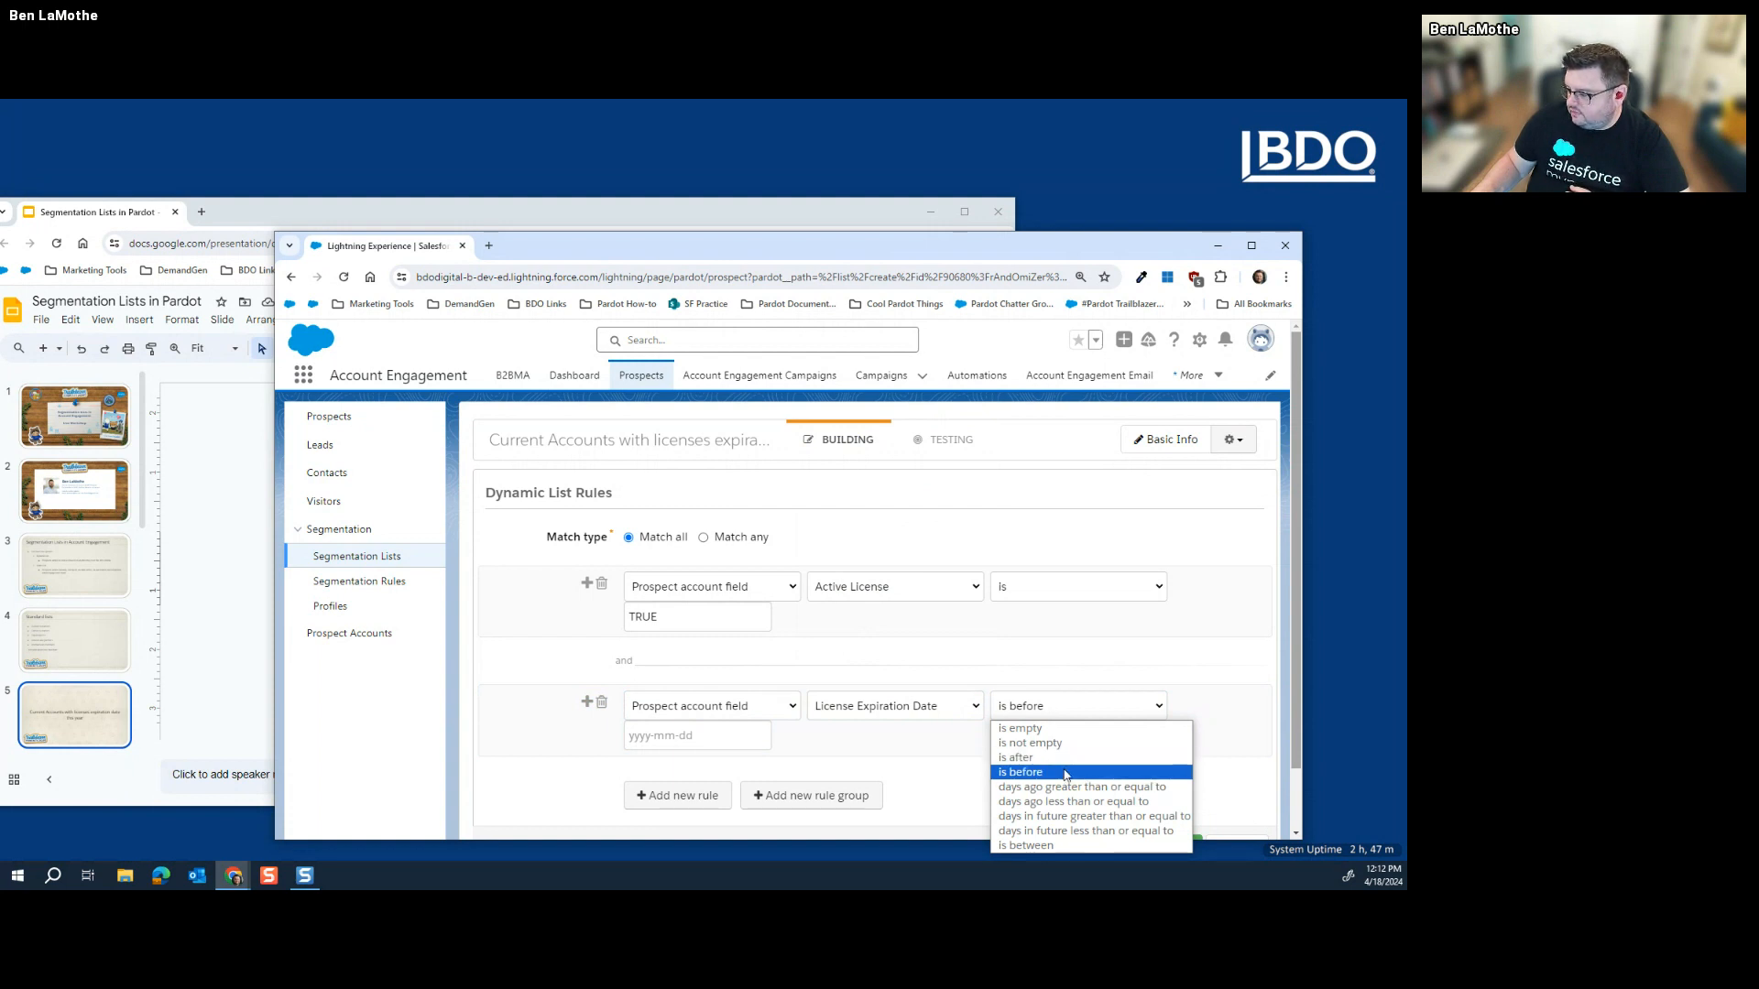
{"action": "left_click", "coordinate": [1104, 759]}
Step: Set the date of the first License Expiration Date rule to 2024-01-01
{"action": "left_click", "coordinate": [649, 735]}
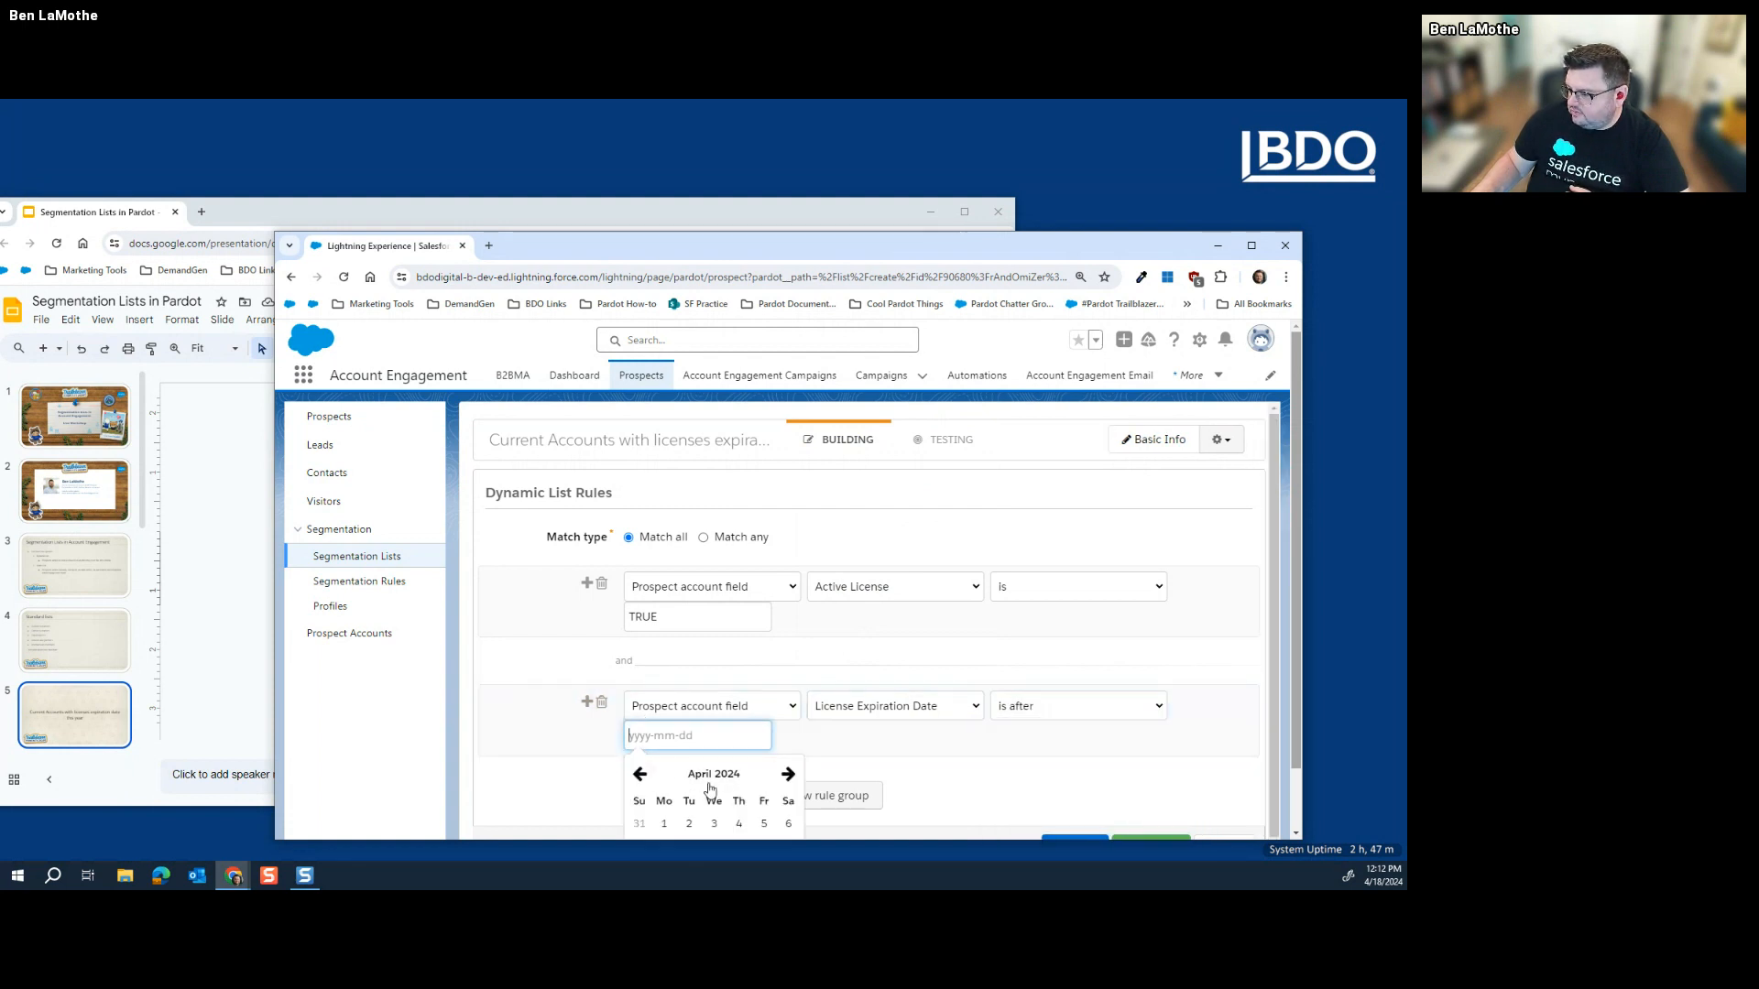
{"action": "scroll", "coordinate": [825, 697], "scroll_direction": "down", "scroll_amount": 1}
{"action": "scroll", "coordinate": [829, 688], "scroll_direction": "up", "scroll_amount": 1}
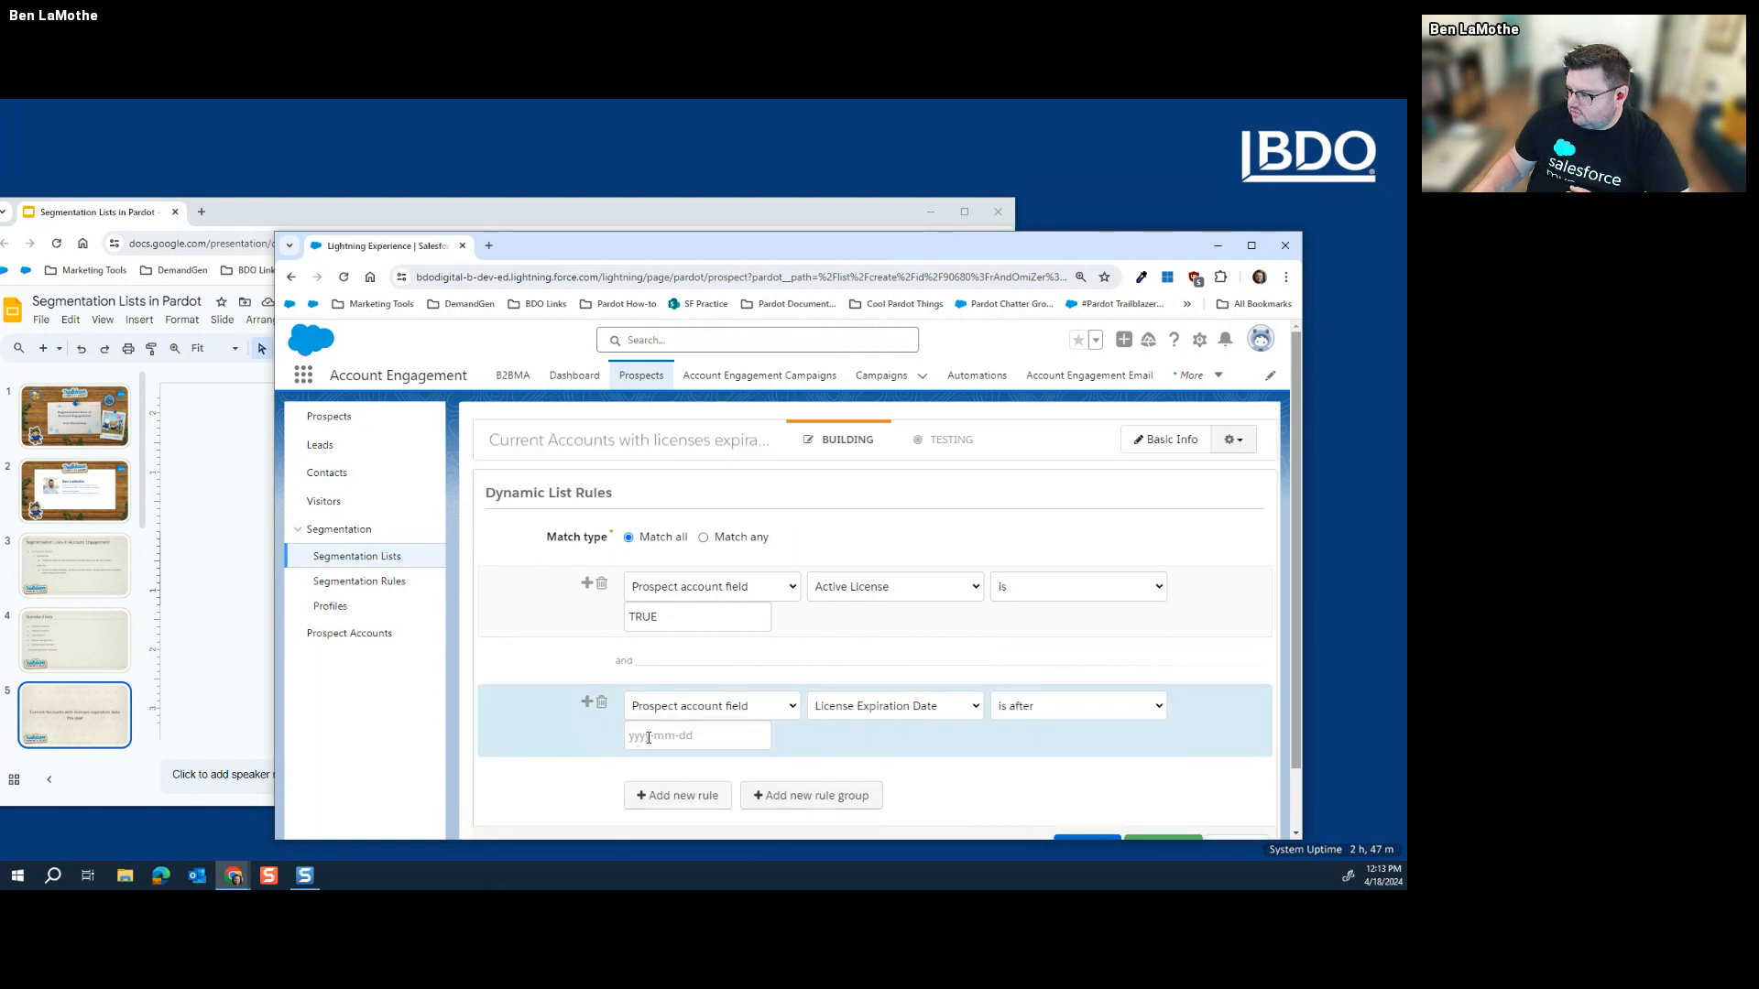
{"action": "left_click", "coordinate": [740, 736]}
{"action": "scroll", "coordinate": [706, 724], "scroll_direction": "down", "scroll_amount": 1}
{"action": "left_click", "coordinate": [702, 720]}
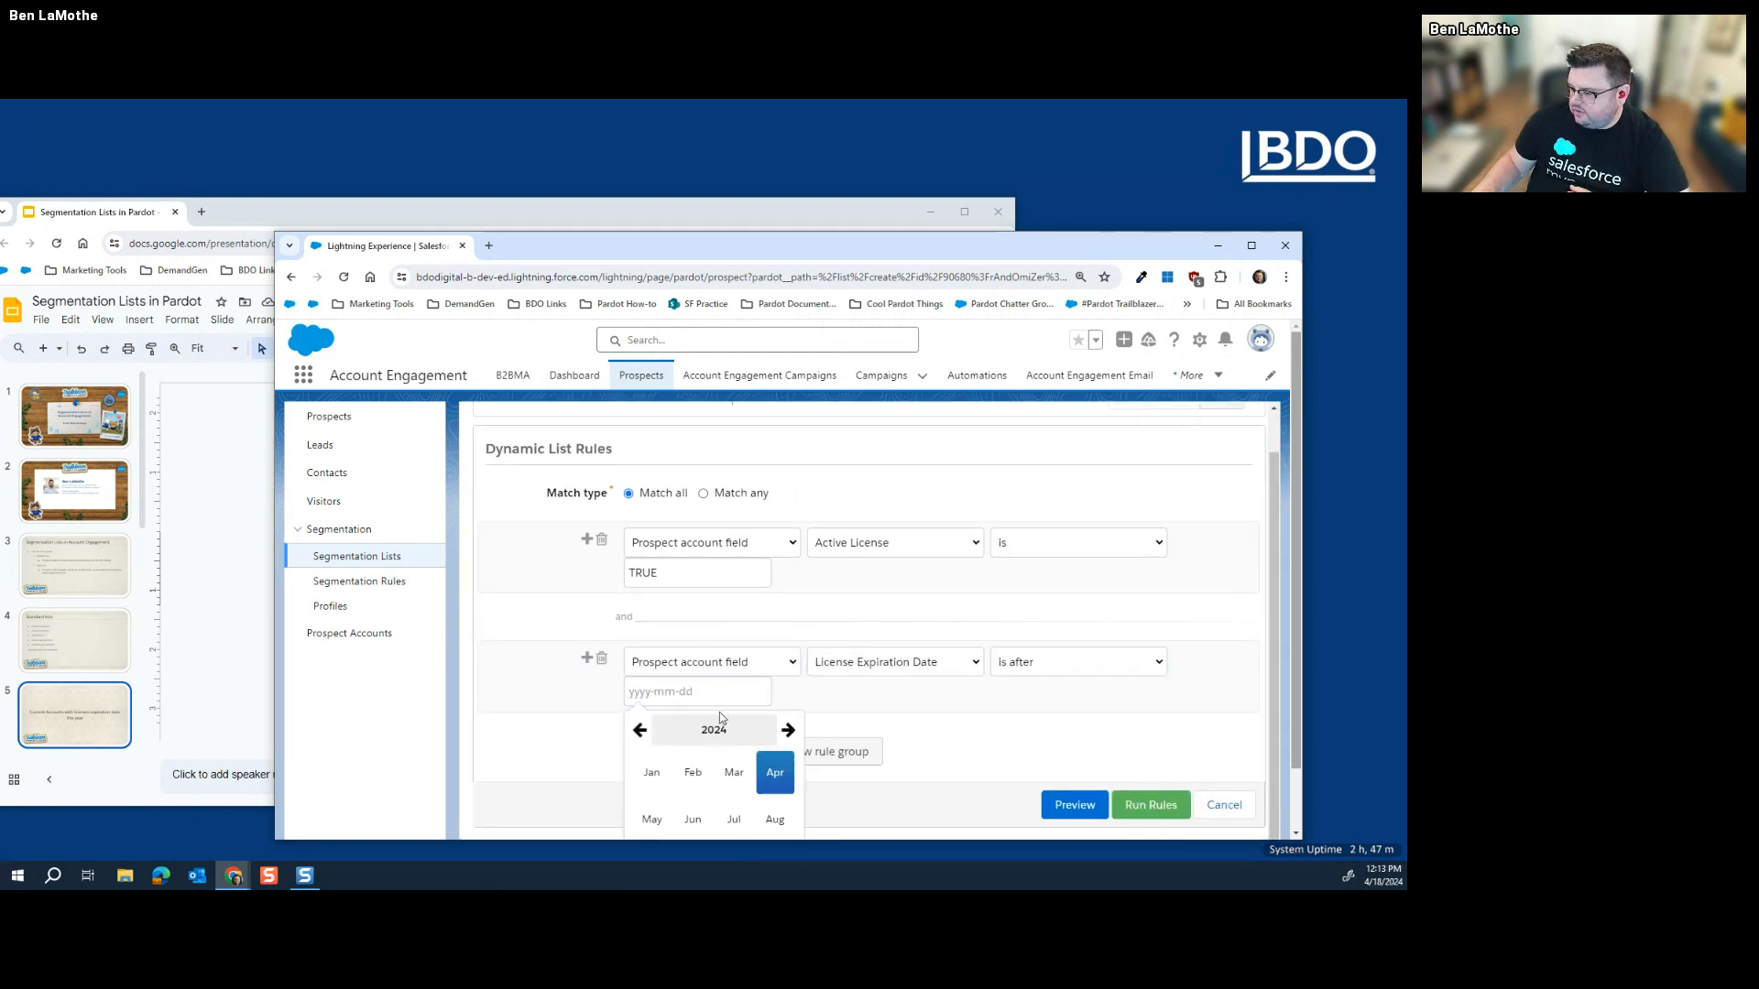
{"action": "left_click", "coordinate": [657, 732]}
{"action": "left_click", "coordinate": [646, 731]}
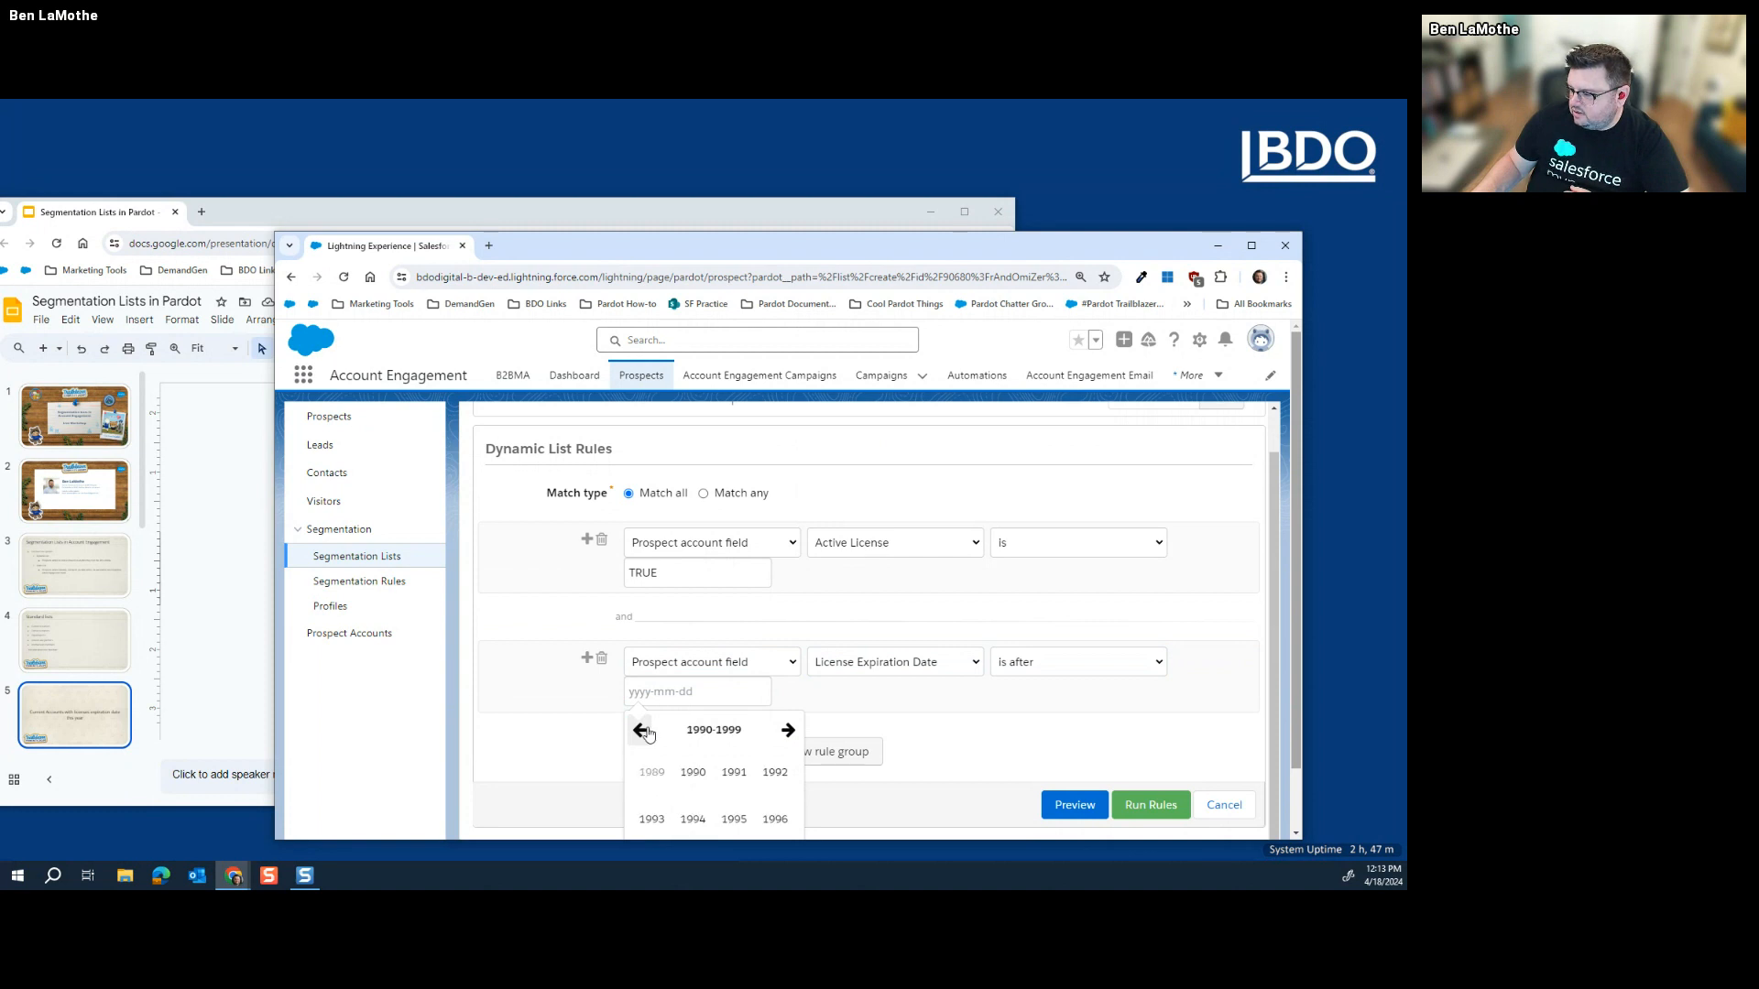
{"action": "scroll", "coordinate": [784, 770], "scroll_direction": "down", "scroll_amount": 1}
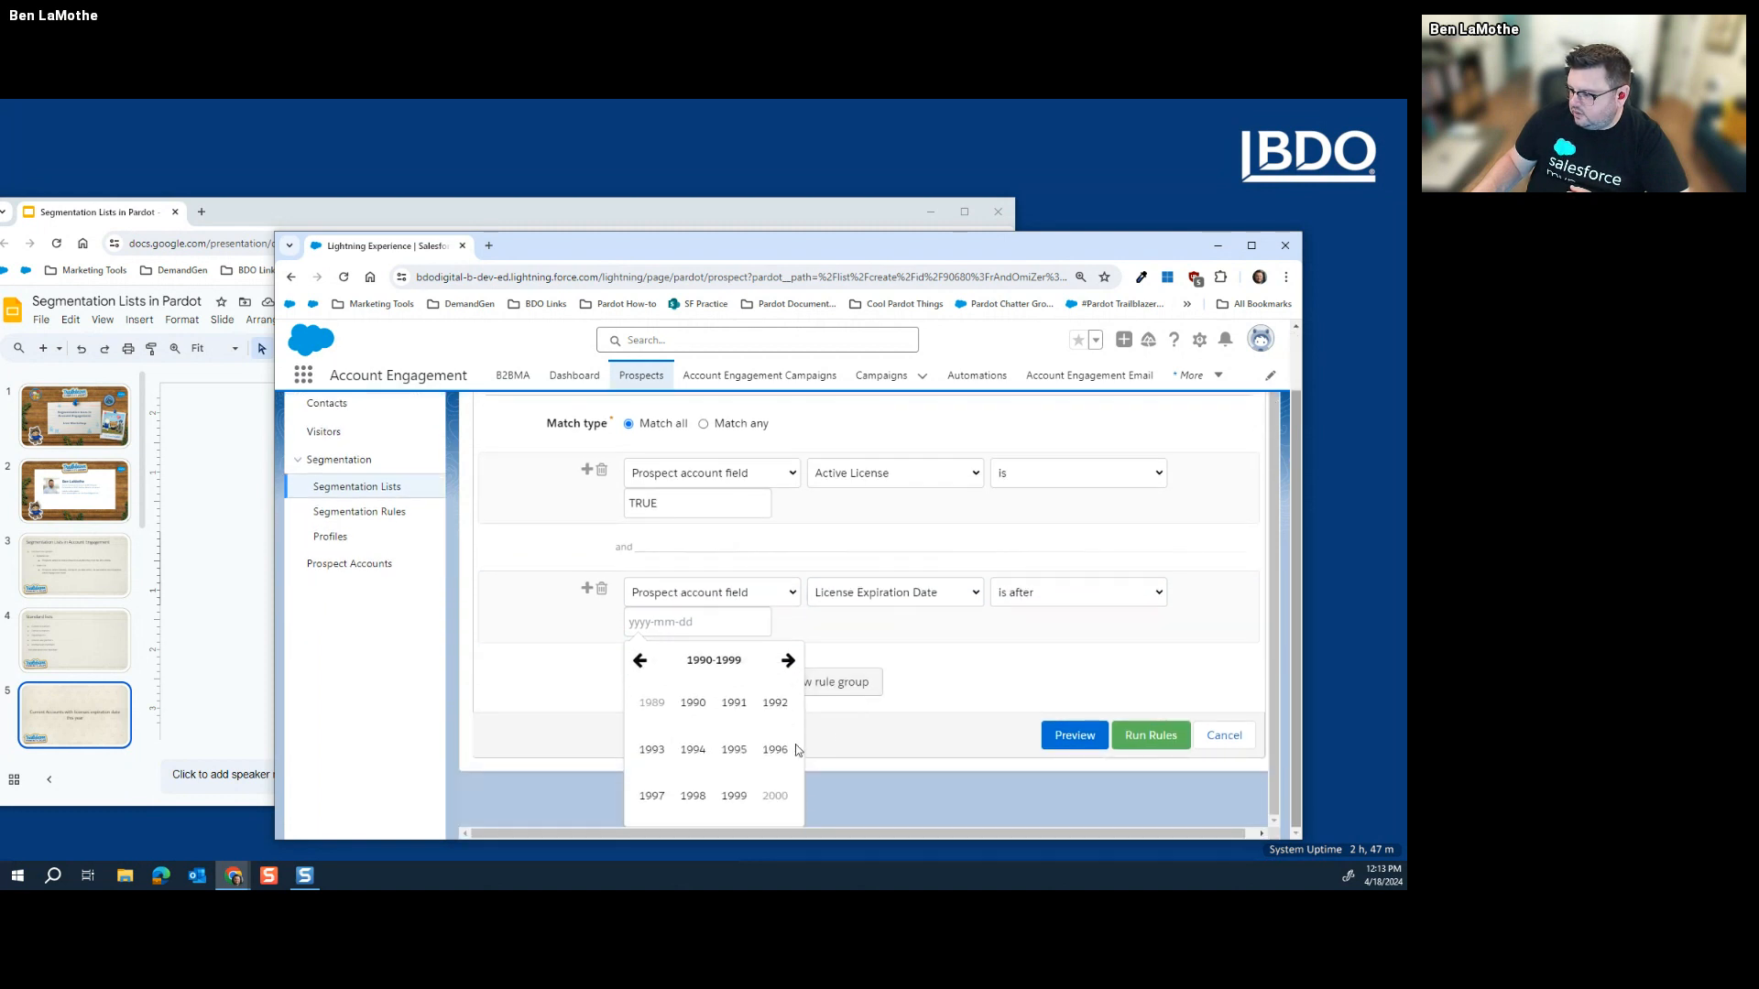
{"action": "left_click", "coordinate": [788, 661]}
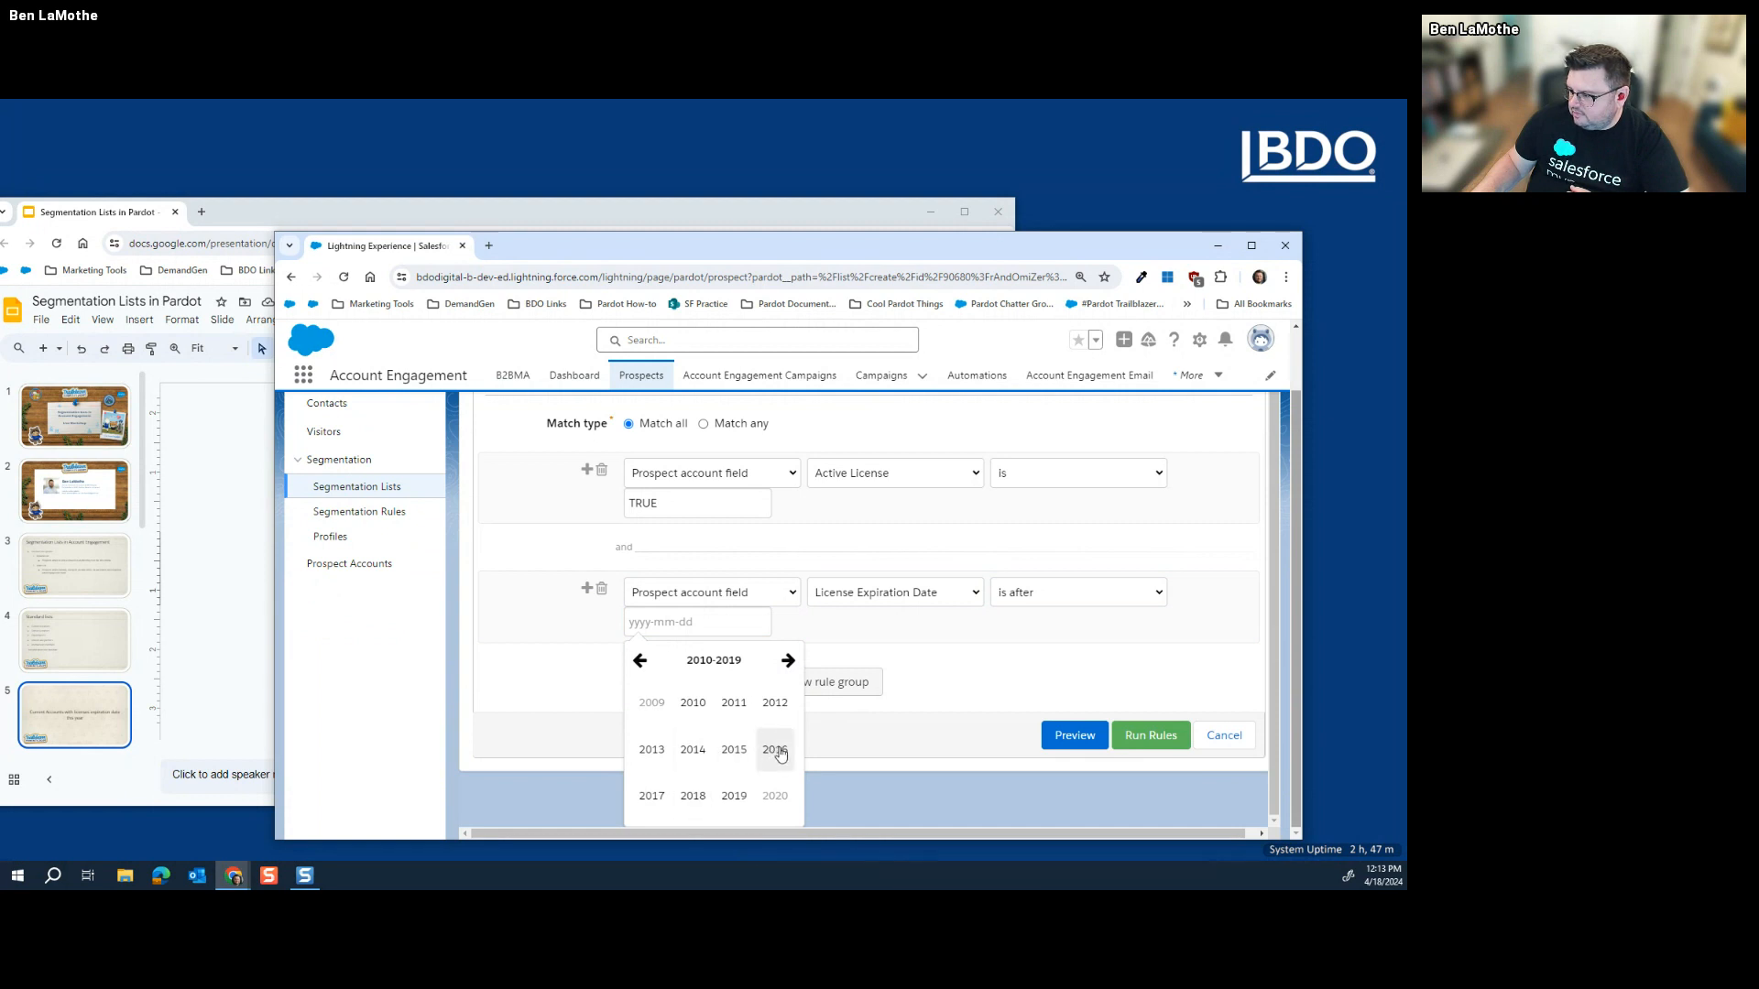
{"action": "left_click", "coordinate": [788, 661]}
{"action": "left_click", "coordinate": [693, 749]}
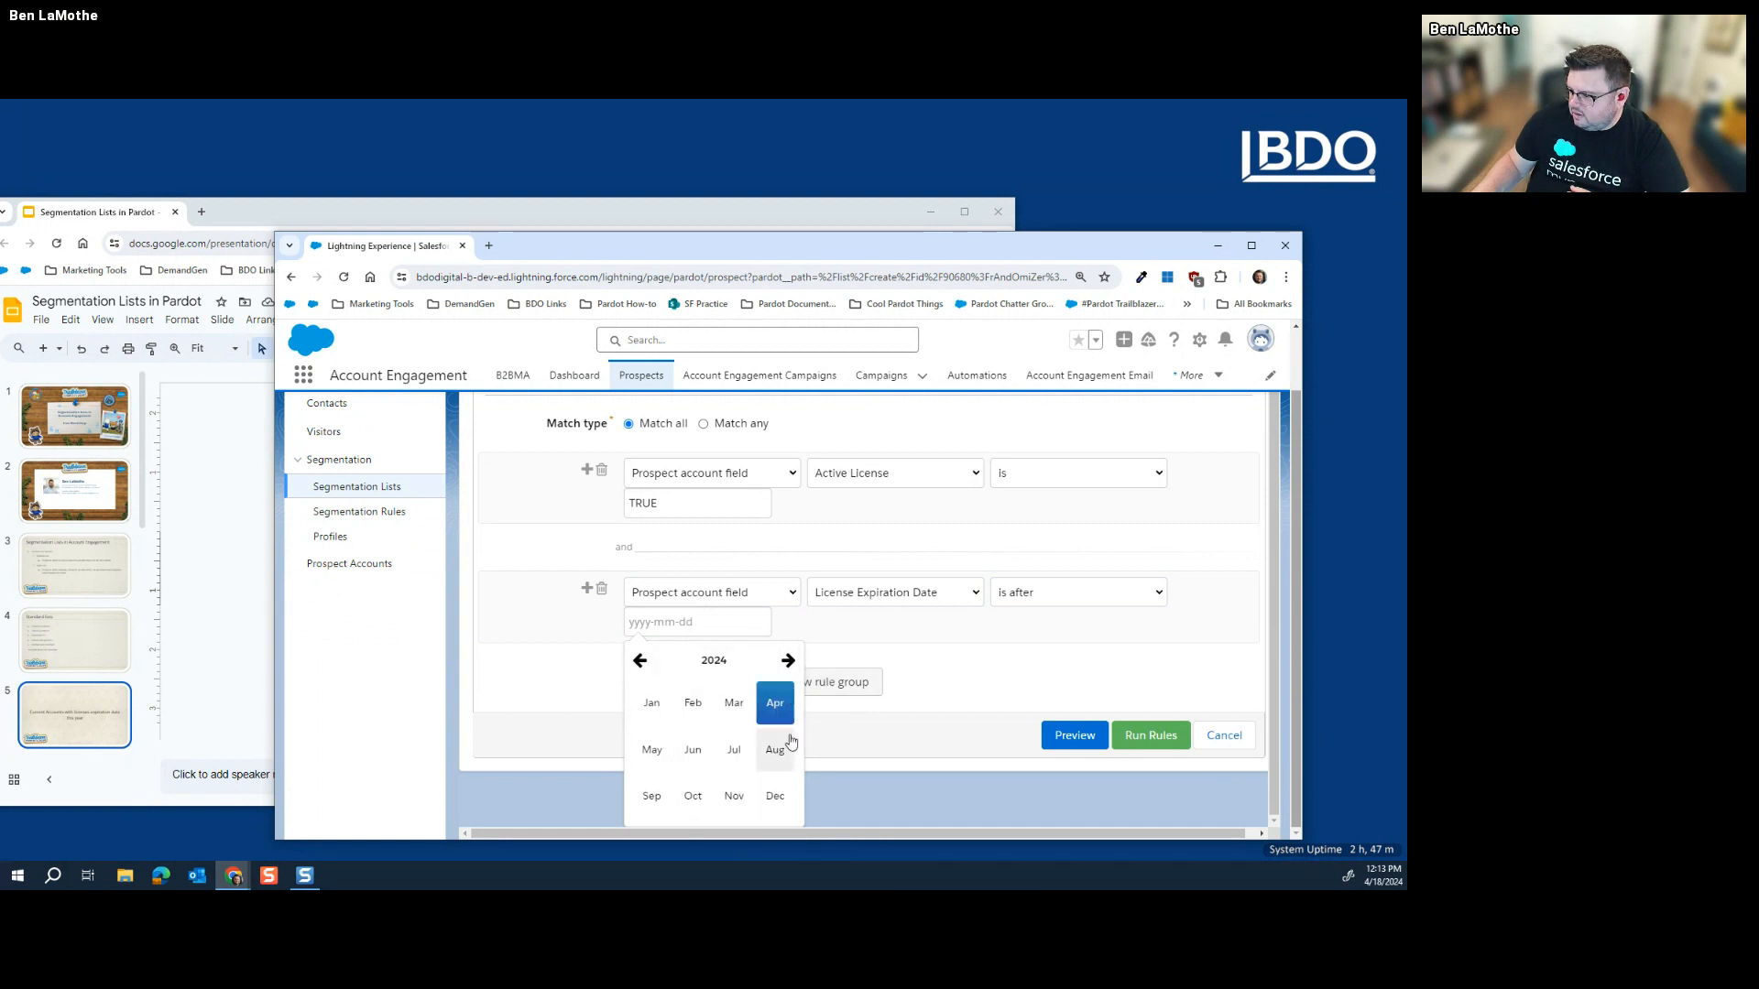
{"action": "left_click", "coordinate": [655, 704]}
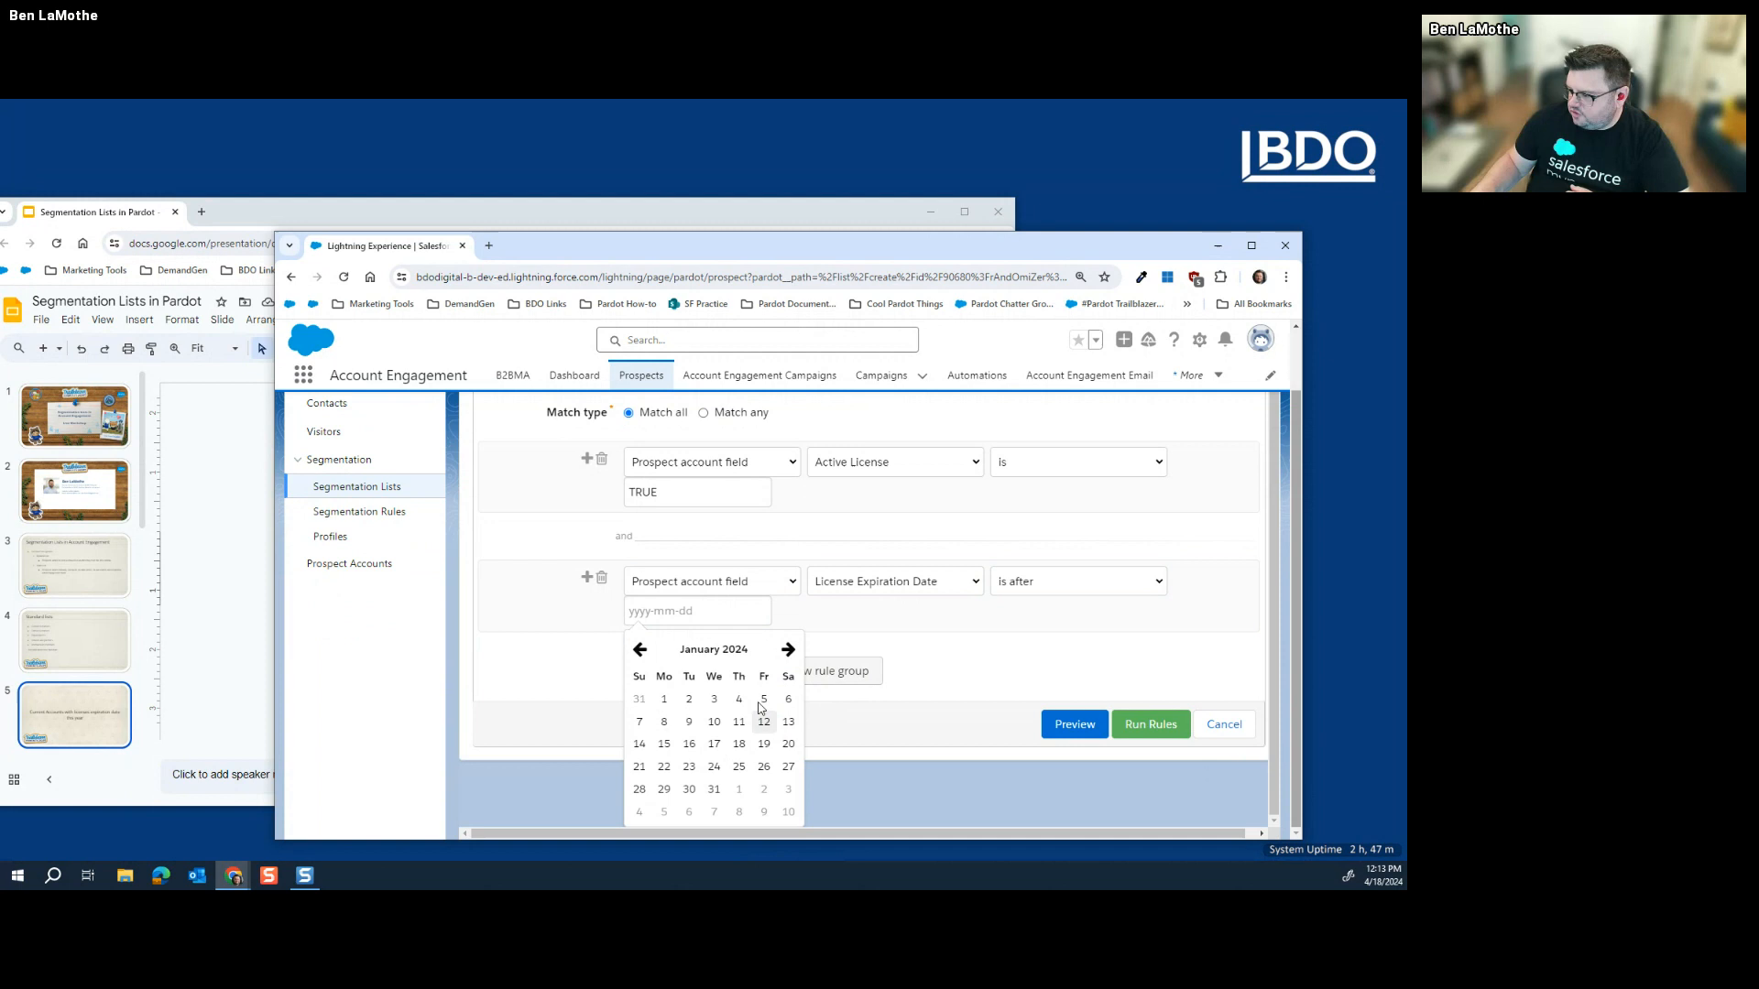
{"action": "left_click", "coordinate": [664, 699]}
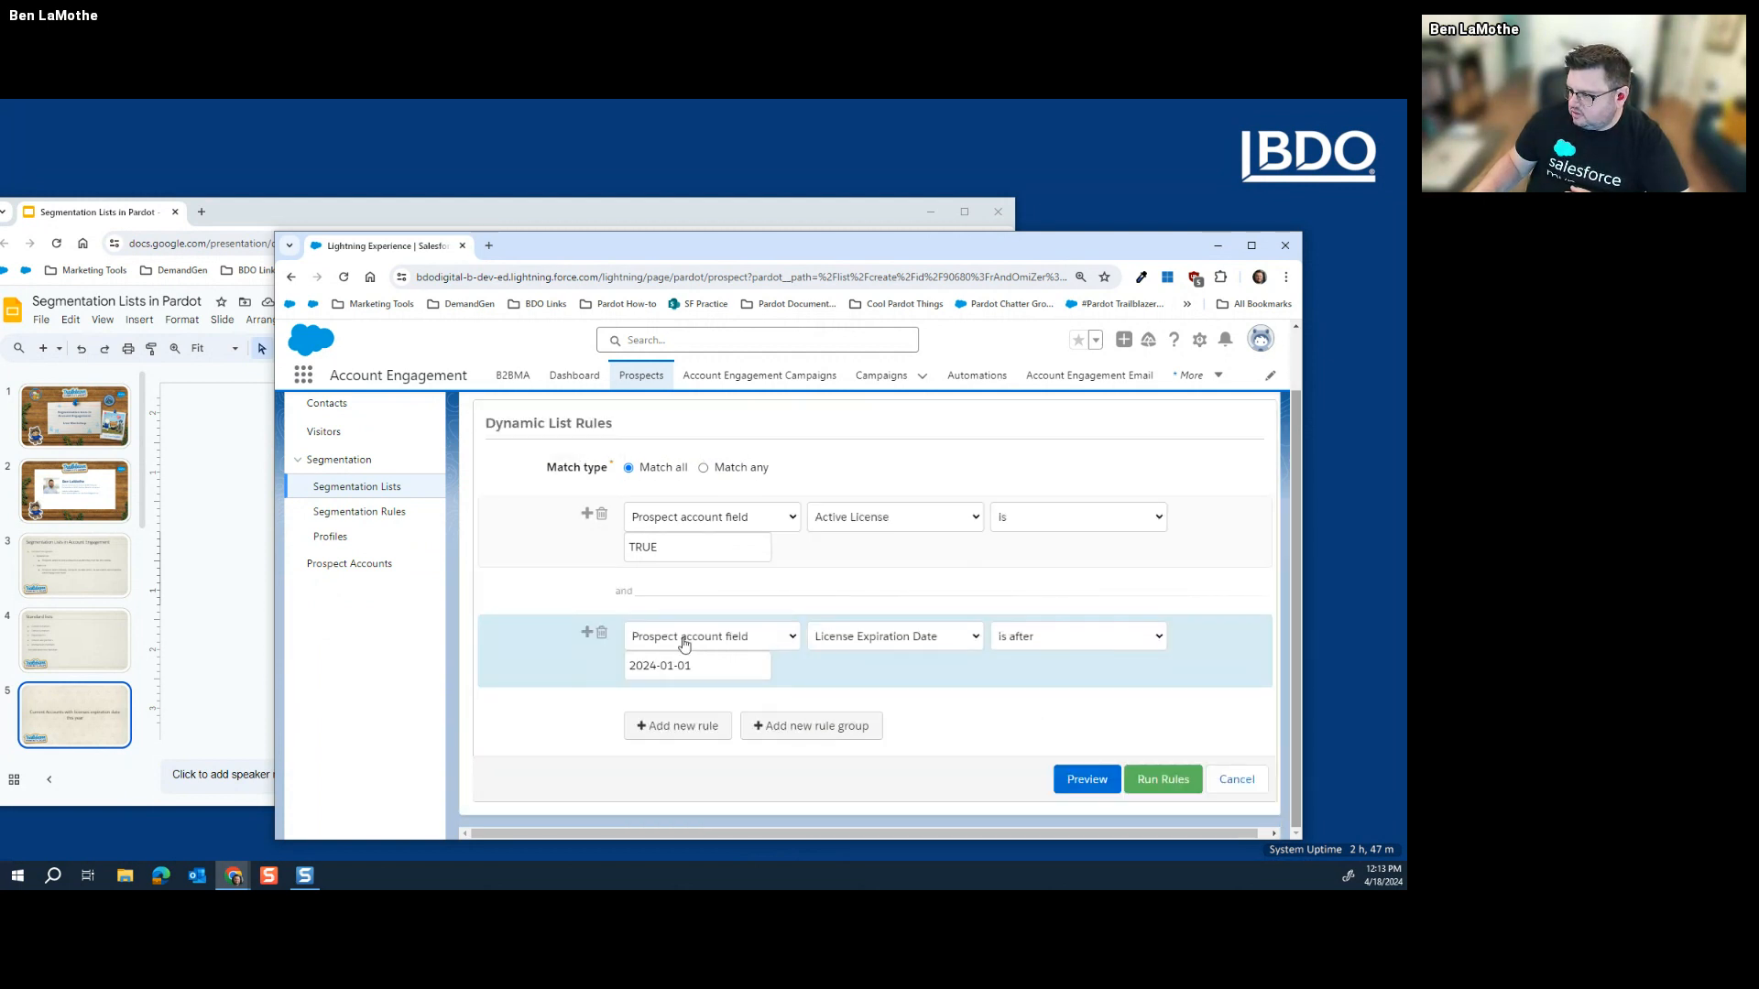
Step: Add a third rule based on the Prospect account field License Expiration Date
{"action": "left_click", "coordinate": [701, 733]}
{"action": "left_click", "coordinate": [731, 757]}
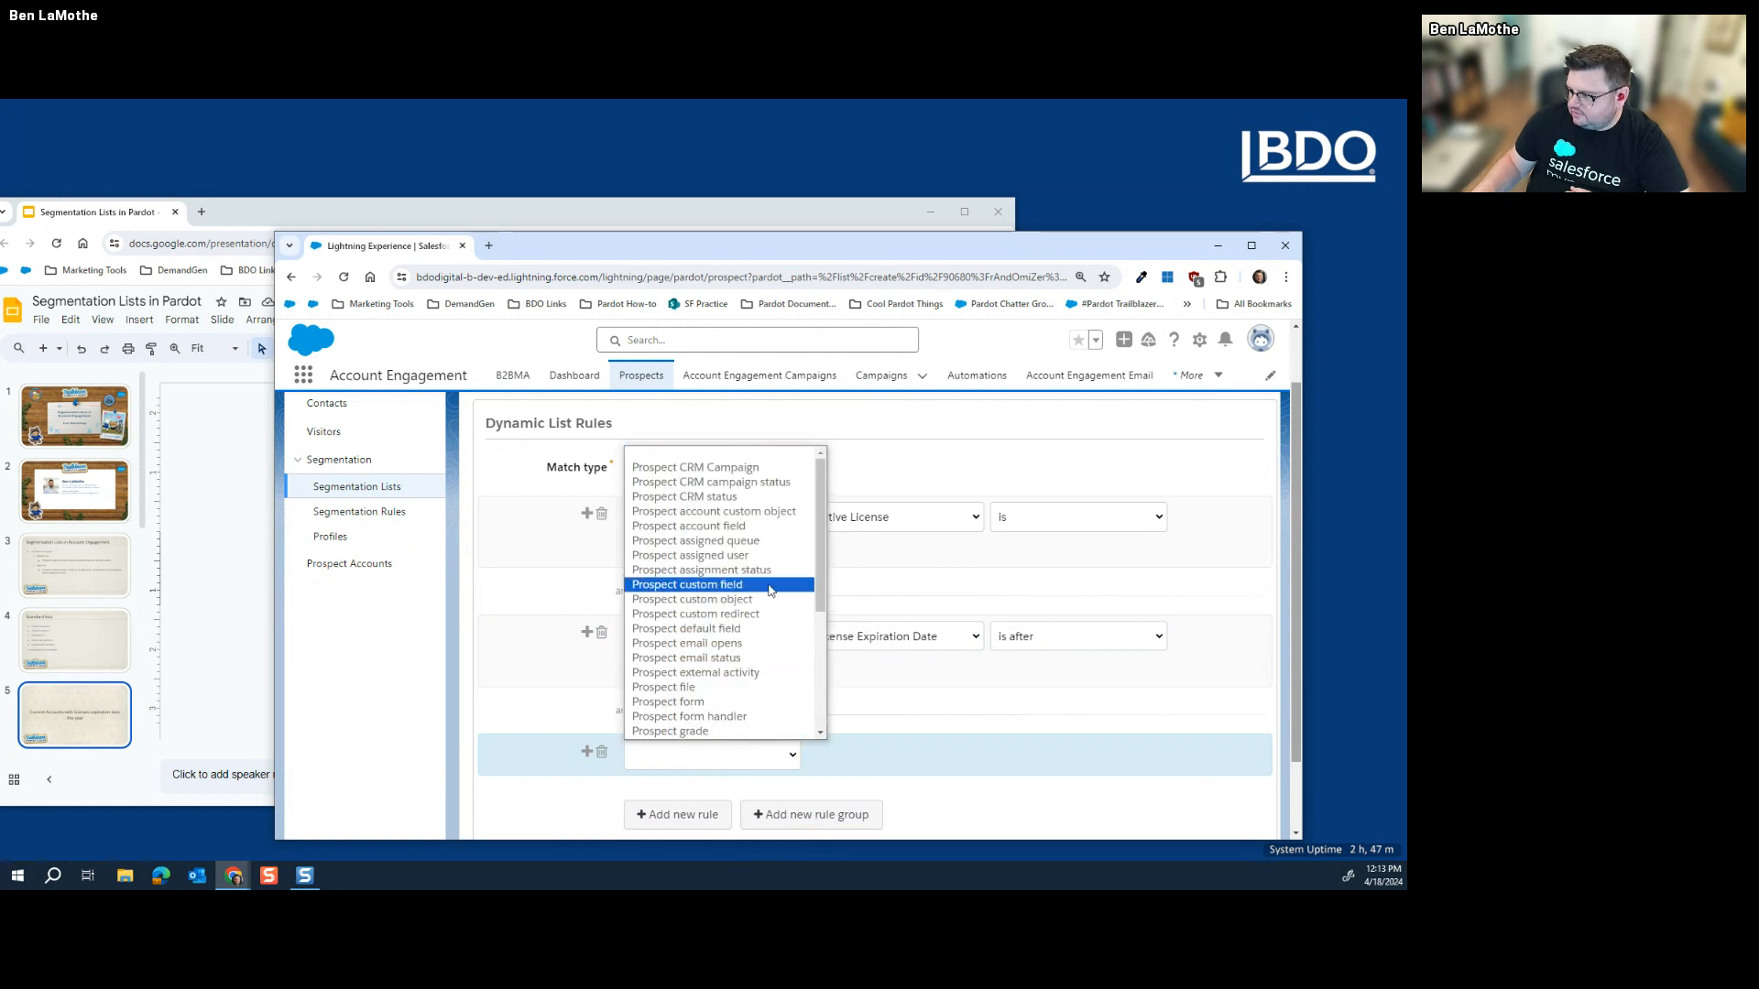
{"action": "left_click", "coordinate": [751, 526]}
{"action": "left_click", "coordinate": [893, 755]}
{"action": "scroll", "coordinate": [893, 701], "scroll_direction": "down", "scroll_amount": 5}
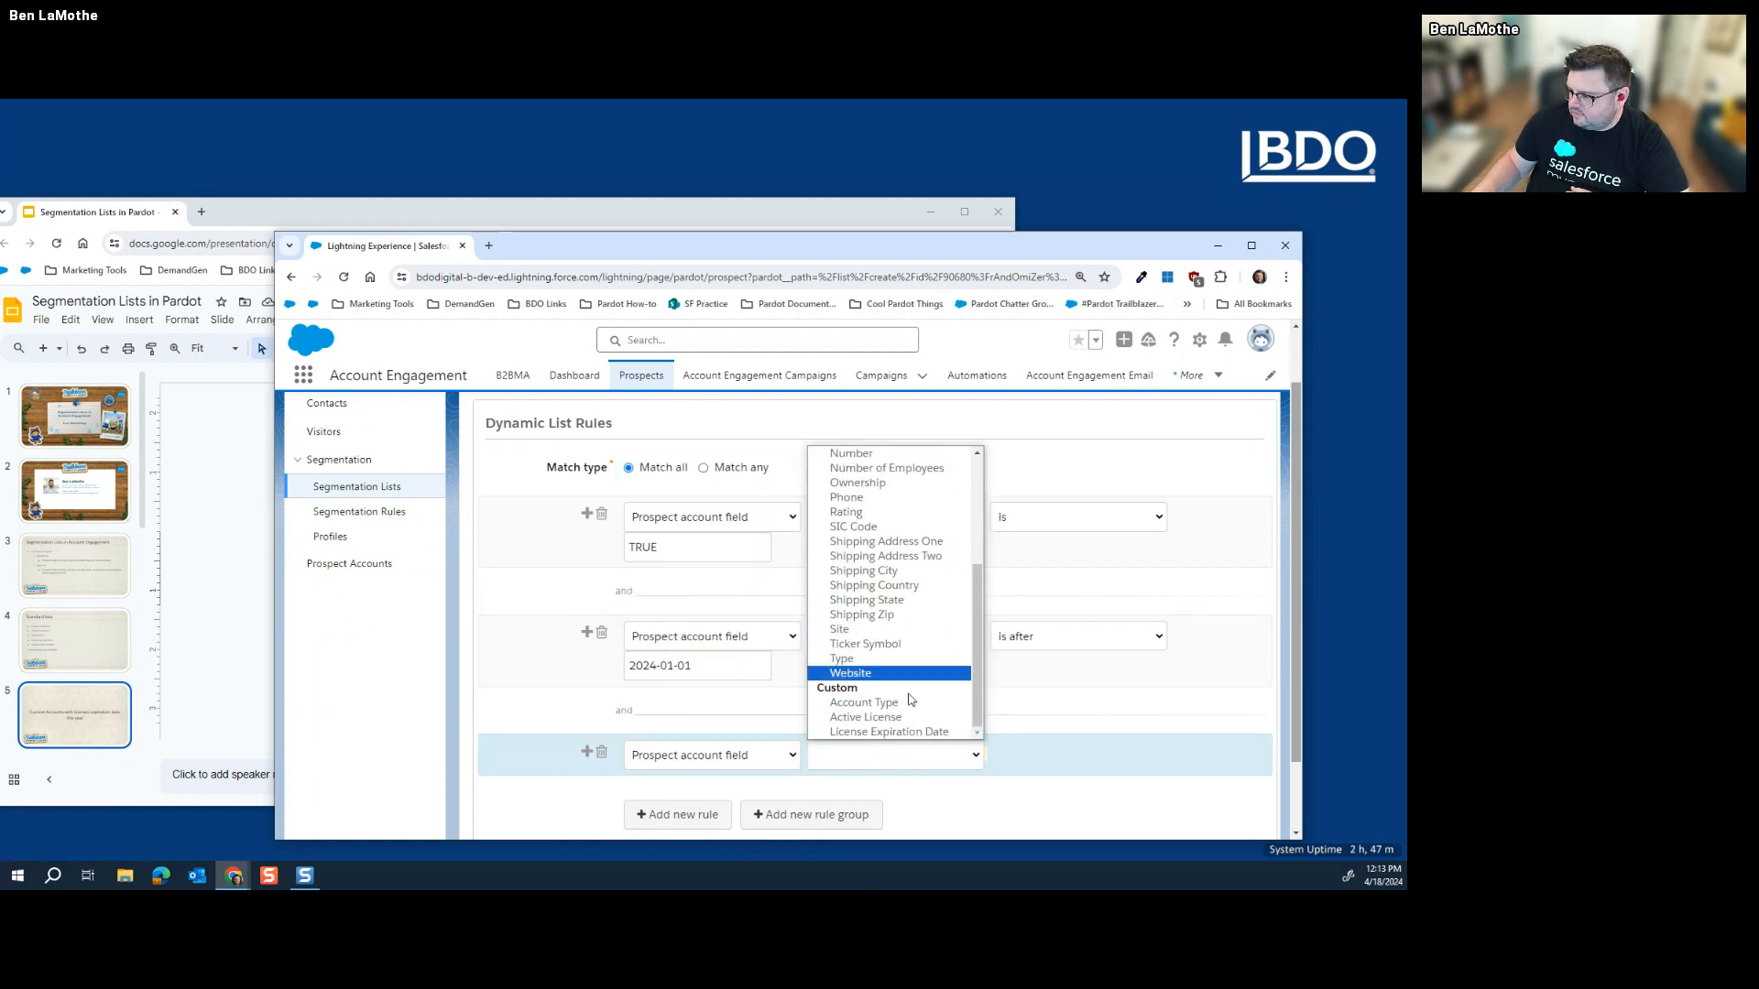
{"action": "left_click", "coordinate": [895, 730]}
Step: Set the third rule's License Expiration Date comparison to "is after"
{"action": "left_click", "coordinate": [1081, 760]}
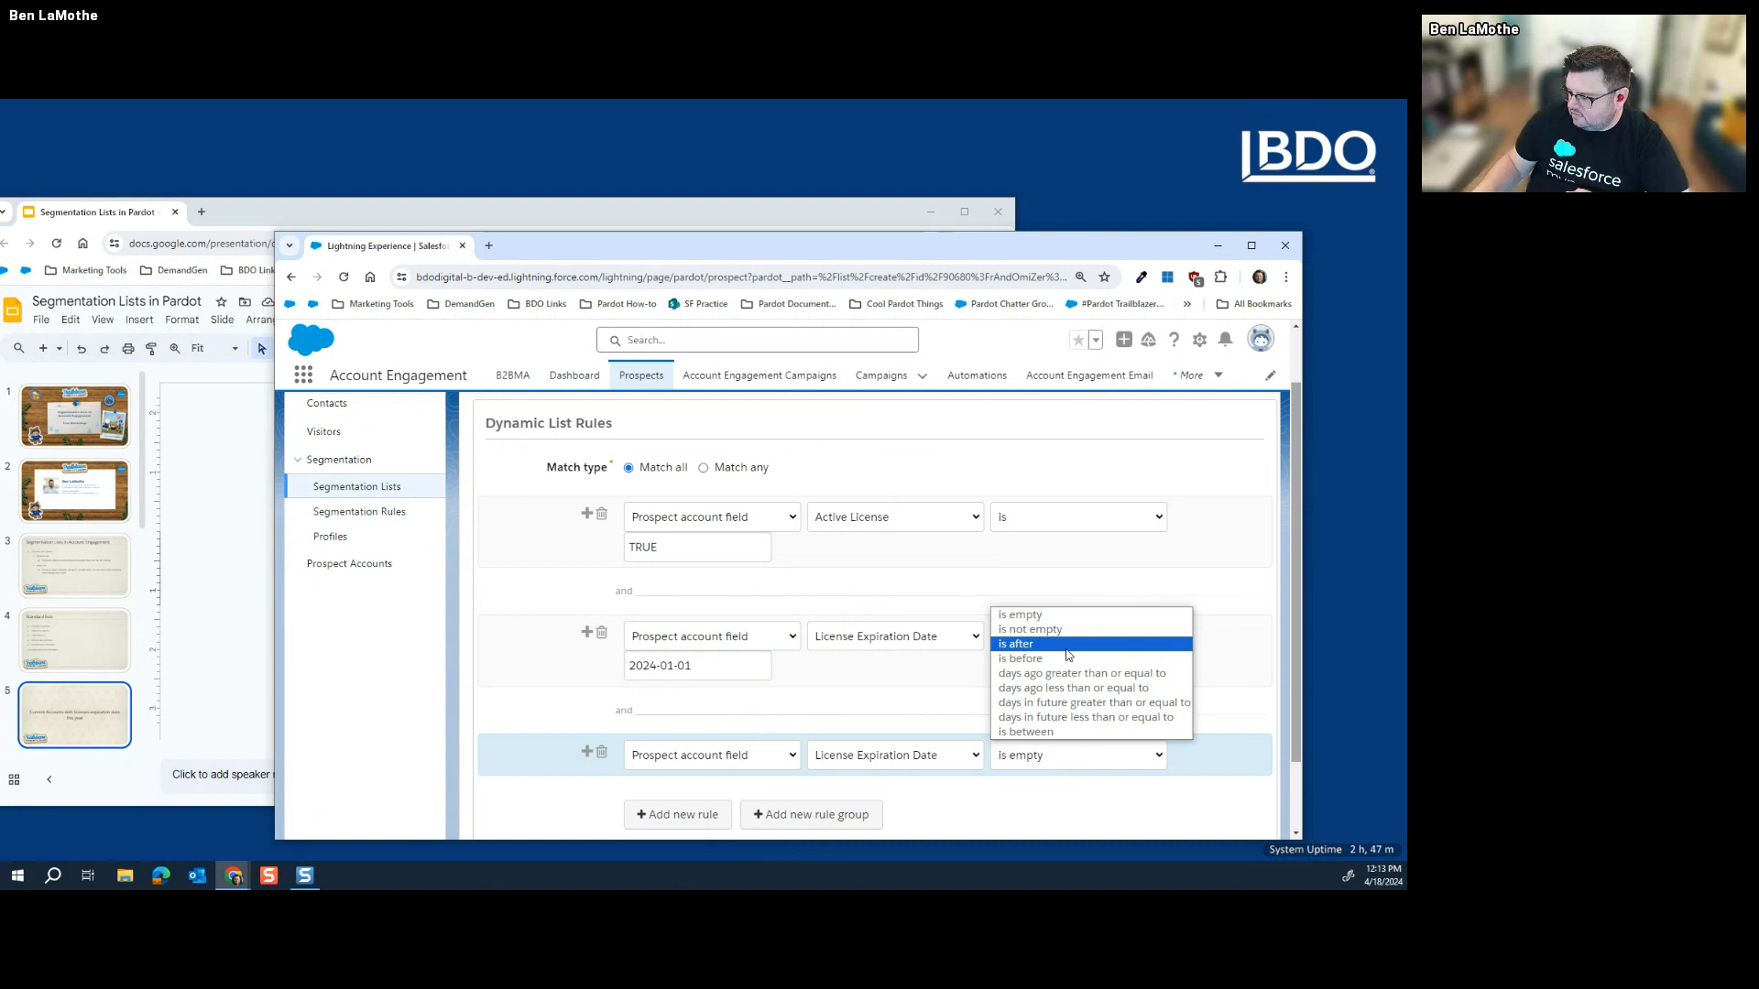
{"action": "left_click", "coordinate": [760, 668]}
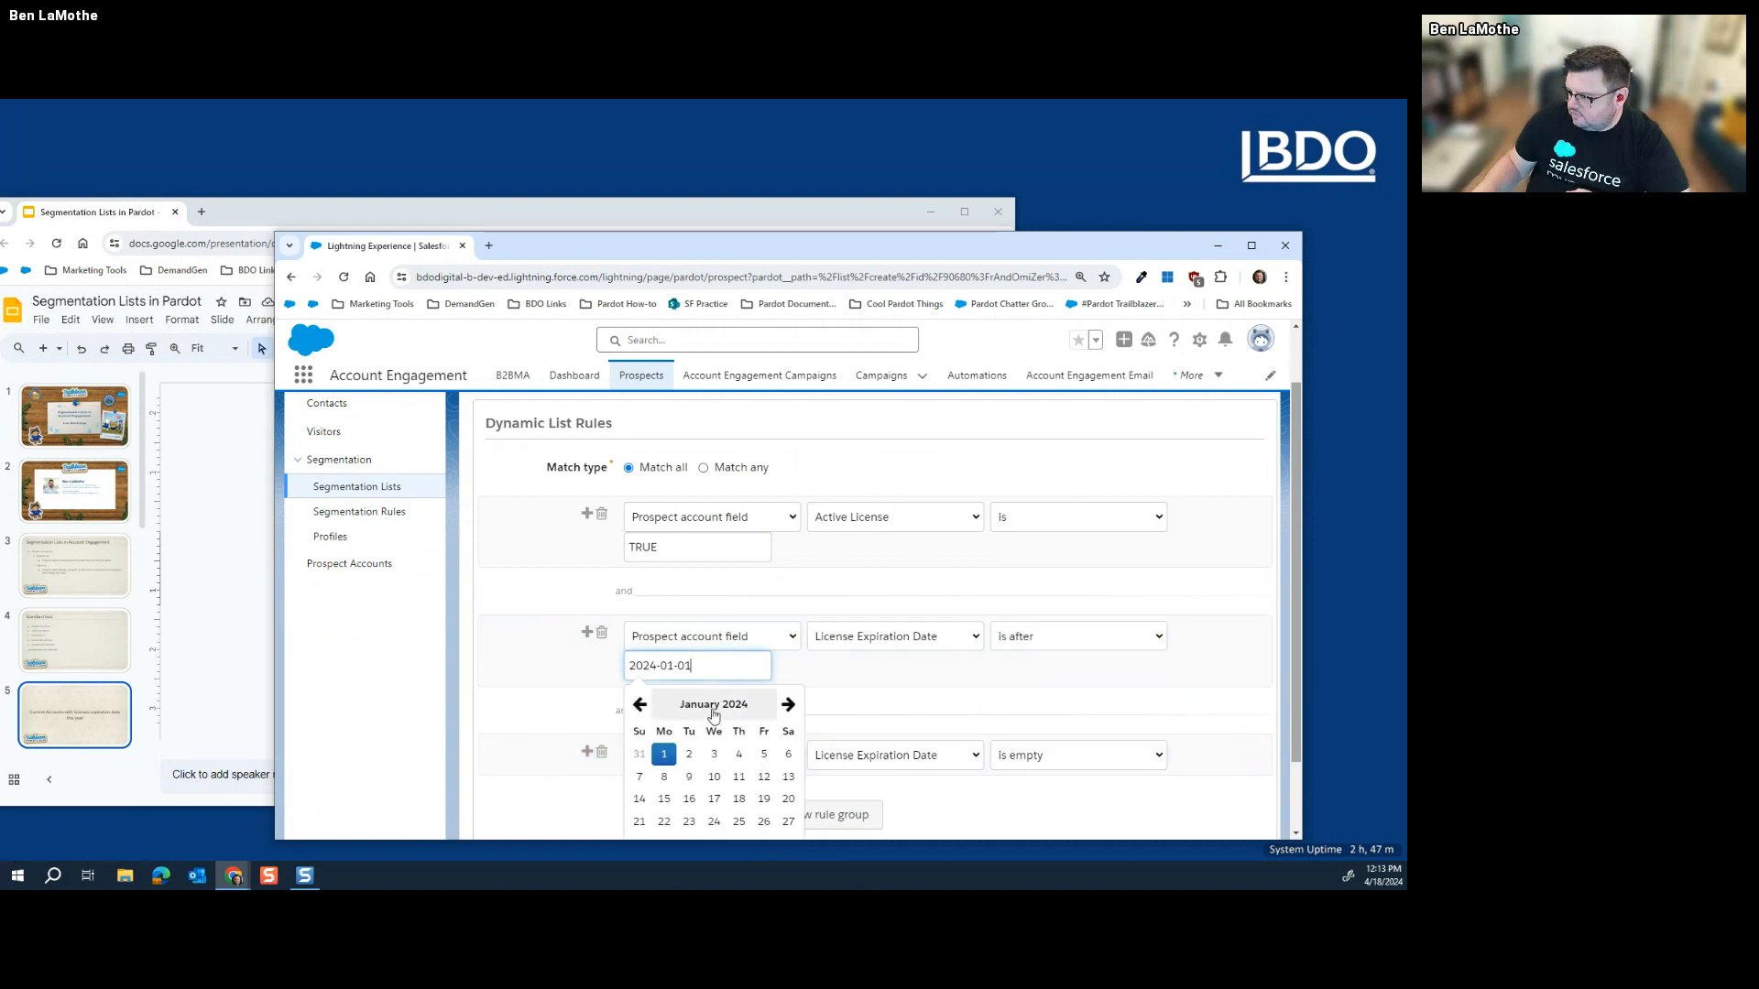
{"action": "left_click", "coordinate": [1032, 759]}
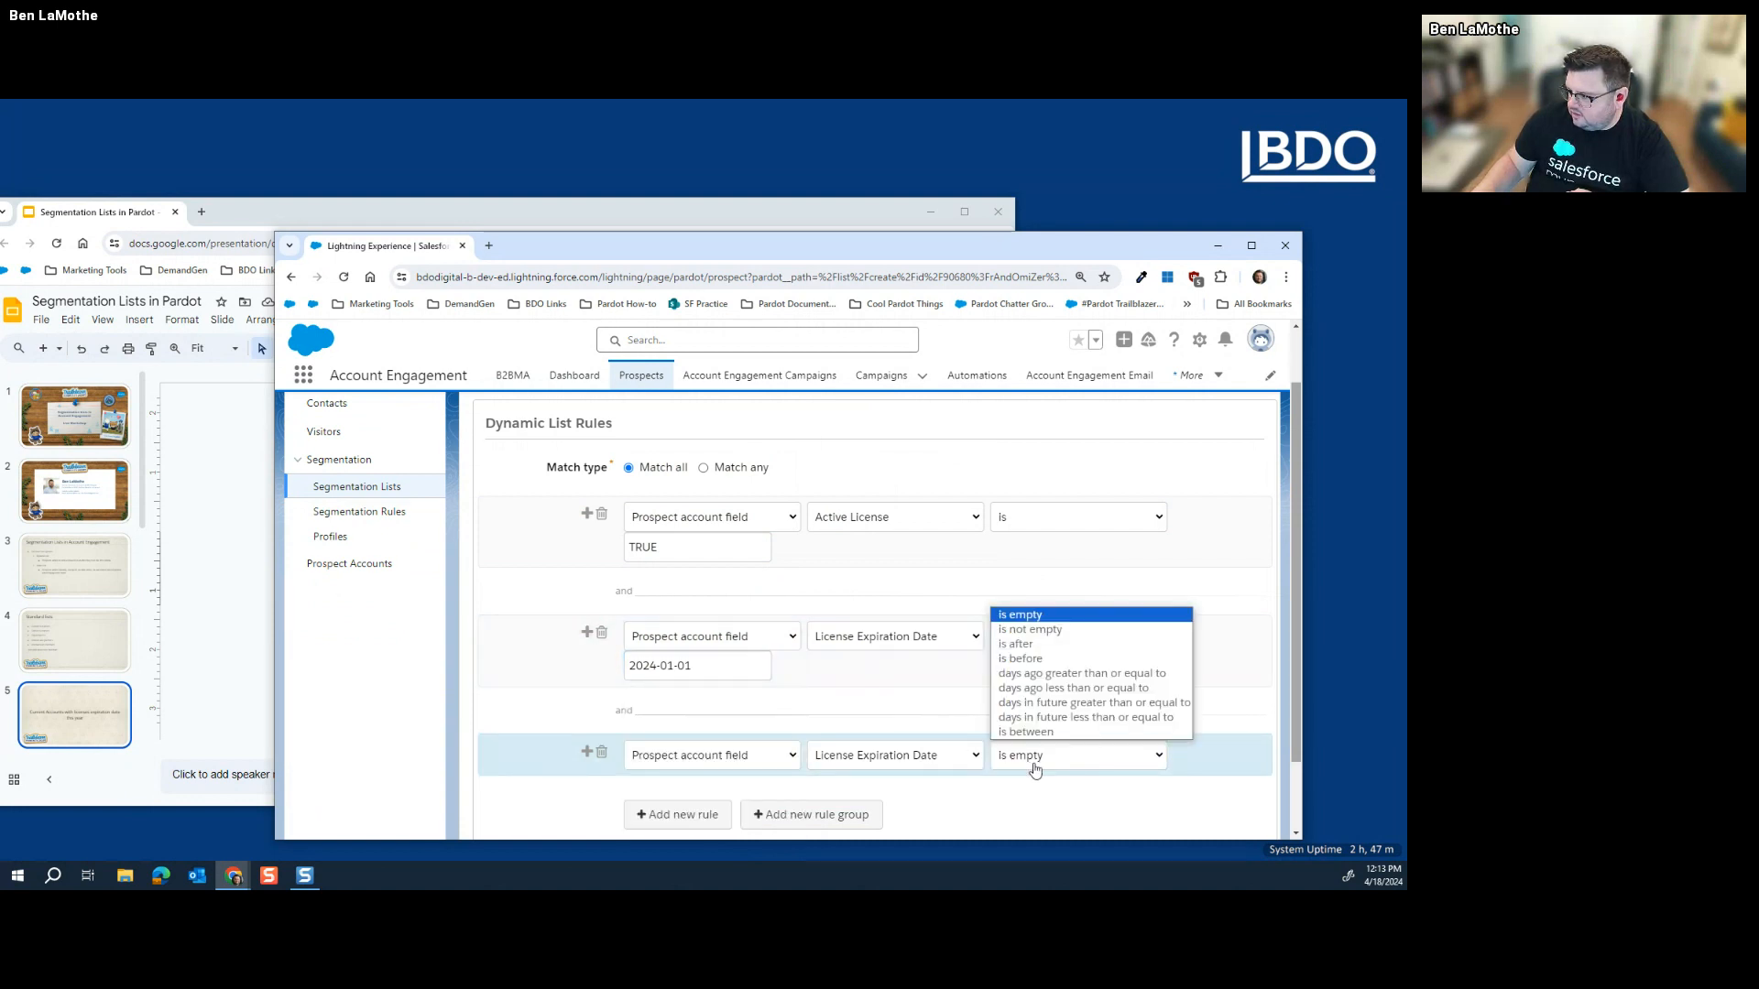
{"action": "left_click", "coordinate": [1068, 646]}
Step: Set the third rule's License Expiration Date value to 2025-01-01
{"action": "left_click", "coordinate": [696, 784]}
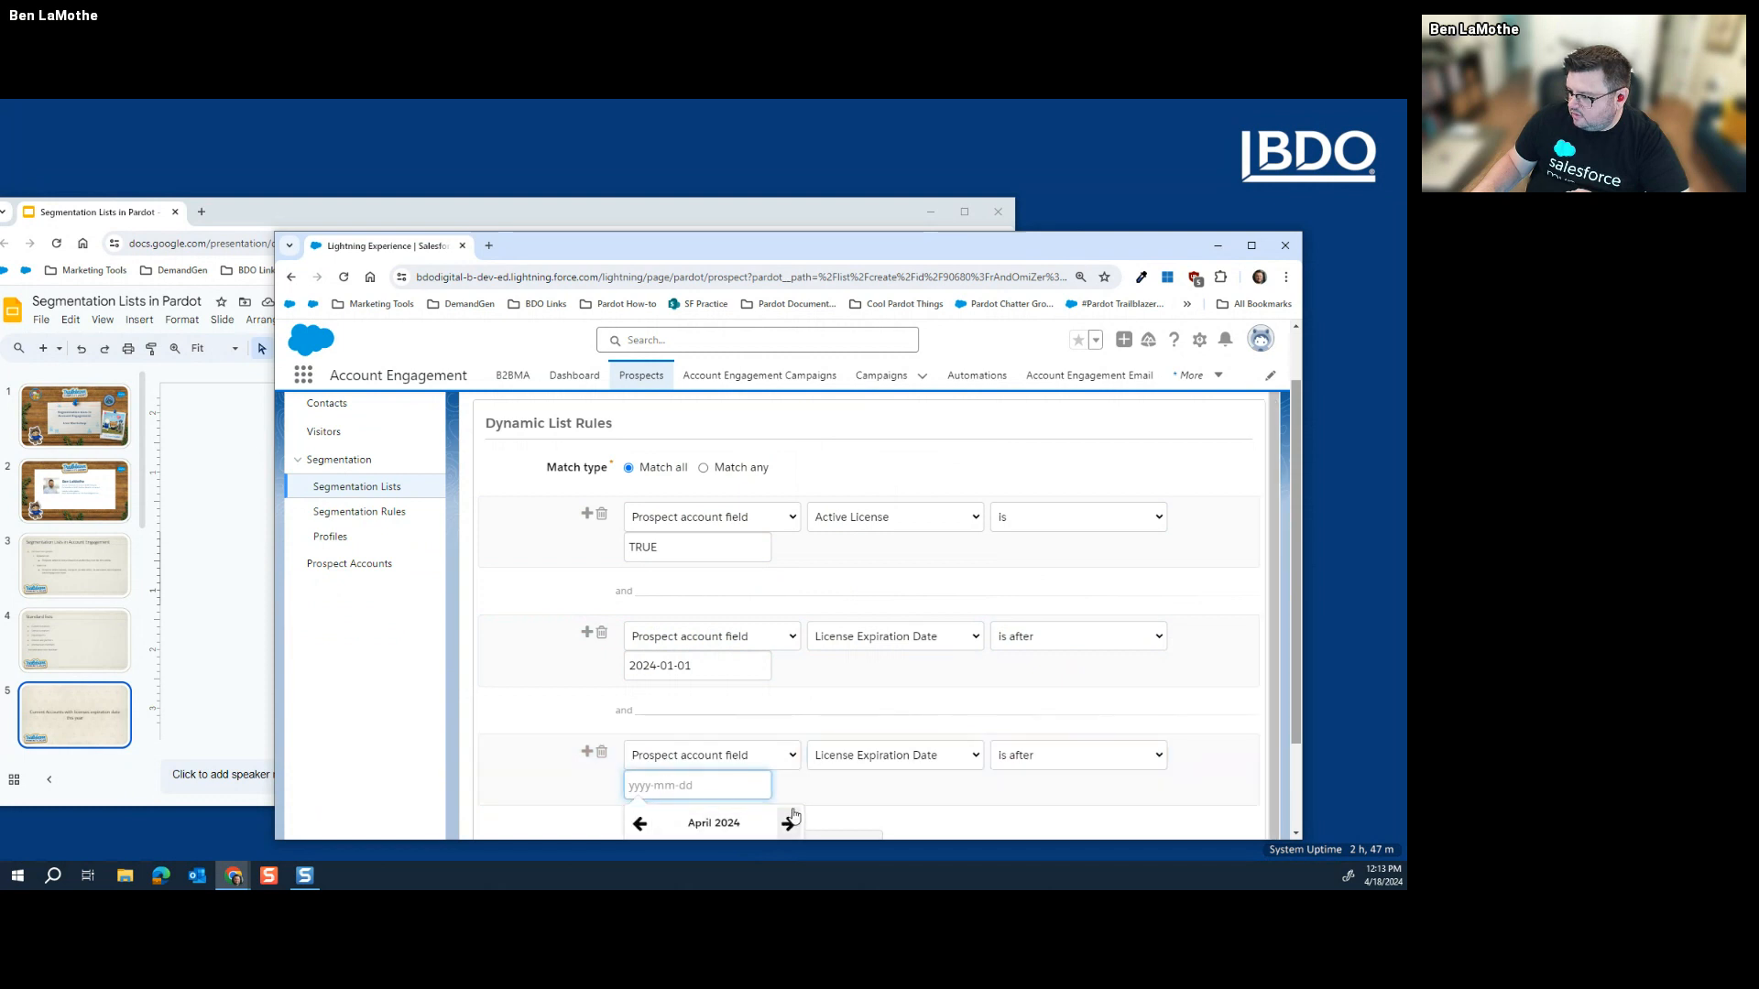
{"action": "scroll", "coordinate": [829, 811], "scroll_direction": "down", "scroll_amount": 1}
{"action": "left_click", "coordinate": [787, 770]}
{"action": "left_click", "coordinate": [787, 769]}
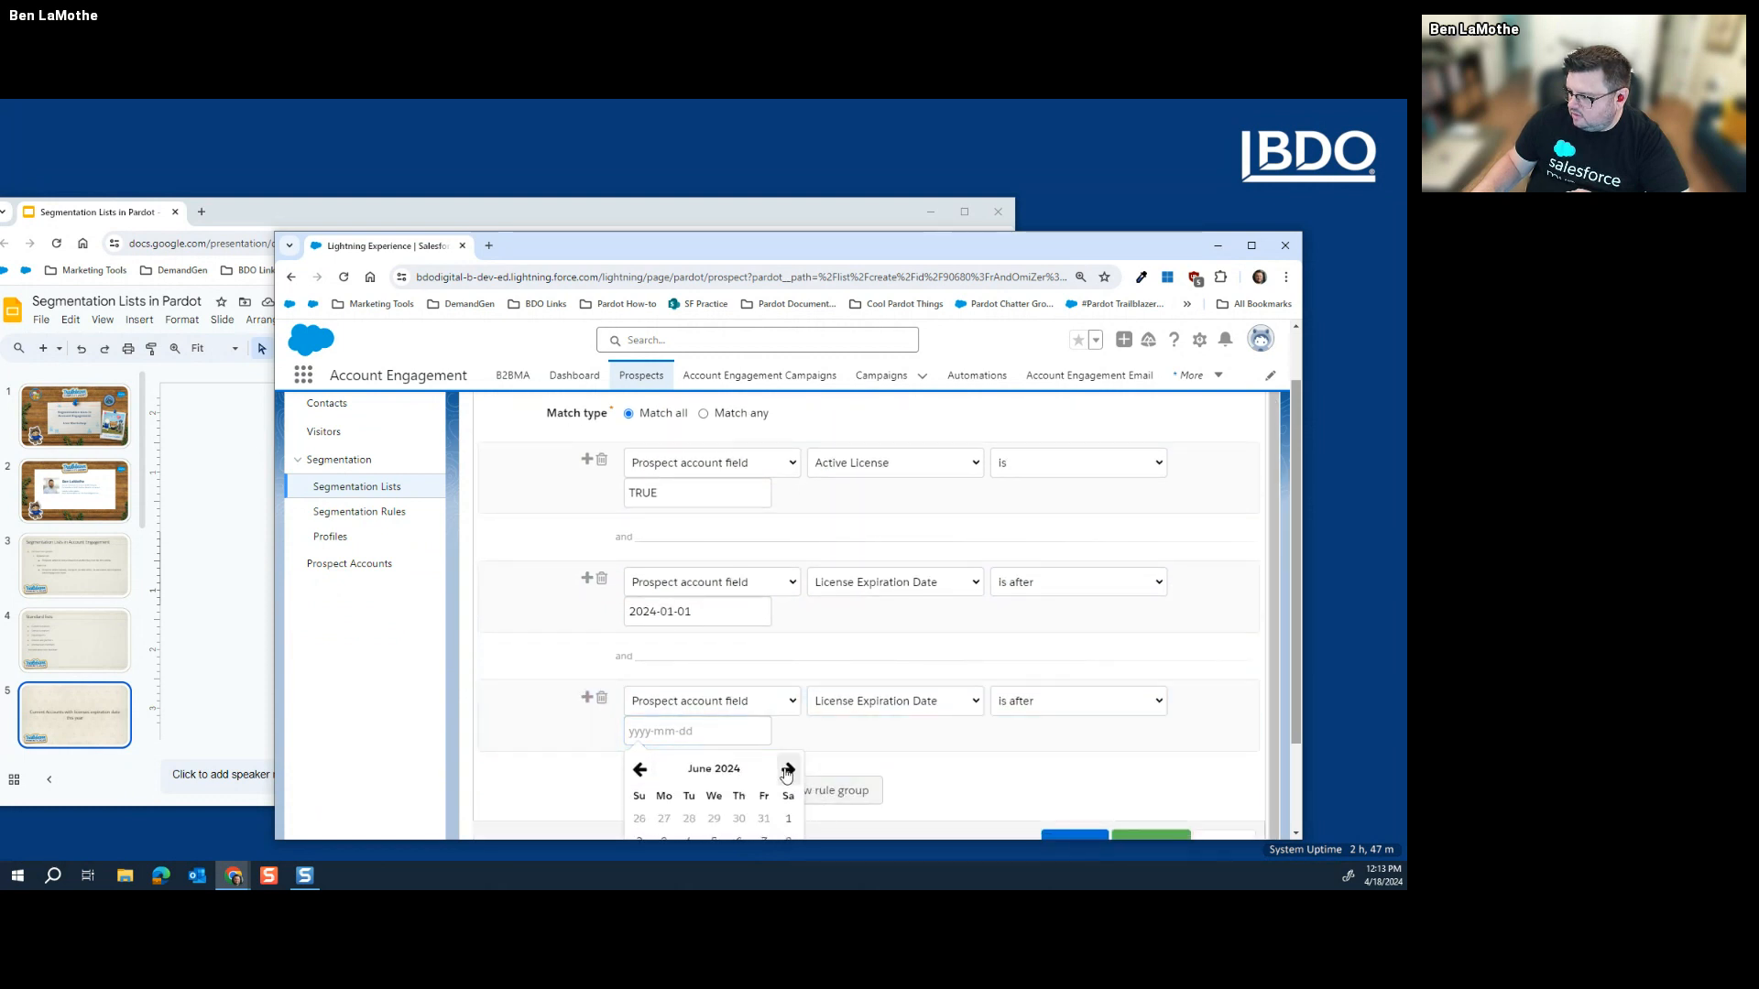
{"action": "left_click", "coordinate": [787, 770]}
{"action": "left_click", "coordinate": [787, 769]}
{"action": "left_click", "coordinate": [787, 769]}
{"action": "left_click", "coordinate": [787, 770]}
{"action": "left_click", "coordinate": [787, 770]}
{"action": "left_click", "coordinate": [787, 769]}
{"action": "scroll", "coordinate": [832, 772], "scroll_direction": "down", "scroll_amount": 1}
{"action": "scroll", "coordinate": [833, 773], "scroll_direction": "down", "scroll_amount": 2}
{"action": "left_click", "coordinate": [714, 811]}
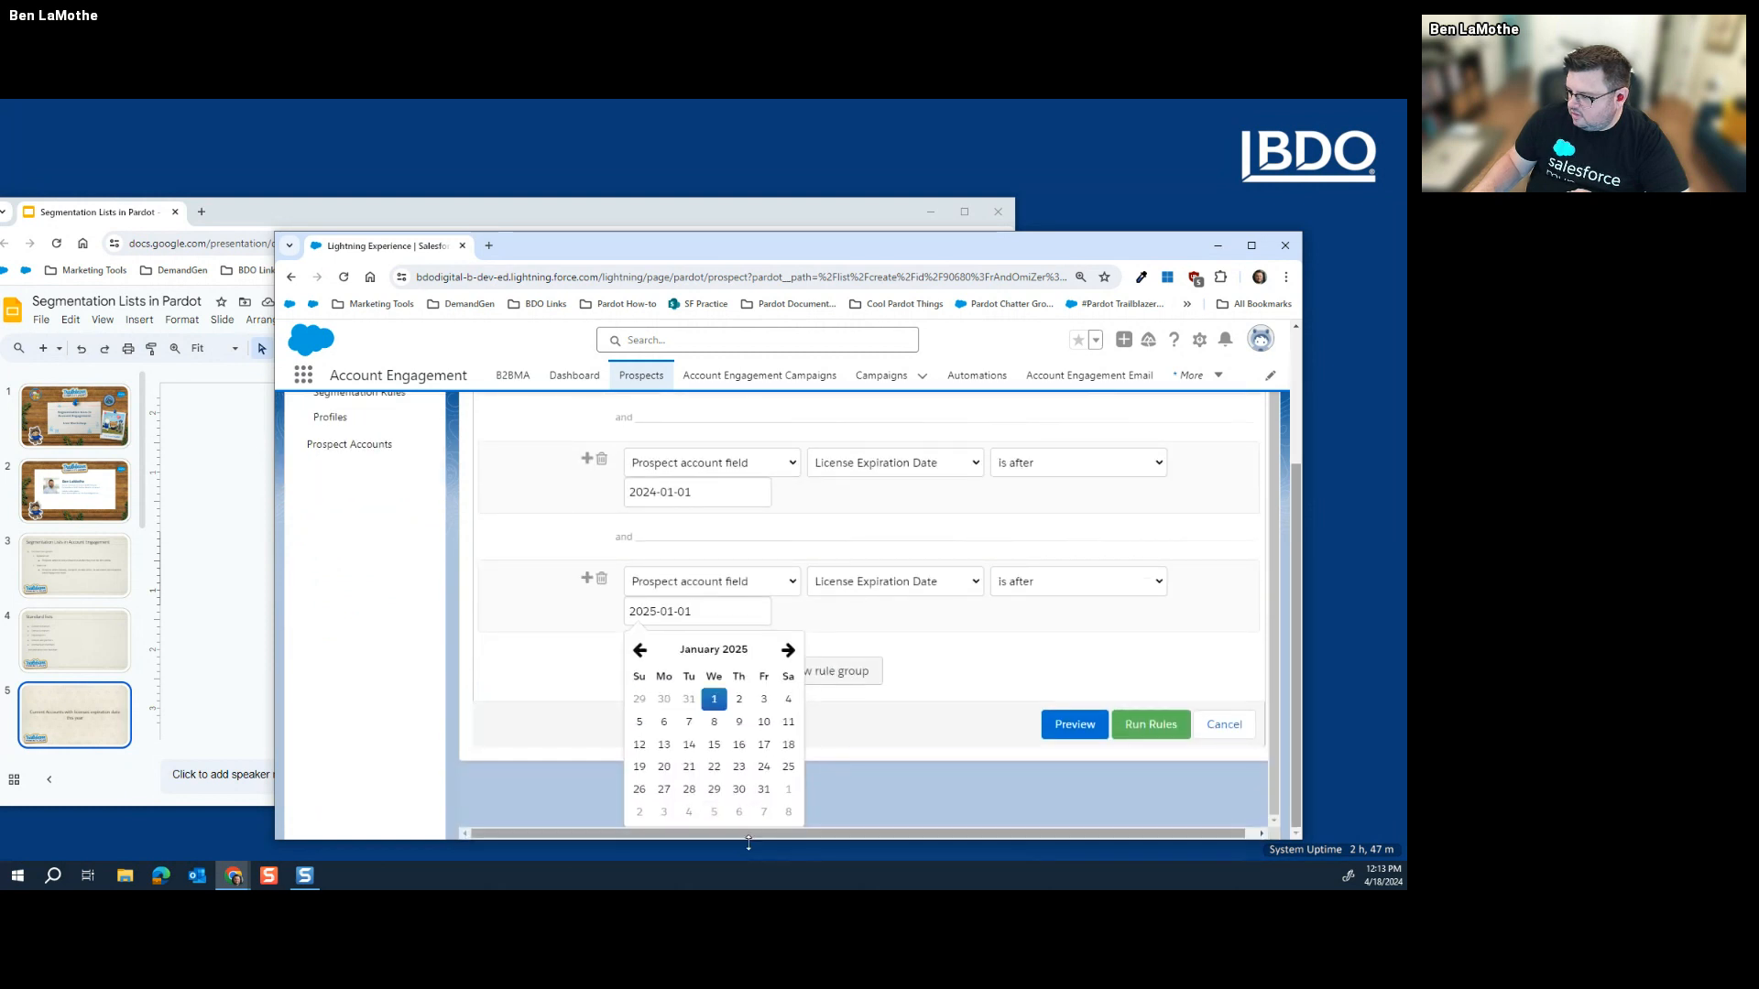
{"action": "left_click", "coordinate": [902, 726]}
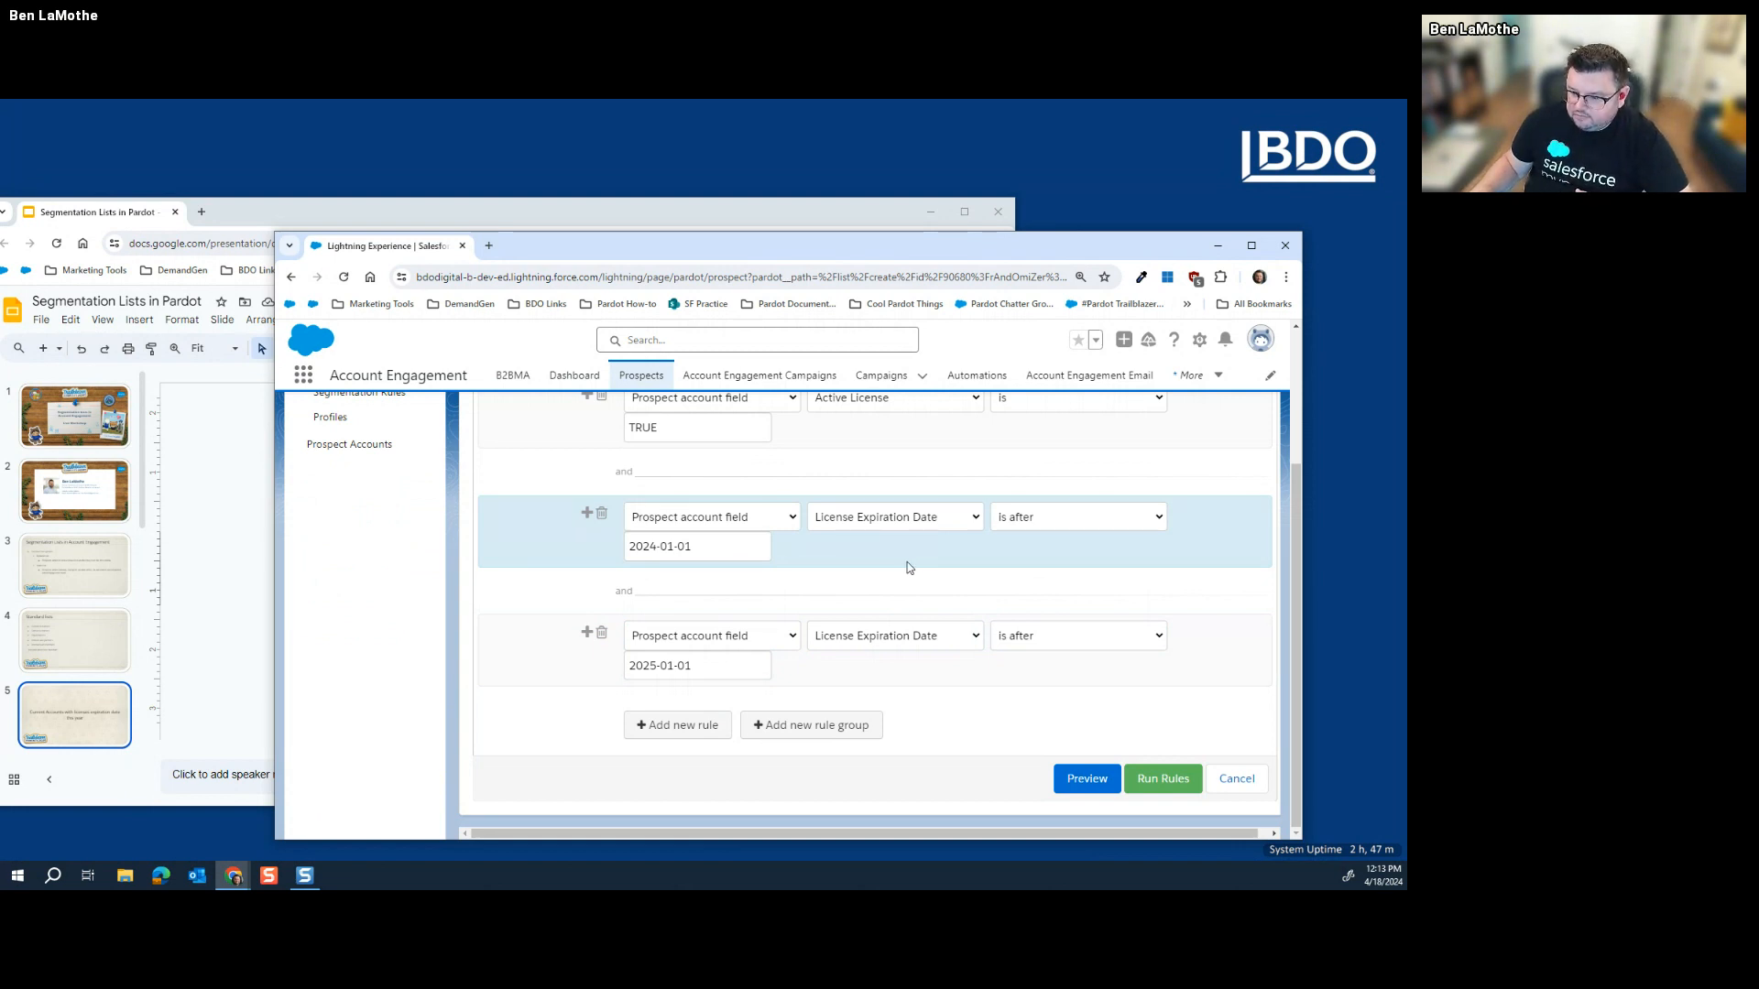
Step: Review the Active License rule and the two License Expiration Date rules of the dynamic list
{"action": "scroll", "coordinate": [866, 674], "scroll_direction": "up", "scroll_amount": 2}
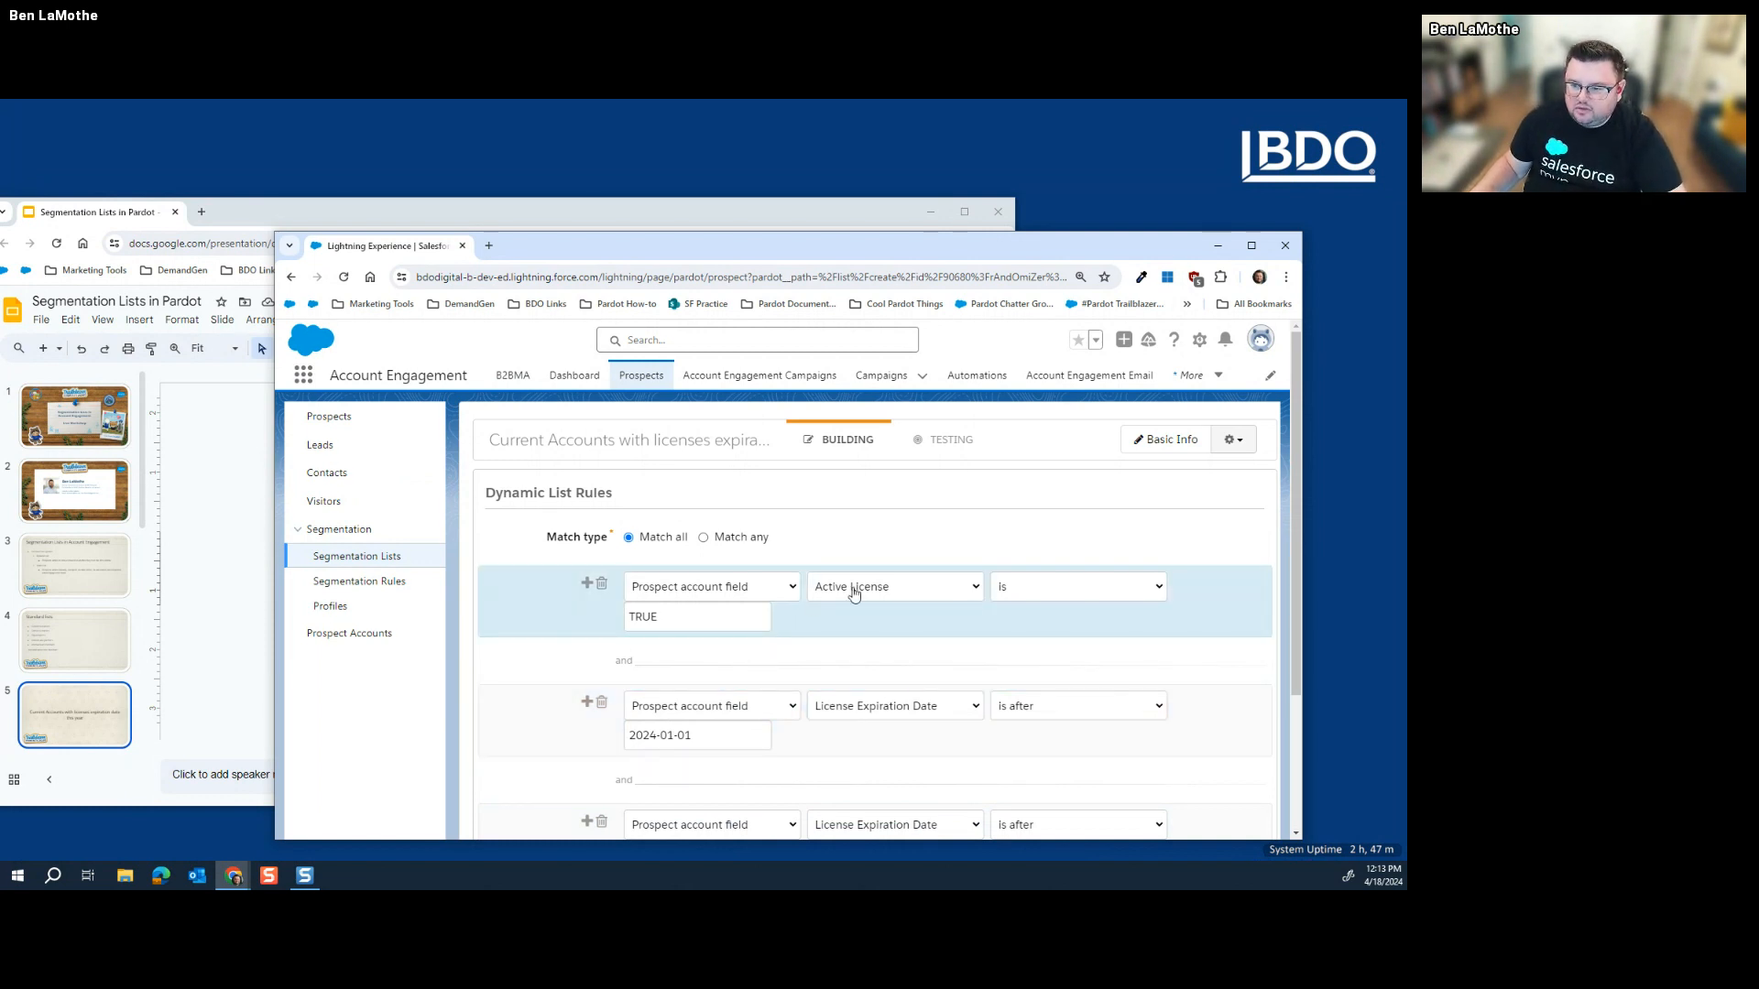
{"action": "scroll", "coordinate": [766, 653], "scroll_direction": "down", "scroll_amount": 2}
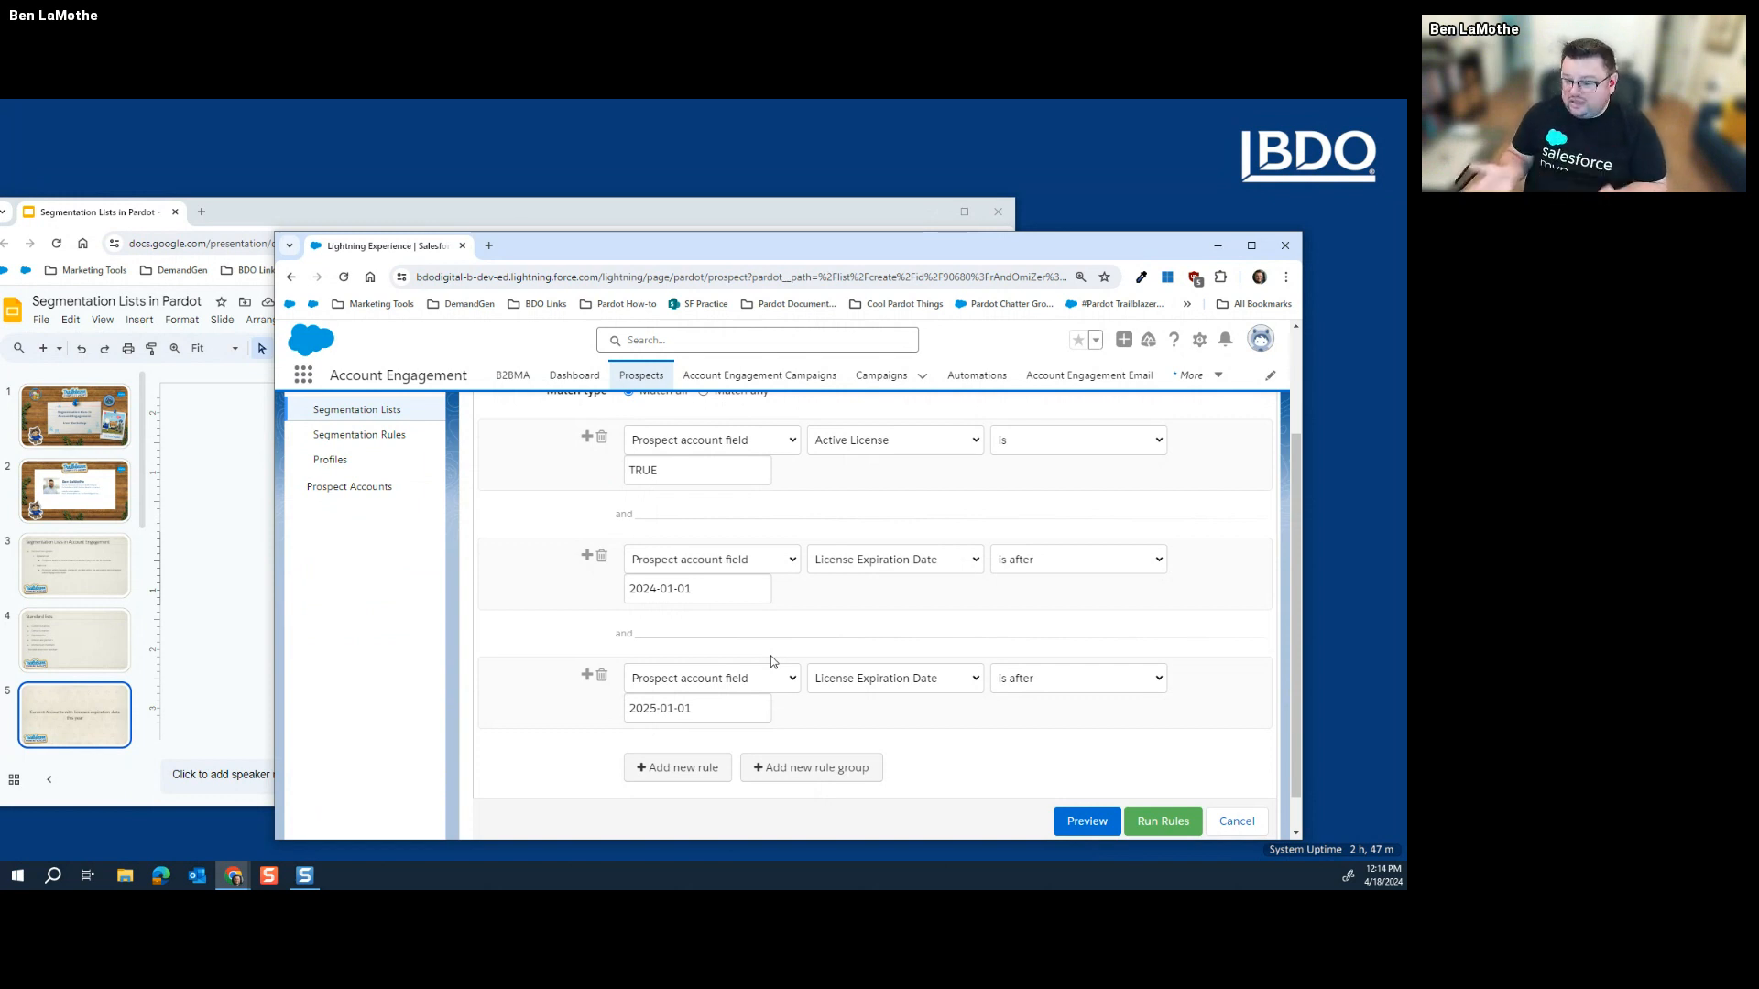
{"action": "scroll", "coordinate": [824, 678], "scroll_direction": "up", "scroll_amount": 2}
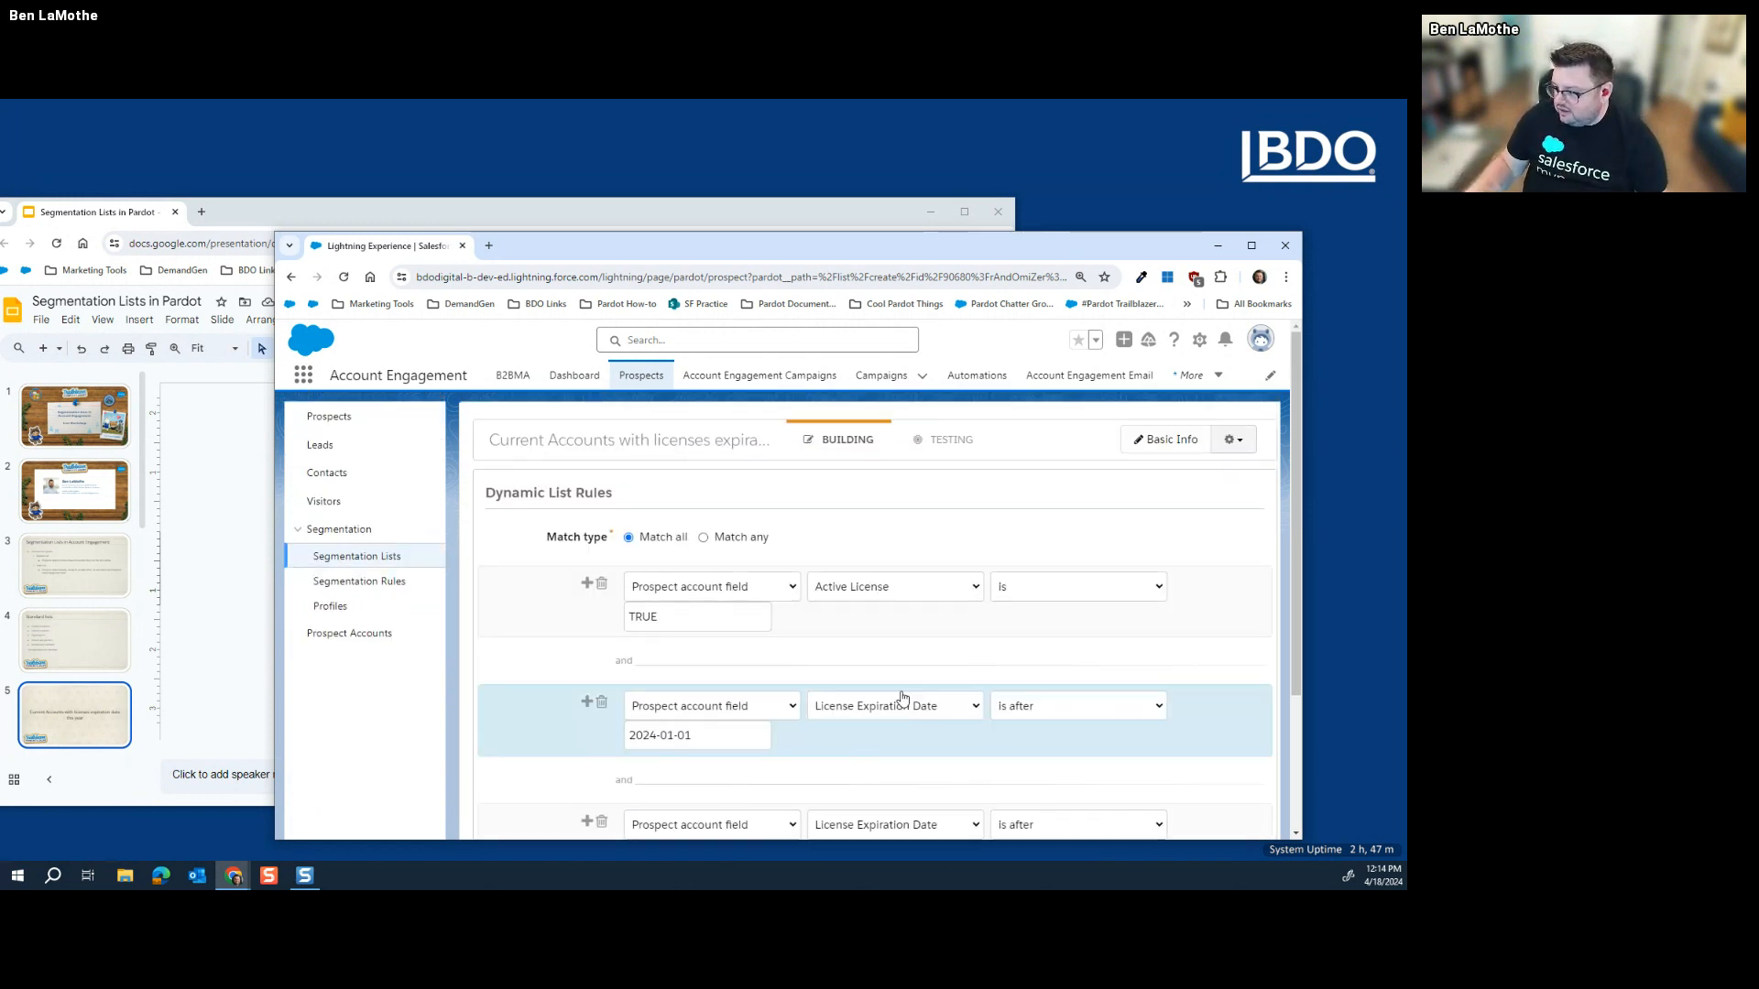
{"action": "scroll", "coordinate": [909, 667], "scroll_direction": "down", "scroll_amount": 2}
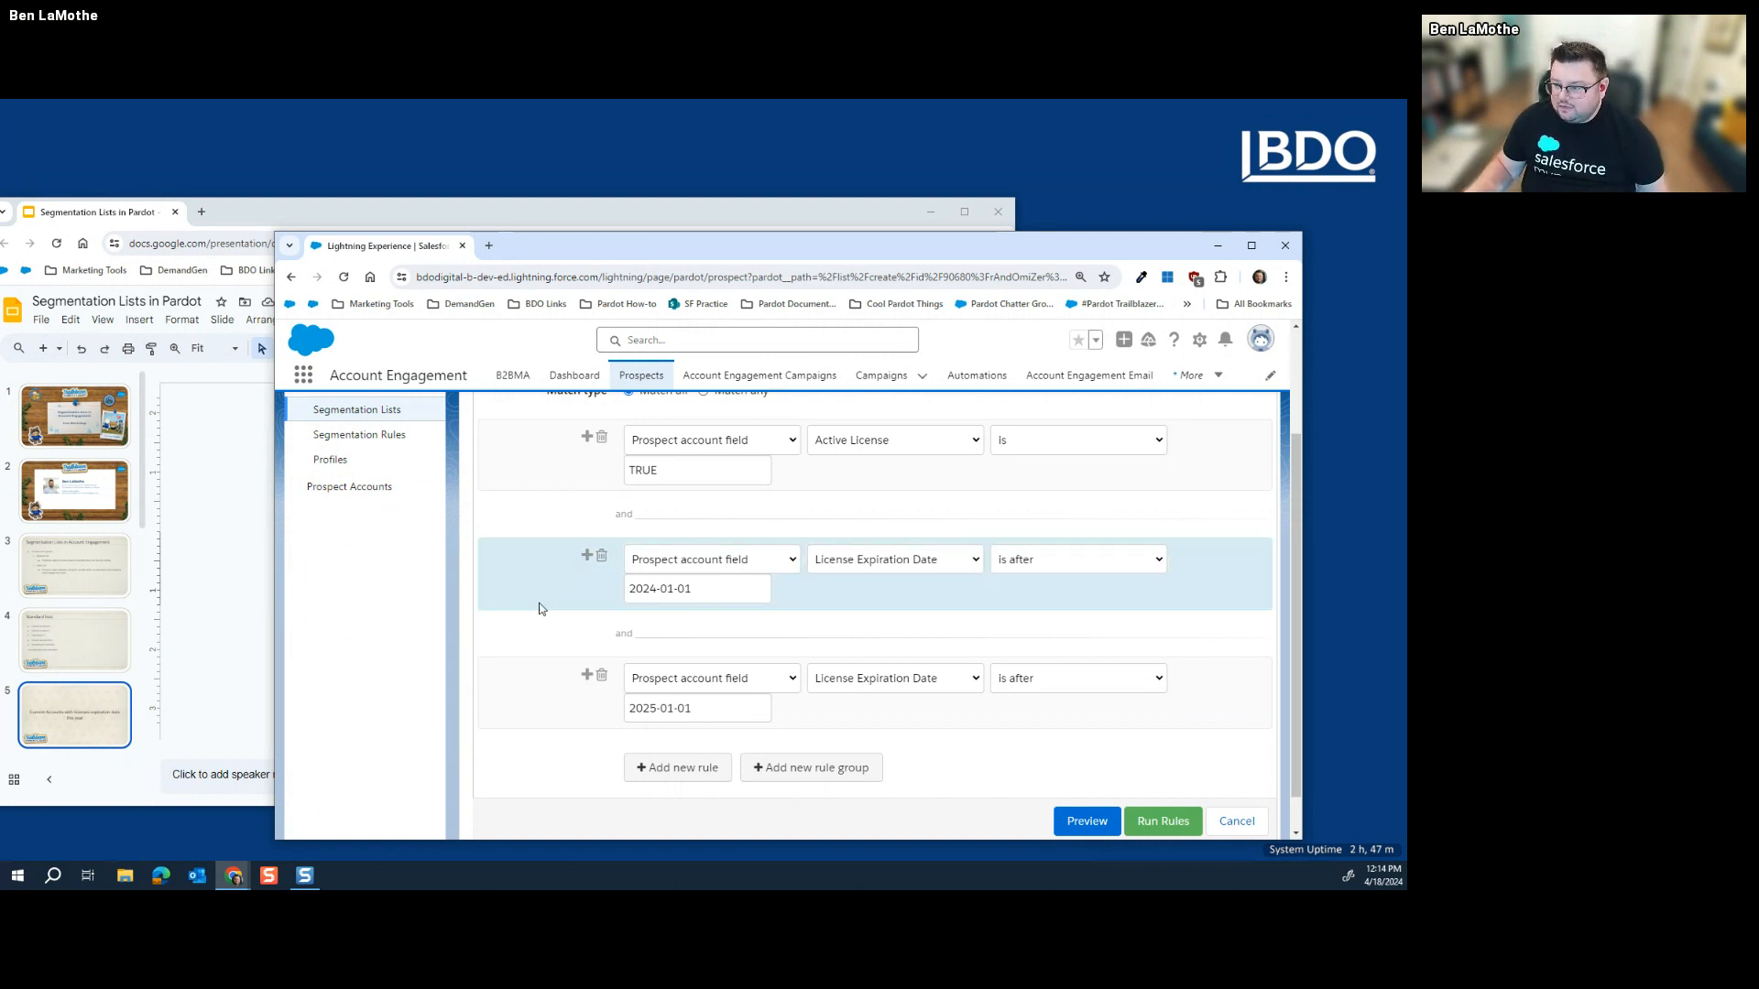
{"action": "scroll", "coordinate": [558, 596], "scroll_direction": "up", "scroll_amount": 2}
{"action": "scroll", "coordinate": [558, 596], "scroll_direction": "down", "scroll_amount": 2}
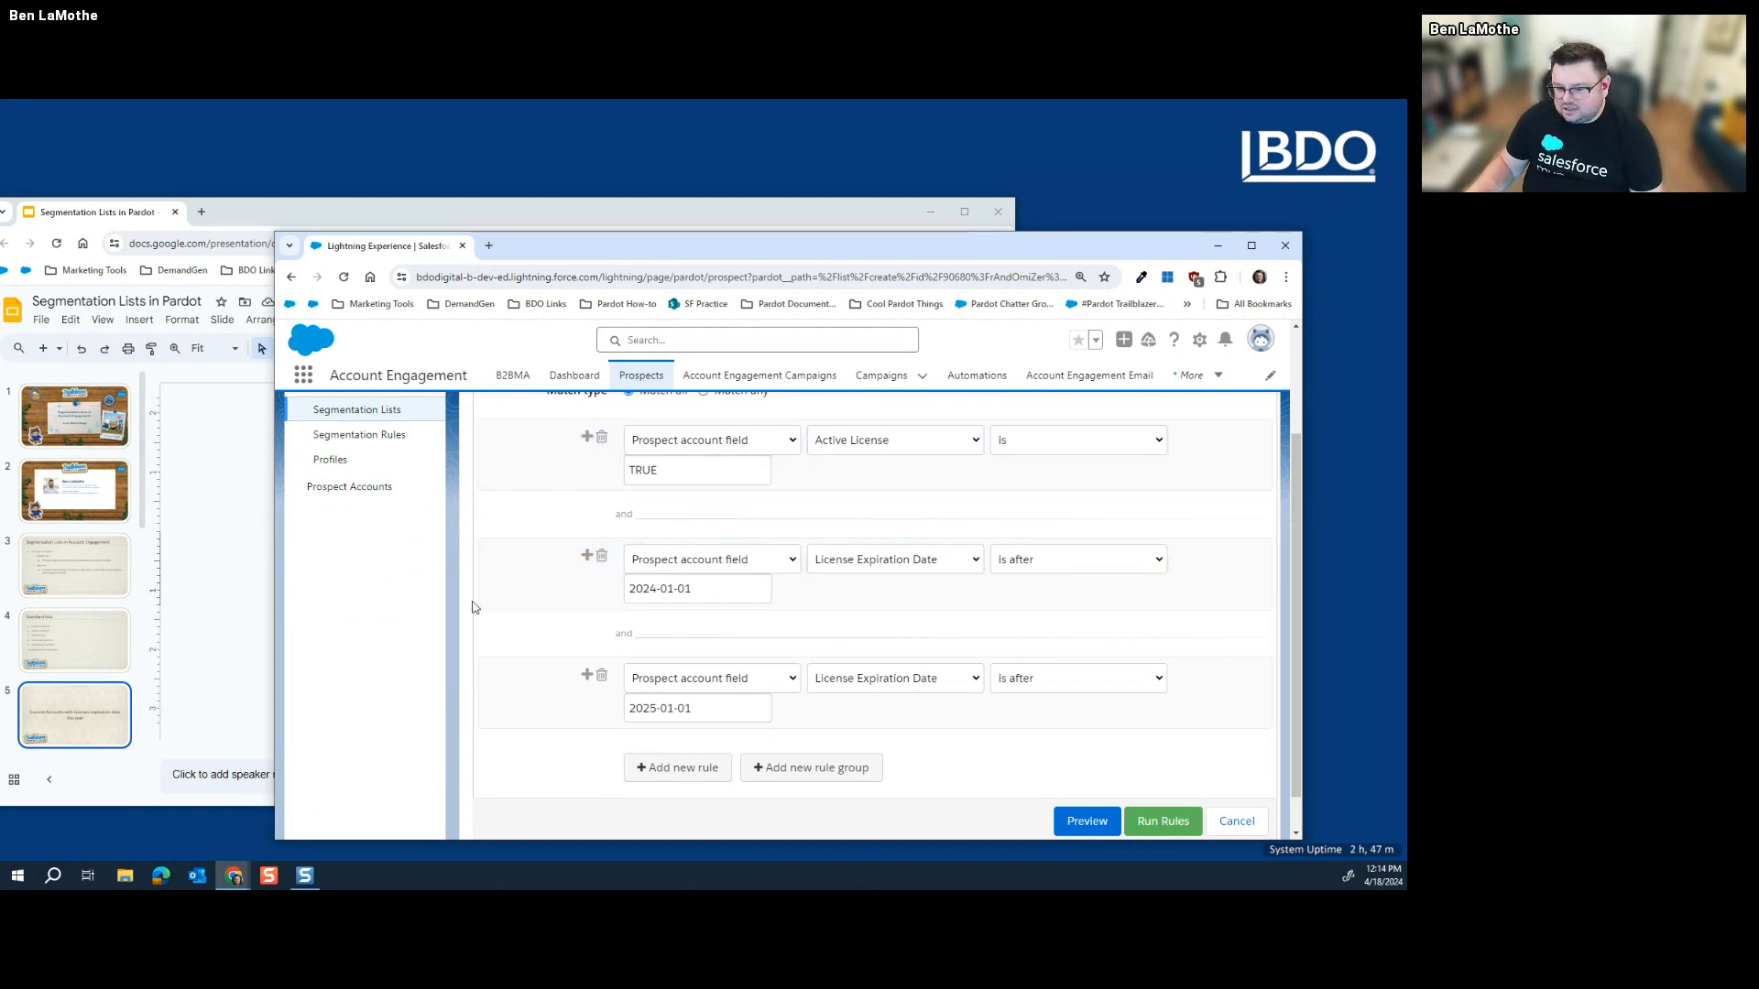
Step: Add a fourth rule to the dynamic list with Prospect custom field as its criterion
{"action": "scroll", "coordinate": [506, 676], "scroll_direction": "down", "scroll_amount": 1}
{"action": "left_click", "coordinate": [696, 727]}
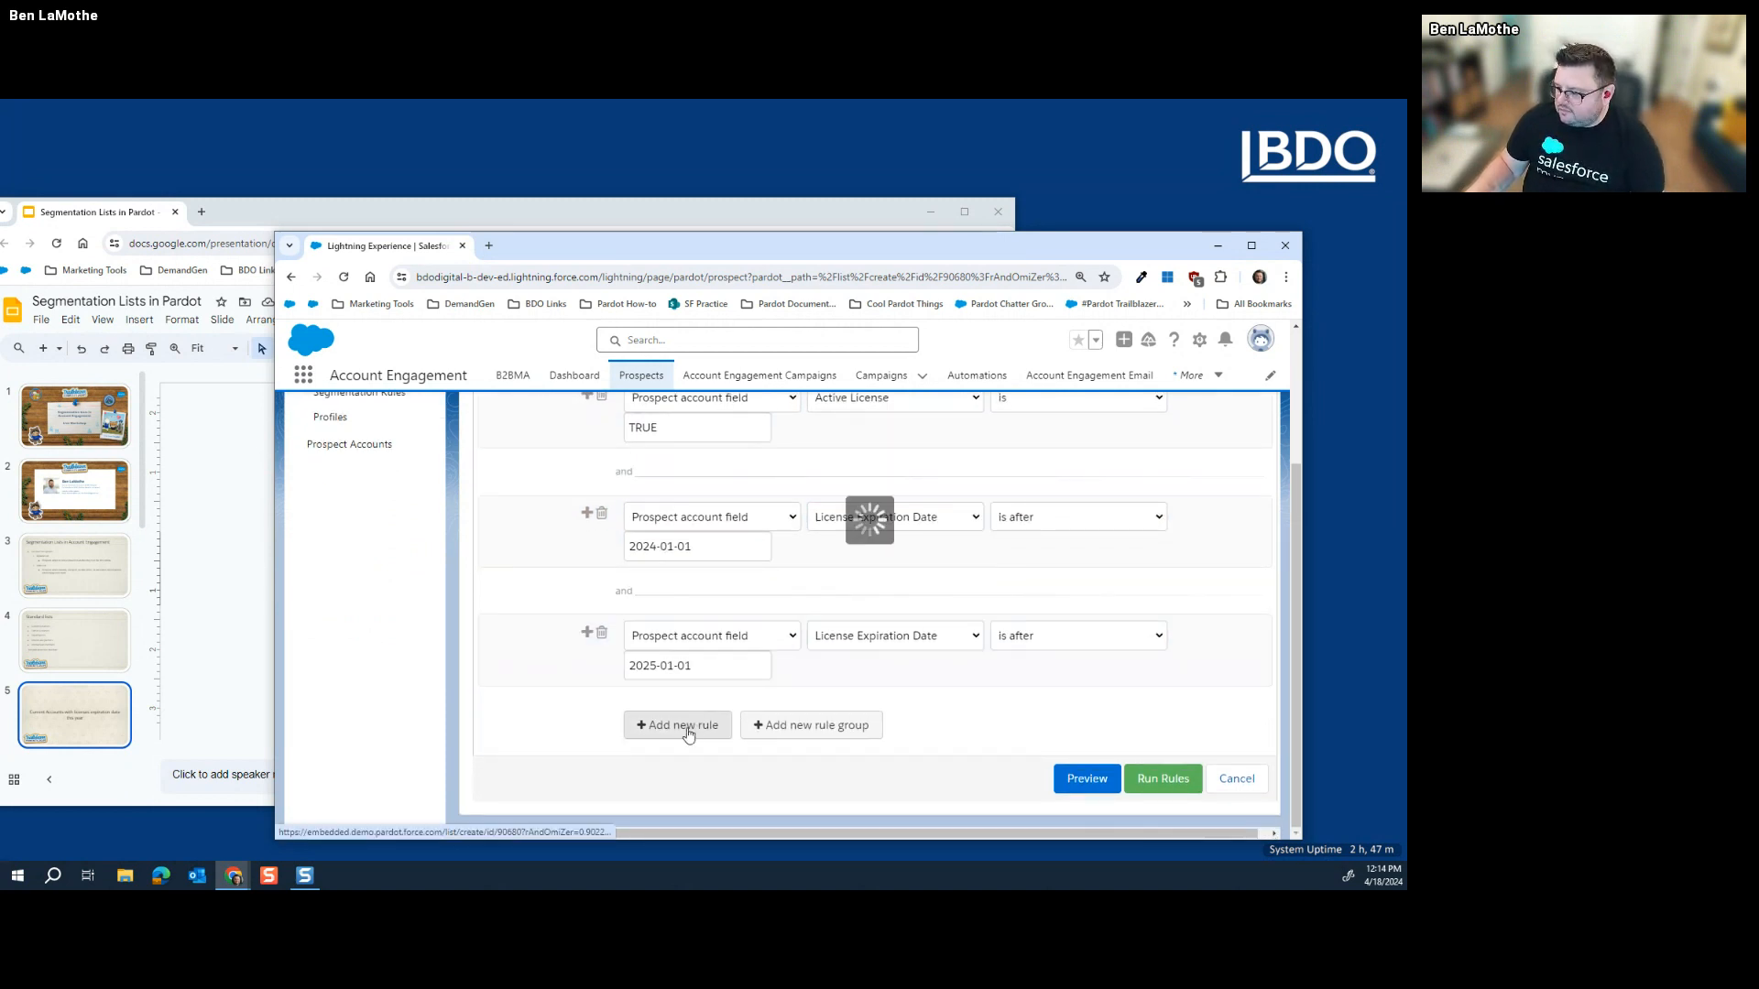
{"action": "left_click", "coordinate": [689, 756]}
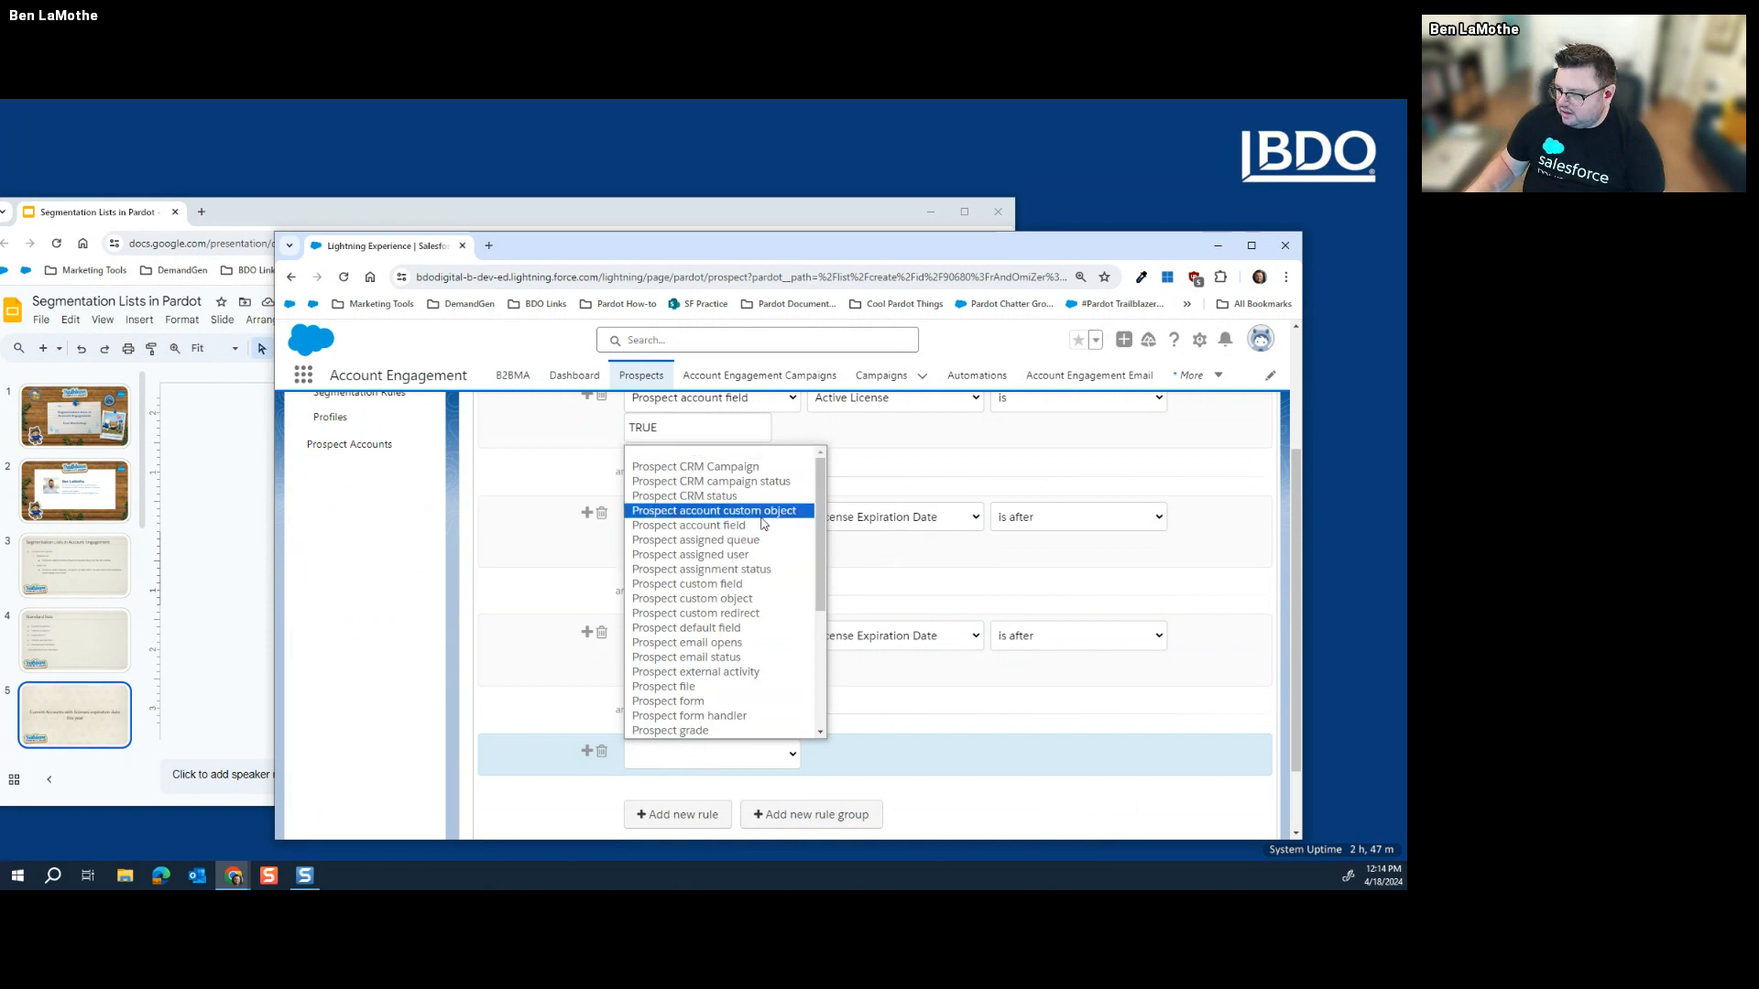
{"action": "scroll", "coordinate": [724, 595], "scroll_direction": "down", "scroll_amount": 5}
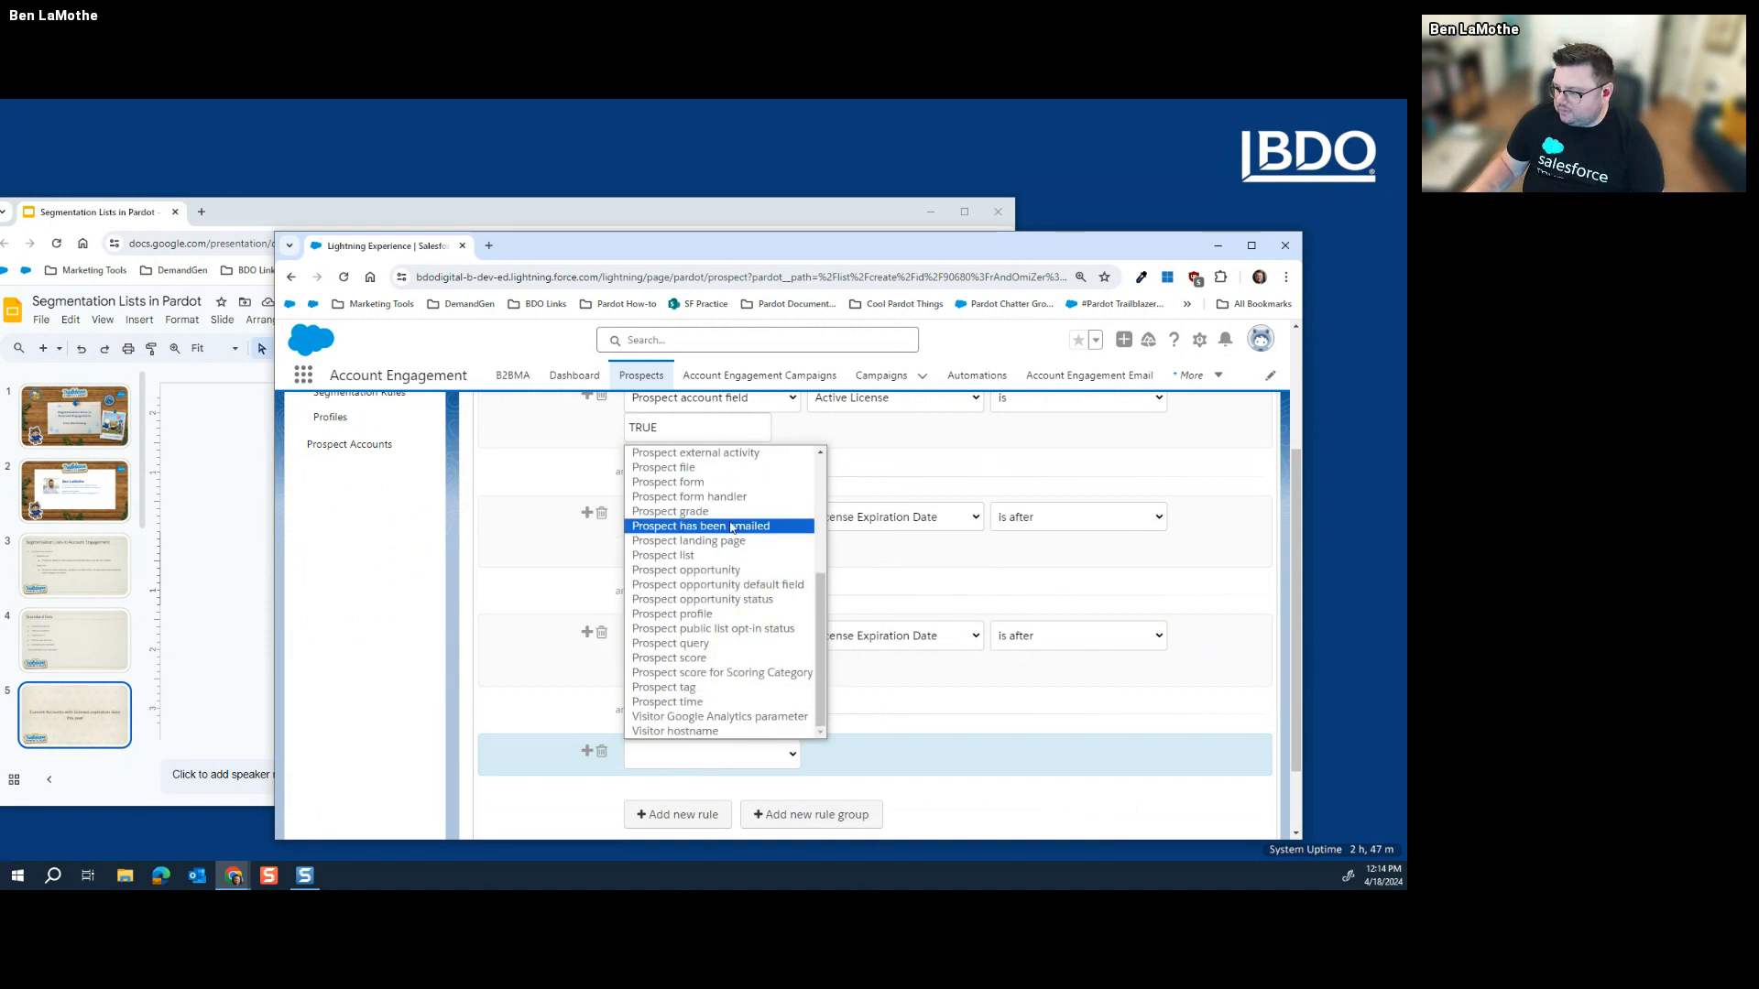
{"action": "scroll", "coordinate": [735, 611], "scroll_direction": "up", "scroll_amount": 3}
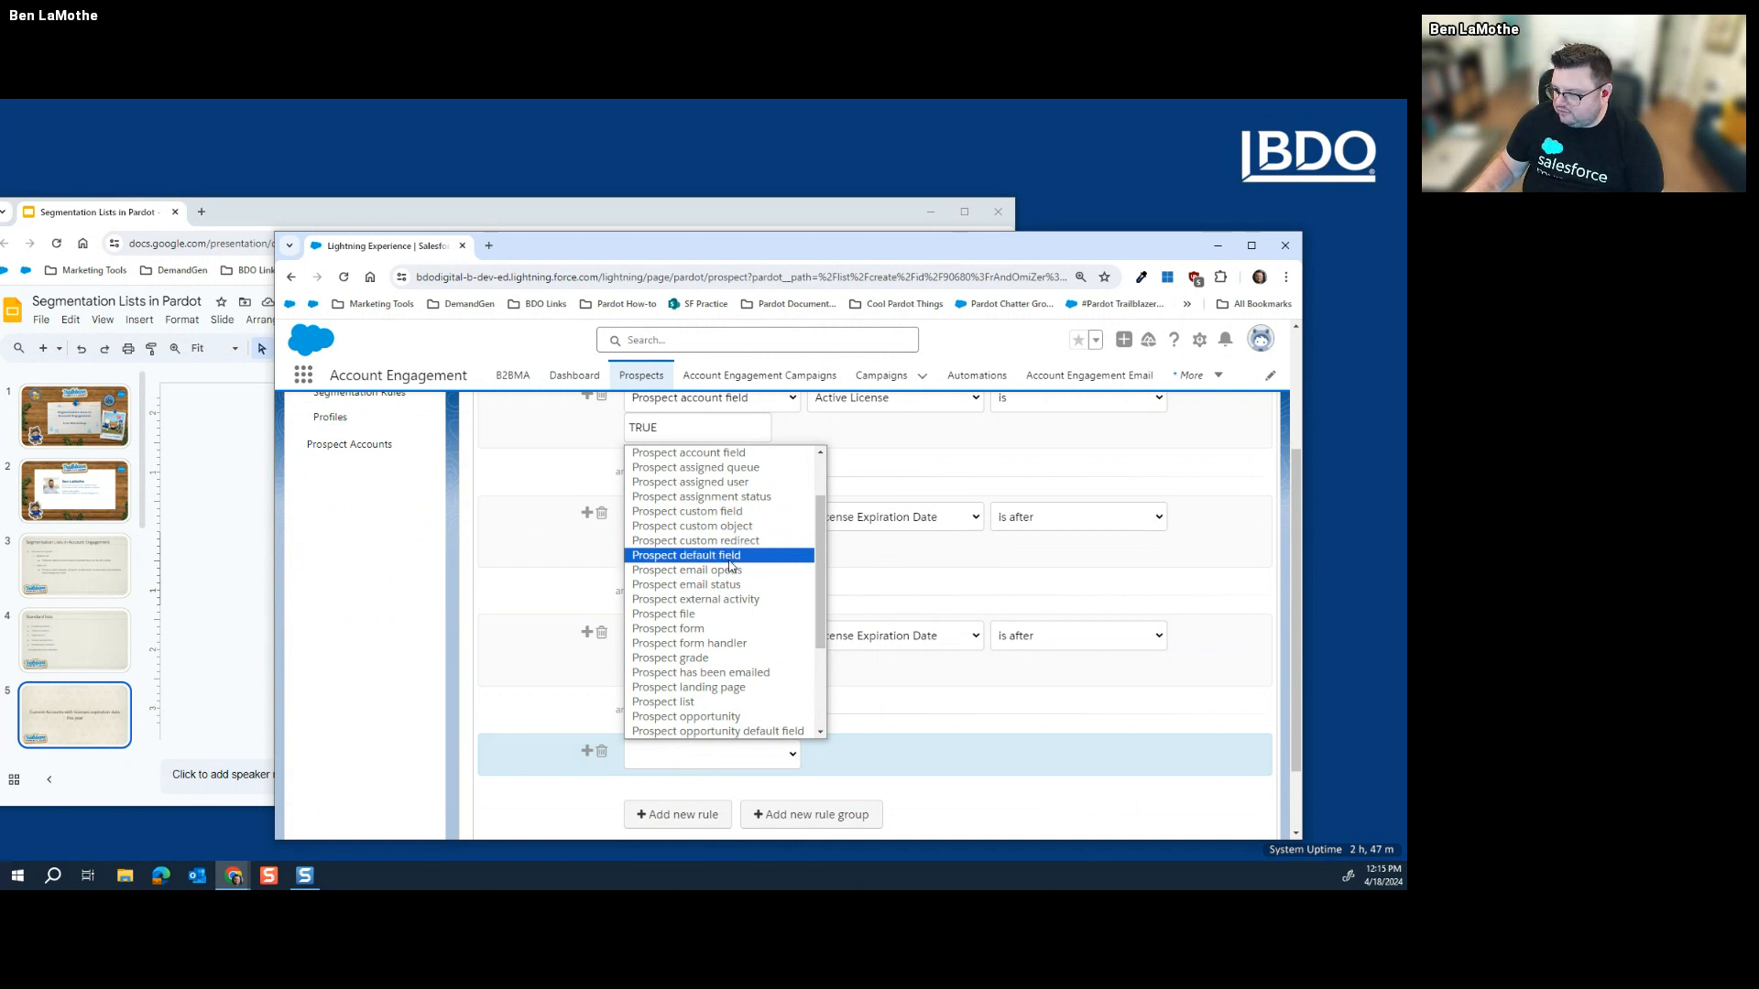
{"action": "left_click", "coordinate": [737, 511]}
Step: Look through the custom fields available for the fourth rule, keeping Prospect custom field as its criterion
{"action": "left_click", "coordinate": [861, 754]}
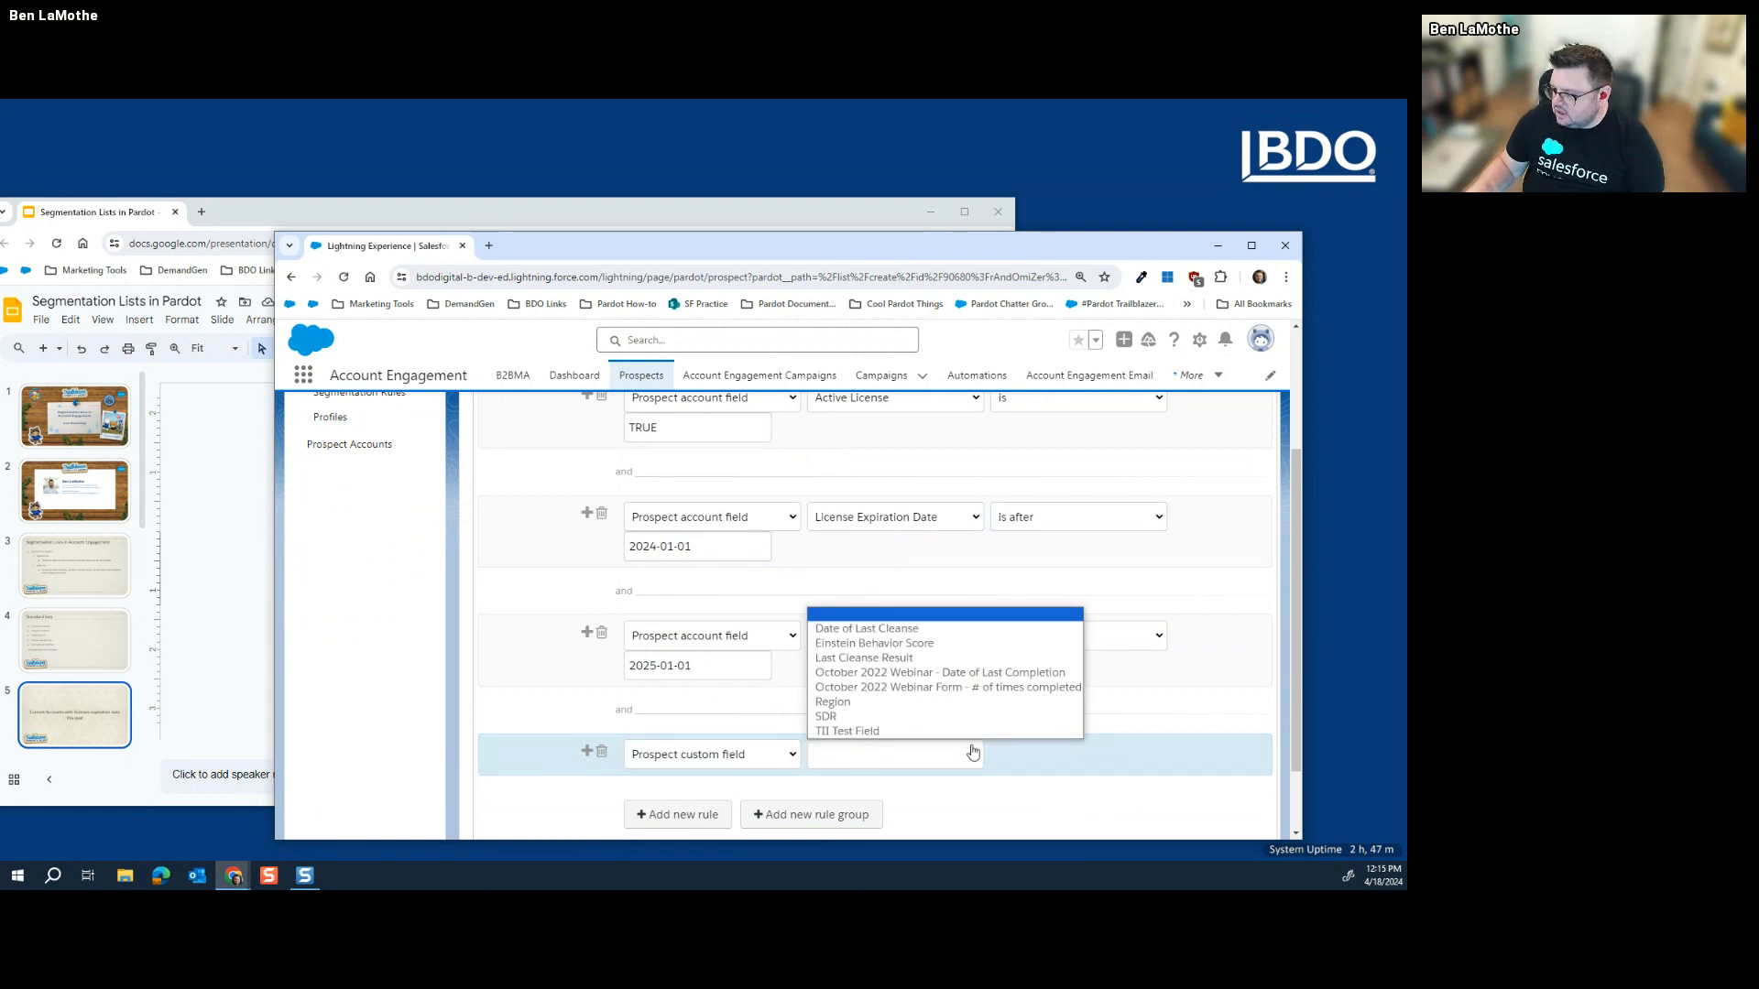
{"action": "left_click", "coordinate": [1099, 757]}
{"action": "left_click", "coordinate": [774, 773]}
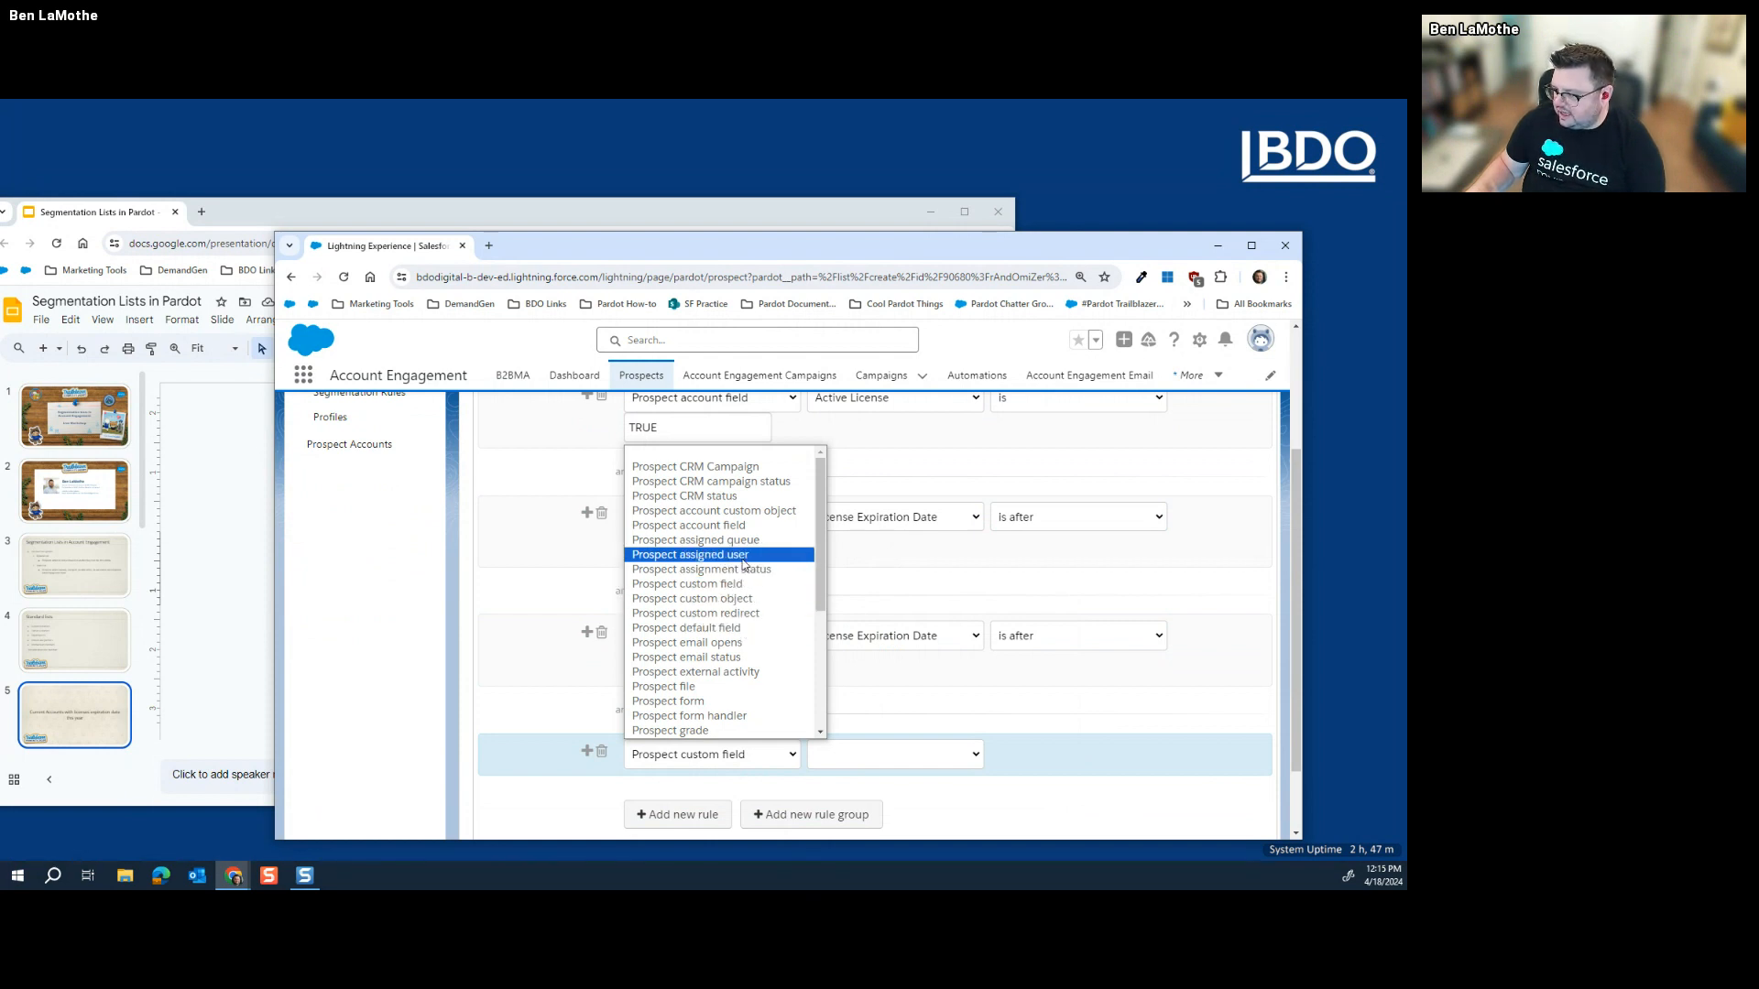
{"action": "left_click", "coordinate": [723, 587]}
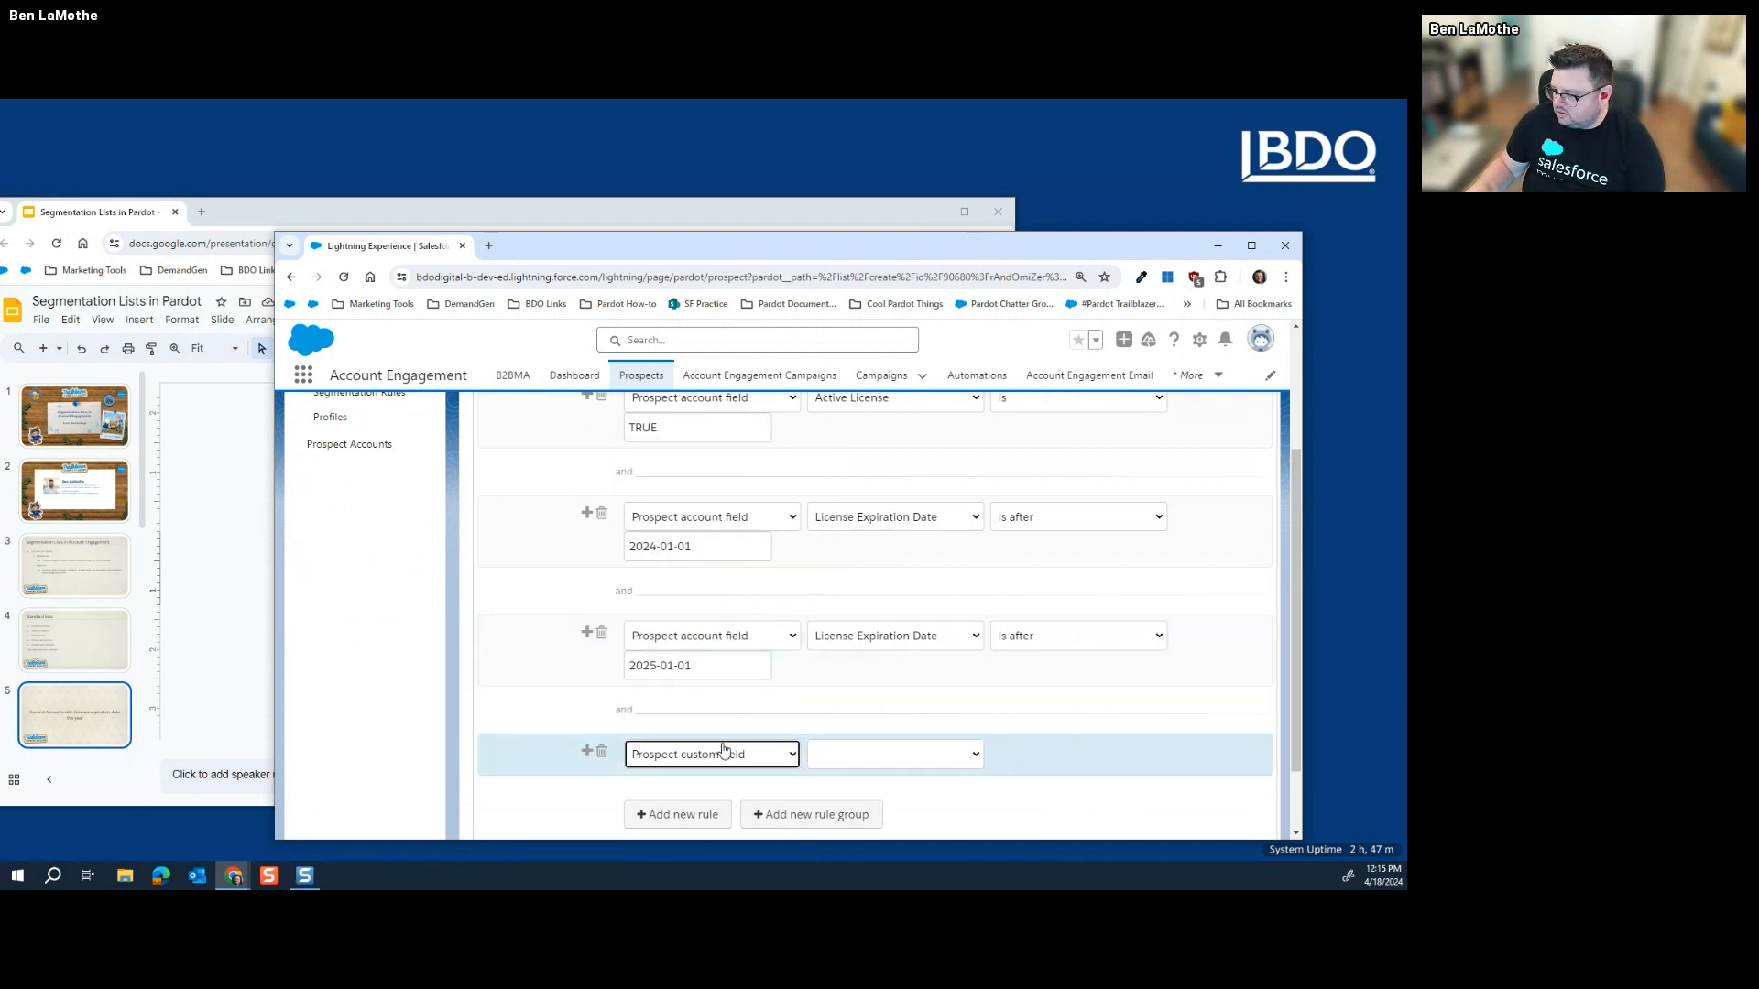
Step: Change the fourth rule's criterion to the Prospect default field Job Title
{"action": "left_click", "coordinate": [779, 754]}
{"action": "left_click", "coordinate": [722, 600]}
{"action": "left_click", "coordinate": [870, 754]}
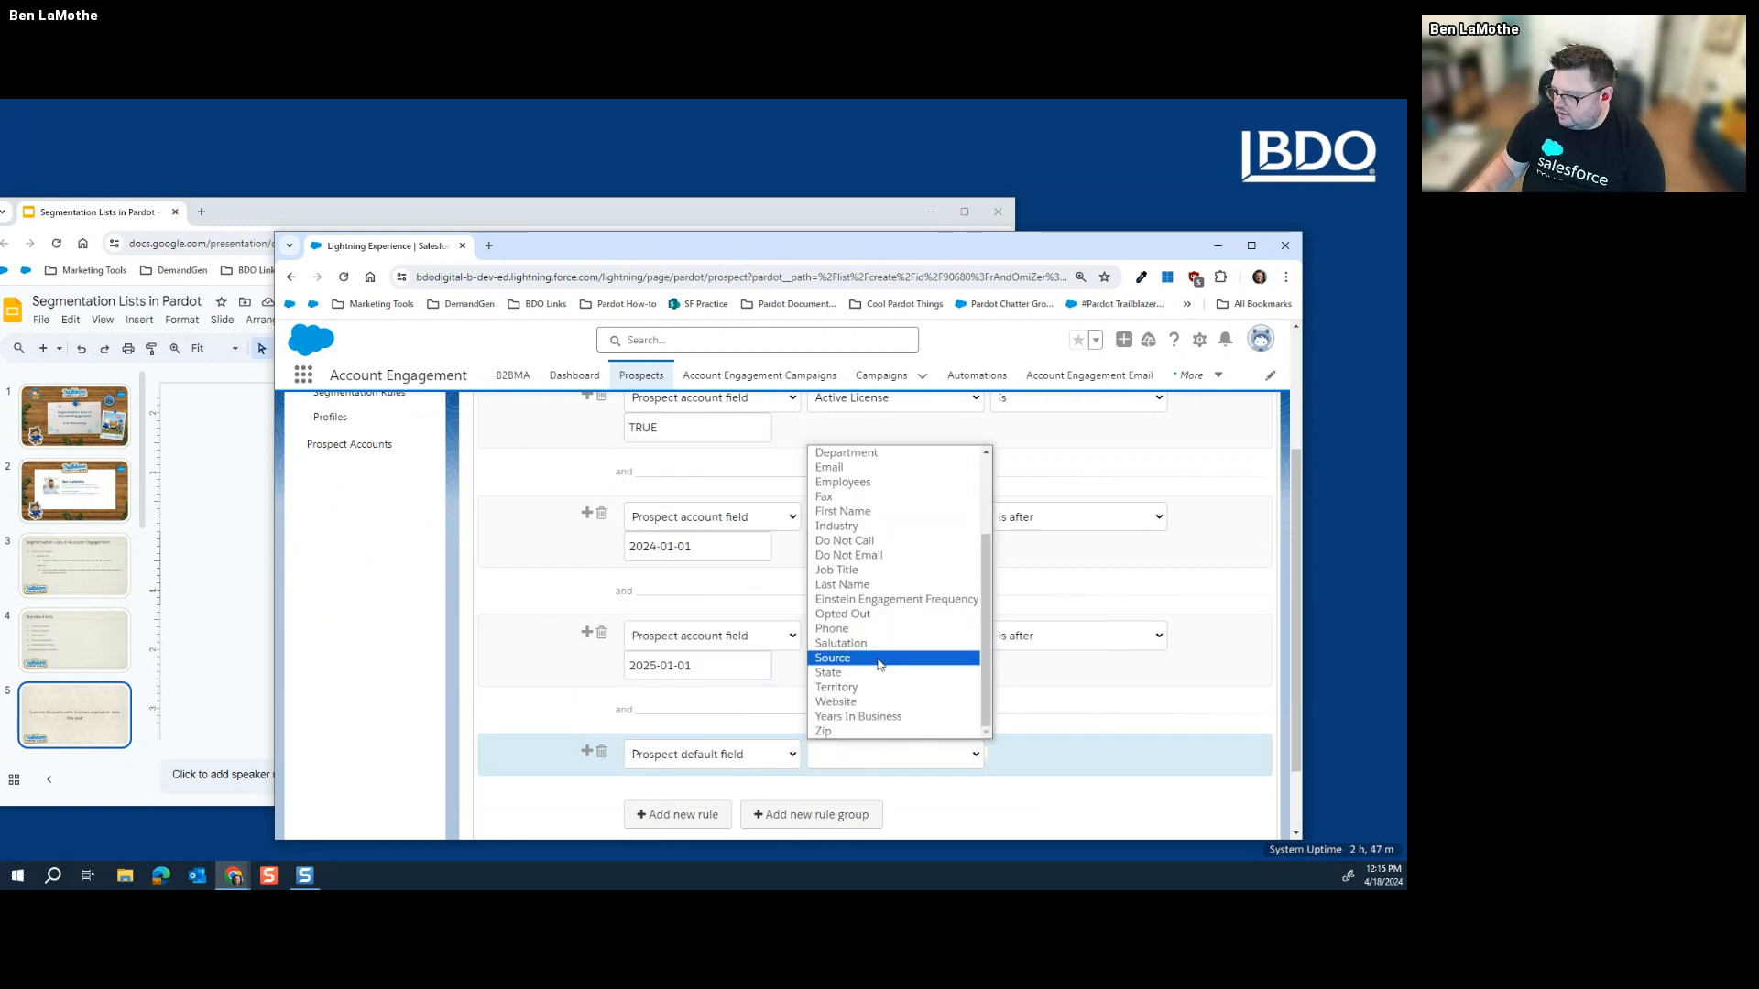
{"action": "left_click", "coordinate": [861, 568]}
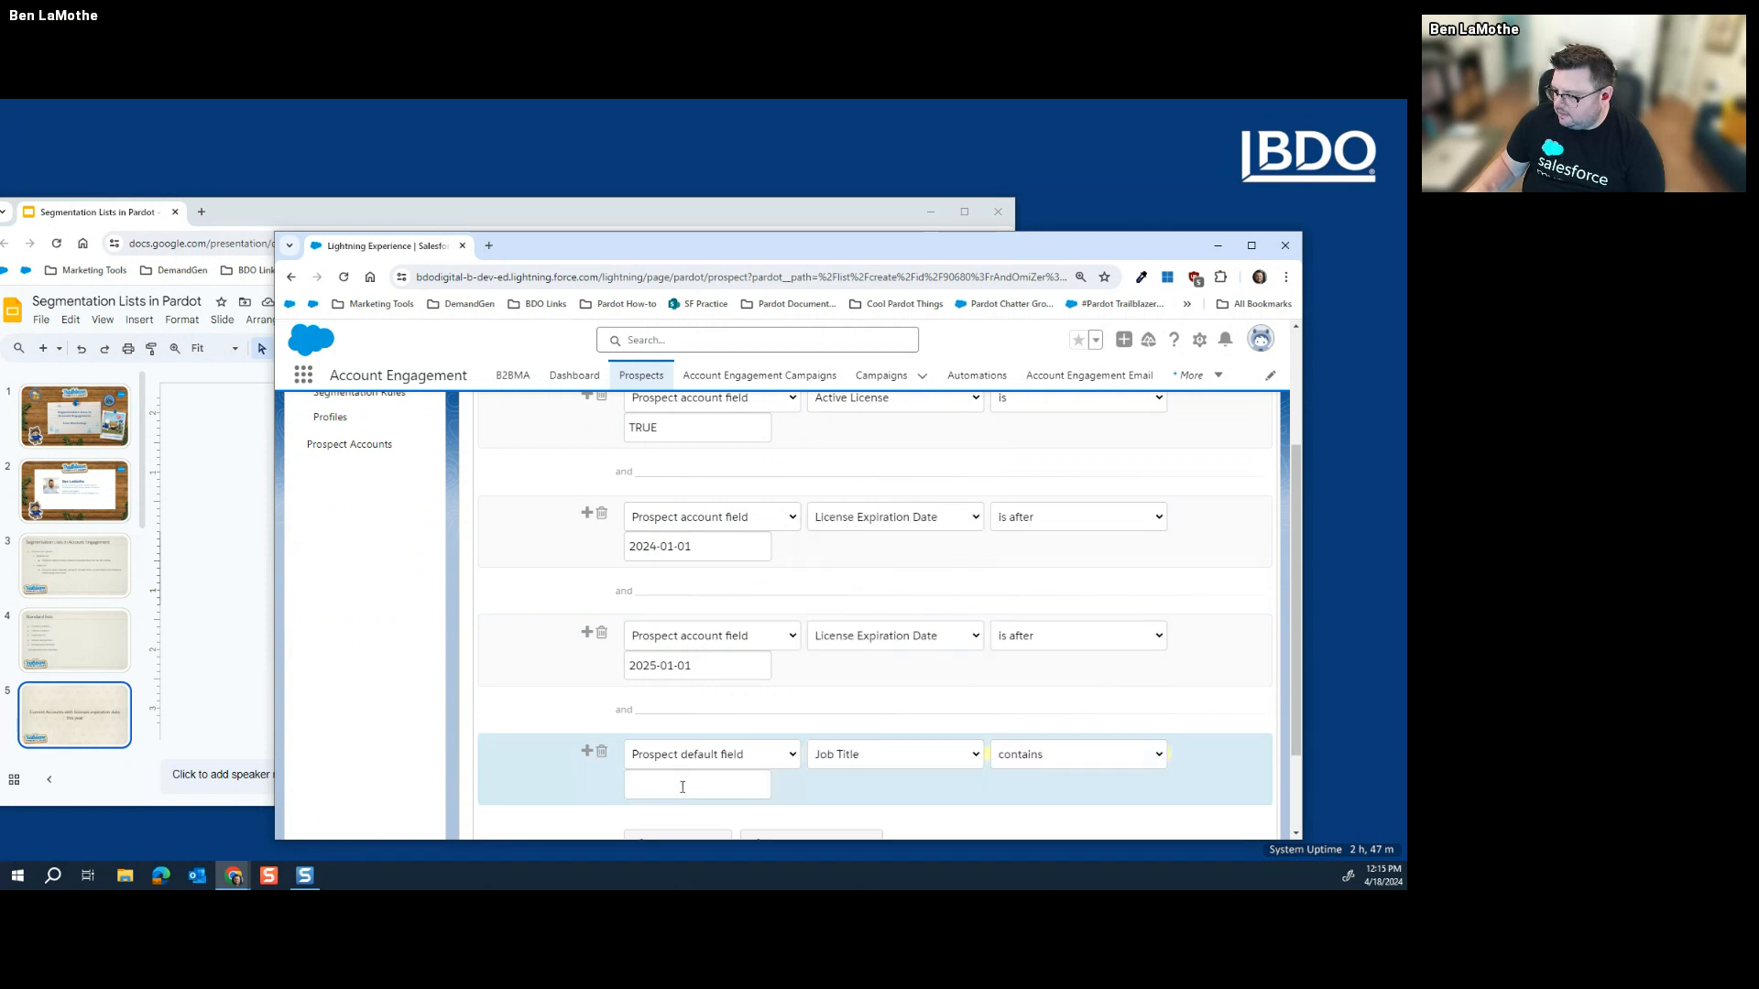
Step: Set the Job Title rule's comparison to "is" and make its value ready for entry
{"action": "left_click", "coordinate": [682, 787]}
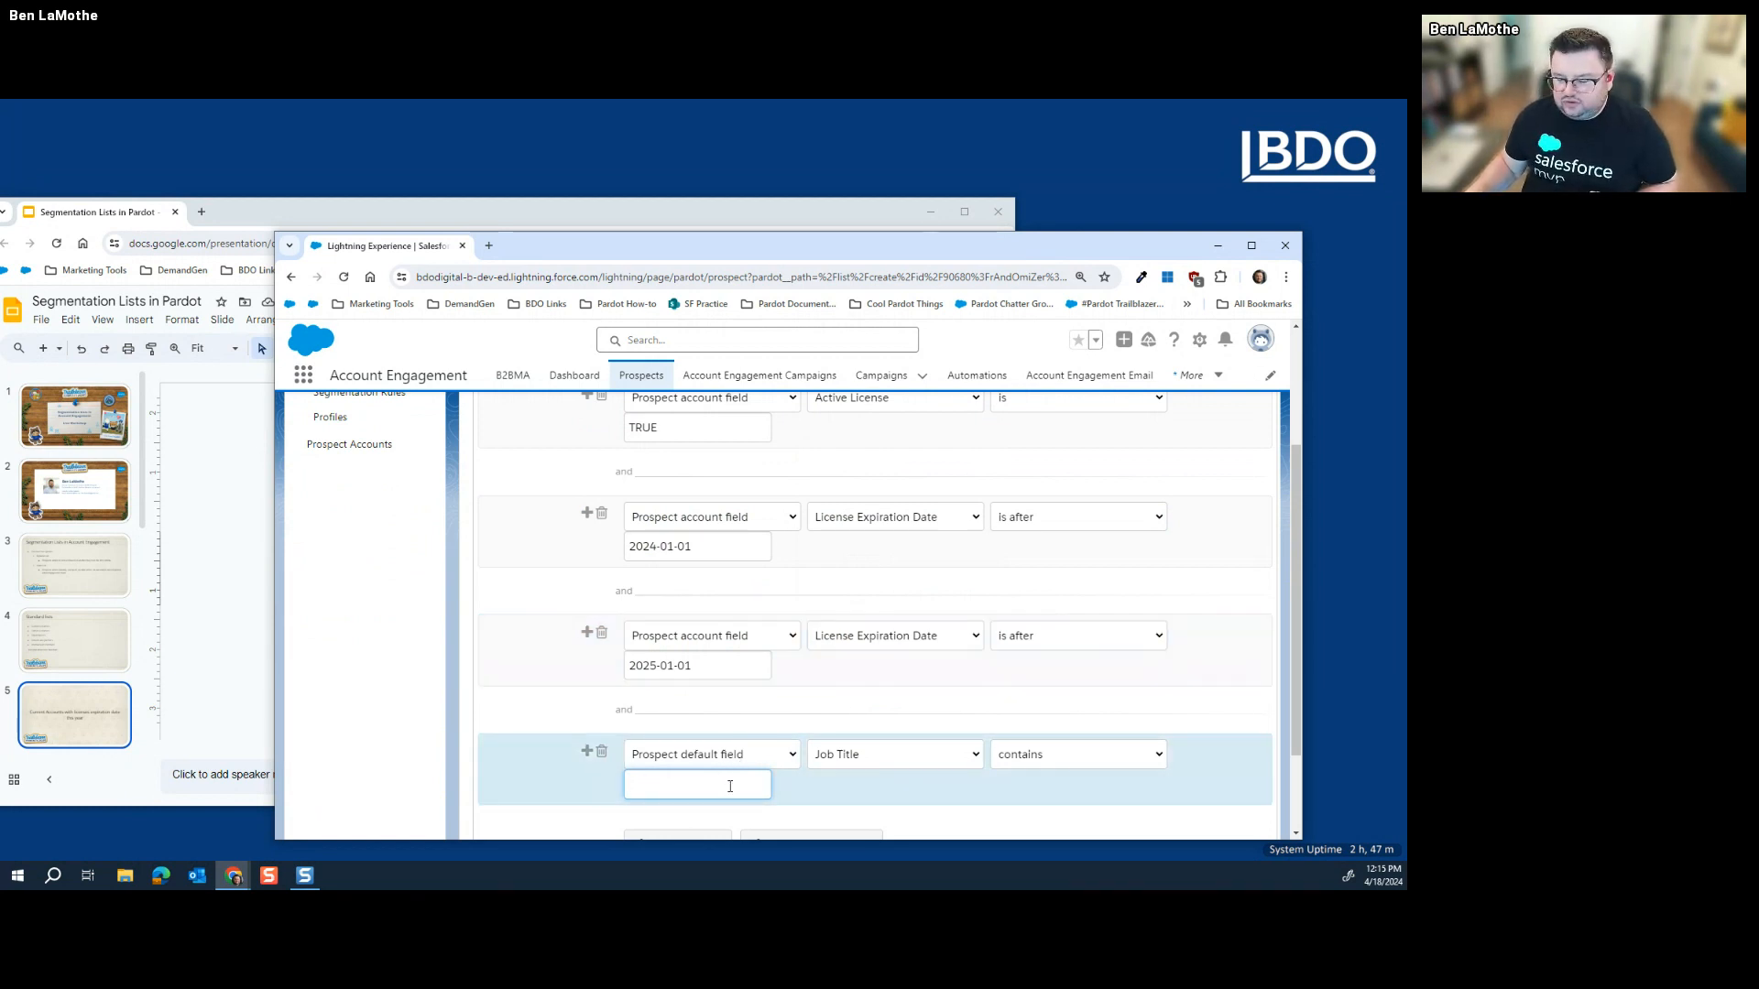
{"action": "left_click", "coordinate": [1109, 751]}
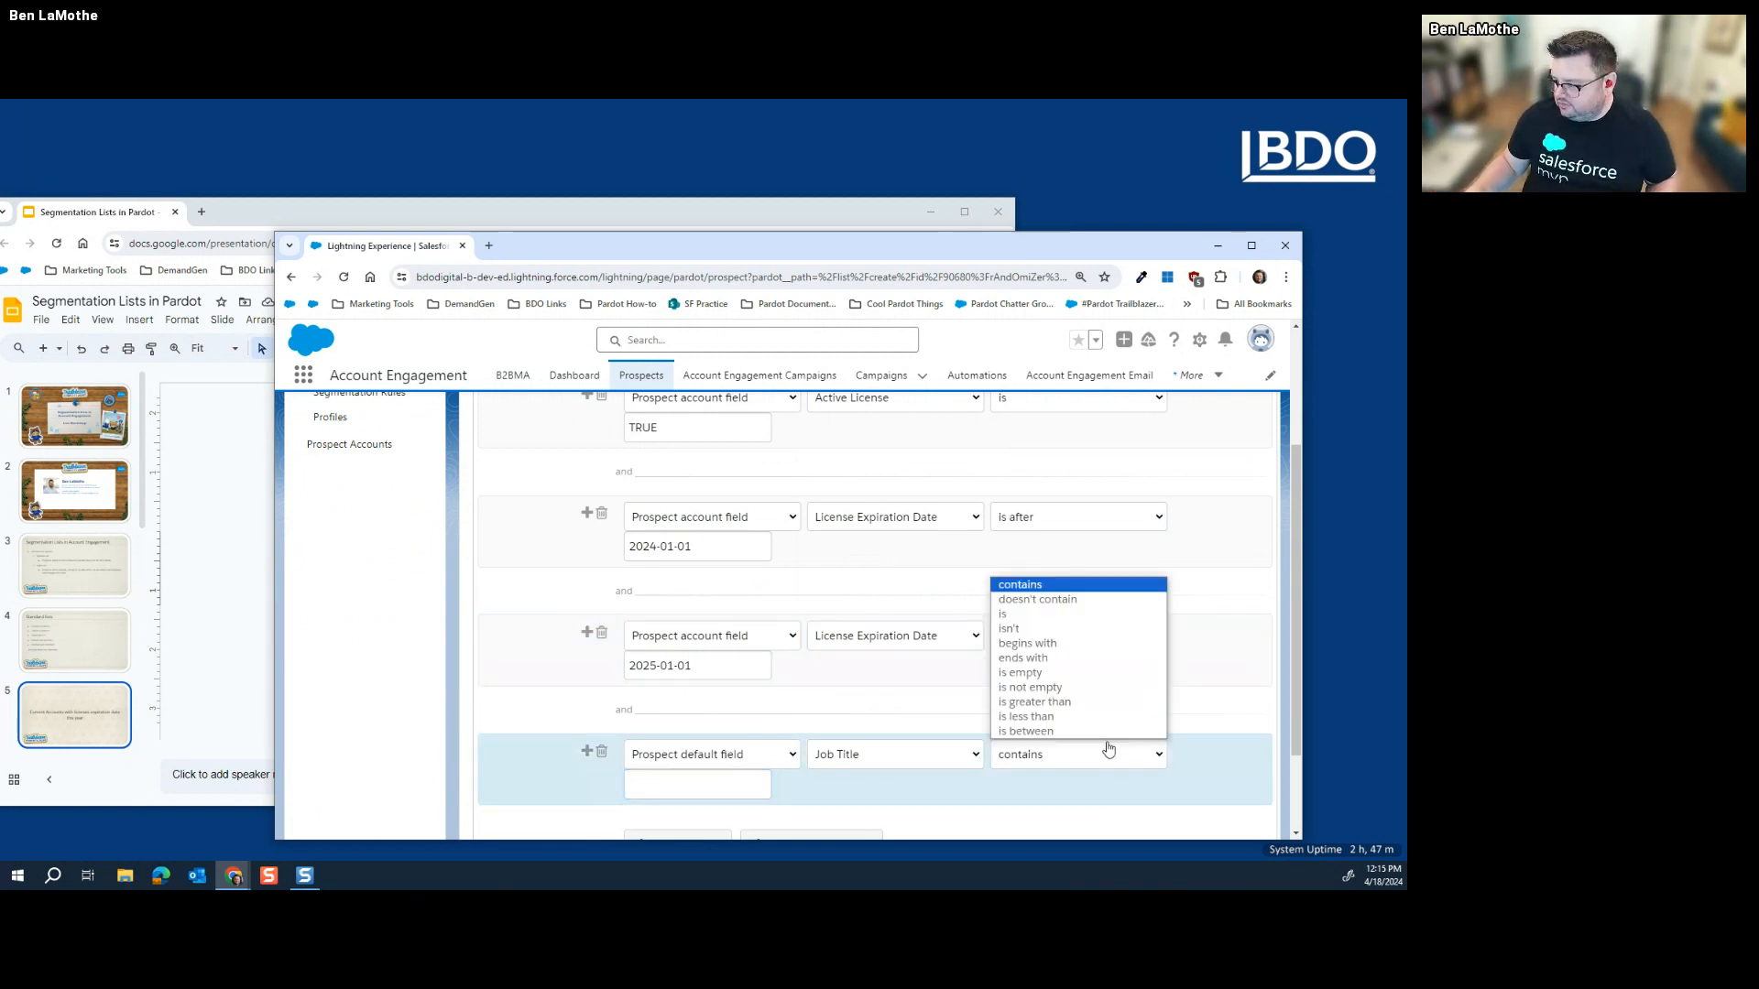
{"action": "left_click", "coordinate": [1008, 614]}
{"action": "left_click", "coordinate": [713, 773]}
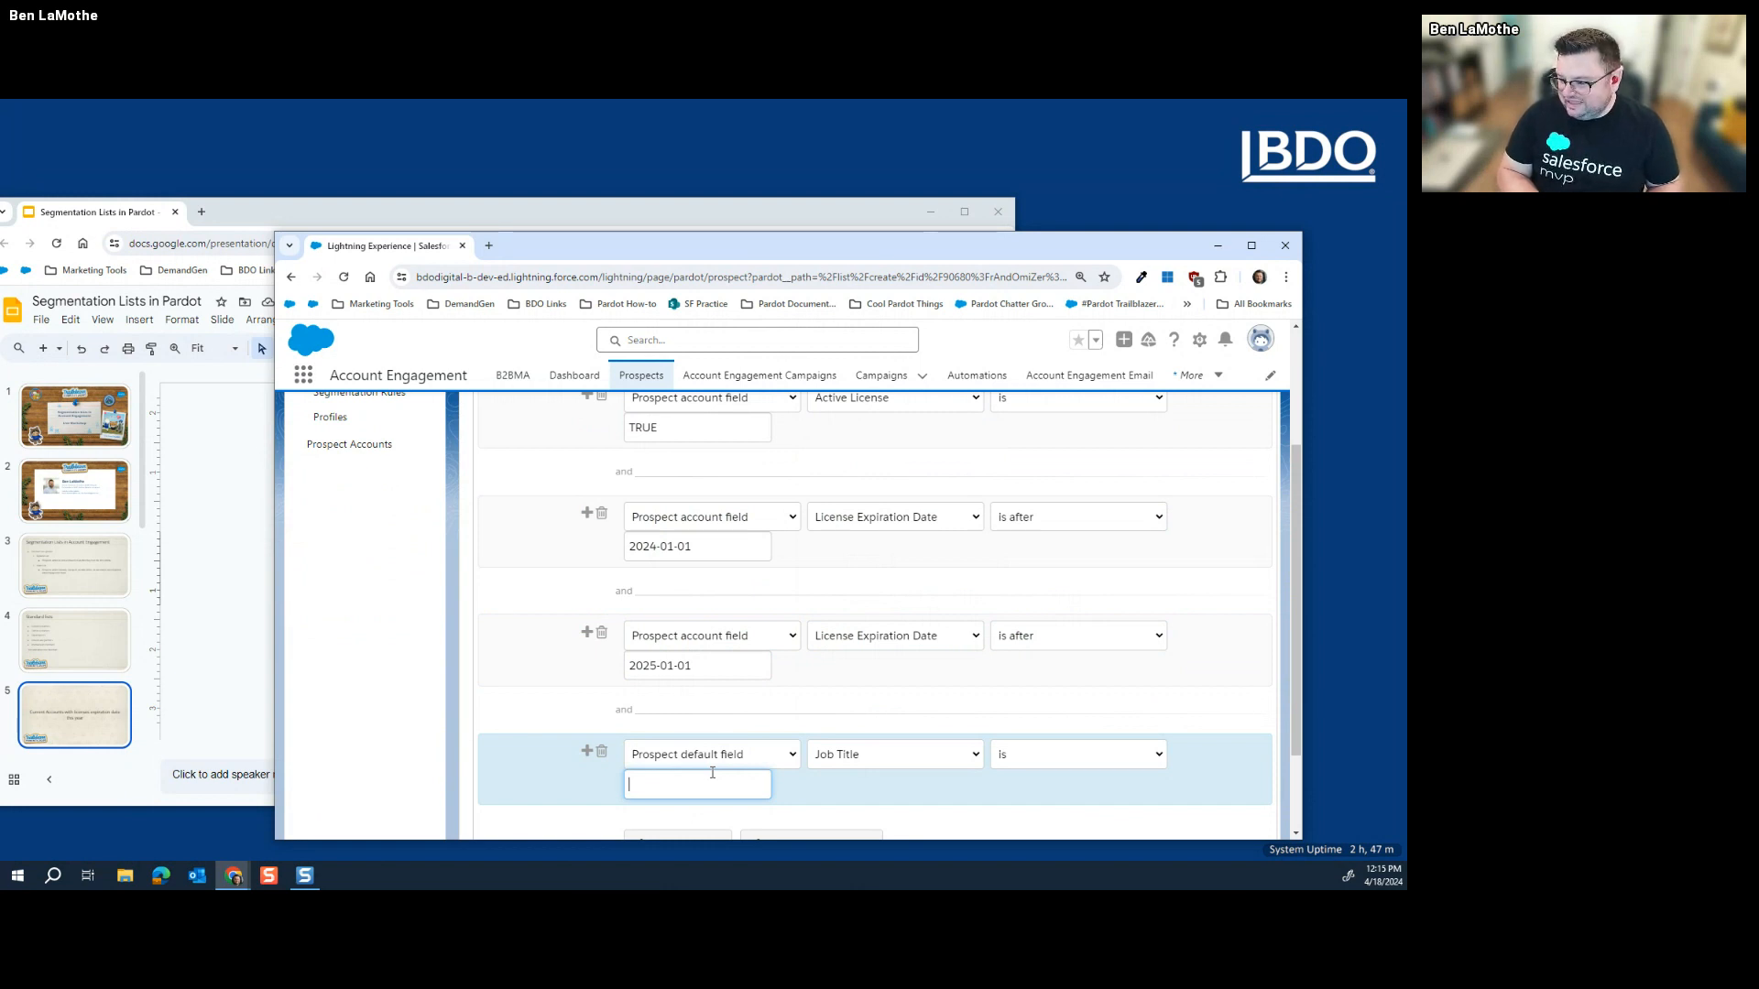
Step: Enter "Decision Maker" as the value of the Job Title rule
{"action": "type", "text": "De"}
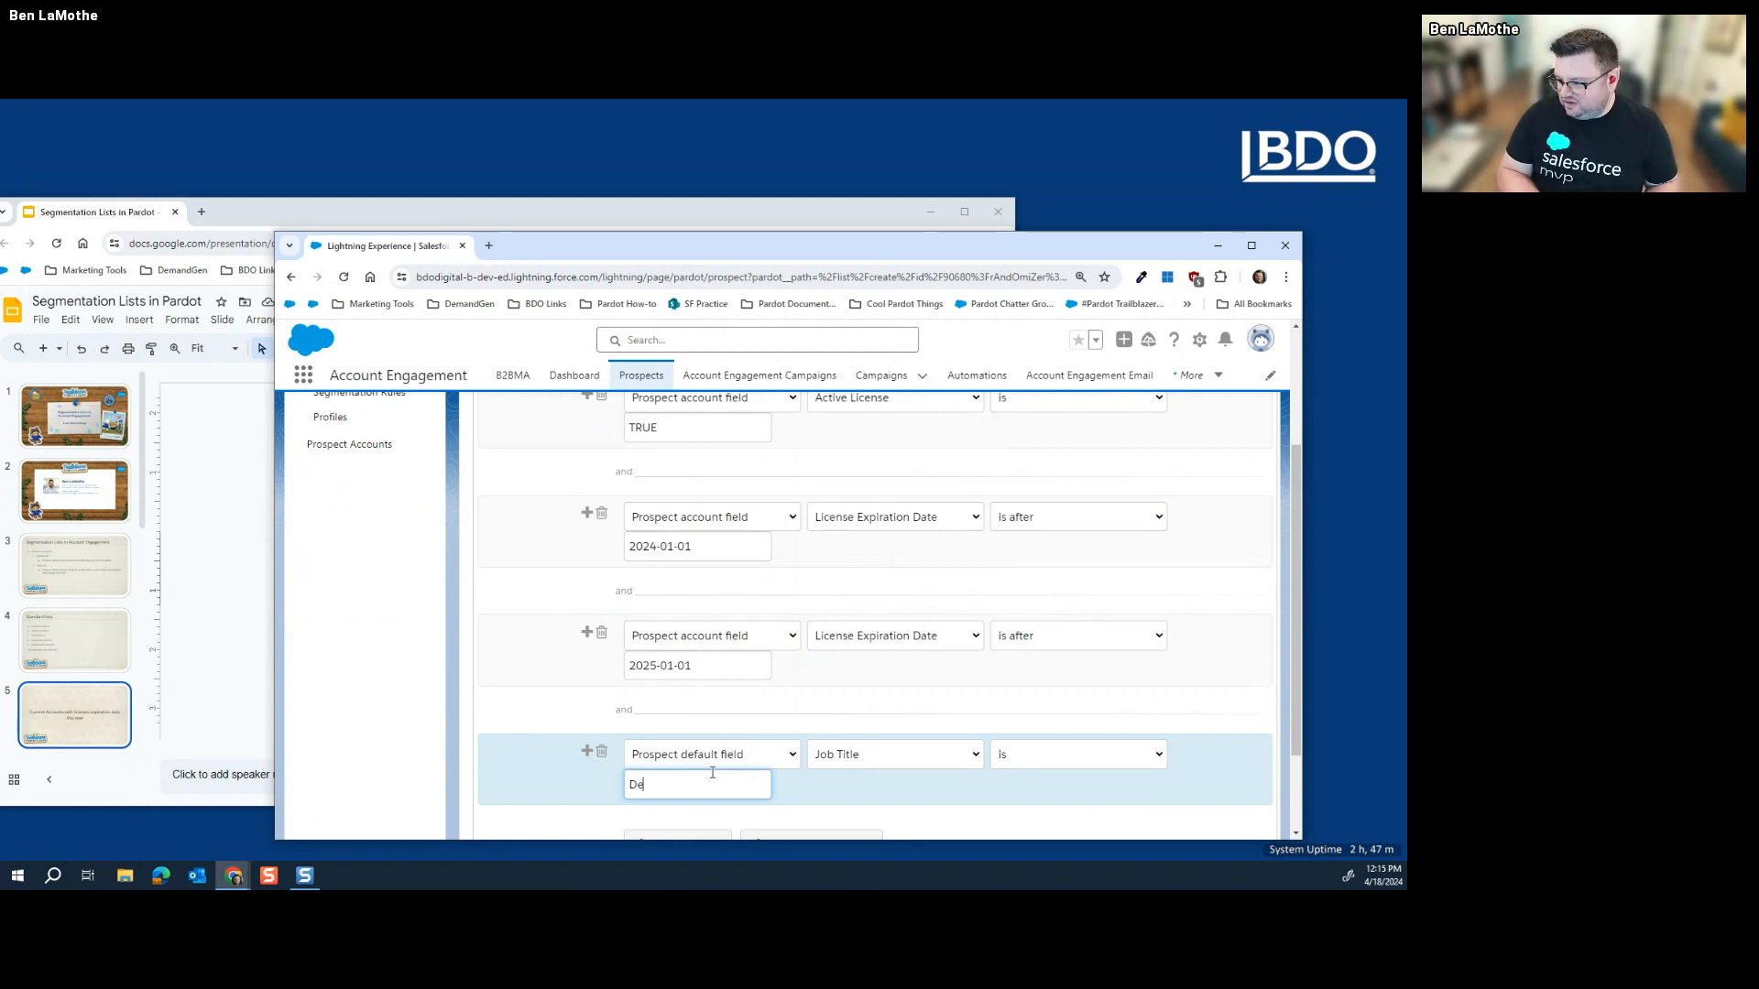
{"action": "type", "text": "cision Maker"}
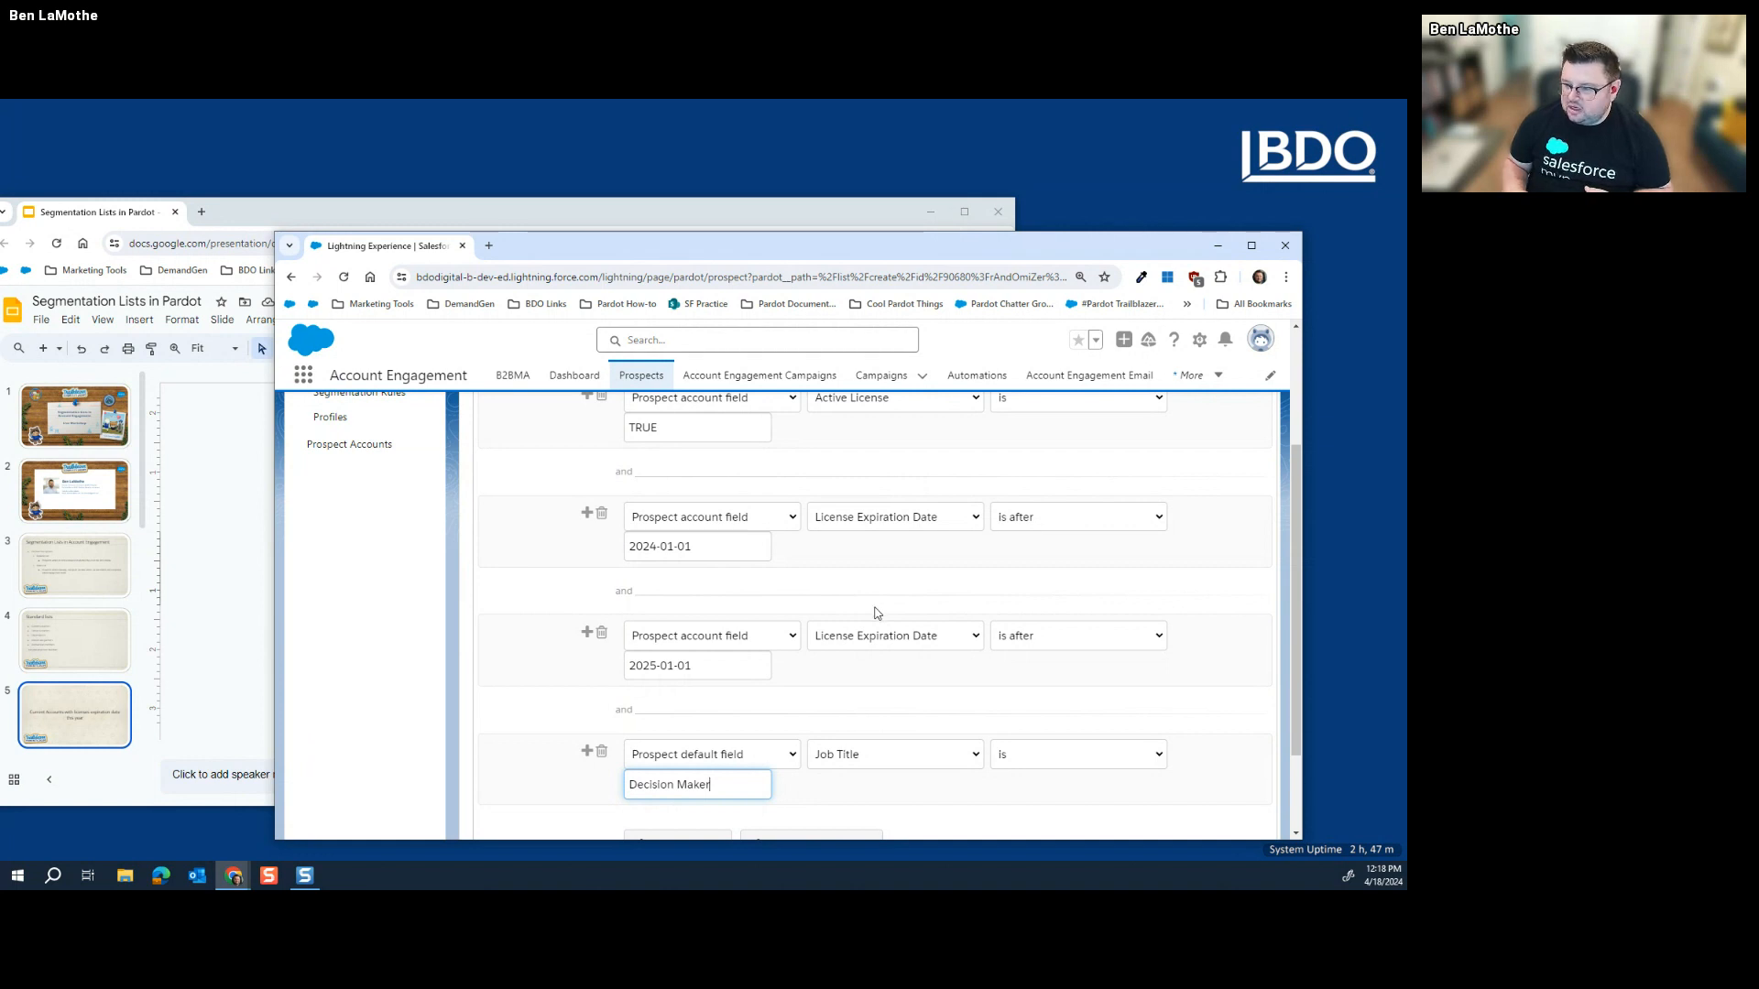
{"action": "scroll", "coordinate": [897, 646], "scroll_direction": "up", "scroll_amount": 3}
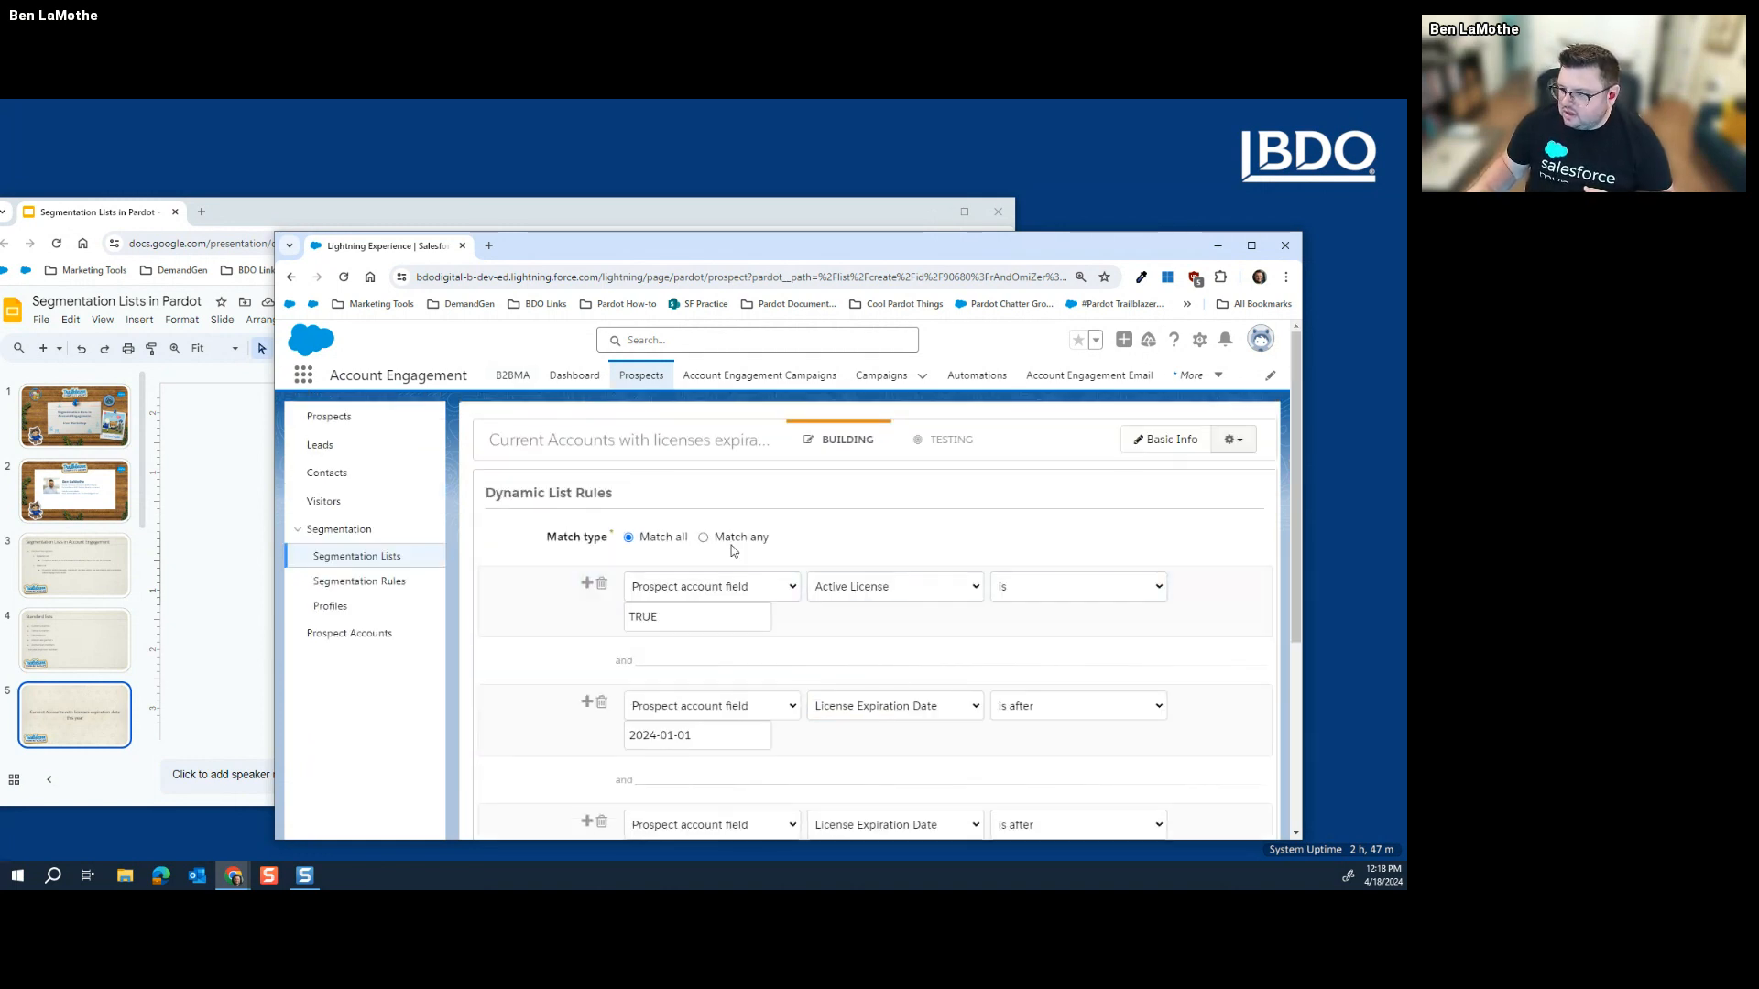
Step: Switch to the Google Slides deck and display the slide "Current Accounts with active licenses"
{"action": "left_click", "coordinate": [80, 693]}
{"action": "scroll", "coordinate": [82, 696], "scroll_direction": "down", "scroll_amount": 1}
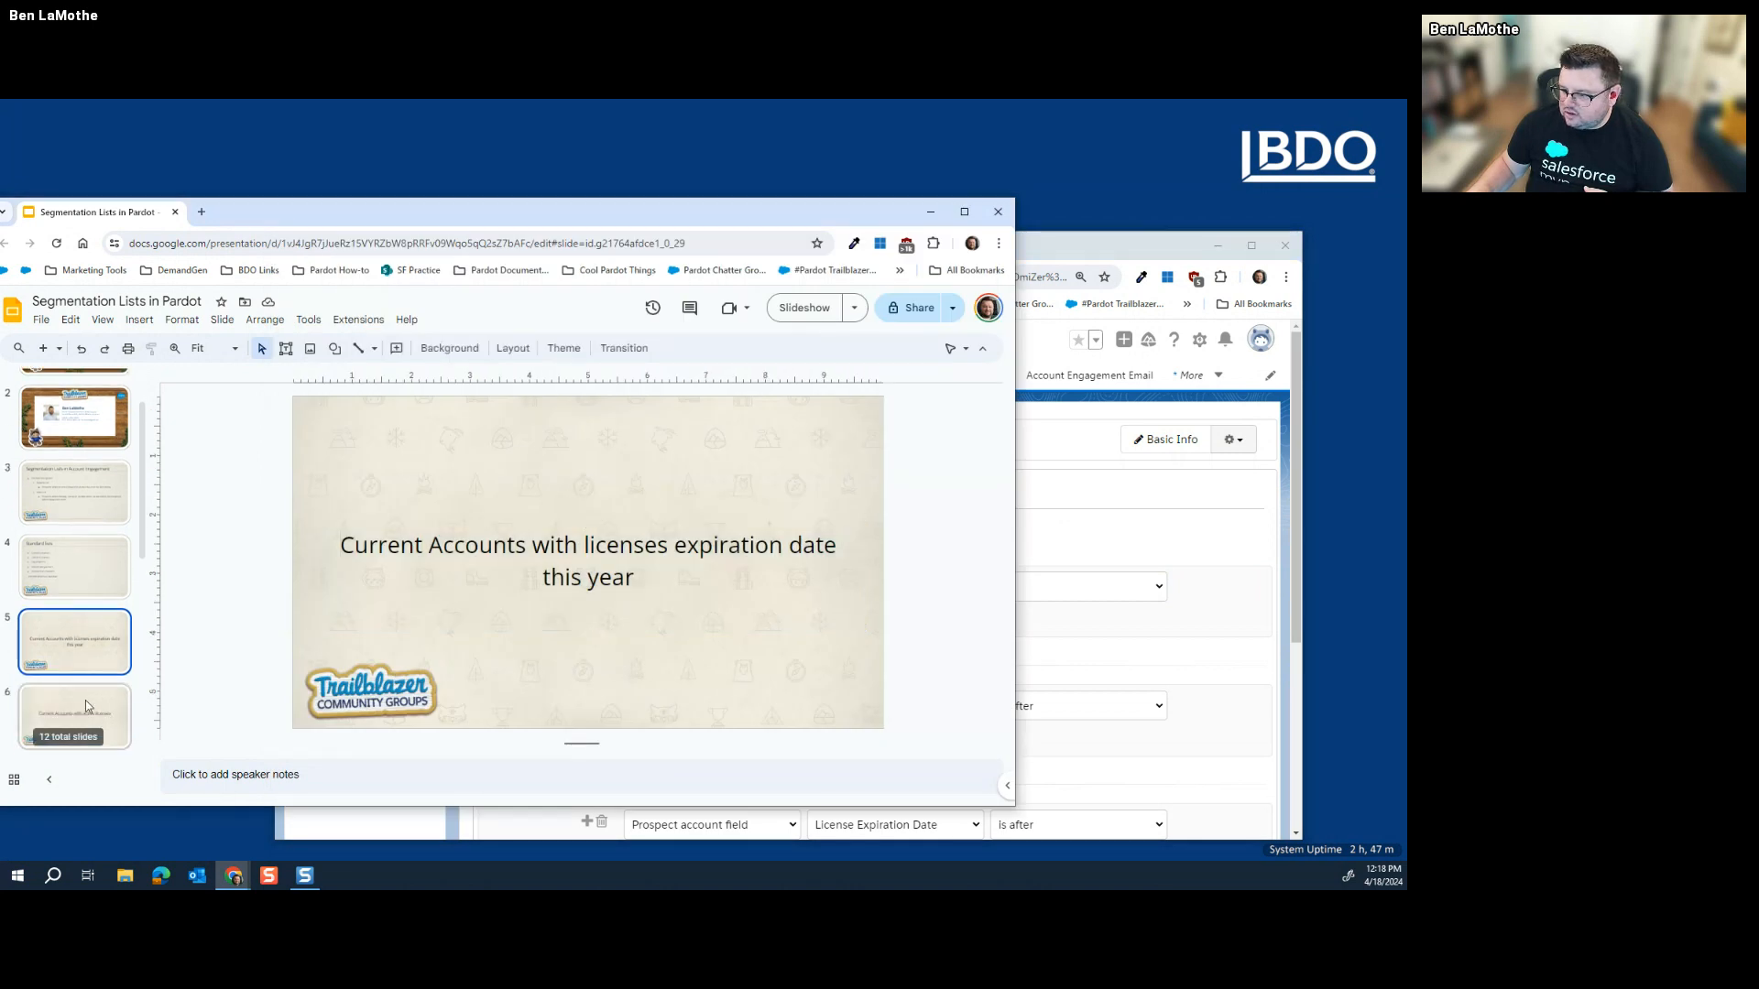
{"action": "left_click", "coordinate": [85, 700]}
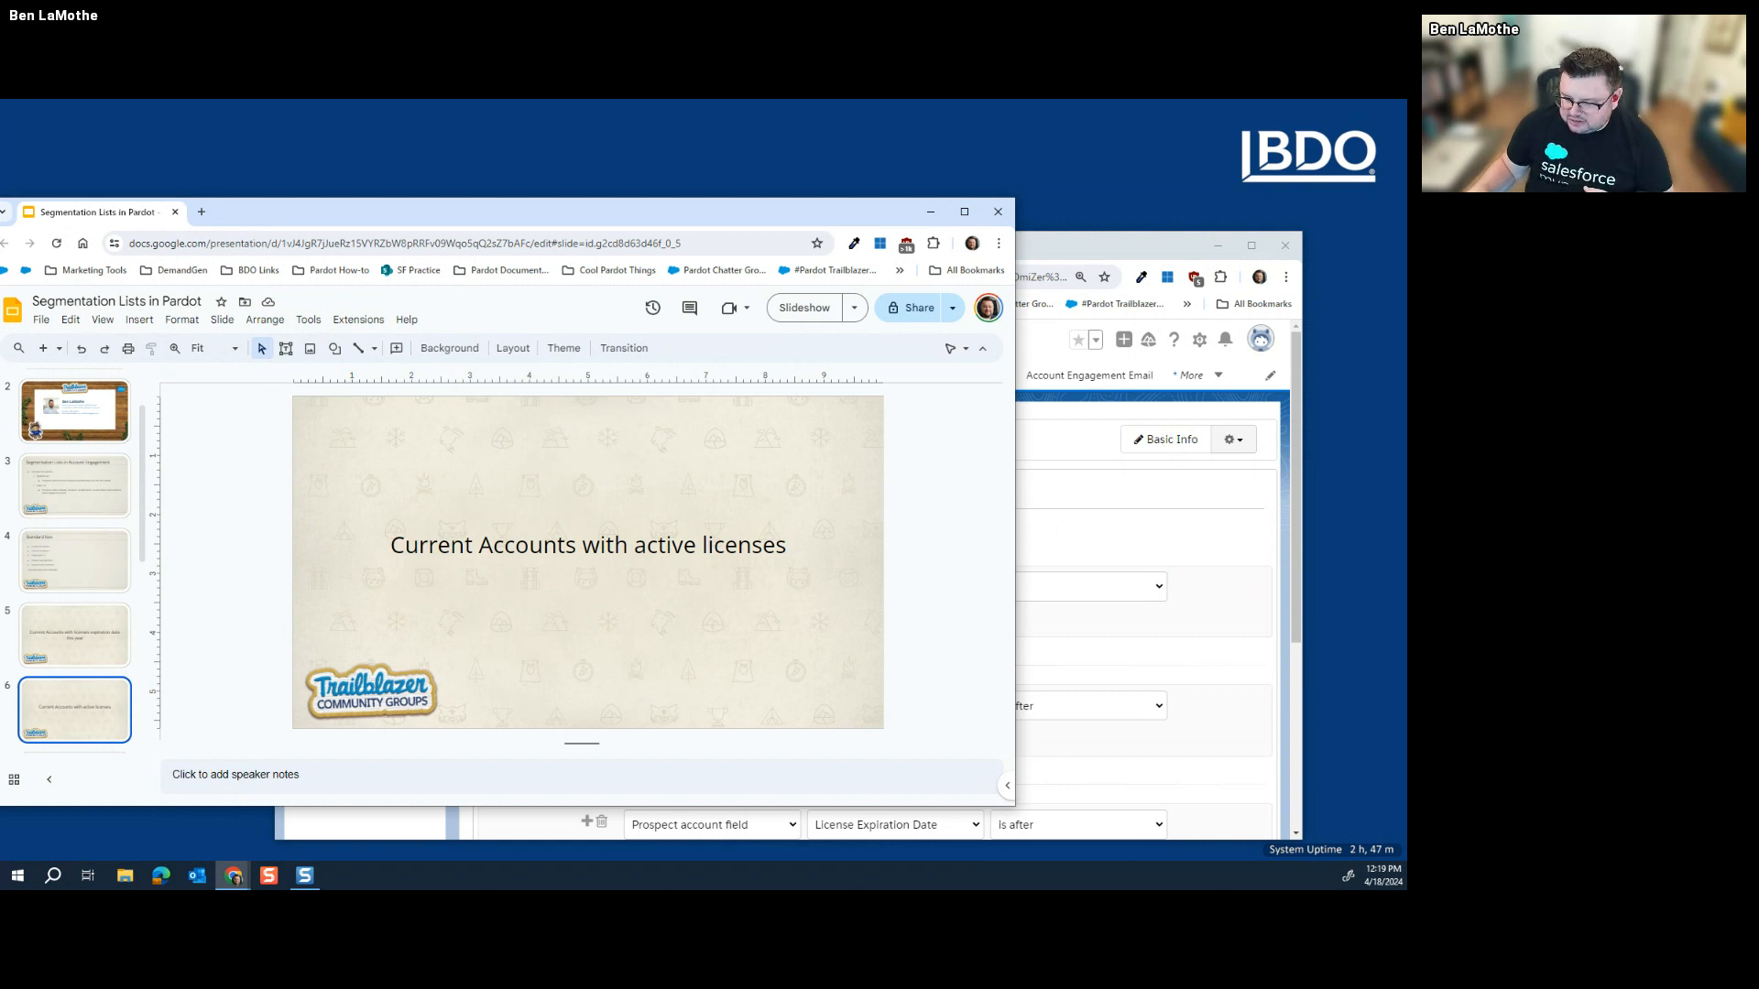
Step: Return to the dynamic list in Account Engagement and add a fifth rule with Prospect time as its criterion
{"action": "left_click", "coordinate": [1280, 521]}
{"action": "scroll", "coordinate": [726, 632], "scroll_direction": "down", "scroll_amount": 3}
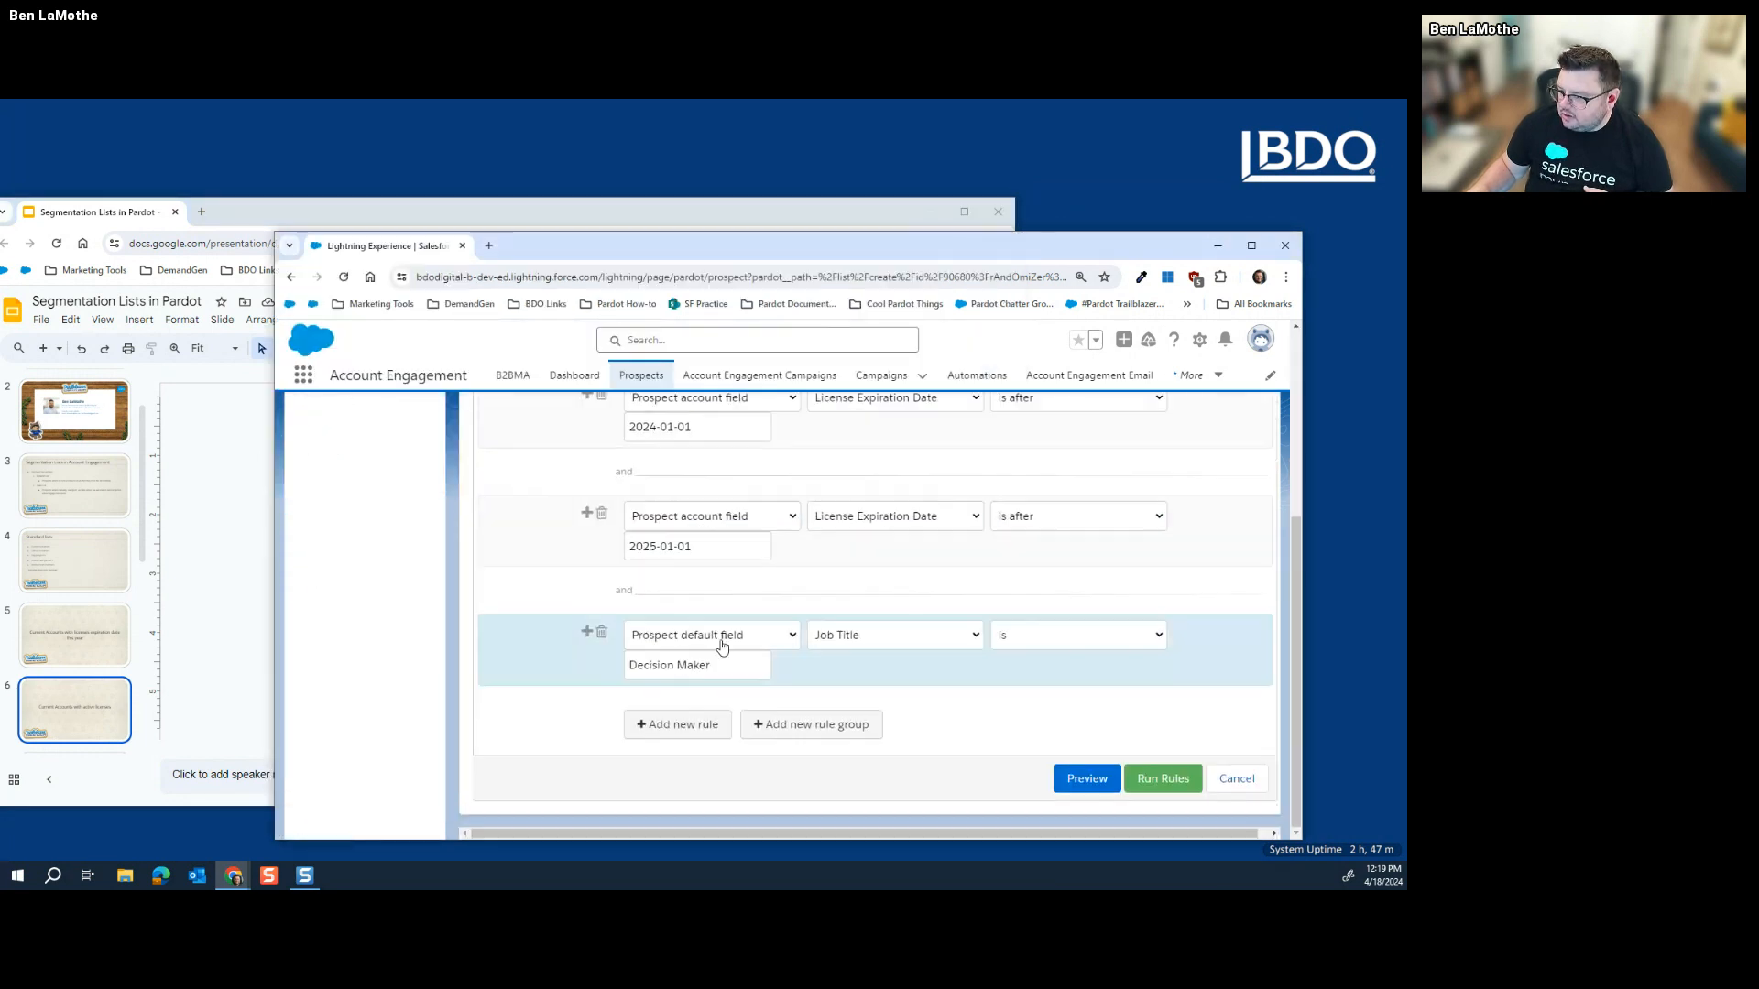
{"action": "left_click", "coordinate": [706, 726]}
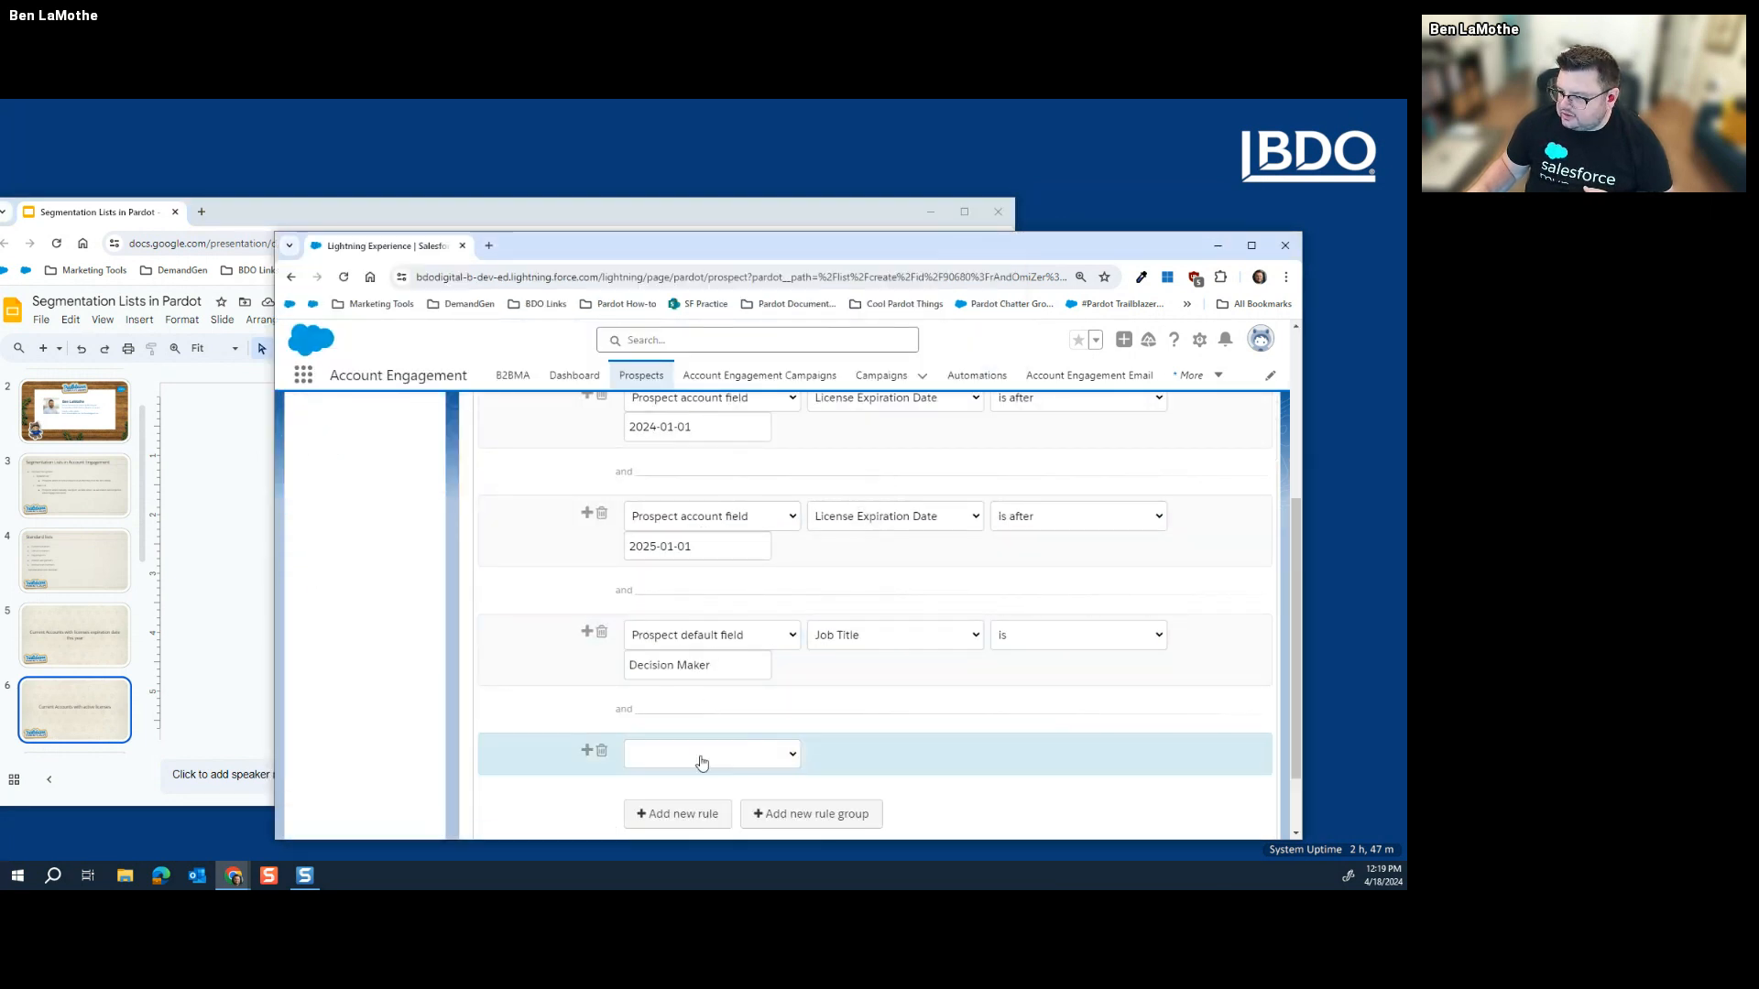
{"action": "left_click", "coordinate": [706, 753]}
{"action": "scroll", "coordinate": [707, 705], "scroll_direction": "down", "scroll_amount": 2}
{"action": "left_click", "coordinate": [707, 702]}
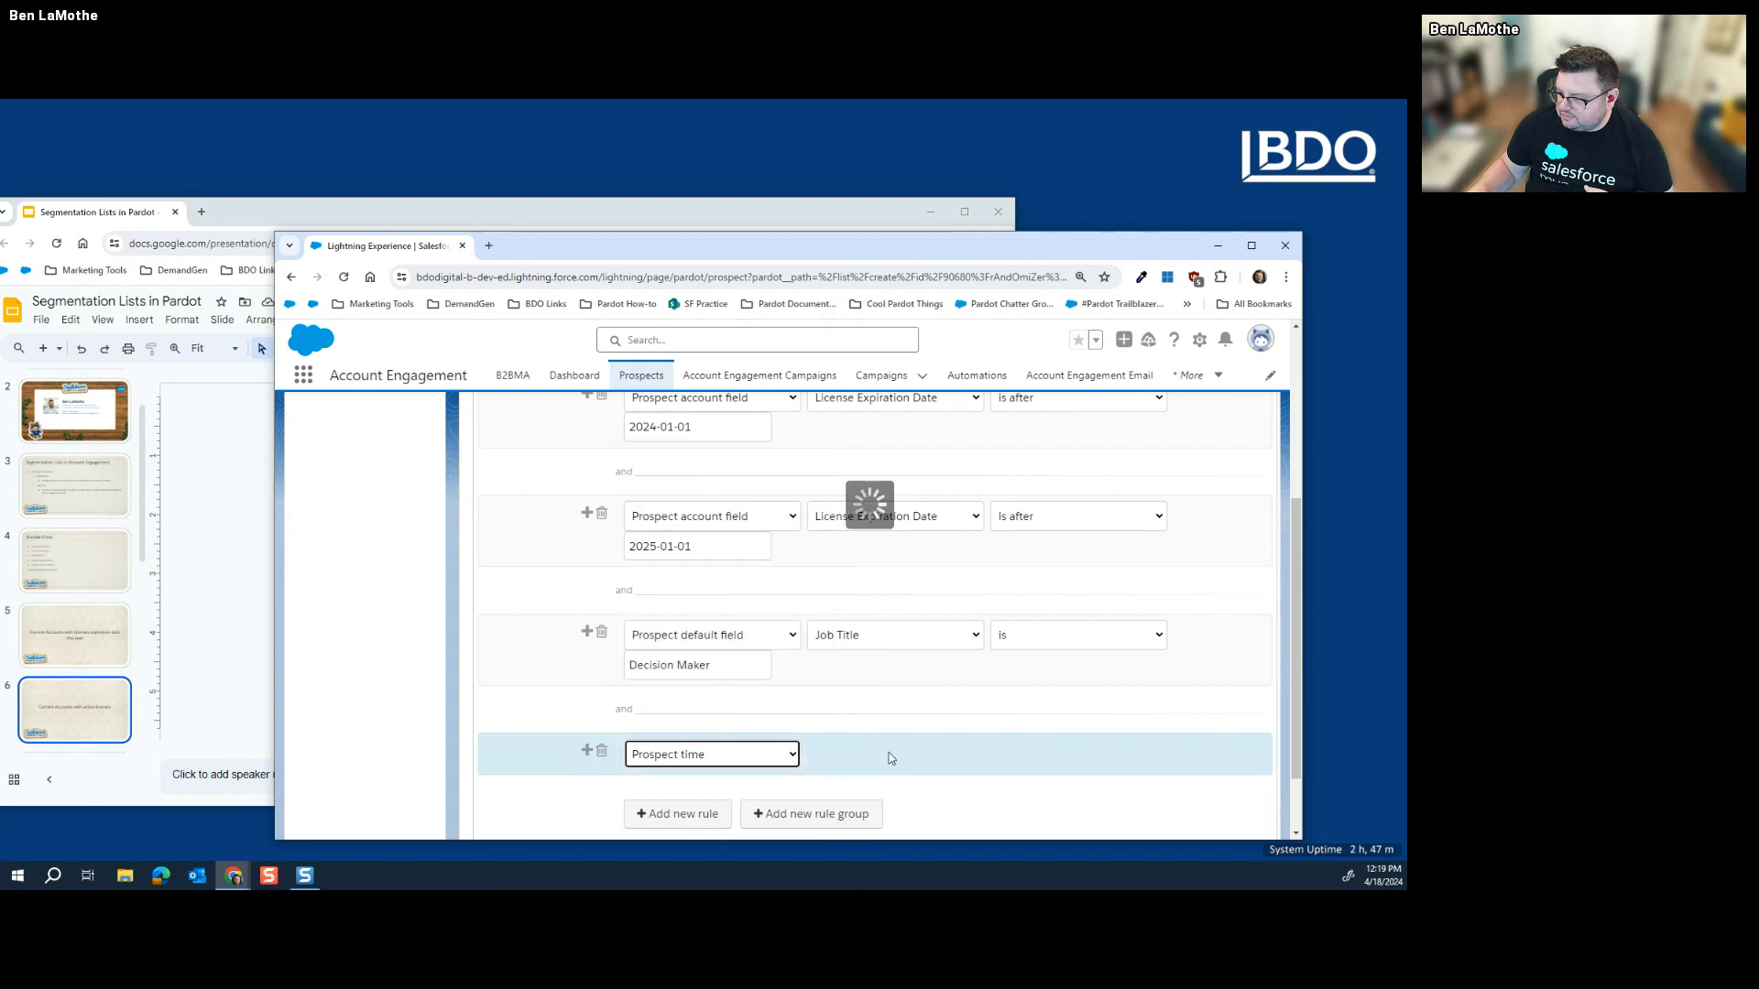
Step: Examine which time measures the Prospect time rule offers
{"action": "left_click", "coordinate": [887, 754]}
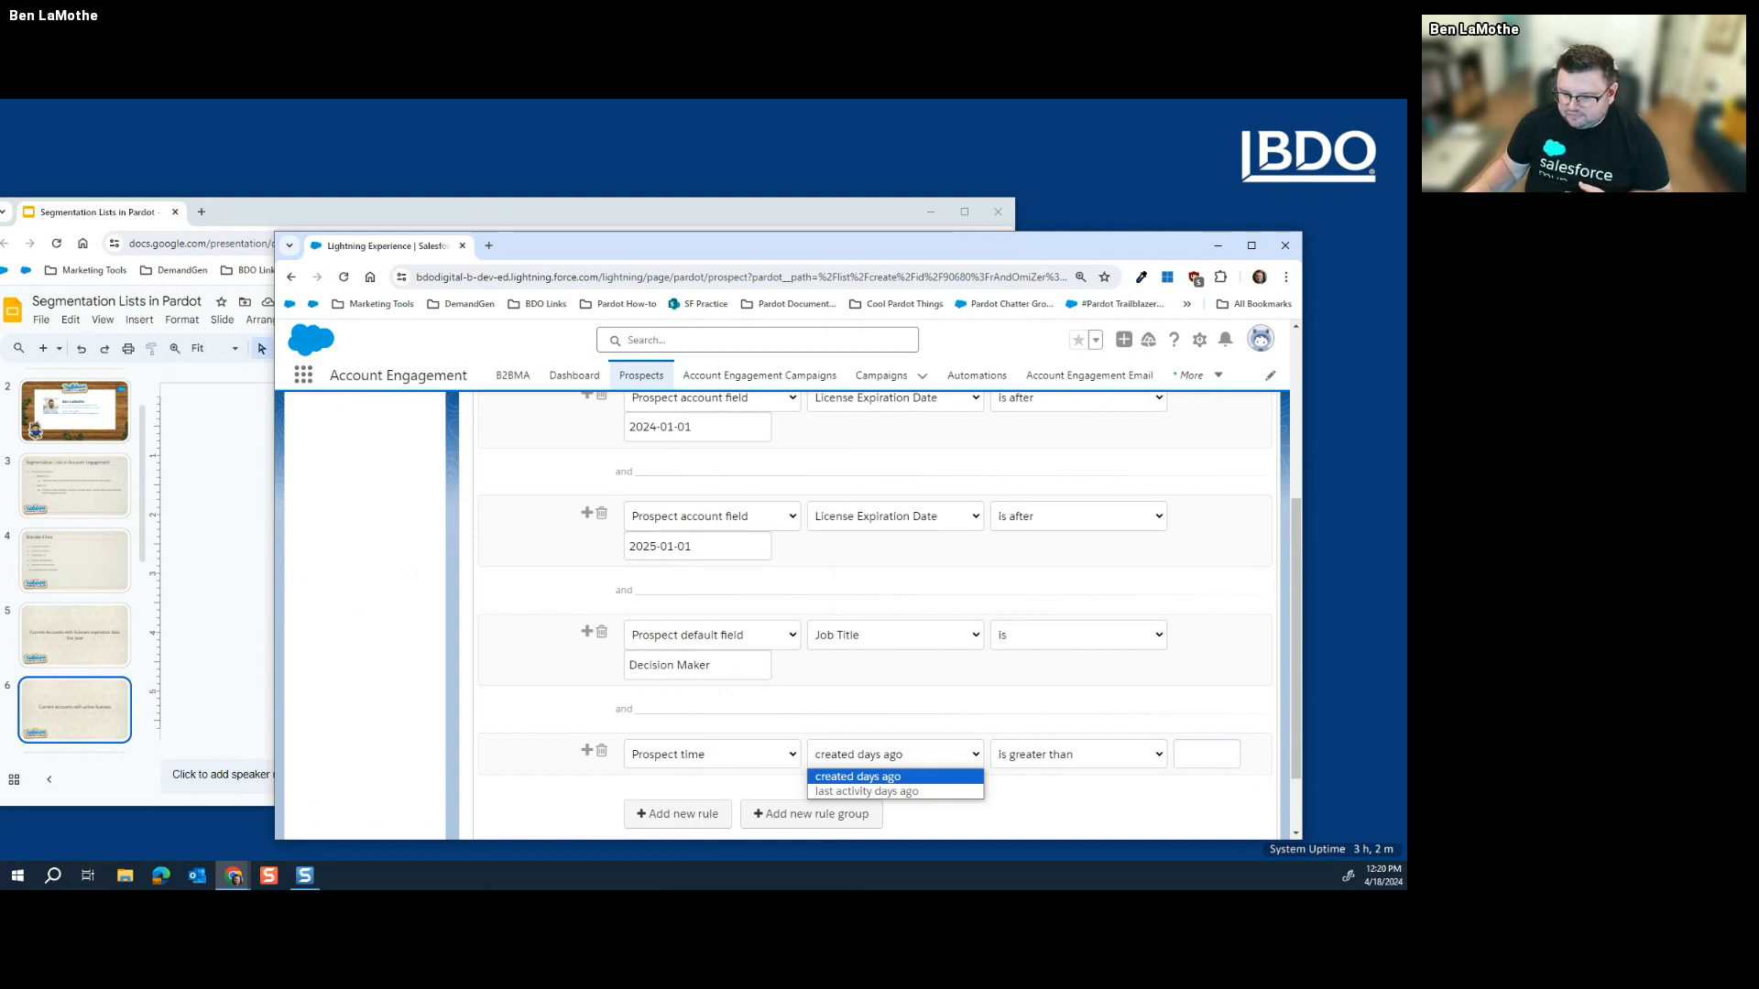
{"action": "left_click", "coordinate": [692, 630]}
{"action": "scroll", "coordinate": [692, 630], "scroll_direction": "down", "scroll_amount": 1}
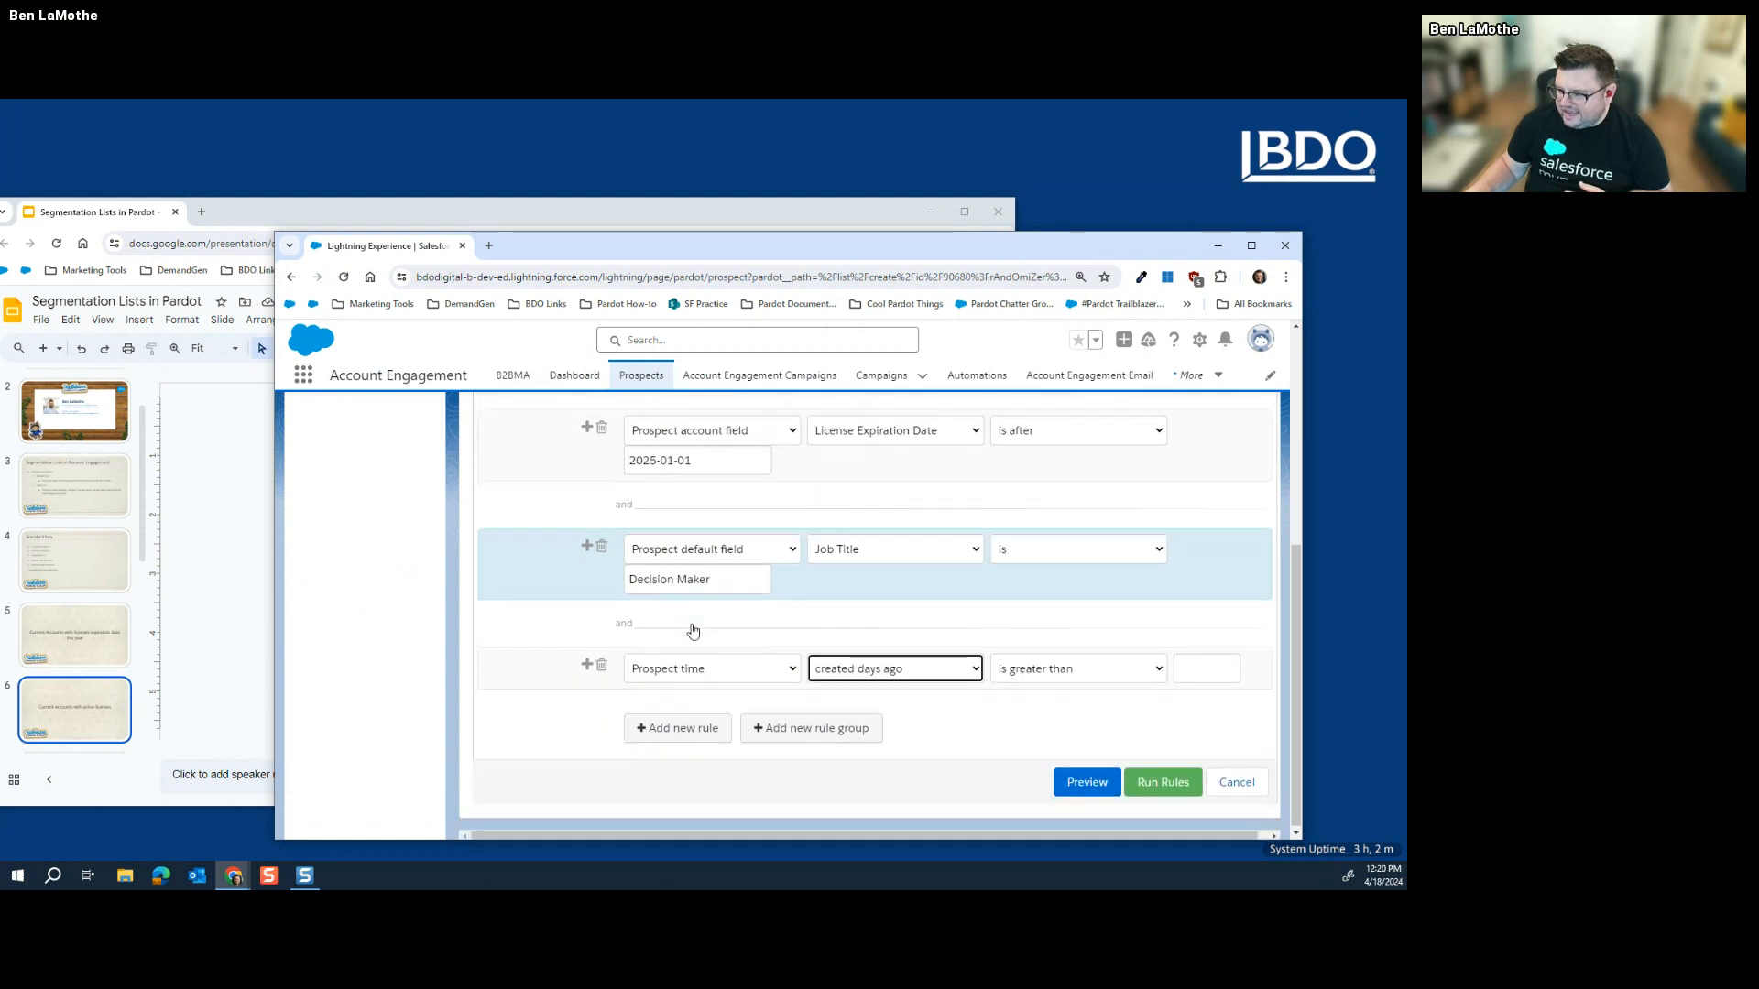
{"action": "left_click", "coordinate": [895, 669]}
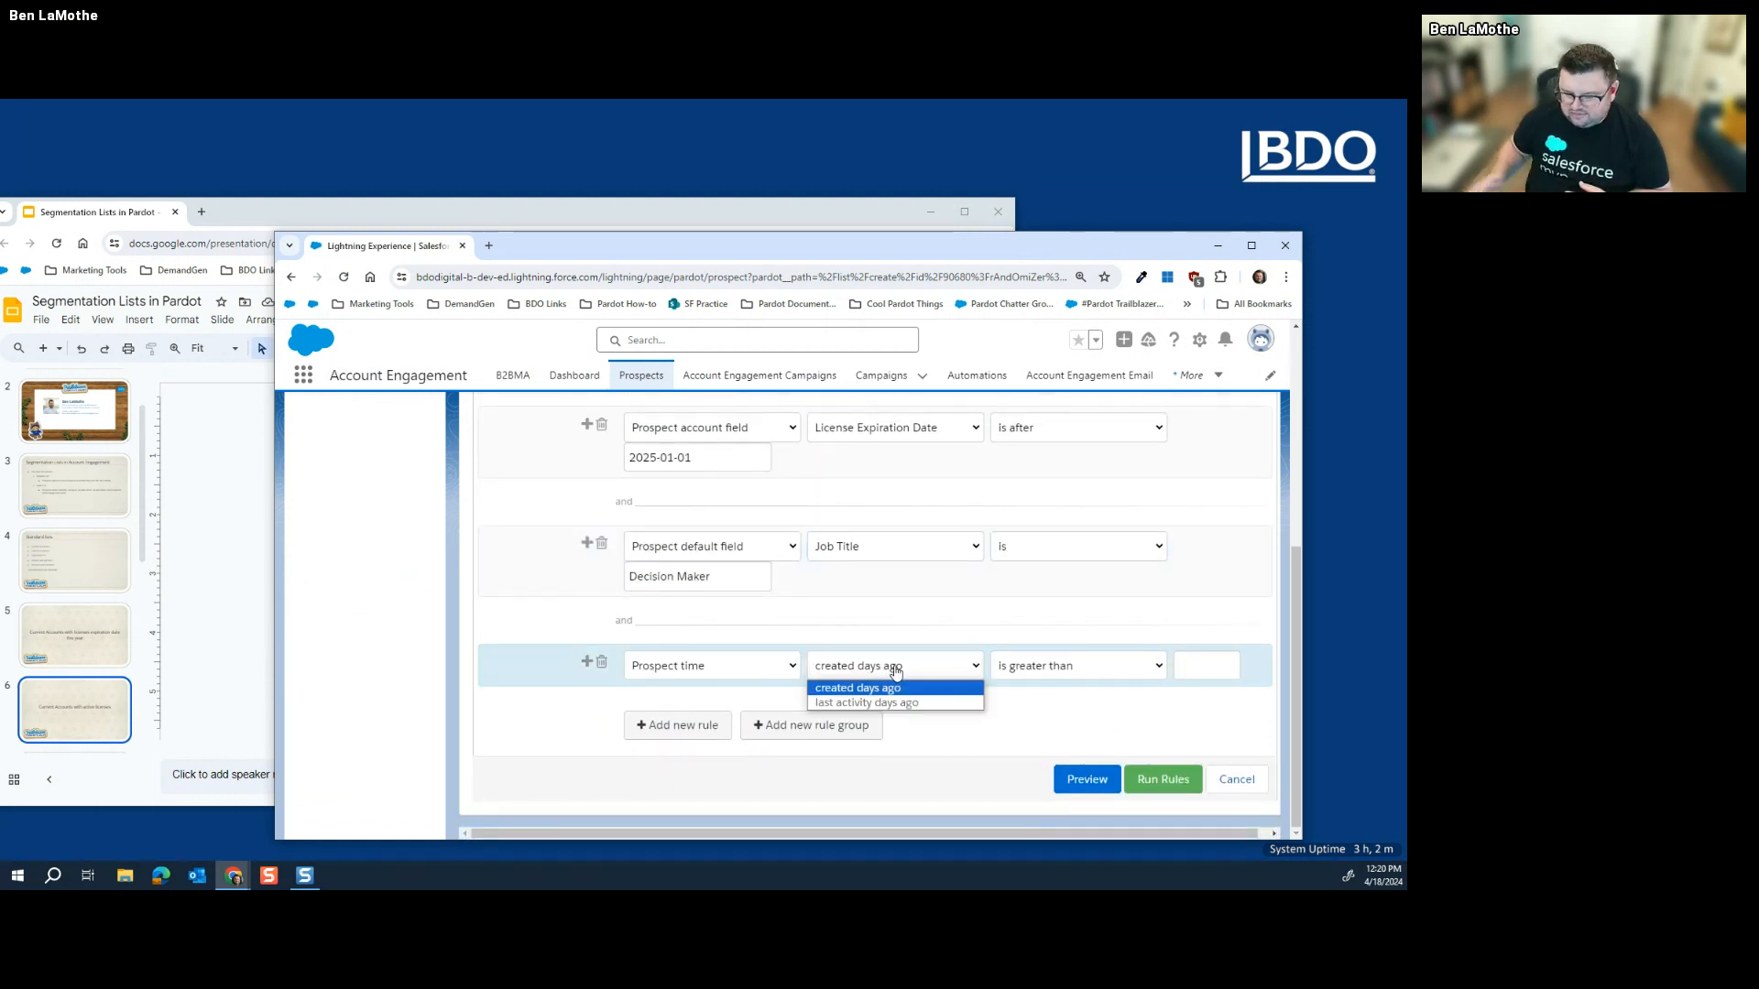
{"action": "left_click", "coordinate": [895, 670]}
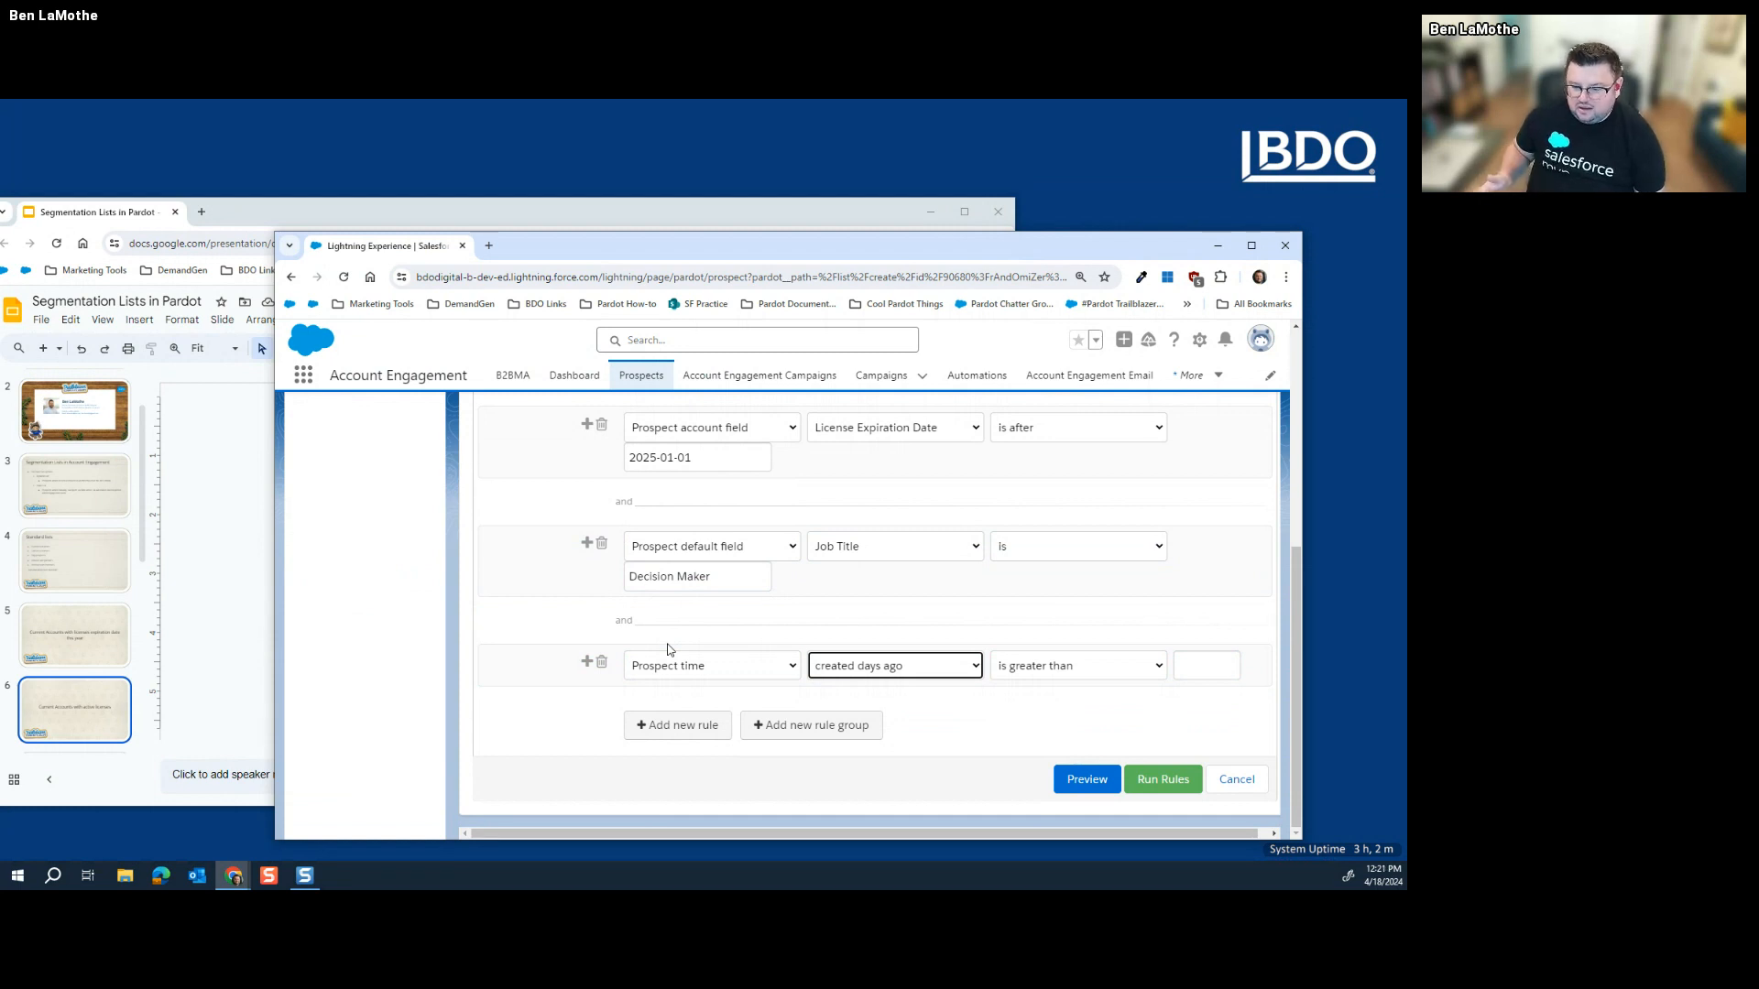
Step: Set the Prospect time rule to created days ago is greater than 500
{"action": "left_click", "coordinate": [930, 669]}
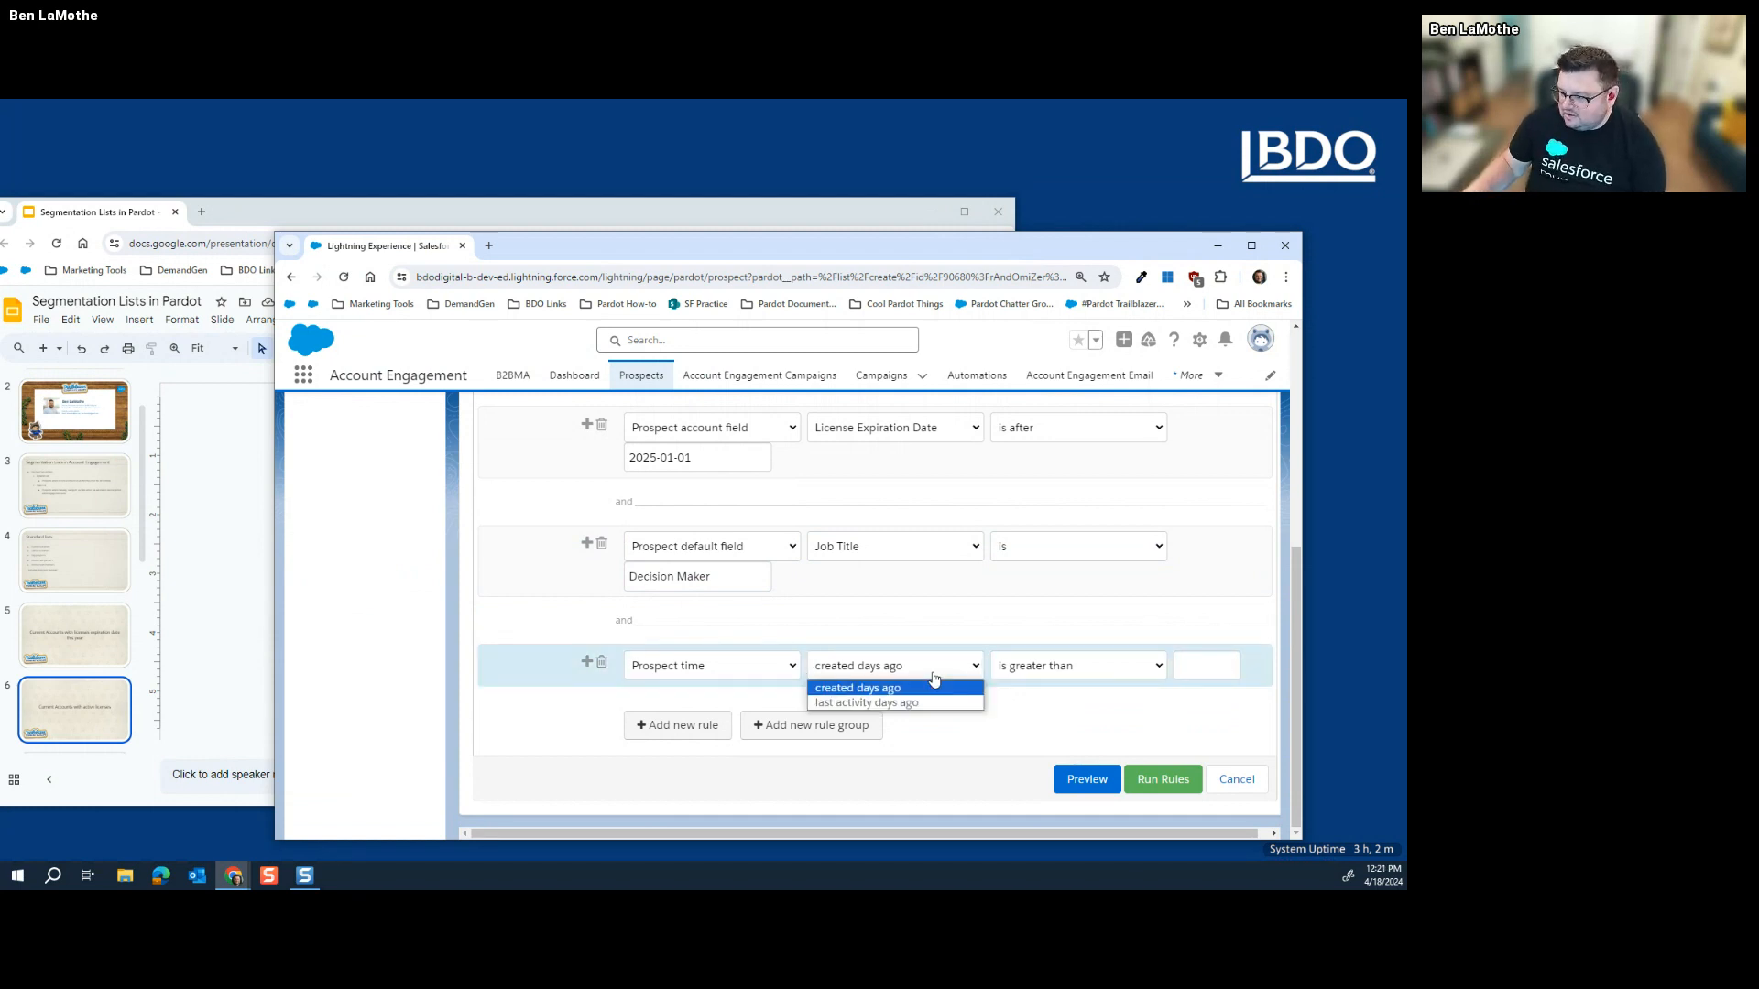
{"action": "left_click", "coordinate": [930, 685]}
{"action": "left_click", "coordinate": [1066, 669]}
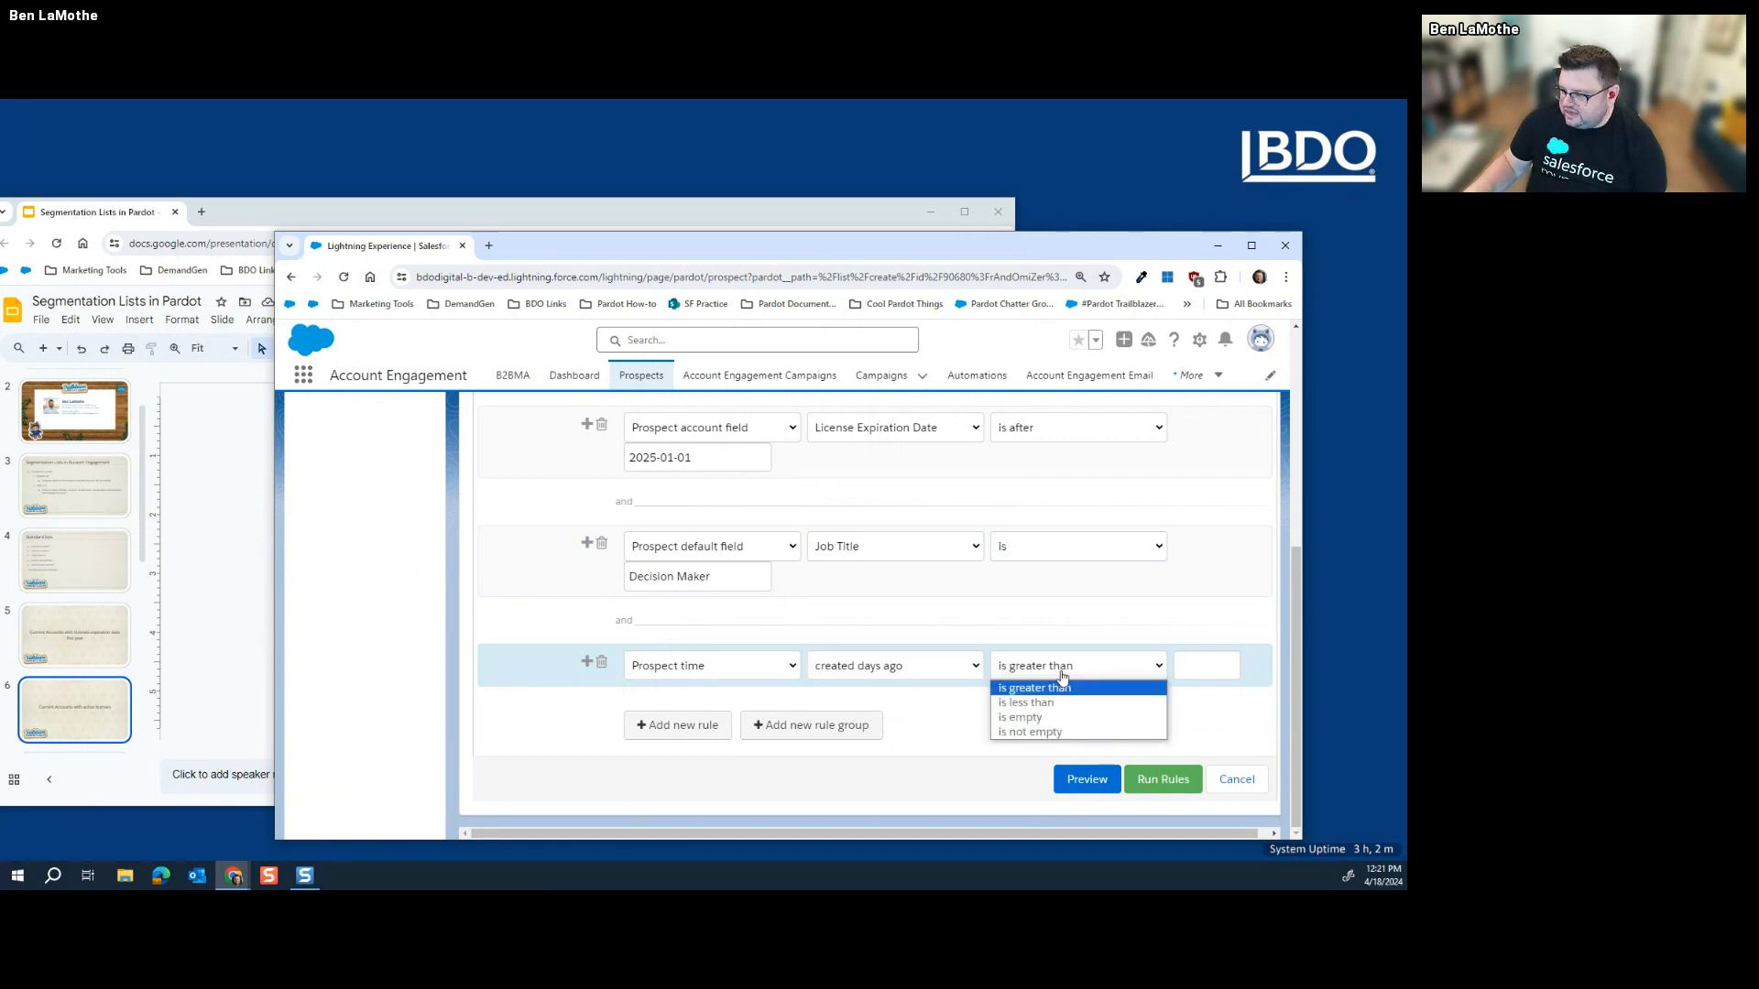
{"action": "left_click", "coordinate": [1179, 662]}
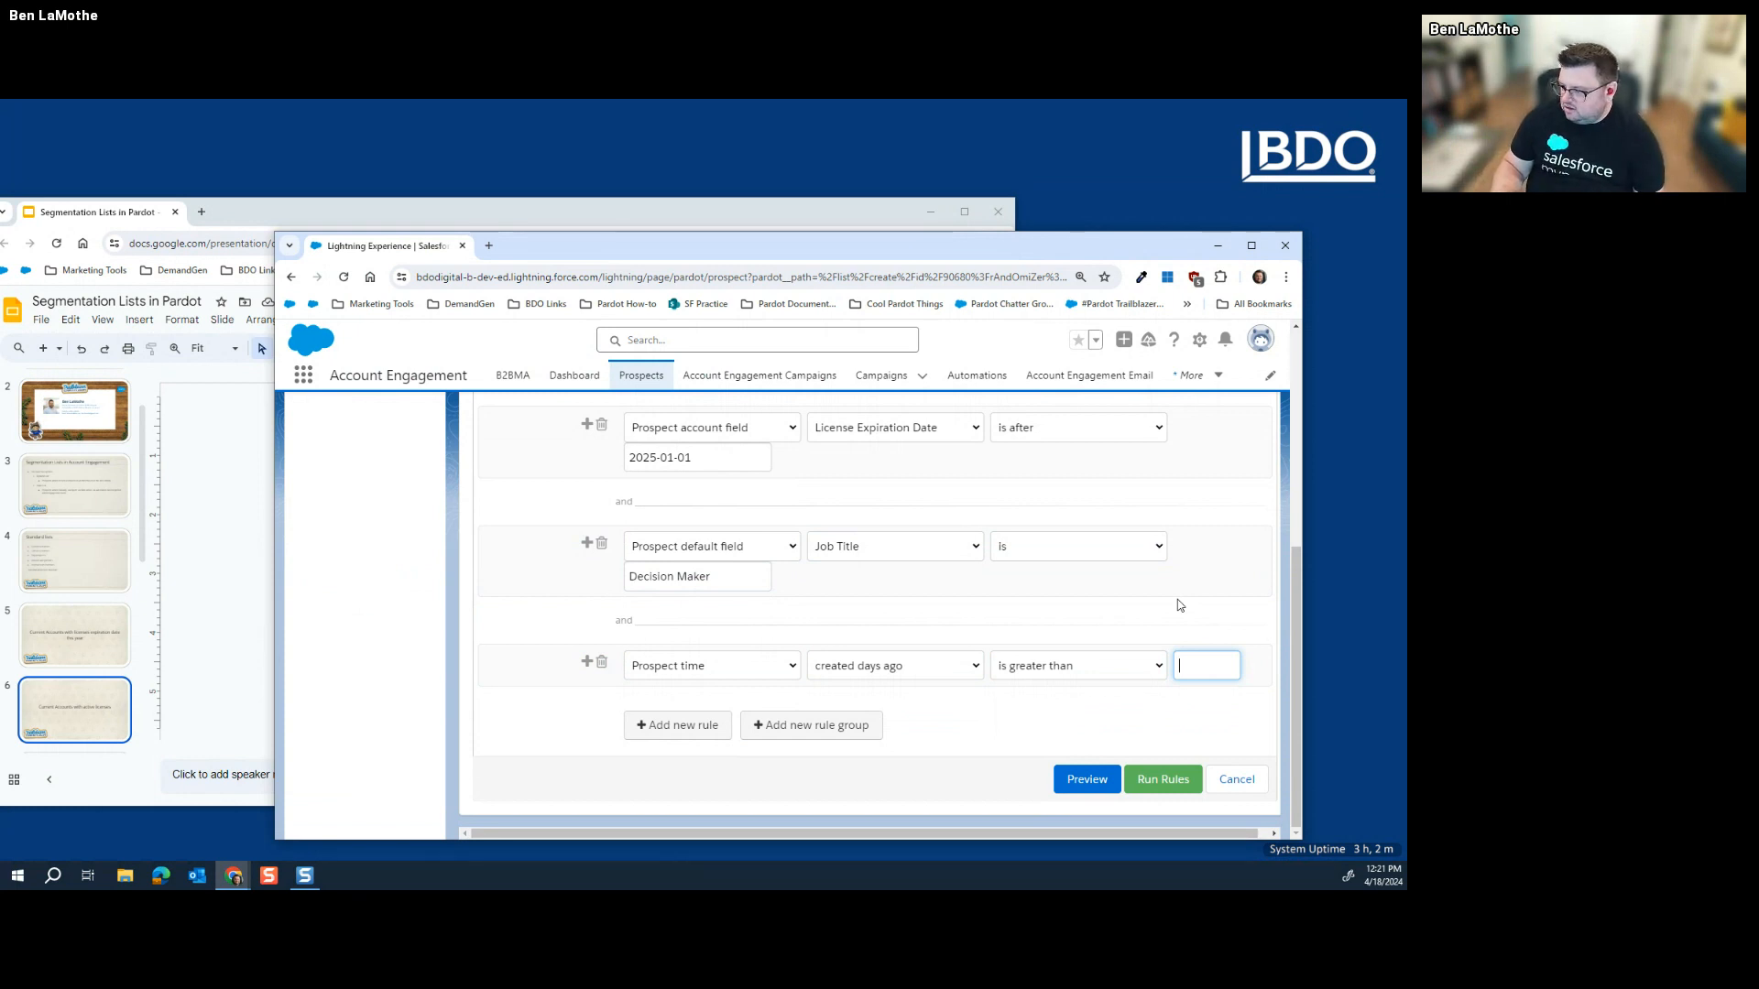
{"action": "type", "text": "500"}
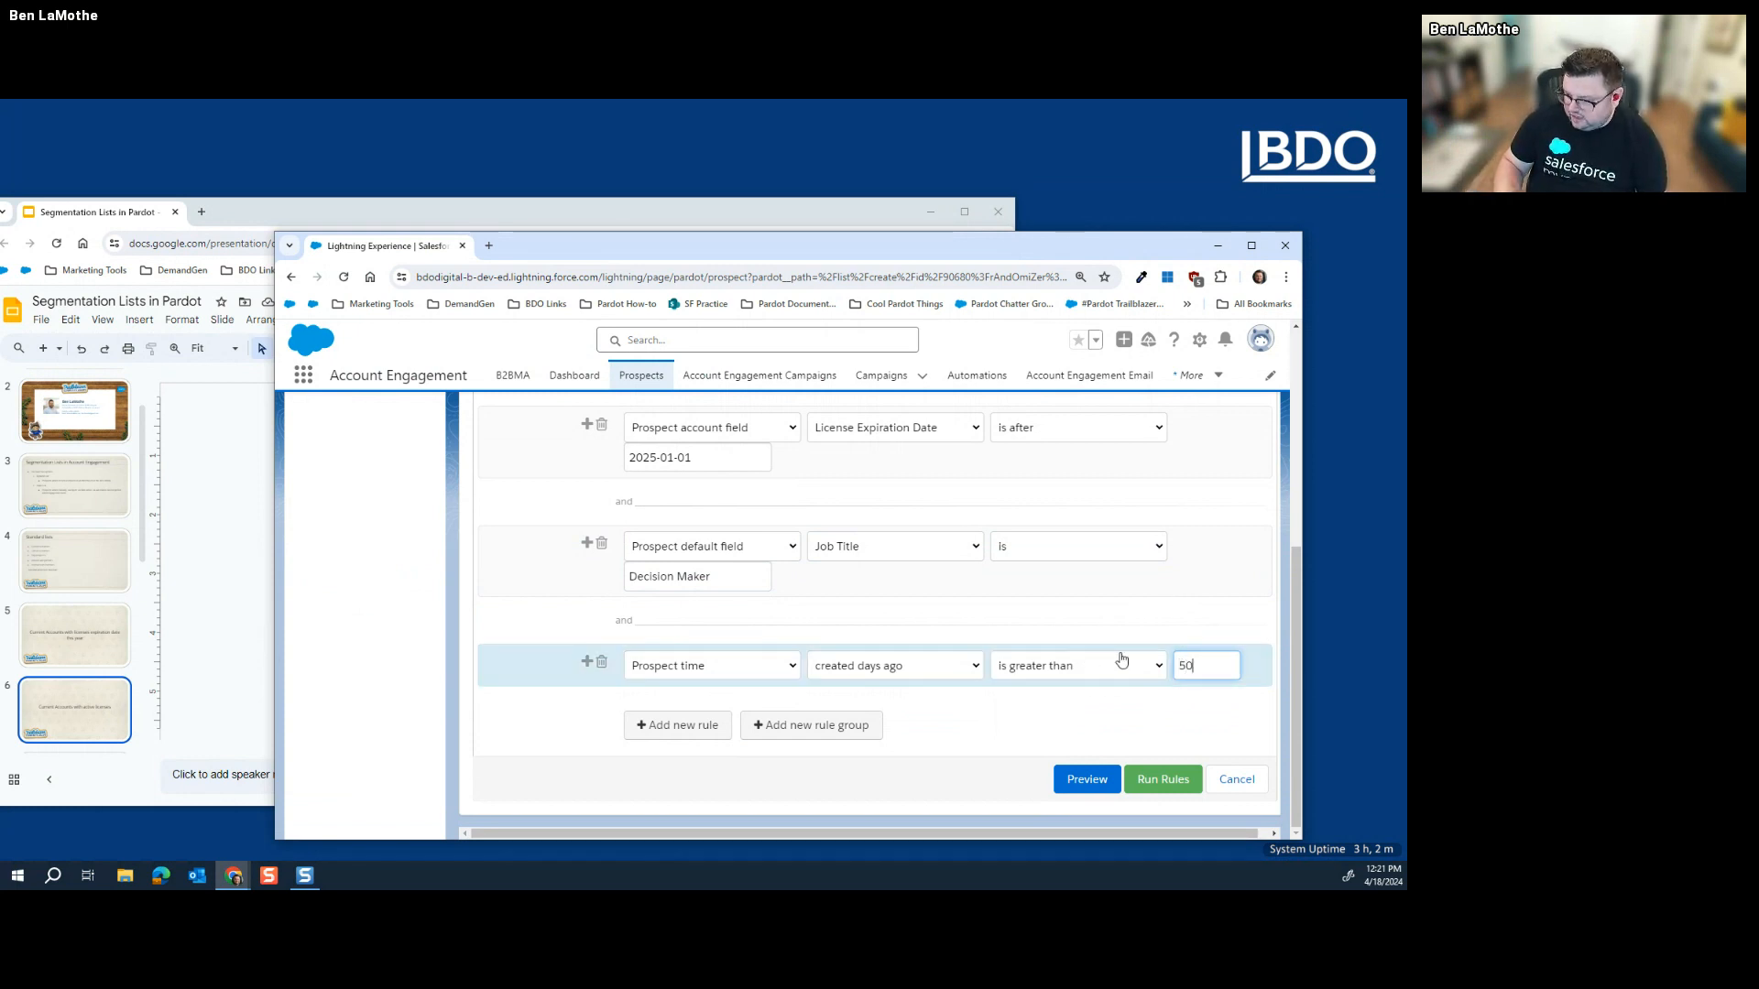
{"action": "left_click", "coordinate": [984, 721]}
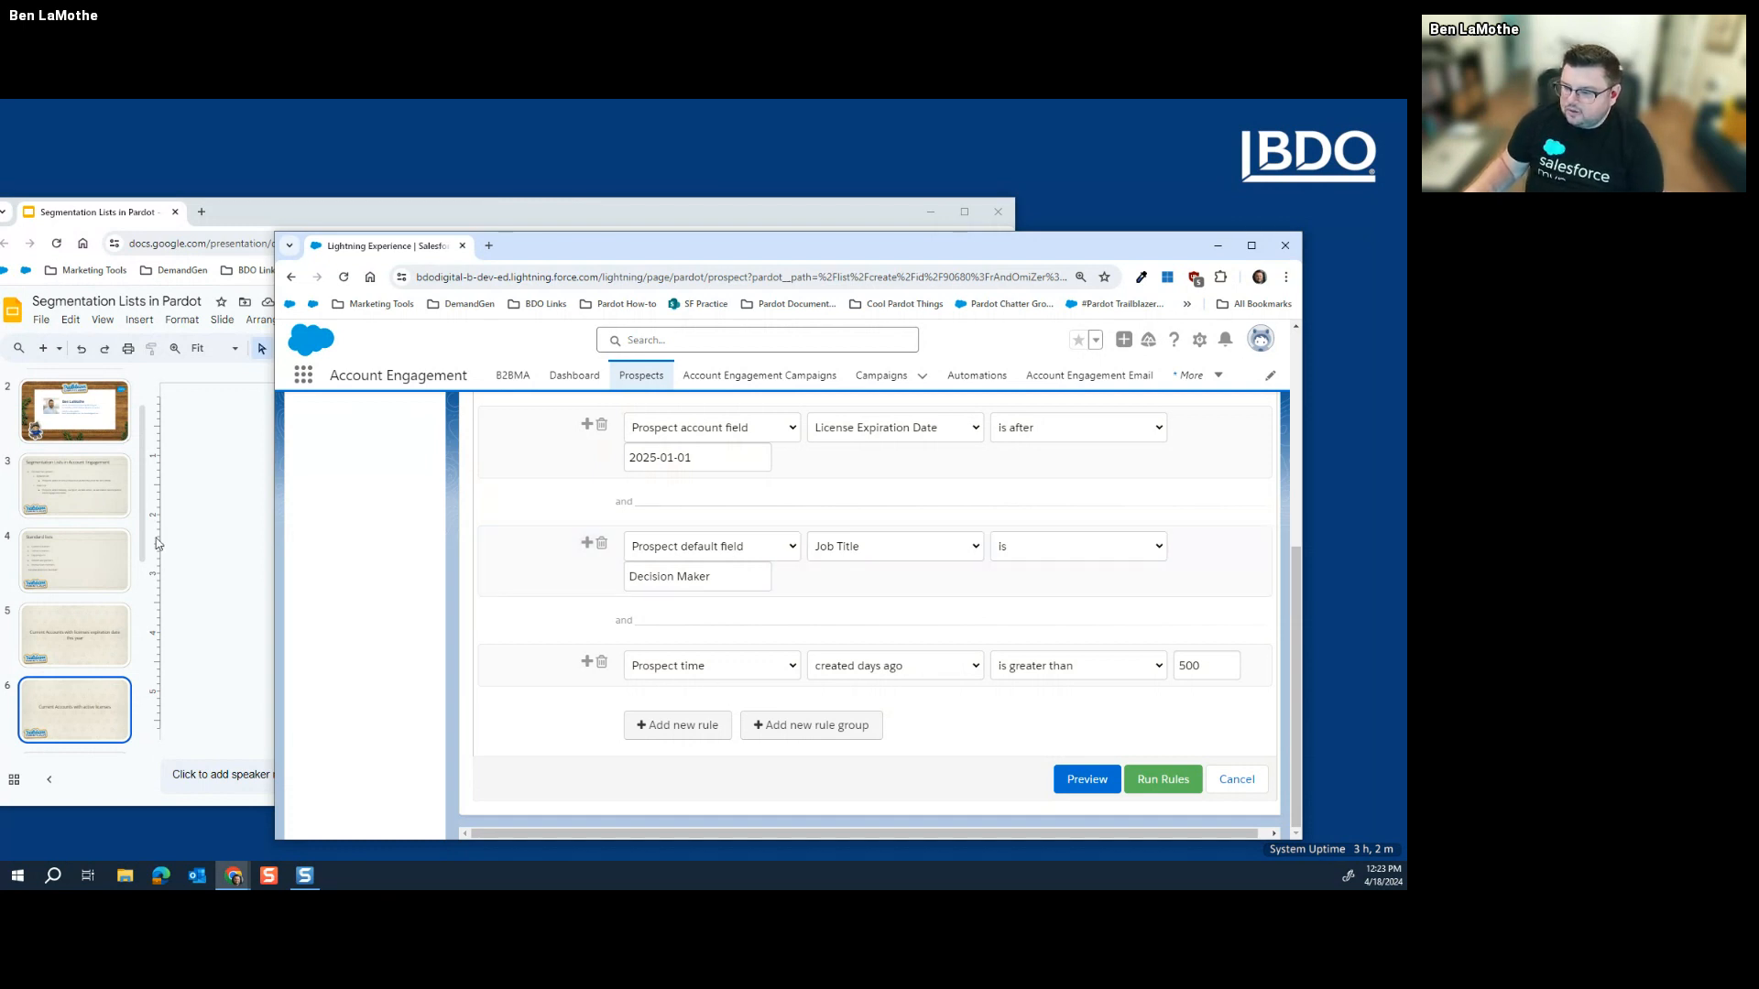
Step: Compare the active licenses slide with the Active License rule and the first License Expiration Date rule in the dynamic list
{"action": "left_click", "coordinate": [67, 694]}
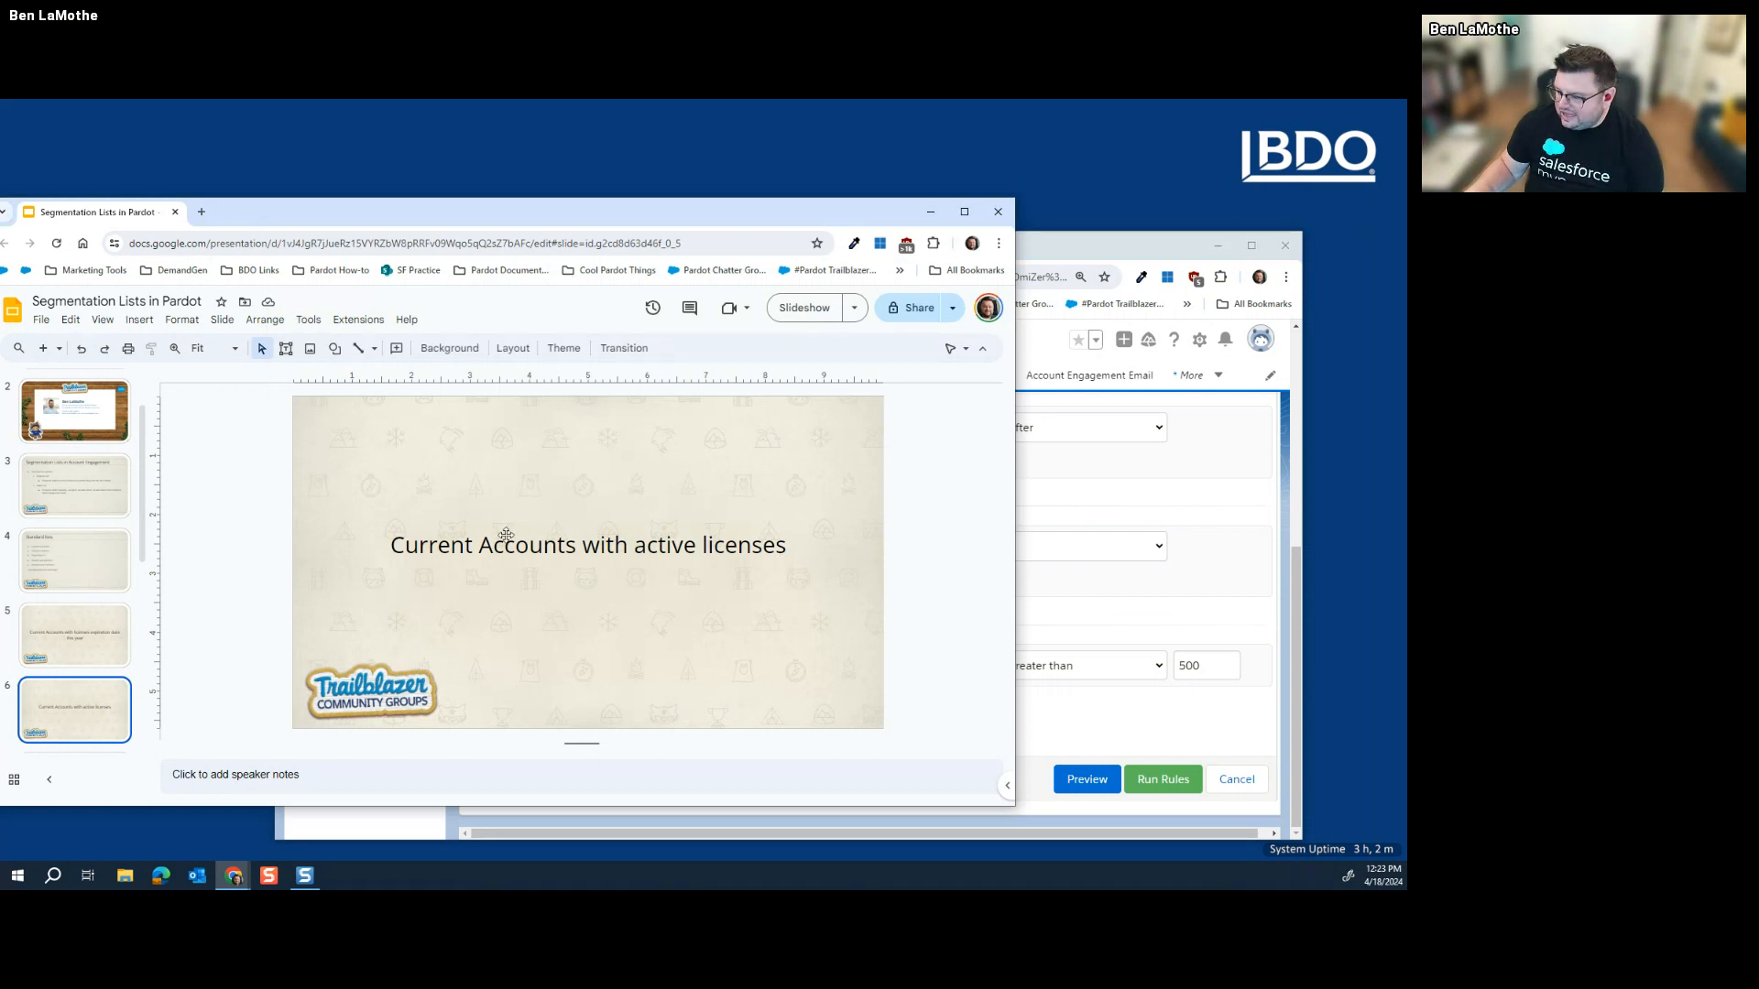
{"action": "left_click", "coordinate": [1191, 587]}
{"action": "scroll", "coordinate": [898, 593], "scroll_direction": "up", "scroll_amount": 1}
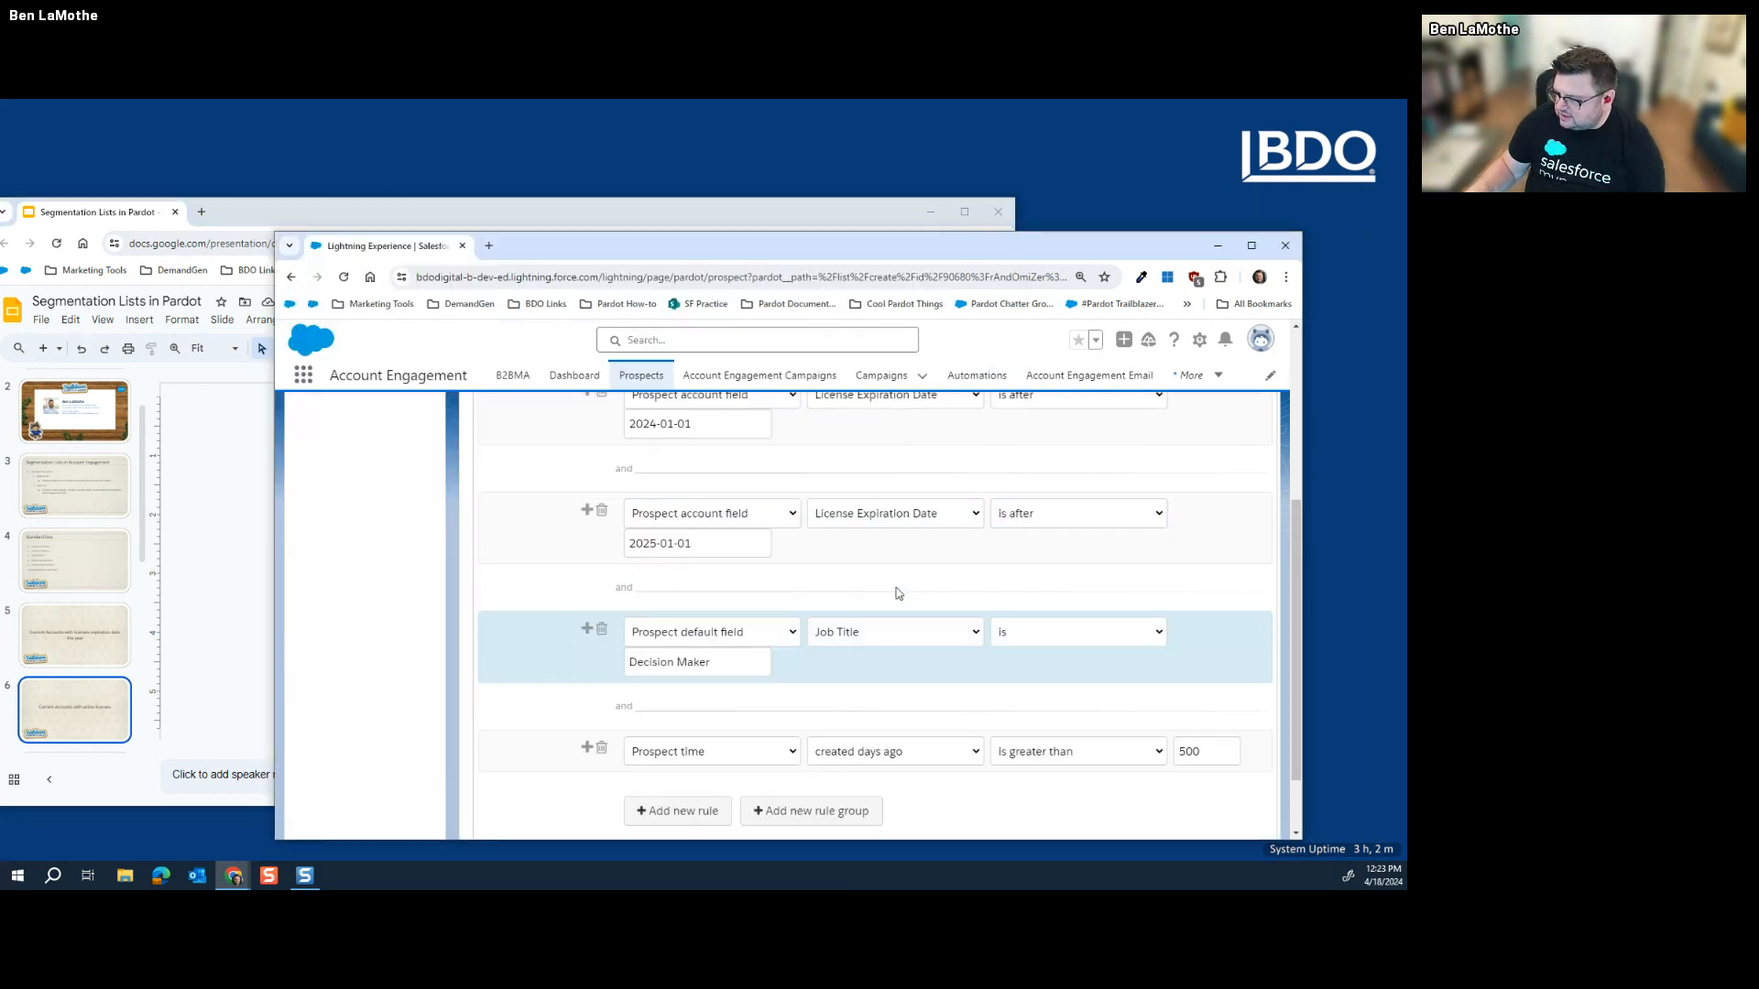
{"action": "scroll", "coordinate": [897, 593], "scroll_direction": "up", "scroll_amount": 4}
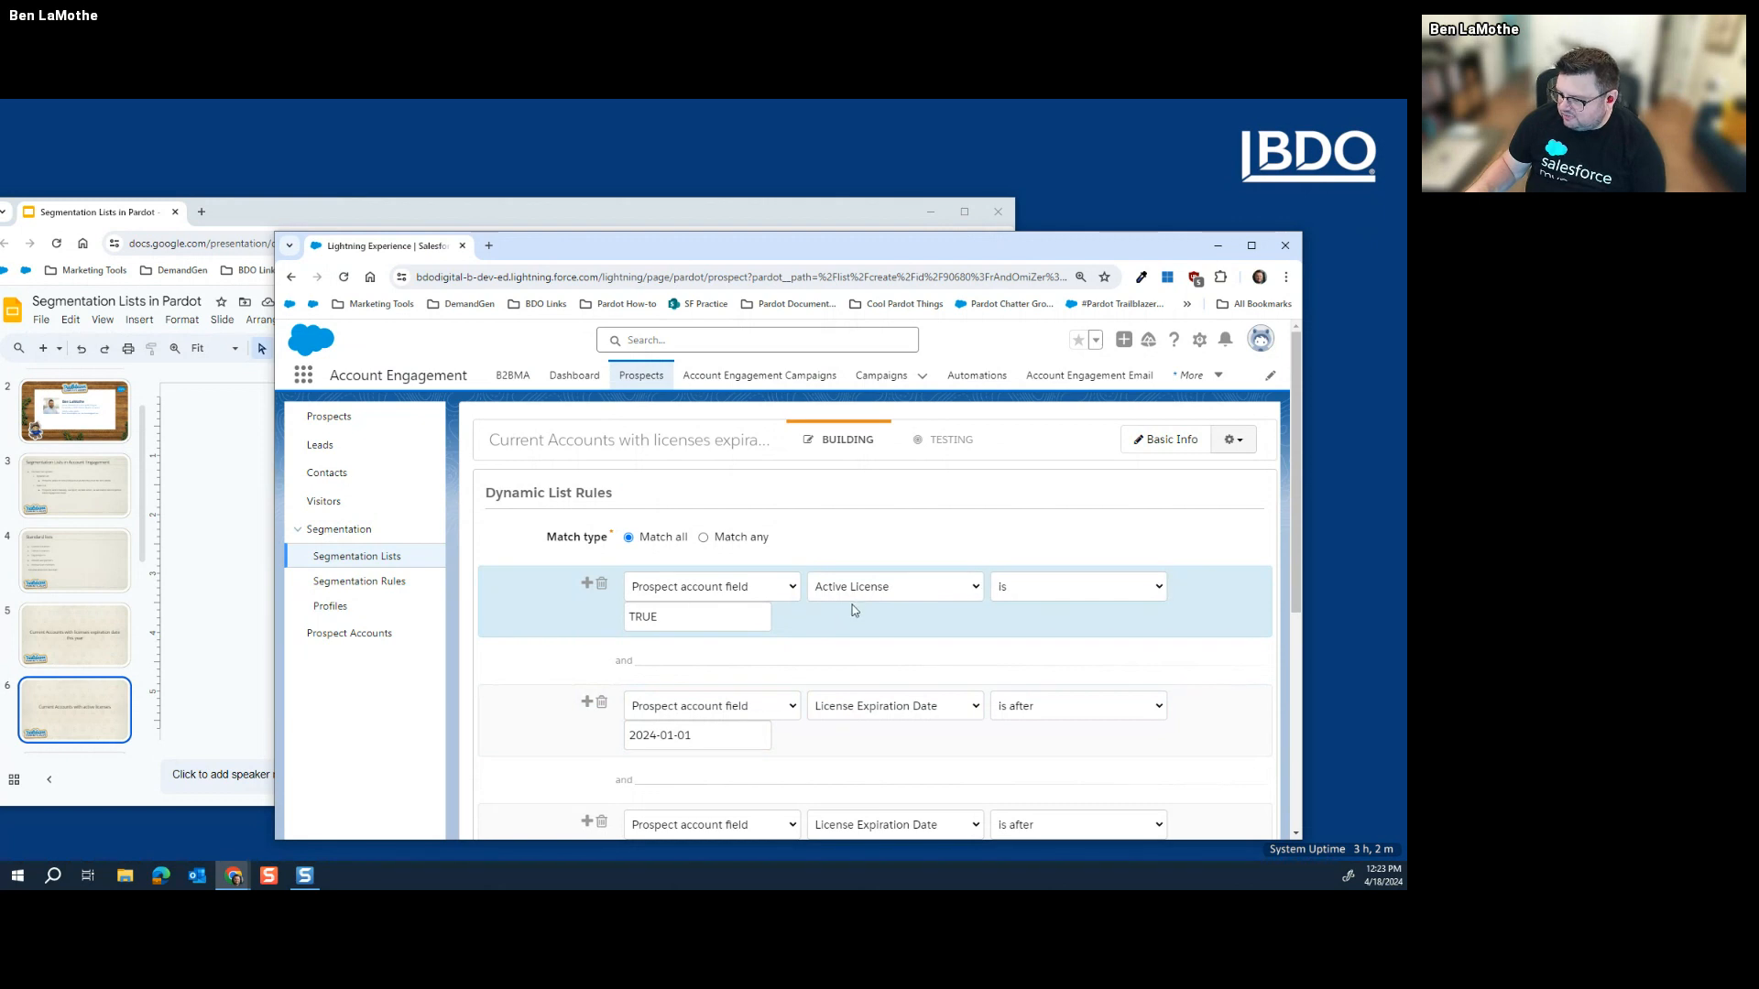
{"action": "left_click", "coordinate": [859, 594]}
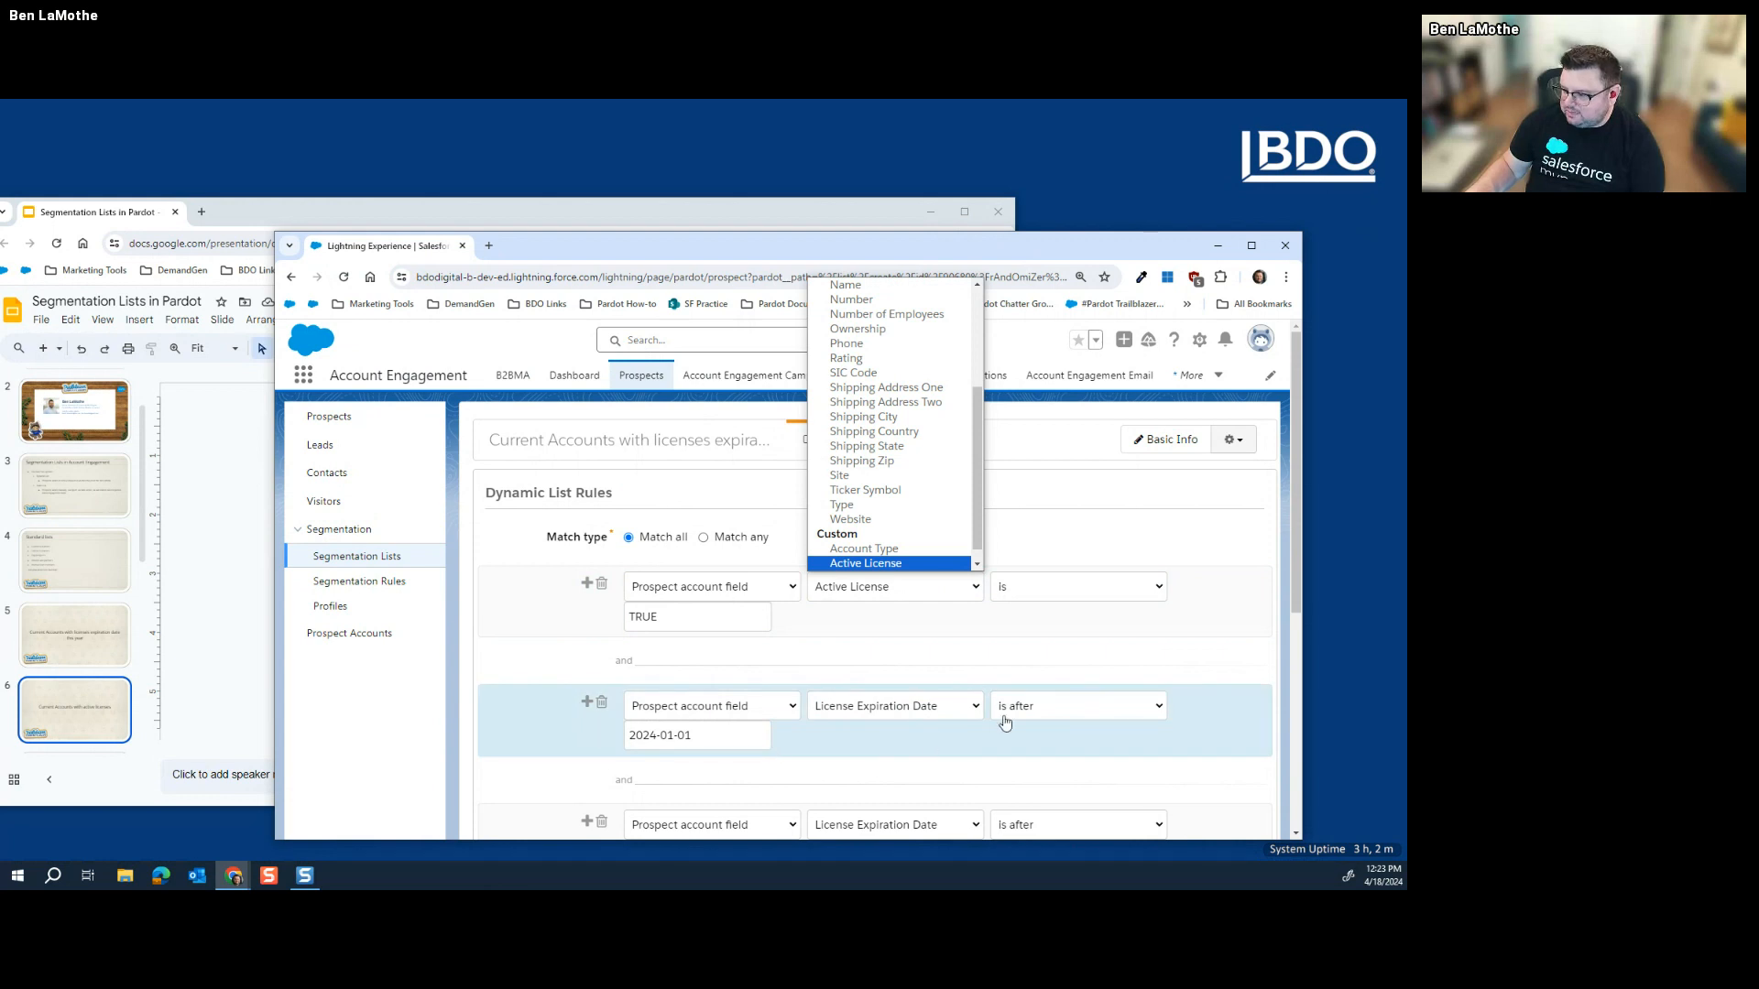
{"action": "left_click", "coordinate": [744, 607]}
{"action": "left_click", "coordinate": [747, 737]}
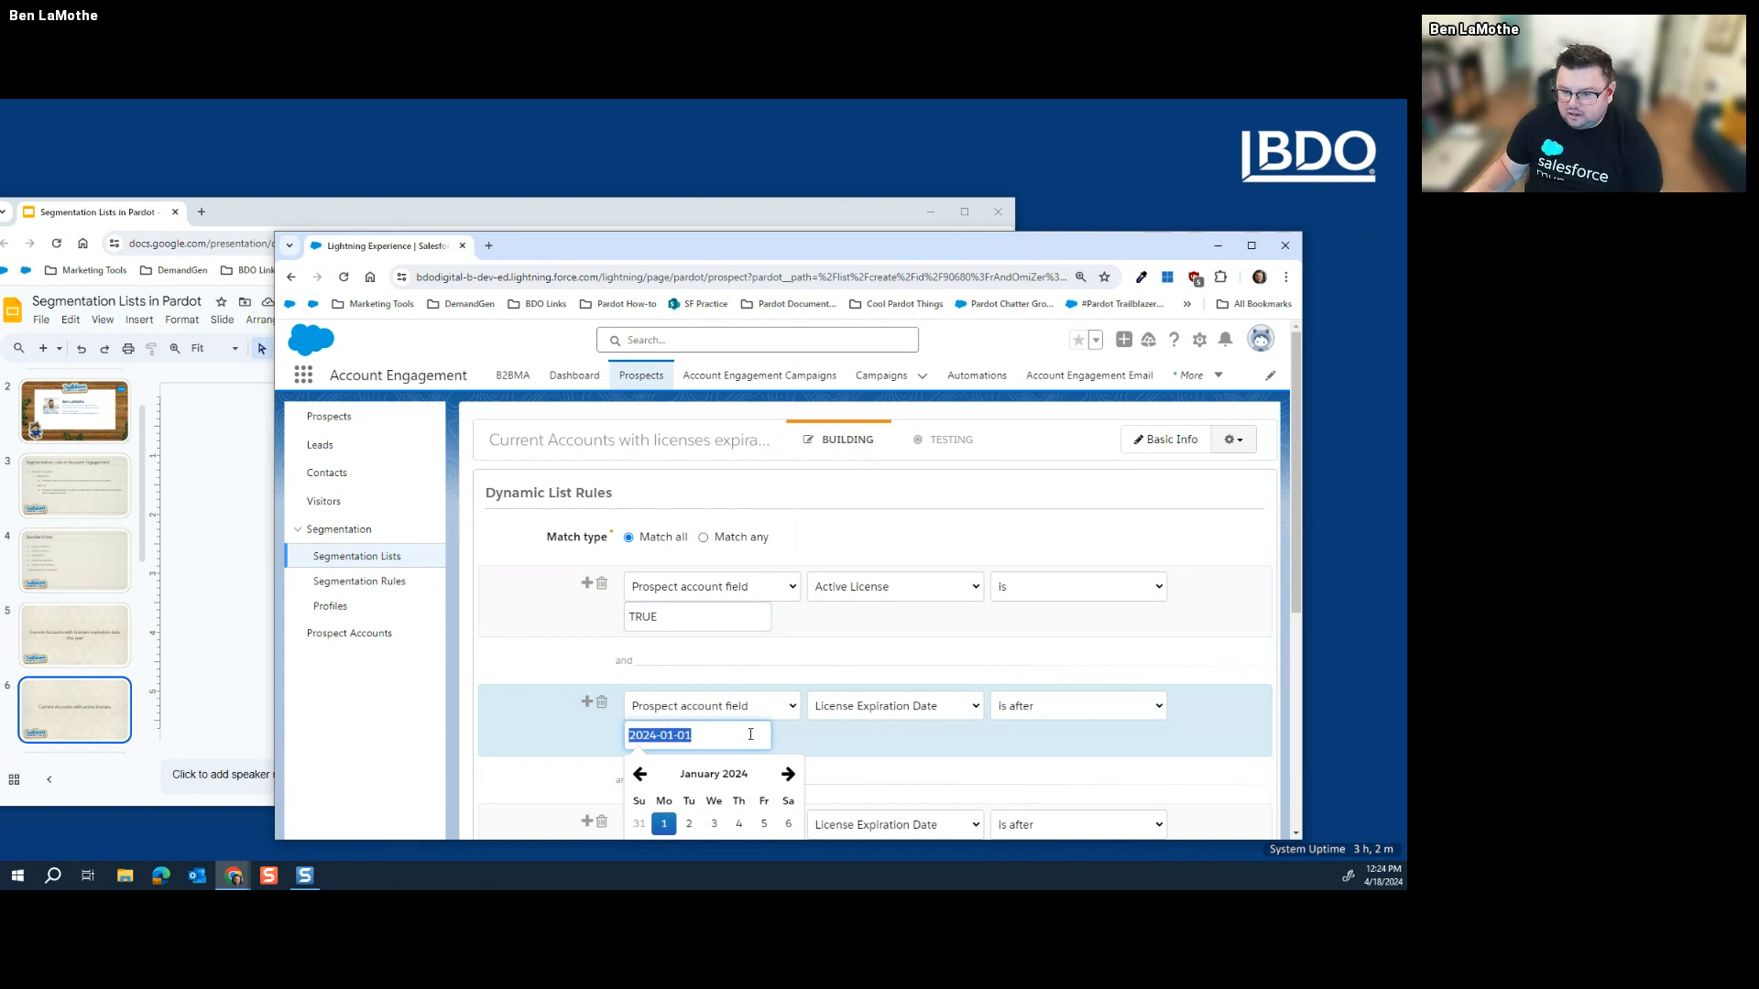
{"action": "scroll", "coordinate": [750, 735], "scroll_direction": "down", "scroll_amount": 2}
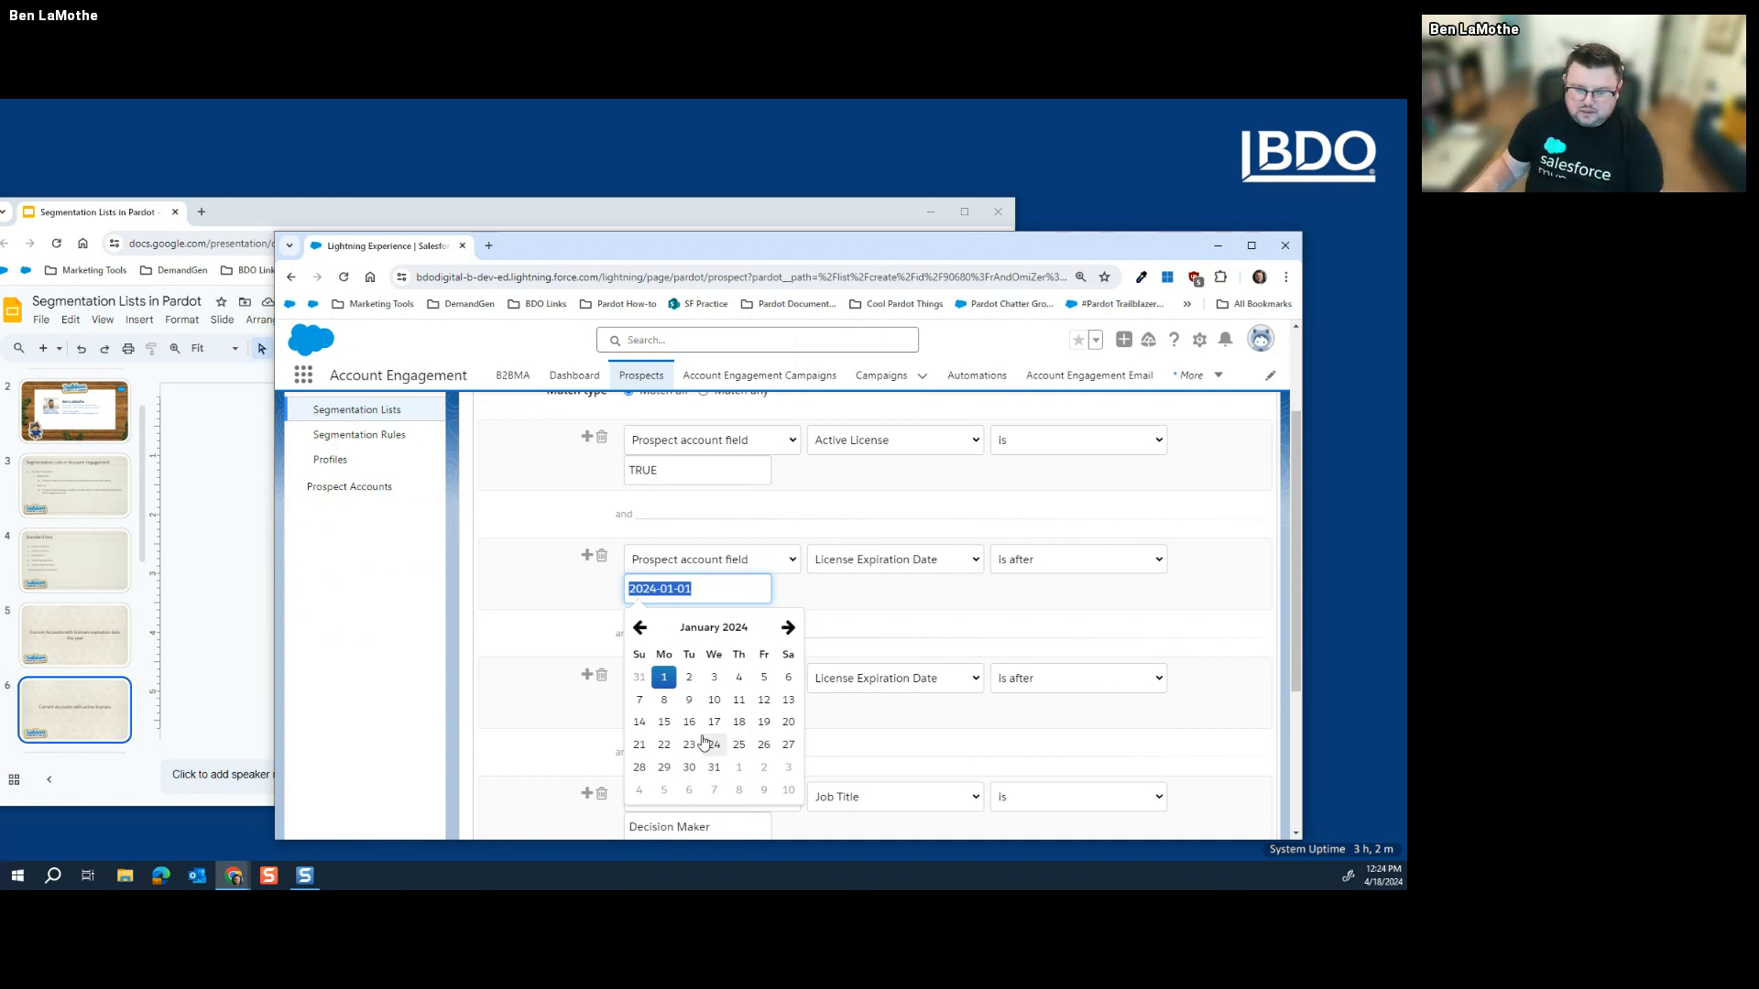
{"action": "left_click", "coordinate": [996, 619]}
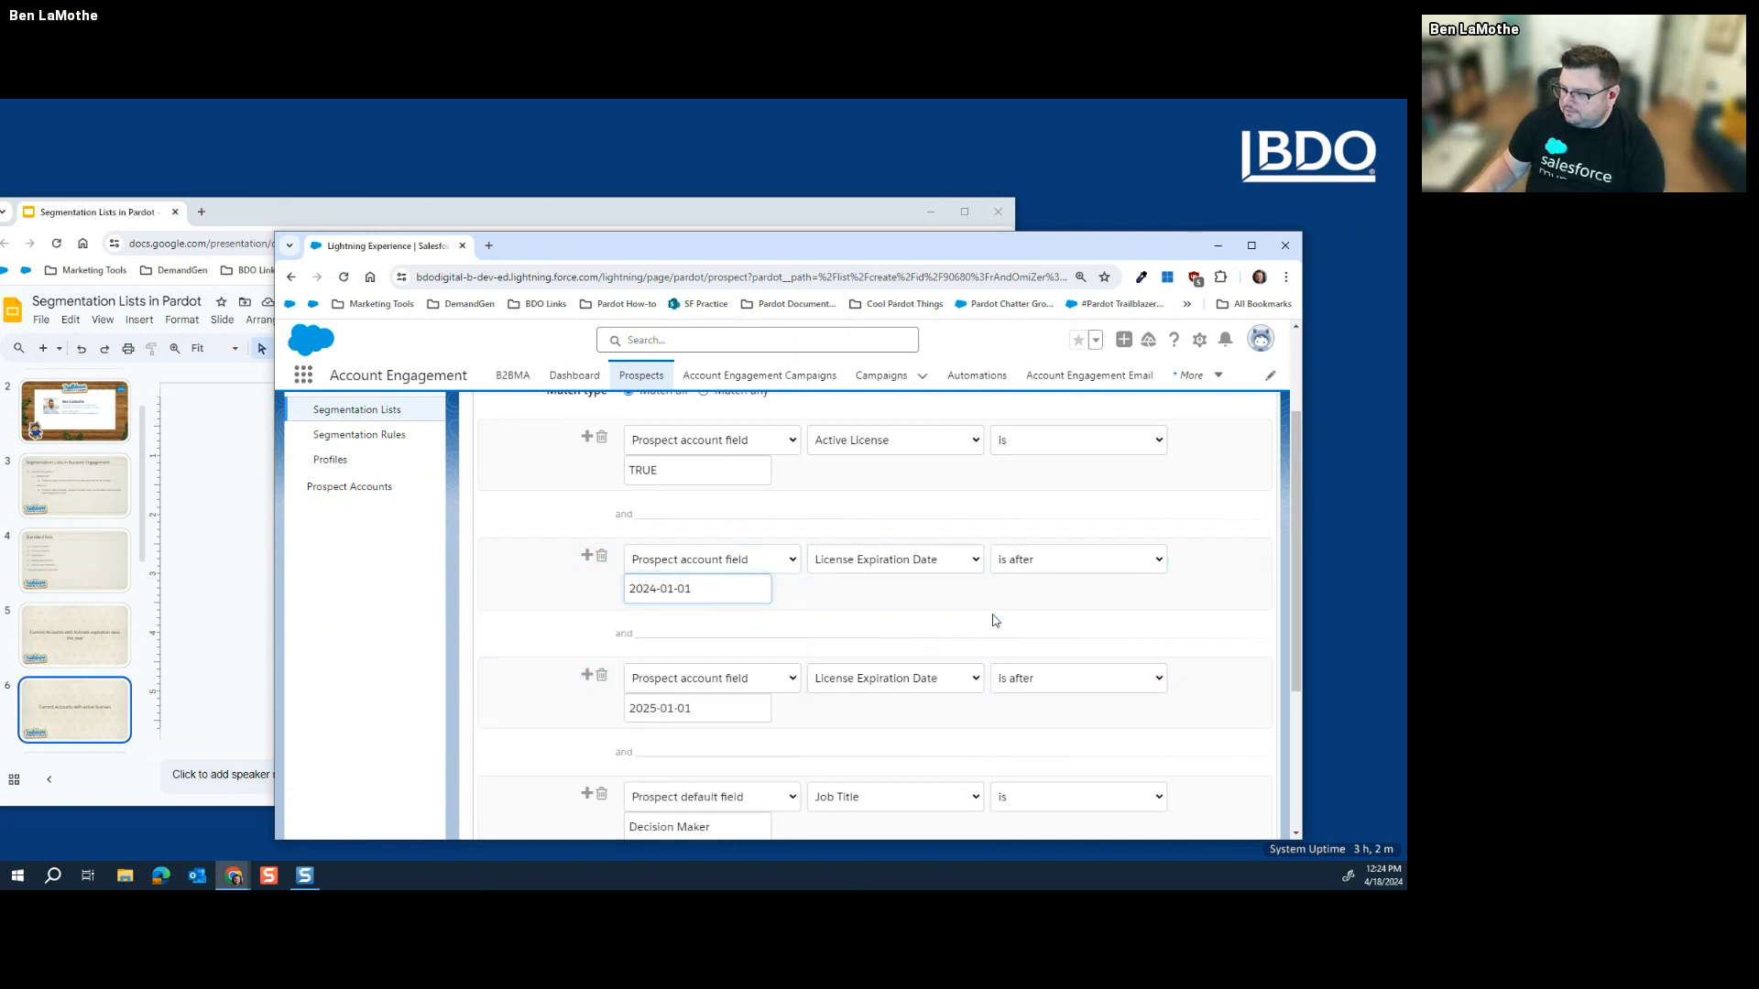
Step: Switch to the Google Slides deck and display the slide on contacts of accounts with active licenses by job title / role
{"action": "left_click", "coordinate": [99, 696]}
{"action": "scroll", "coordinate": [91, 686], "scroll_direction": "down", "scroll_amount": 2}
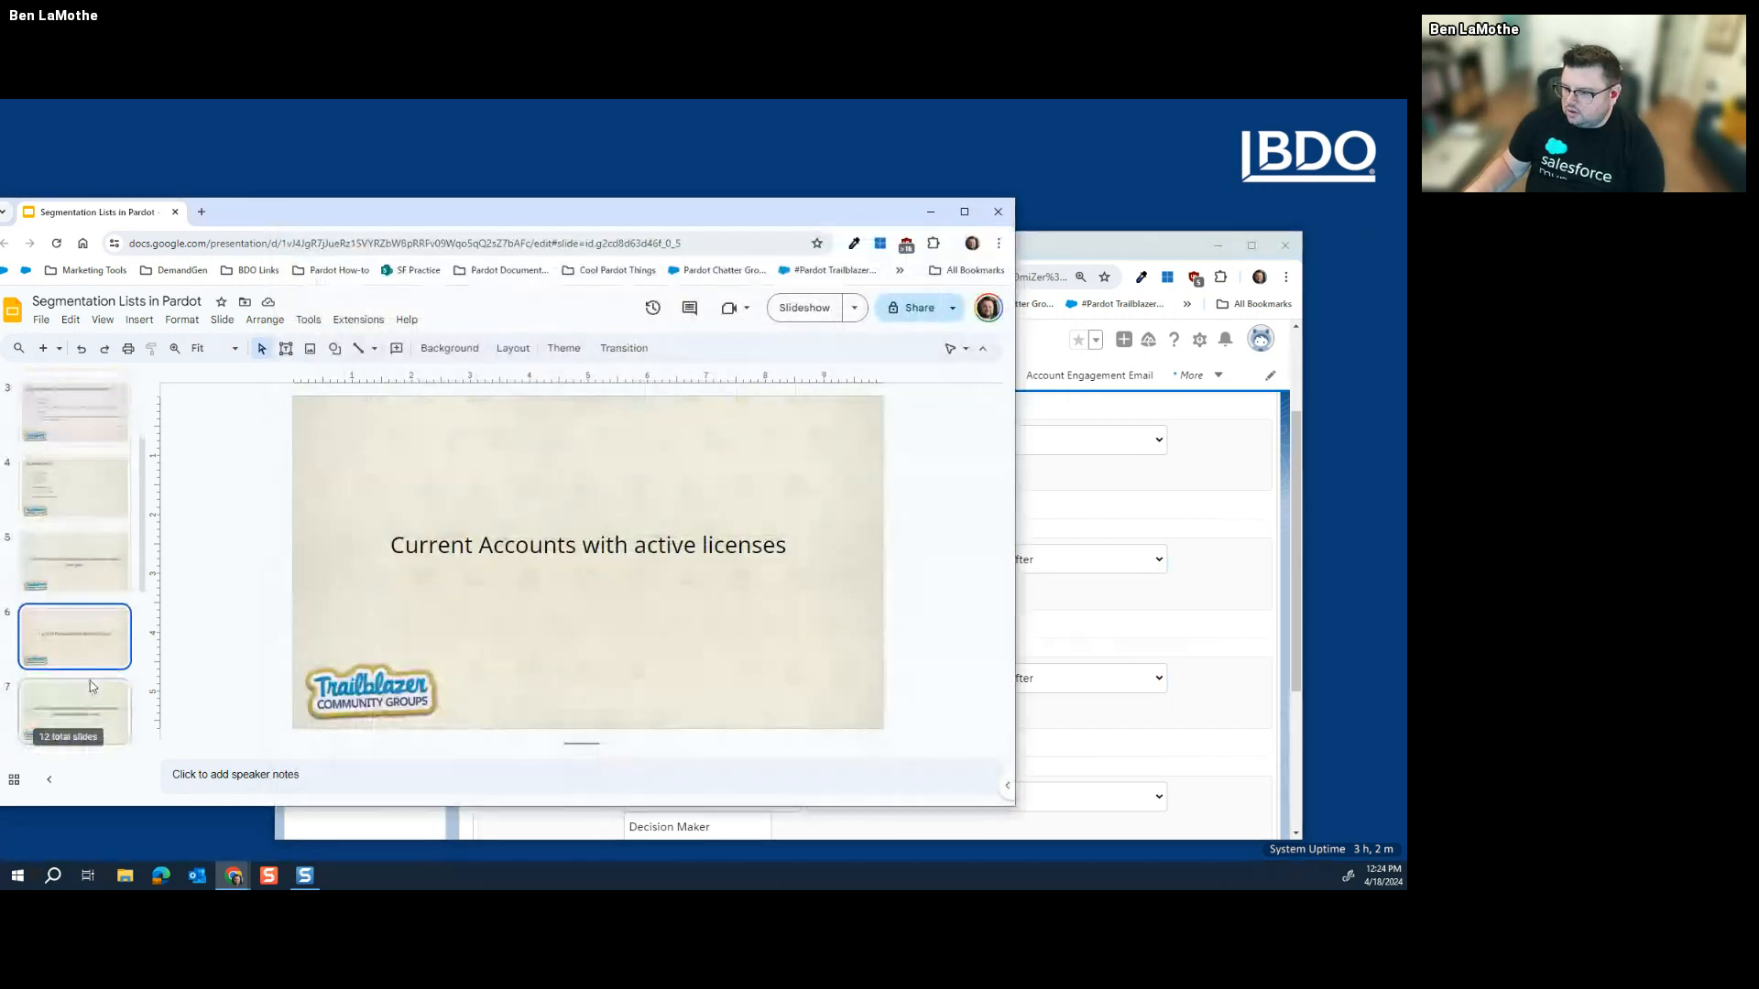
{"action": "left_click", "coordinate": [90, 685]}
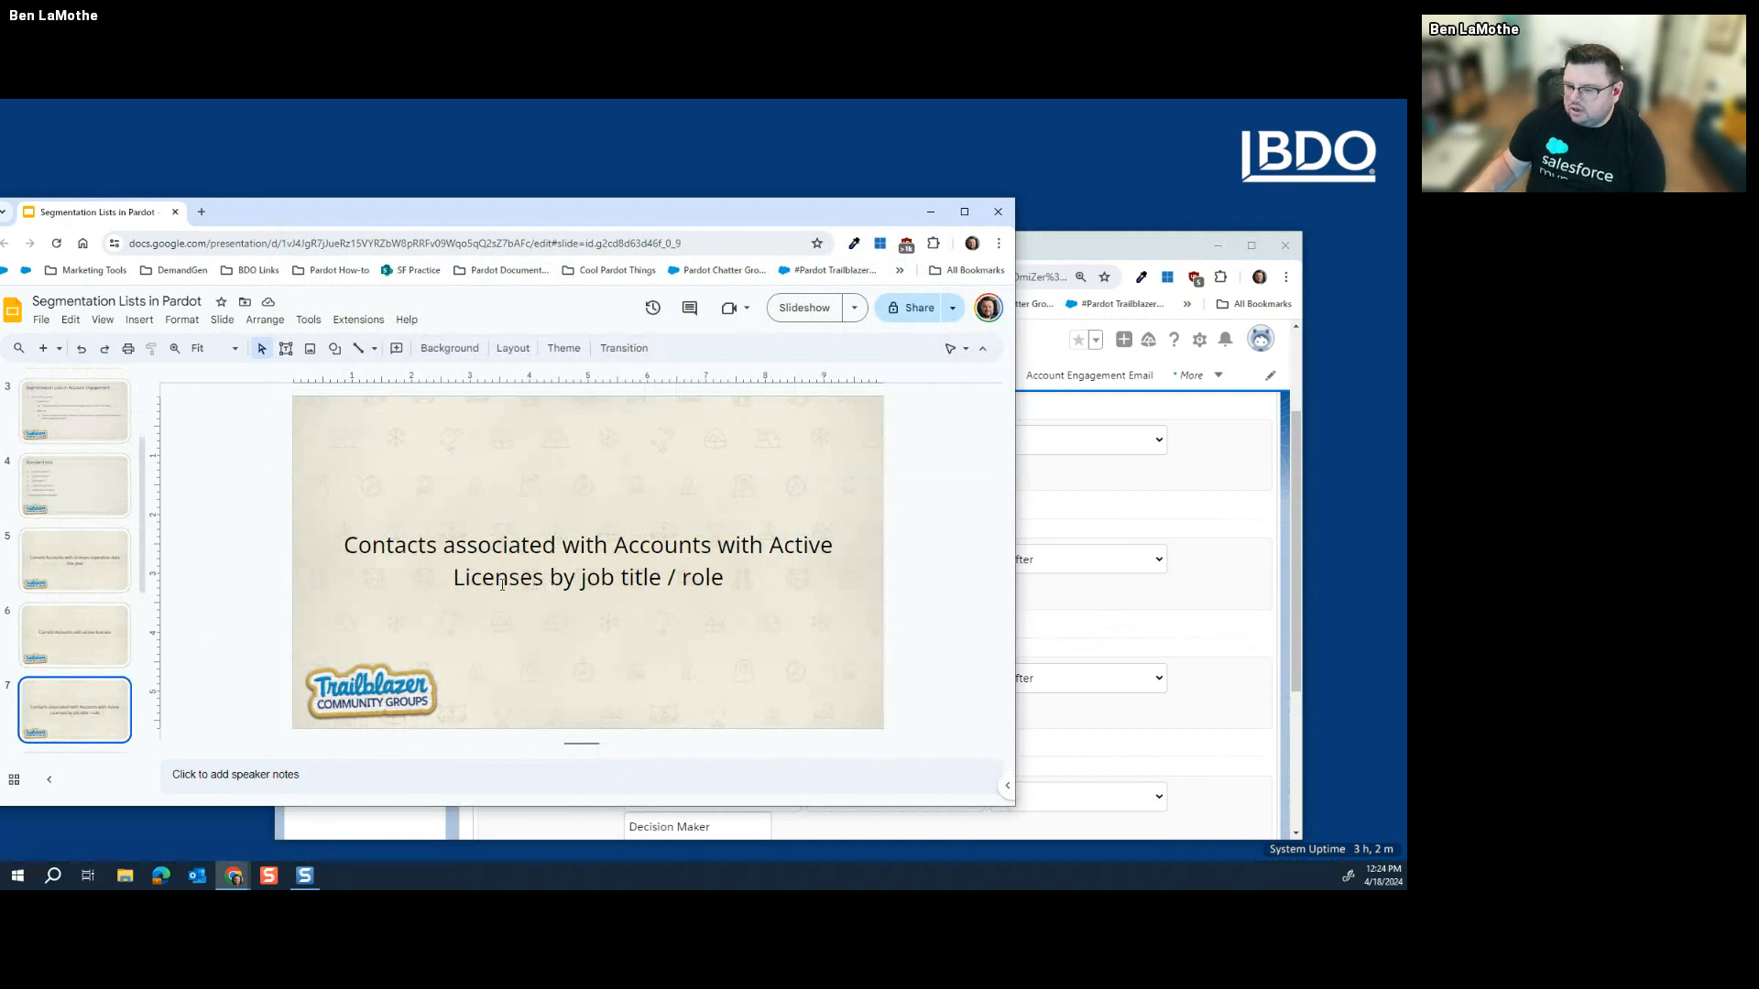
Step: Return to Account Engagement and review the dynamic list's rules, particularly the Job Title rule's value
{"action": "left_click", "coordinate": [1163, 505]}
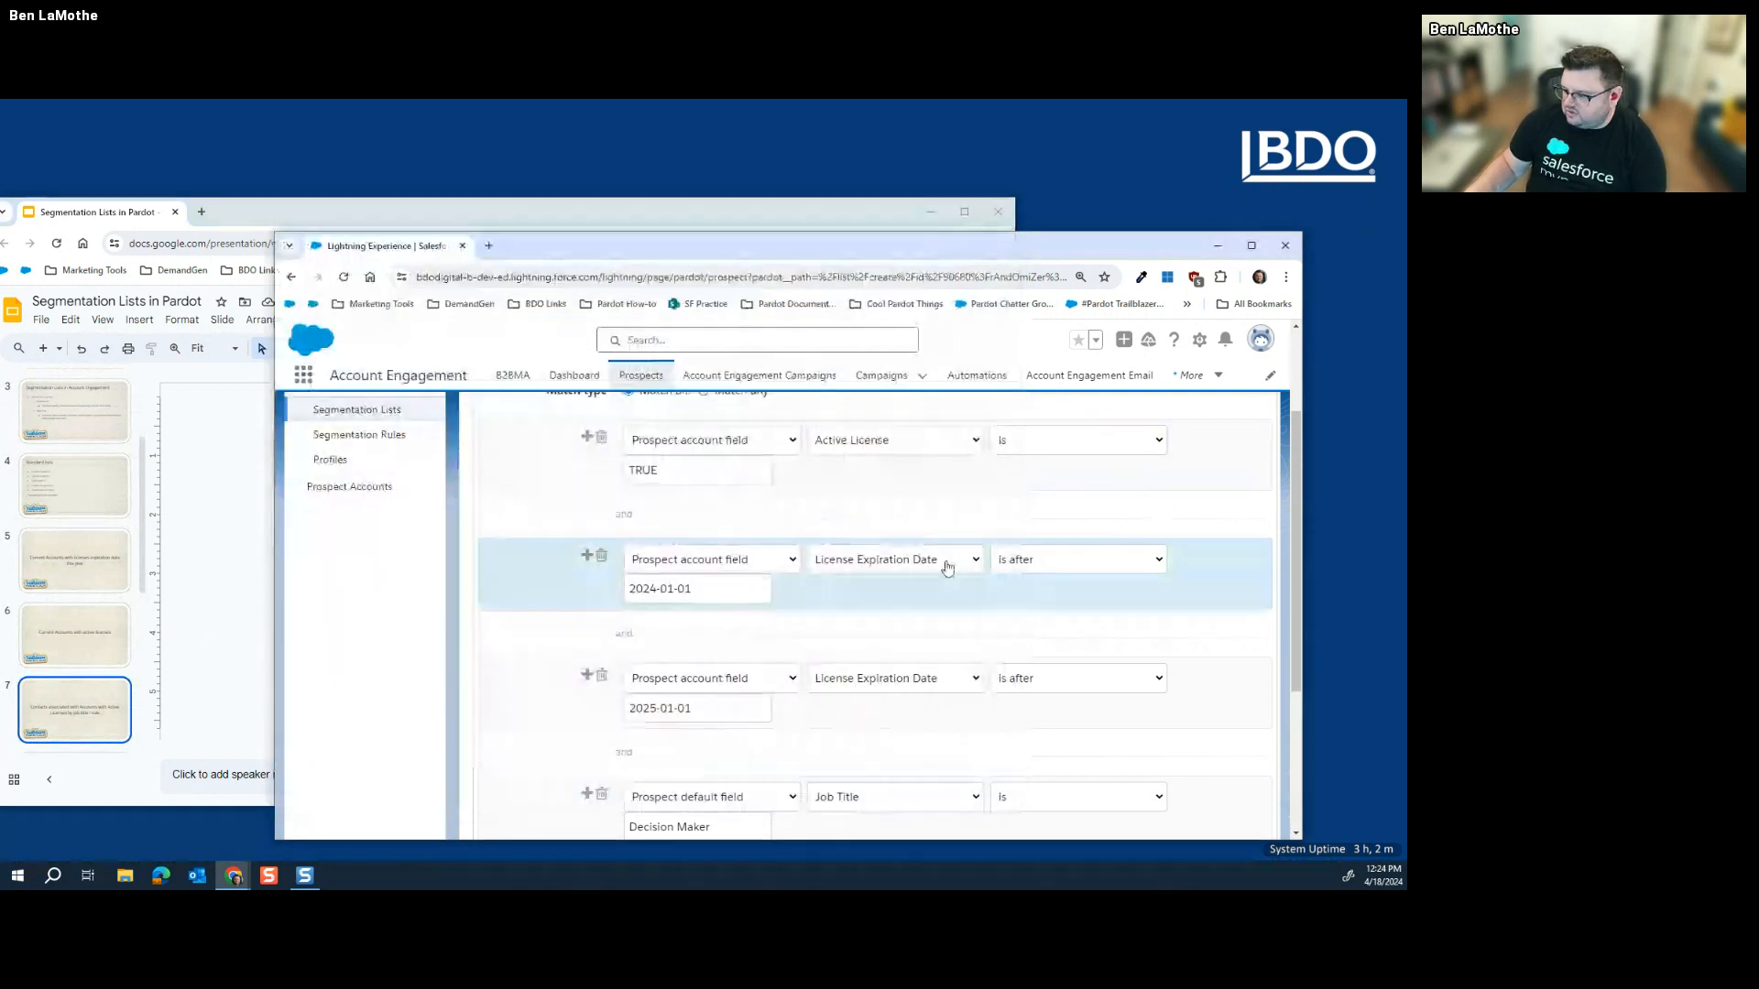
{"action": "scroll", "coordinate": [913, 597], "scroll_direction": "down", "scroll_amount": 3}
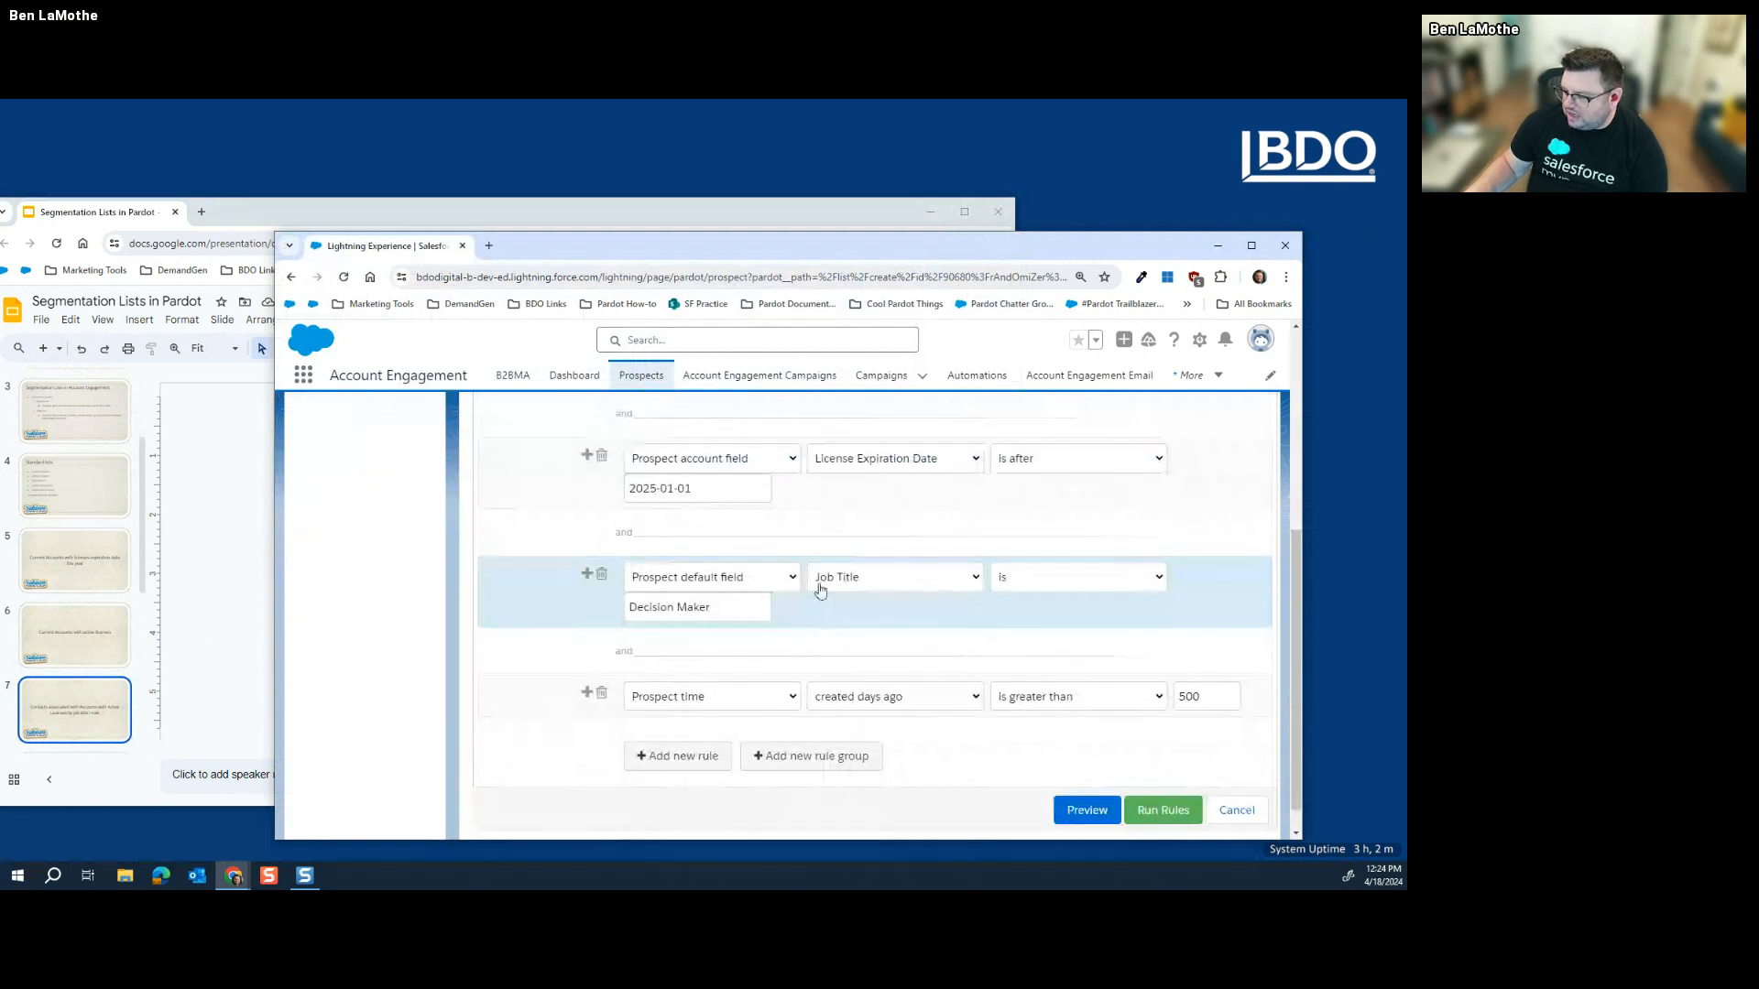
{"action": "scroll", "coordinate": [829, 653], "scroll_direction": "up", "scroll_amount": 4}
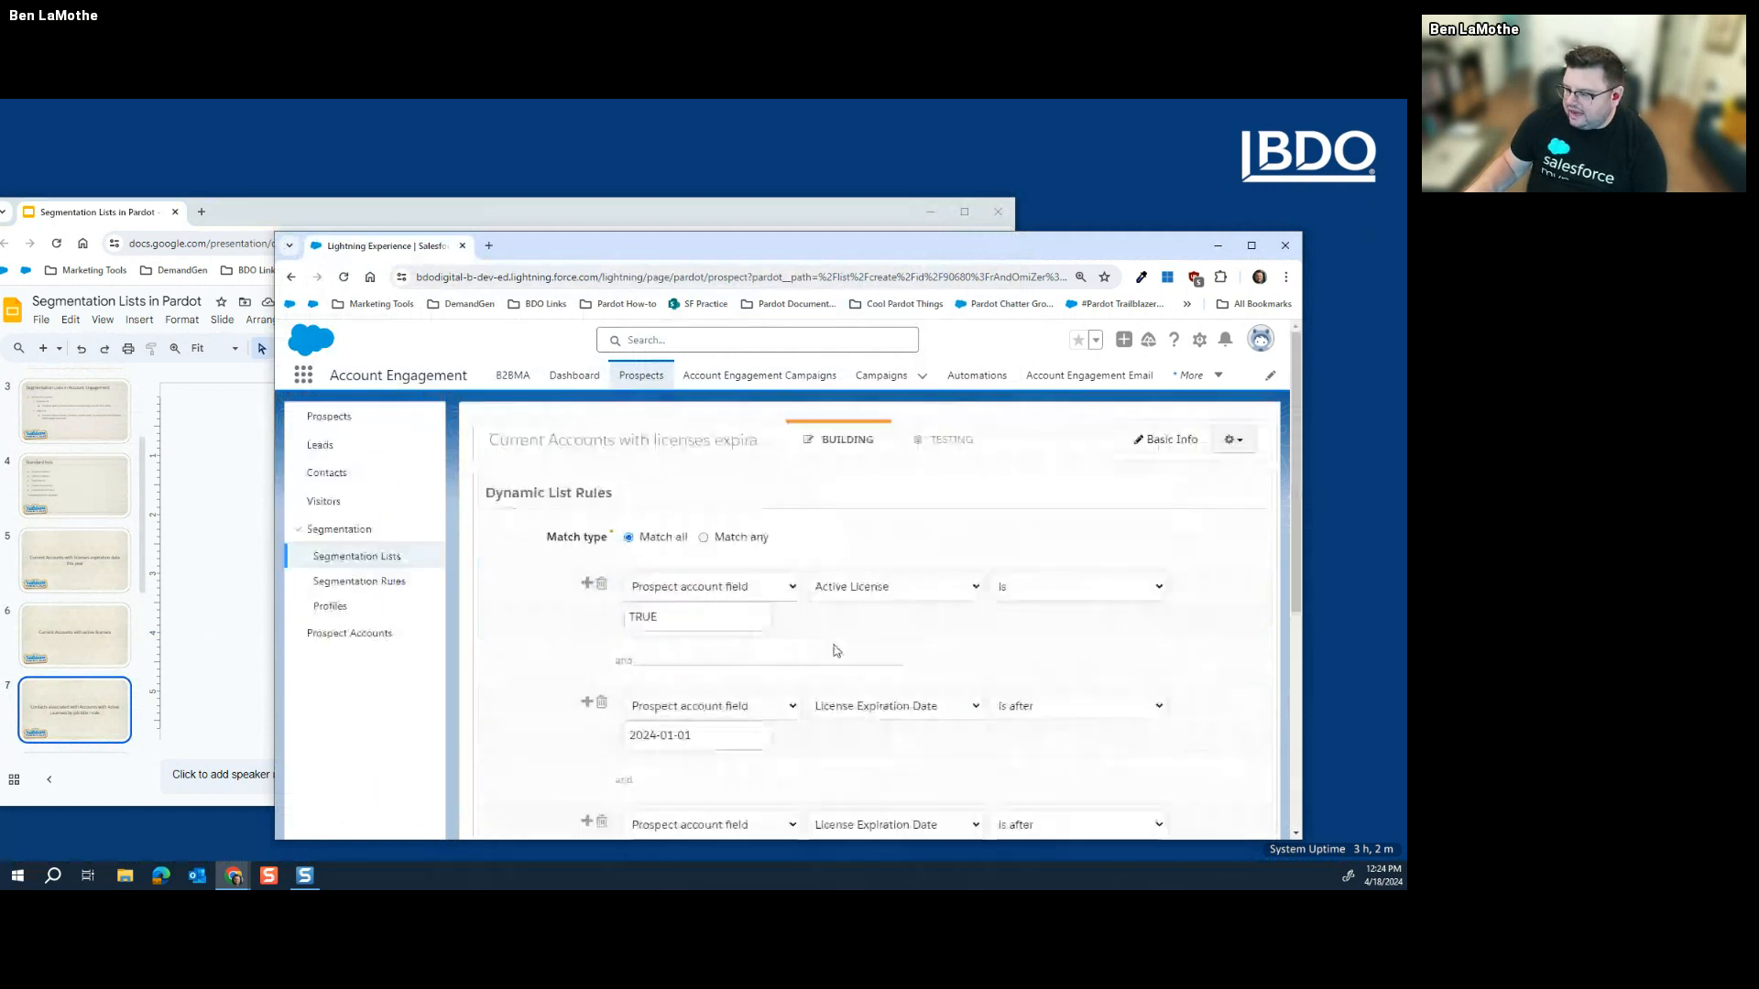
{"action": "scroll", "coordinate": [834, 651], "scroll_direction": "down", "scroll_amount": 4}
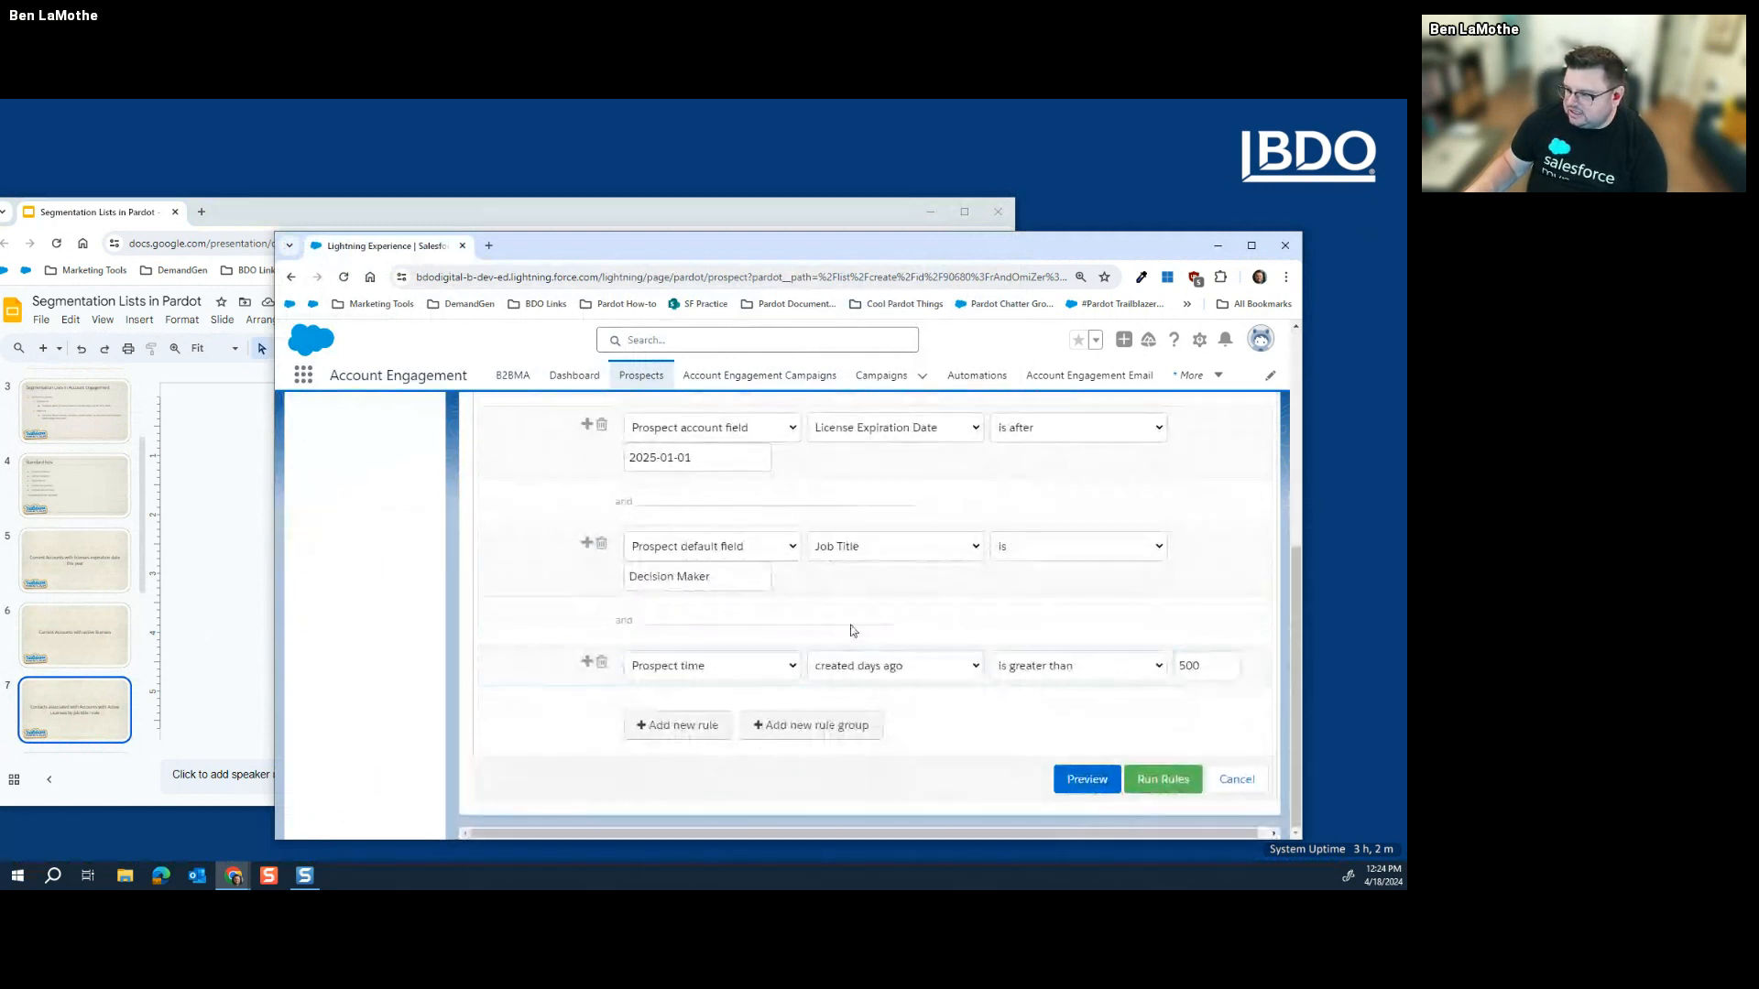
{"action": "triple_click", "coordinate": [743, 582]}
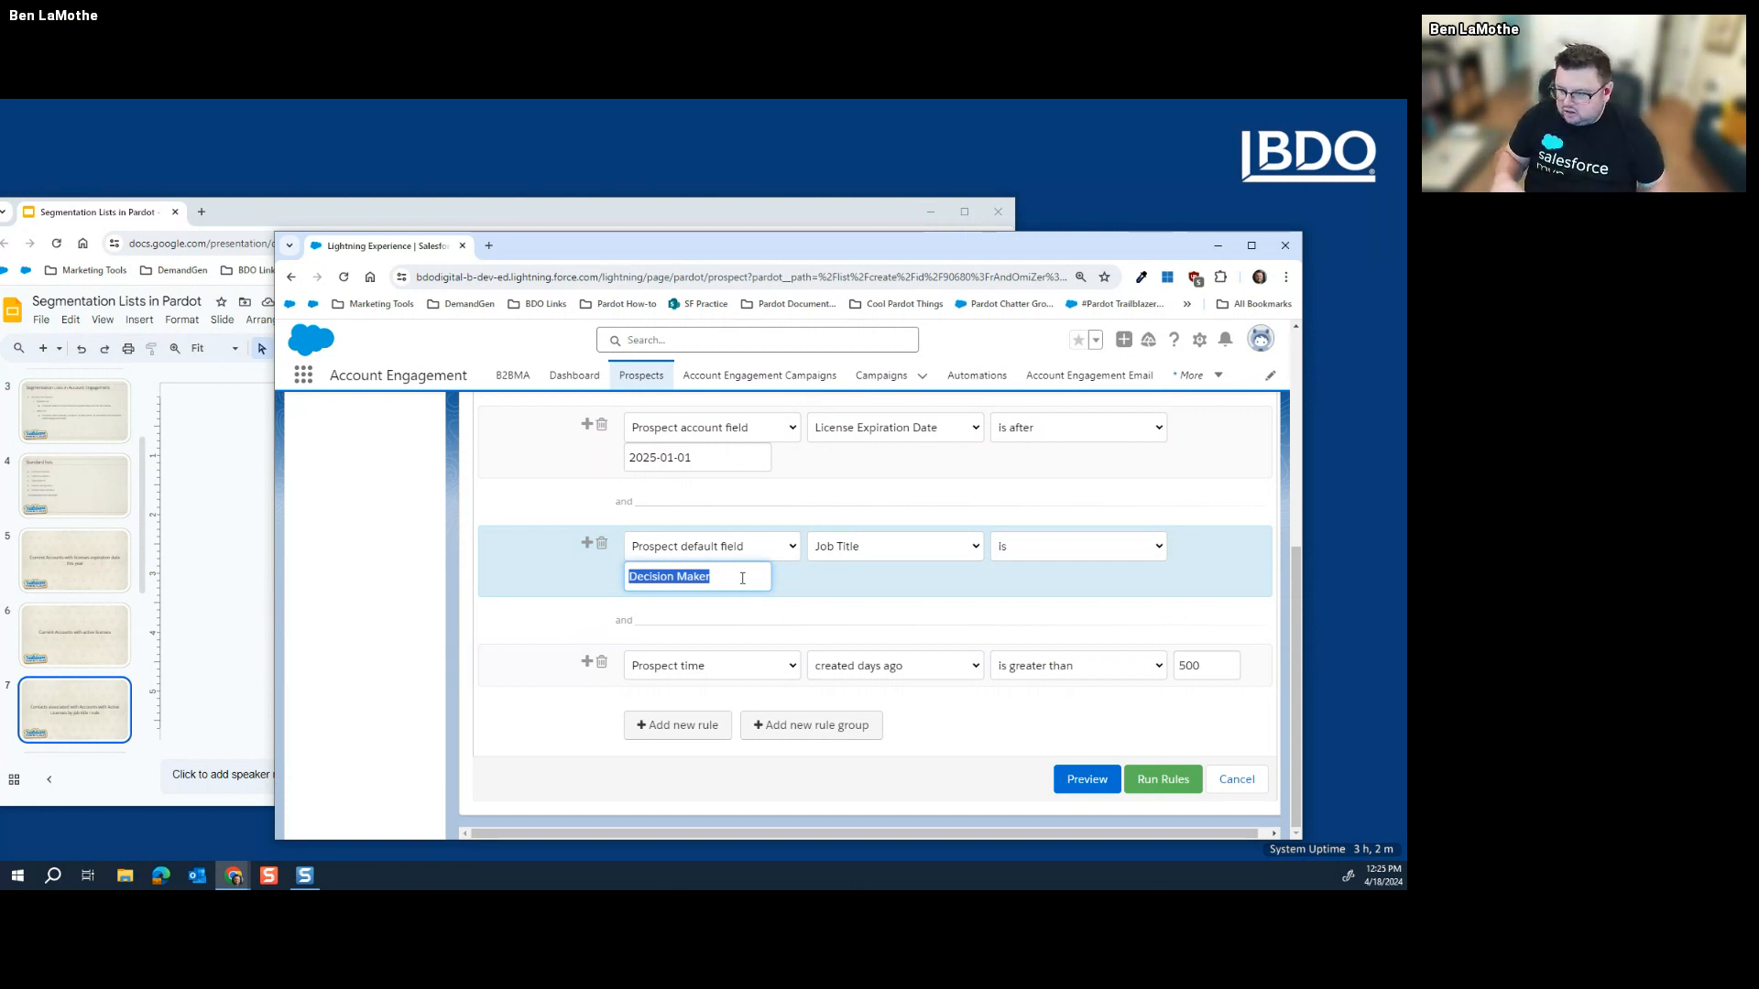
{"action": "scroll", "coordinate": [772, 568], "scroll_direction": "up", "scroll_amount": 3}
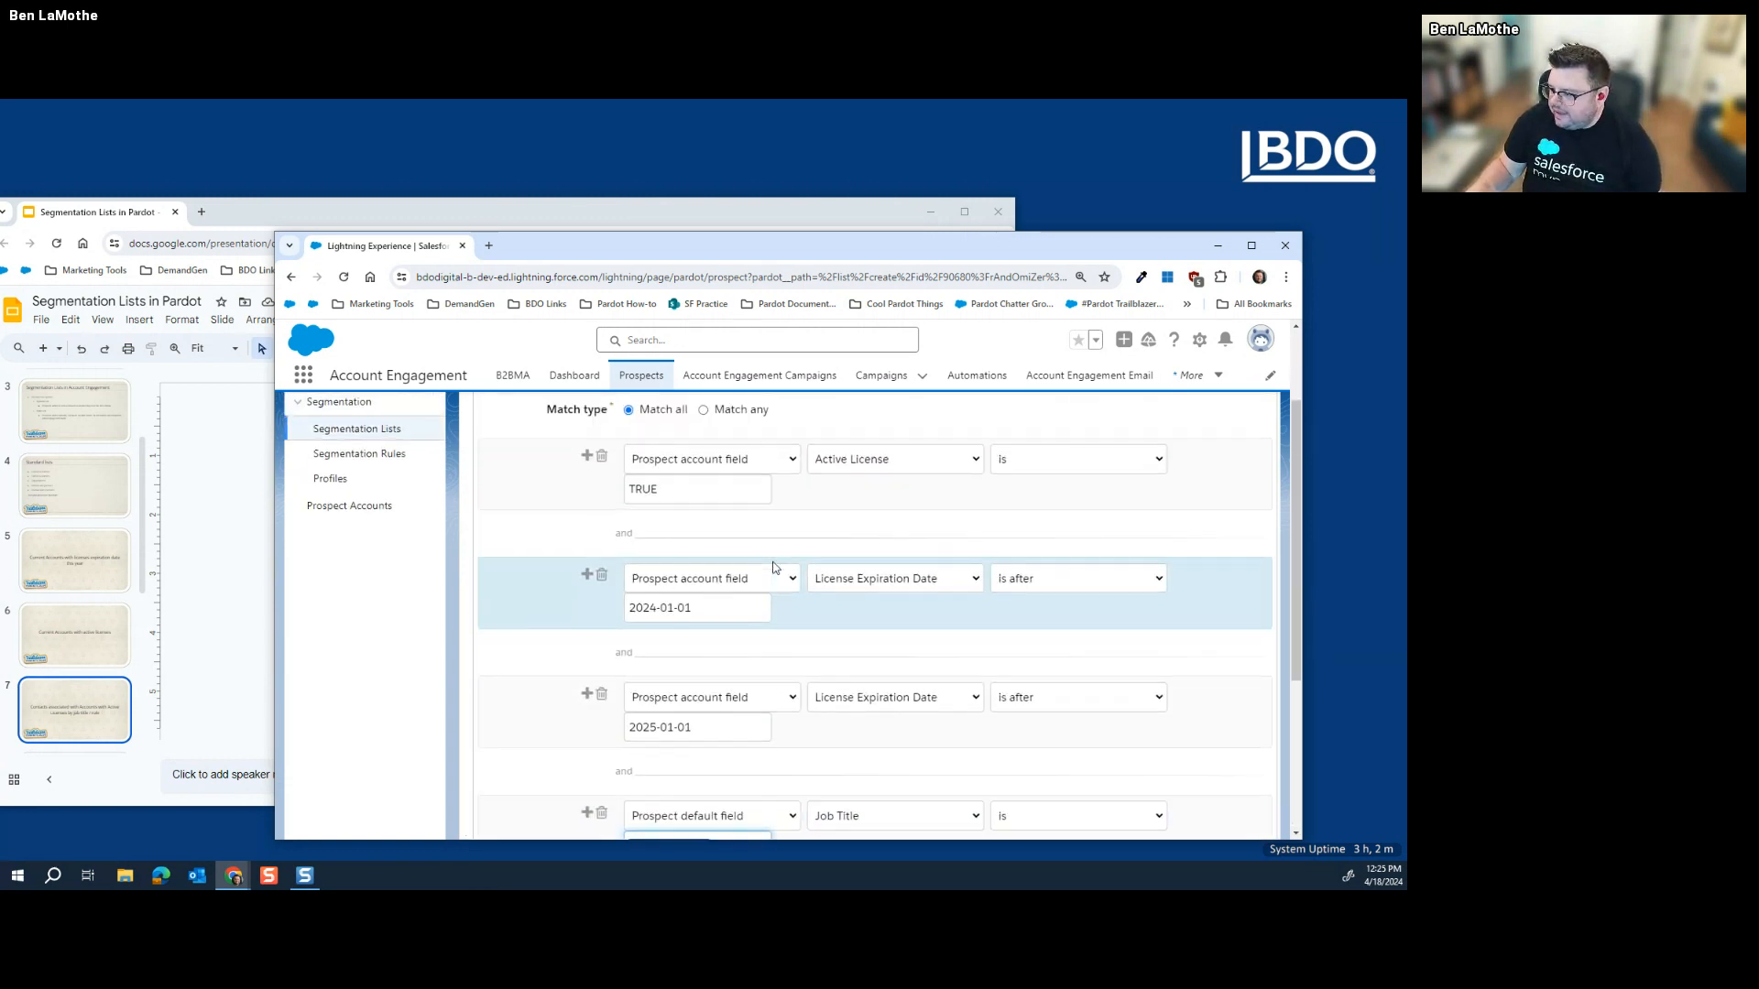
{"action": "scroll", "coordinate": [779, 541], "scroll_direction": "up", "scroll_amount": 2}
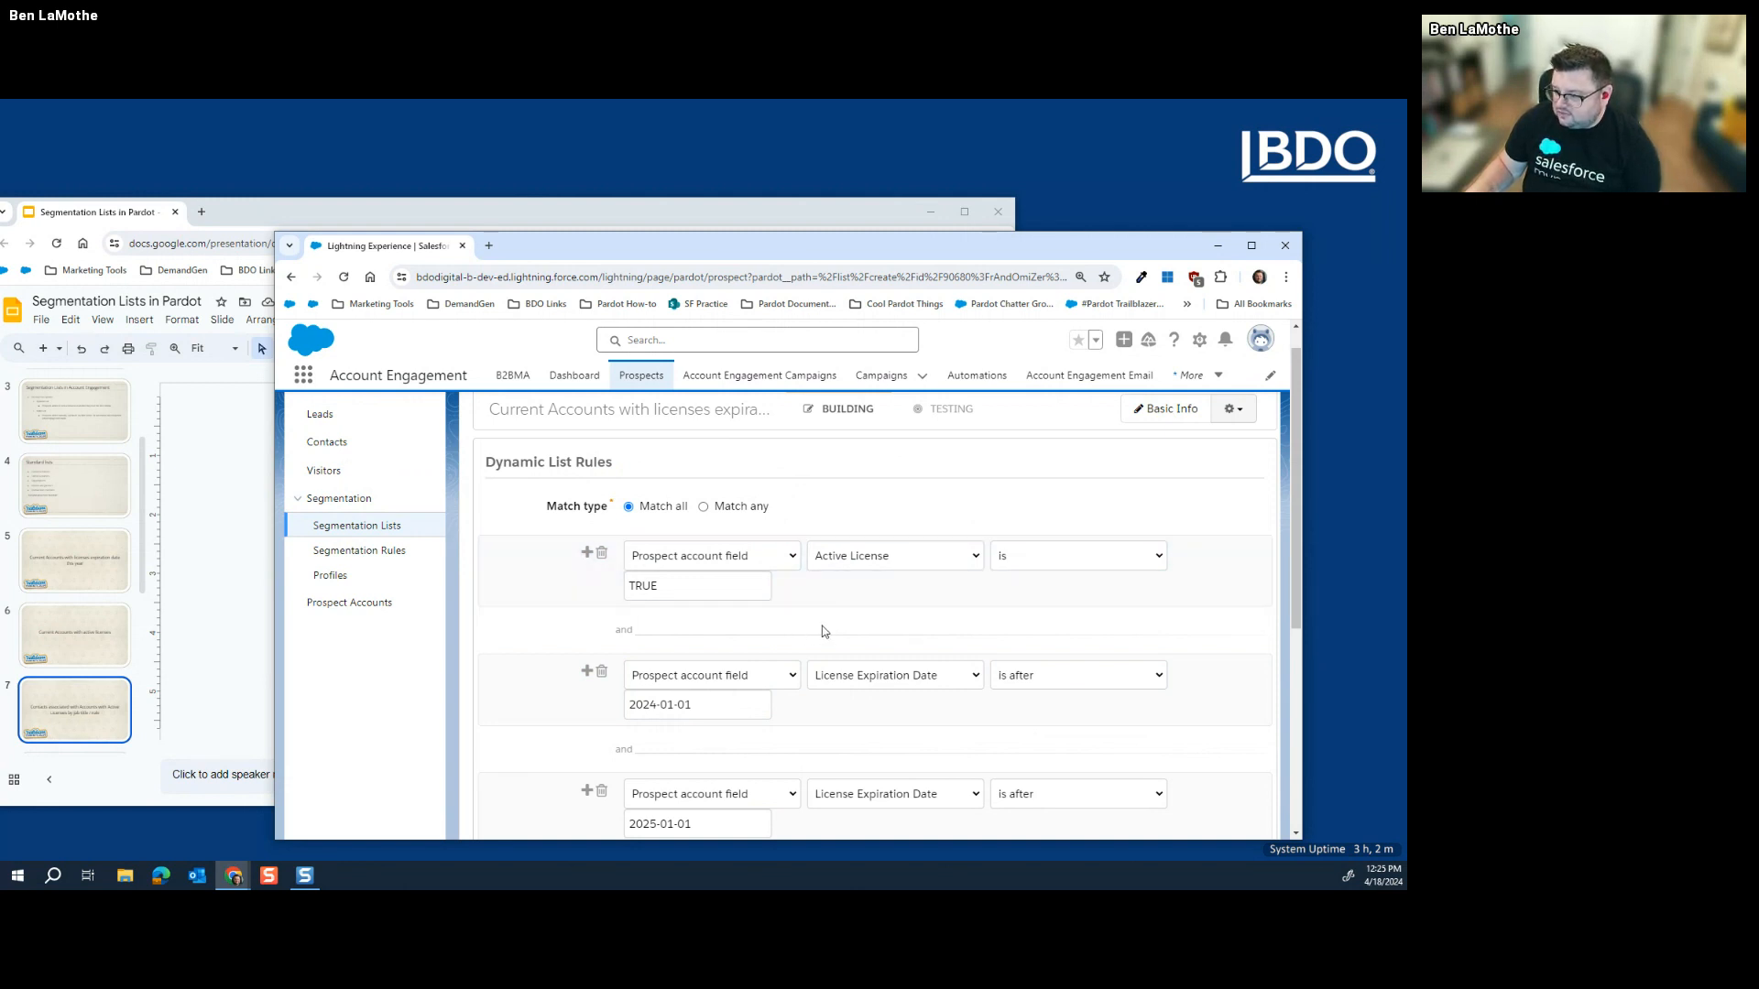
Step: Switch to the Google Slides deck and display the slide on contacts with active contracts and a contract end date in the current year
{"action": "scroll", "coordinate": [75, 641], "scroll_direction": "down", "scroll_amount": 1}
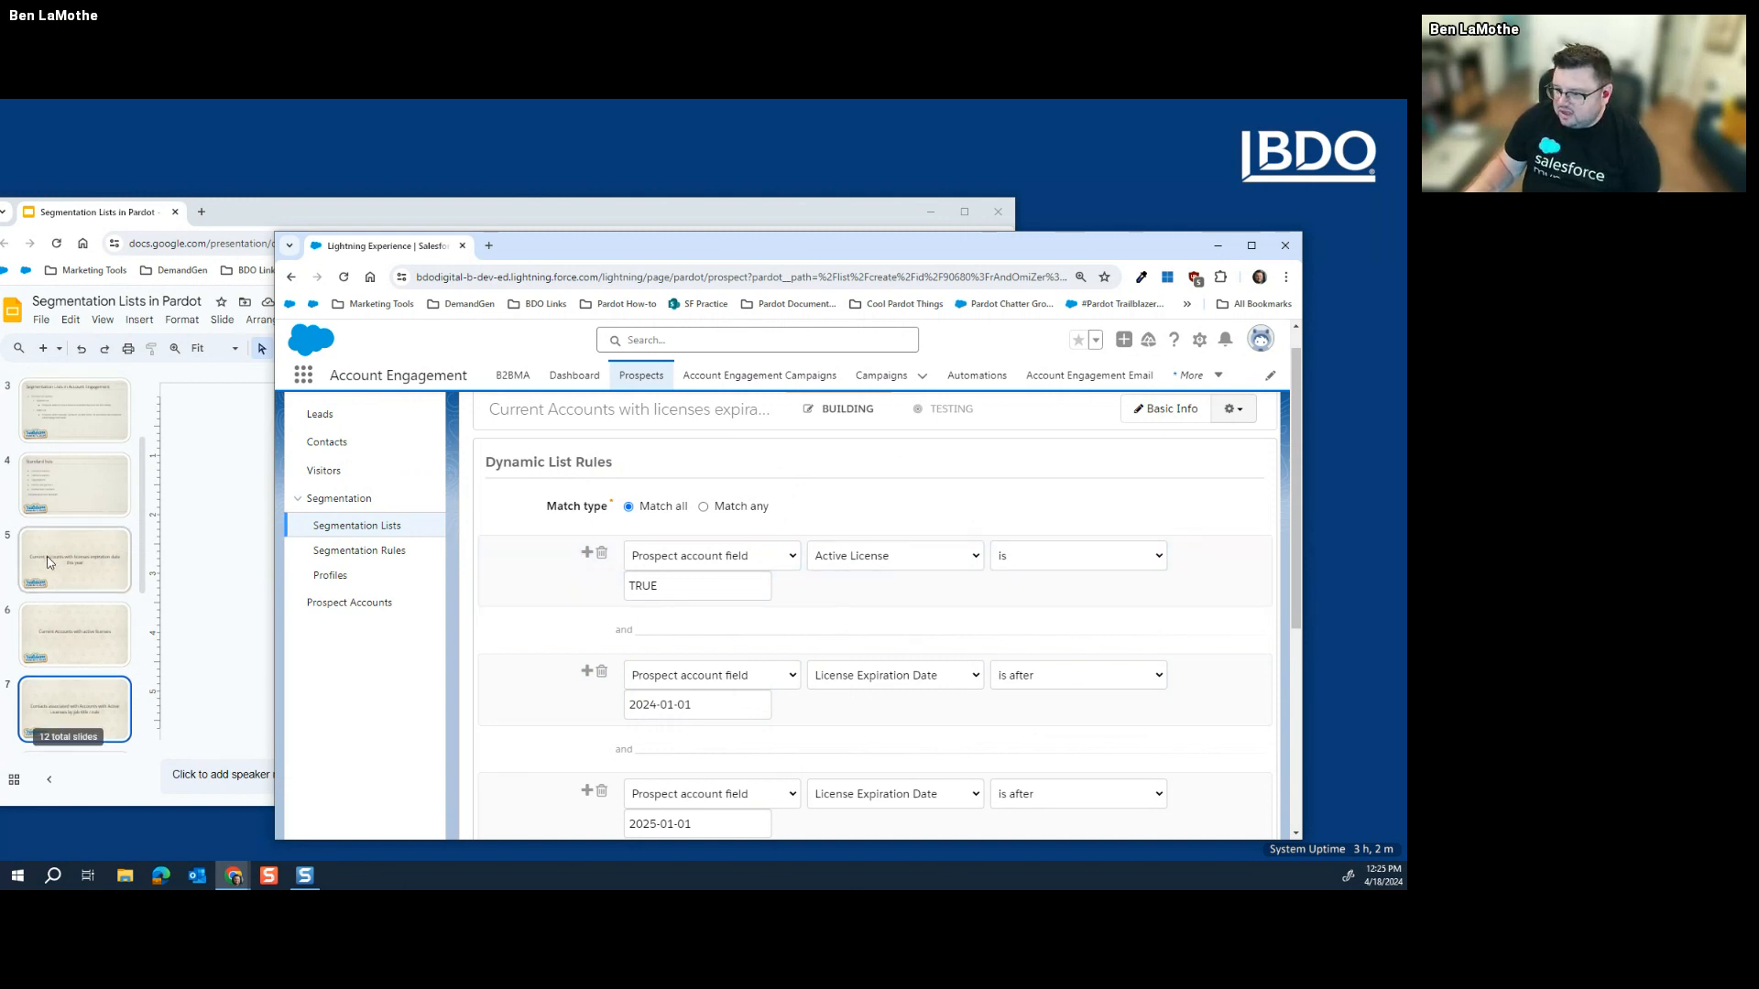
{"action": "left_click", "coordinate": [82, 696]}
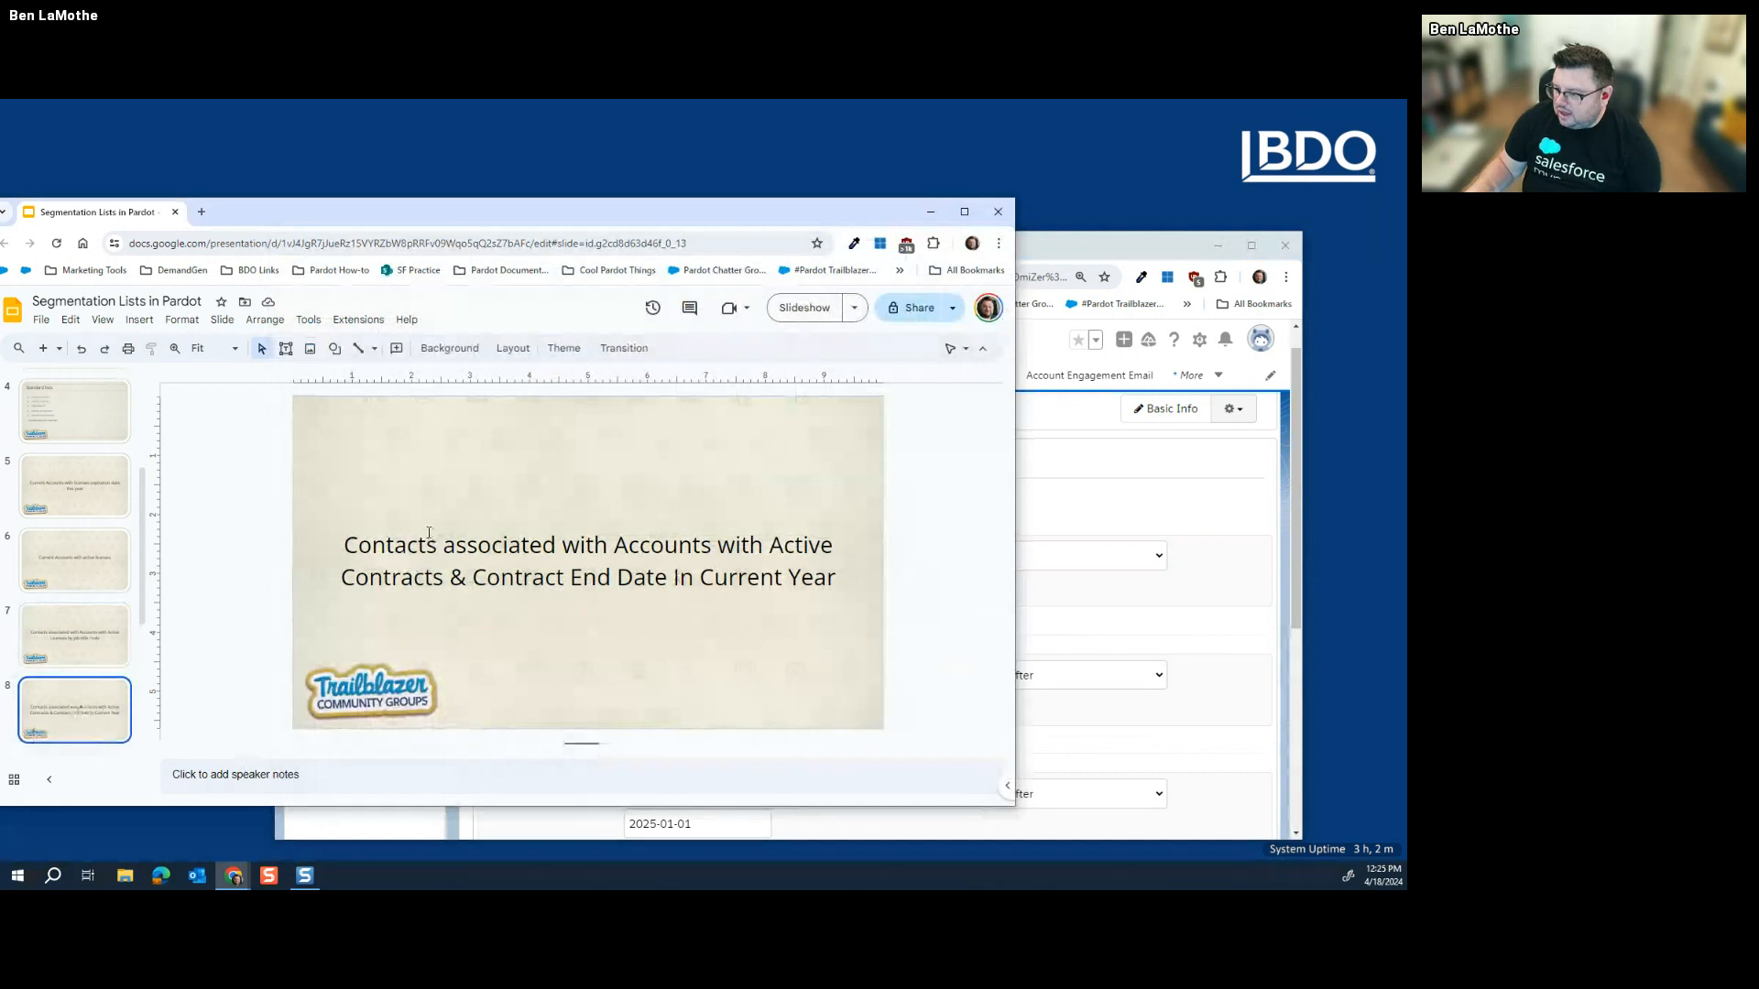
Step: Return to Account Engagement and move its window aside to compare the dynamic list with the contract end date slide
{"action": "left_click", "coordinate": [1018, 521]}
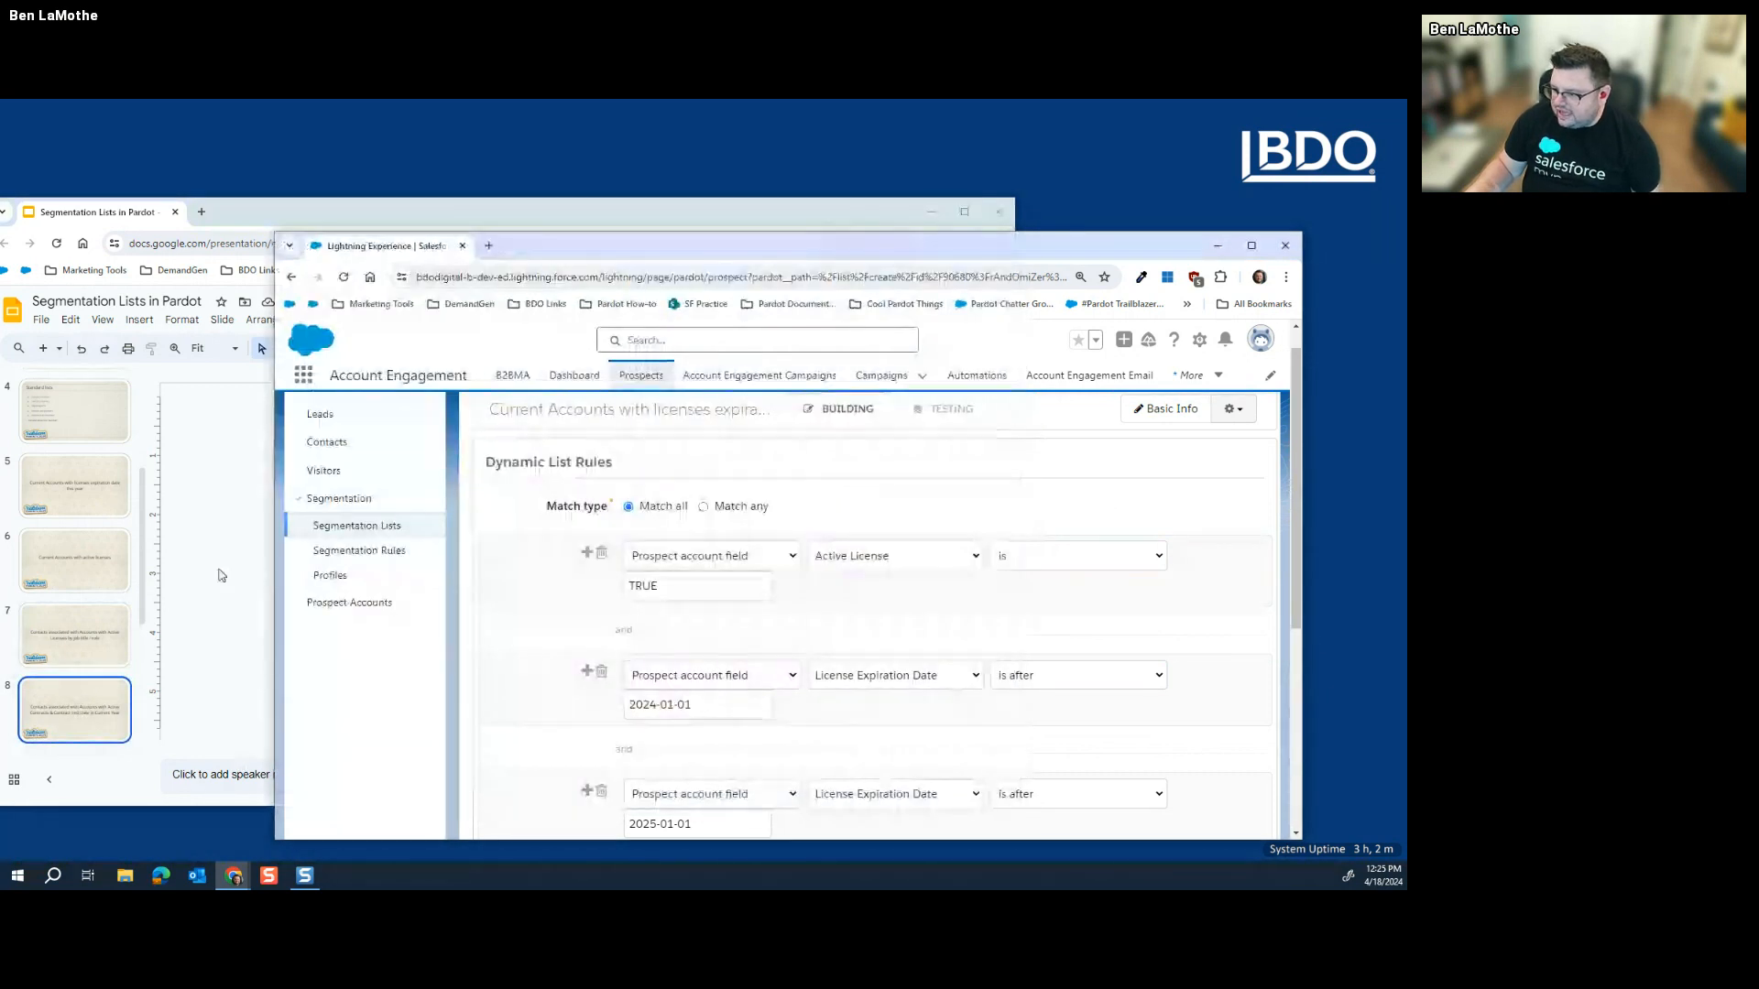
{"action": "left_click", "coordinate": [317, 534]}
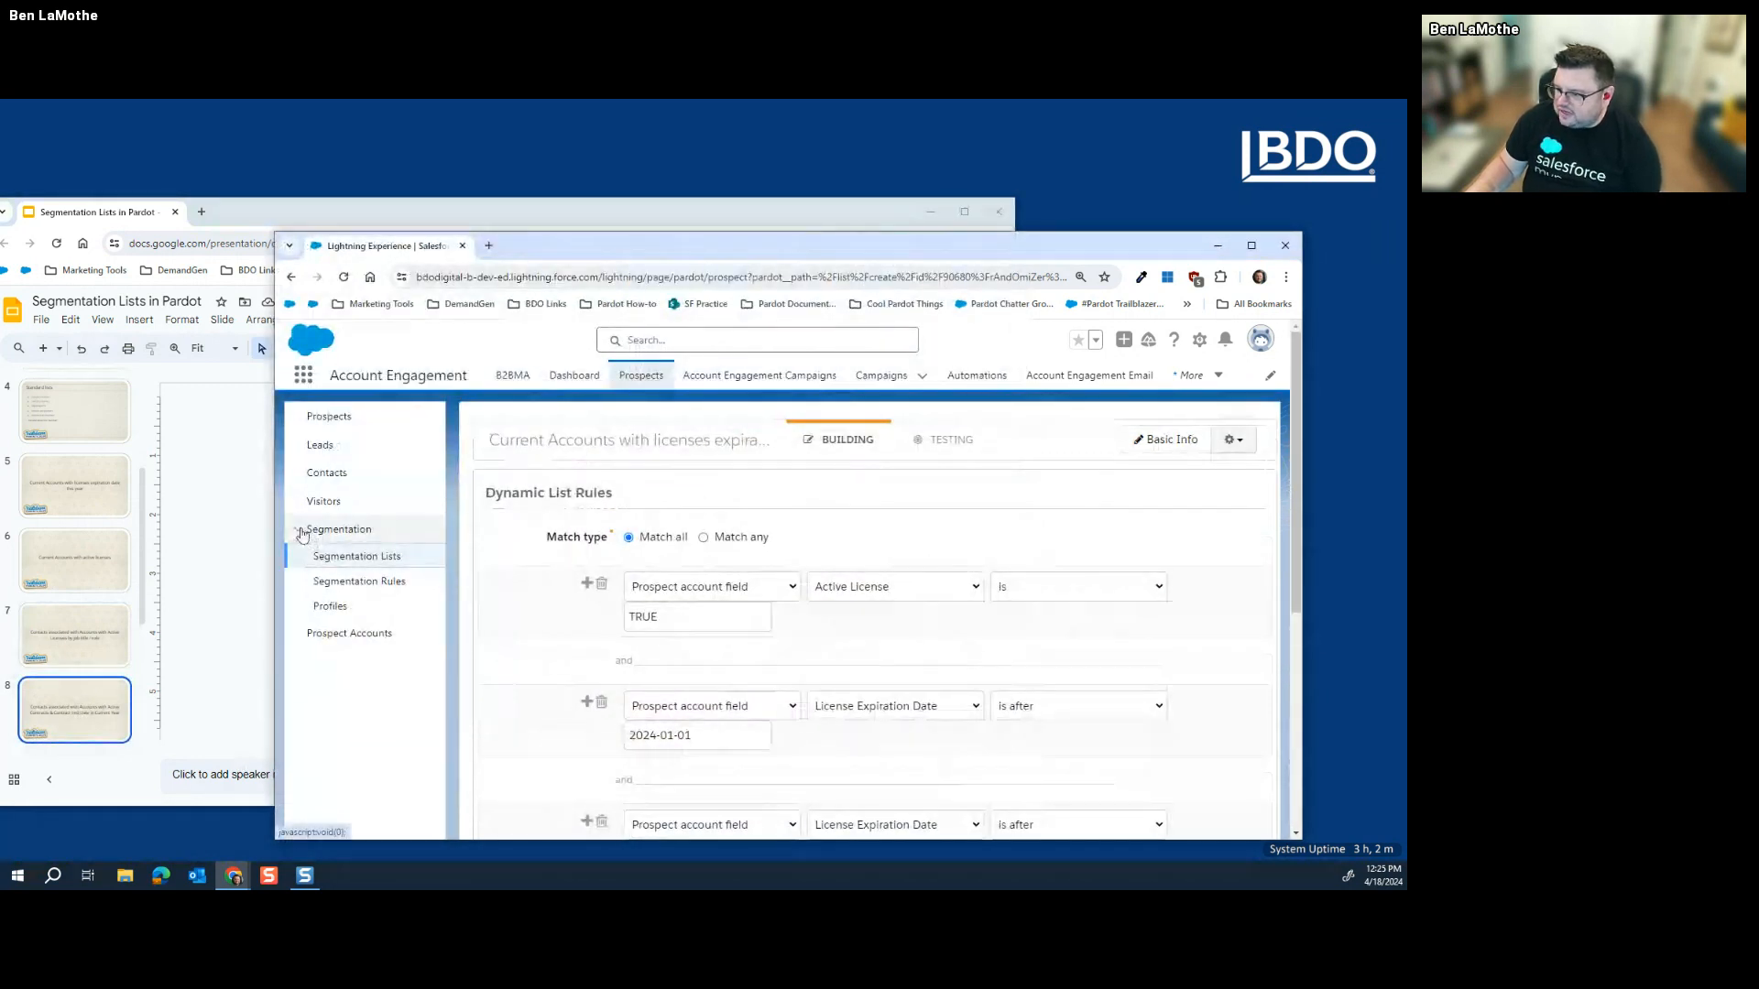
{"action": "left_click", "coordinate": [301, 534]}
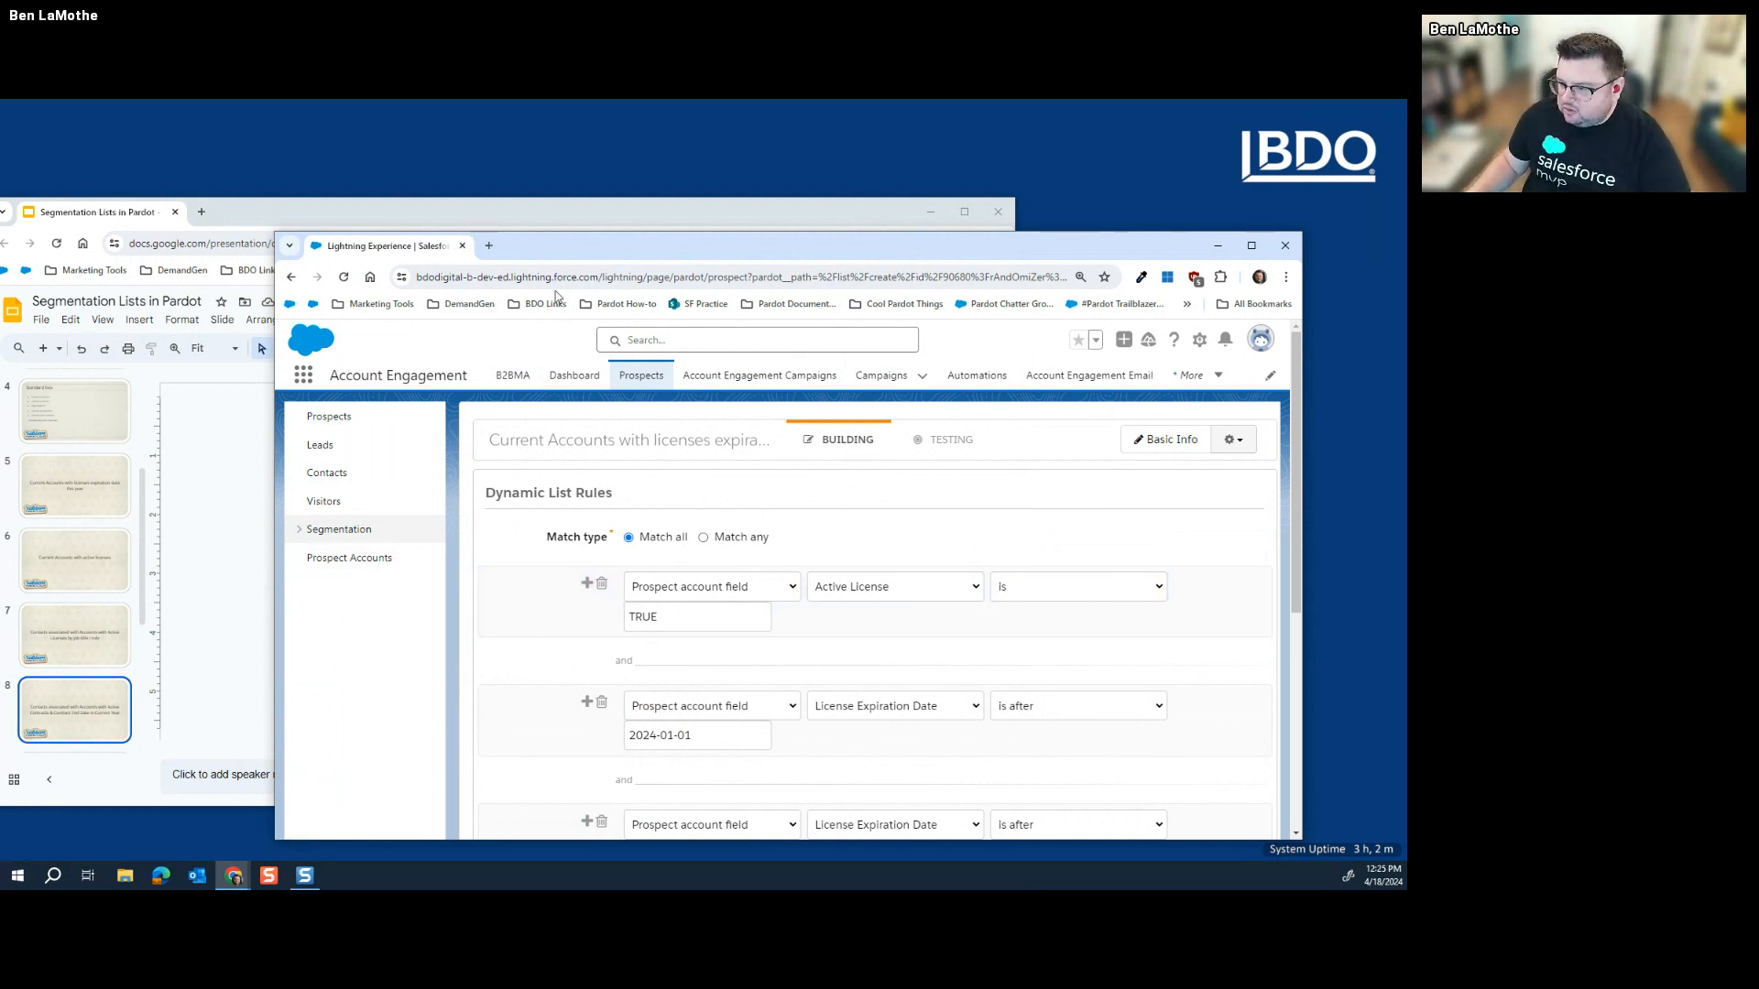
{"action": "left_click_drag", "start_coordinate": [604, 245], "coordinate": [835, 614]}
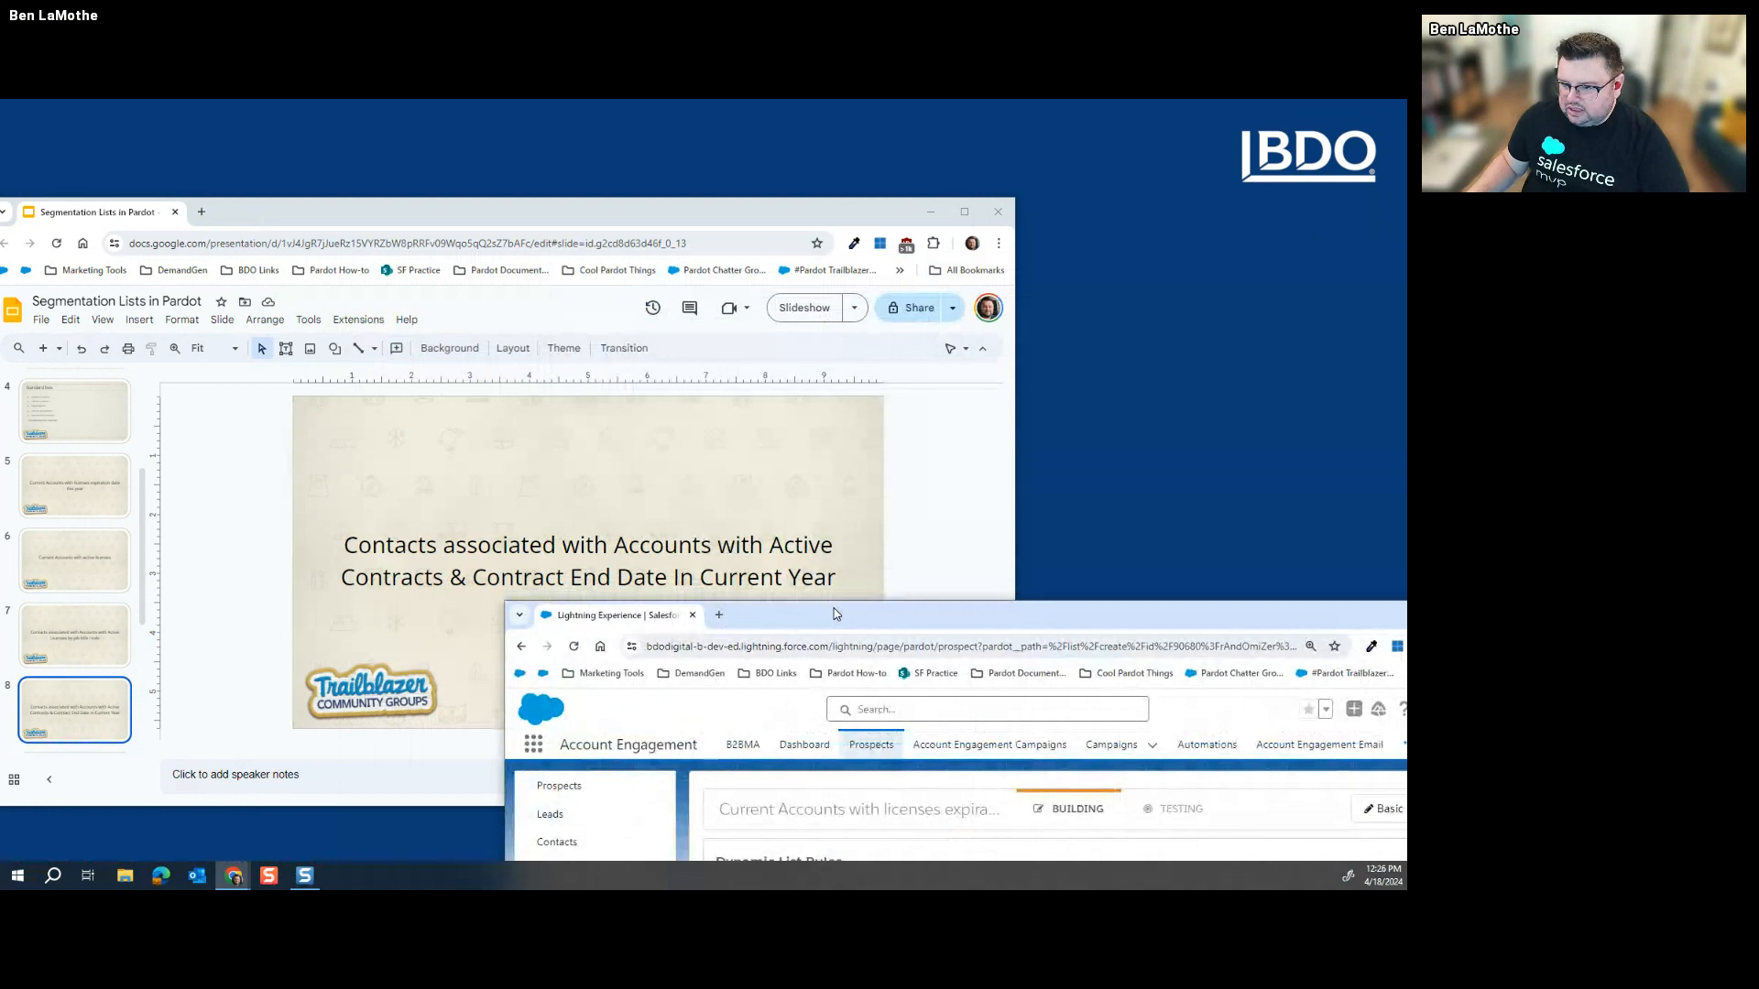
{"action": "left_click_drag", "start_coordinate": [835, 614], "coordinate": [571, 215]}
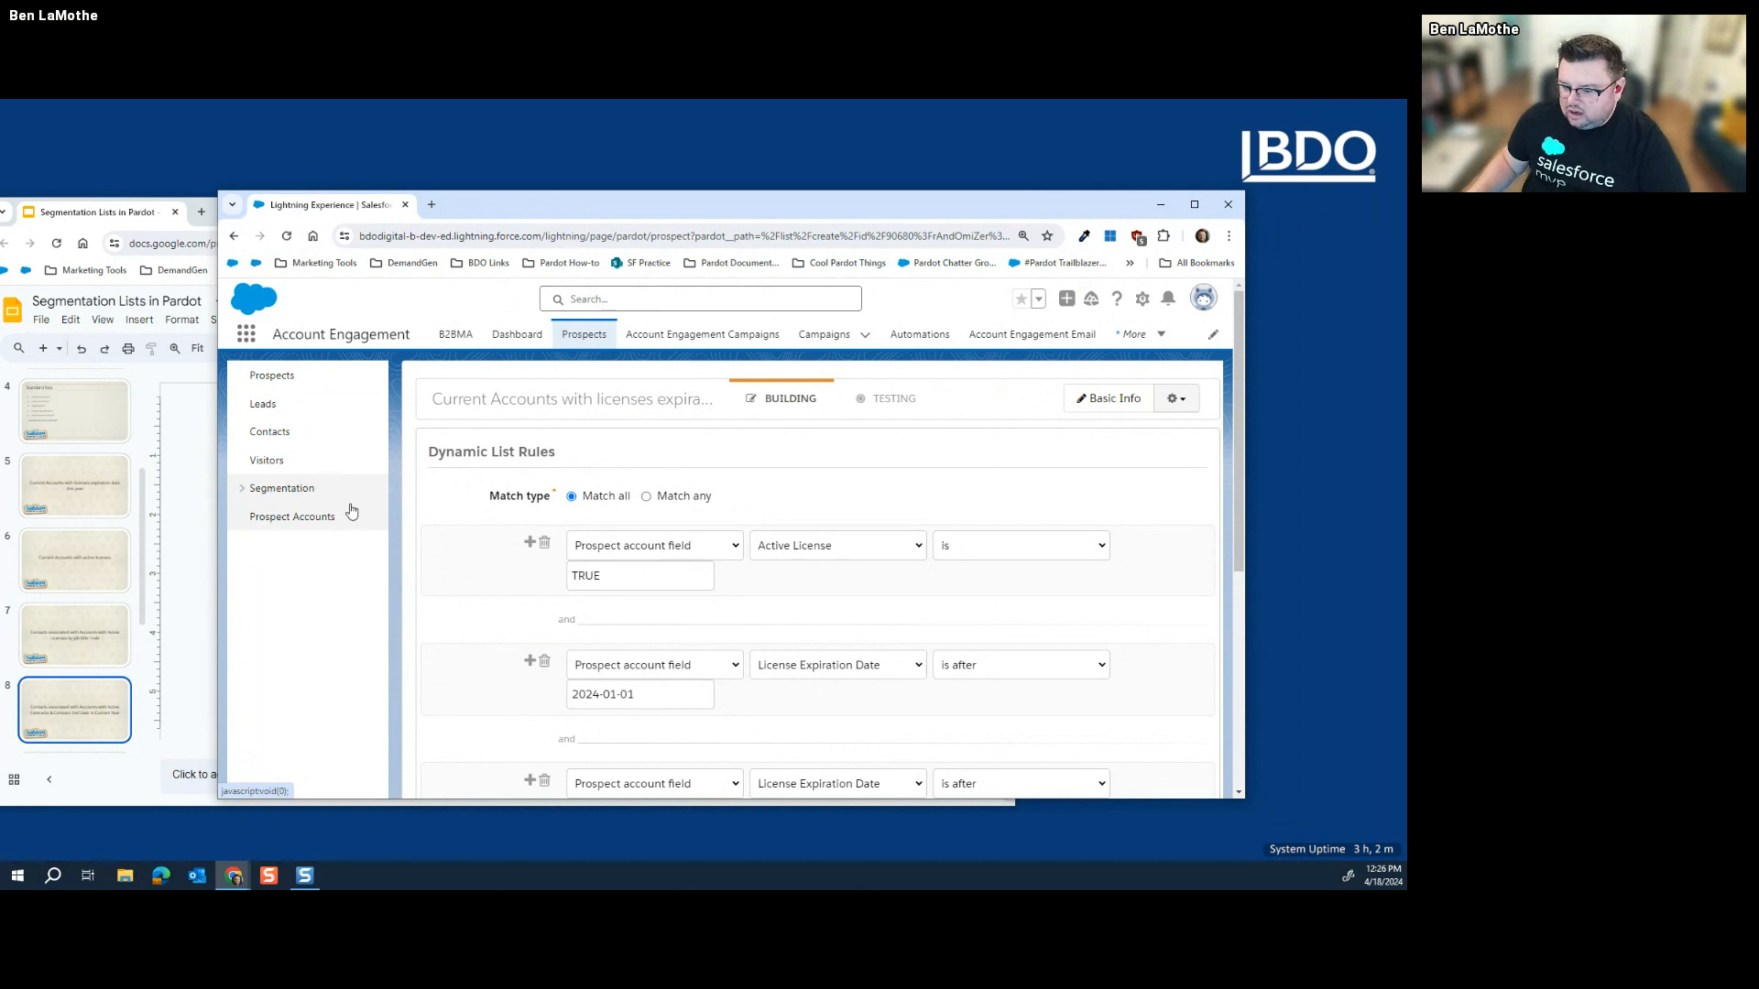
Step: Leave the rule editor without saving, and reopen the list "Current Accounts with licenses expiration date this year" for editing from the segmentation lists
{"action": "left_click", "coordinate": [249, 491]}
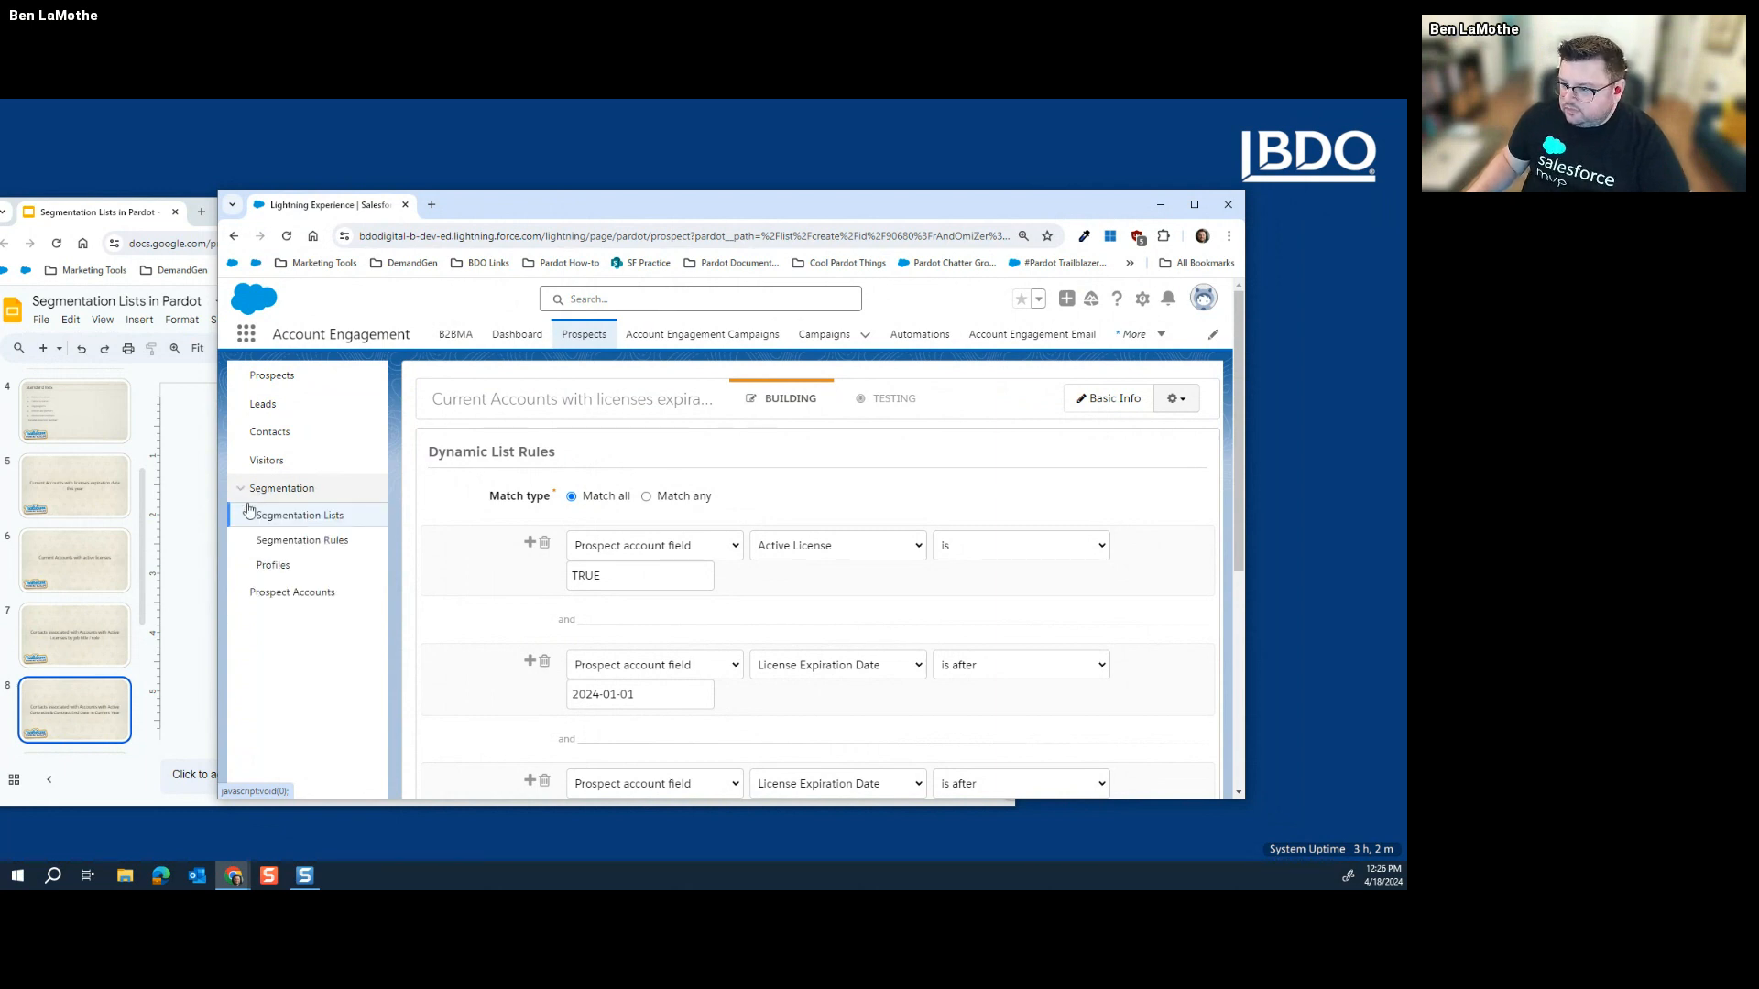
{"action": "left_click", "coordinate": [298, 516]}
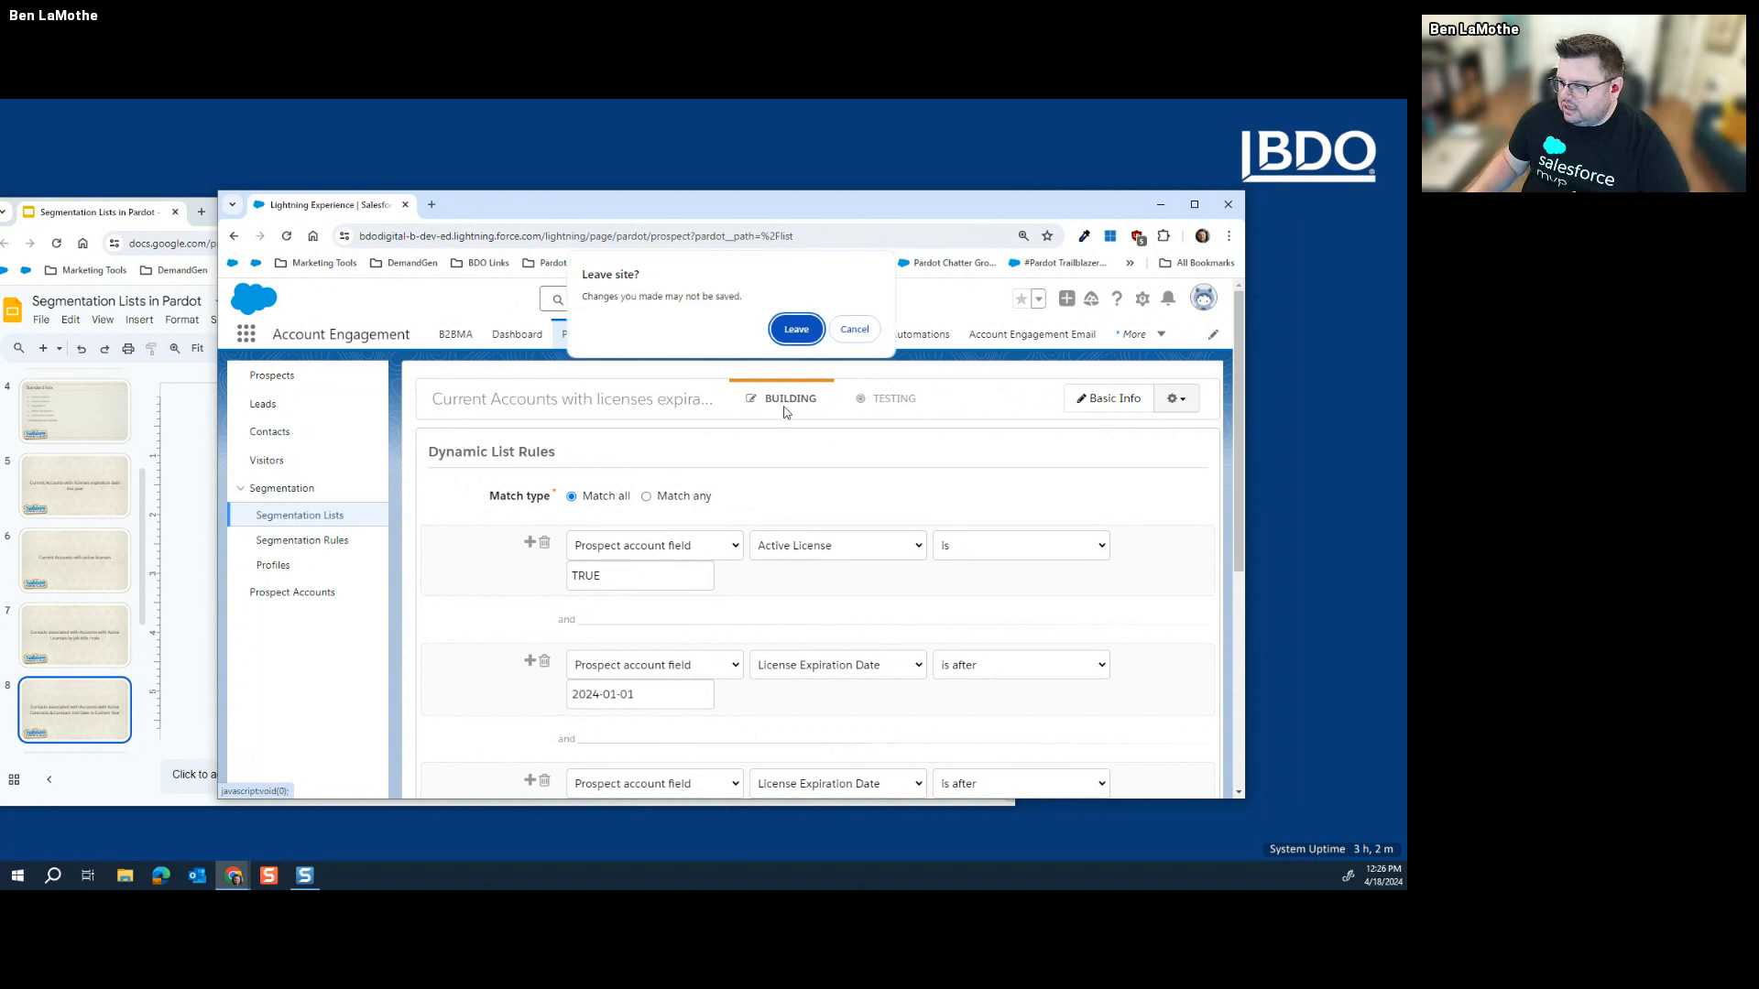
{"action": "left_click", "coordinate": [796, 330]}
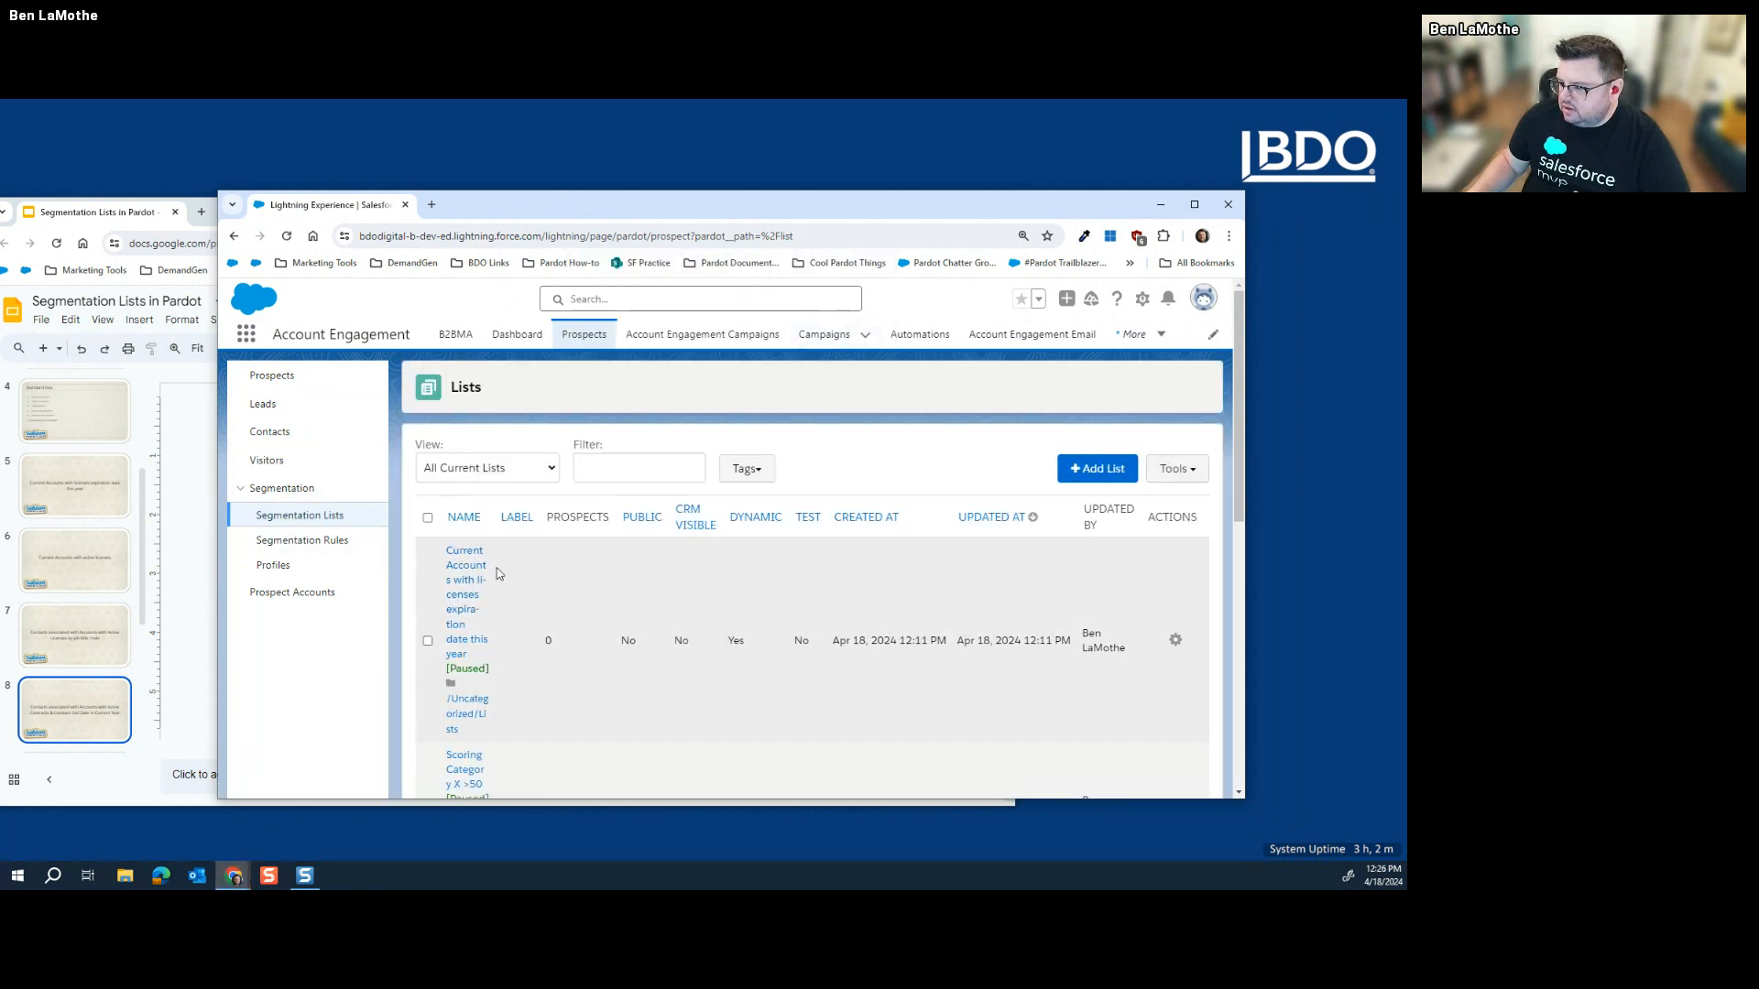
{"action": "left_click", "coordinate": [492, 597]}
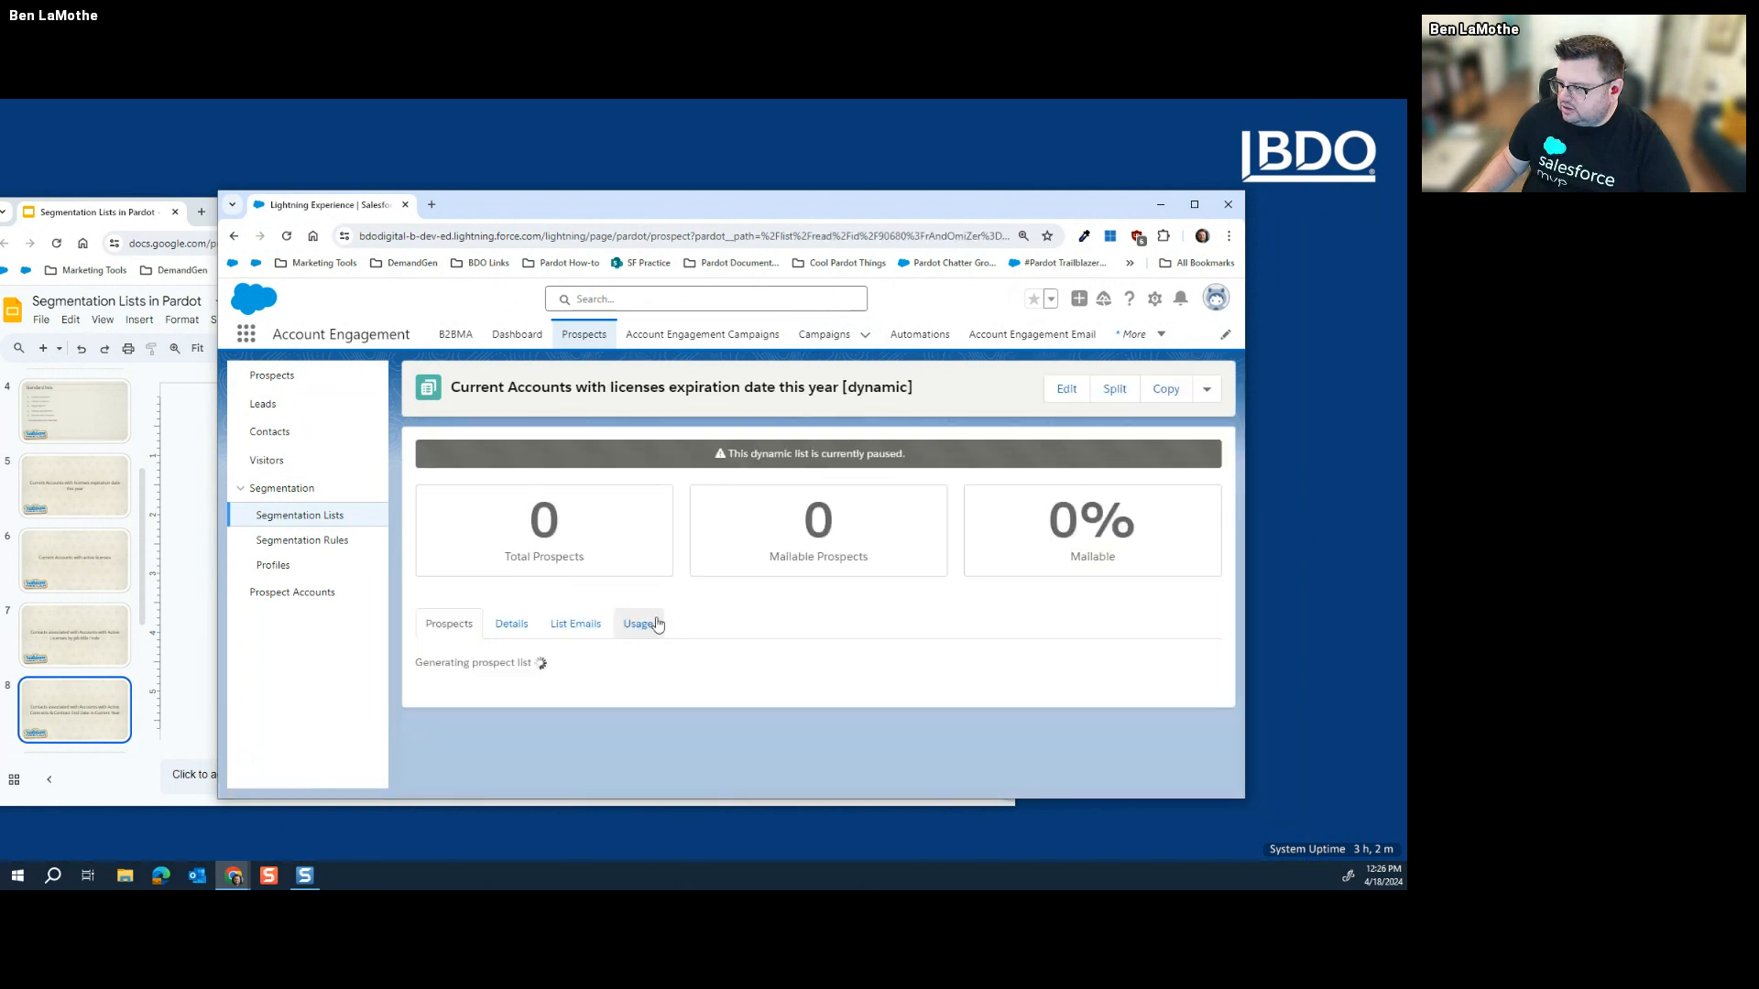
{"action": "left_click", "coordinate": [1065, 392]}
Step: Add a new rule to the dynamic list and set its type to Prospect custom object
{"action": "left_click", "coordinate": [632, 550]}
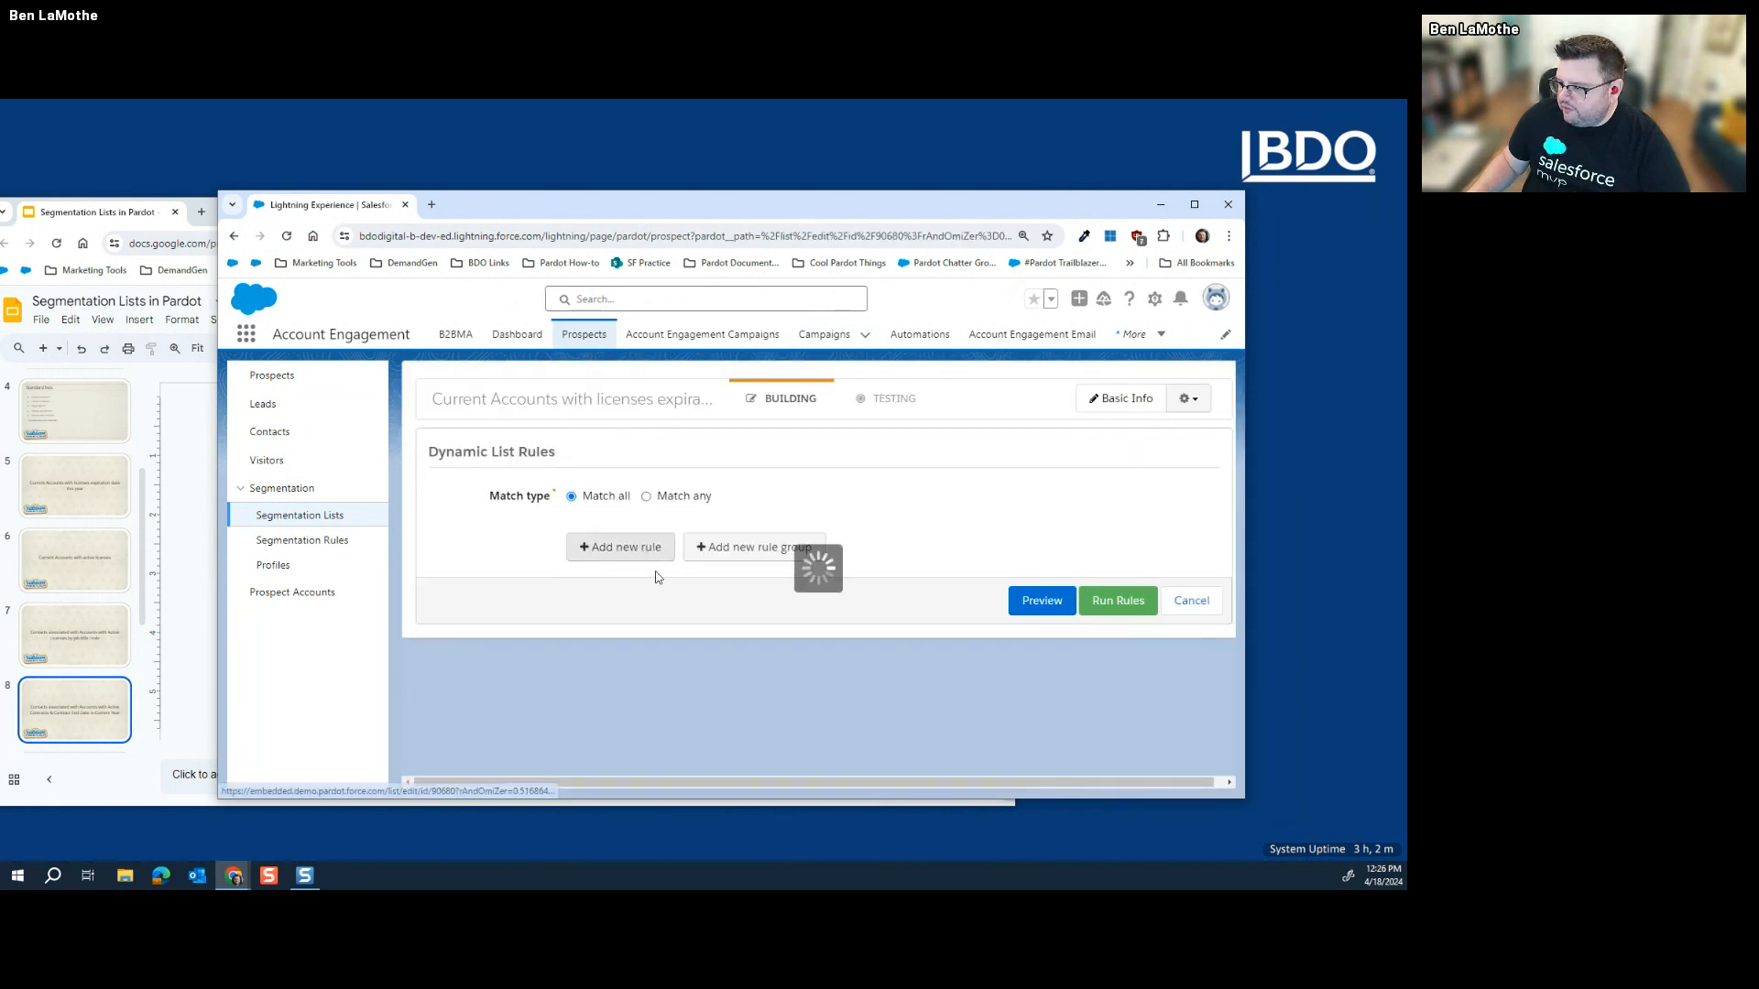
{"action": "mouse_move", "coordinate": [539, 223]}
{"action": "left_mouse_down"}
{"action": "mouse_move", "coordinate": [711, 529]}
{"action": "mouse_move", "coordinate": [809, 797]}
{"action": "mouse_move", "coordinate": [715, 569]}
{"action": "mouse_move", "coordinate": [527, 227]}
{"action": "left_mouse_up"}
{"action": "left_click", "coordinate": [668, 553]}
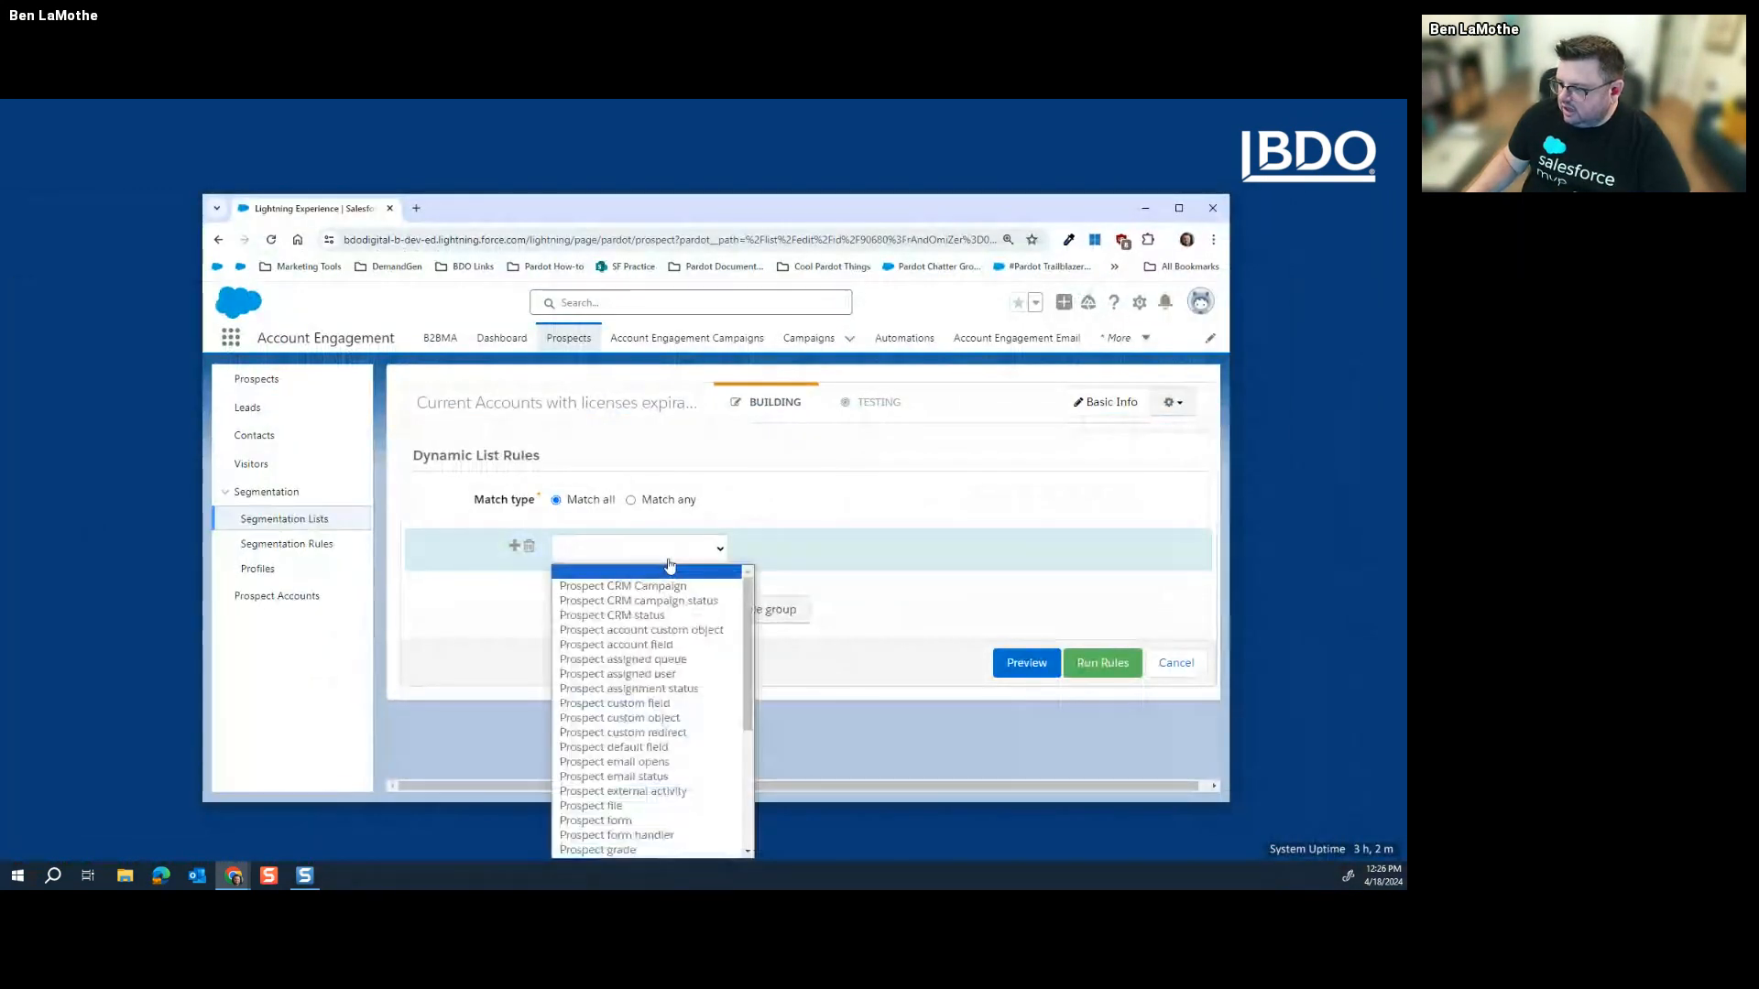
{"action": "left_click", "coordinate": [665, 718]}
Step: Set the custom object rule to match prospects related with properties to Contract by CustomerSigned
{"action": "left_click", "coordinate": [797, 626]}
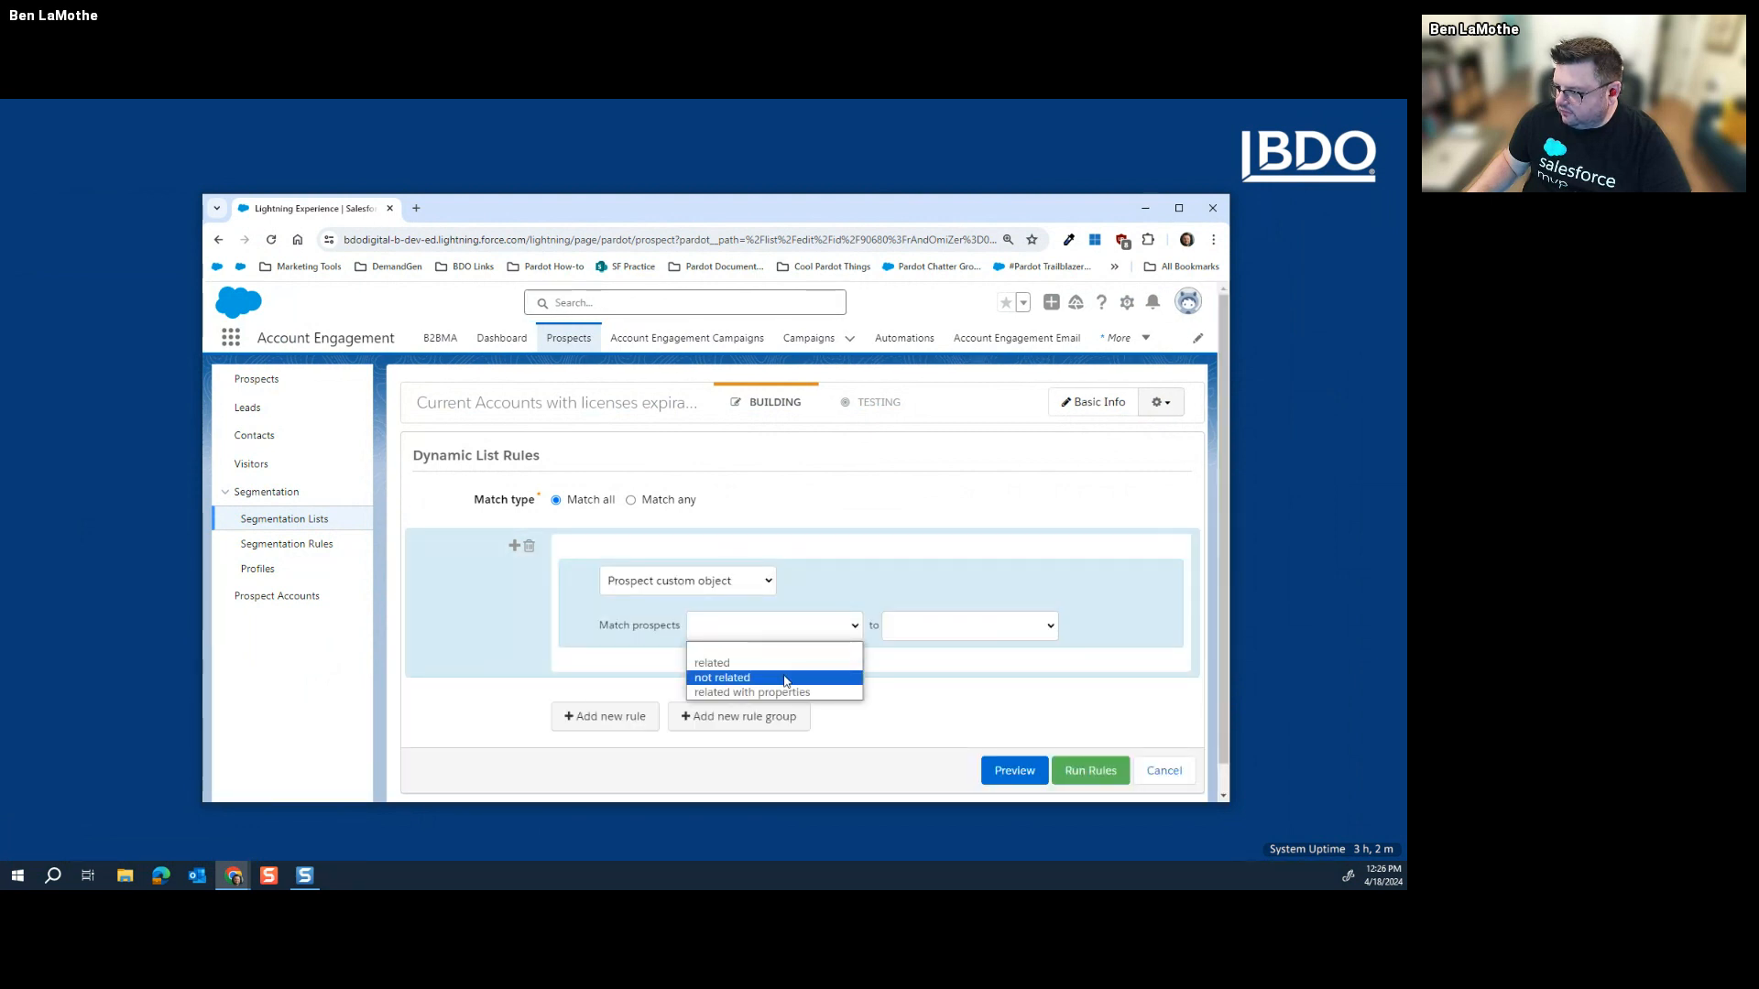
{"action": "left_click", "coordinate": [773, 716]}
{"action": "left_click", "coordinate": [774, 627]}
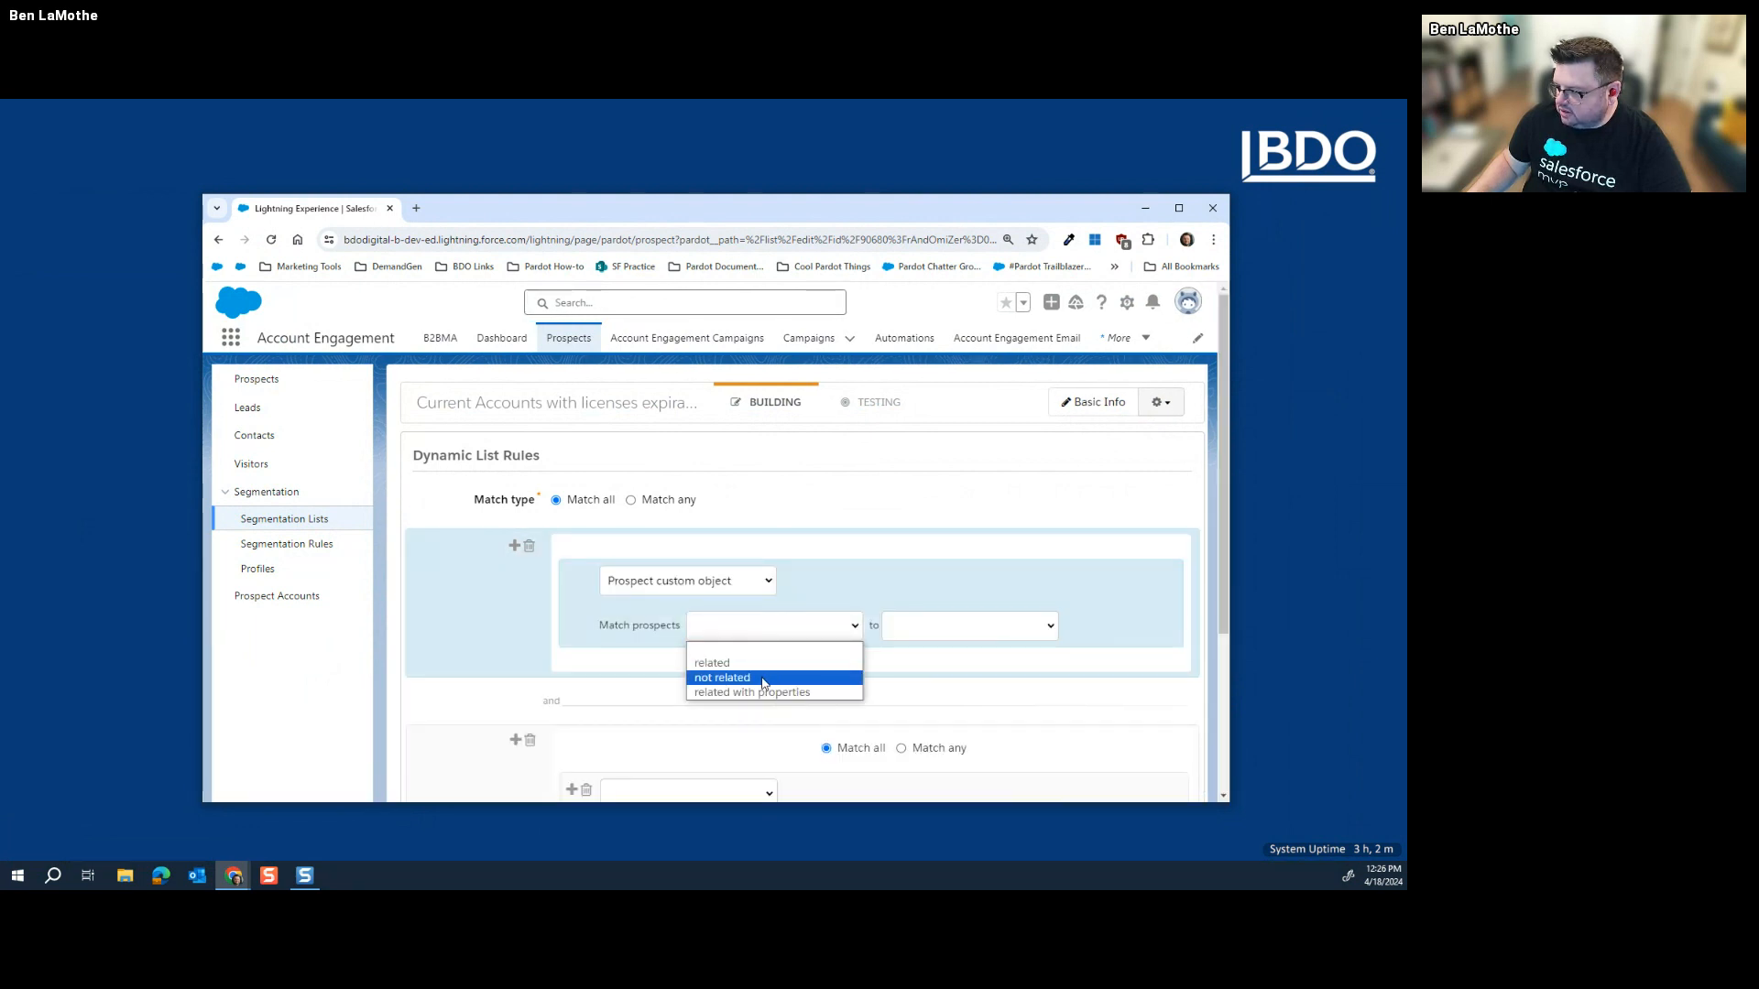
{"action": "left_click", "coordinate": [763, 693]}
{"action": "left_click", "coordinate": [971, 625]}
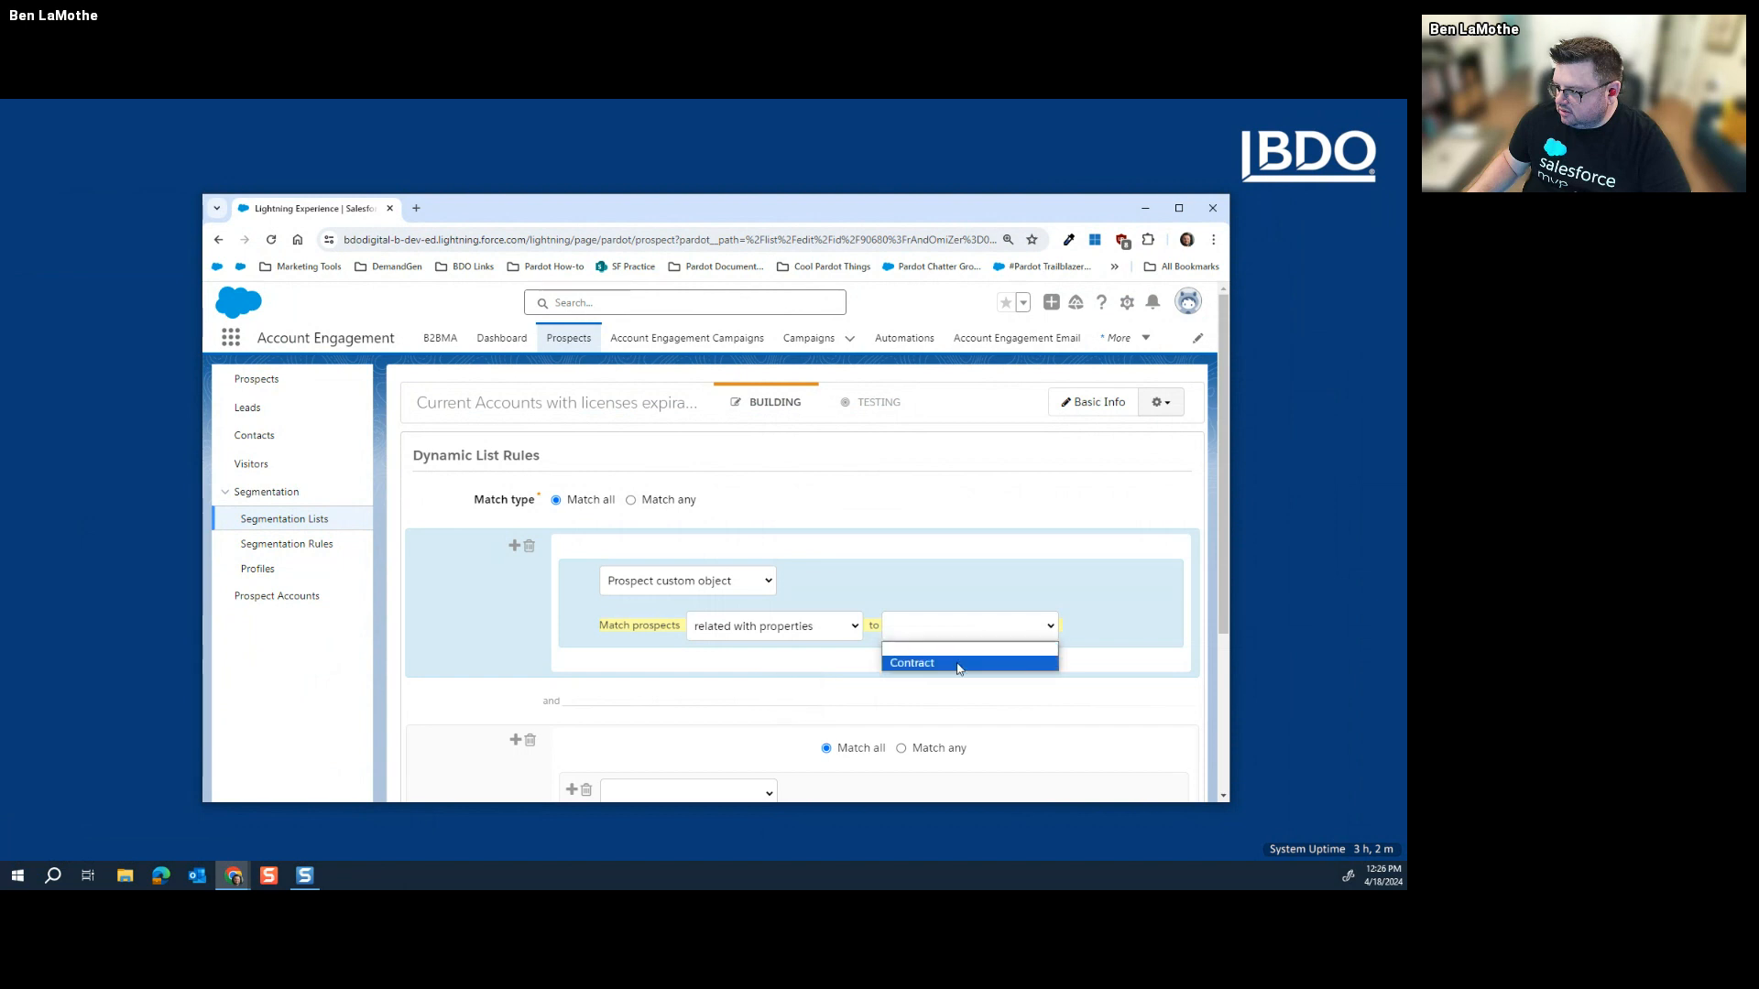
{"action": "left_click", "coordinate": [958, 662]}
{"action": "scroll", "coordinate": [795, 641], "scroll_direction": "down", "scroll_amount": 3}
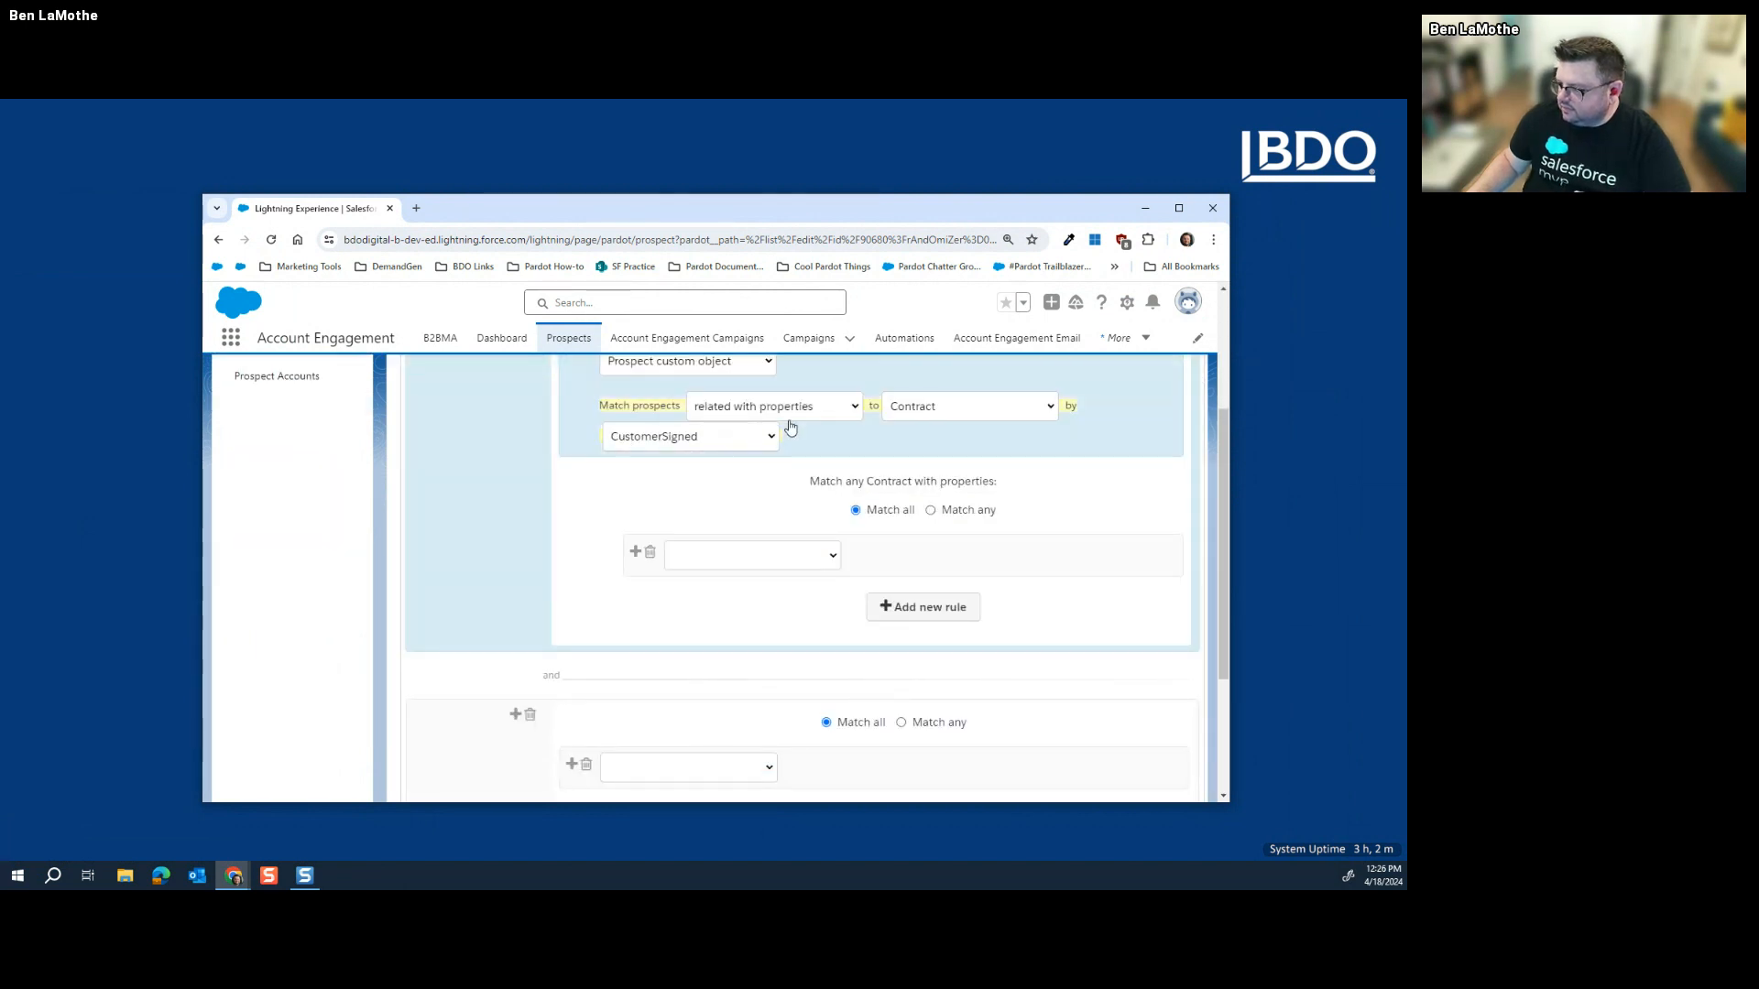
{"action": "left_click", "coordinate": [944, 409]}
{"action": "left_click", "coordinate": [942, 440]}
{"action": "left_click", "coordinate": [682, 437]}
{"action": "left_click", "coordinate": [683, 447]}
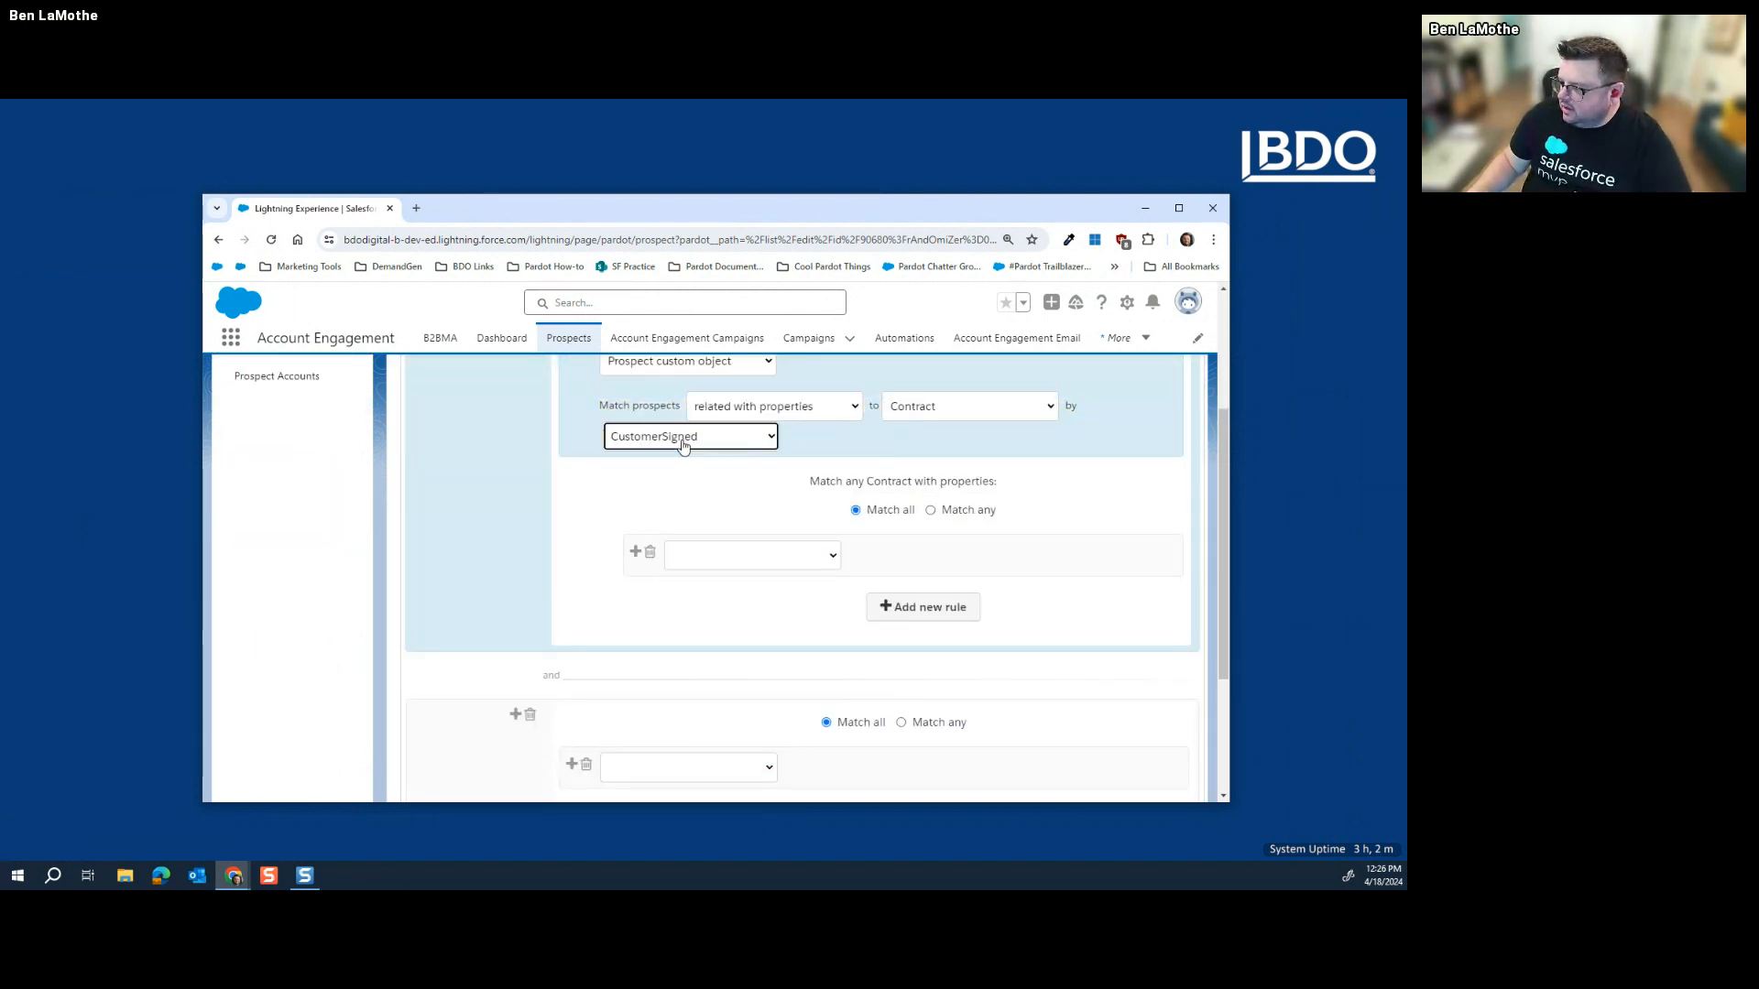
Step: Look through the available Contract properties and choose Contract End Date for the property rule
{"action": "left_click", "coordinate": [750, 555]}
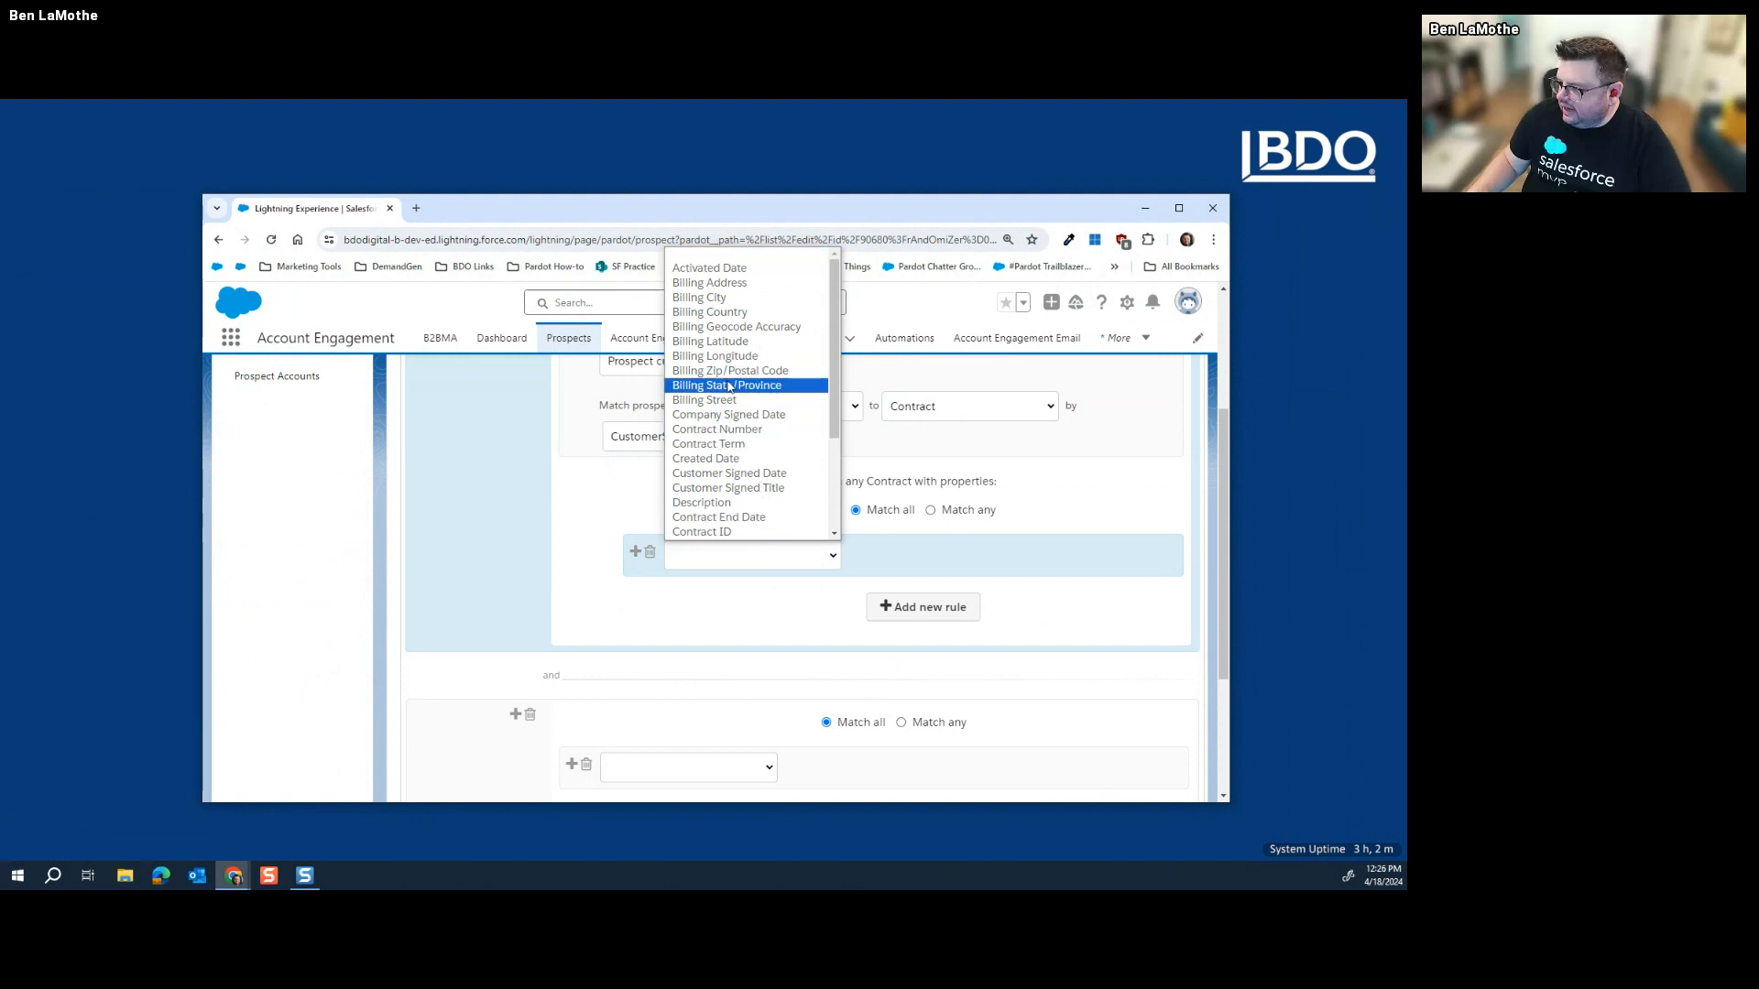
{"action": "scroll", "coordinate": [738, 354], "scroll_direction": "down", "scroll_amount": 4}
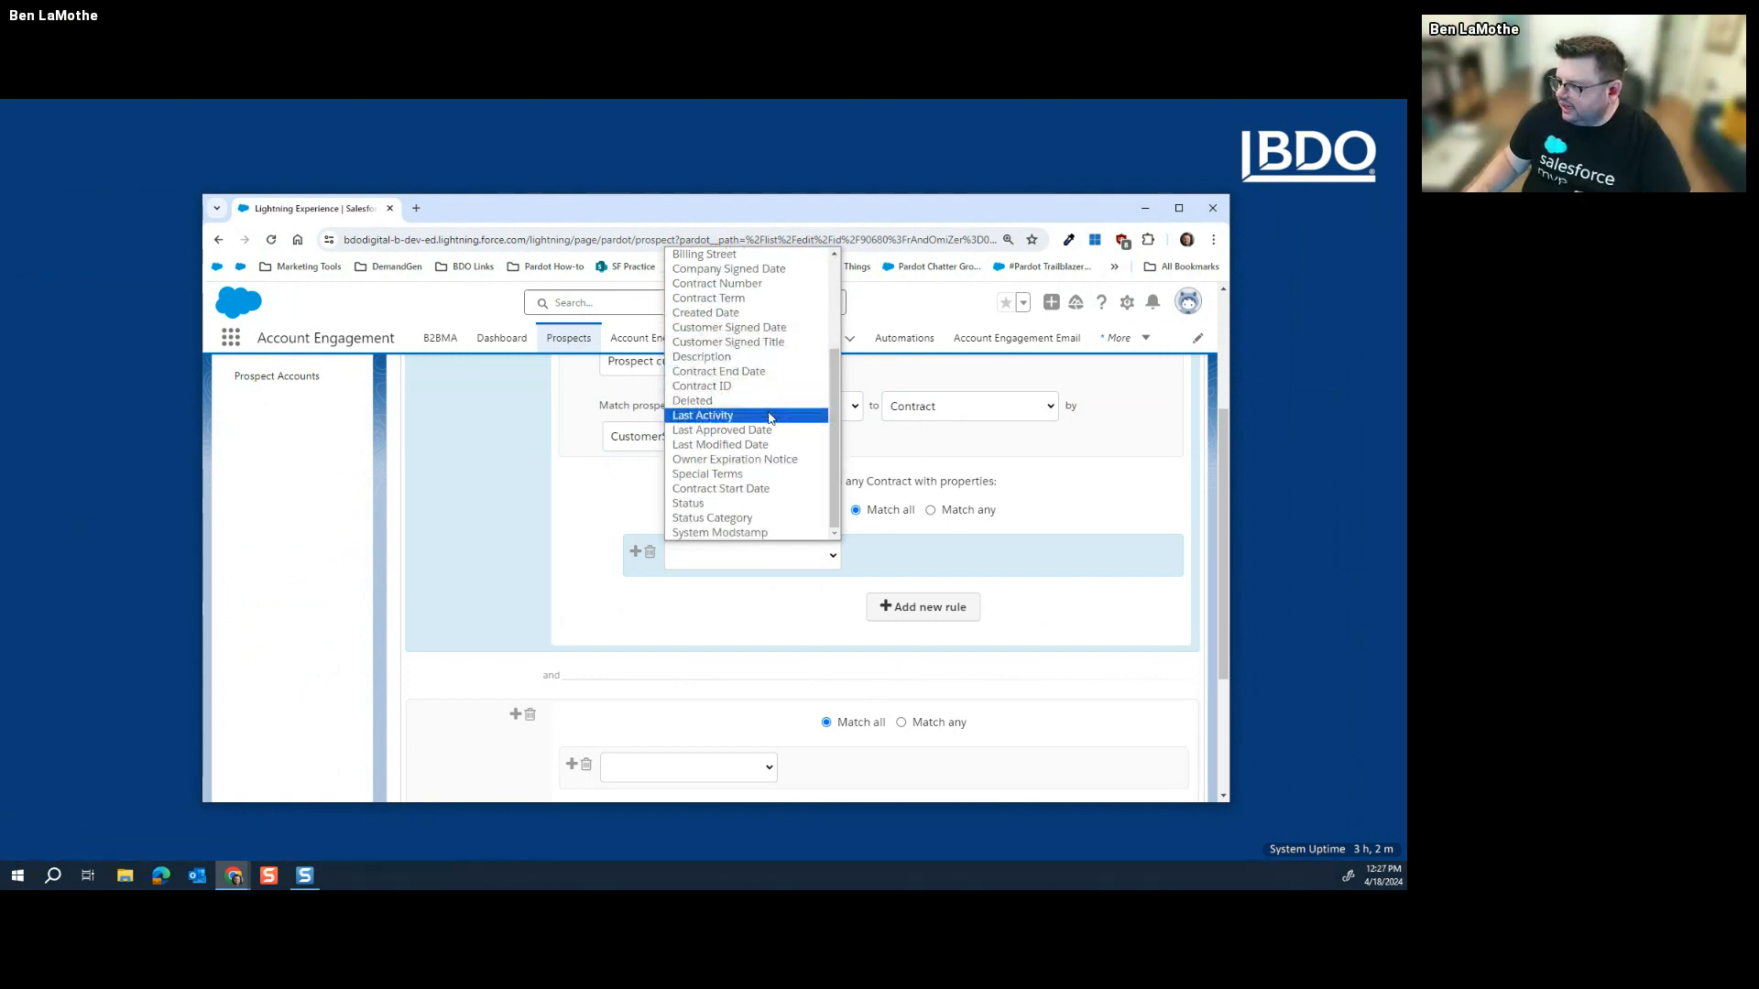
{"action": "scroll", "coordinate": [748, 502], "scroll_direction": "up", "scroll_amount": 2}
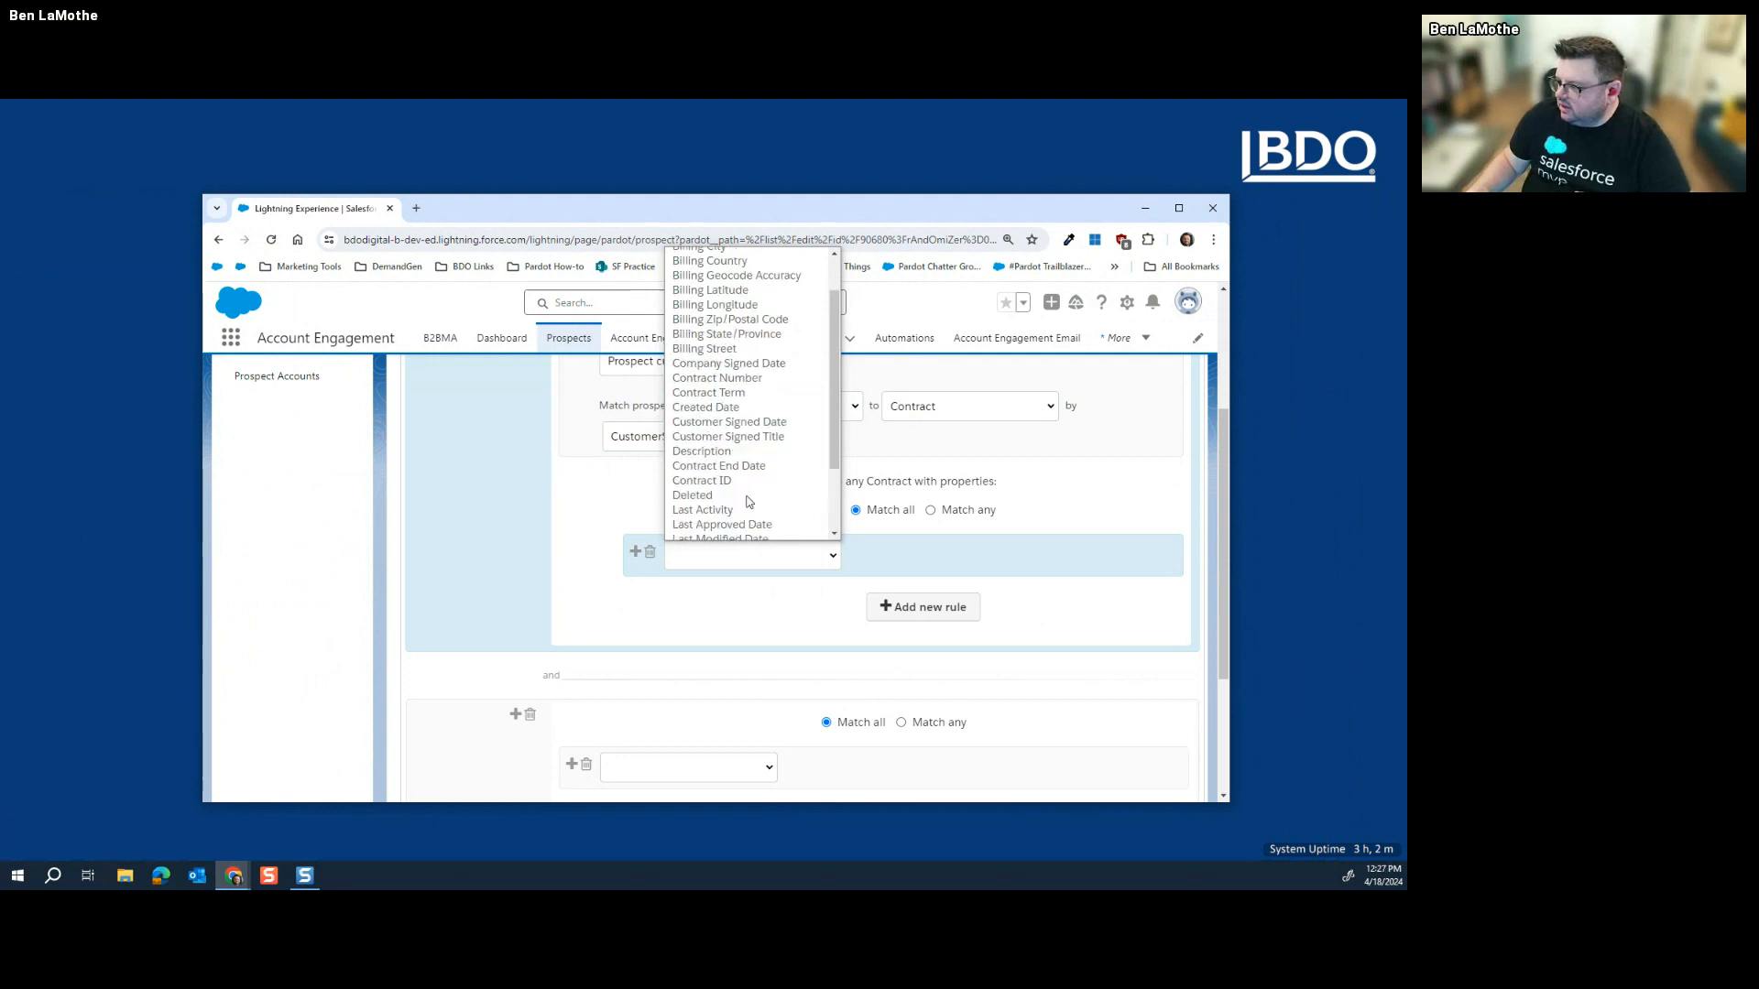
{"action": "scroll", "coordinate": [747, 502], "scroll_direction": "up", "scroll_amount": 1}
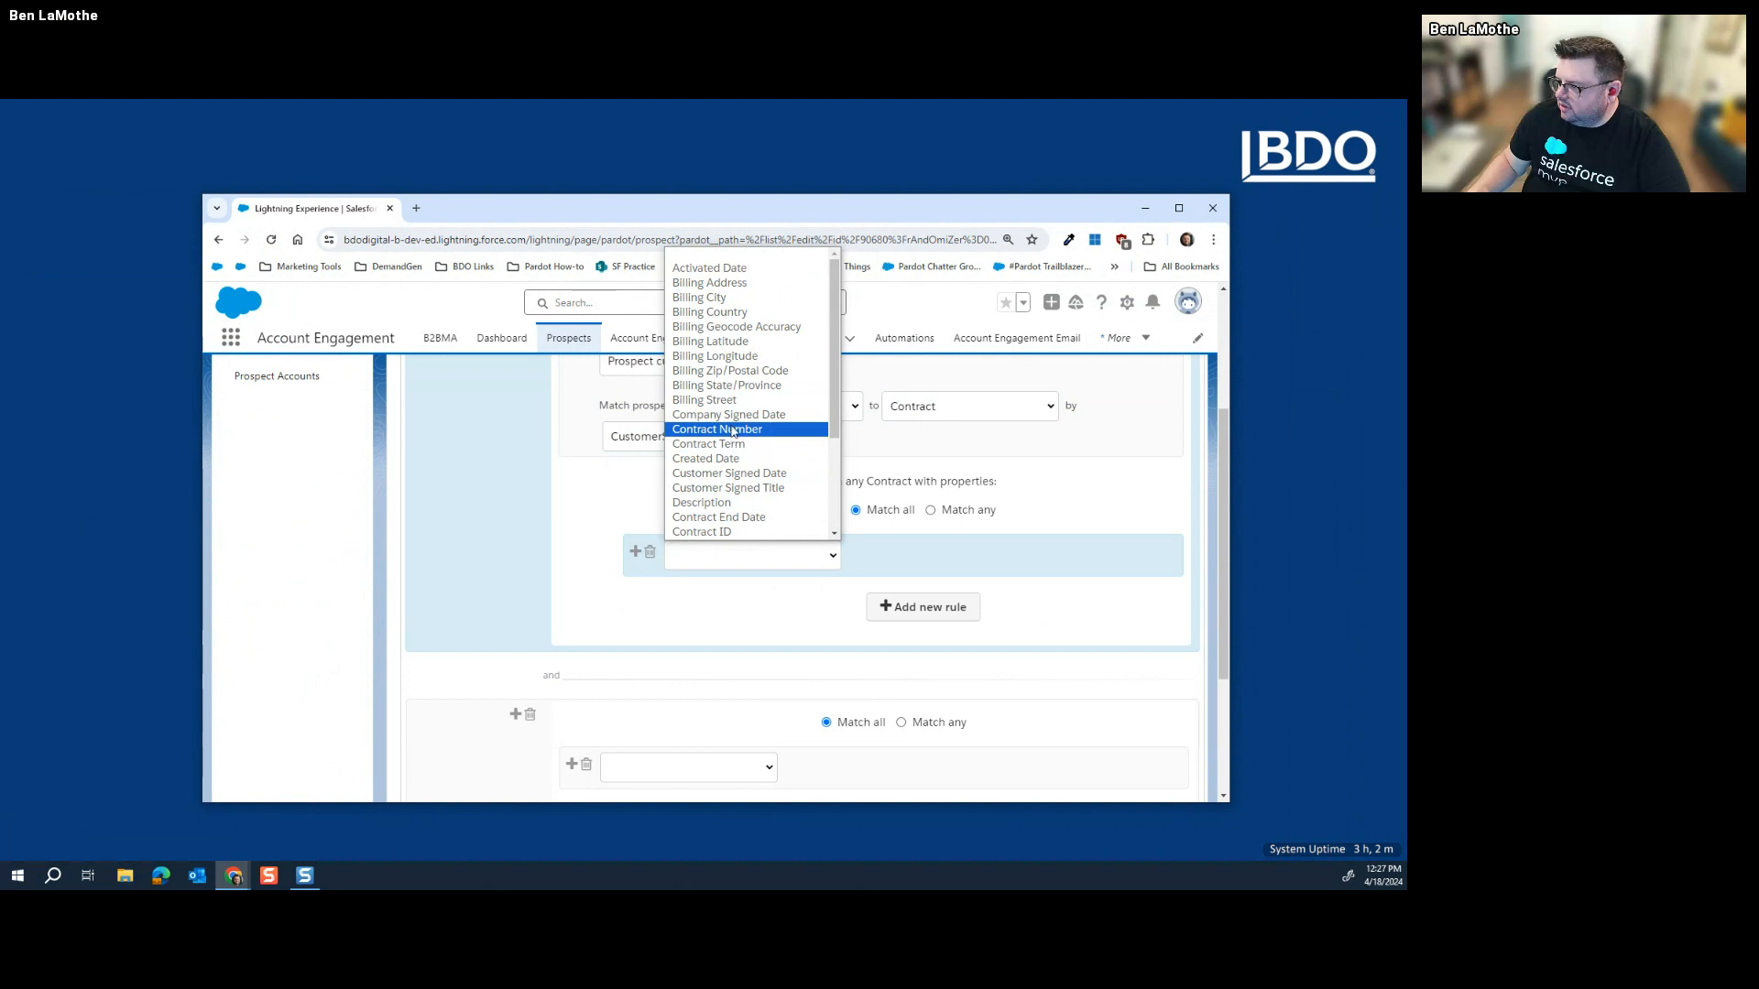
{"action": "scroll", "coordinate": [733, 430], "scroll_direction": "down", "scroll_amount": 3}
{"action": "left_click", "coordinate": [737, 382]}
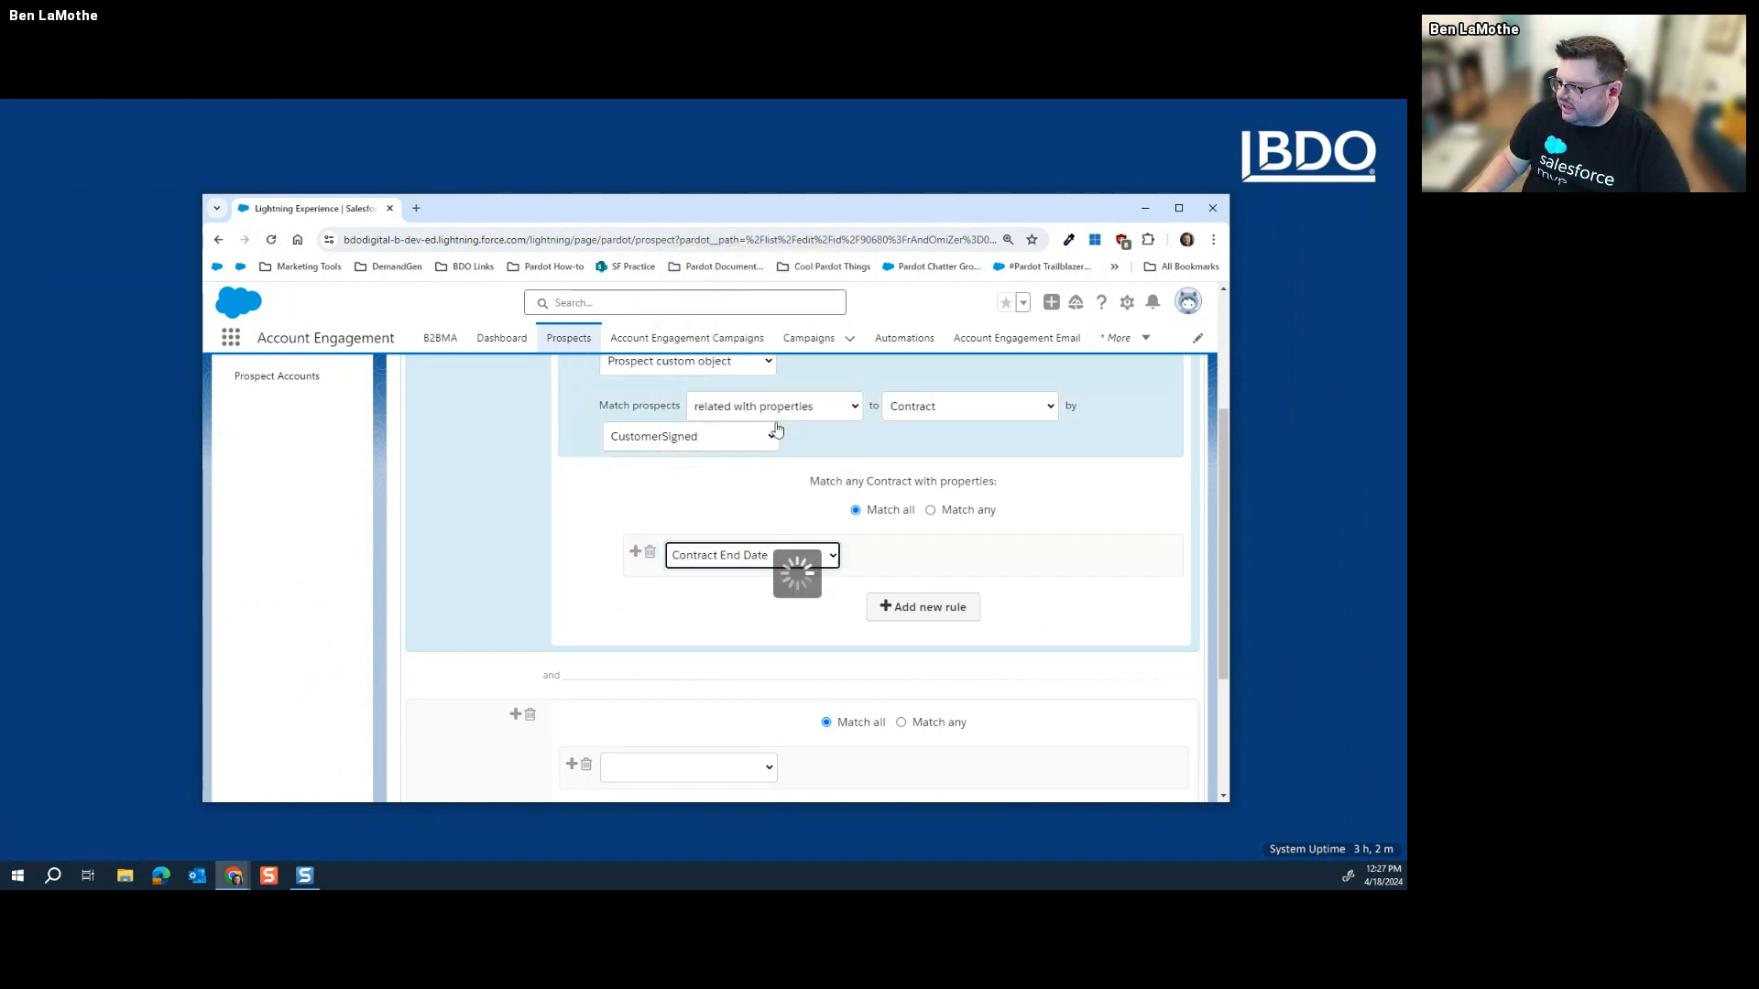
Step: Set the Contract End Date condition to "days ago greater than or equal to" with a value of 30
{"action": "left_click", "coordinate": [943, 555]}
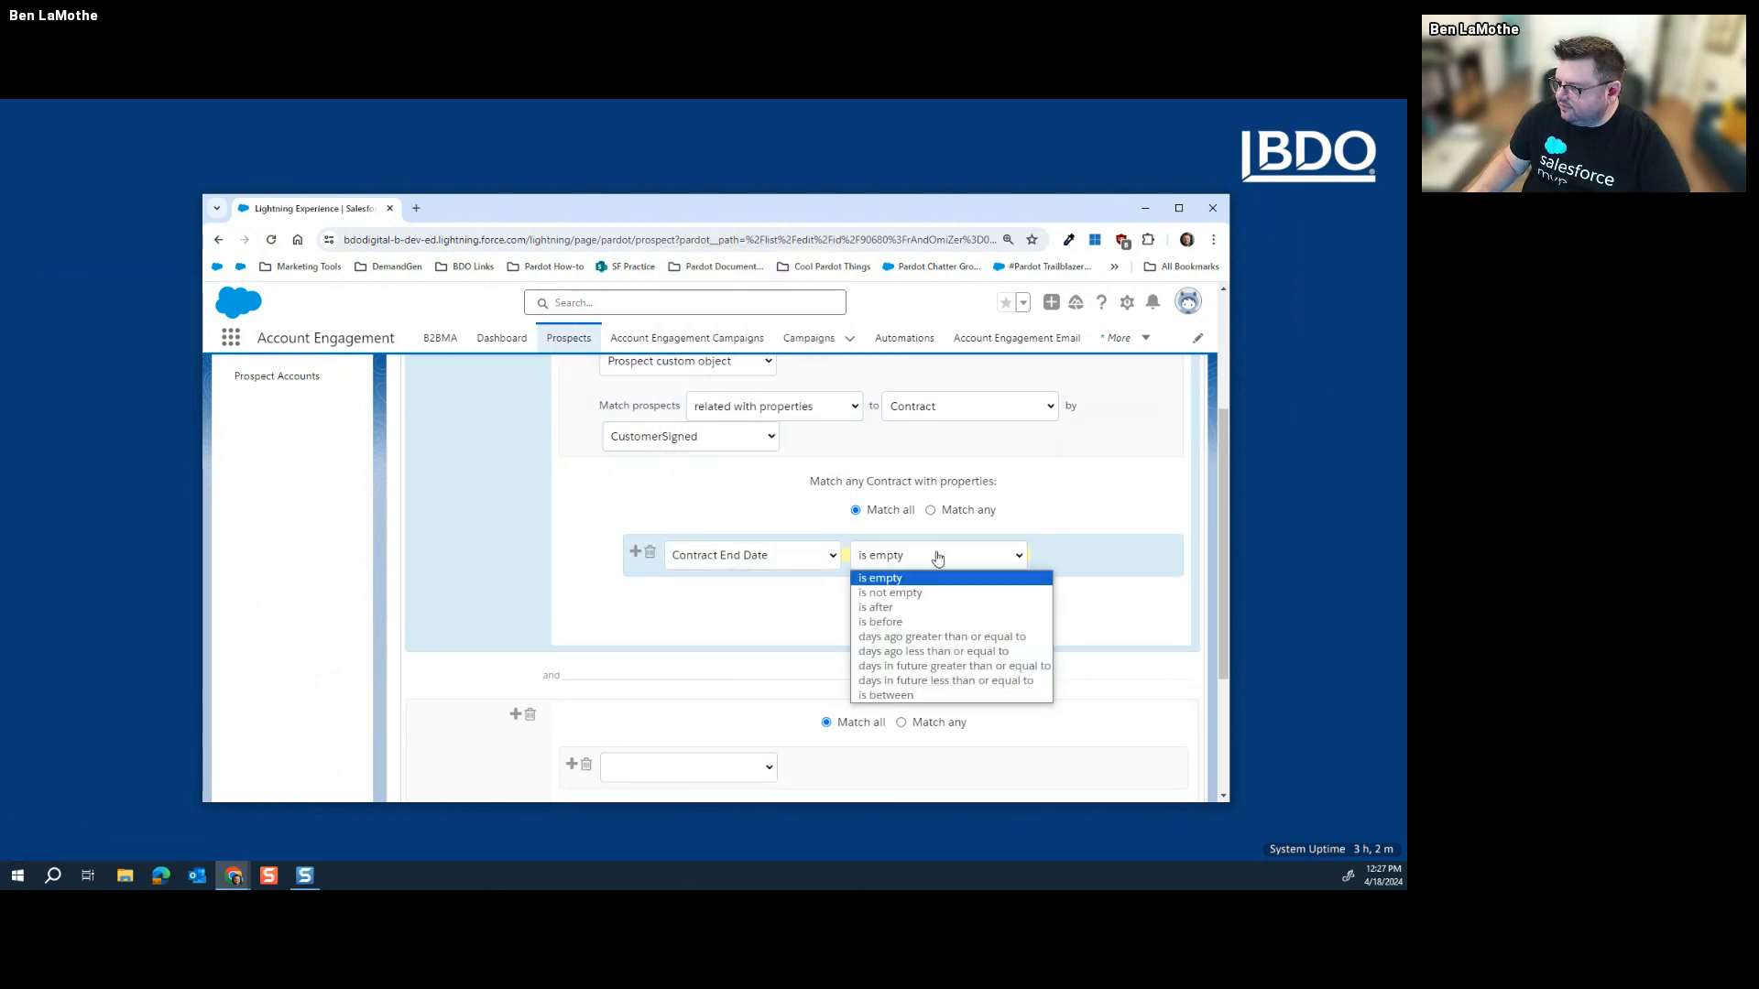
{"action": "left_click", "coordinate": [929, 622]}
{"action": "left_click", "coordinate": [919, 565]}
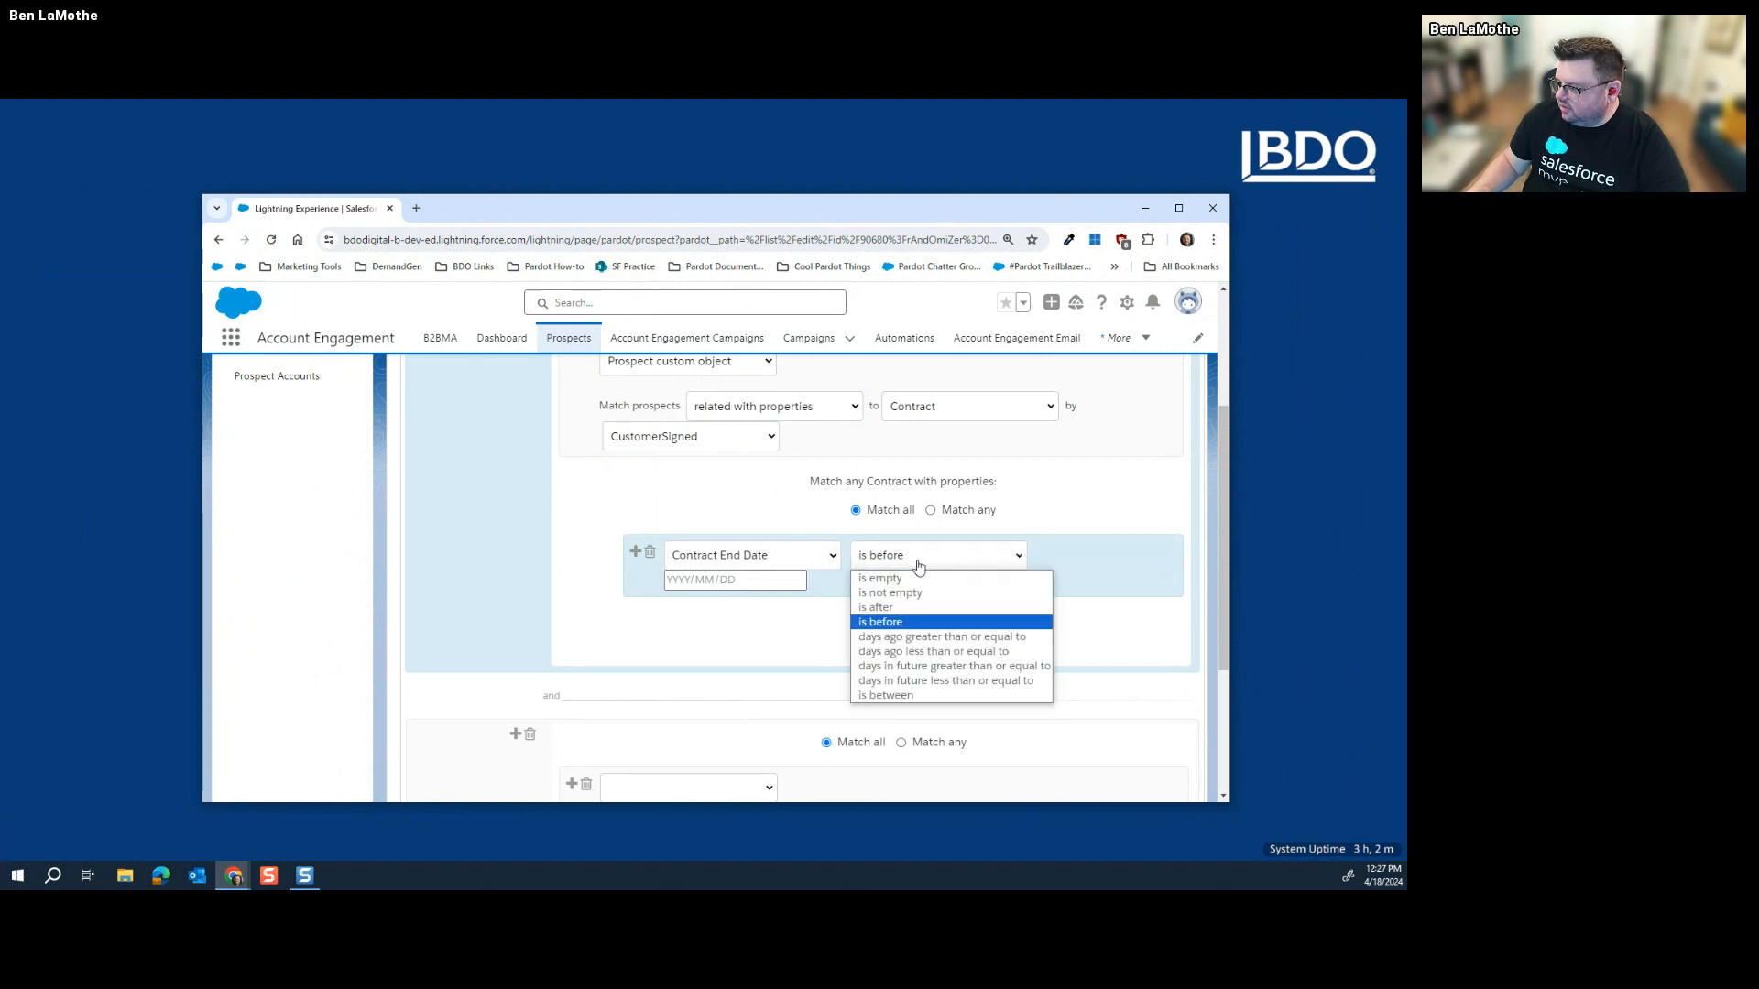
{"action": "left_click", "coordinate": [927, 637]}
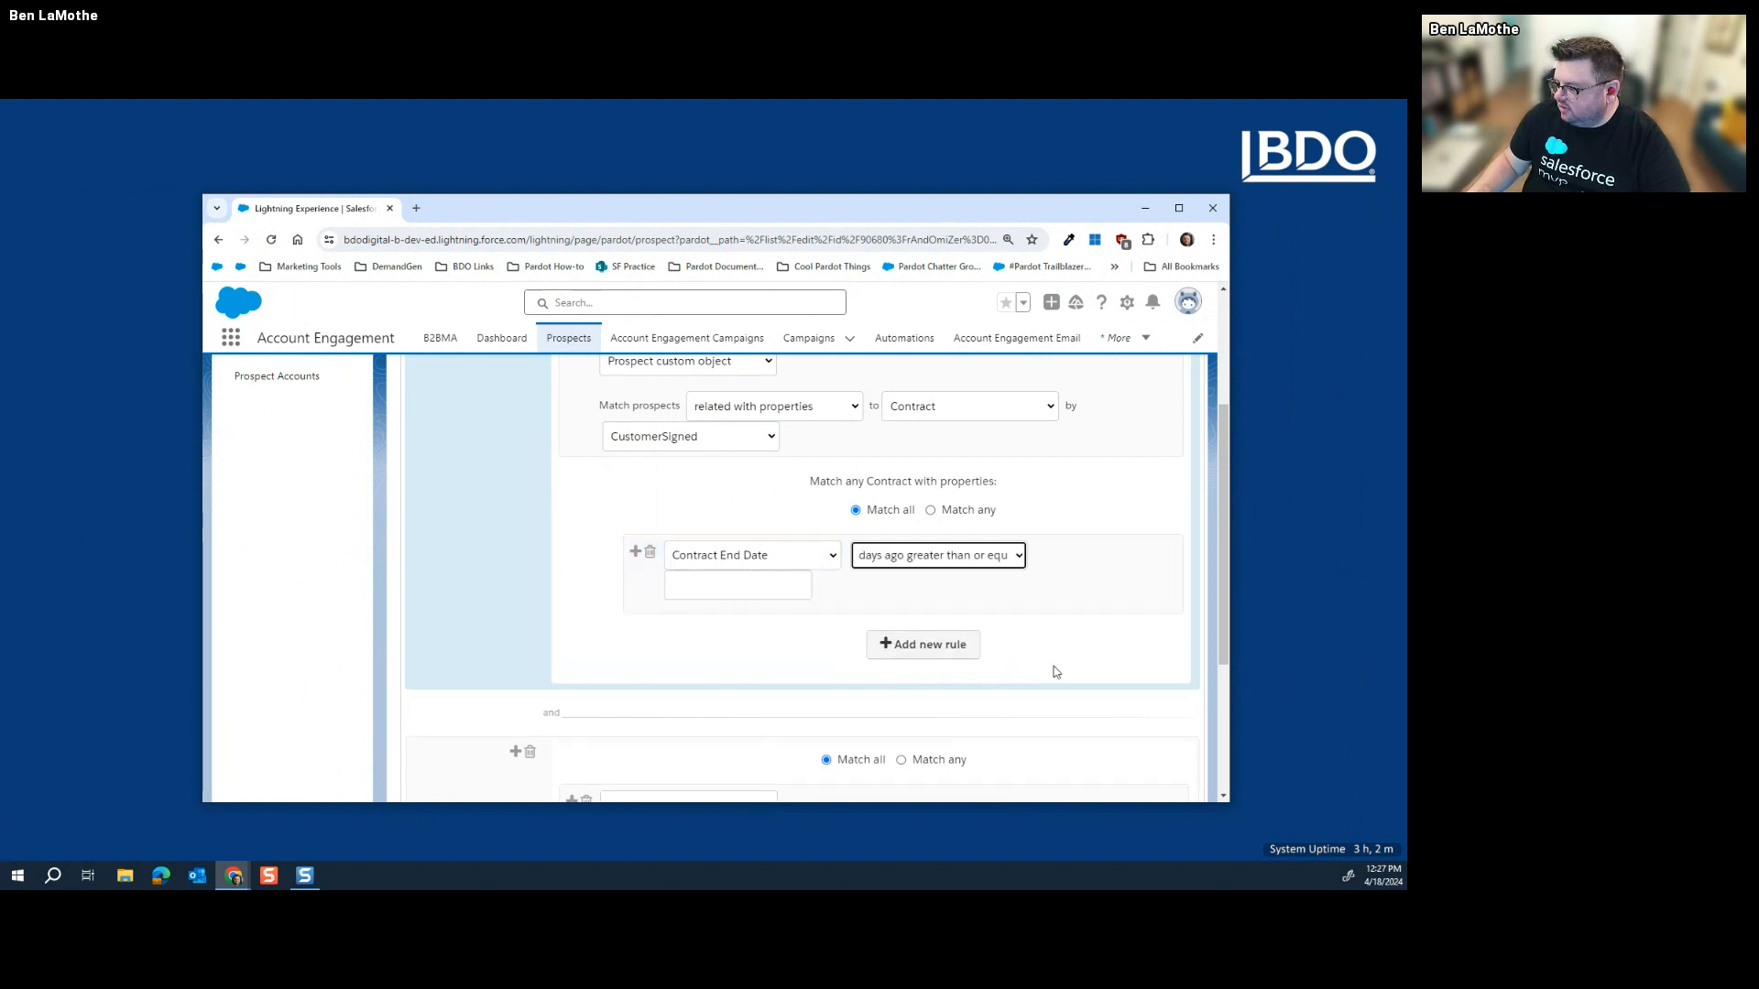
{"action": "left_click", "coordinate": [798, 584]}
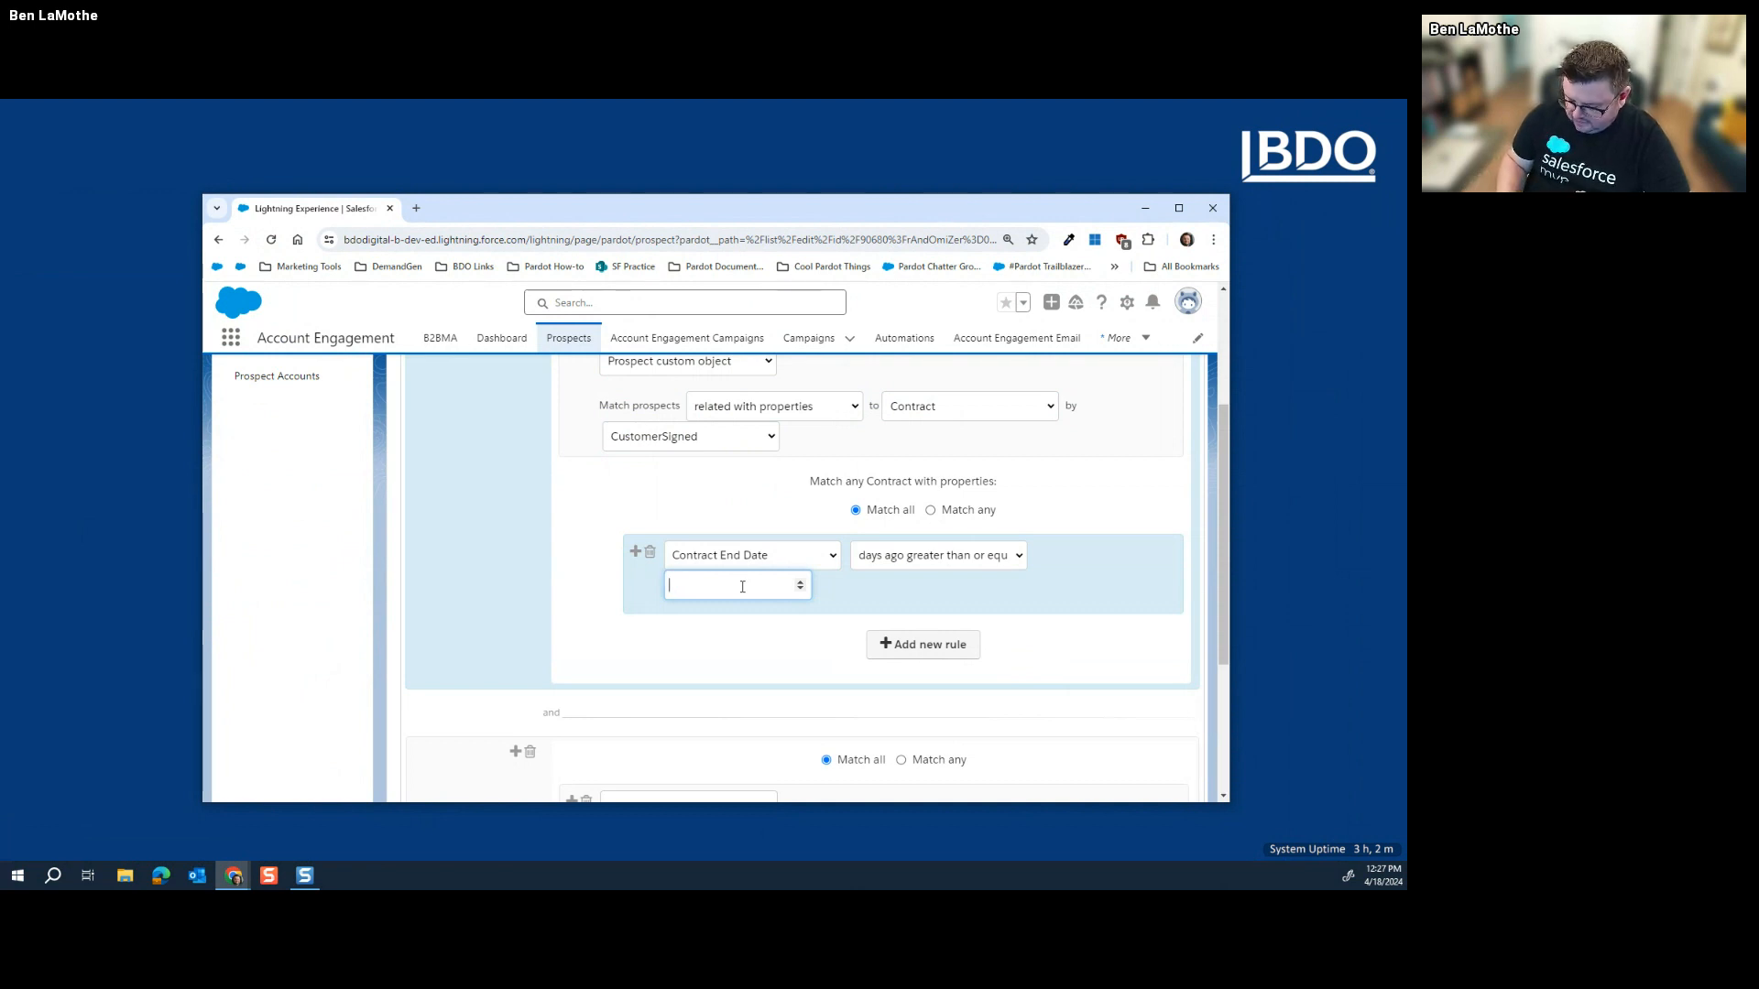
{"action": "type", "text": "30"}
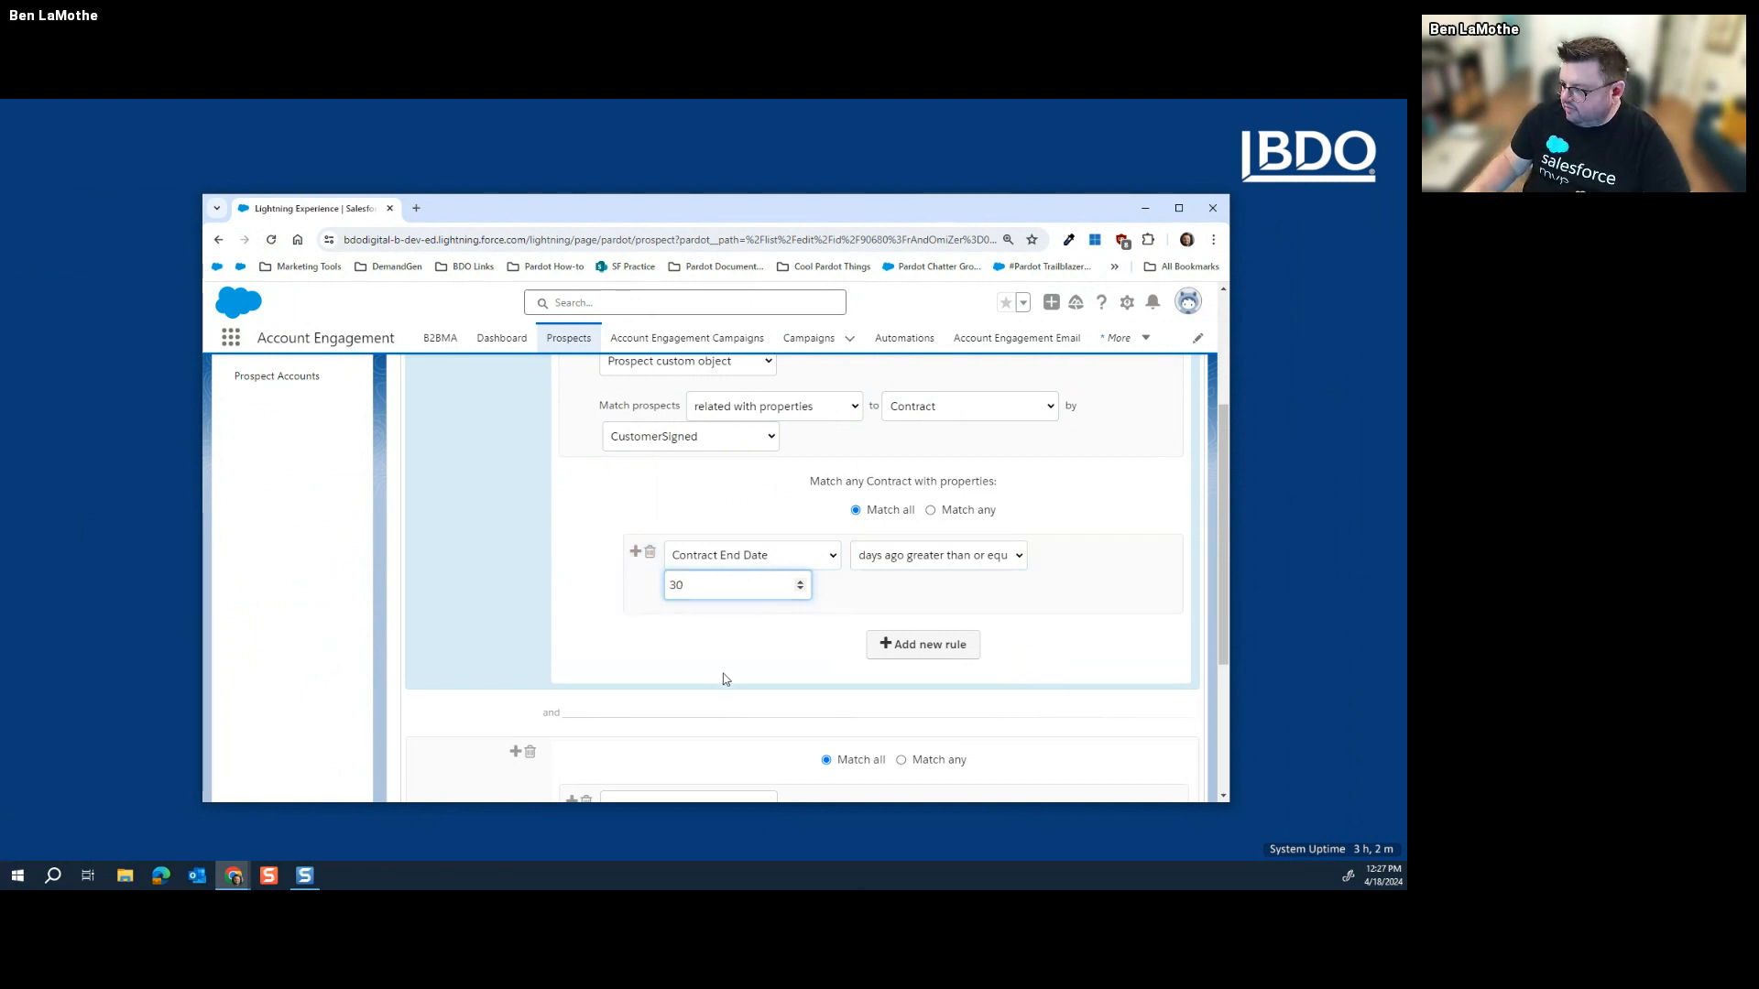
Step: Delete the empty rule group below the contract rule
{"action": "scroll", "coordinate": [723, 673], "scroll_direction": "down", "scroll_amount": 2}
{"action": "left_click", "coordinate": [519, 605]}
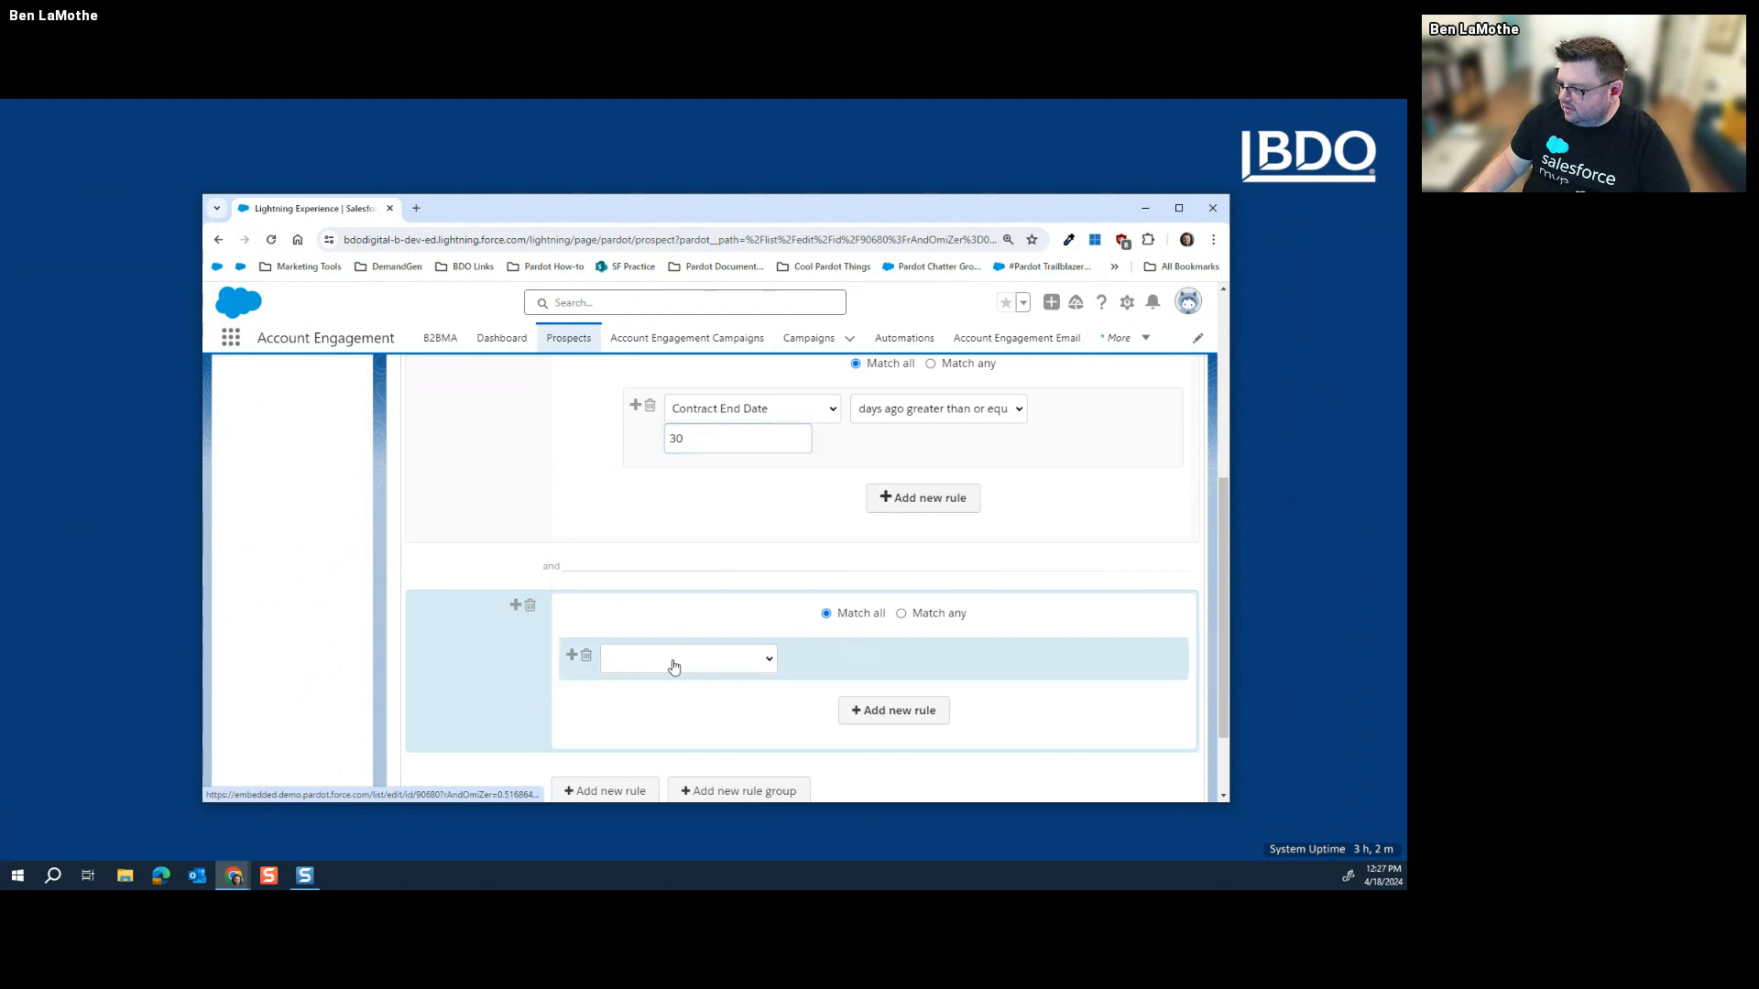
{"action": "left_click", "coordinate": [532, 608]}
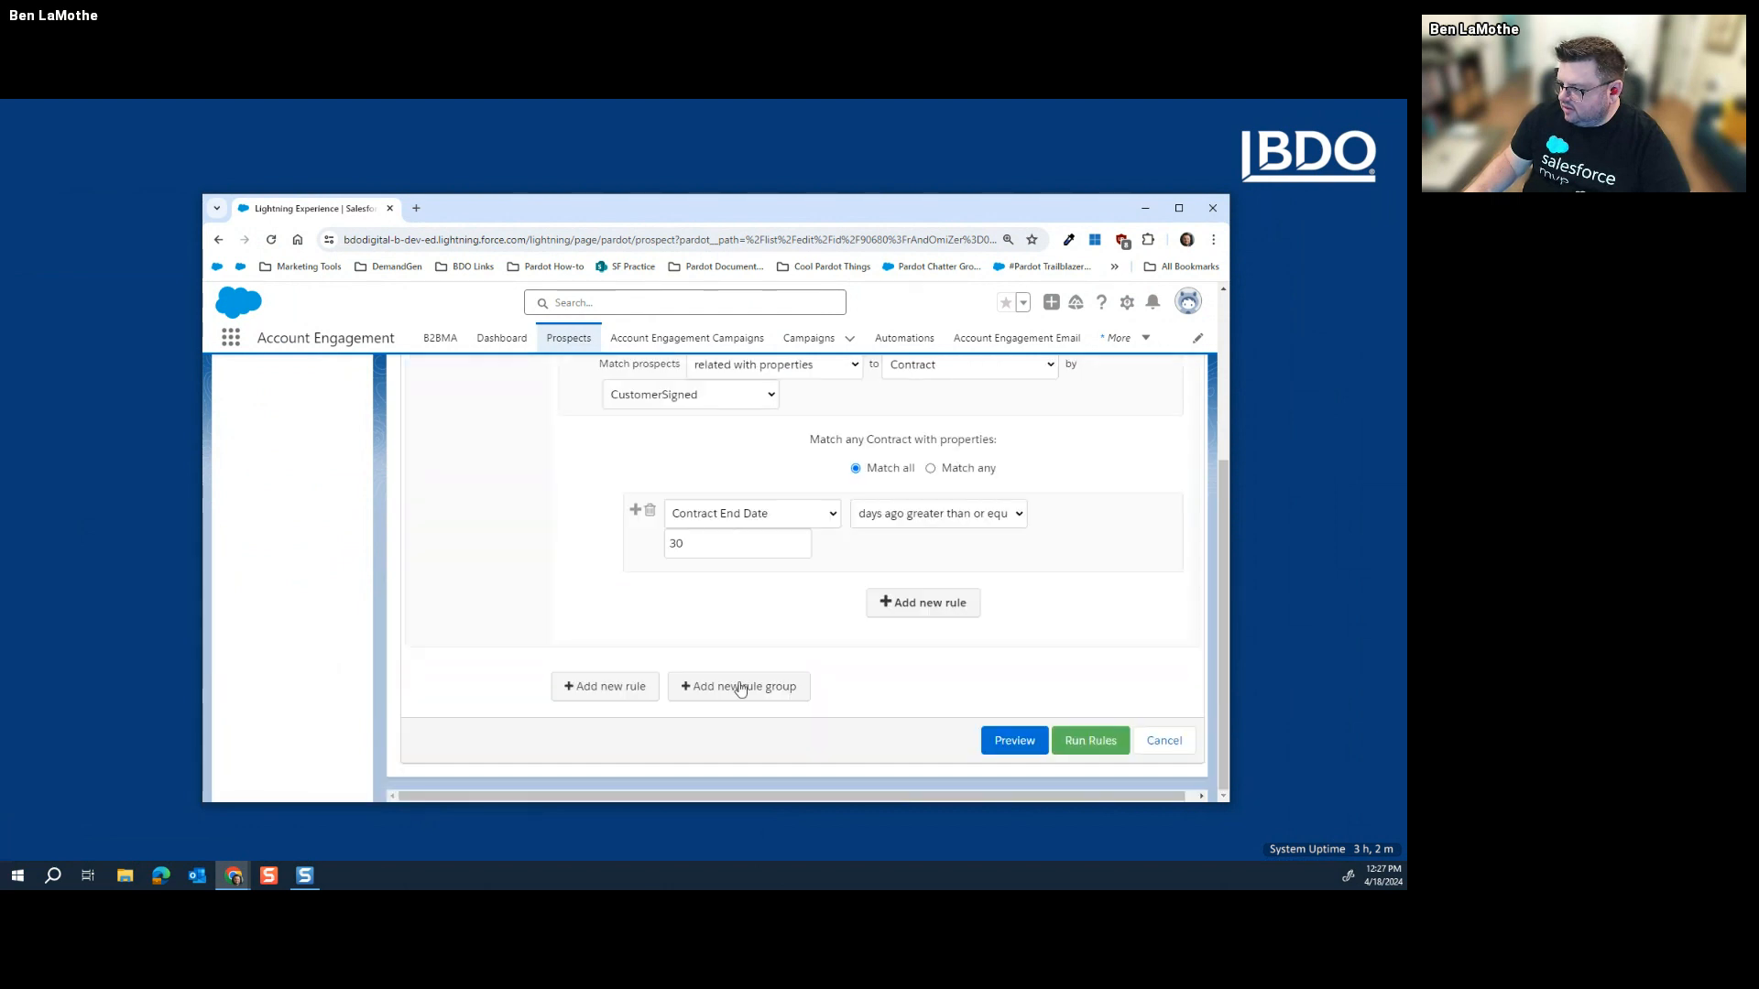
Step: Add a Prospect opportunity rule that matches prospects not related to Opportunity
{"action": "left_click", "coordinate": [606, 688]}
{"action": "left_click", "coordinate": [641, 628]}
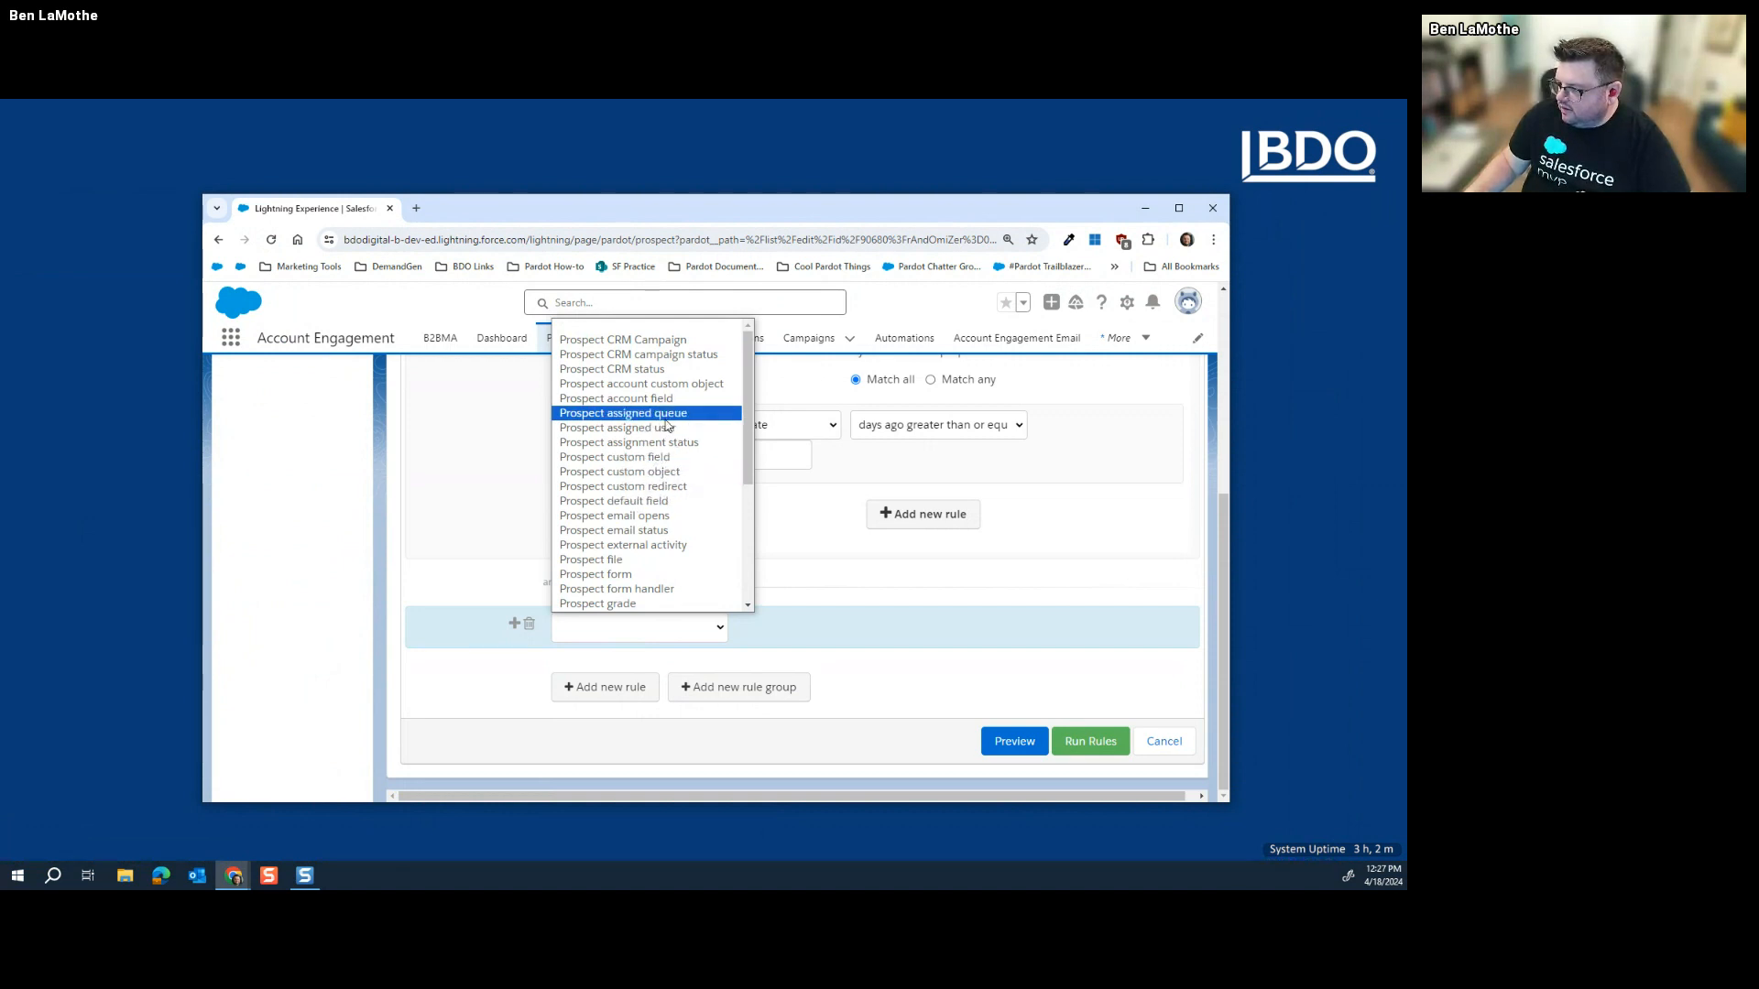
{"action": "scroll", "coordinate": [660, 494], "scroll_direction": "down", "scroll_amount": 3}
{"action": "left_click", "coordinate": [659, 515]}
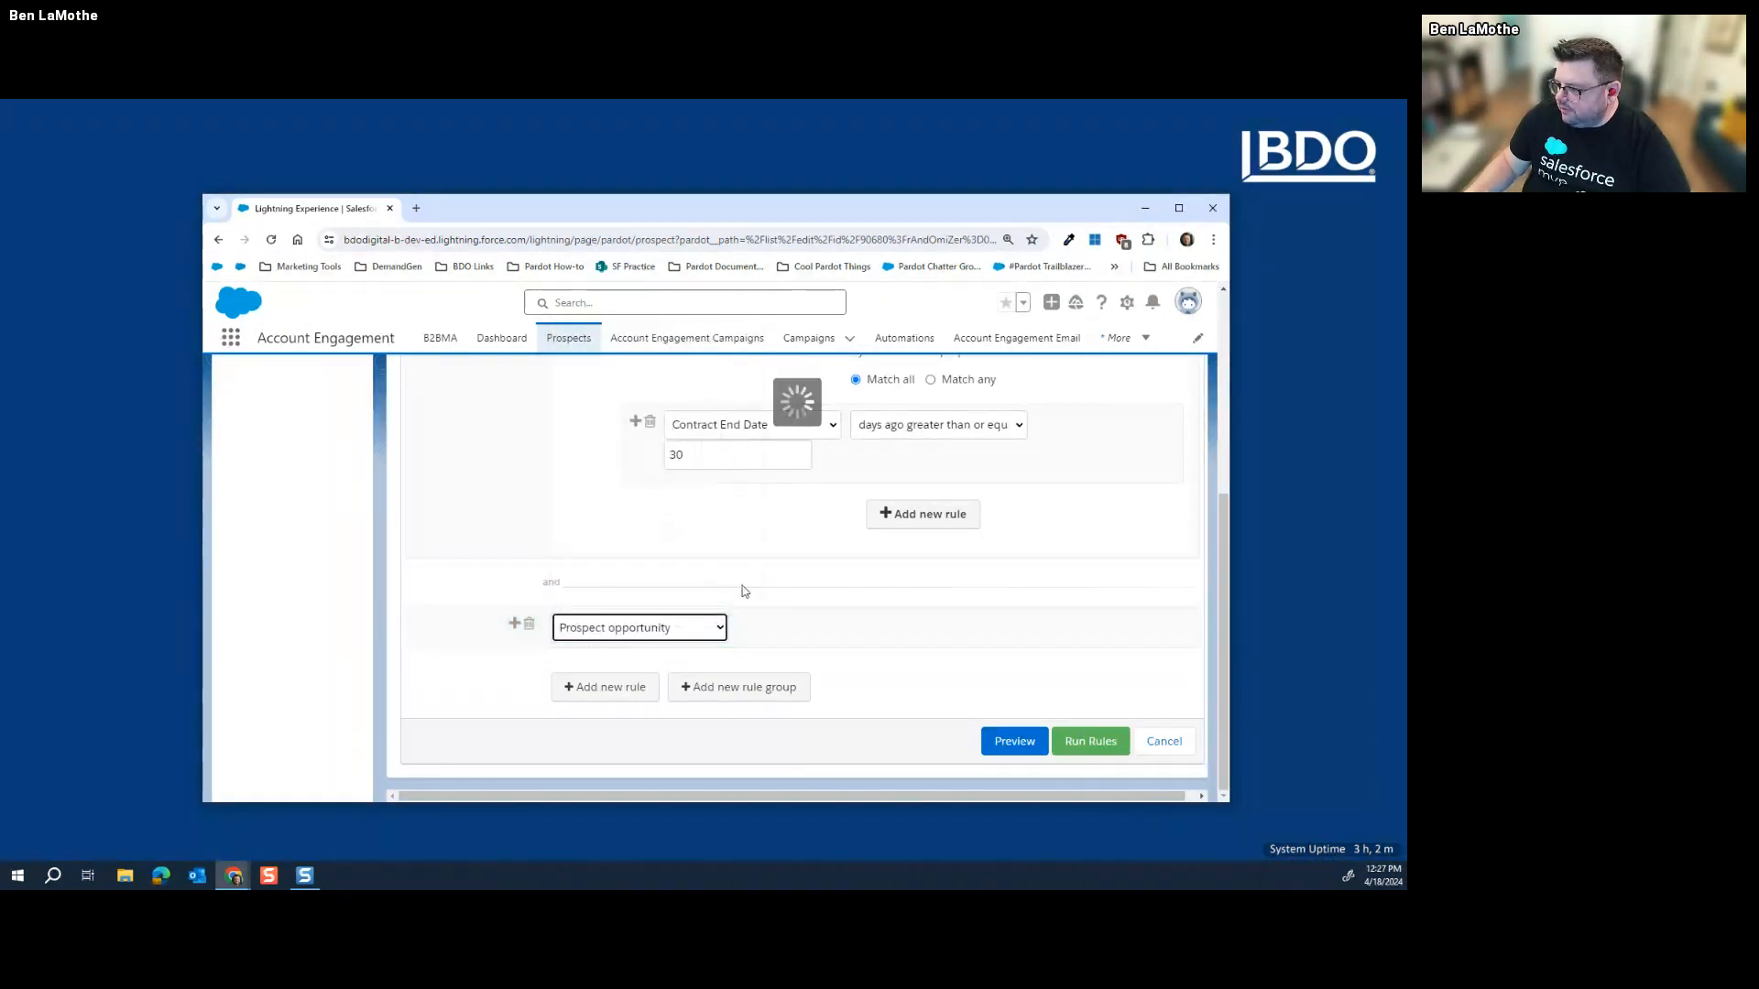
{"action": "left_click", "coordinate": [744, 693]}
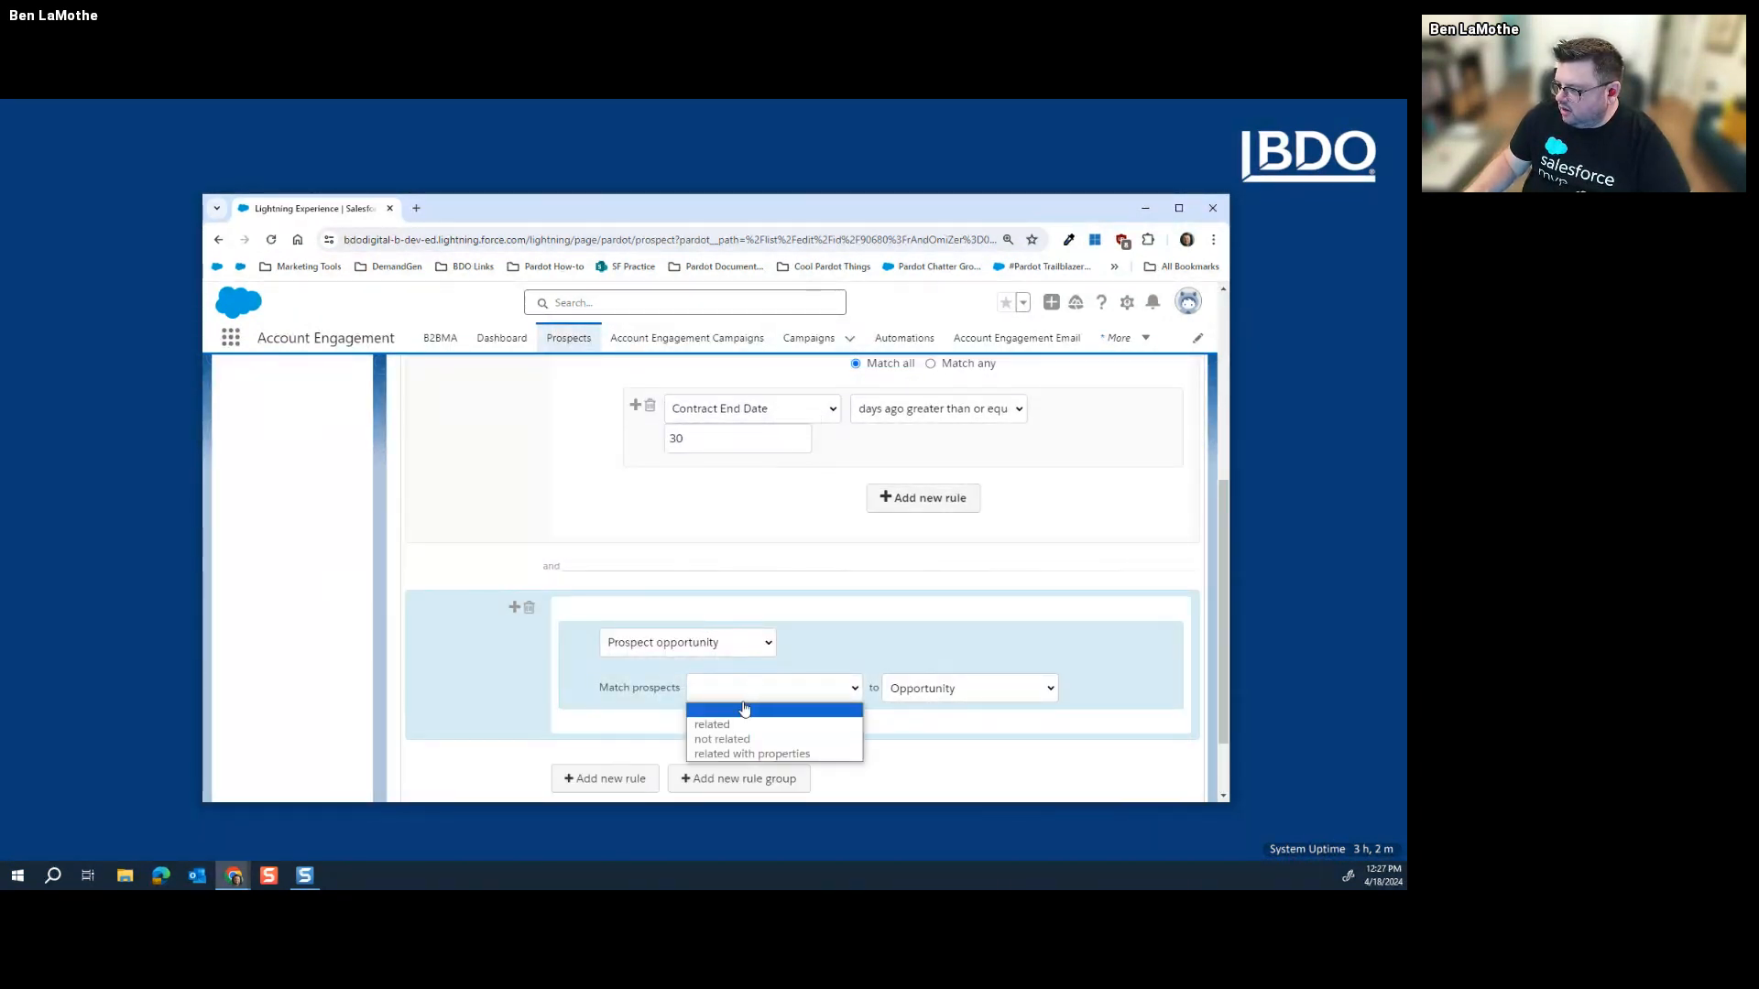
{"action": "left_click", "coordinate": [747, 740]}
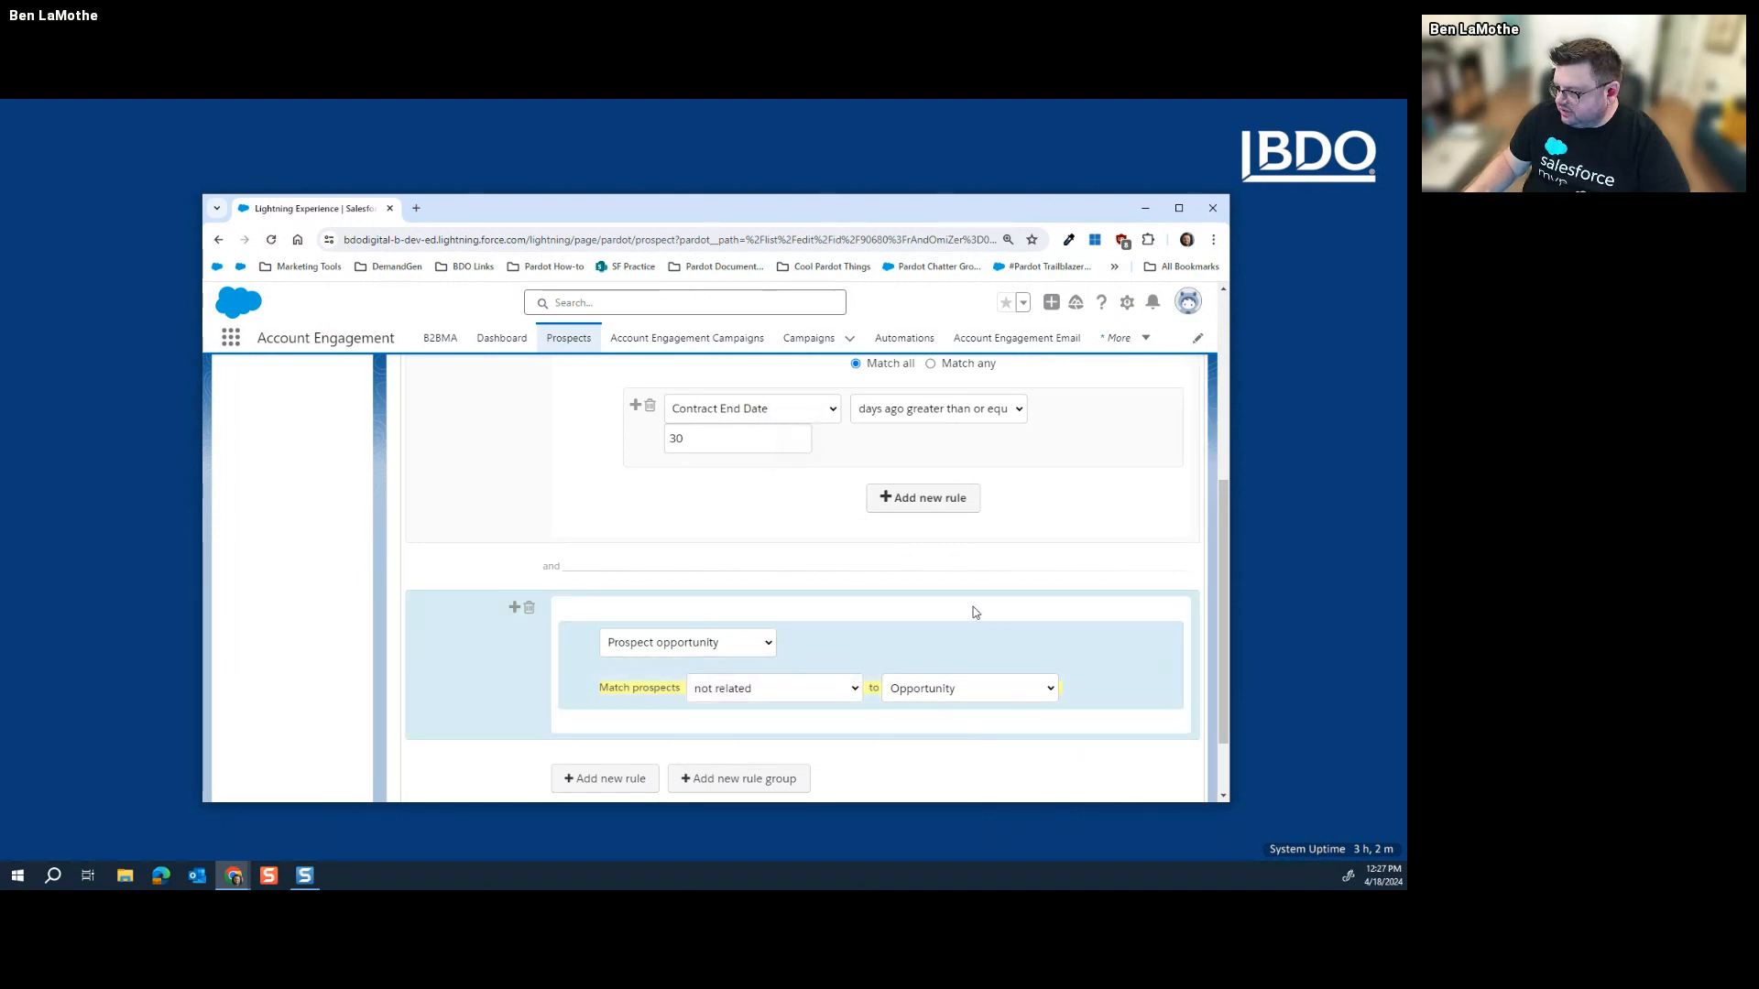
Step: Review the finished Contract custom object rule and its Contract End Date condition
{"action": "scroll", "coordinate": [802, 553], "scroll_direction": "up", "scroll_amount": 3}
{"action": "scroll", "coordinate": [898, 506], "scroll_direction": "up", "scroll_amount": 1}
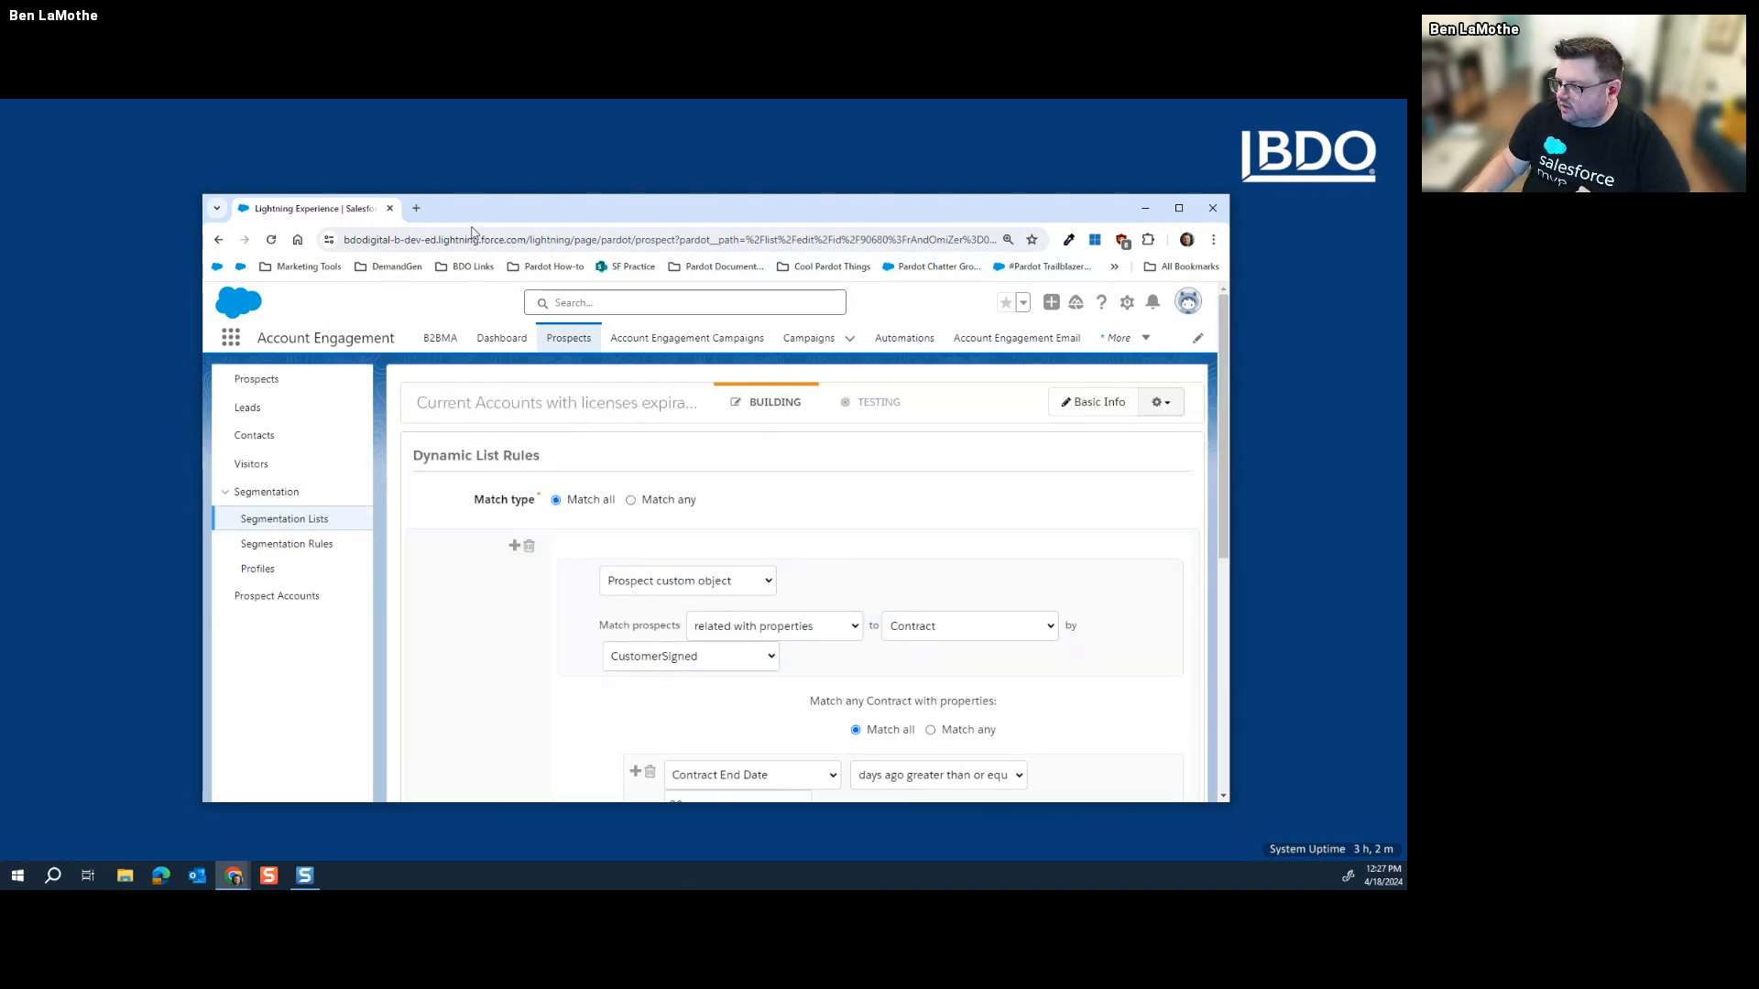
{"action": "mouse_move", "coordinate": [482, 213]}
{"action": "left_mouse_down"}
{"action": "mouse_move", "coordinate": [491, 256]}
{"action": "mouse_move", "coordinate": [477, 211]}
{"action": "left_mouse_up"}
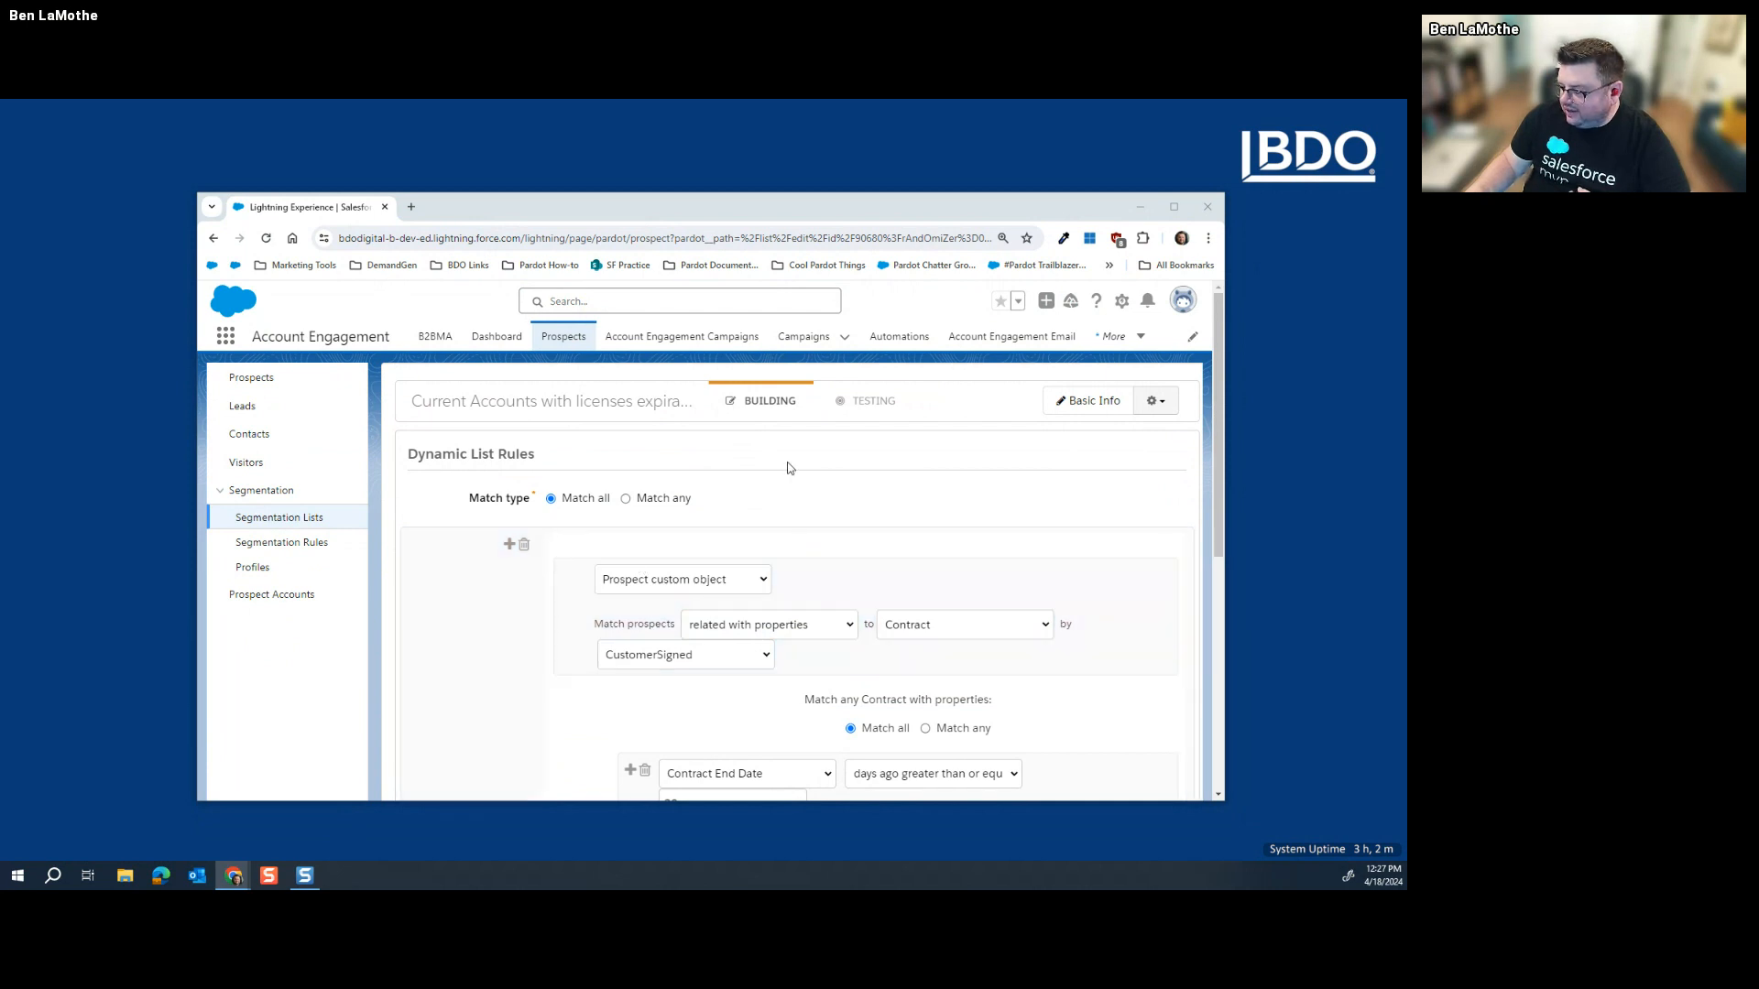
{"action": "scroll", "coordinate": [939, 541], "scroll_direction": "down", "scroll_amount": 2}
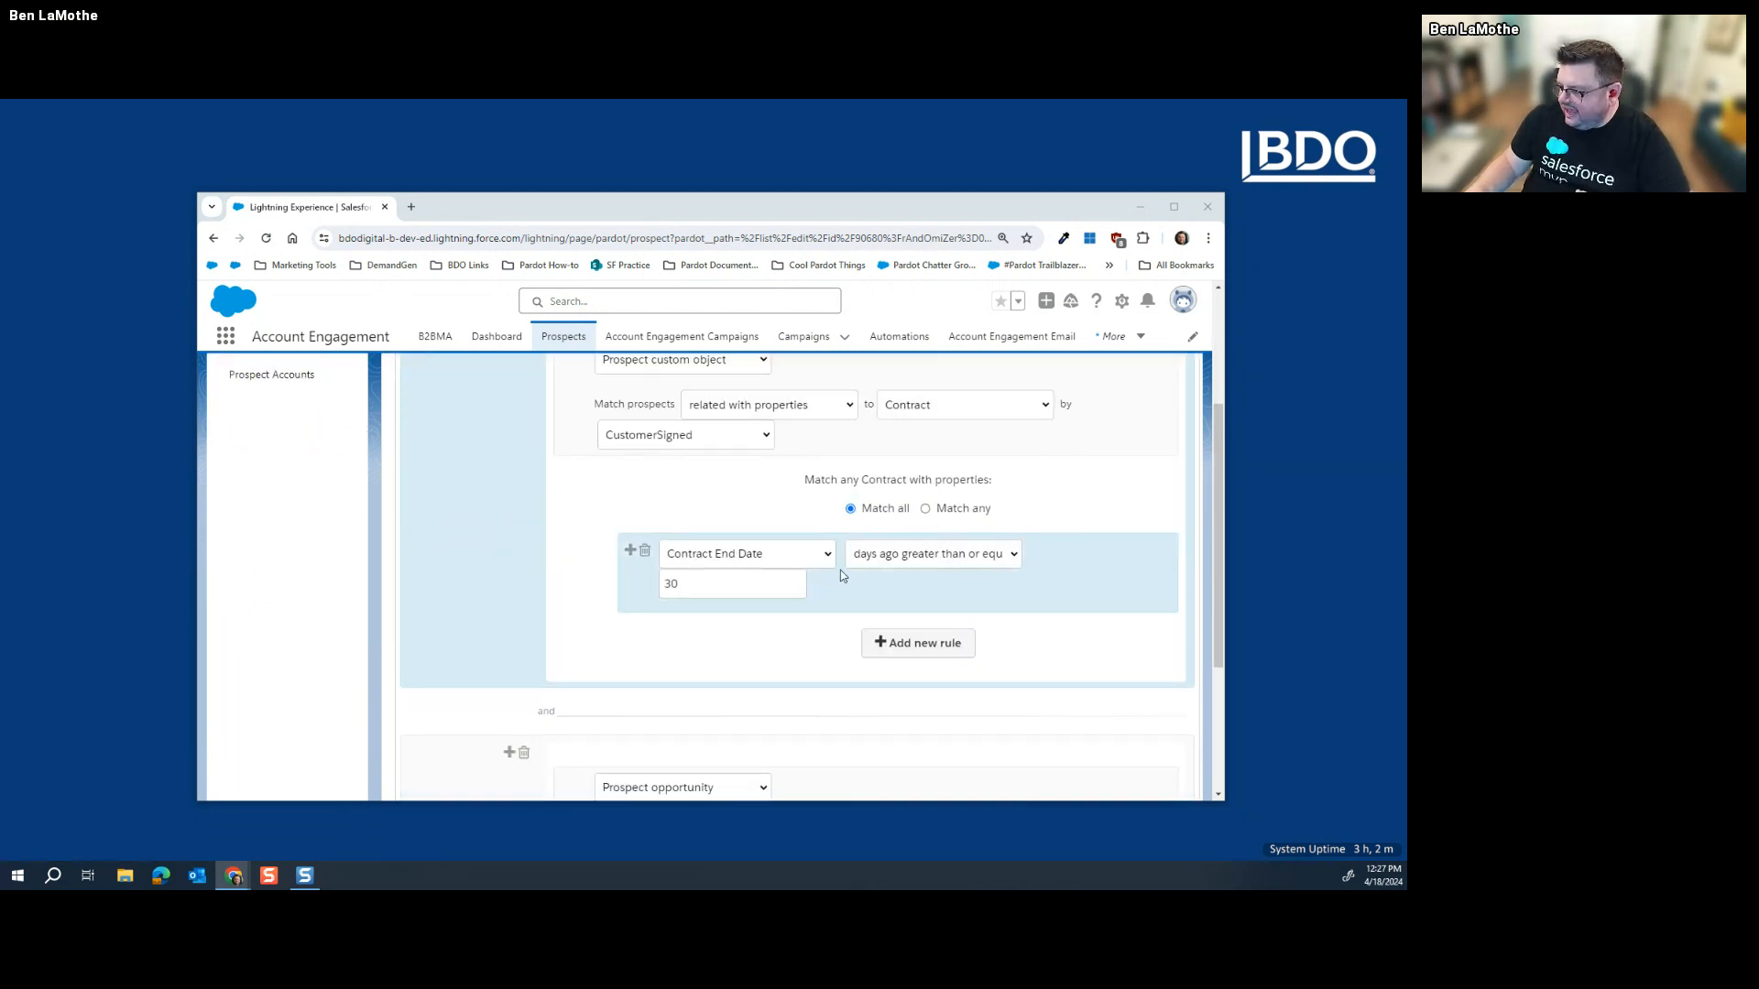
Step: Review the Contract custom object rule together with the Prospect opportunity rule in the dynamic list
{"action": "scroll", "coordinate": [829, 595], "scroll_direction": "down", "scroll_amount": 2}
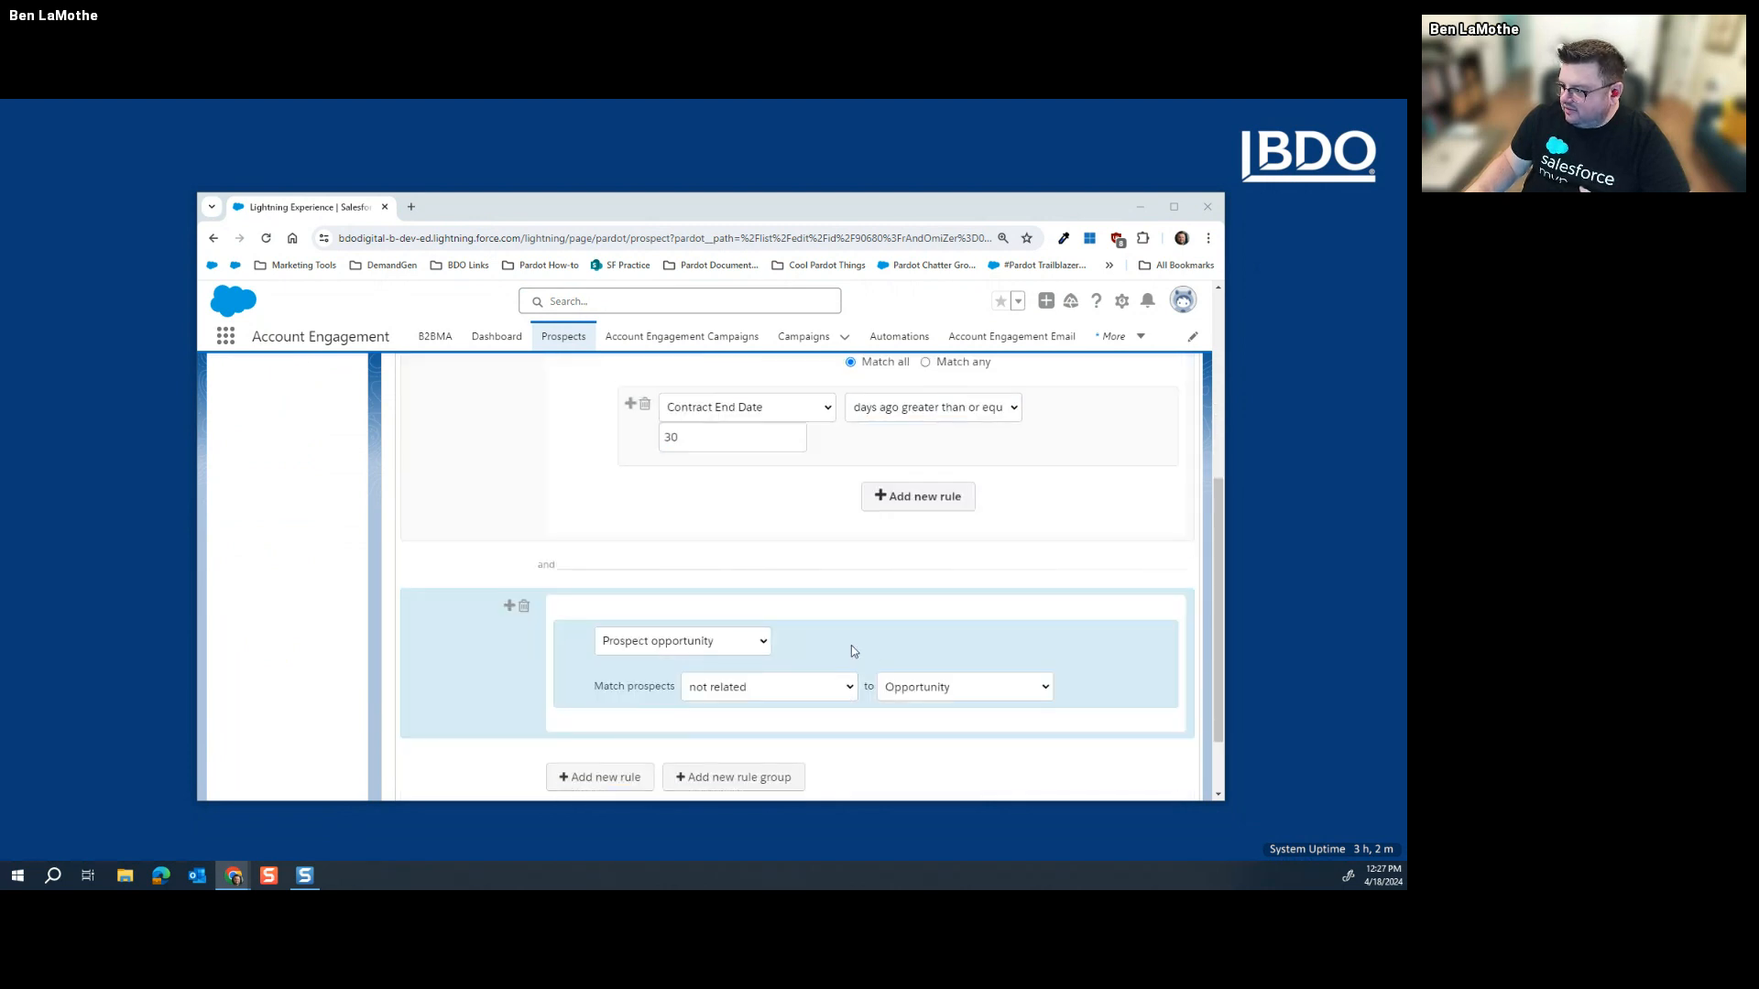
{"action": "scroll", "coordinate": [801, 659], "scroll_direction": "up", "scroll_amount": 2}
{"action": "scroll", "coordinate": [541, 664], "scroll_direction": "down", "scroll_amount": 2}
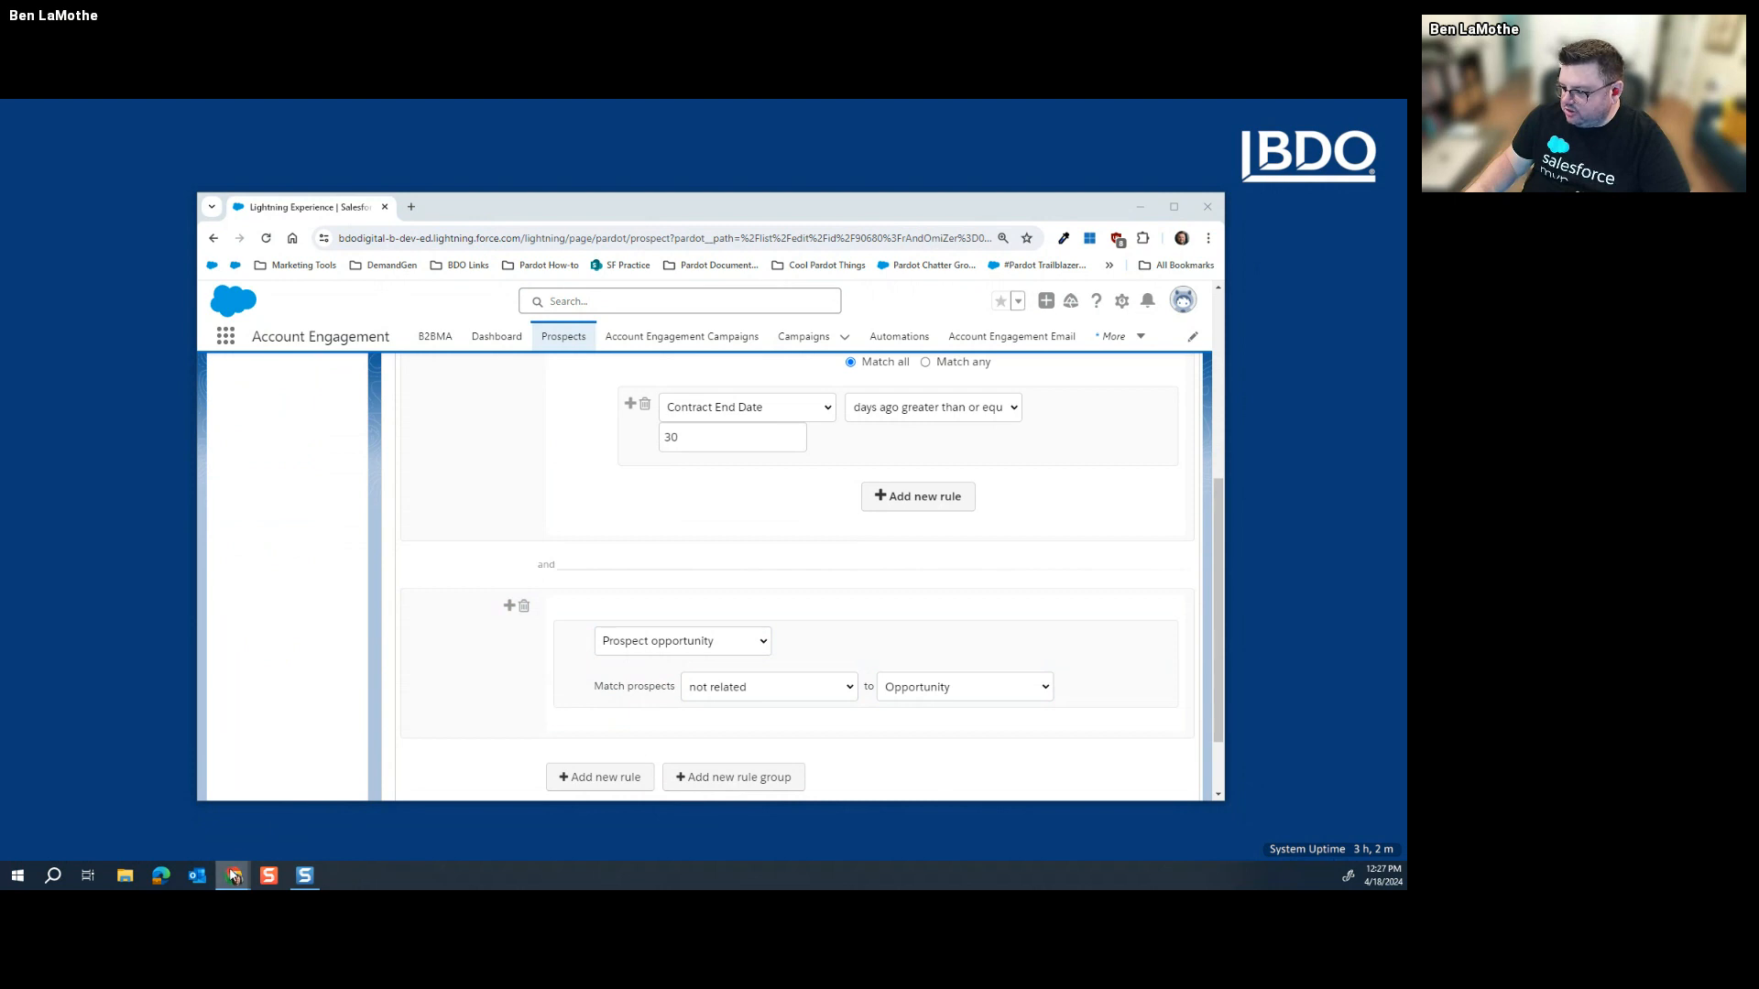
{"action": "mouse_move", "coordinate": [234, 877]}
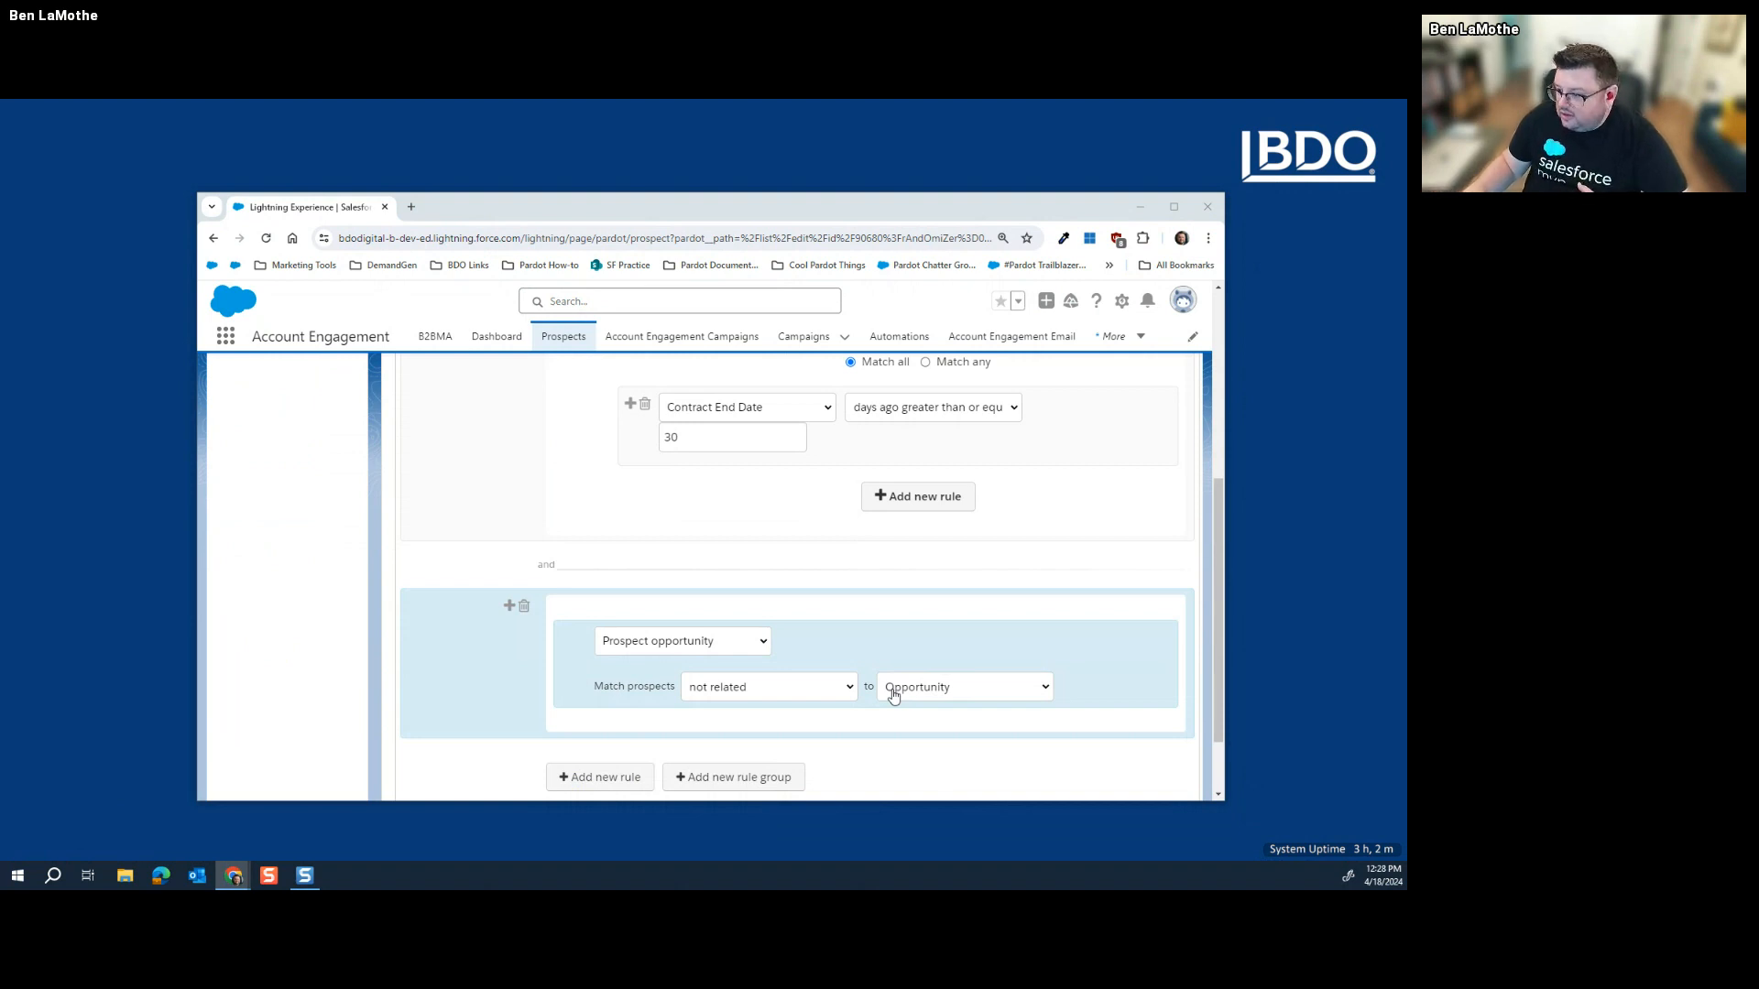
{"action": "scroll", "coordinate": [553, 604], "scroll_direction": "up", "scroll_amount": 3}
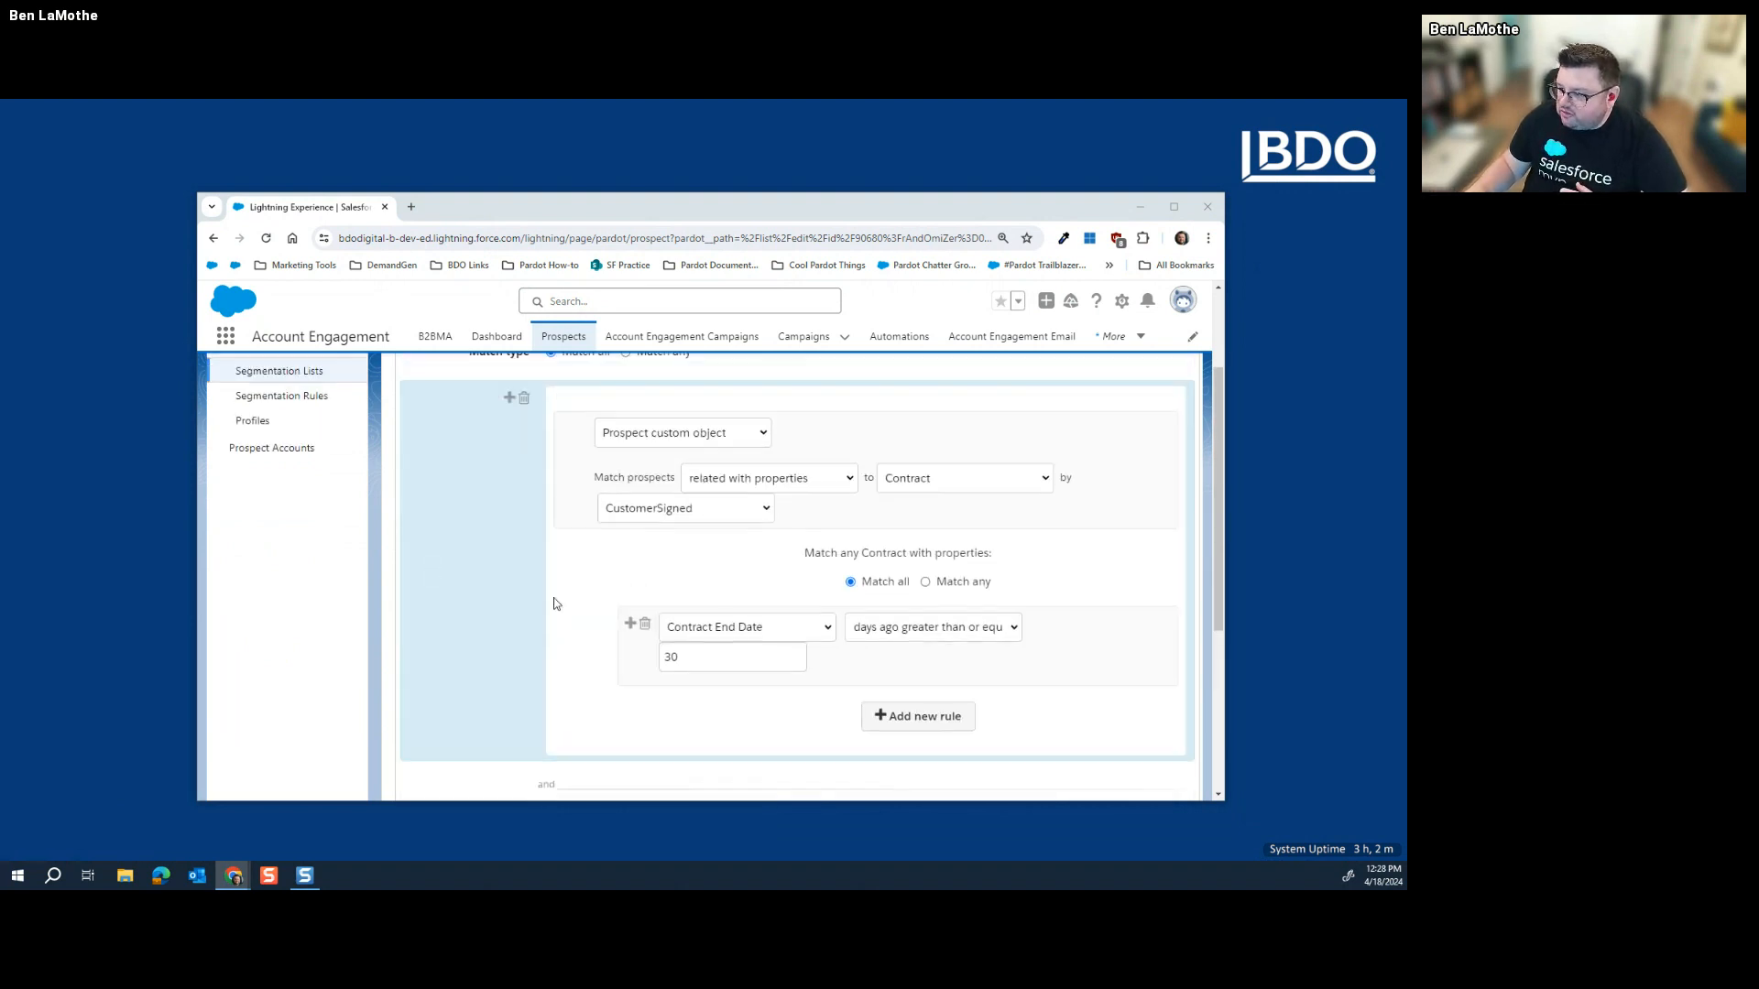
{"action": "scroll", "coordinate": [568, 586], "scroll_direction": "up", "scroll_amount": 3}
{"action": "scroll", "coordinate": [589, 581], "scroll_direction": "down", "scroll_amount": 5}
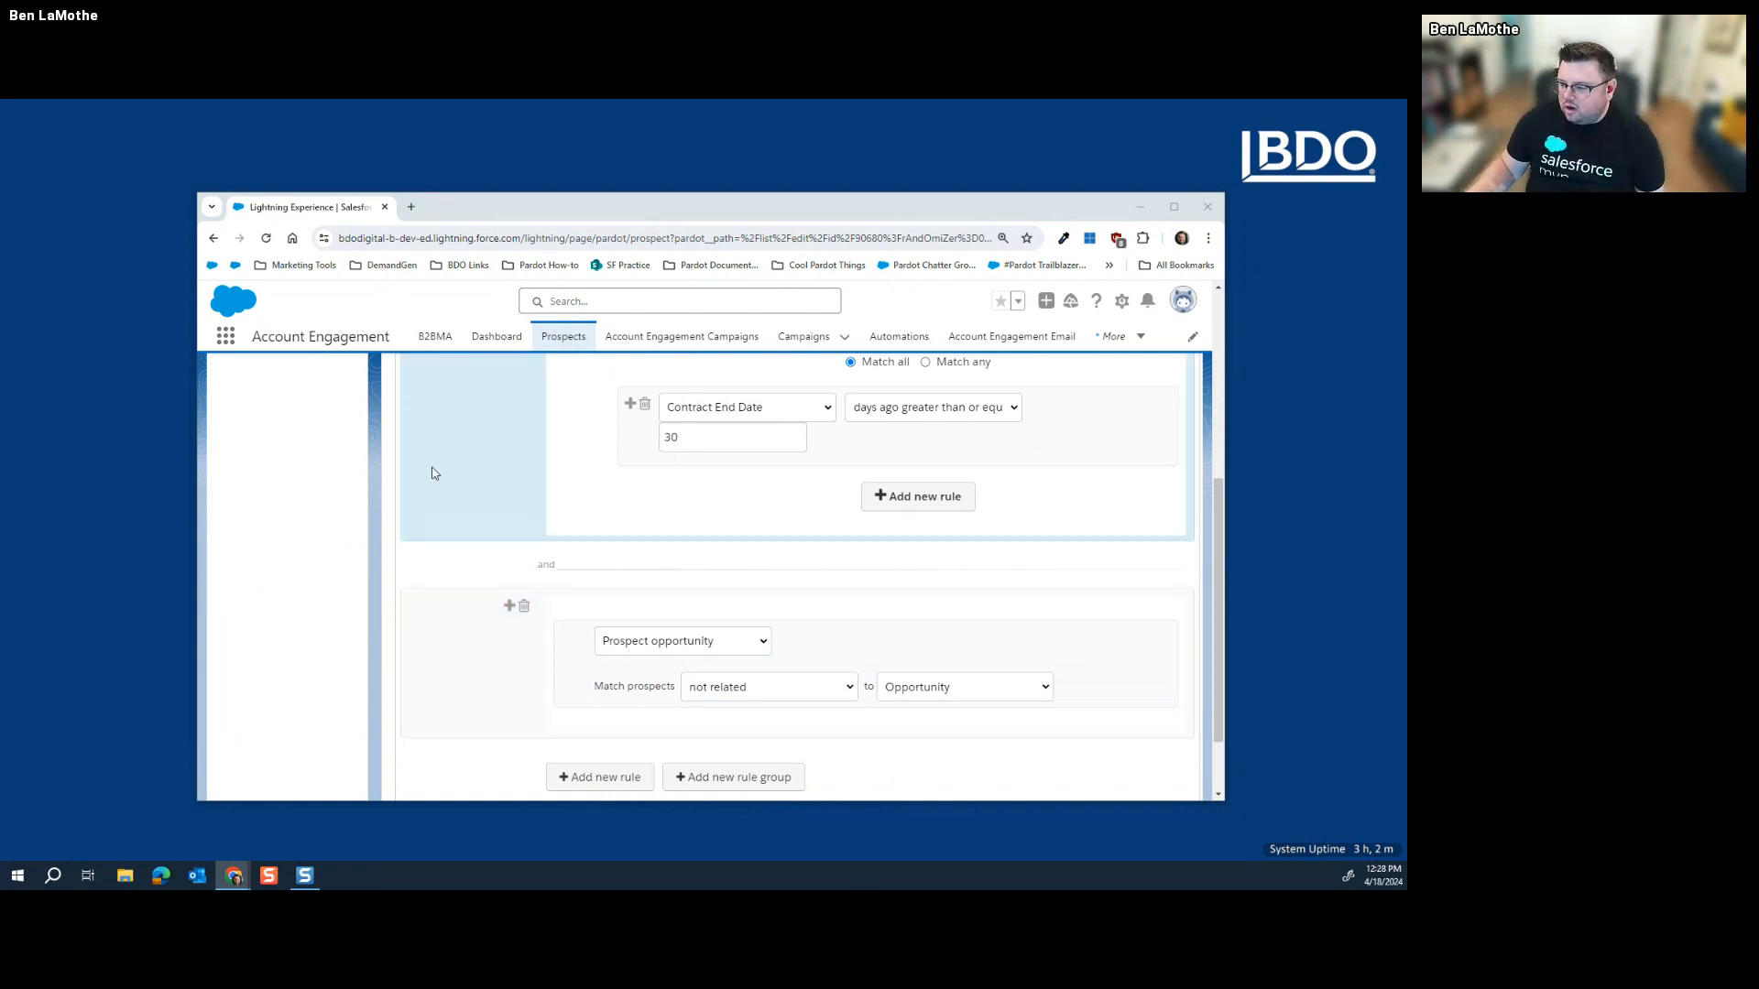
Step: Add a Prospect default field rule matching prospects whose Job Title is "Decision Maker"
{"action": "scroll", "coordinate": [434, 473], "scroll_direction": "down", "scroll_amount": 1}
{"action": "left_click", "coordinate": [595, 705]}
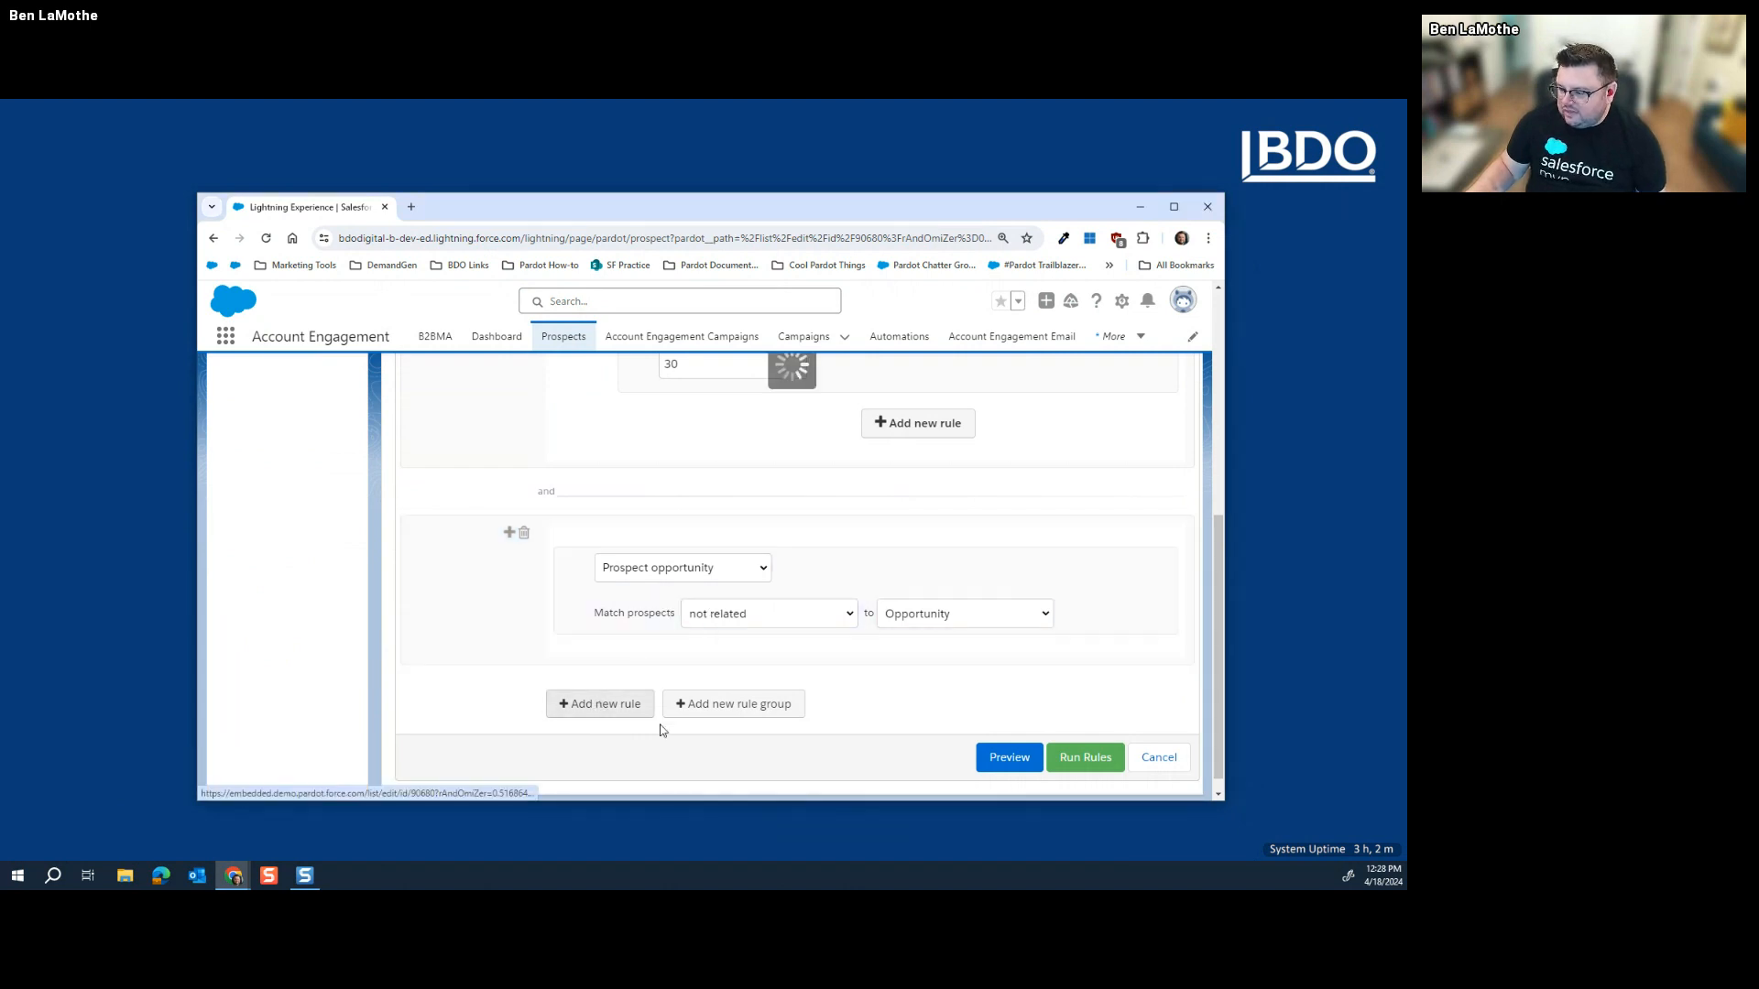
{"action": "left_click", "coordinate": [622, 733]}
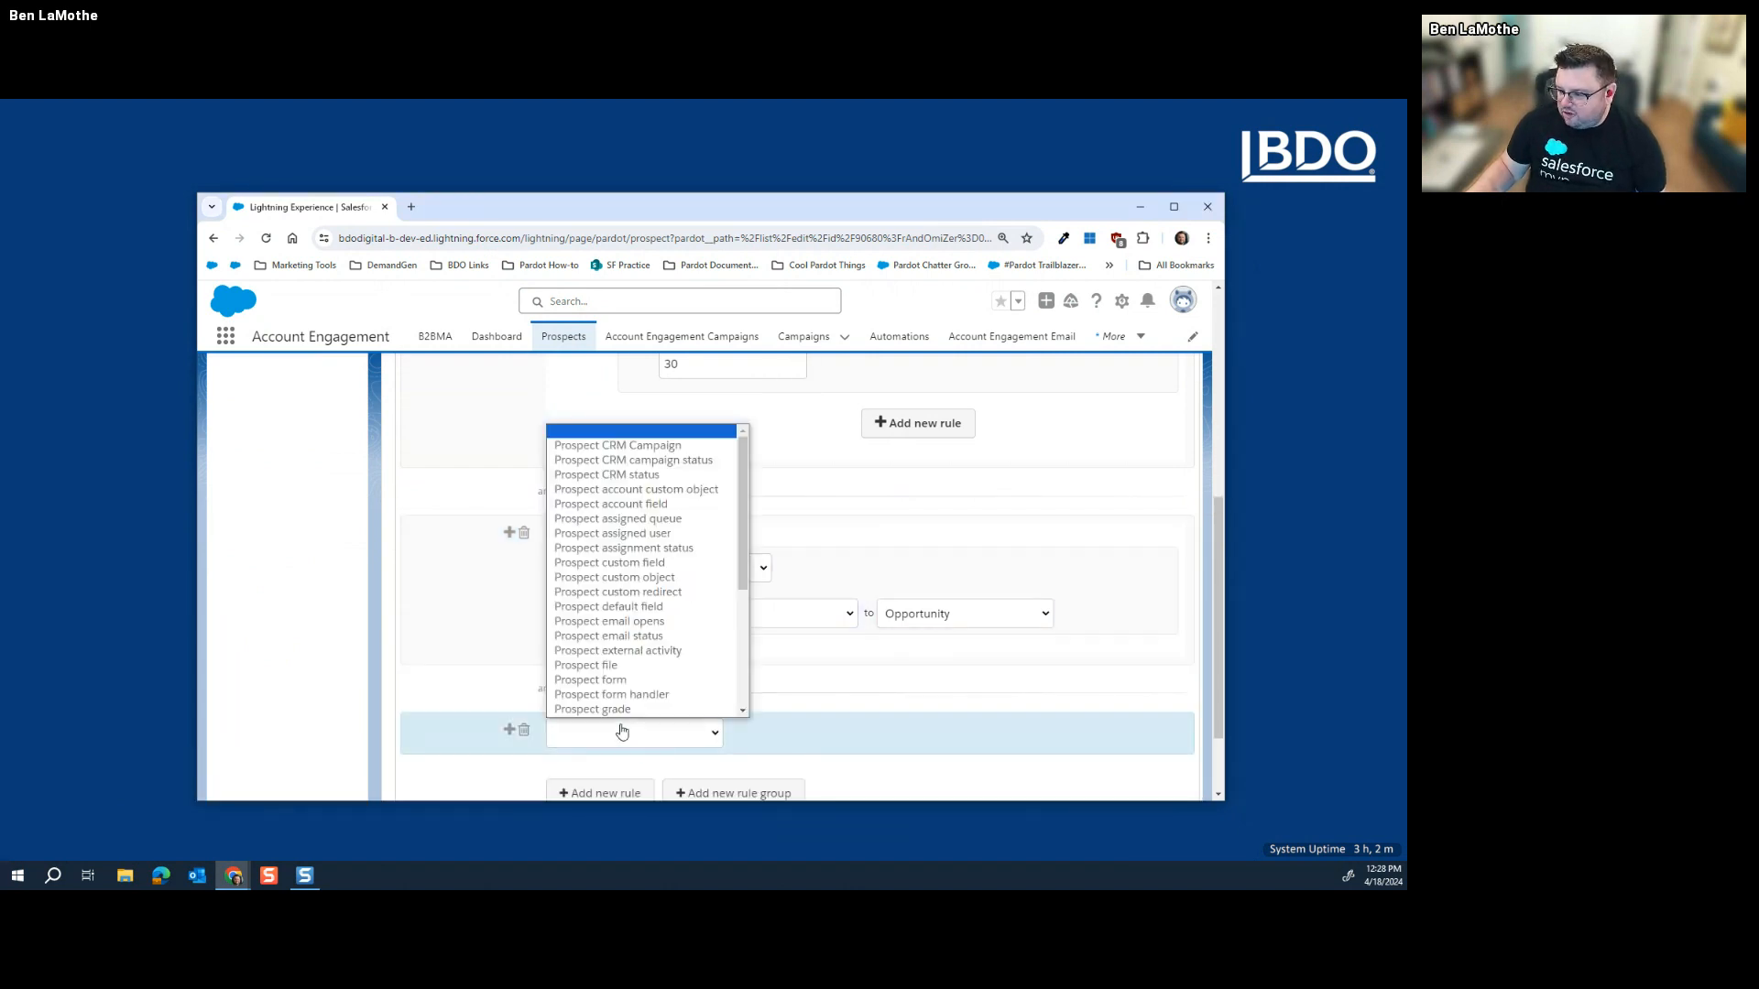
{"action": "left_click", "coordinate": [653, 608]}
{"action": "left_click", "coordinate": [796, 732]}
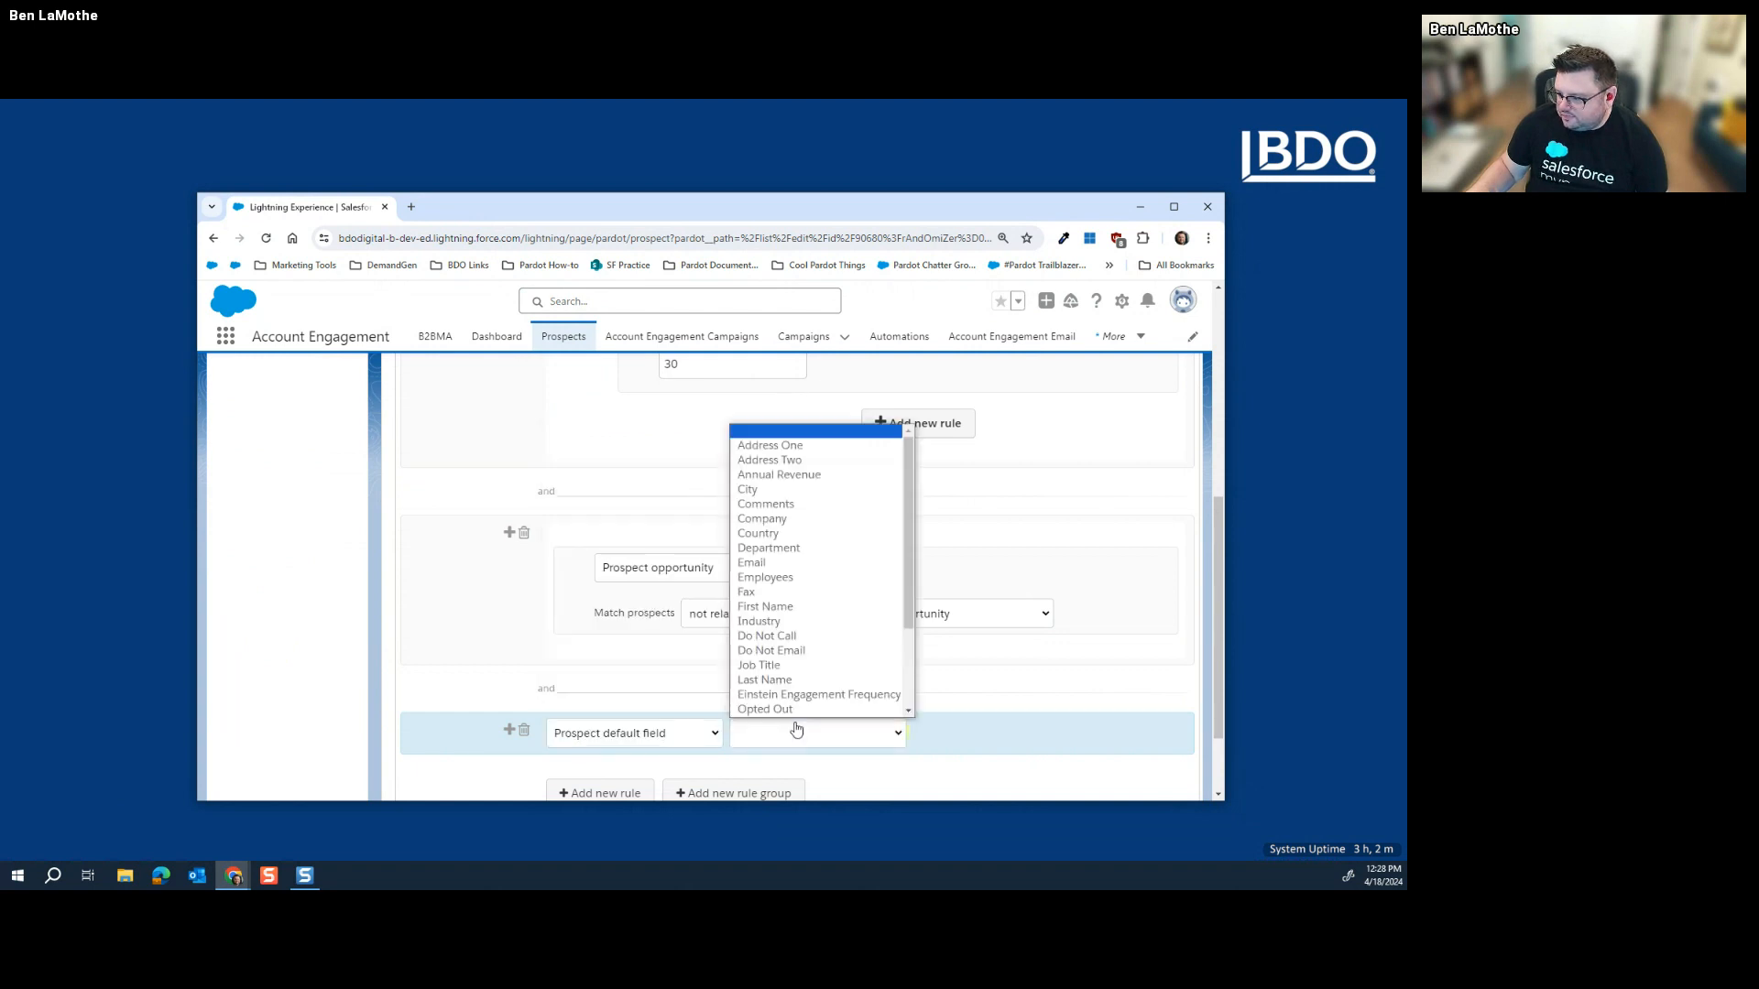
{"action": "left_click", "coordinate": [772, 666]}
{"action": "left_click", "coordinate": [969, 736]}
{"action": "left_click", "coordinate": [972, 596]}
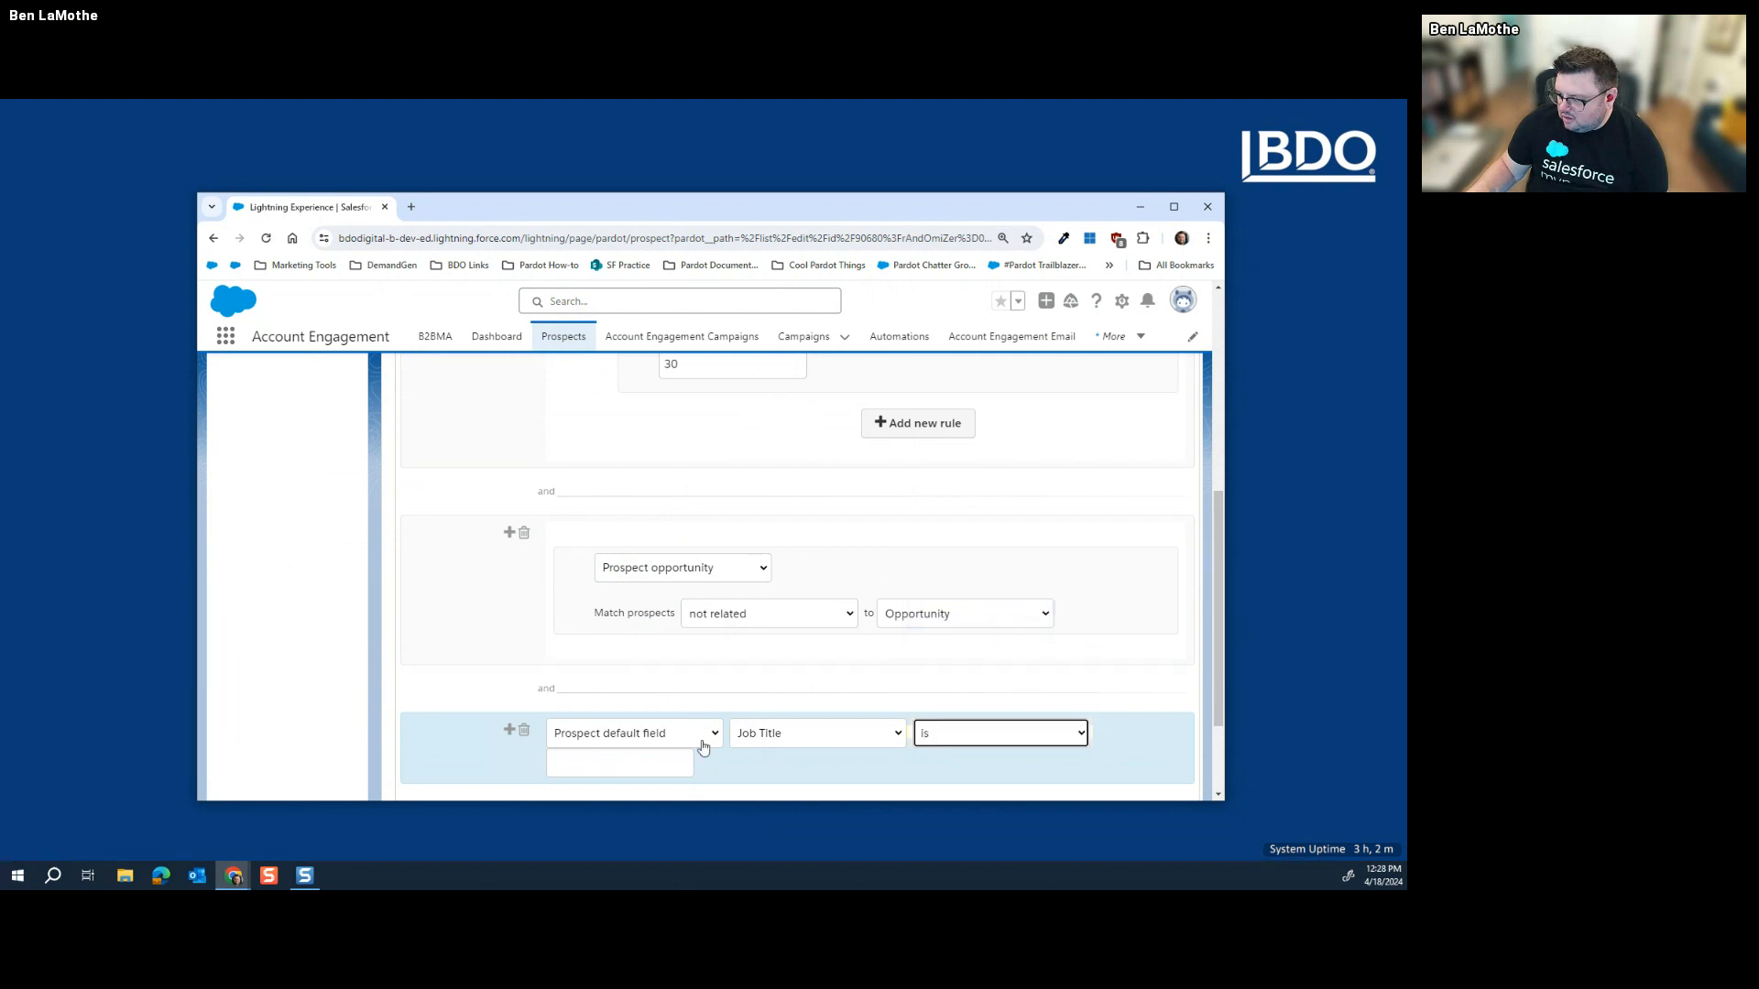
{"action": "left_click", "coordinate": [629, 760]}
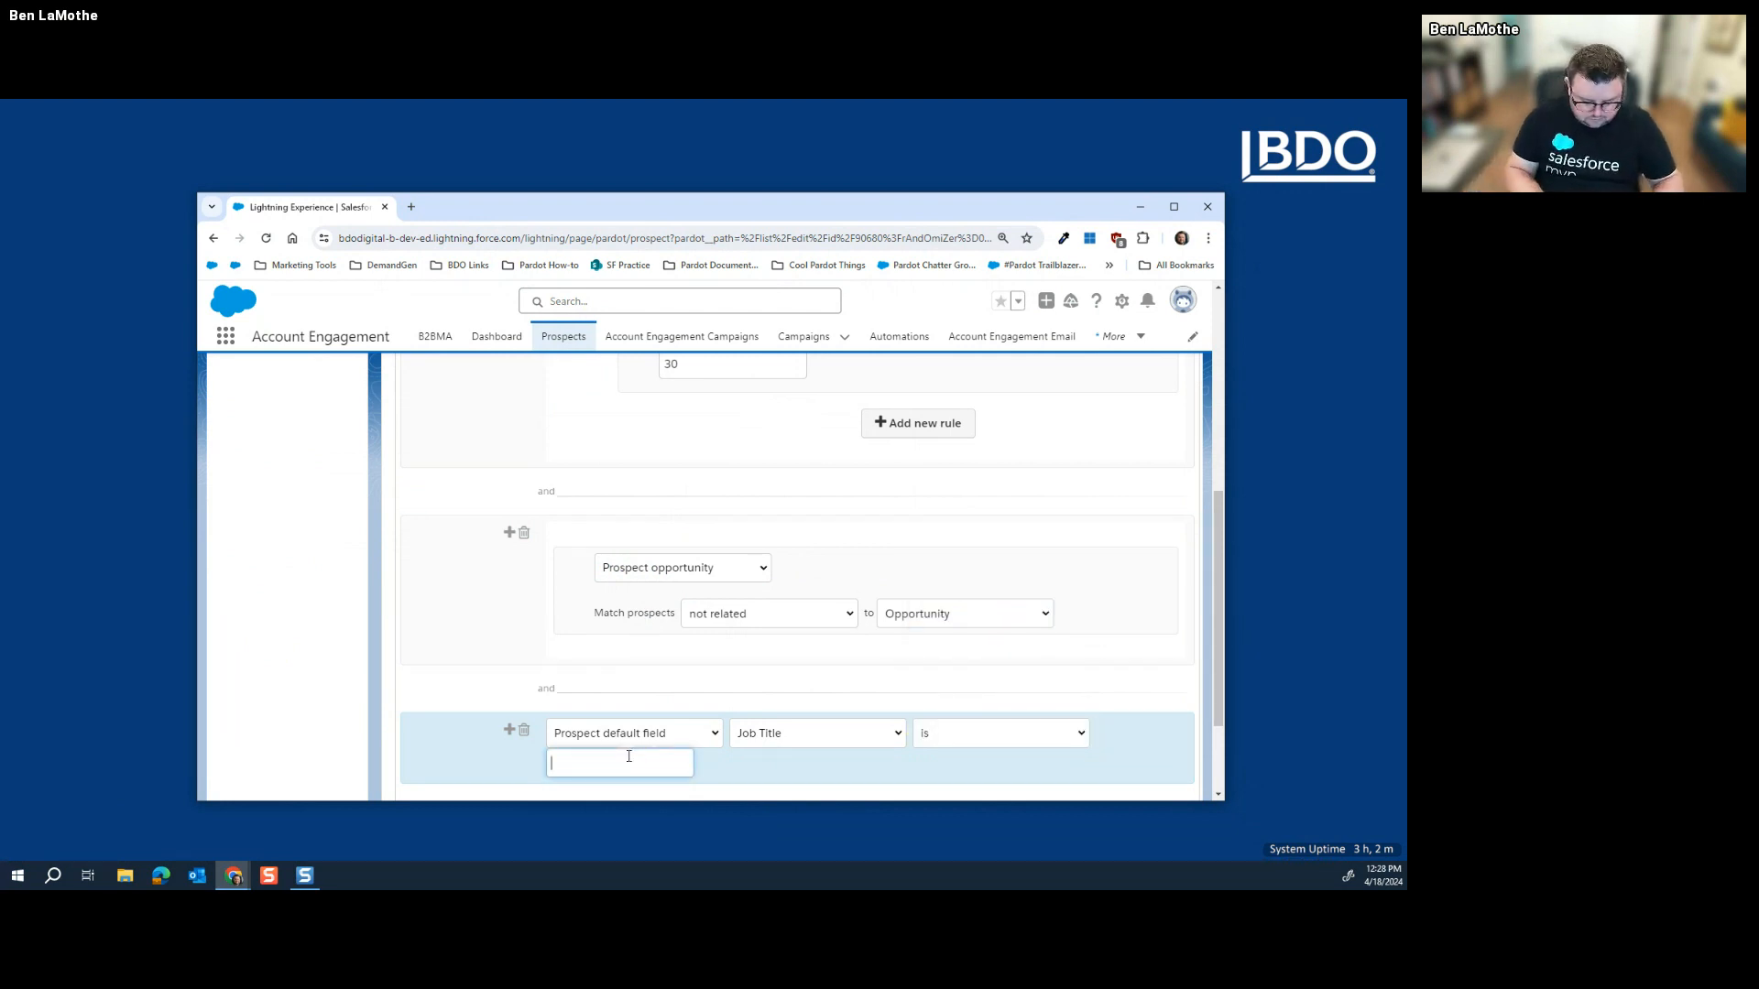
{"action": "type", "text": "Decision Maker"}
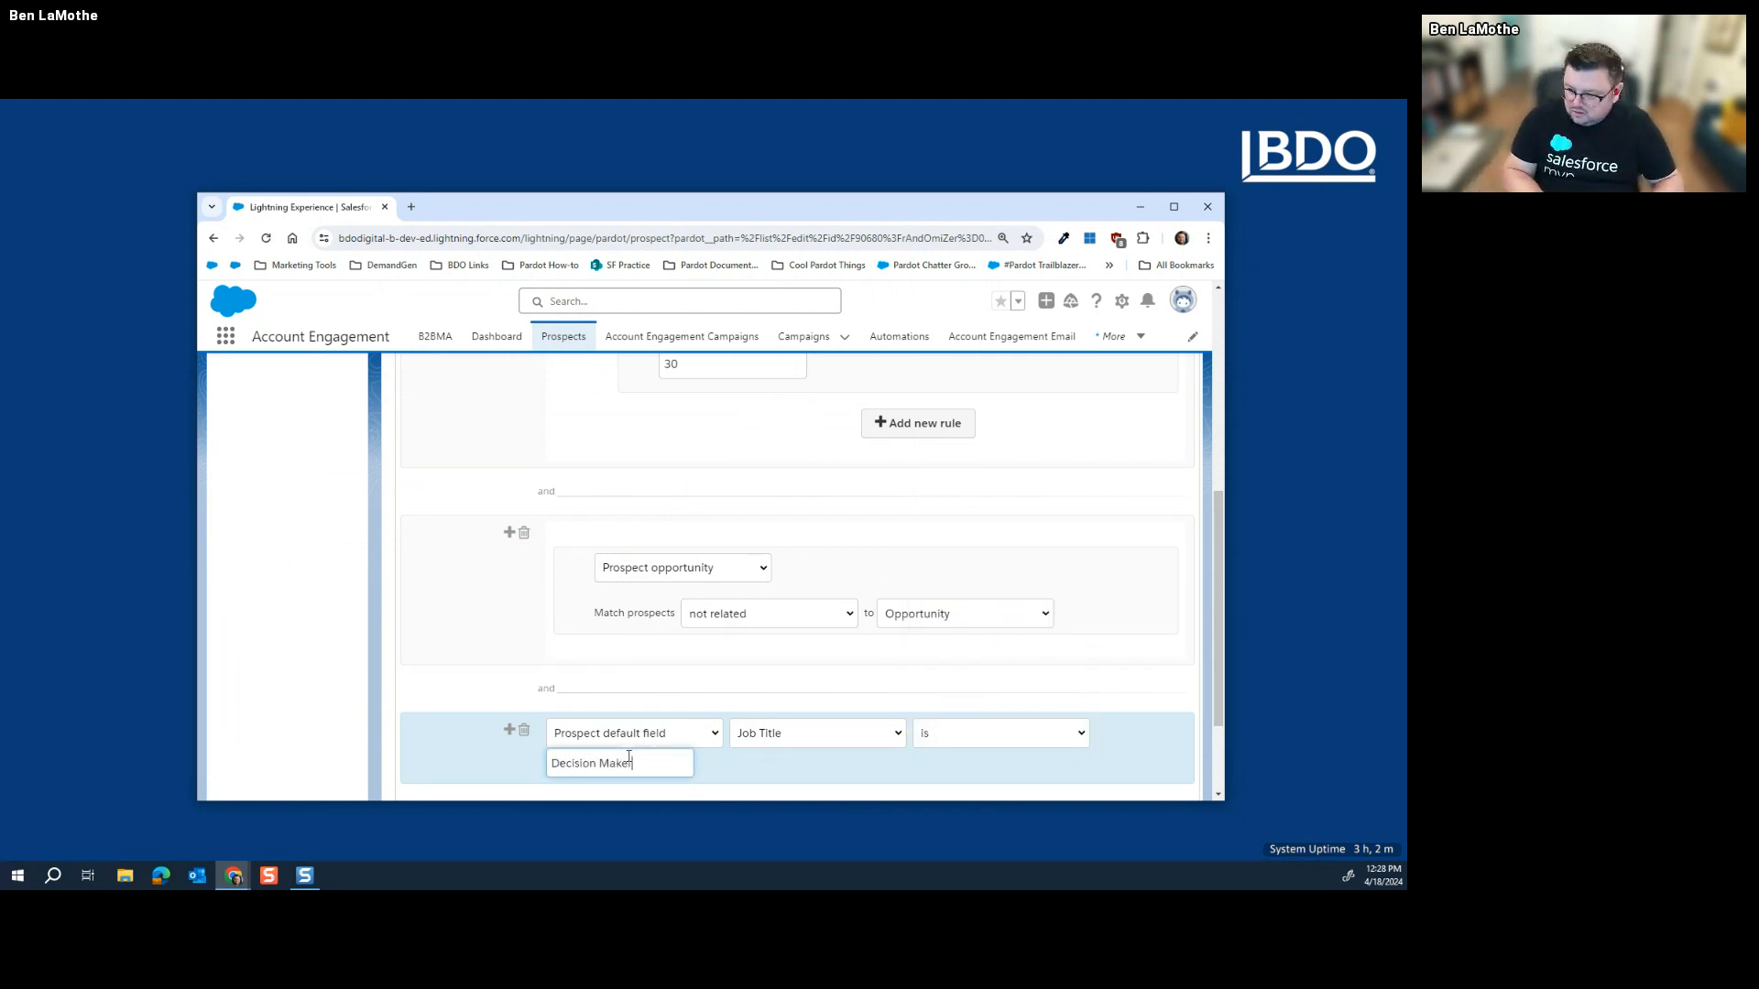
Step: Review the complete dynamic list rule set, covering the match type and the contract, opportunity and job title rules
{"action": "scroll", "coordinate": [694, 709], "scroll_direction": "up", "scroll_amount": 5}
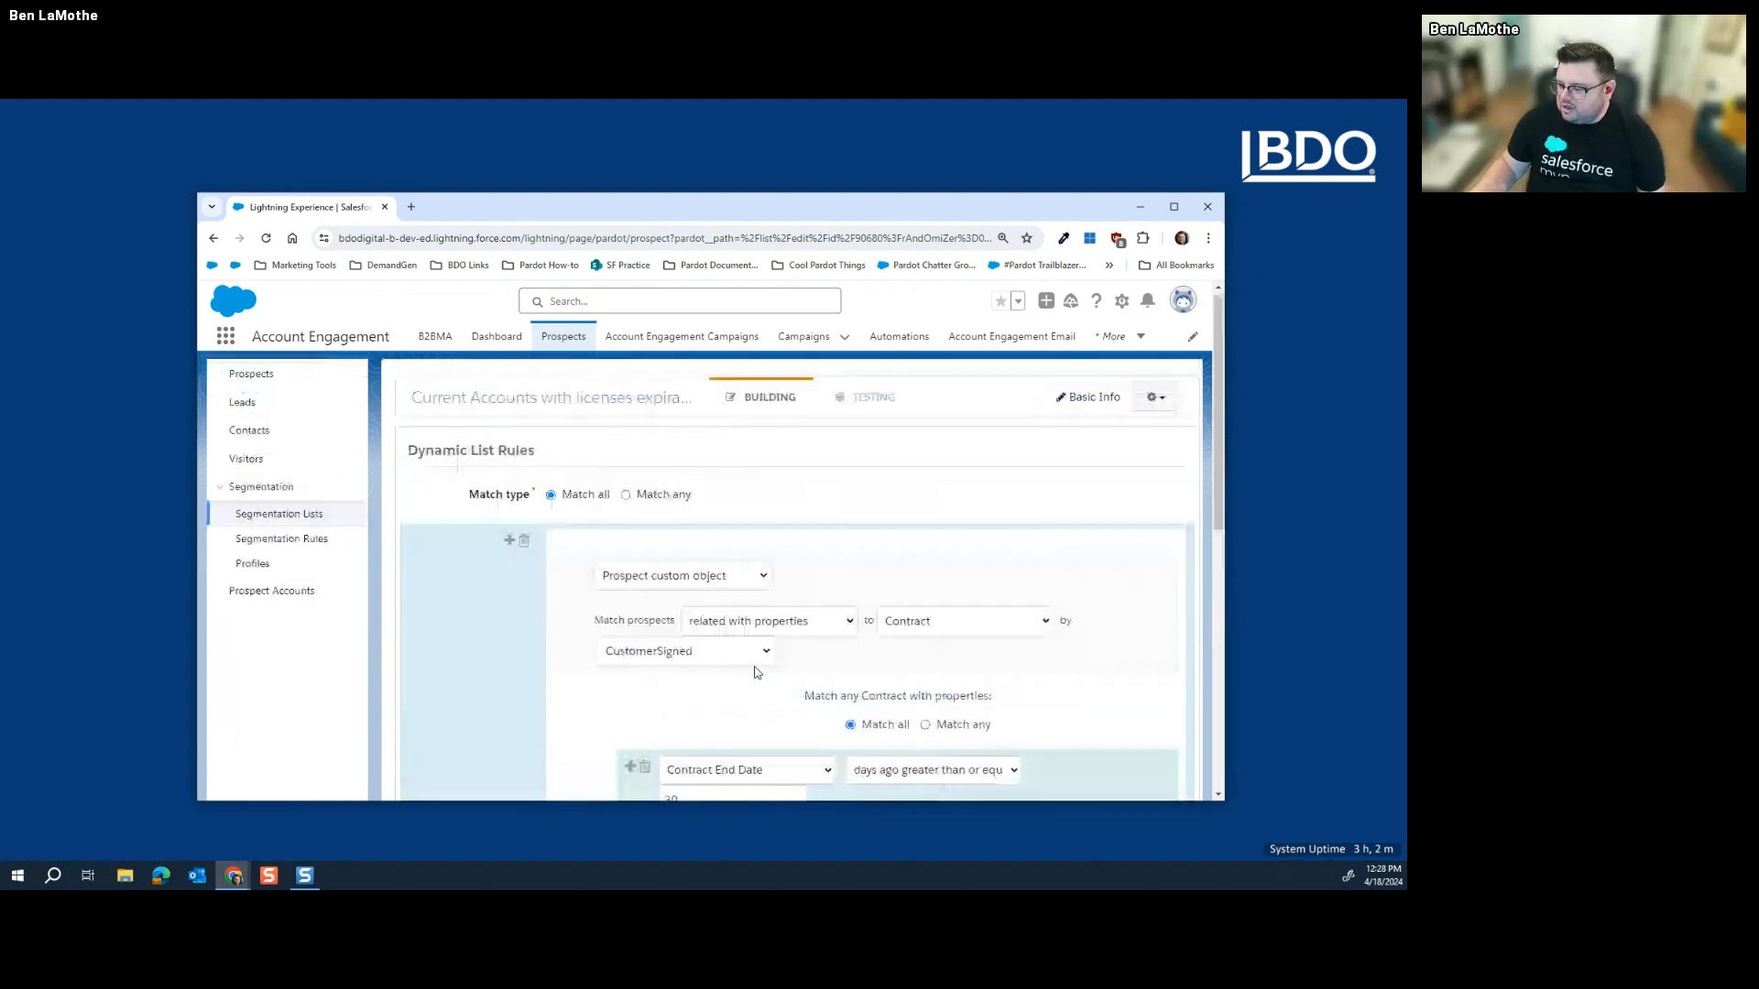
{"action": "scroll", "coordinate": [721, 582], "scroll_direction": "down", "scroll_amount": 2}
{"action": "scroll", "coordinate": [721, 582], "scroll_direction": "up", "scroll_amount": 5}
{"action": "scroll", "coordinate": [703, 532], "scroll_direction": "down", "scroll_amount": 4}
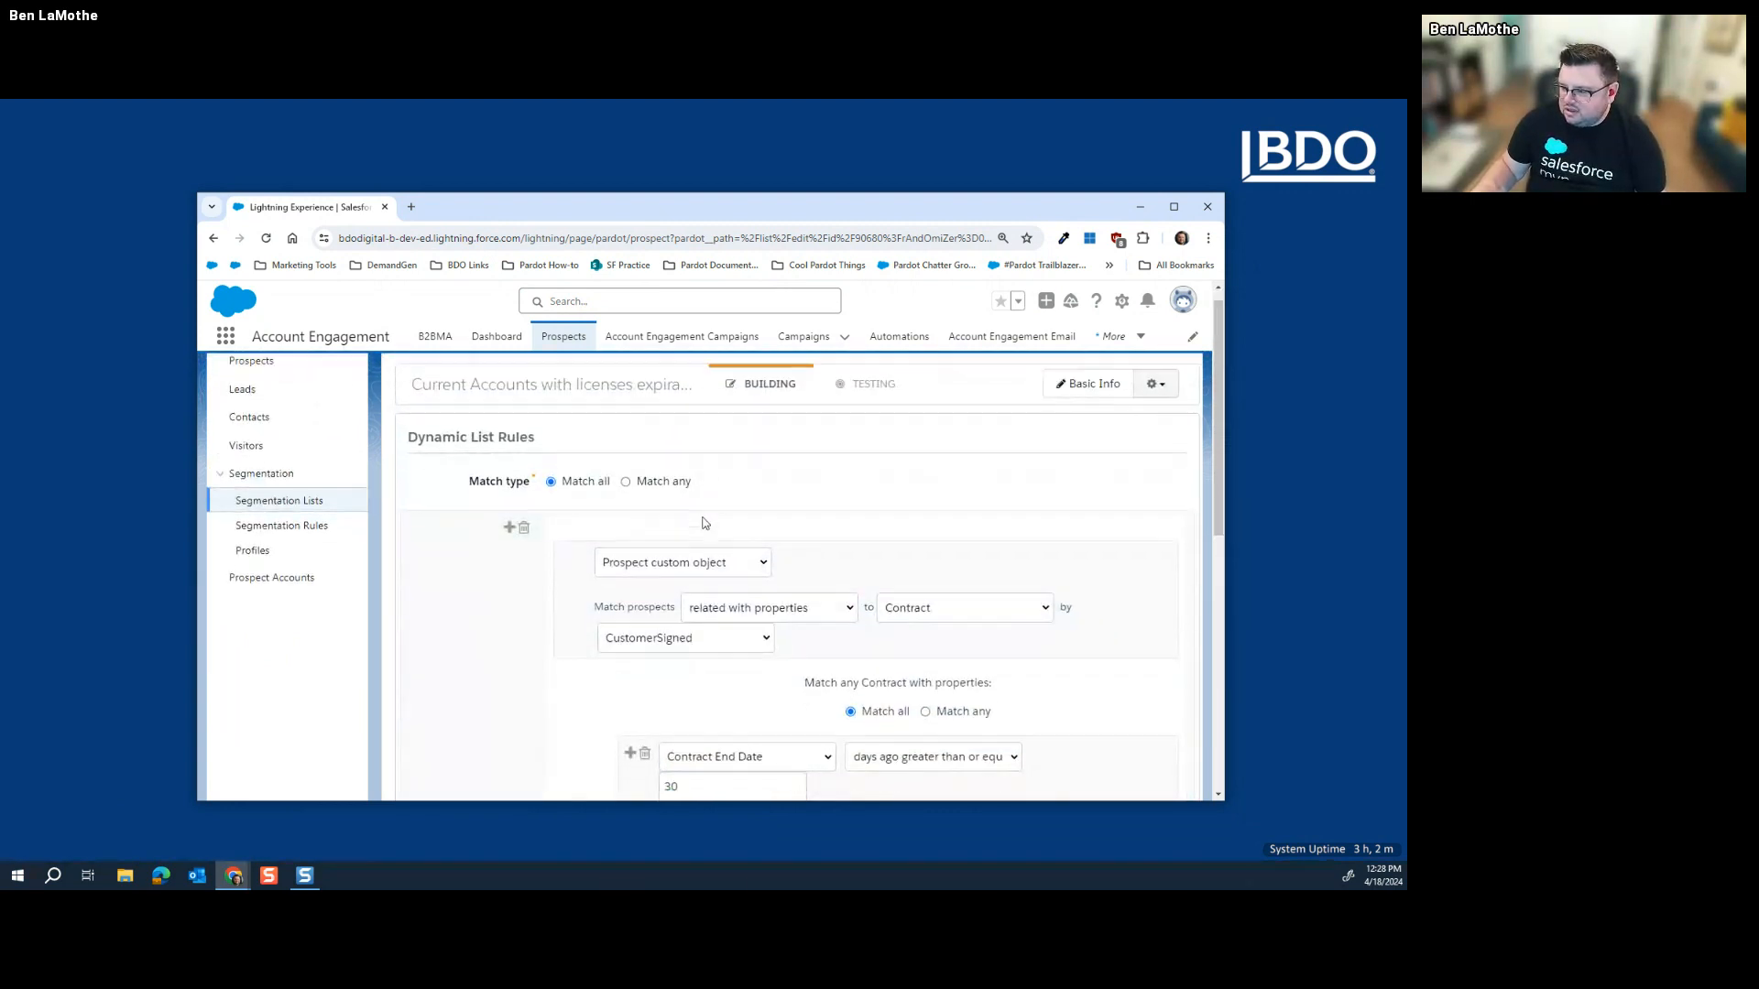
{"action": "scroll", "coordinate": [701, 530], "scroll_direction": "down", "scroll_amount": 4}
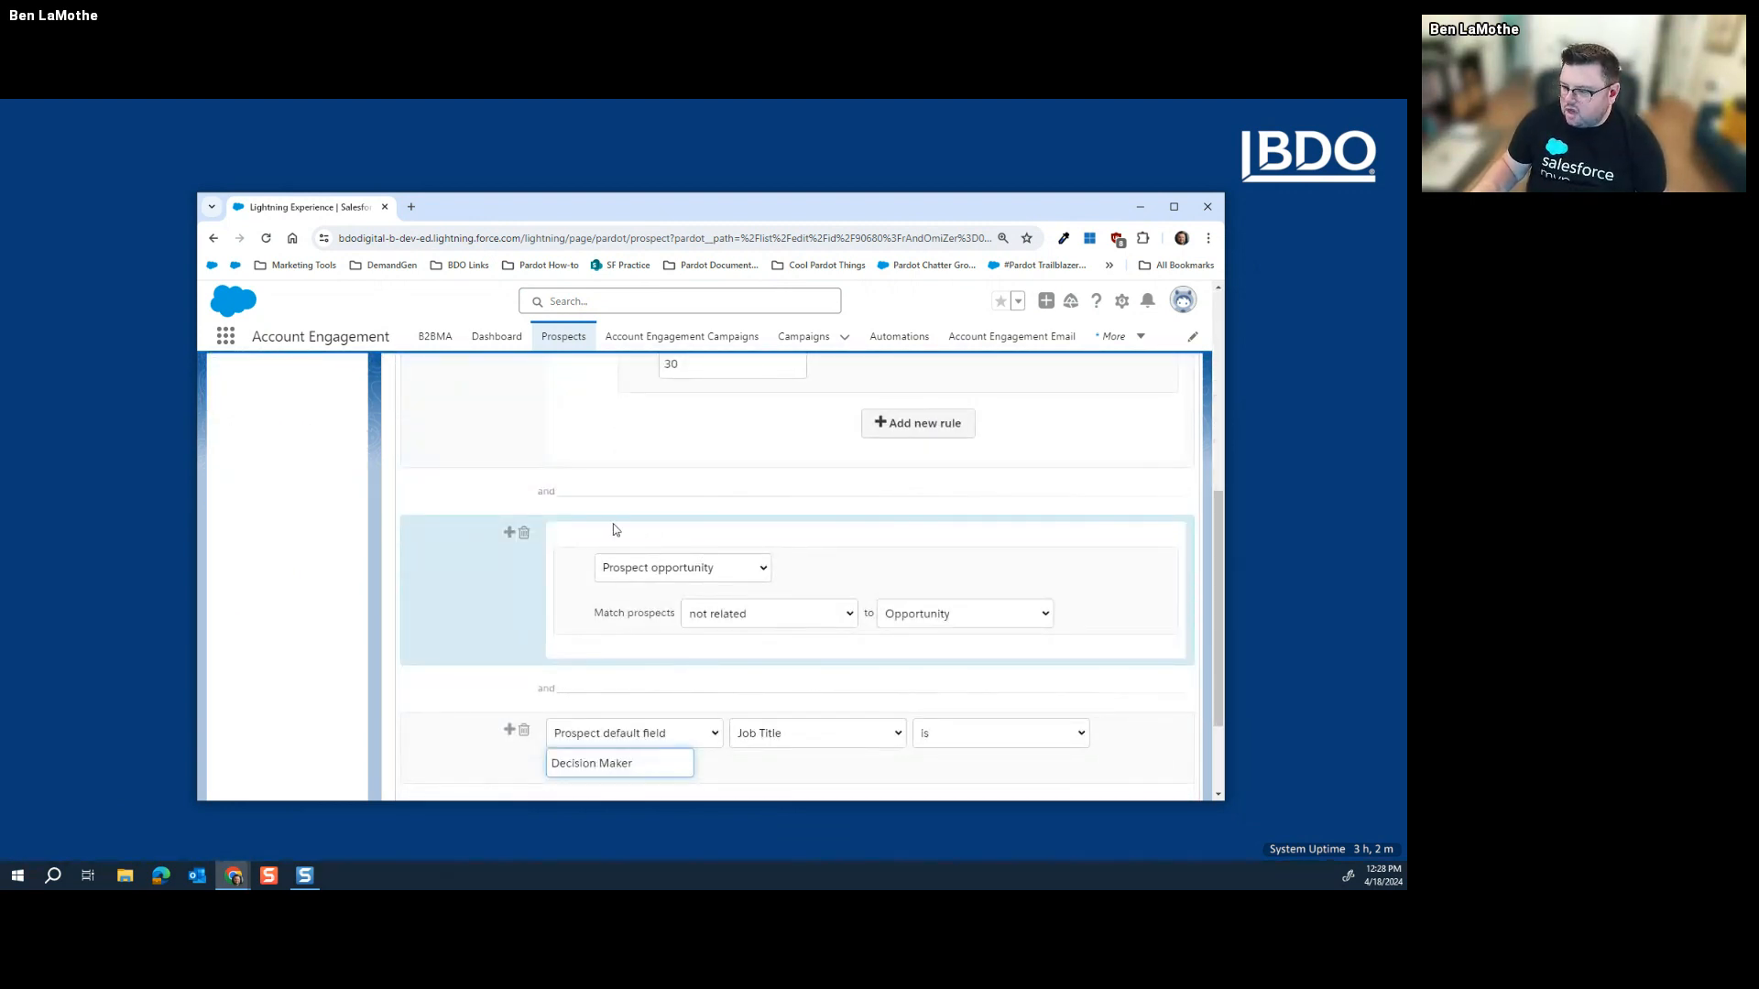
{"action": "scroll", "coordinate": [621, 623], "scroll_direction": "down", "scroll_amount": 2}
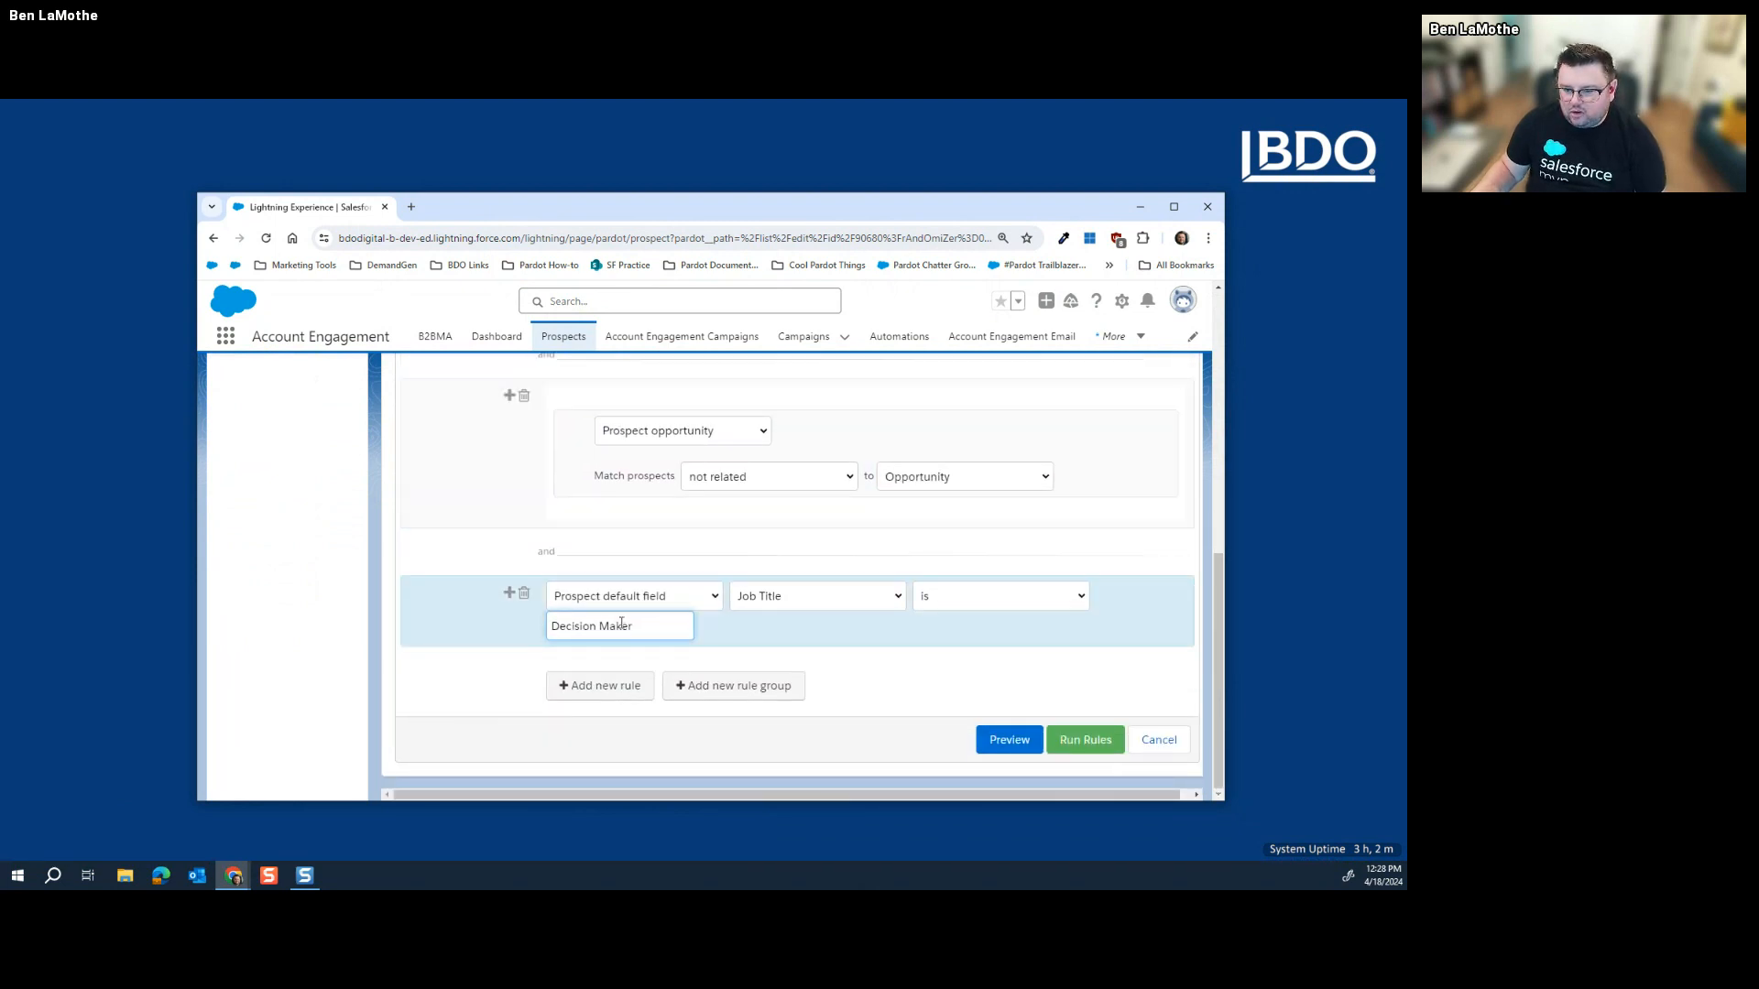
{"action": "left_click", "coordinate": [628, 620]}
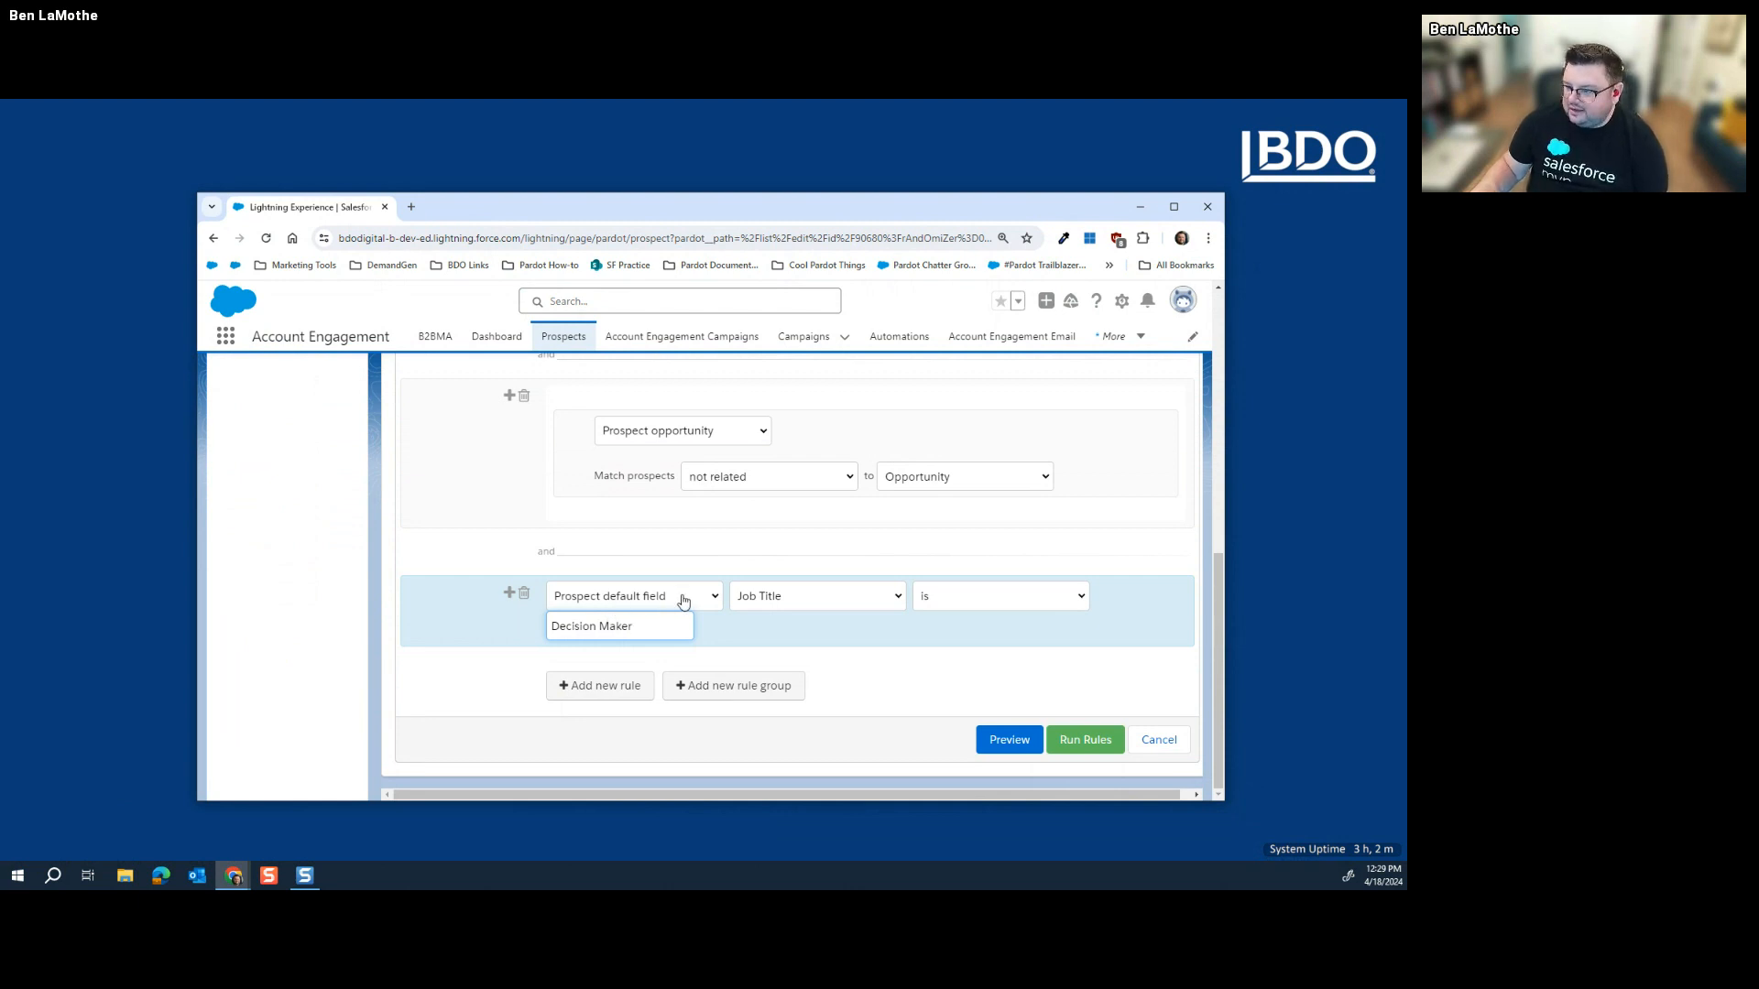
{"action": "scroll", "coordinate": [683, 600], "scroll_direction": "up", "scroll_amount": 2}
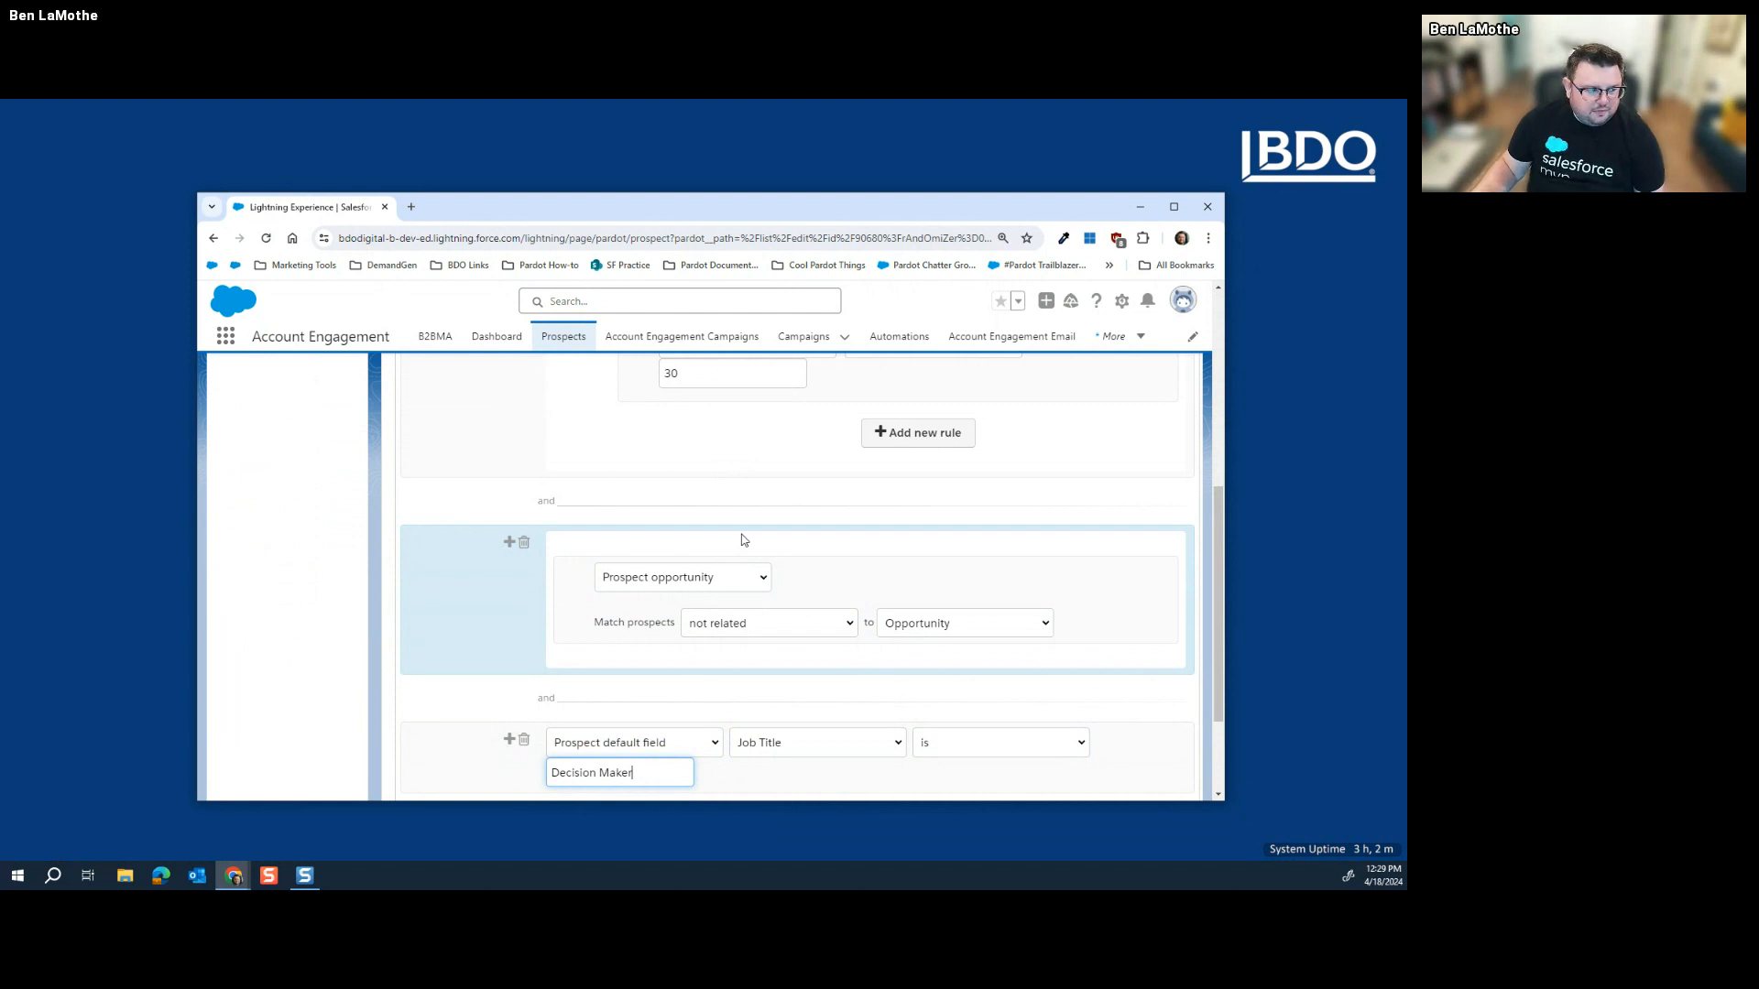
{"action": "scroll", "coordinate": [743, 540], "scroll_direction": "up", "scroll_amount": 5}
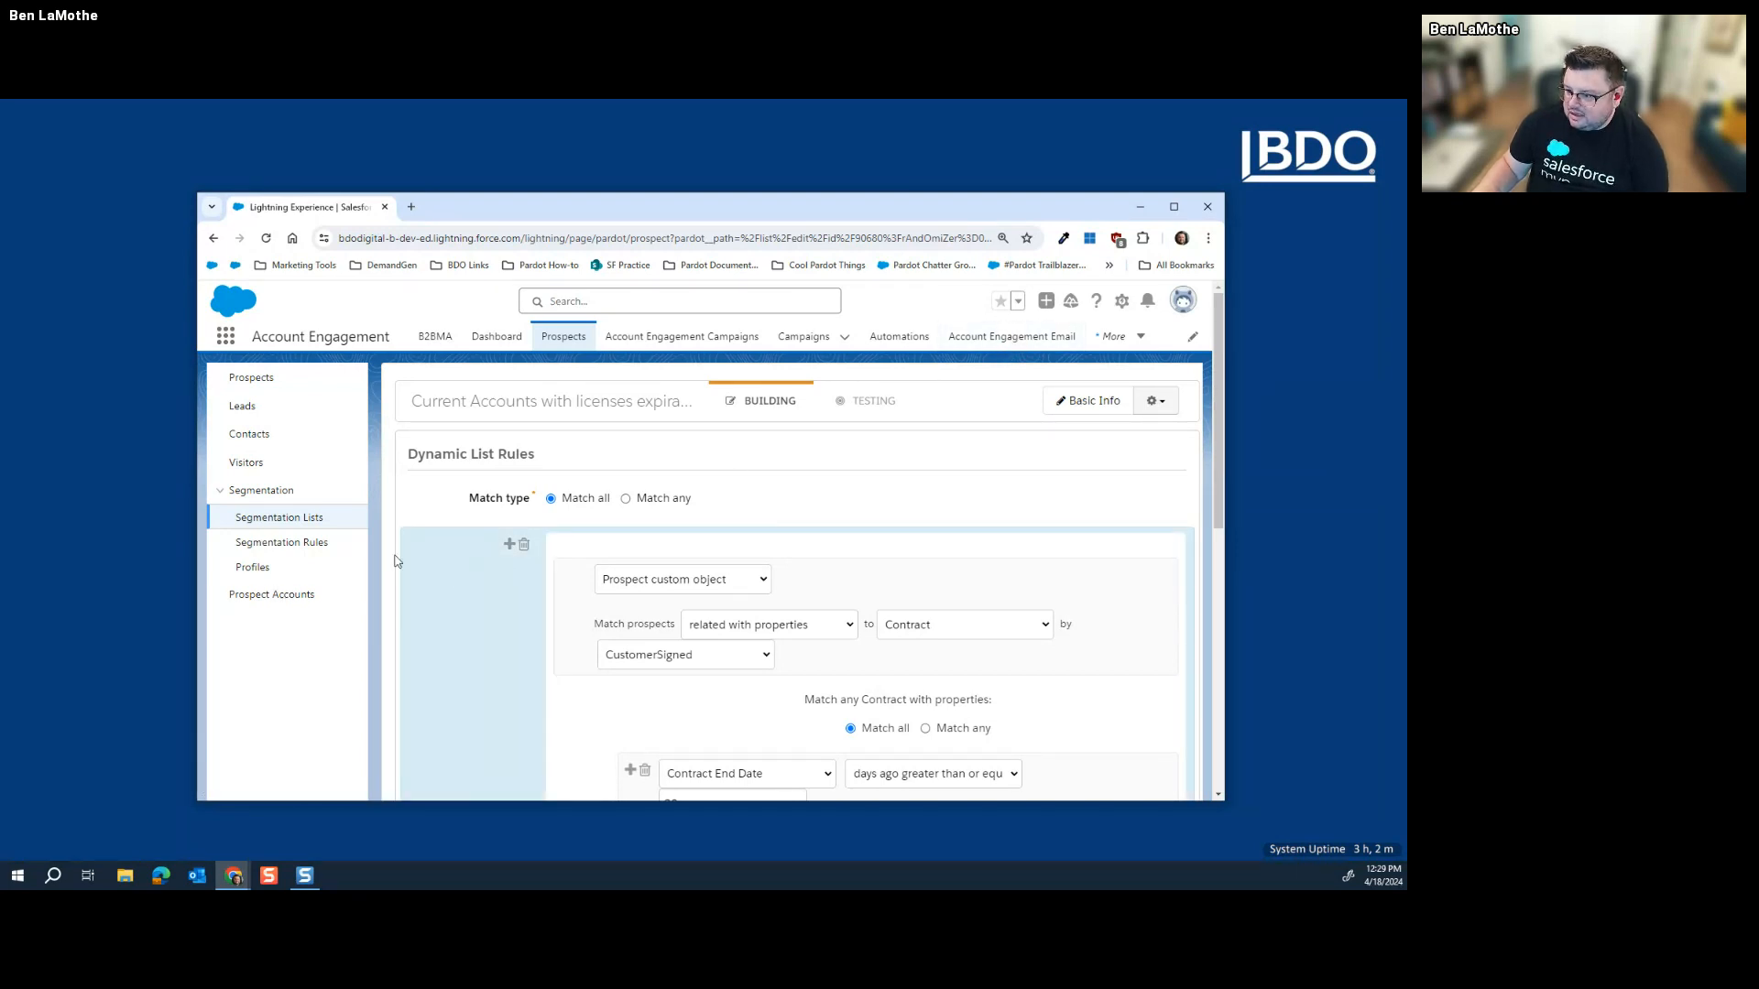
Step: Open Account Engagement Settings in a new browser tab, go to the Custom Objects page and maximize the window
{"action": "left_click", "coordinate": [1112, 343]}
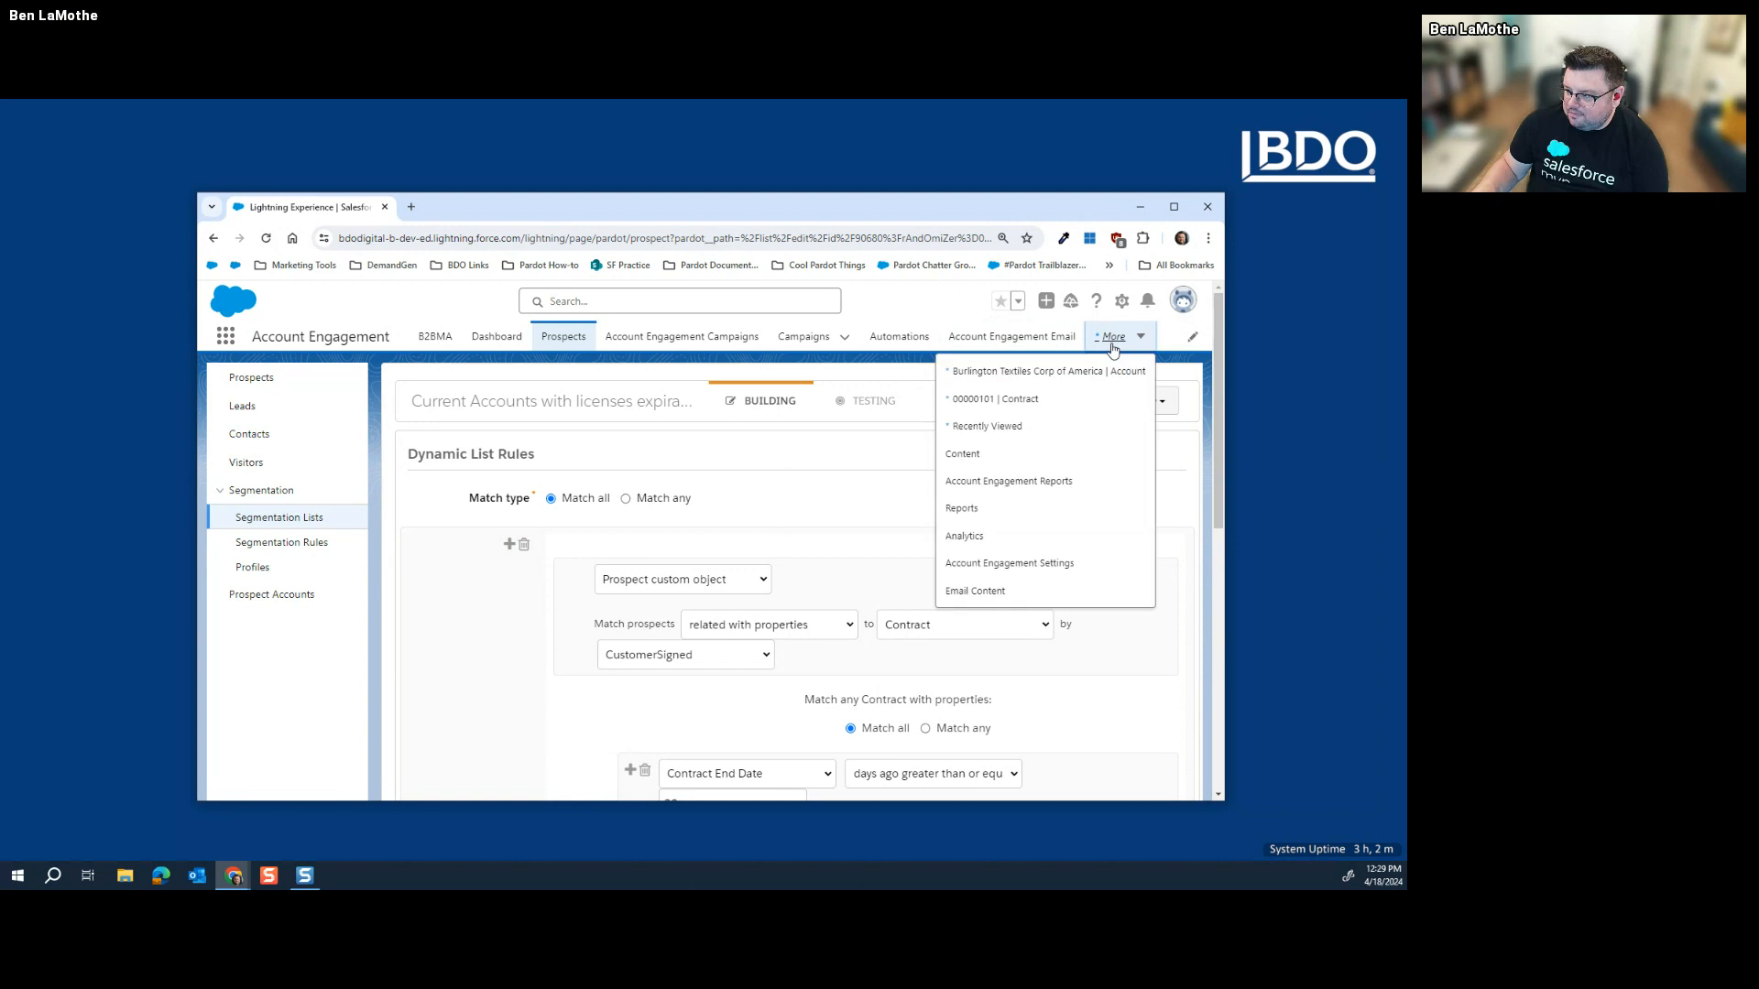
{"action": "right_click", "coordinate": [1006, 565]}
{"action": "left_click", "coordinate": [1053, 580]}
{"action": "key", "text": "ctrl+Tab"}
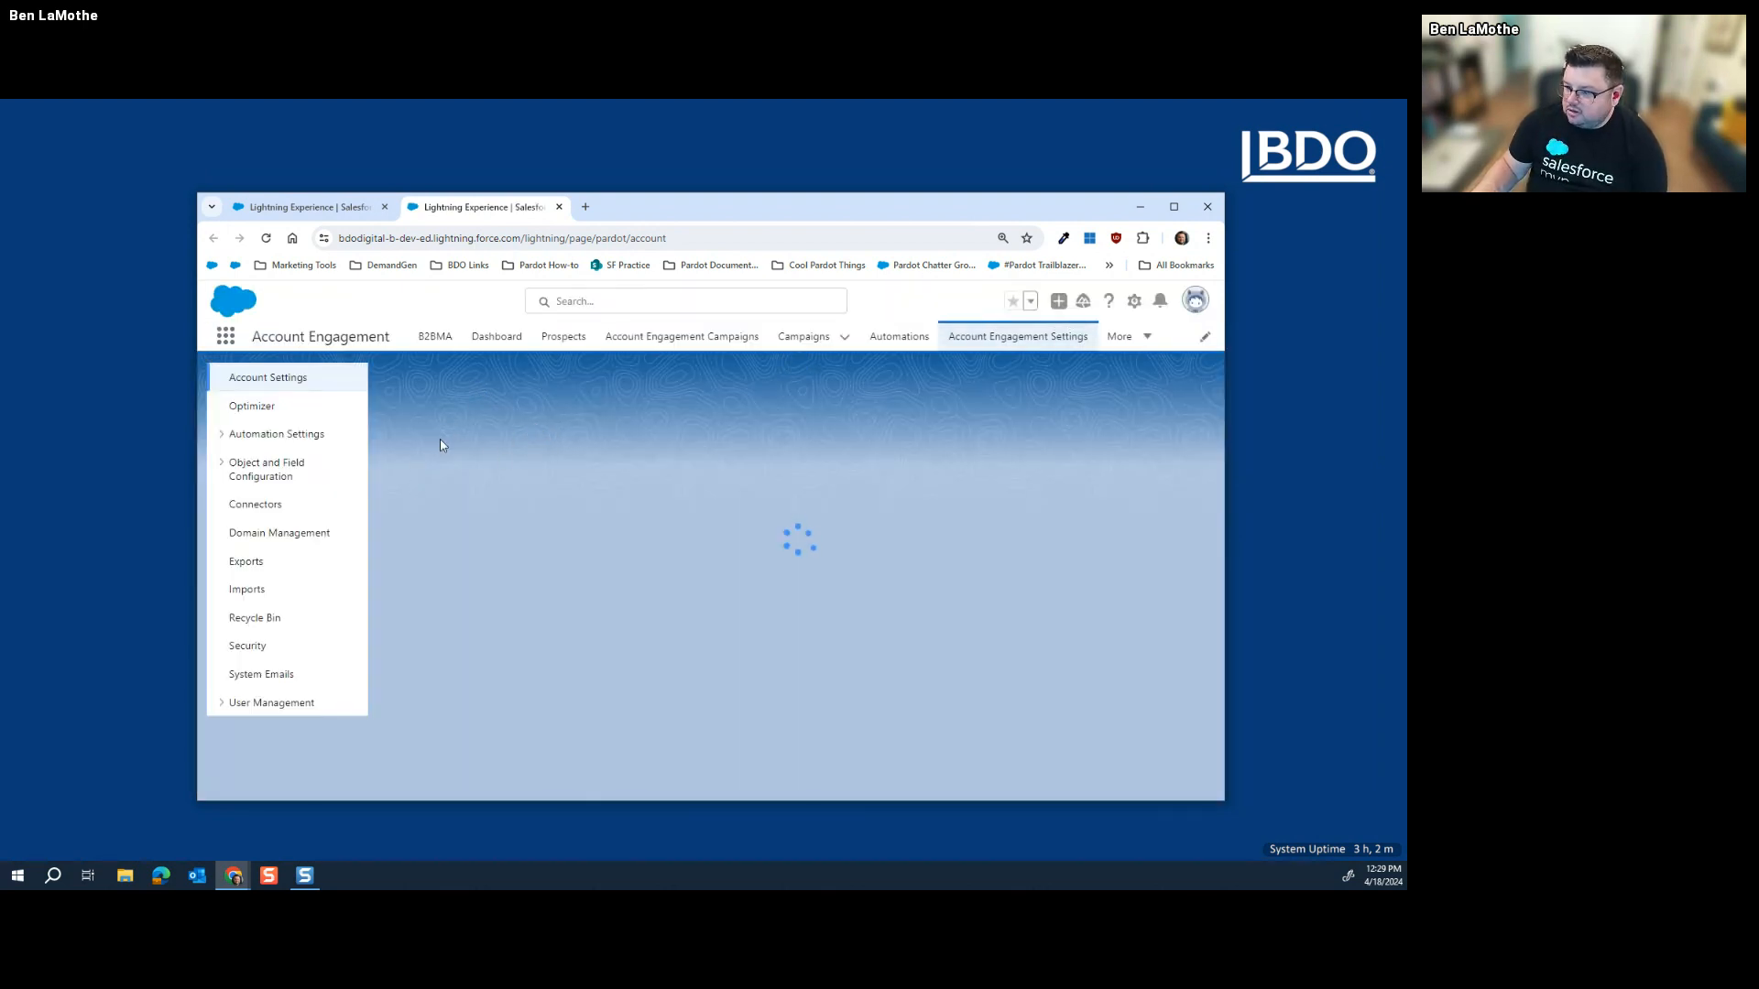
{"action": "left_click", "coordinate": [303, 482]}
{"action": "left_click", "coordinate": [291, 582]}
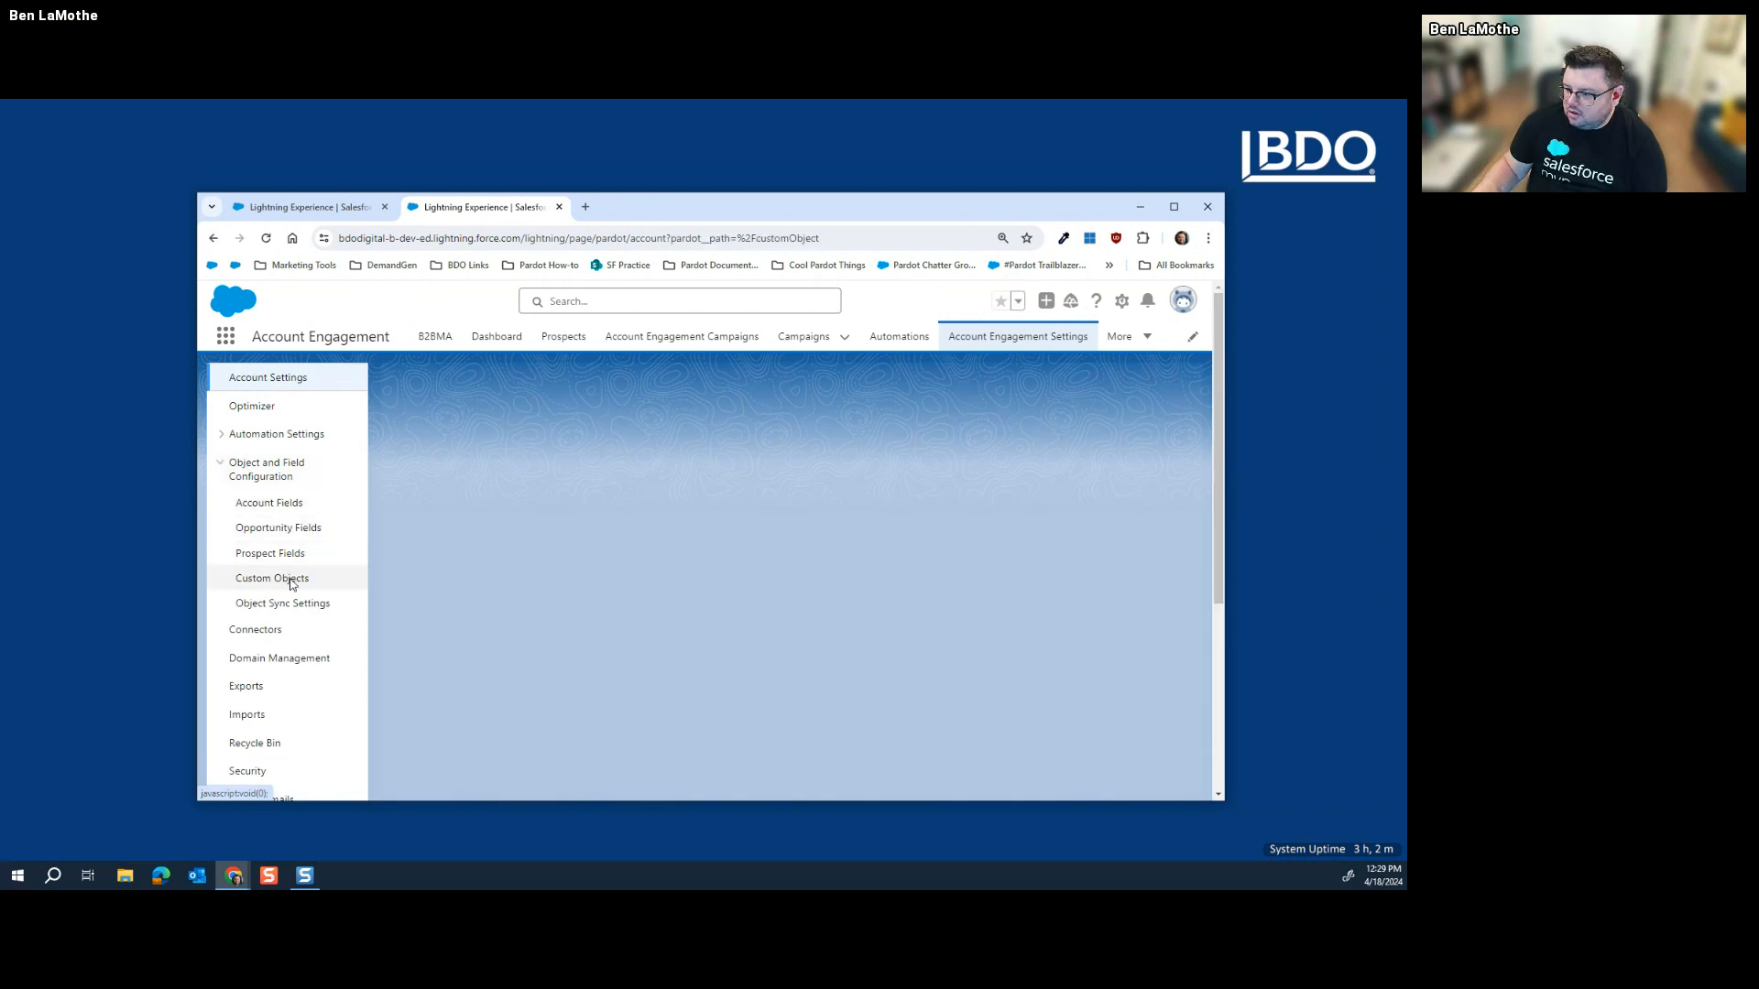
{"action": "left_click", "coordinate": [1176, 207]}
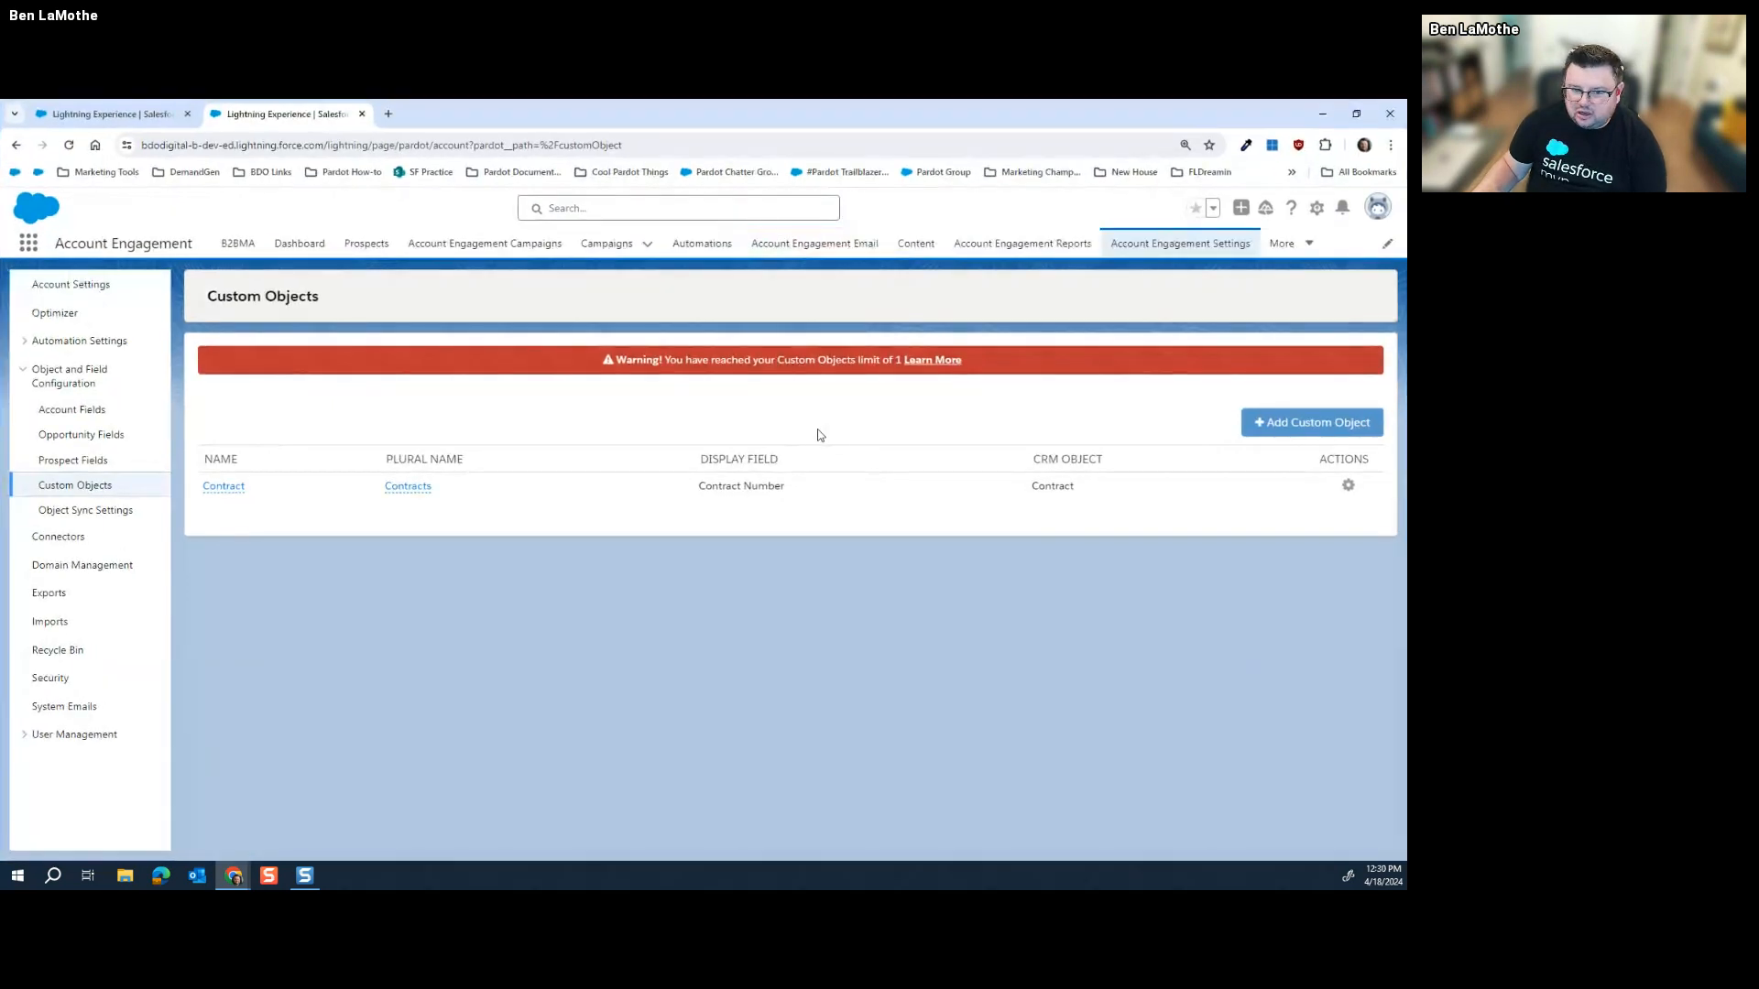
Step: Delete the Contract custom object from the Custom Objects list
{"action": "left_click", "coordinate": [1347, 485]}
{"action": "left_click", "coordinate": [1289, 584]}
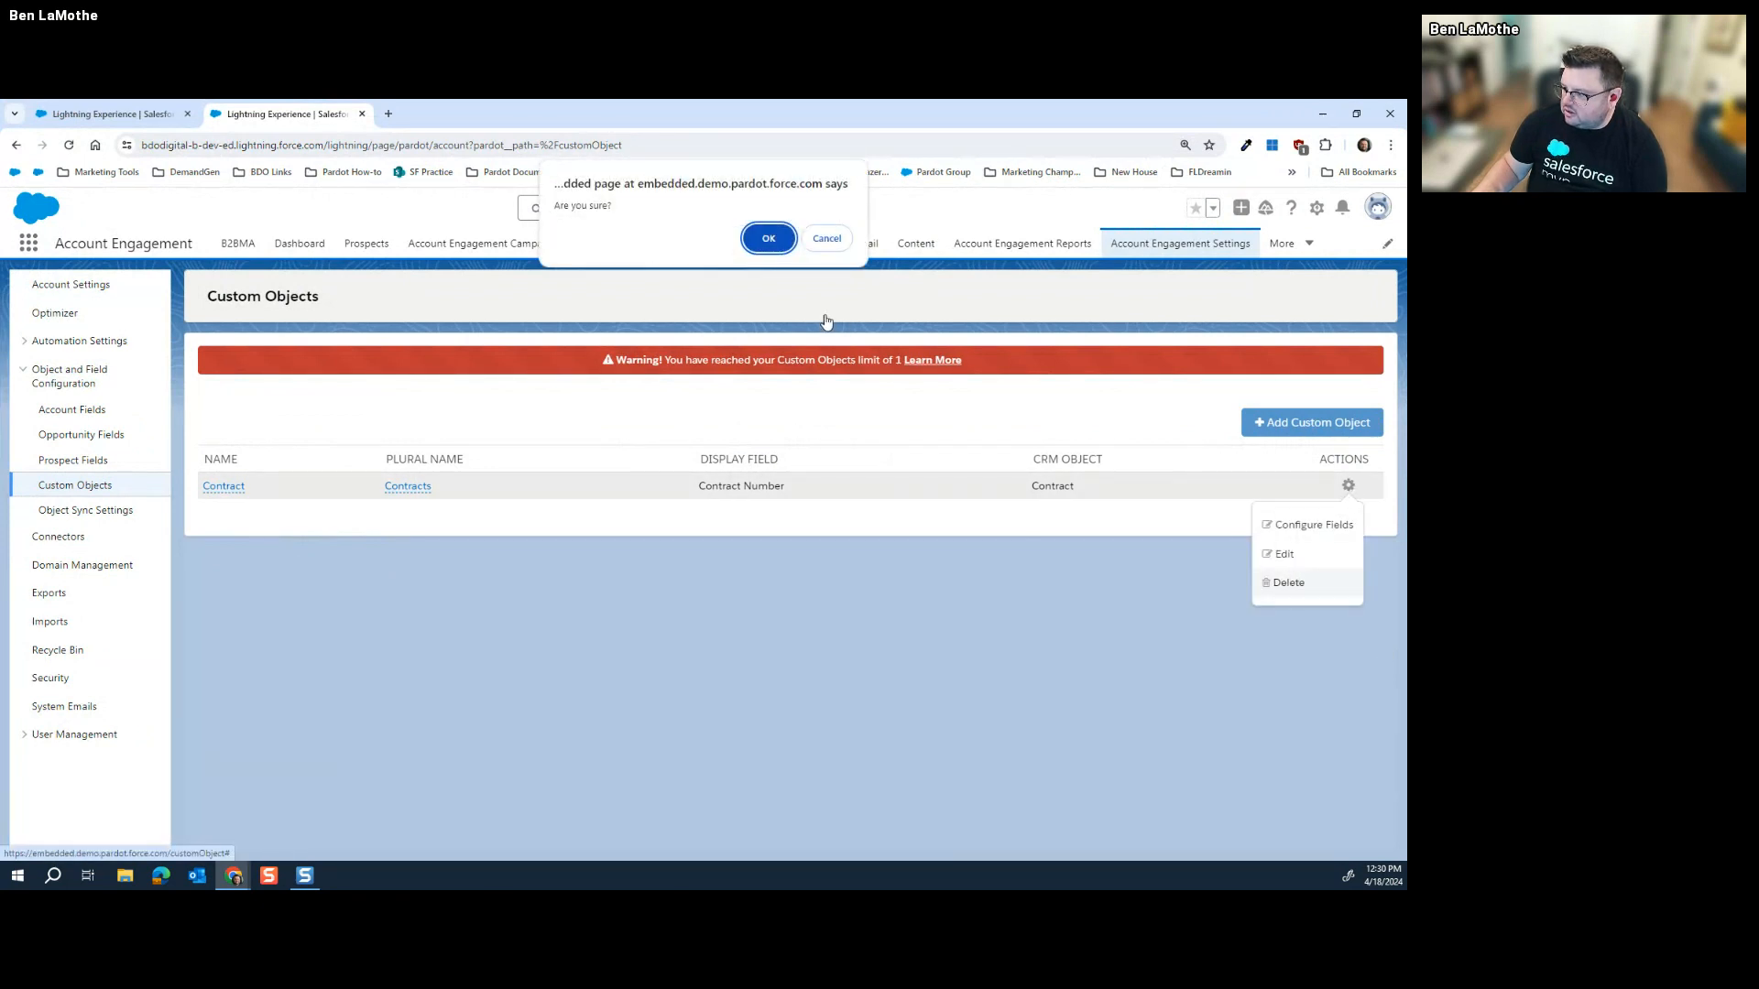
{"action": "left_click", "coordinate": [769, 234]}
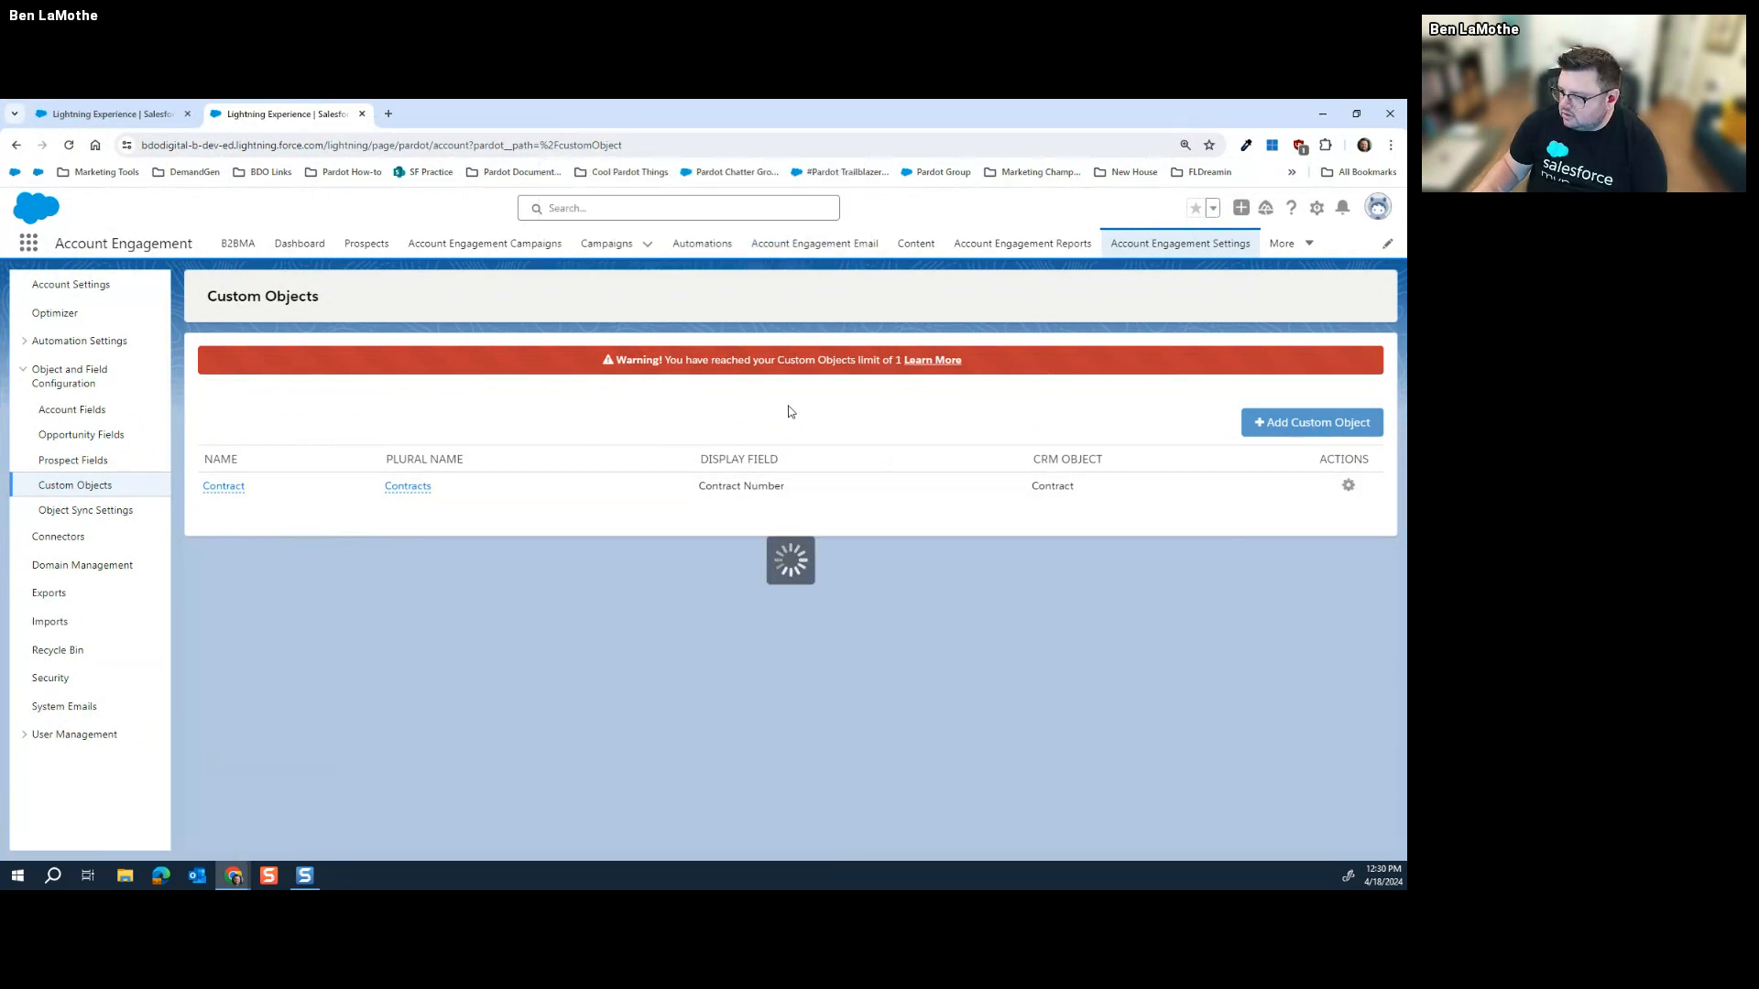
Step: Create a new custom object based on the Case CRM object, with CaseNumber as its display field
{"action": "left_click", "coordinate": [1263, 428]}
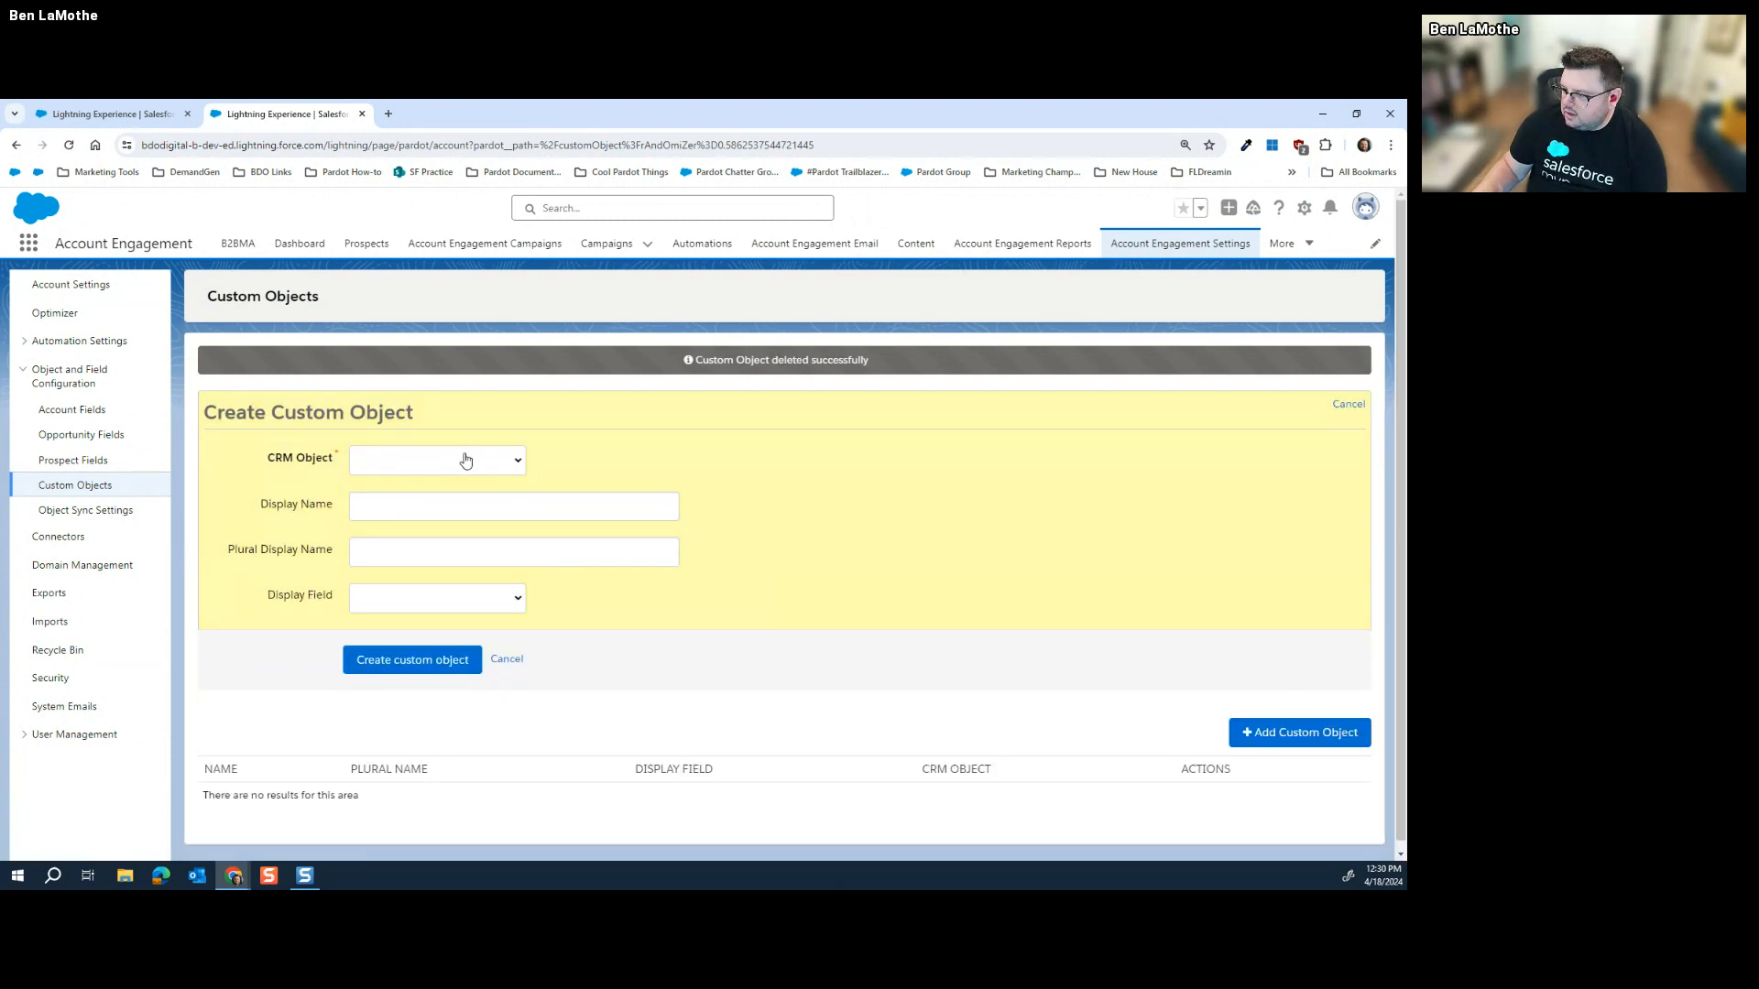
{"action": "left_click", "coordinate": [465, 459]}
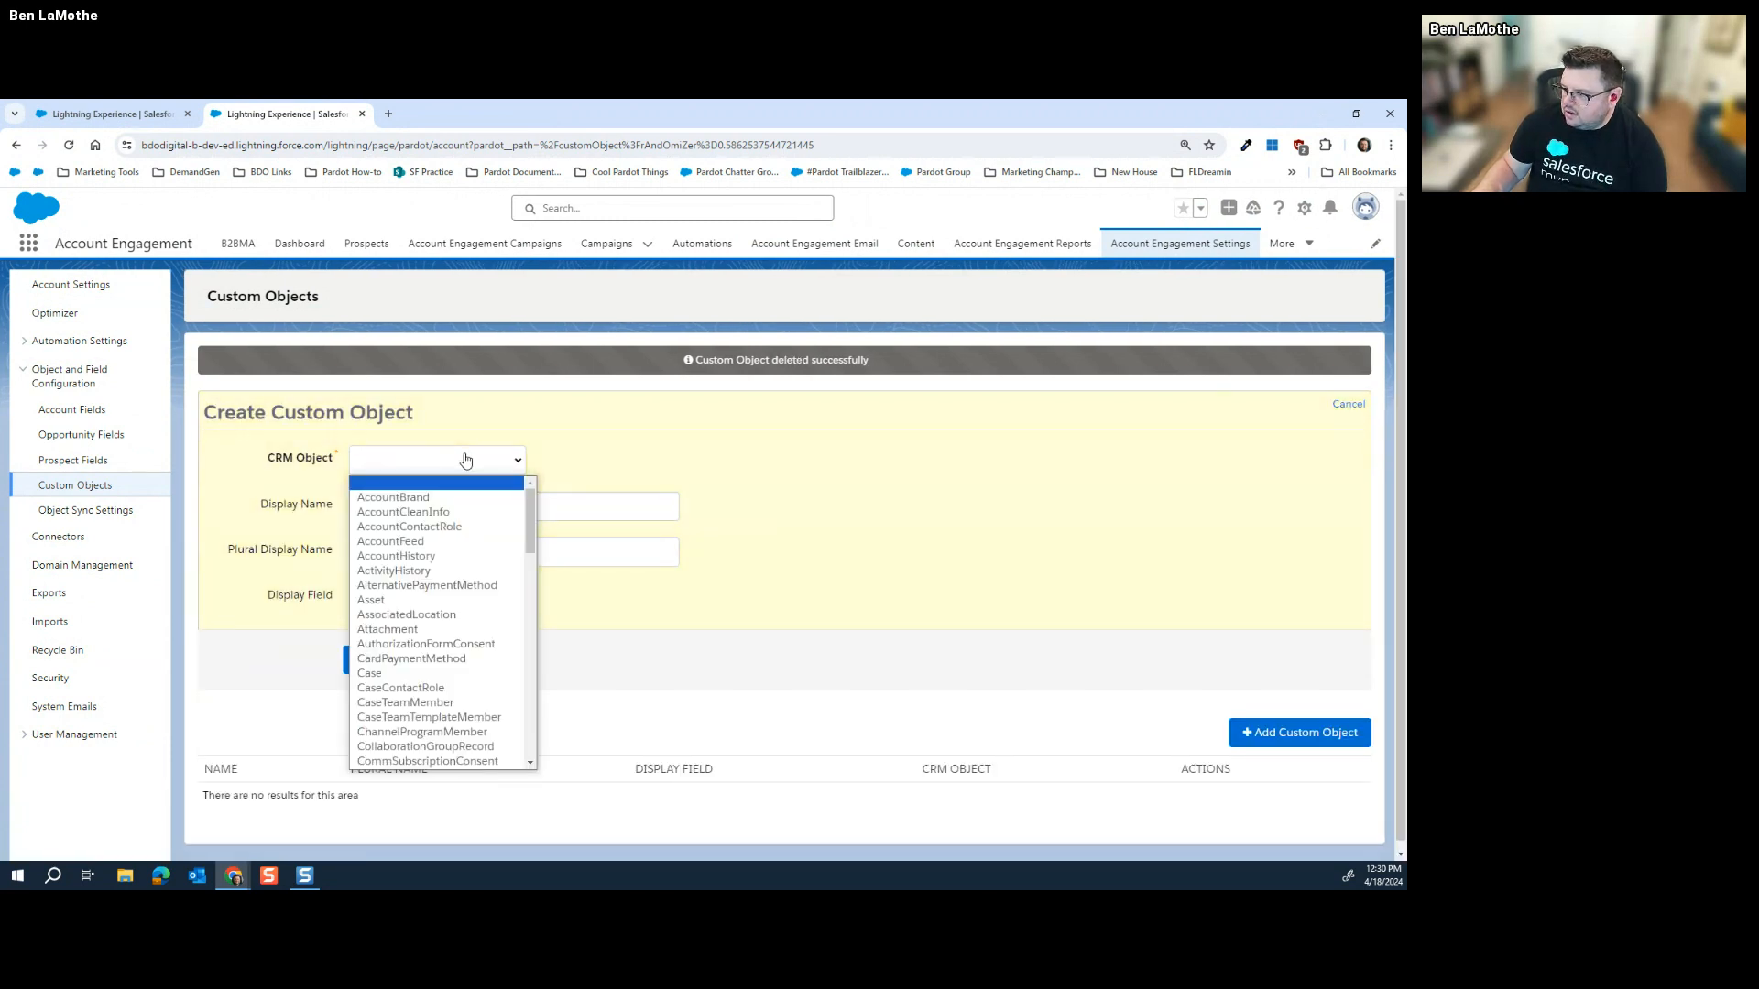
{"action": "scroll", "coordinate": [434, 528], "scroll_direction": "down", "scroll_amount": 5}
{"action": "scroll", "coordinate": [435, 528], "scroll_direction": "down", "scroll_amount": 15}
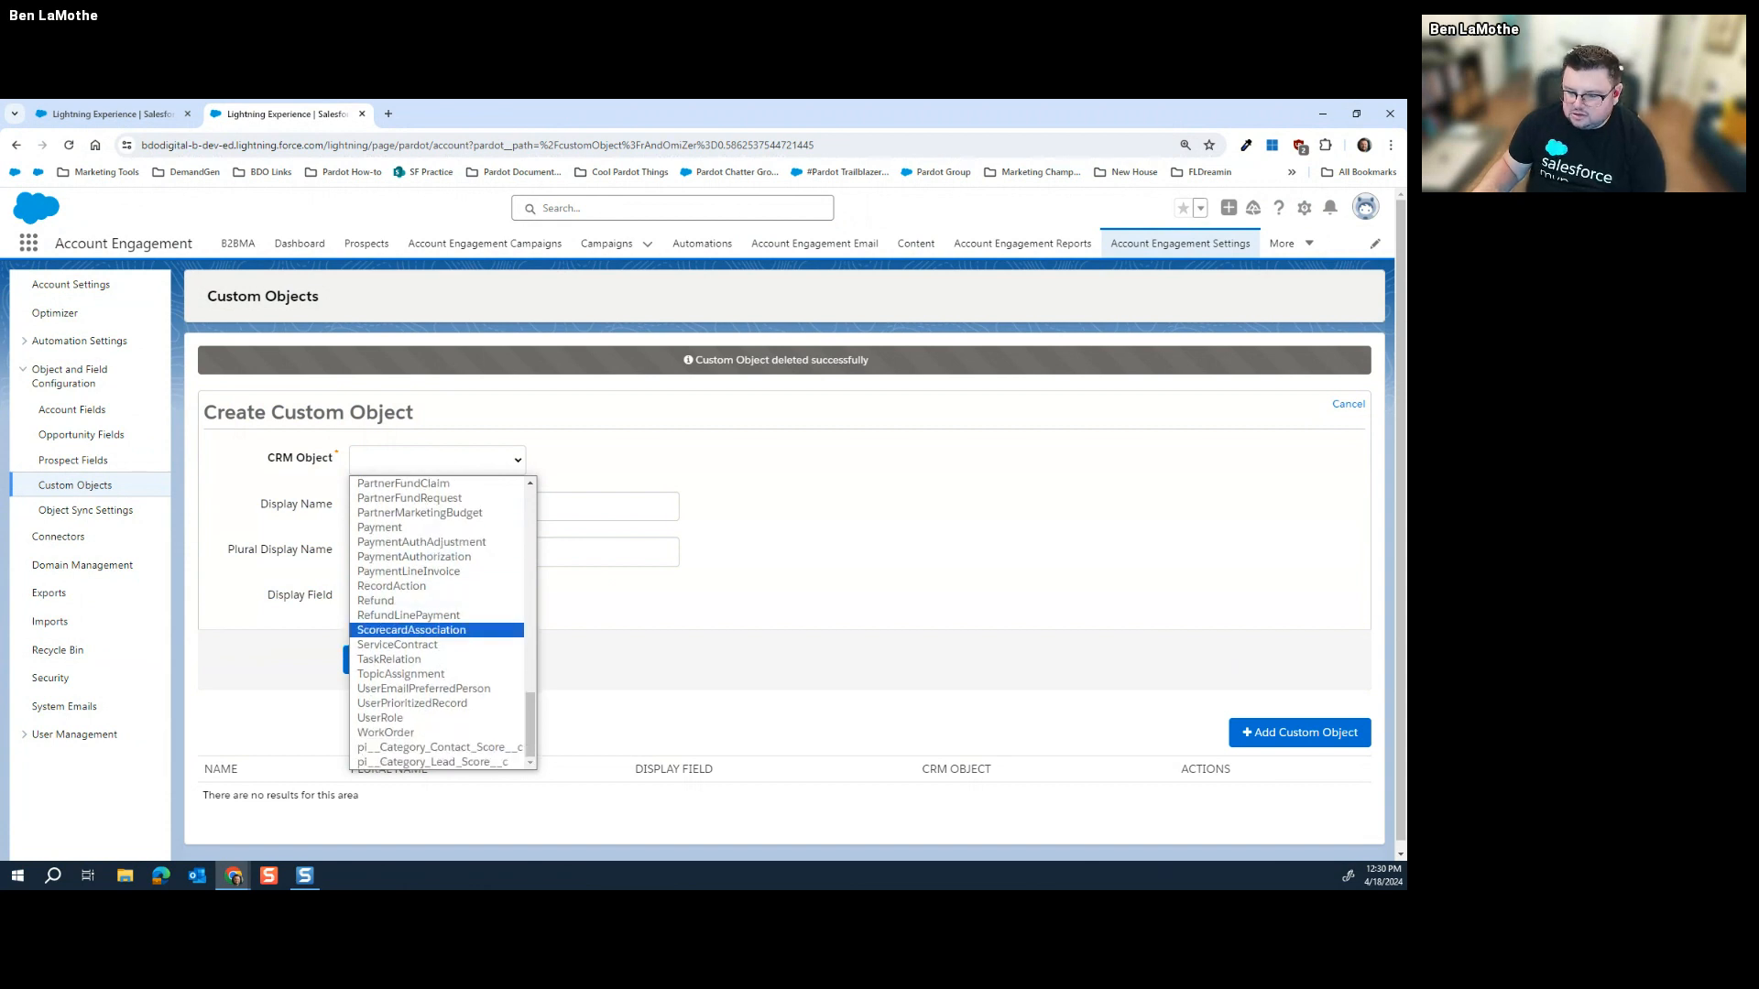
{"action": "key", "text": "Escape"}
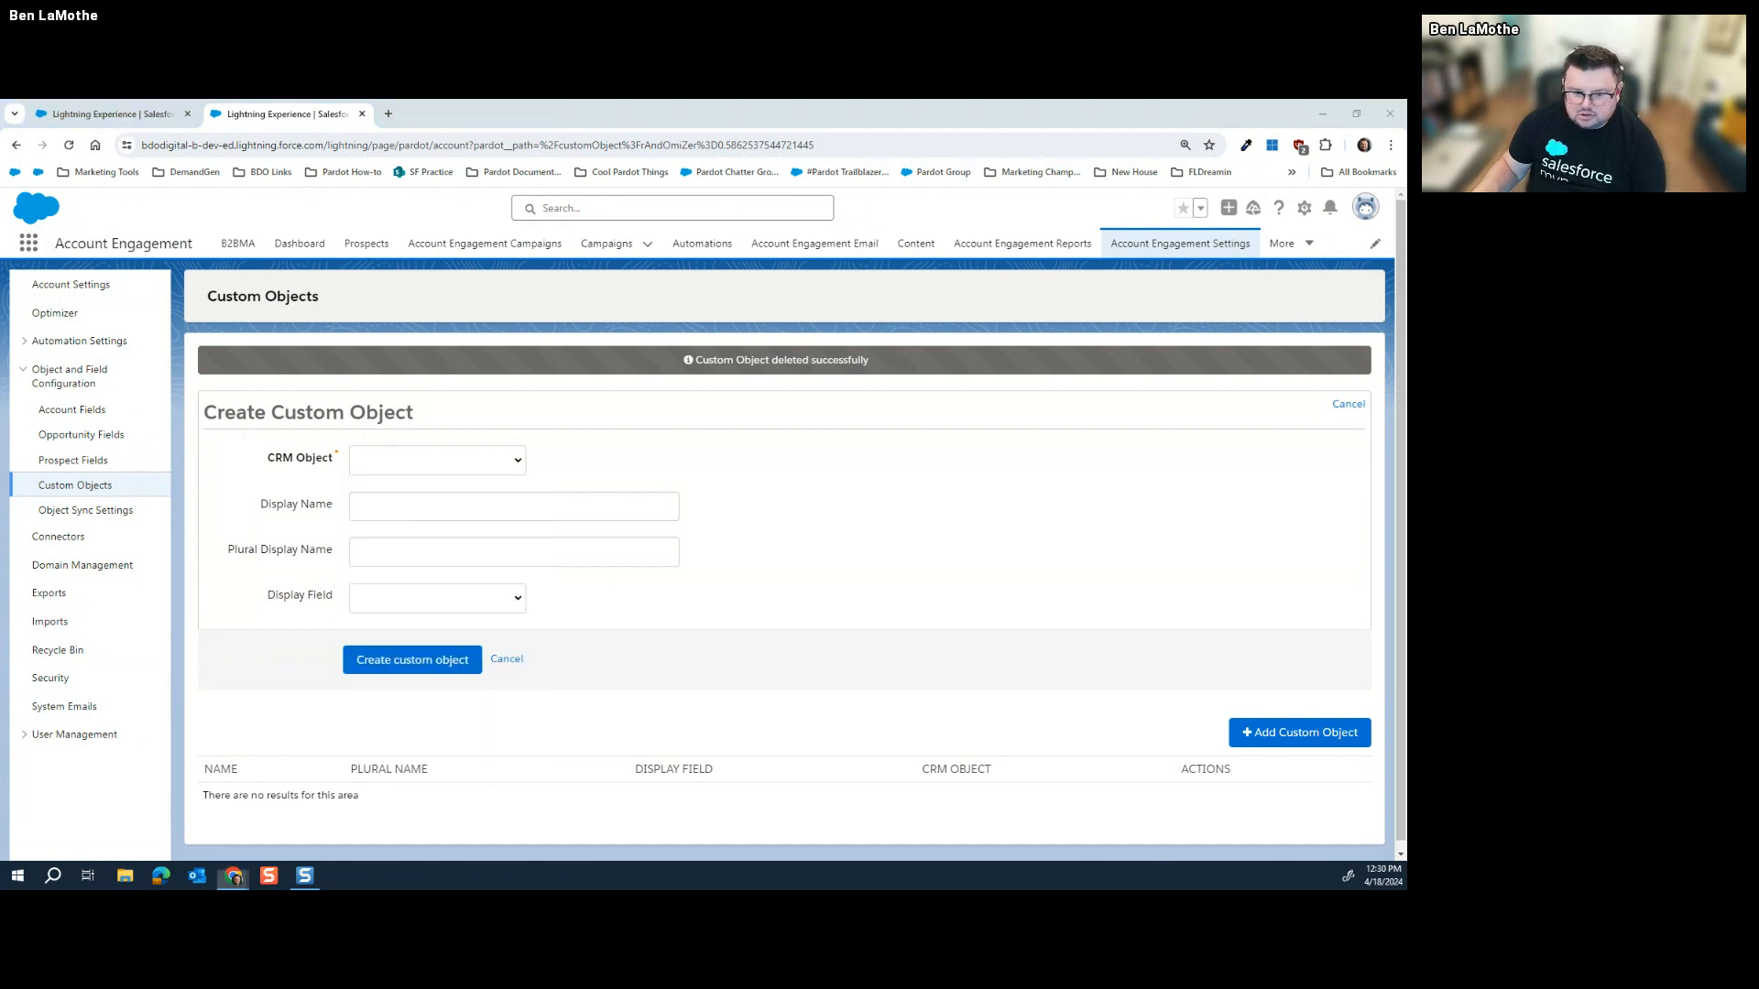
{"action": "left_click", "coordinate": [470, 470]}
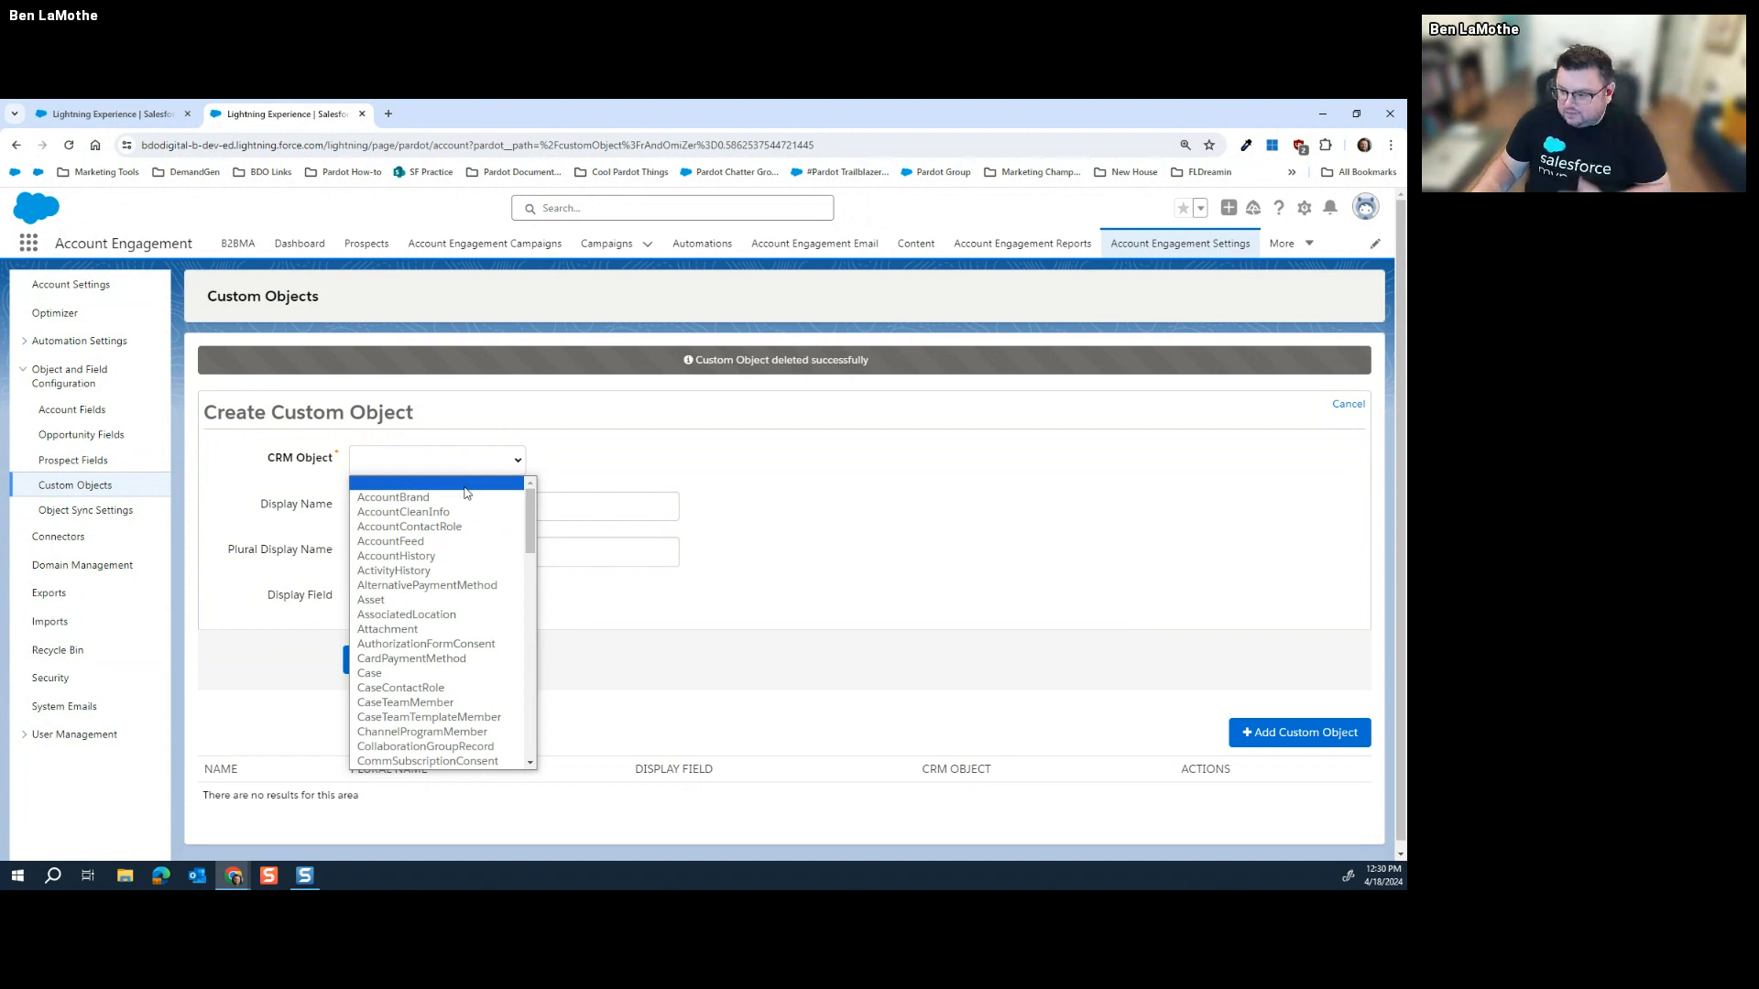
{"action": "scroll", "coordinate": [471, 486], "scroll_direction": "down", "scroll_amount": 2}
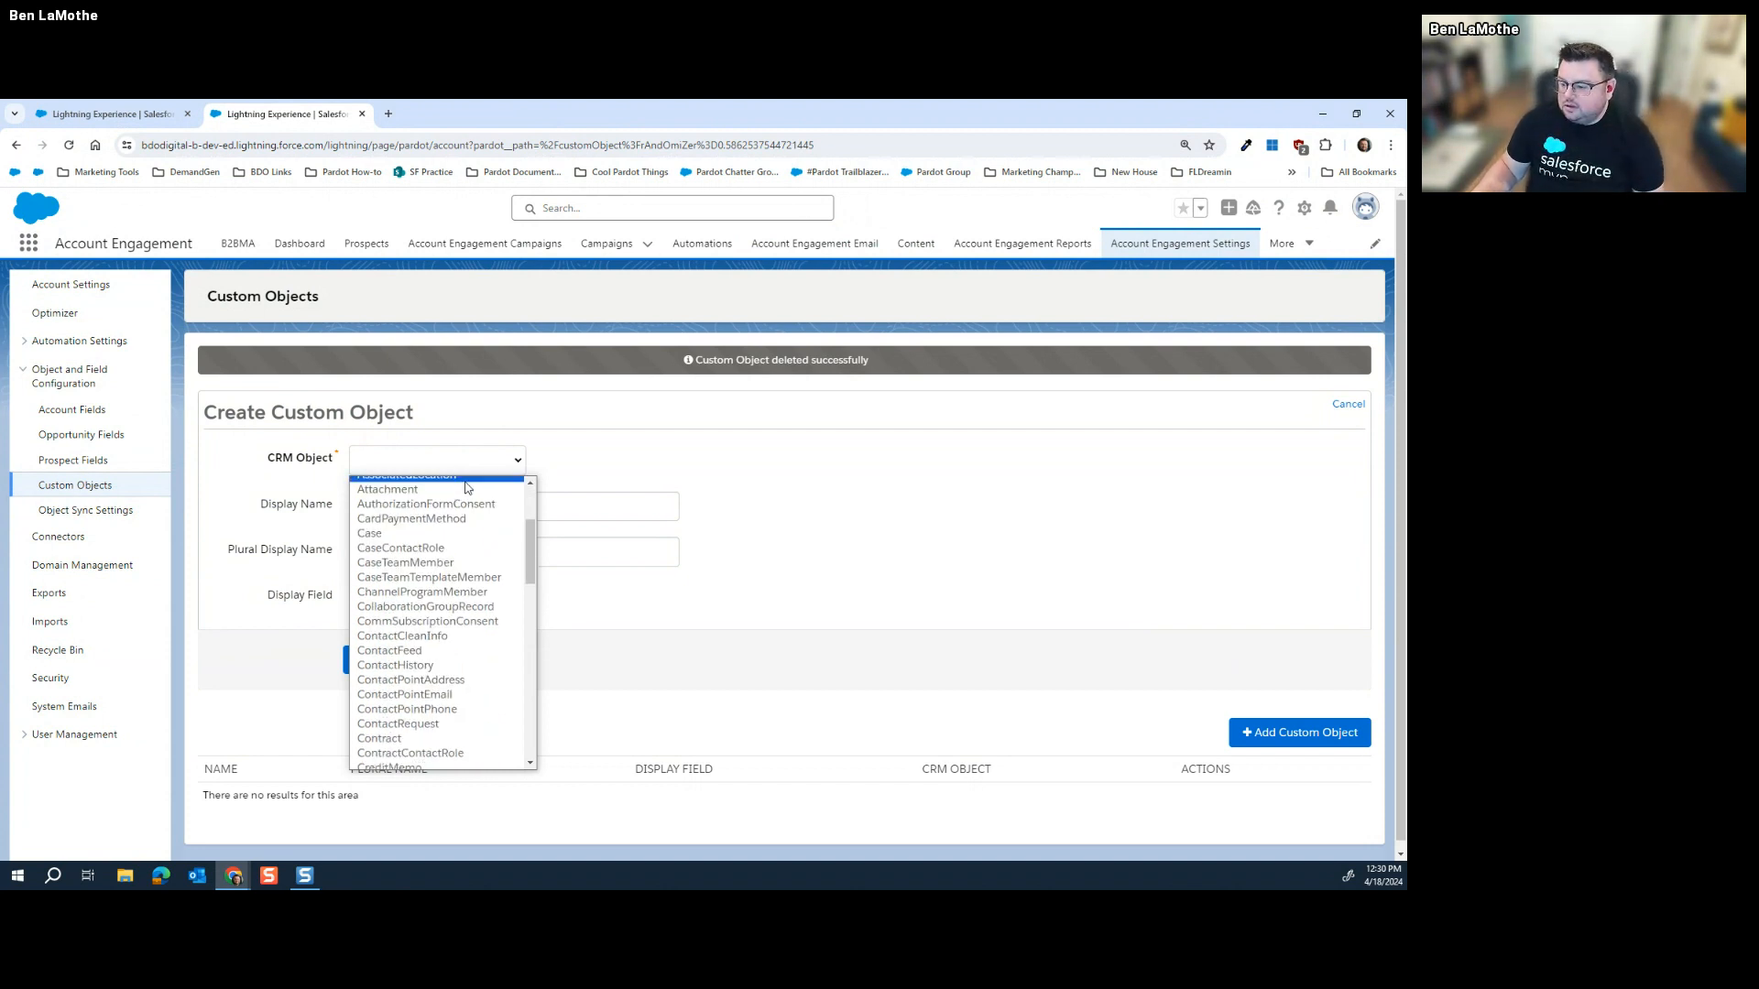
{"action": "left_click", "coordinate": [435, 534]}
{"action": "left_click", "coordinate": [451, 610]}
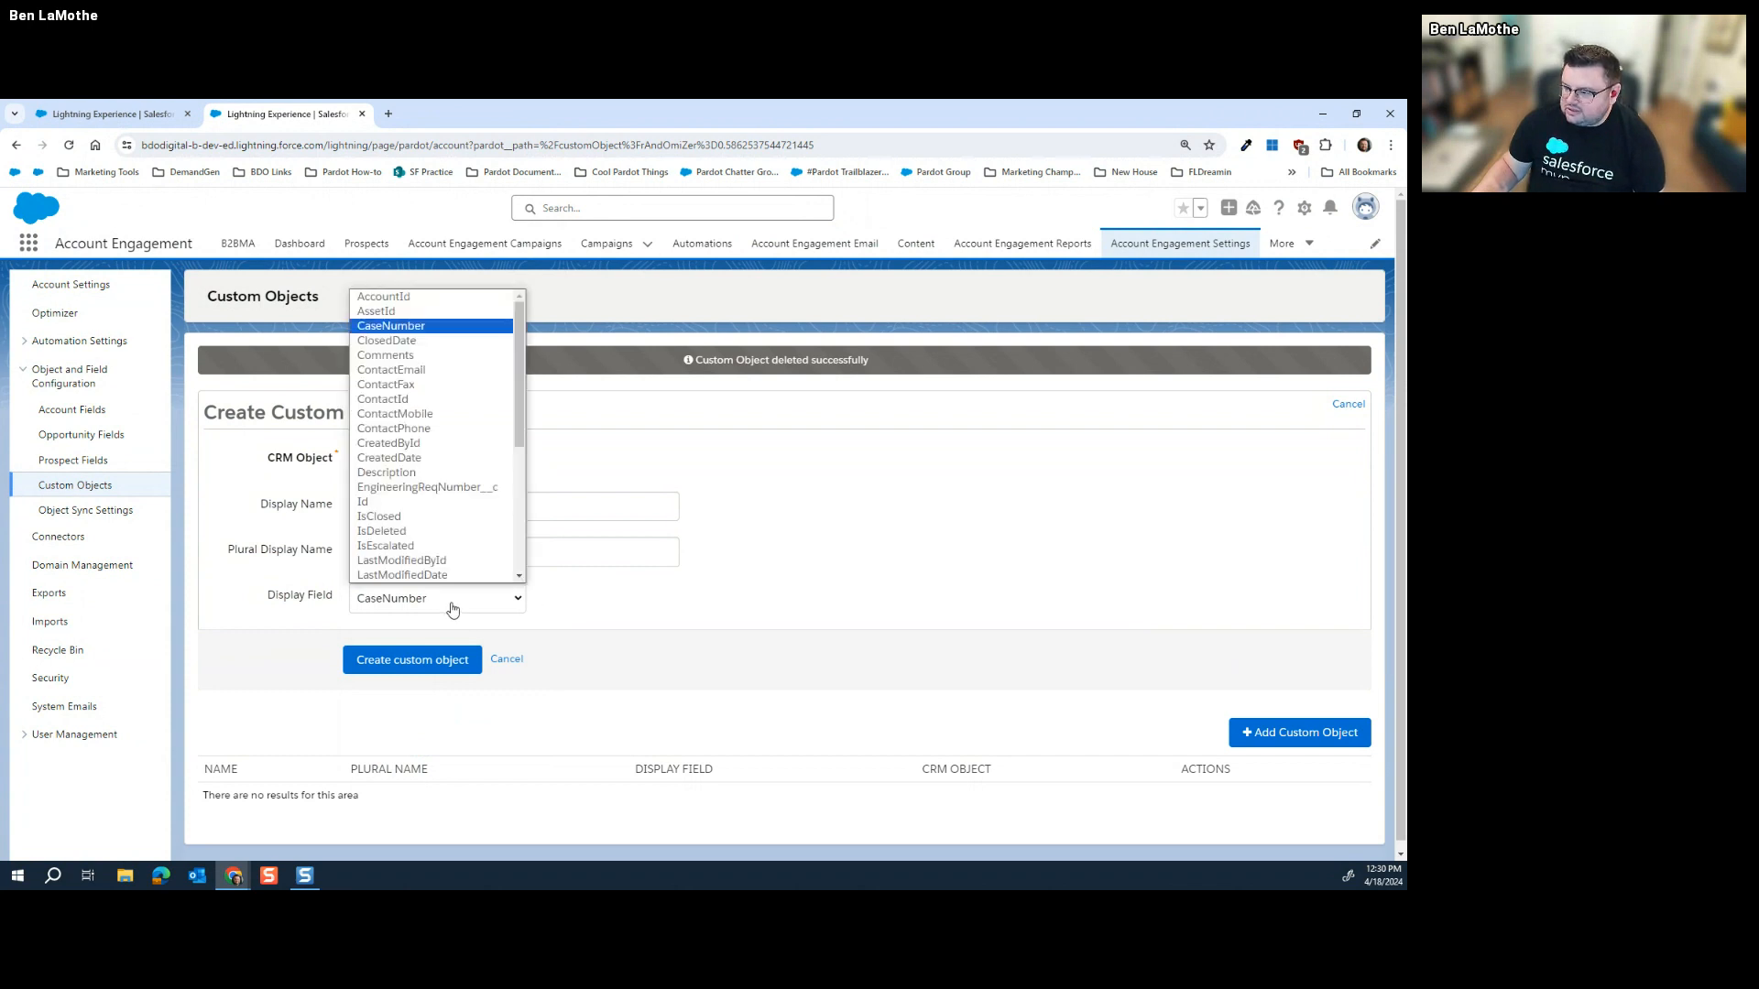
{"action": "left_click", "coordinate": [452, 610]}
{"action": "left_click", "coordinate": [455, 660]}
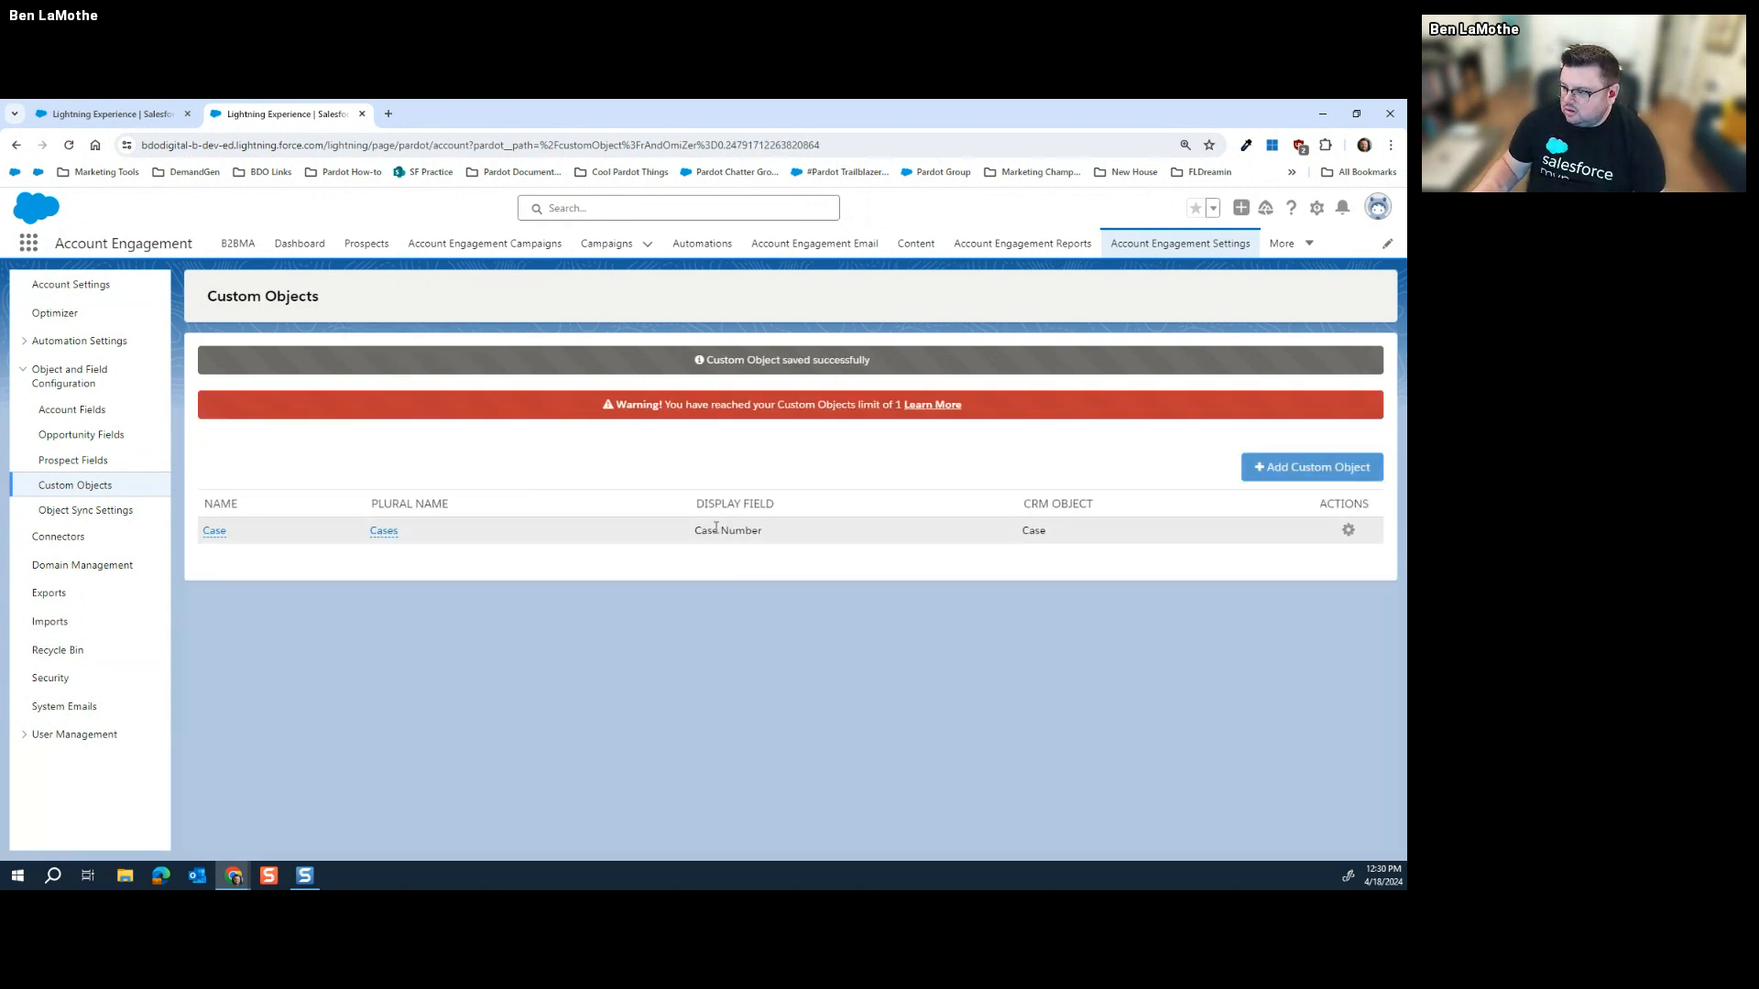
Step: Open the field configuration of the Case custom object and look through its available fields
{"action": "left_click", "coordinate": [1346, 531]}
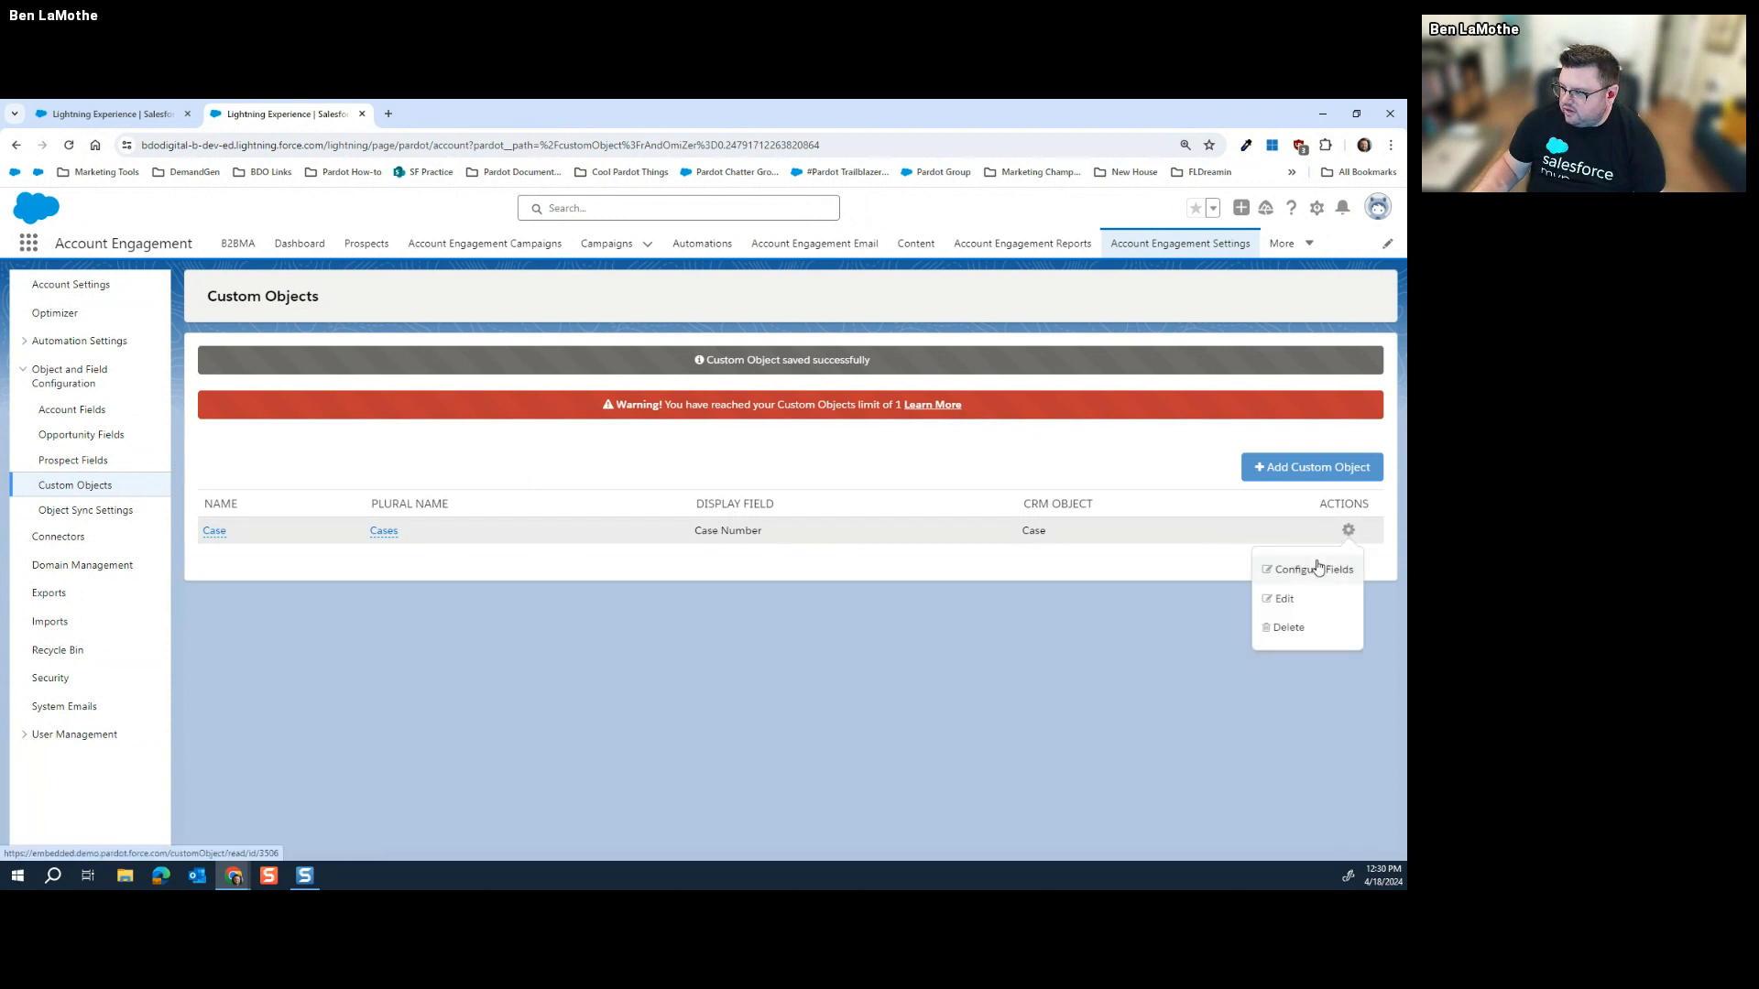
{"action": "left_click", "coordinate": [1287, 569]}
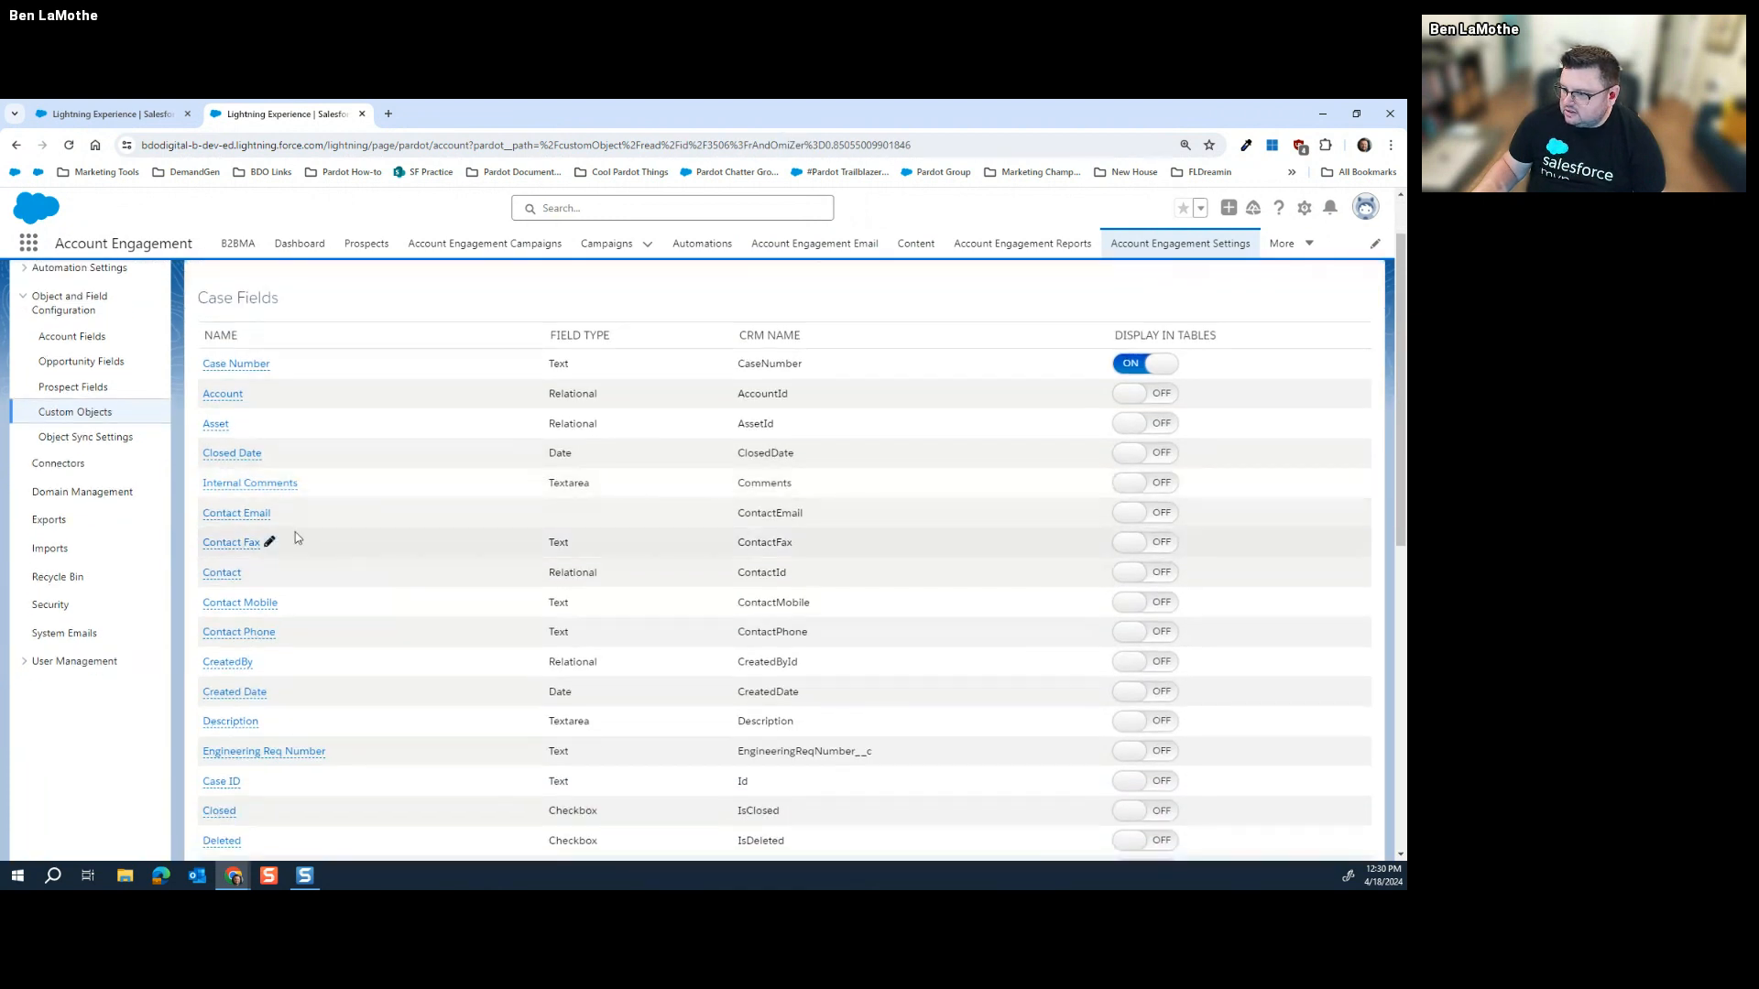
{"action": "scroll", "coordinate": [261, 541], "scroll_direction": "down", "scroll_amount": 3}
{"action": "scroll", "coordinate": [256, 568], "scroll_direction": "down", "scroll_amount": 2}
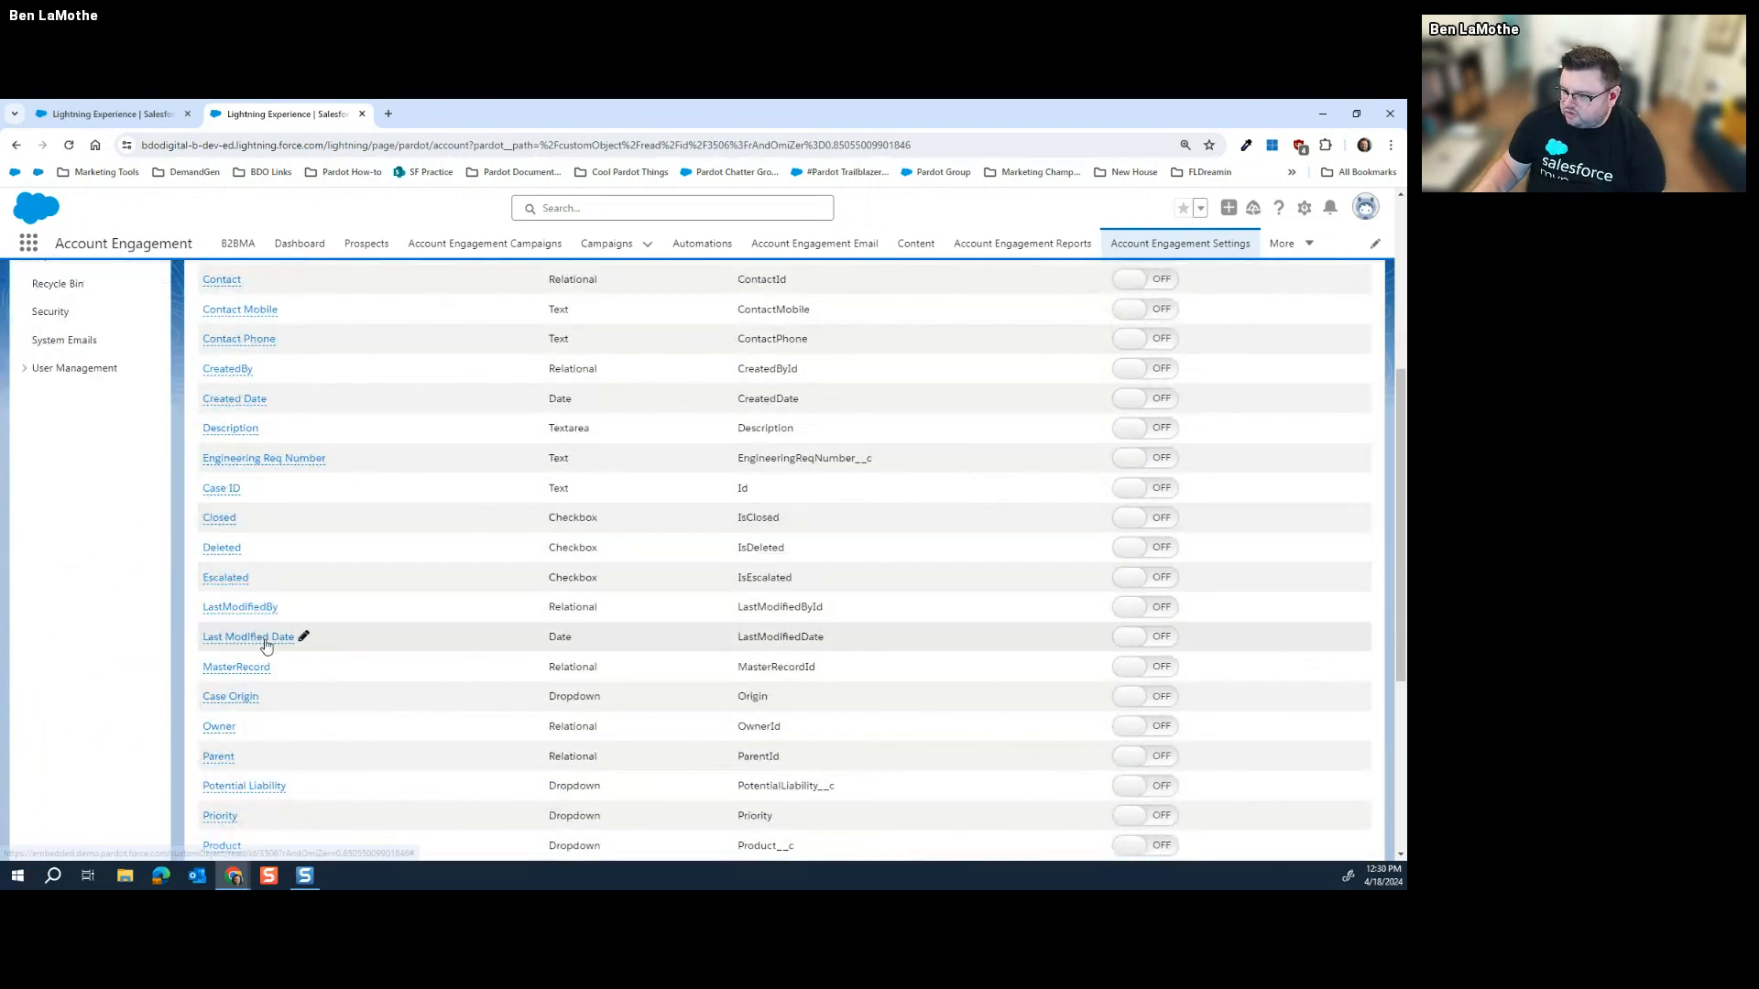
Step: Create a dynamic segmentation list for prospects named "Accounts Expiring Current CY w/low case volume"
{"action": "scroll", "coordinate": [293, 623], "scroll_direction": "down", "scroll_amount": 3}
{"action": "scroll", "coordinate": [309, 616], "scroll_direction": "up", "scroll_amount": 8}
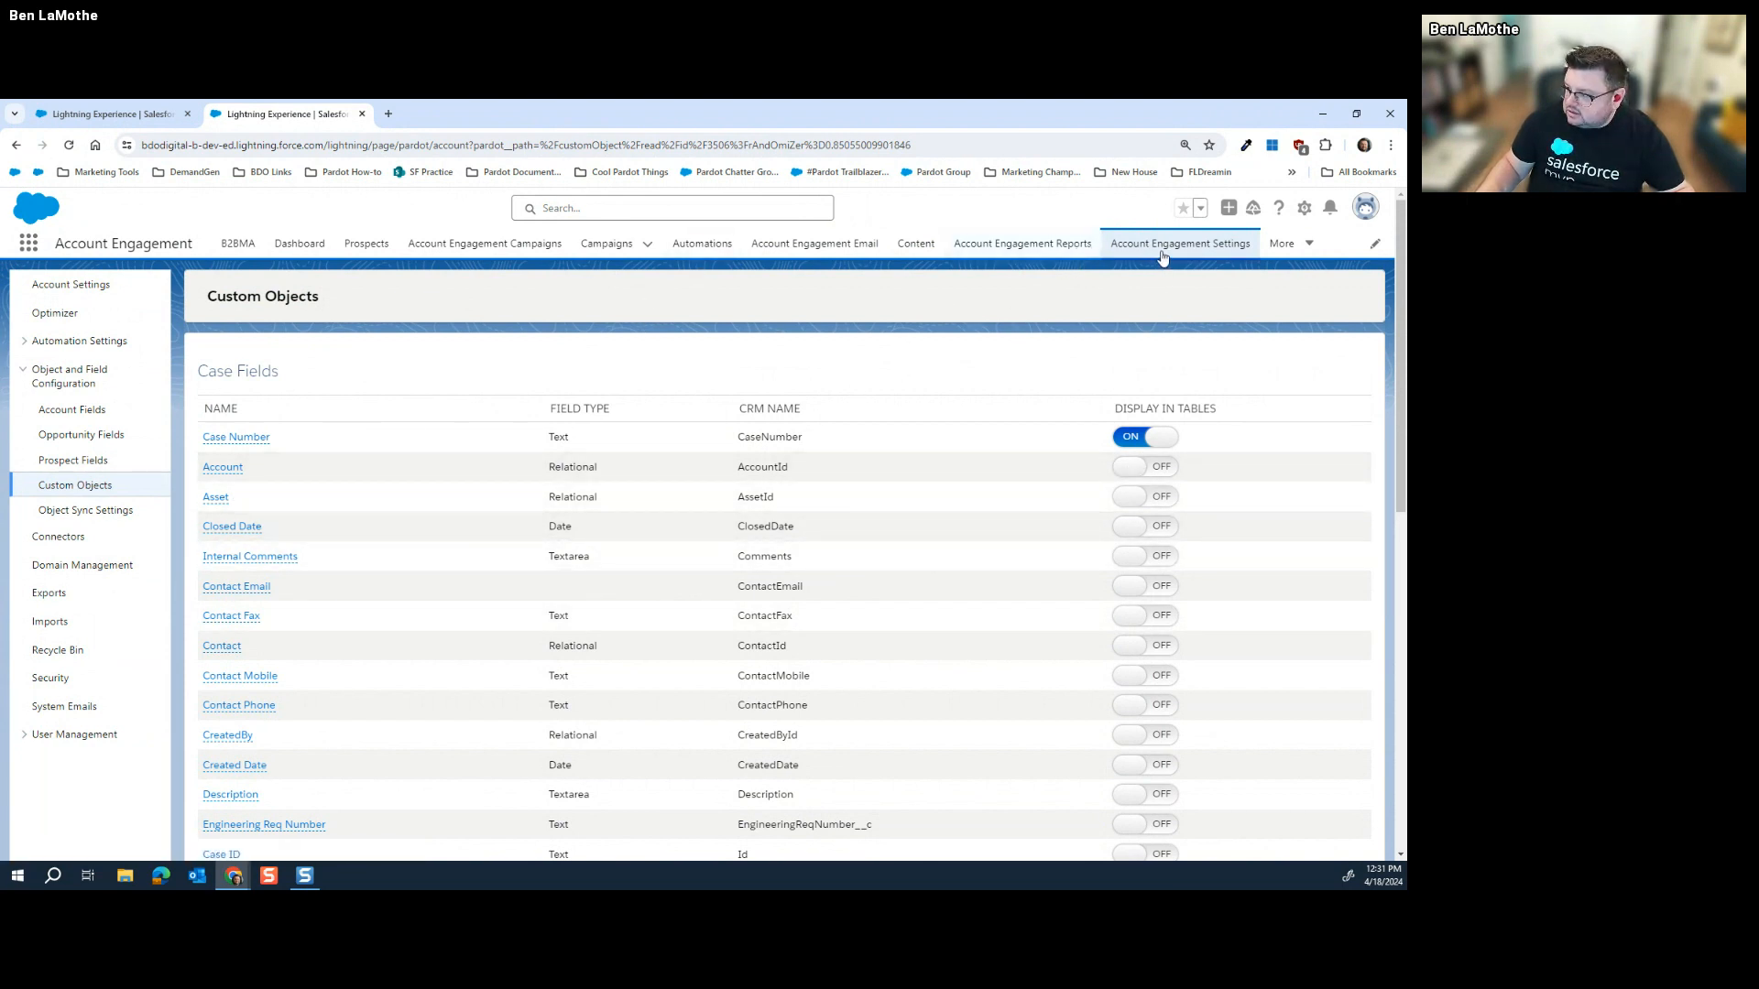
{"action": "left_click", "coordinate": [365, 241]}
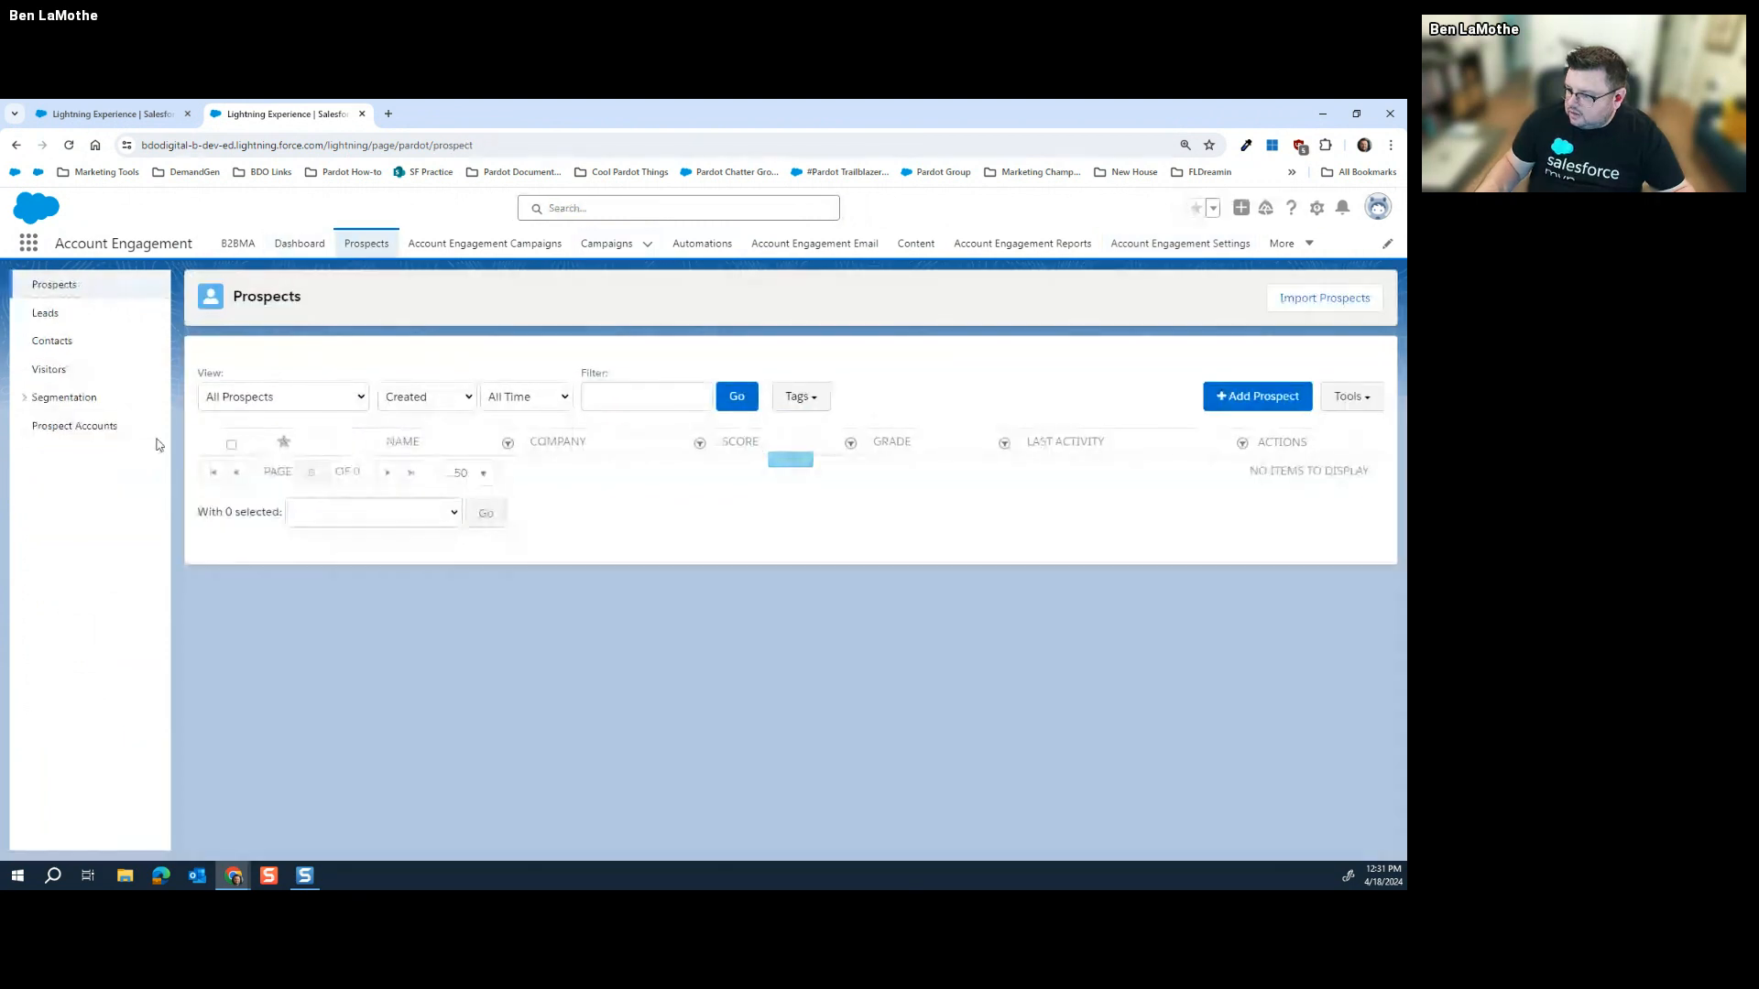
{"action": "left_click", "coordinate": [30, 405]}
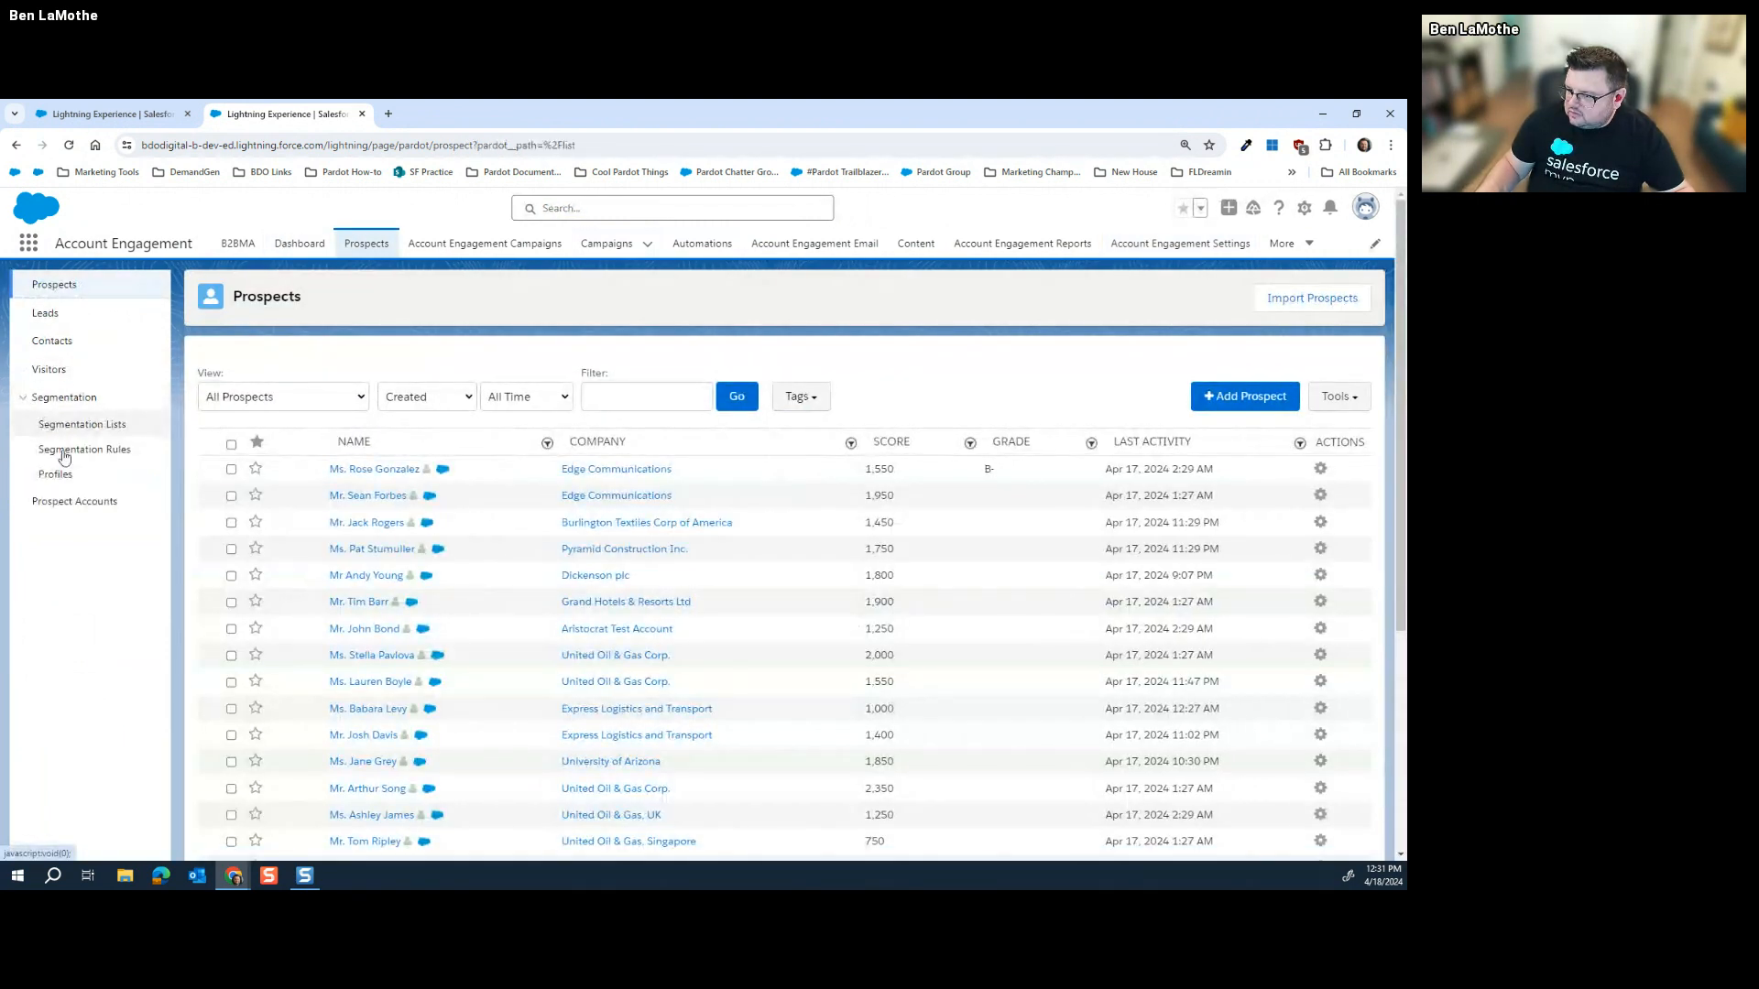
{"action": "left_click", "coordinate": [82, 425]}
{"action": "left_click", "coordinate": [1256, 388]}
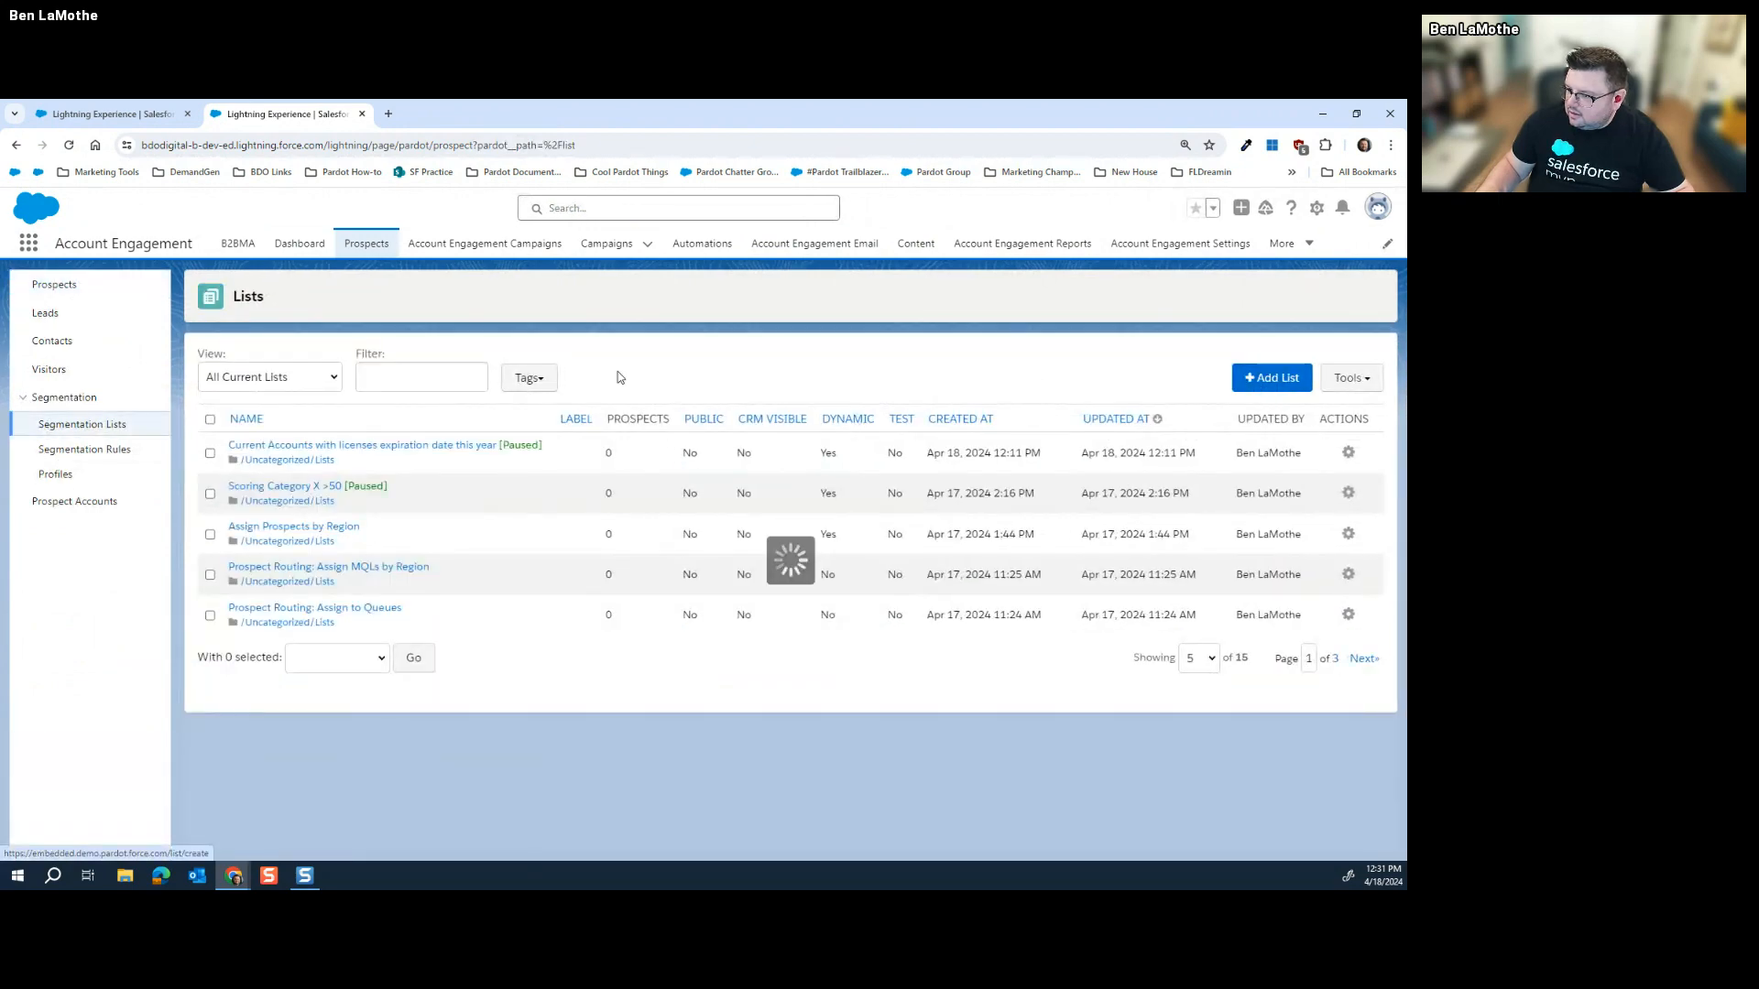
{"action": "left_click", "coordinate": [706, 379]}
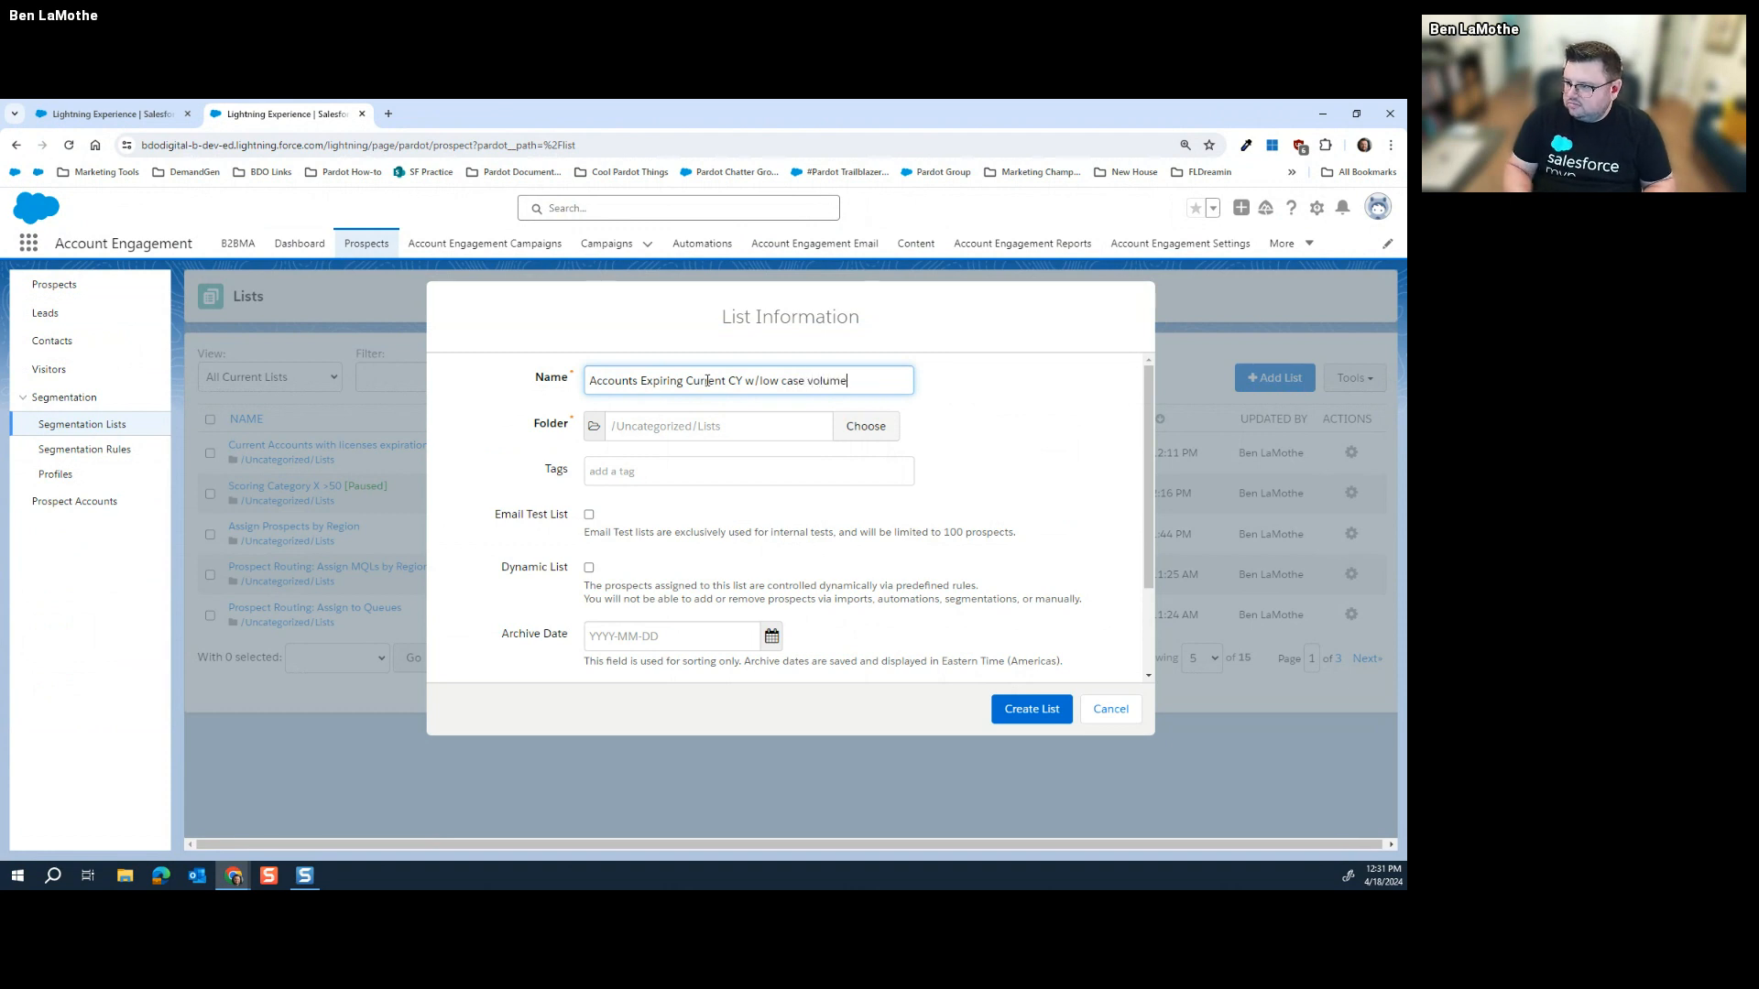
{"action": "left_click", "coordinate": [589, 567]}
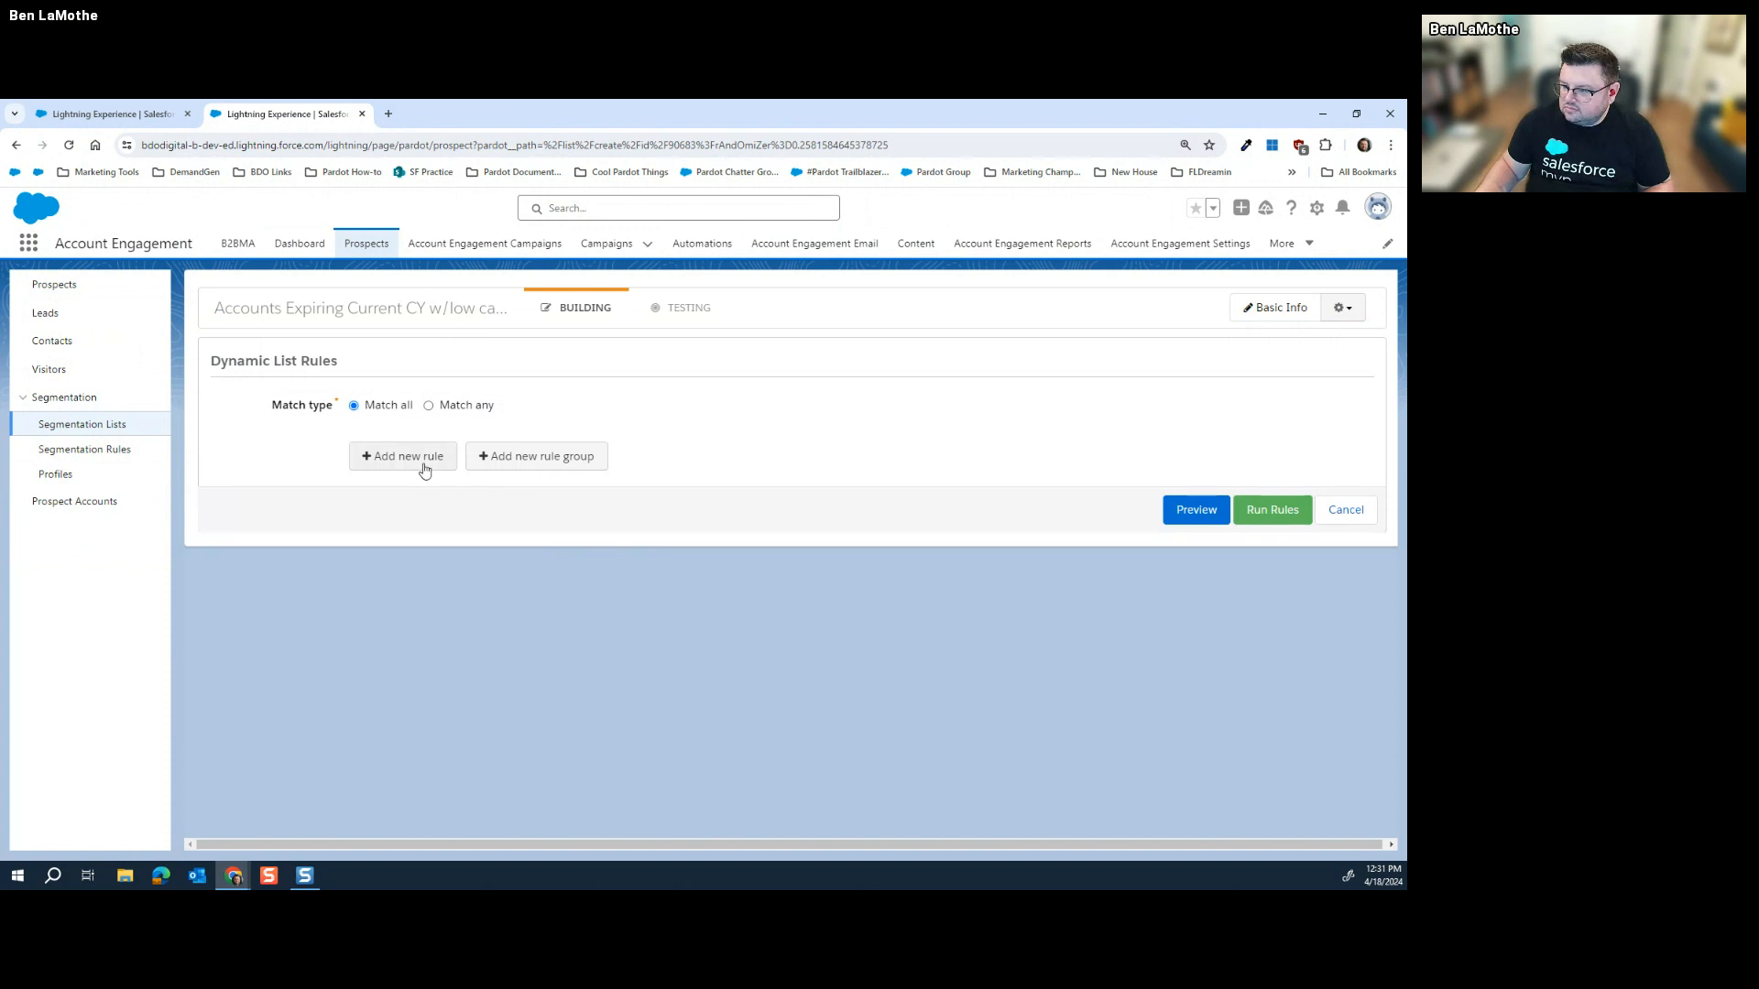
Step: Add a rule on the prospect account field License Expiration Date with the "is after" condition
{"action": "left_click", "coordinate": [424, 463]}
{"action": "left_click", "coordinate": [513, 454]}
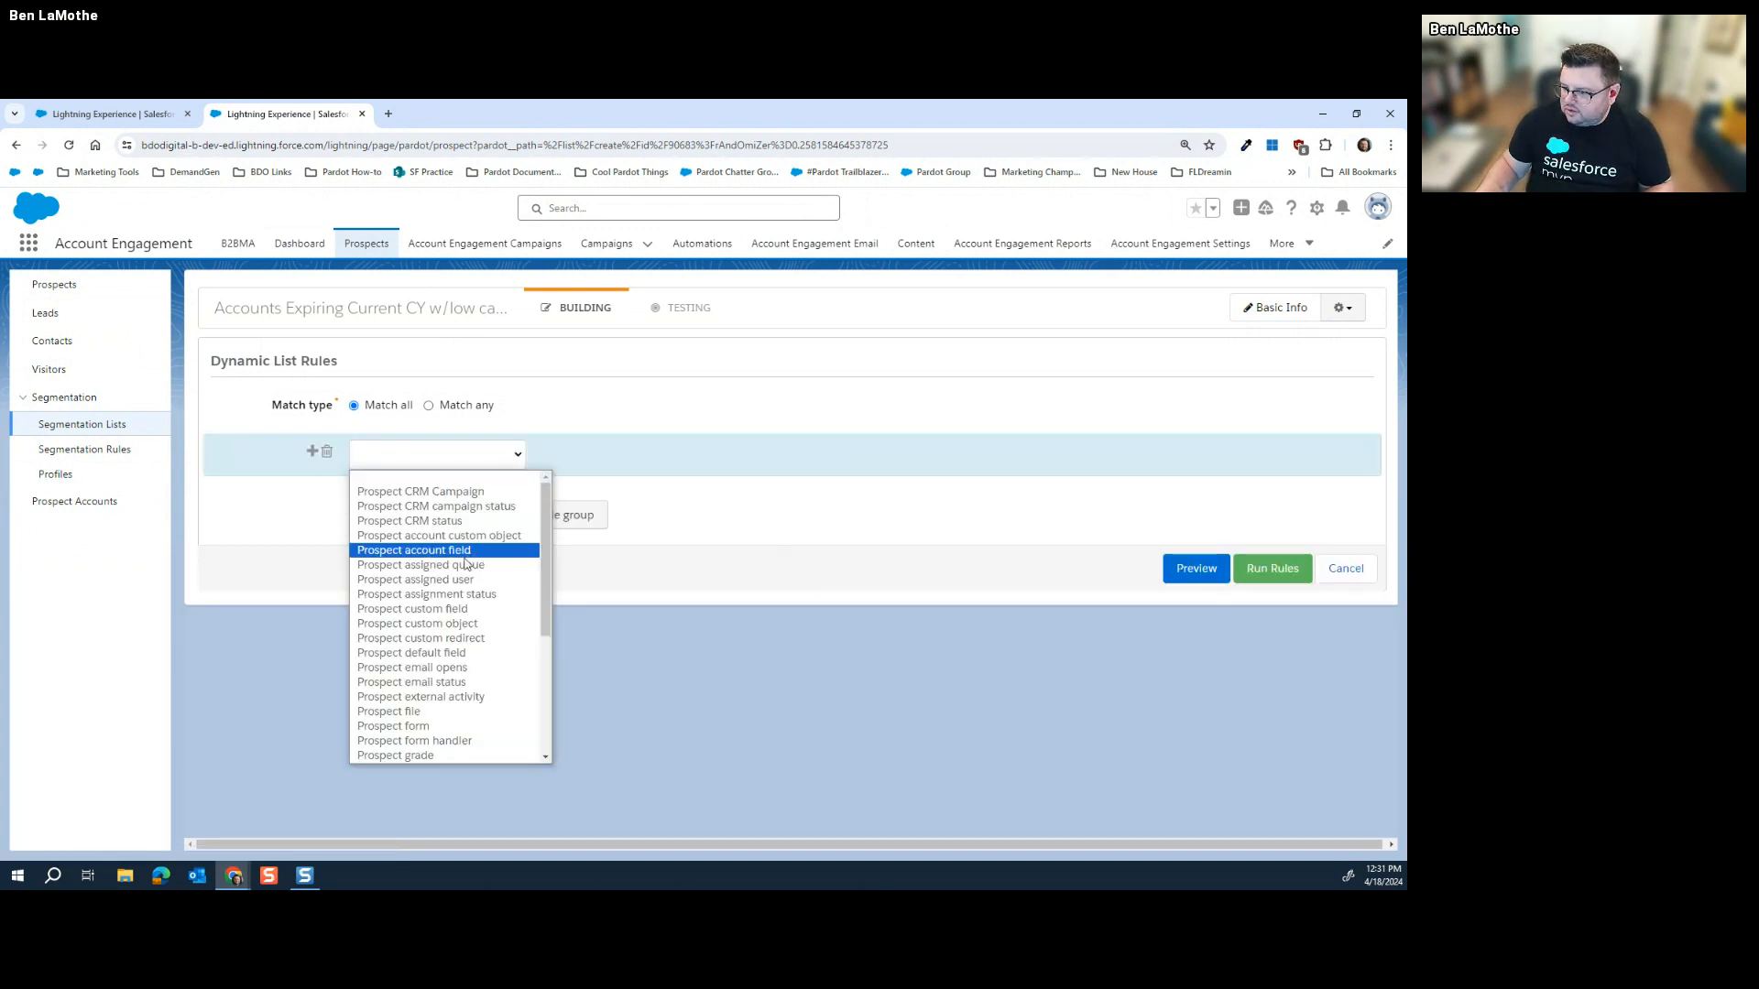
{"action": "left_click", "coordinate": [414, 549]}
{"action": "left_click", "coordinate": [619, 454]}
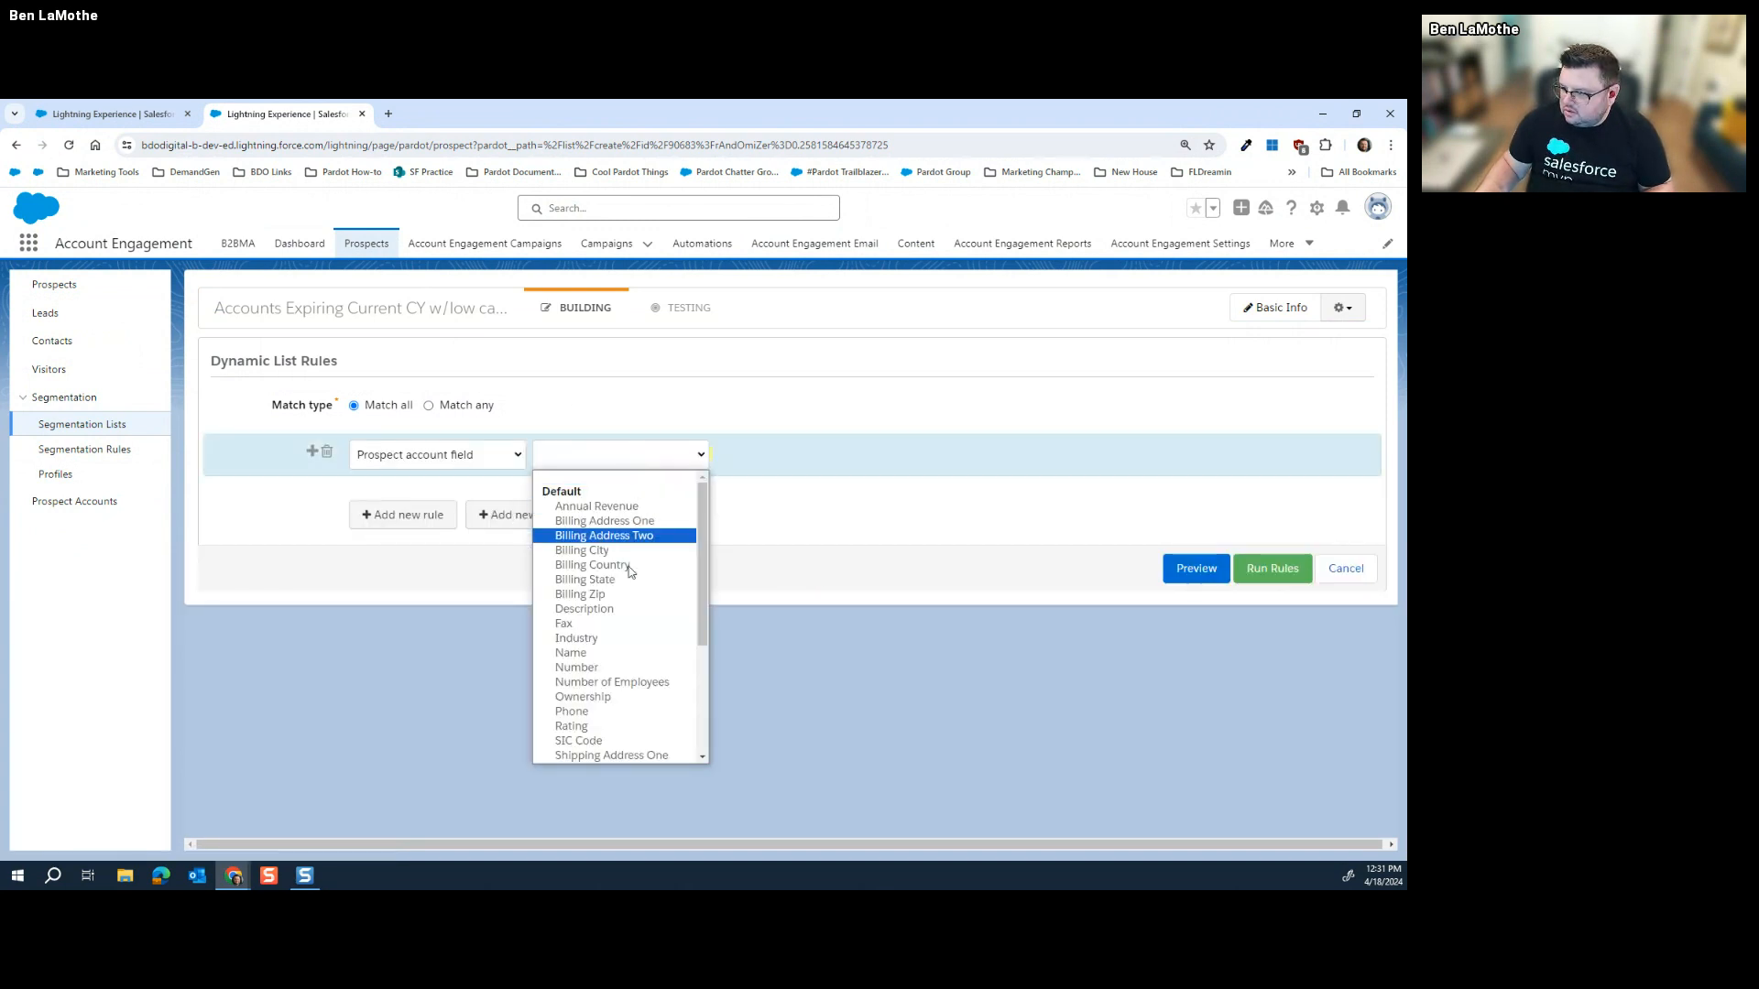
{"action": "scroll", "coordinate": [611, 632], "scroll_direction": "down", "scroll_amount": 3}
{"action": "left_click", "coordinate": [614, 756]}
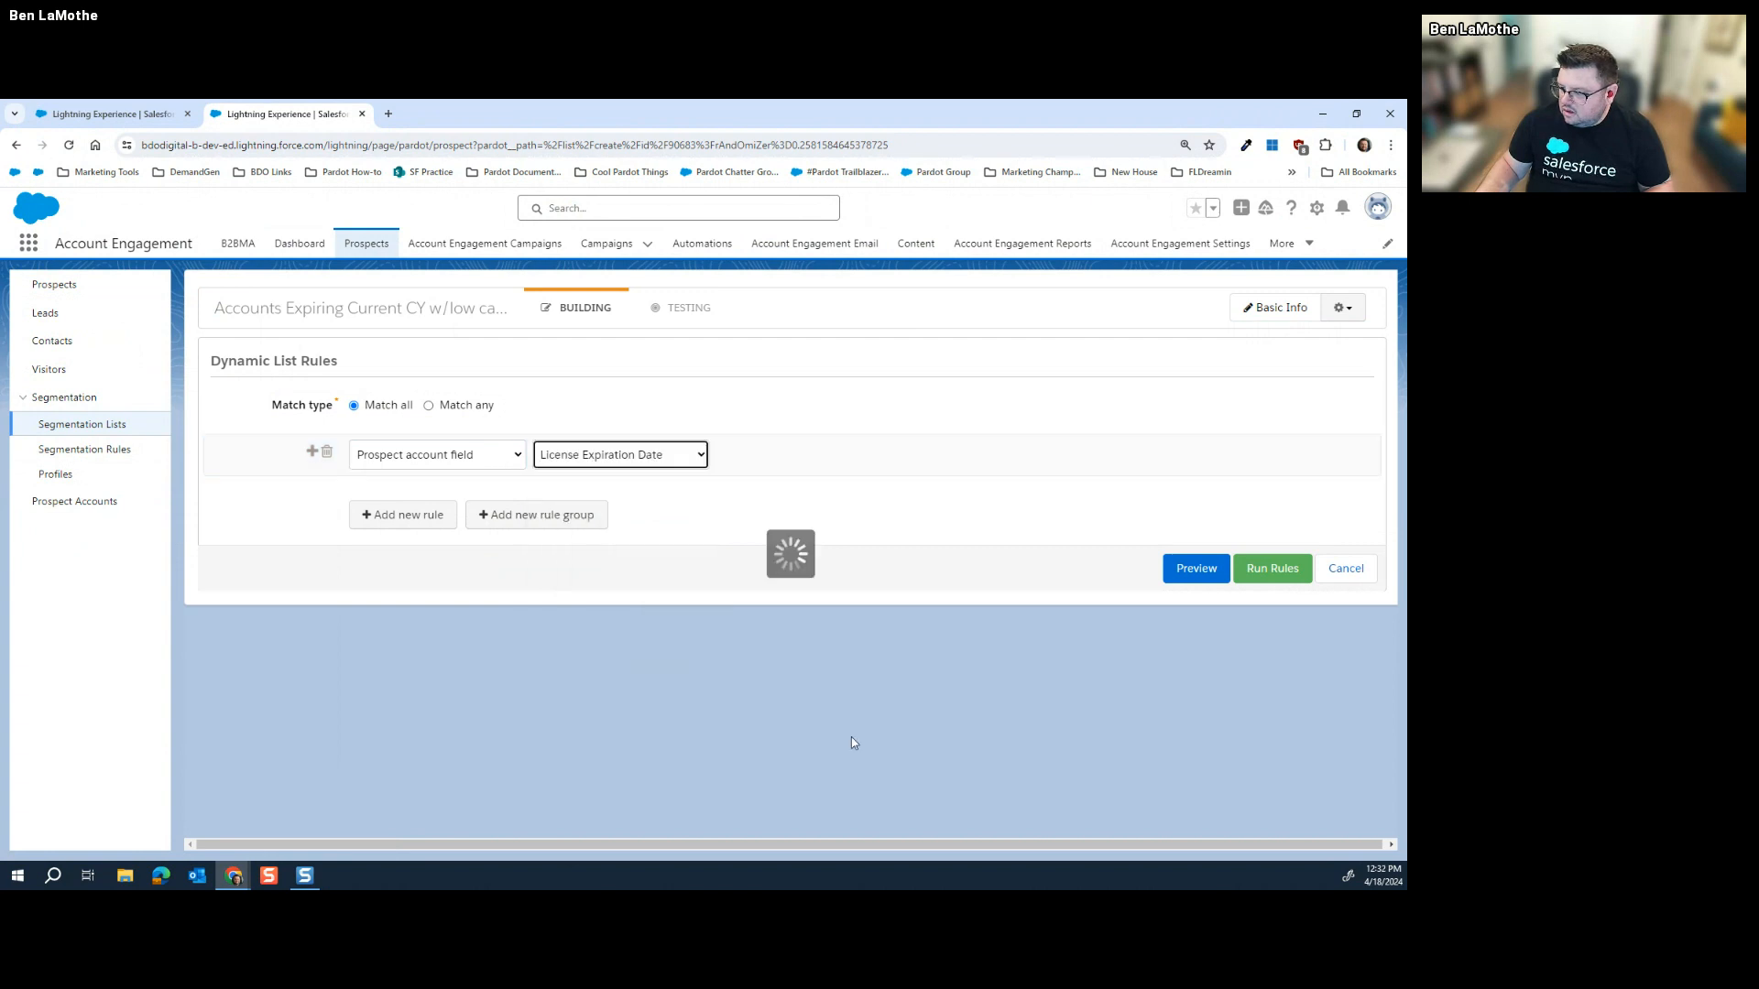
{"action": "left_click", "coordinate": [832, 455]}
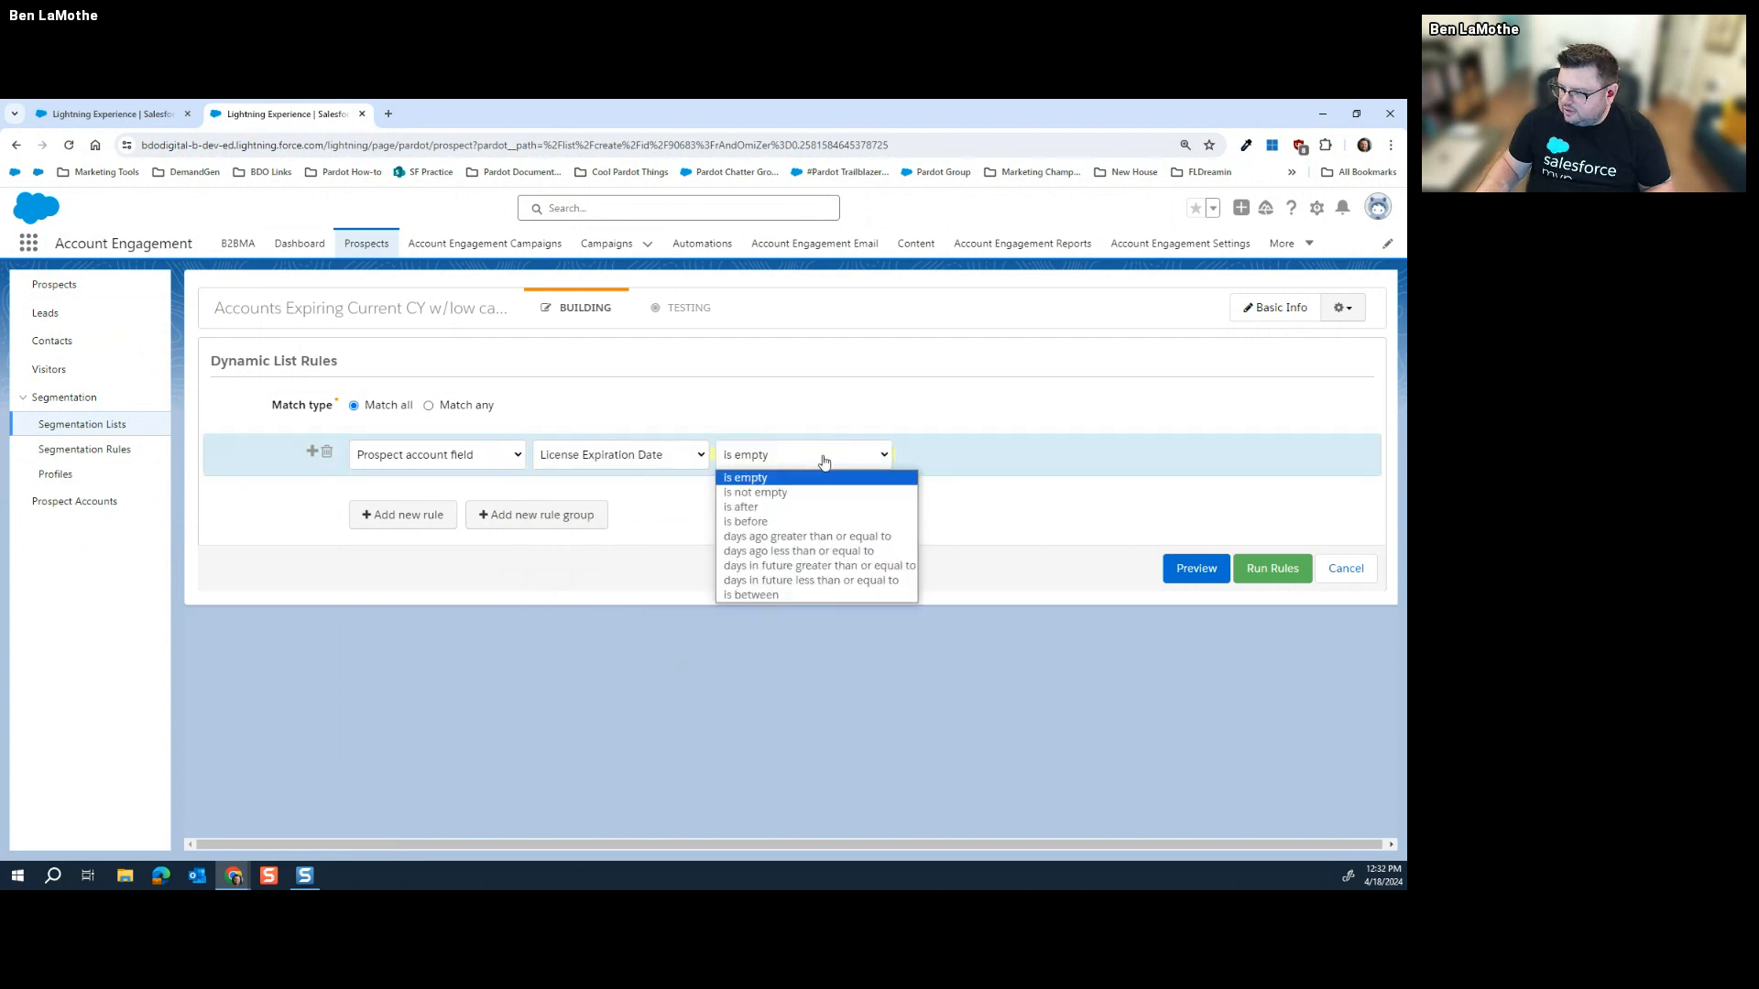
{"action": "left_click", "coordinate": [781, 509]}
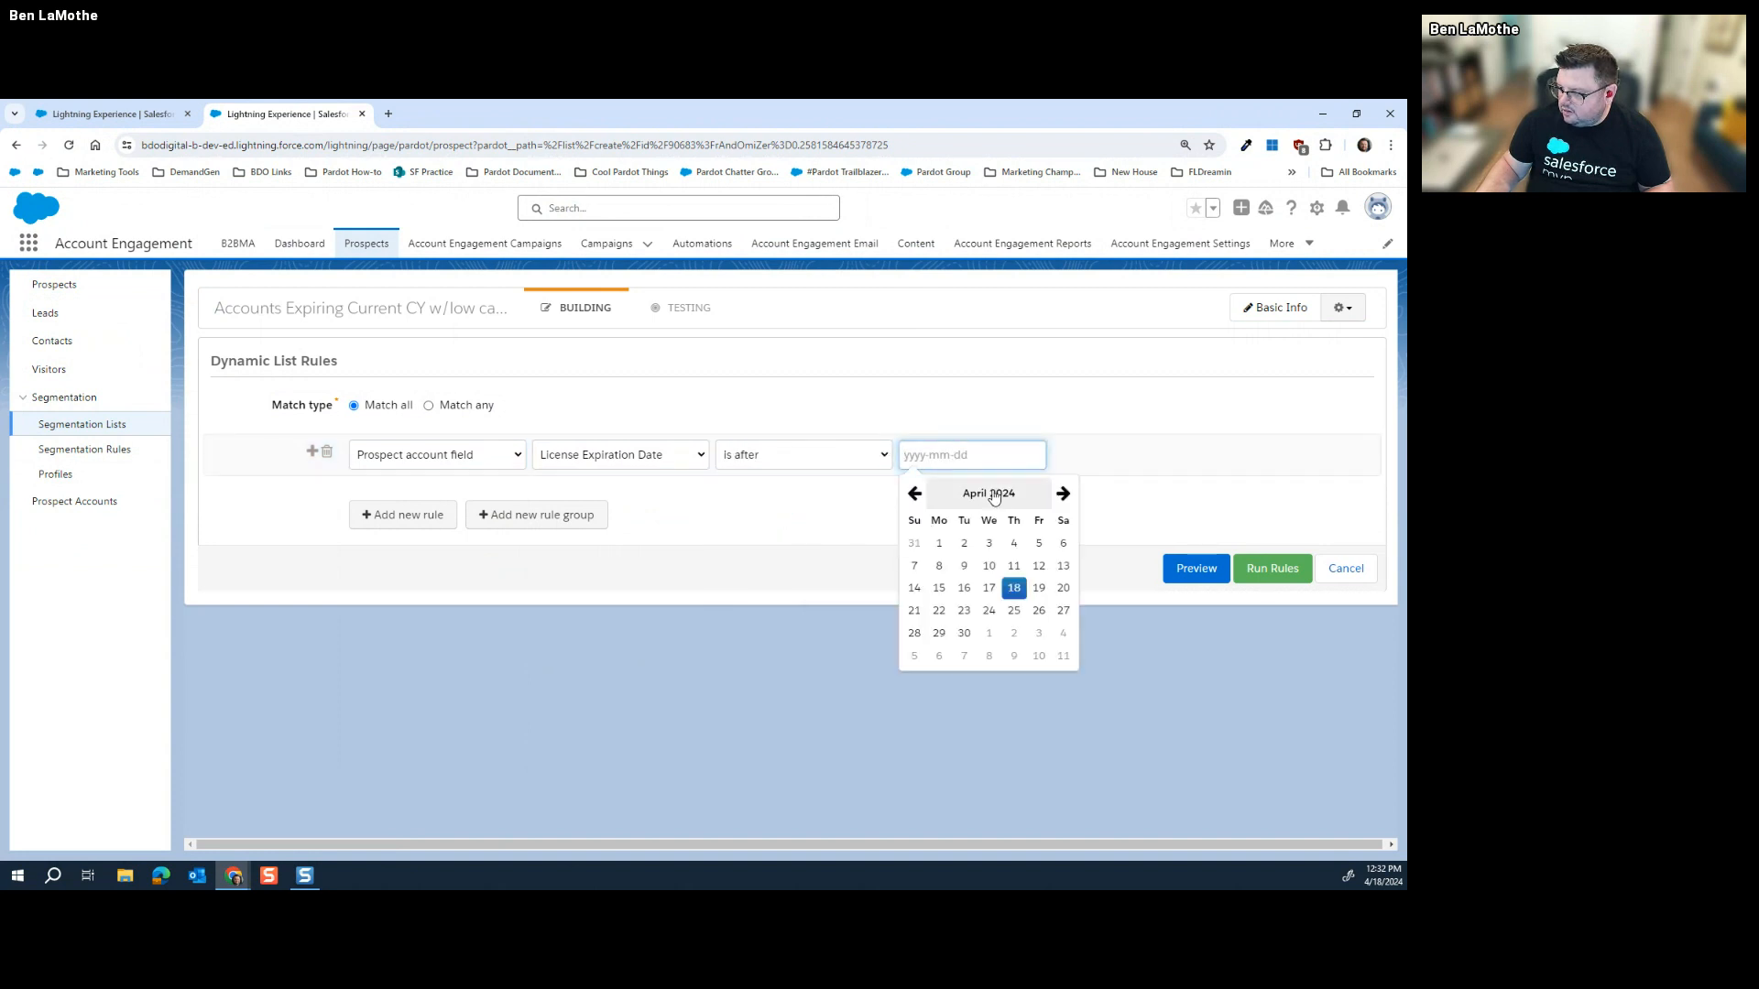
Step: Set the date of the License Expiration Date "is after" rule to 2024-01-01
{"action": "left_click", "coordinate": [910, 497]}
{"action": "left_click", "coordinate": [911, 497]}
{"action": "left_click", "coordinate": [911, 498]}
{"action": "left_click", "coordinate": [910, 497]}
{"action": "left_click", "coordinate": [911, 497]}
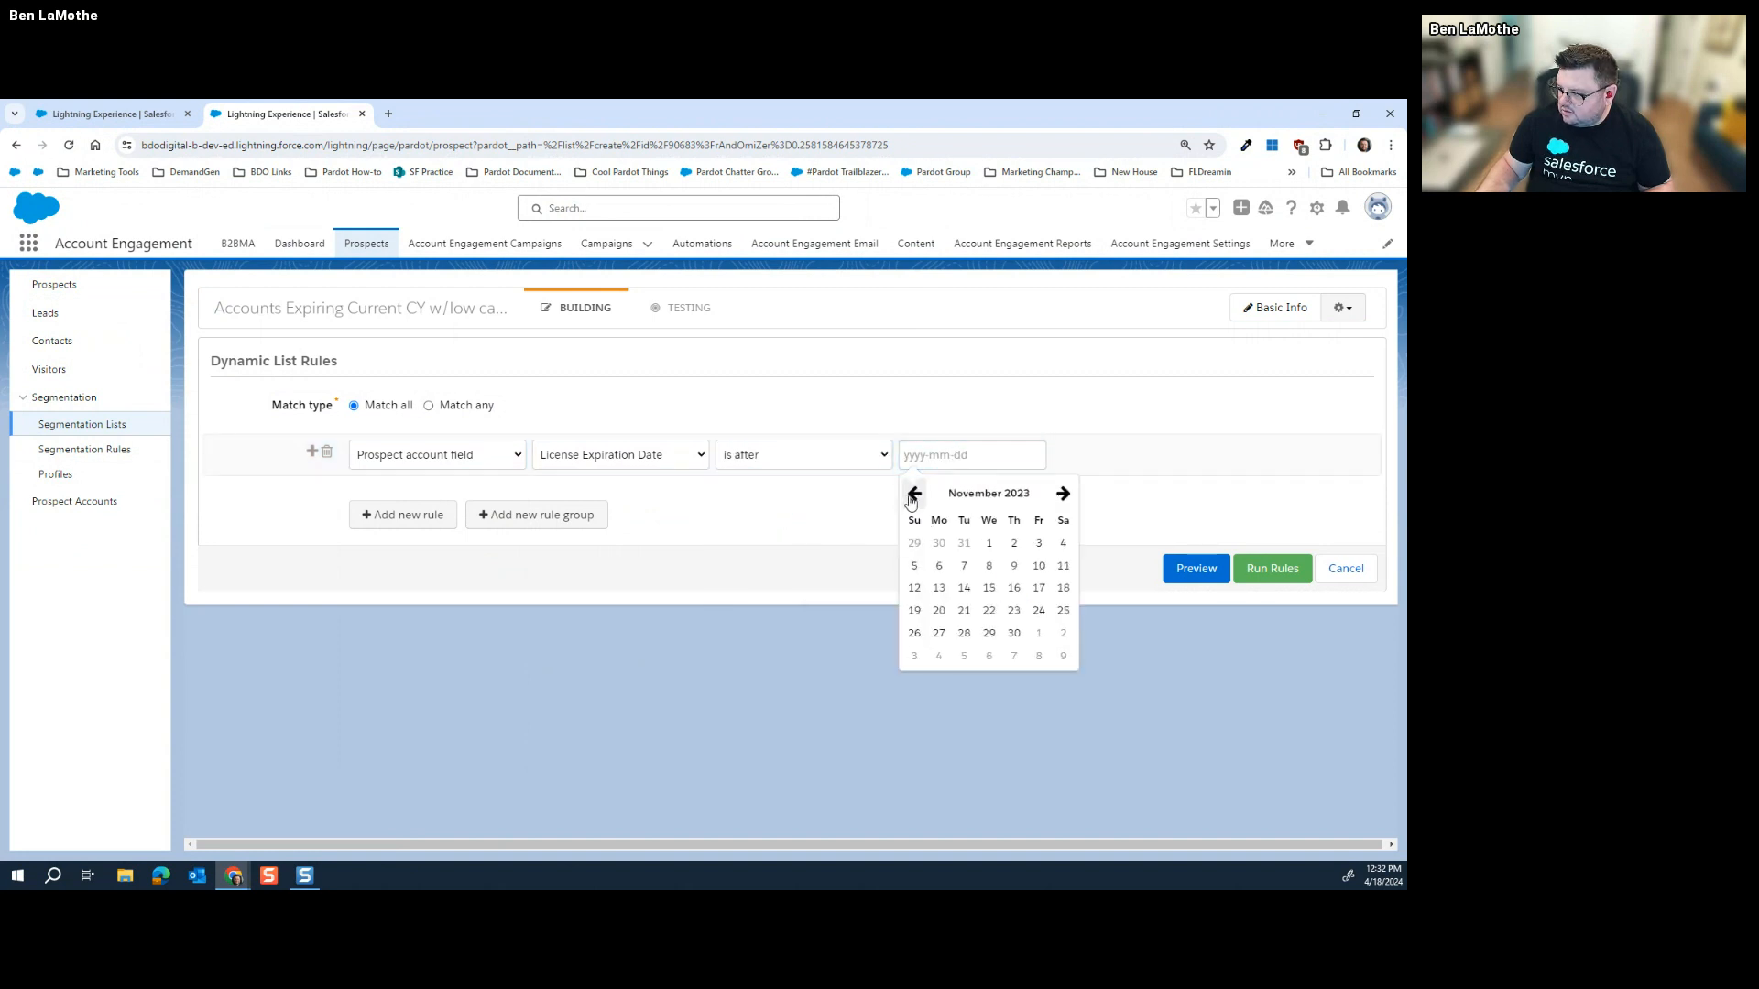
{"action": "left_click", "coordinate": [1027, 494]}
{"action": "left_click", "coordinate": [1059, 494]}
{"action": "left_click", "coordinate": [1050, 536]}
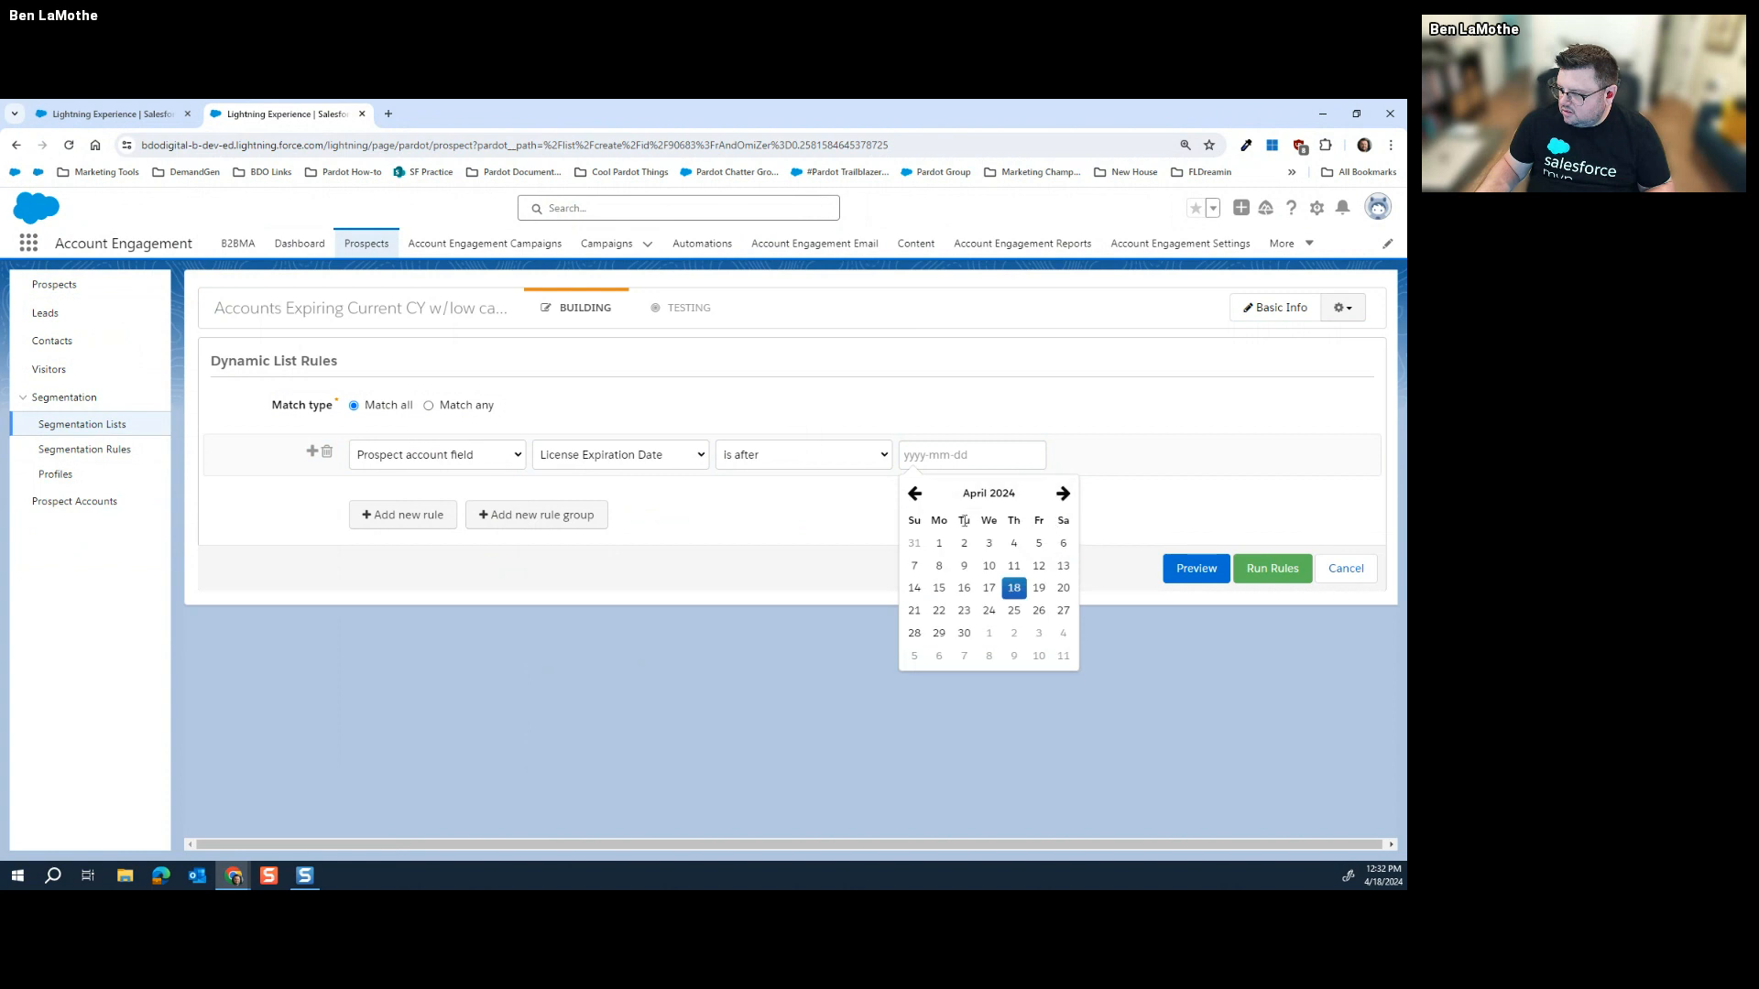
{"action": "left_click", "coordinate": [914, 497]}
{"action": "left_click", "coordinate": [914, 498]}
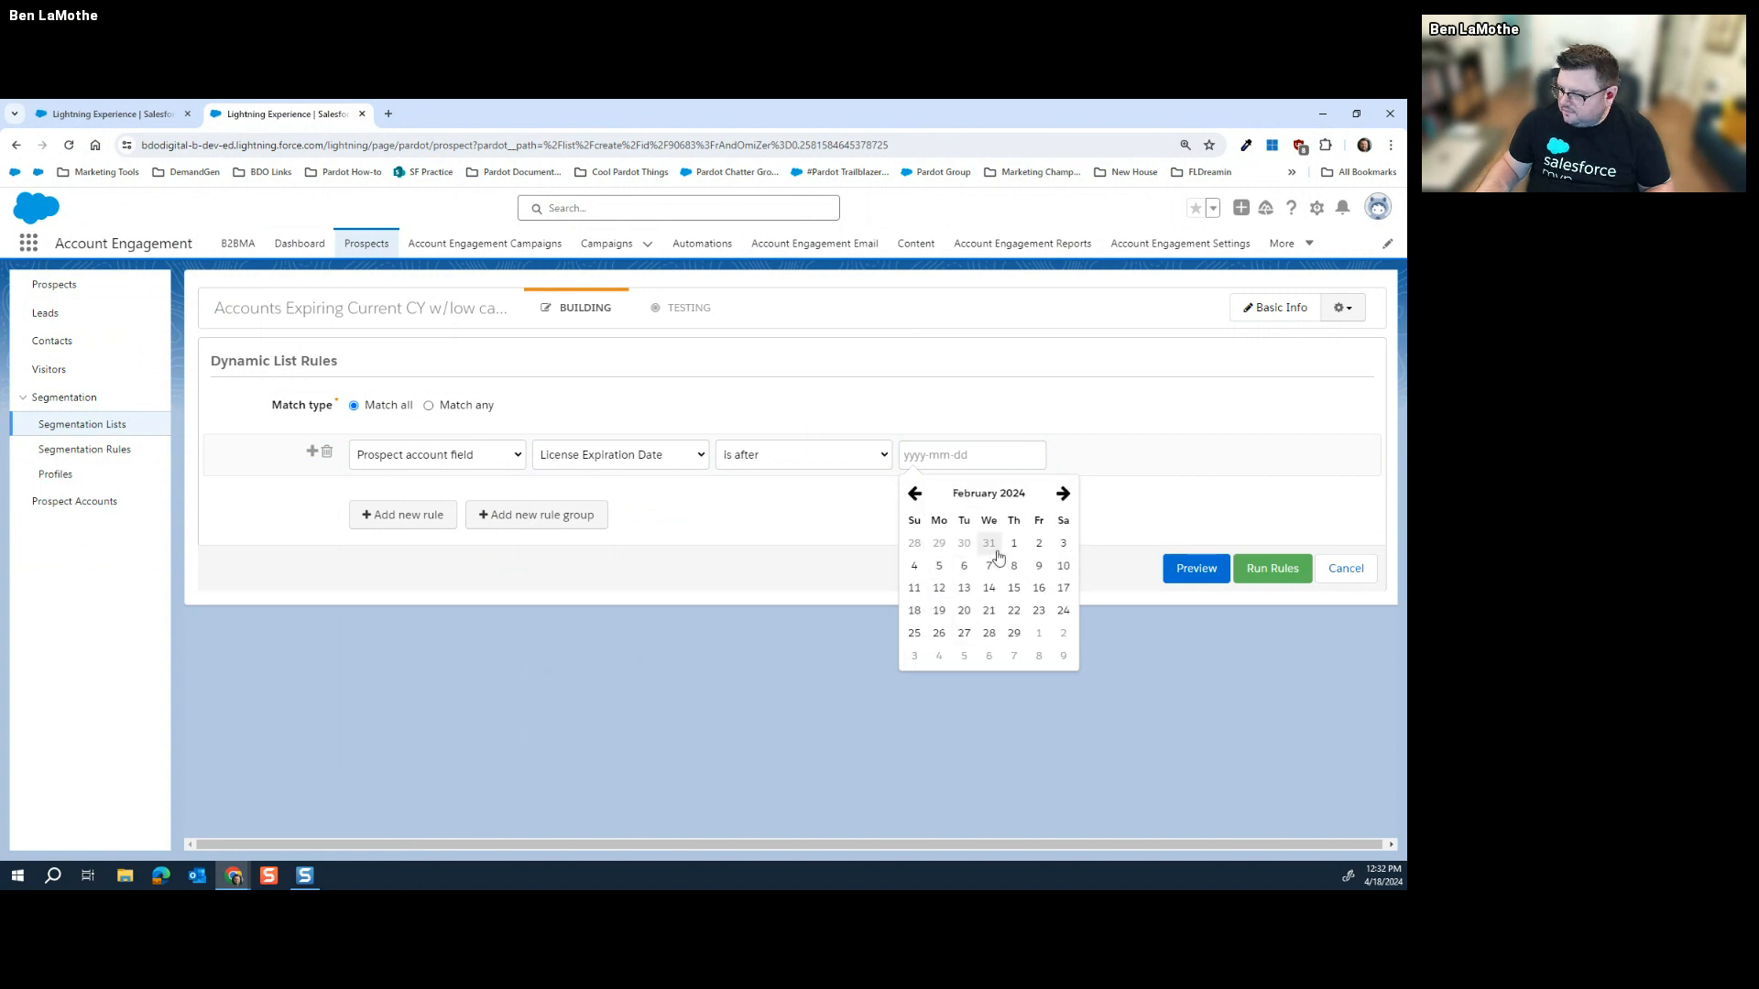
{"action": "left_click", "coordinate": [914, 494]}
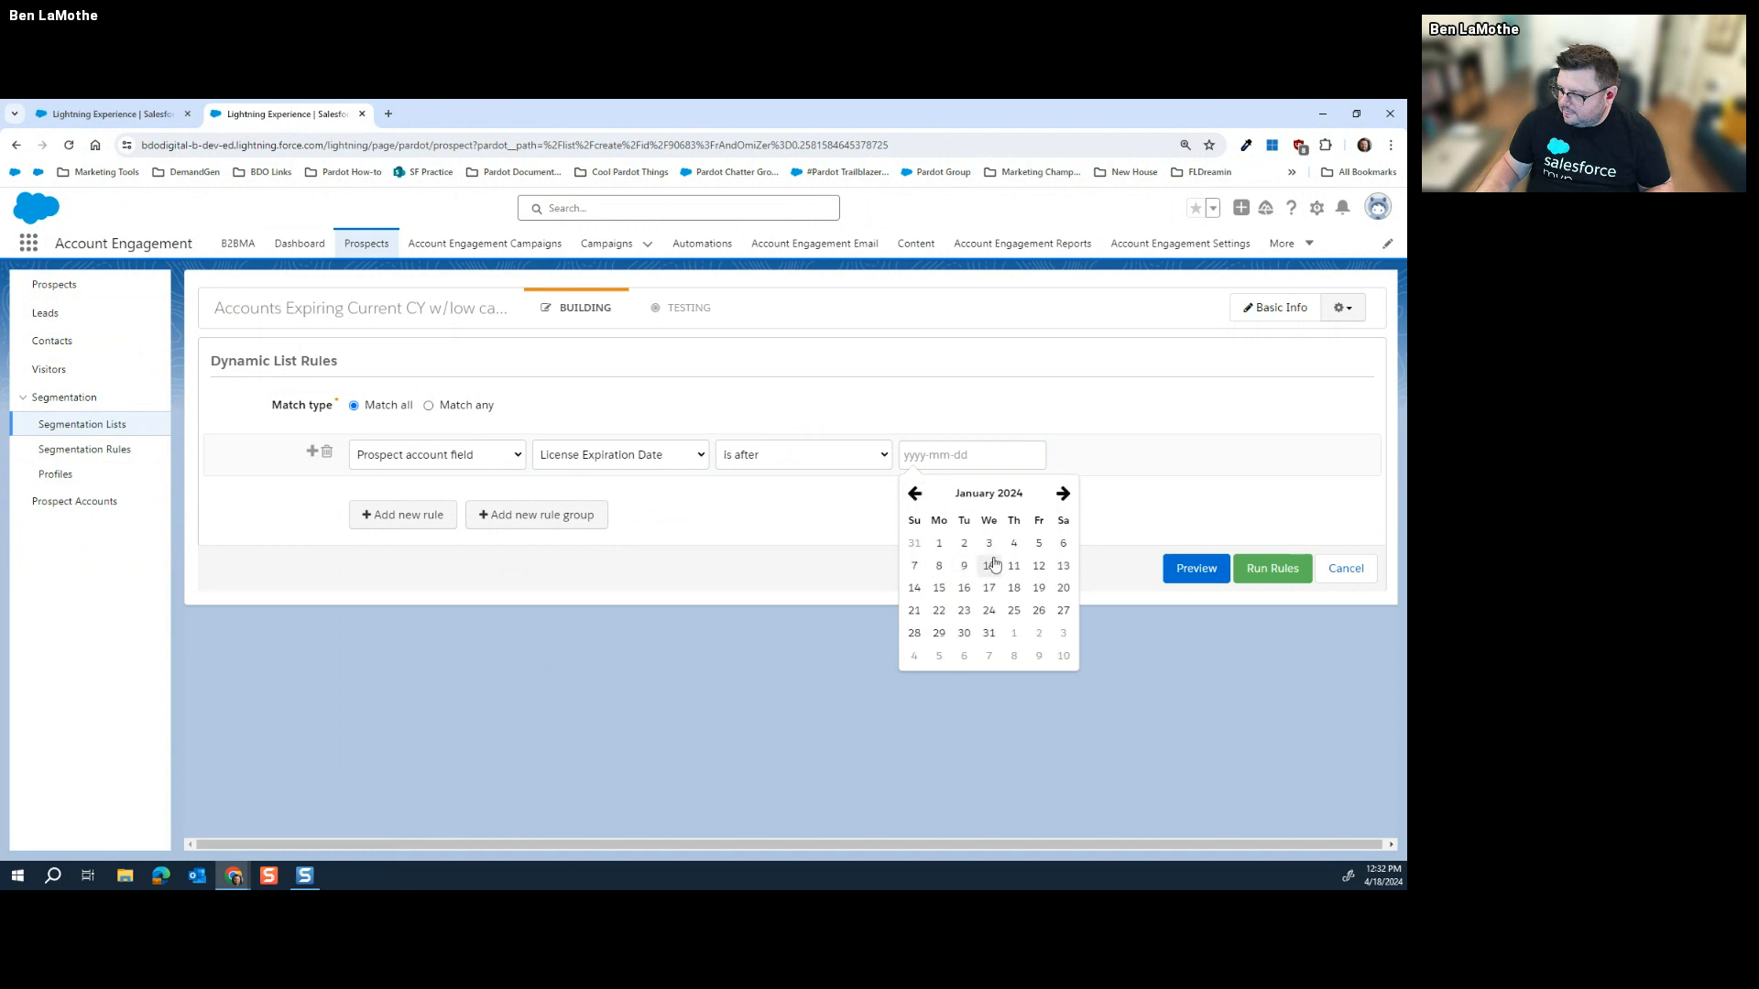
{"action": "left_click", "coordinate": [939, 543]}
Step: Add a second rule on the prospect account field License Expiration Date with the "is before" condition
{"action": "left_click", "coordinate": [421, 516]}
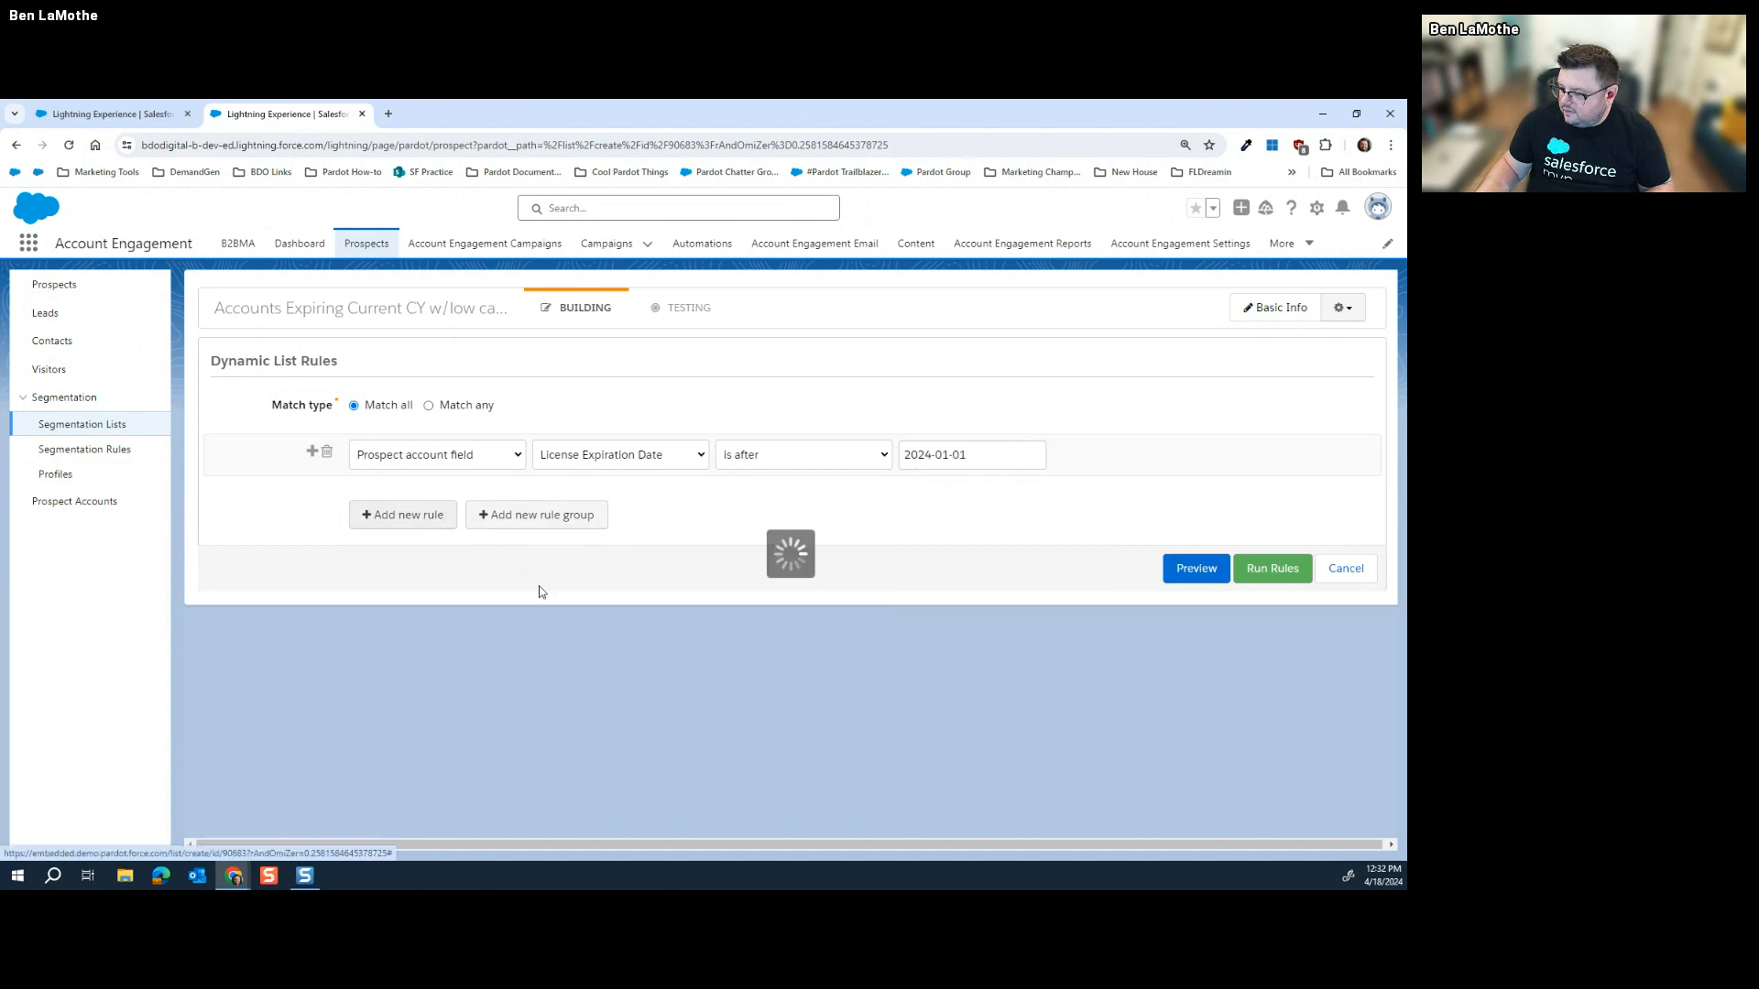
{"action": "left_click", "coordinate": [413, 550]}
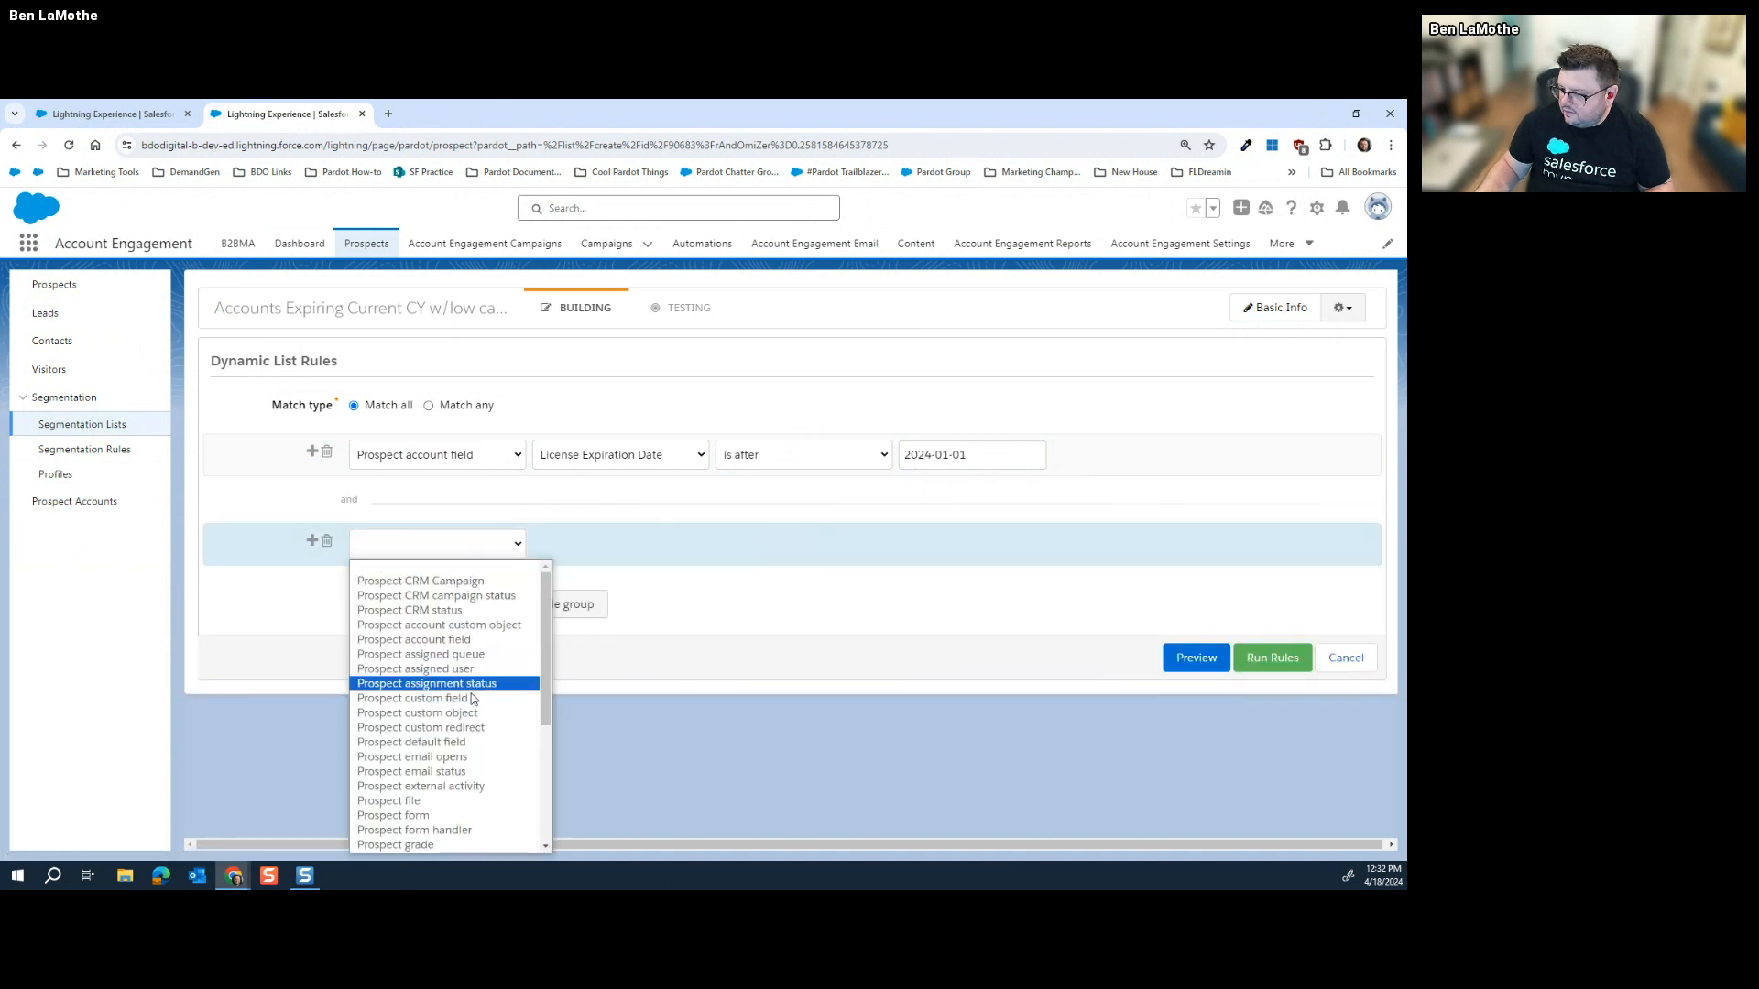
{"action": "scroll", "coordinate": [472, 678], "scroll_direction": "down", "scroll_amount": 5}
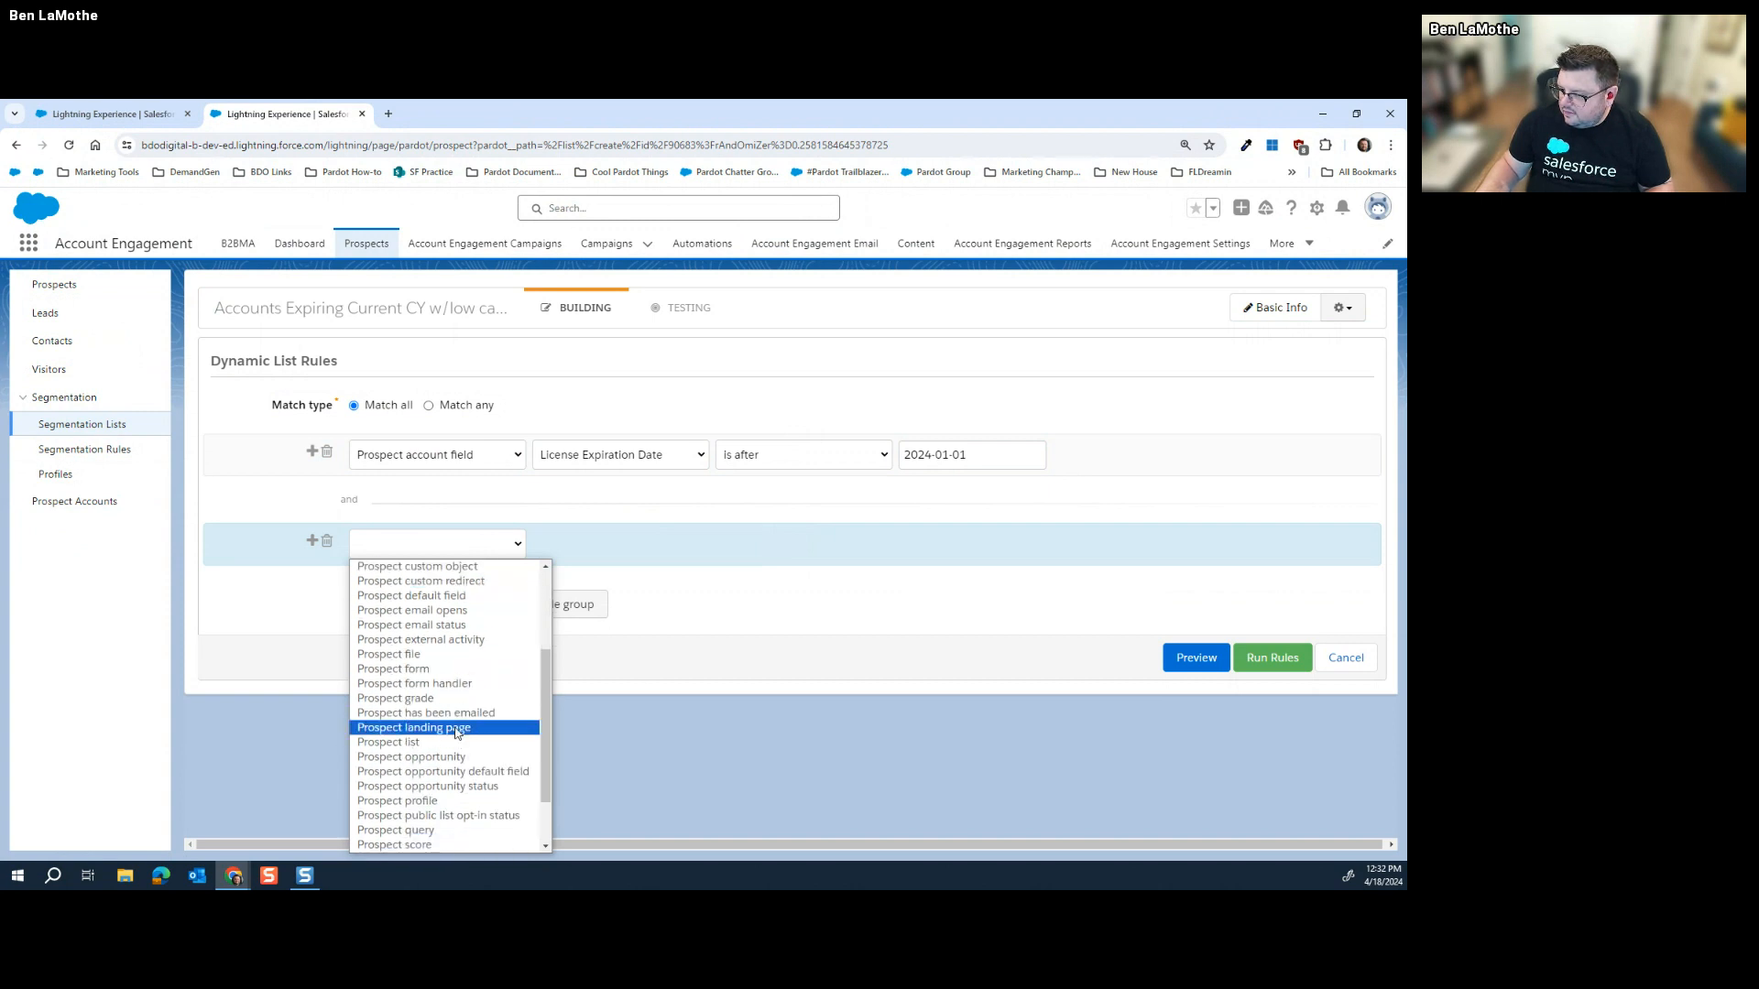
{"action": "scroll", "coordinate": [463, 667], "scroll_direction": "up", "scroll_amount": 3}
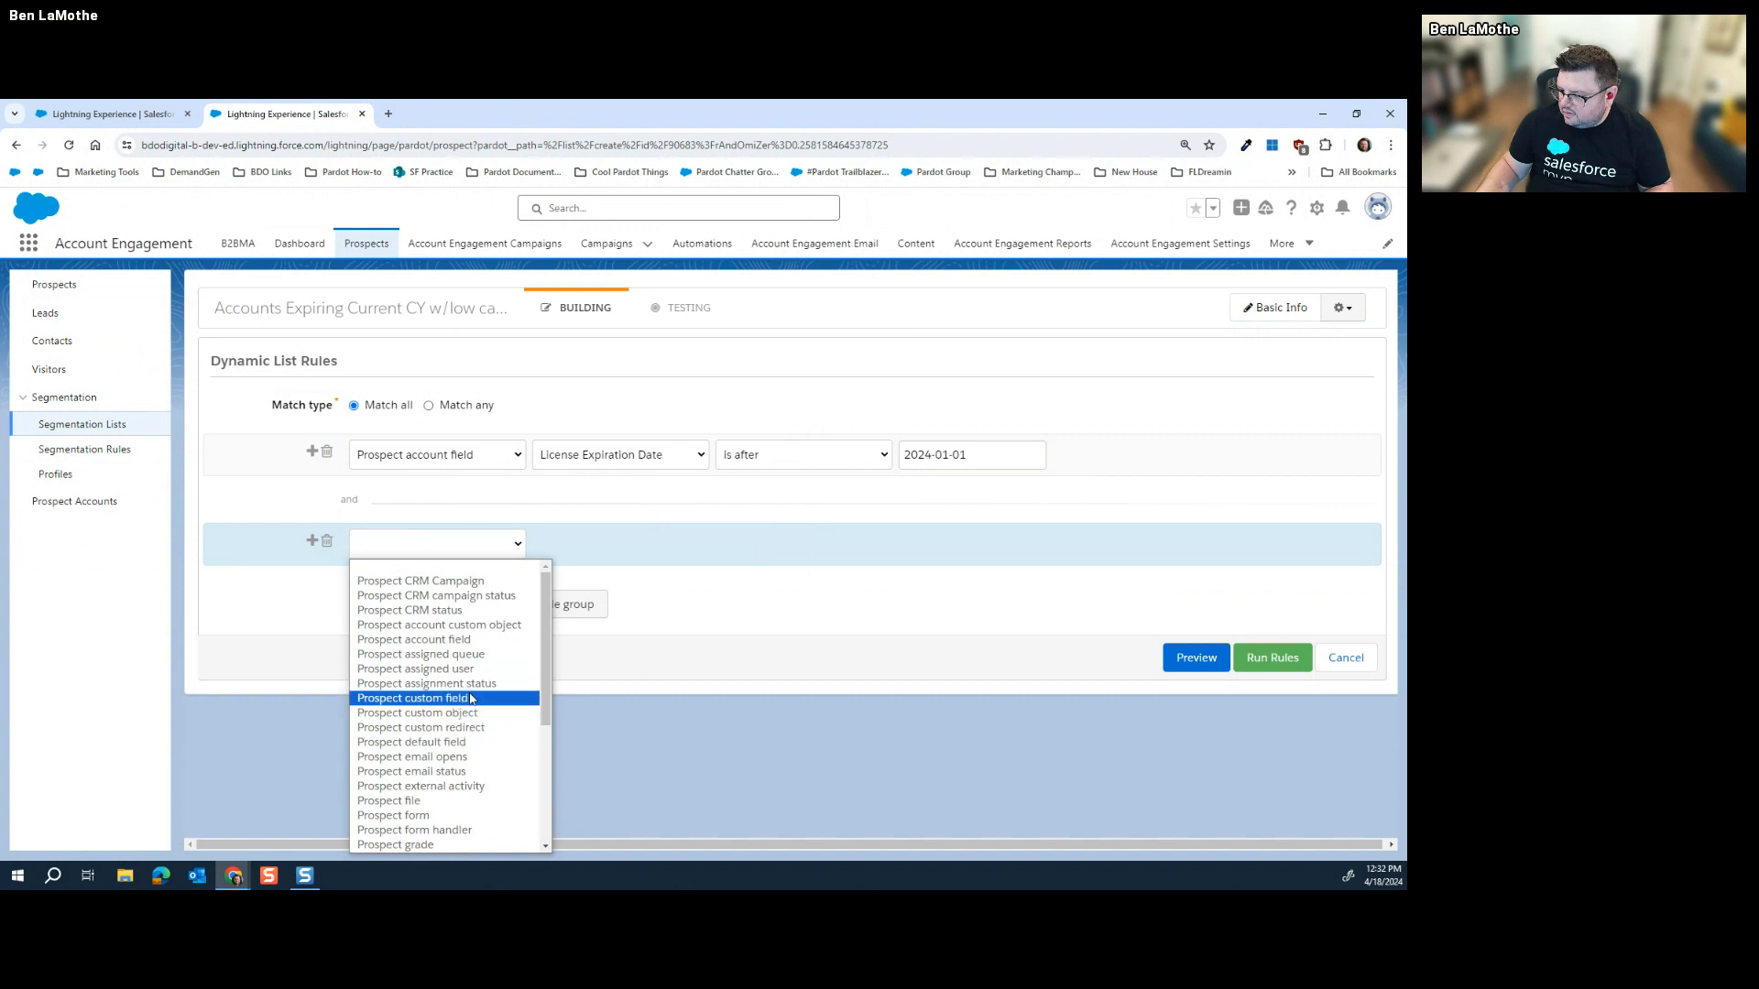
{"action": "left_click", "coordinate": [468, 641]}
{"action": "left_click", "coordinate": [696, 544]}
{"action": "scroll", "coordinate": [633, 733], "scroll_direction": "down", "scroll_amount": 5}
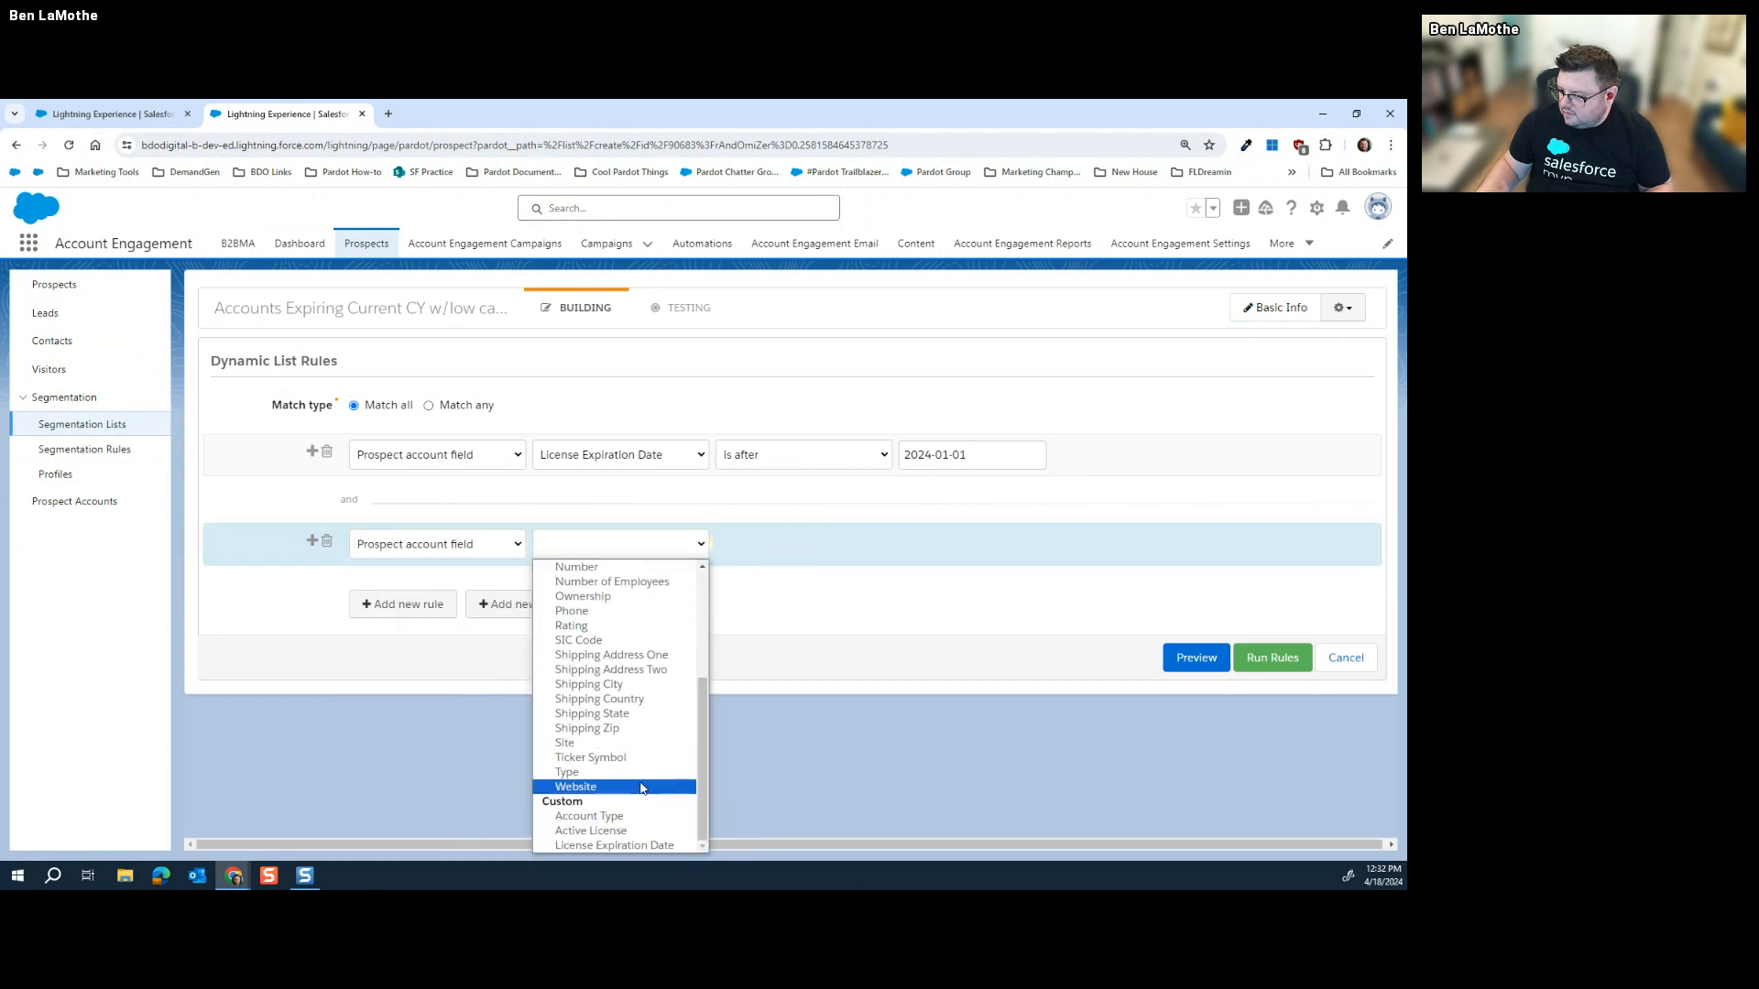
{"action": "left_click", "coordinate": [614, 845]}
{"action": "left_click", "coordinate": [799, 542]}
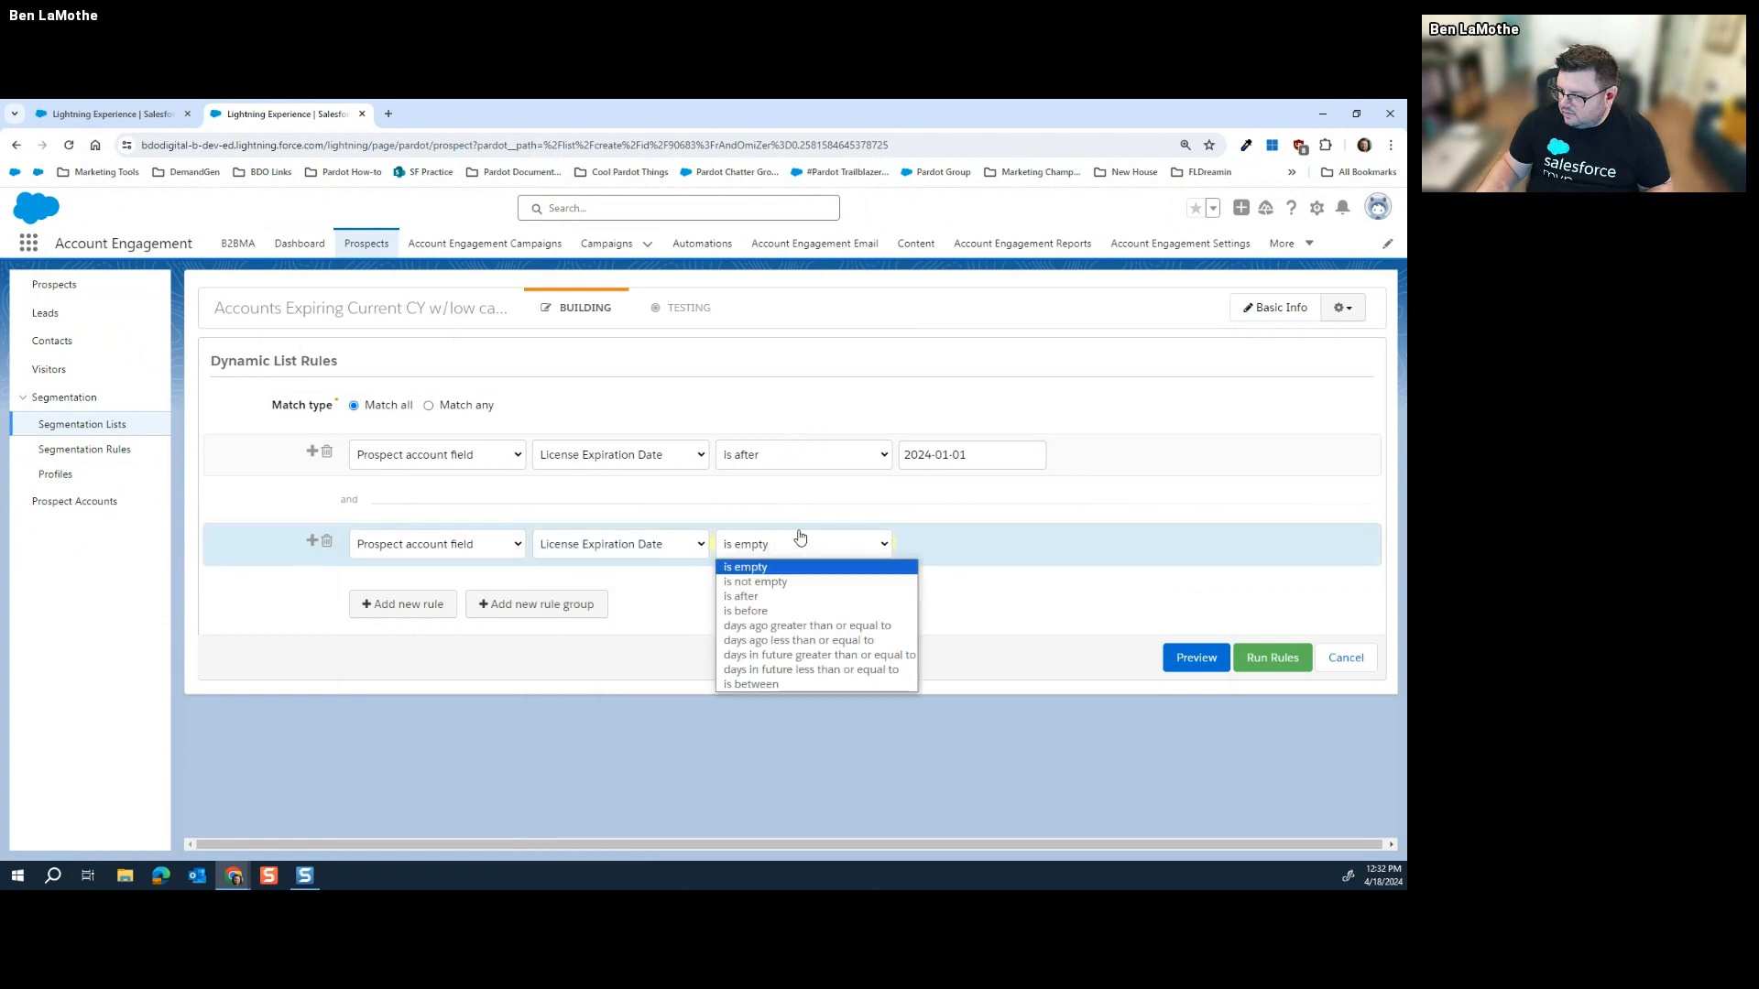
{"action": "left_click", "coordinate": [761, 611]}
Step: Set the date of the License Expiration Date "is before" rule to 2025-01-01
{"action": "left_click", "coordinate": [978, 545]}
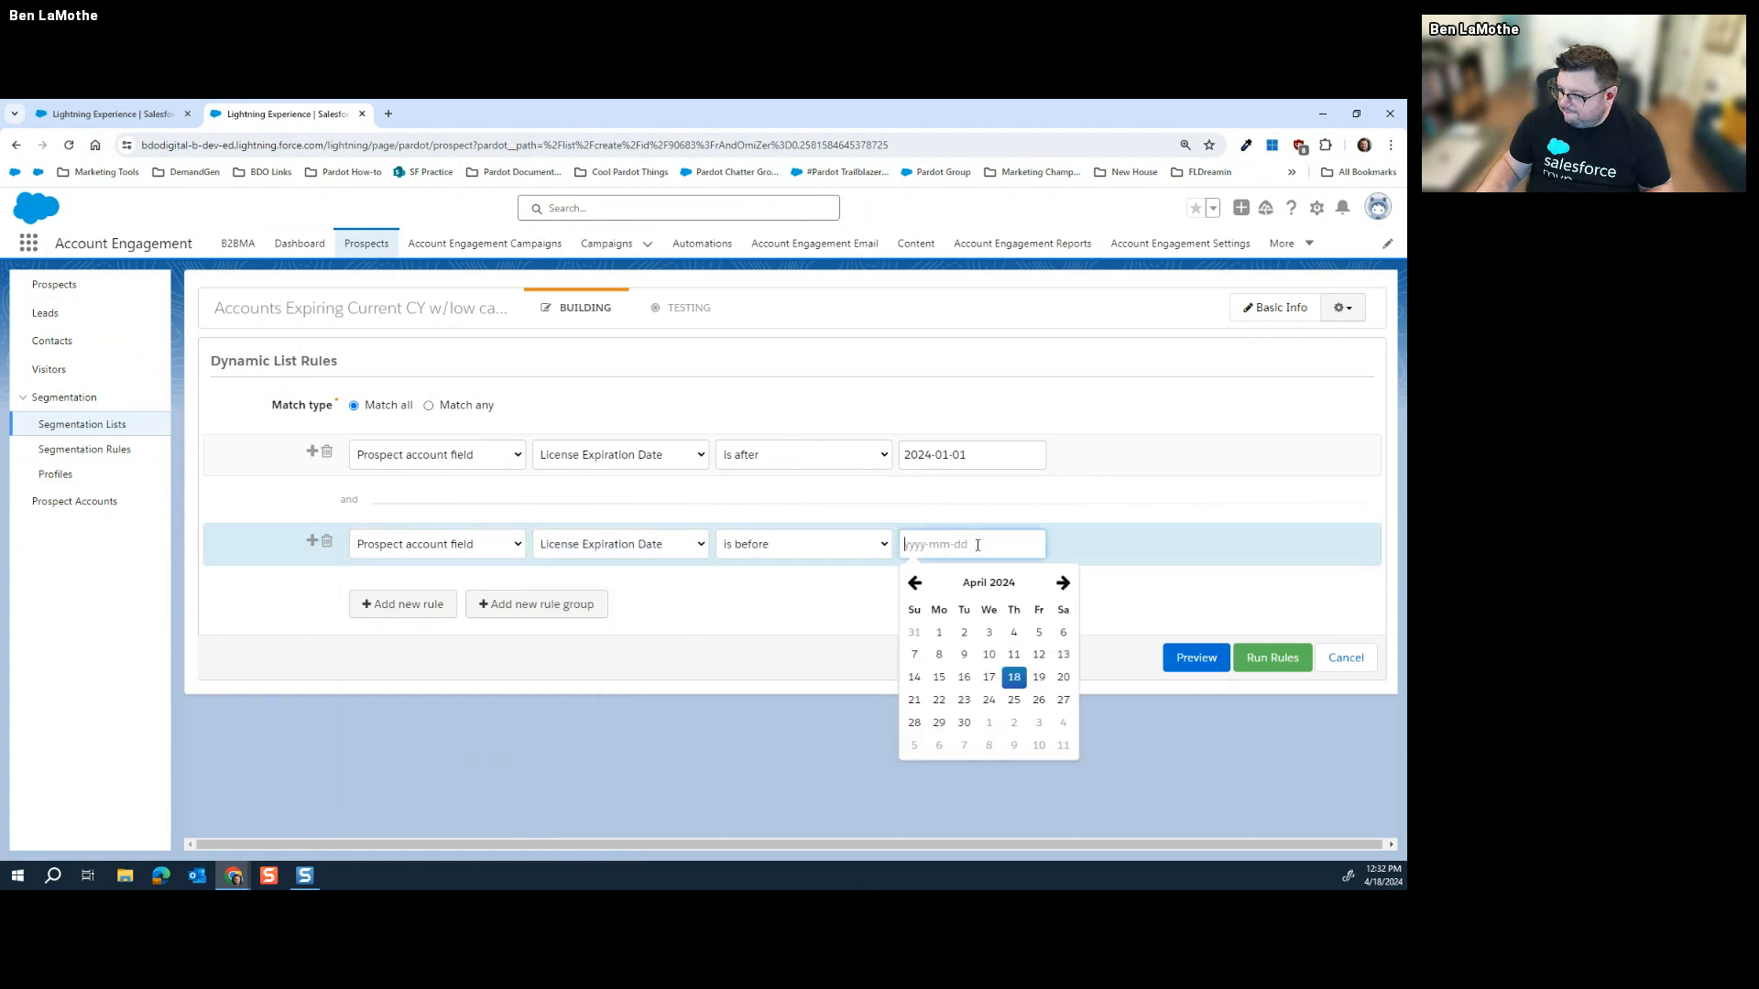
{"action": "left_click", "coordinate": [985, 584]}
{"action": "left_click", "coordinate": [1052, 723]}
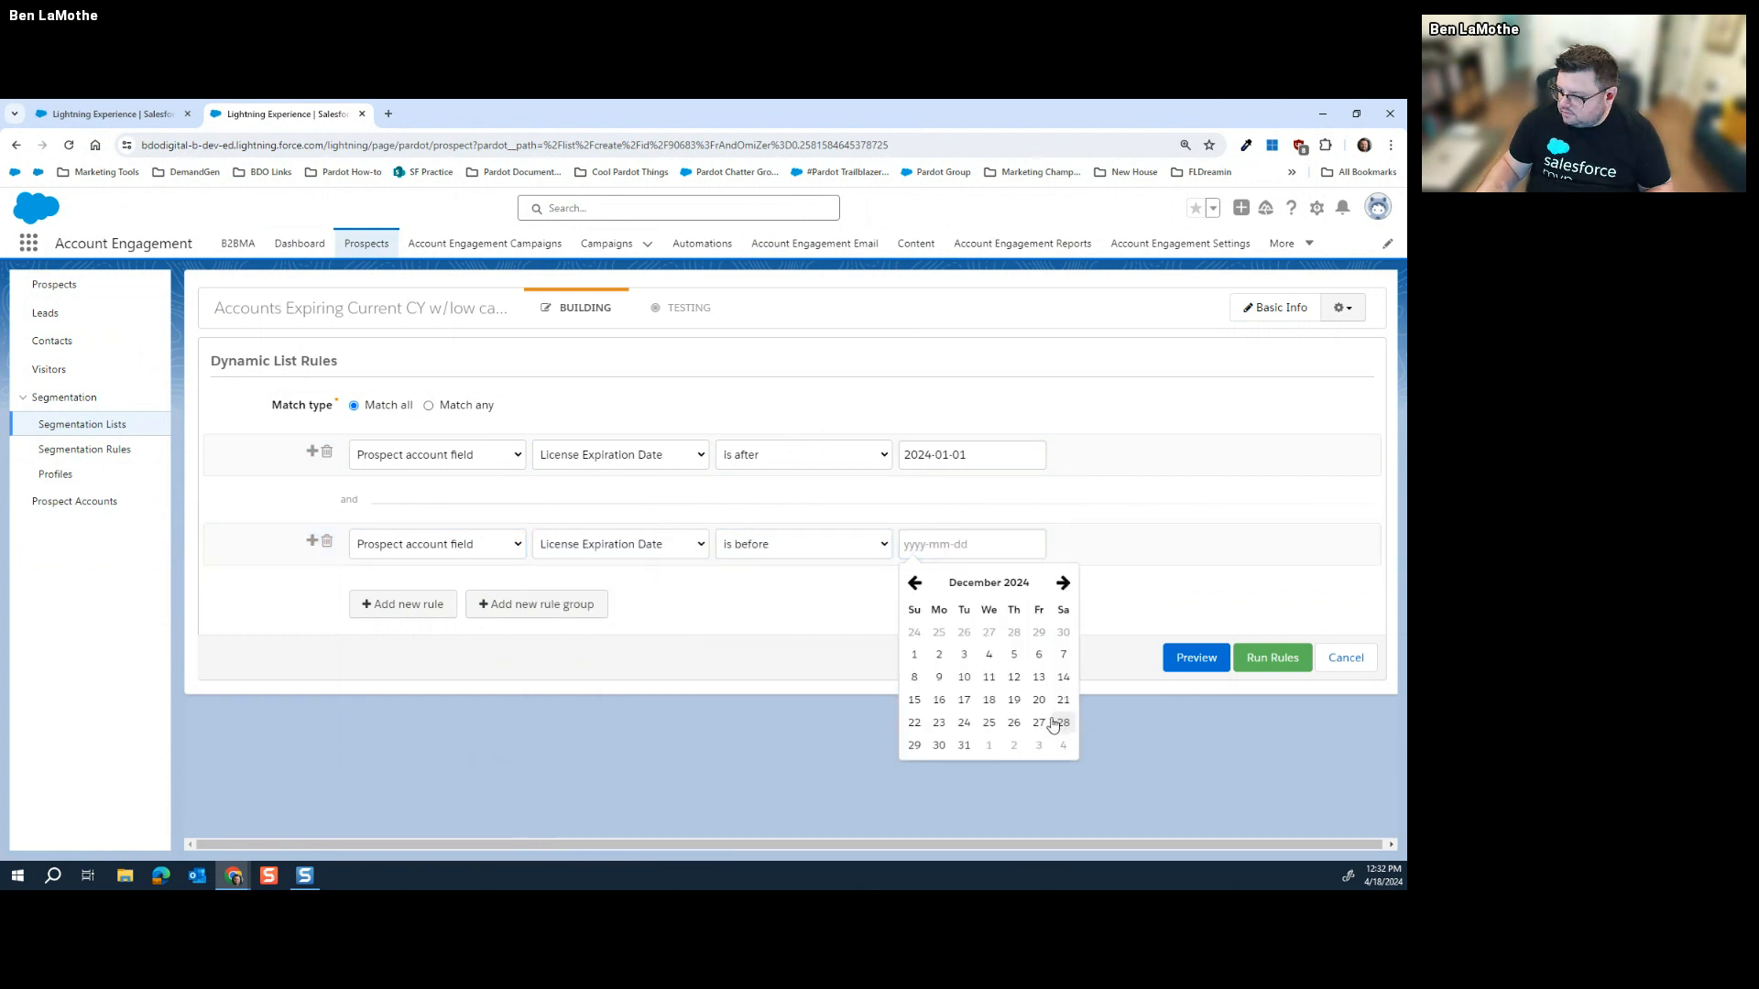
{"action": "left_click", "coordinate": [914, 654]}
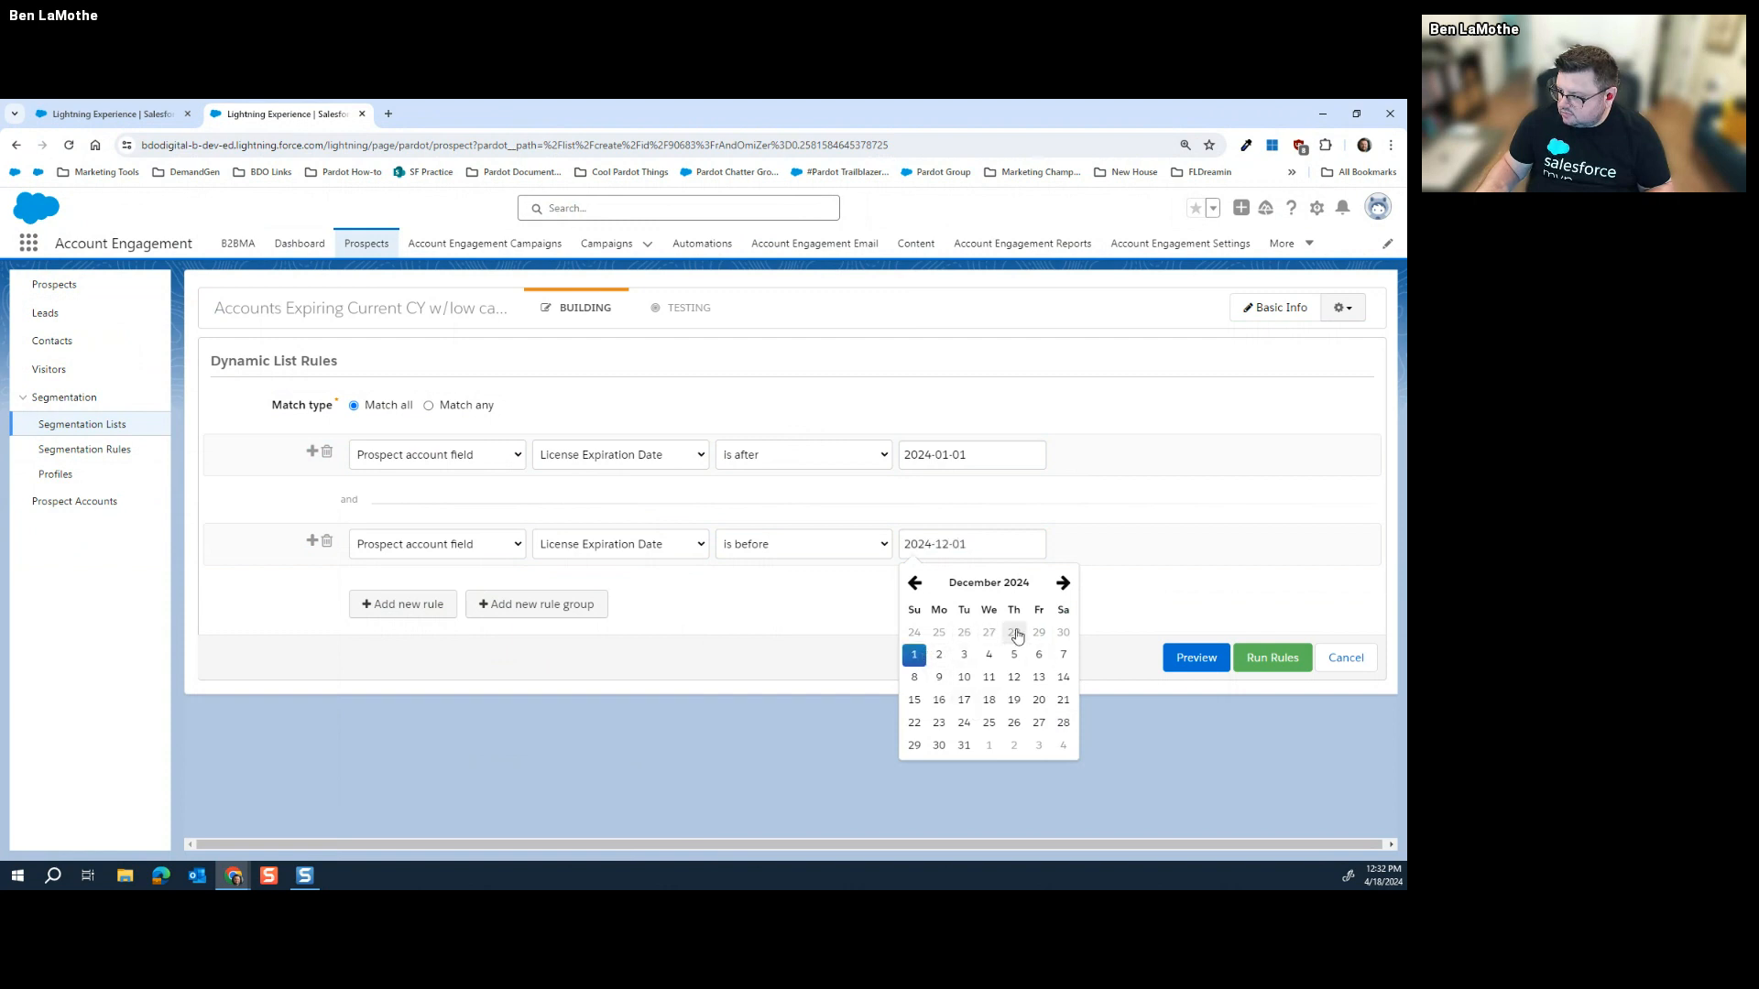
{"action": "left_click", "coordinate": [991, 744]}
Step: Add a Prospect custom object rule that matches prospects related with properties to Case
{"action": "left_click", "coordinate": [417, 620]}
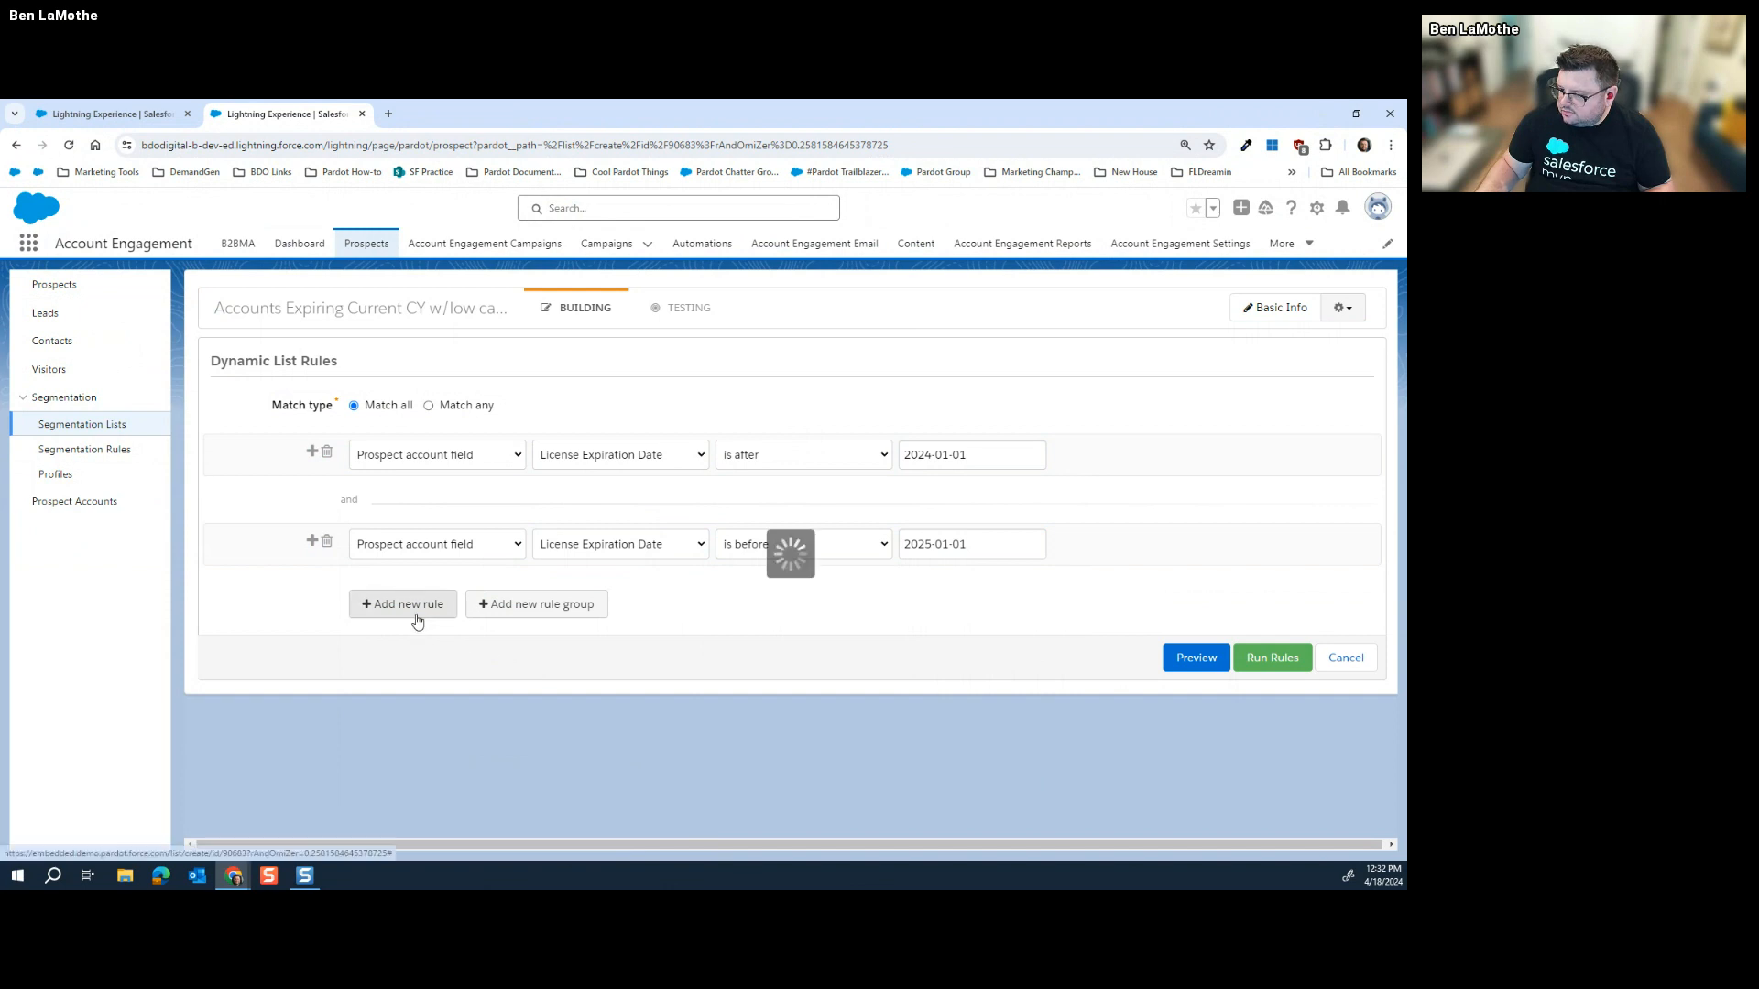
{"action": "left_click", "coordinate": [427, 640]}
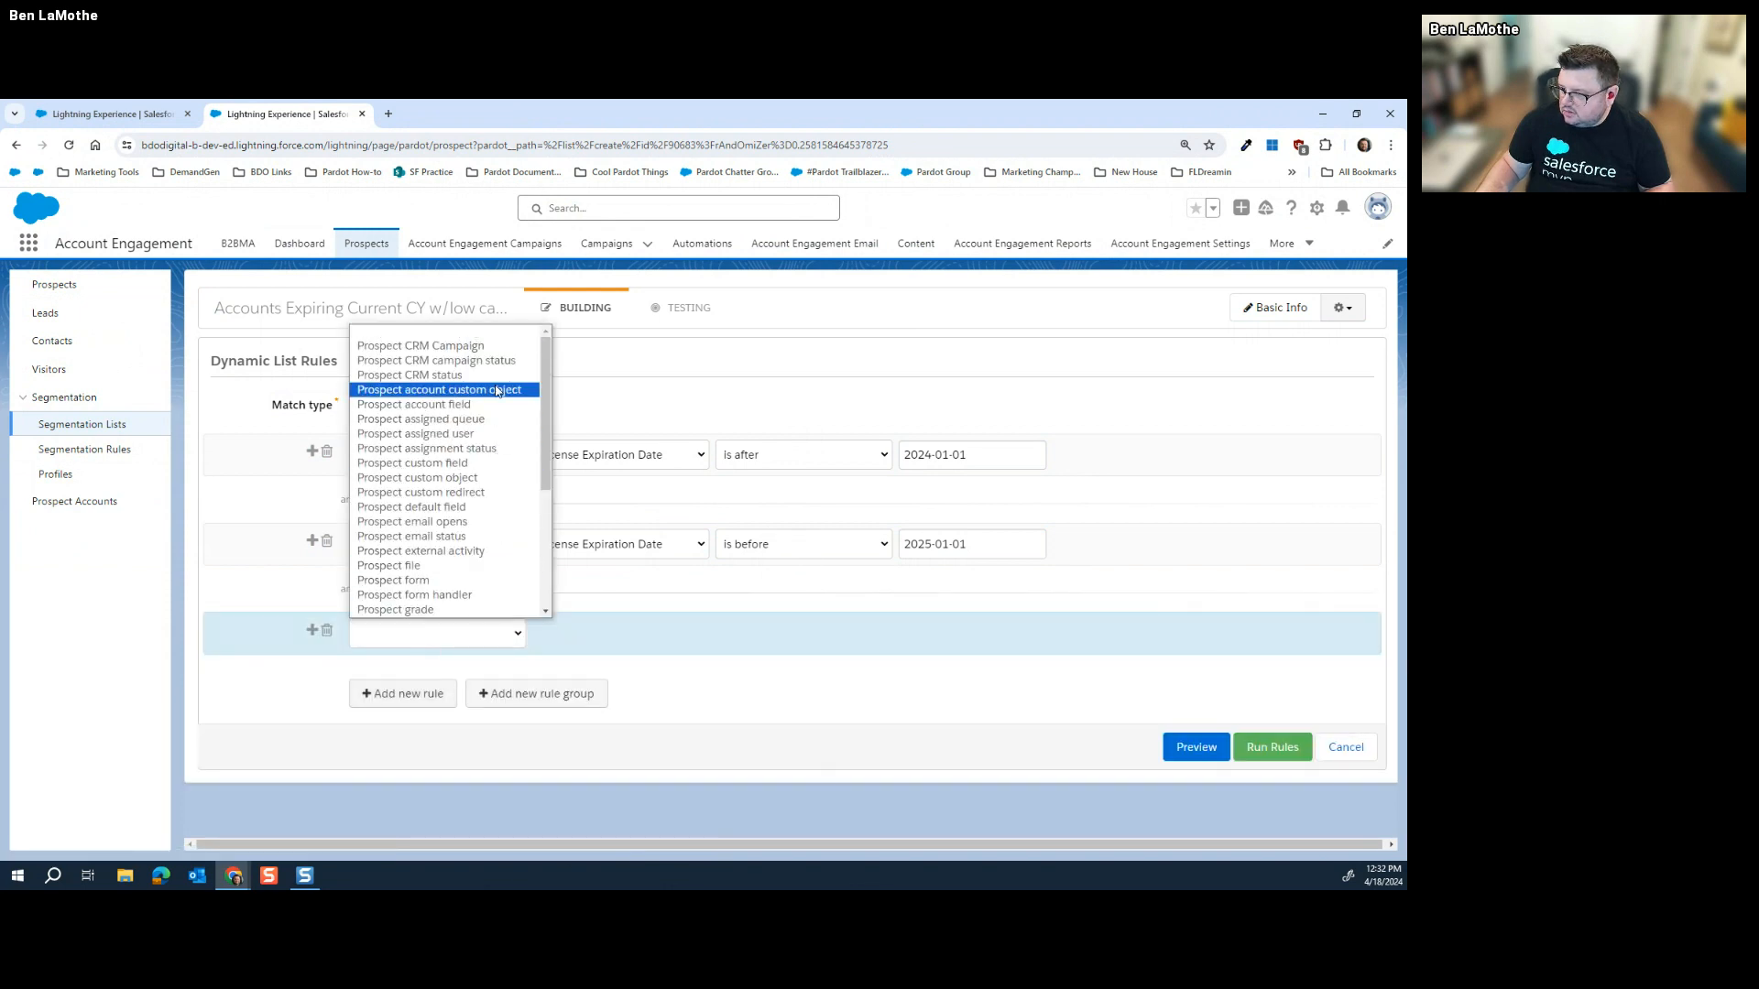
{"action": "left_click", "coordinate": [473, 477]}
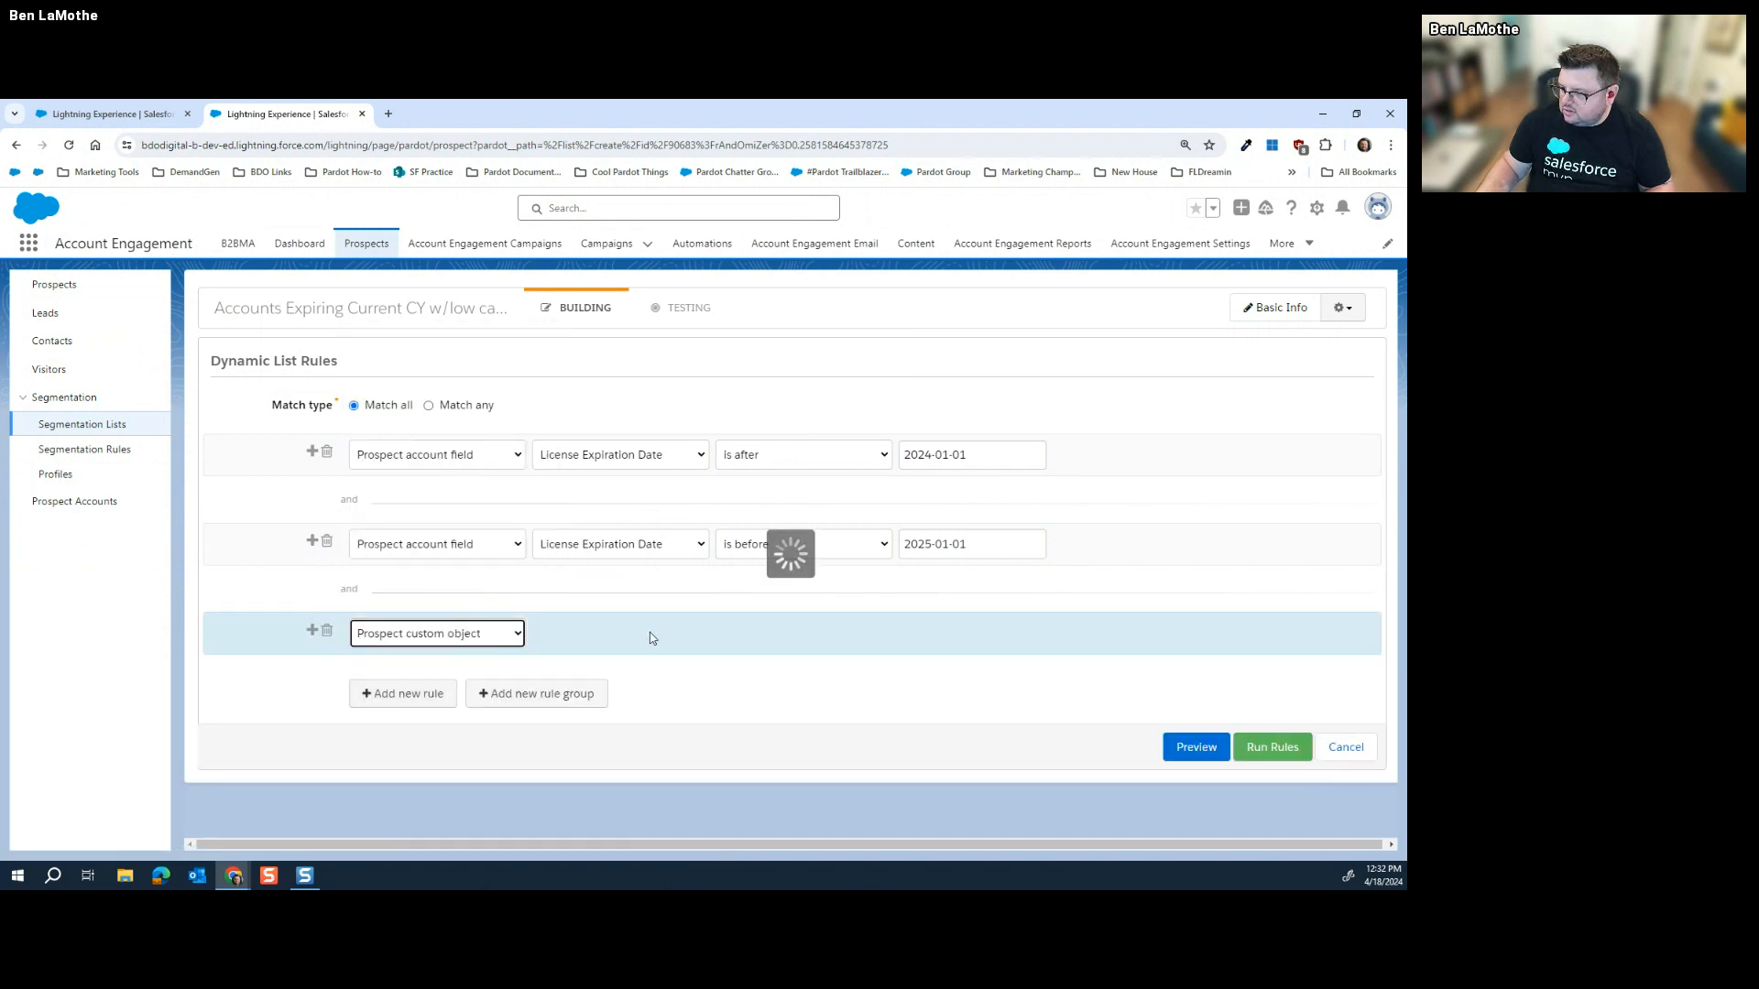
{"action": "left_click", "coordinate": [623, 711]}
{"action": "left_click", "coordinate": [550, 776]}
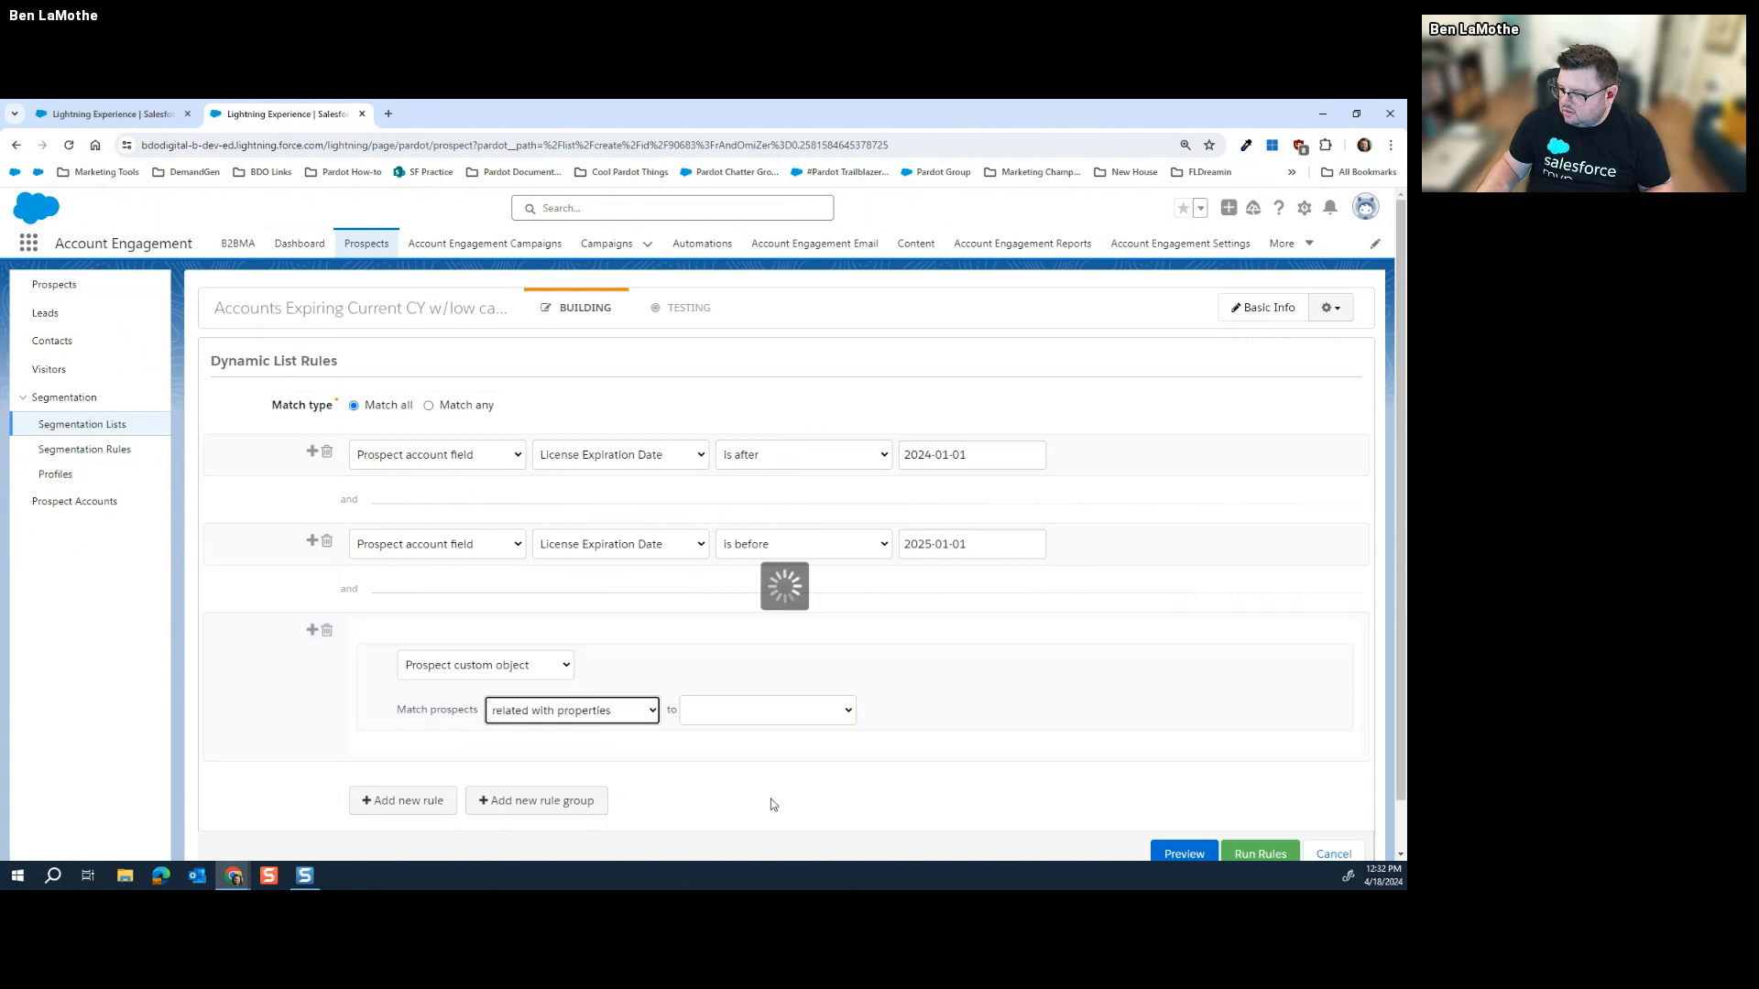
{"action": "left_click", "coordinate": [796, 715]}
{"action": "left_click", "coordinate": [768, 711]}
{"action": "left_click", "coordinate": [753, 746]}
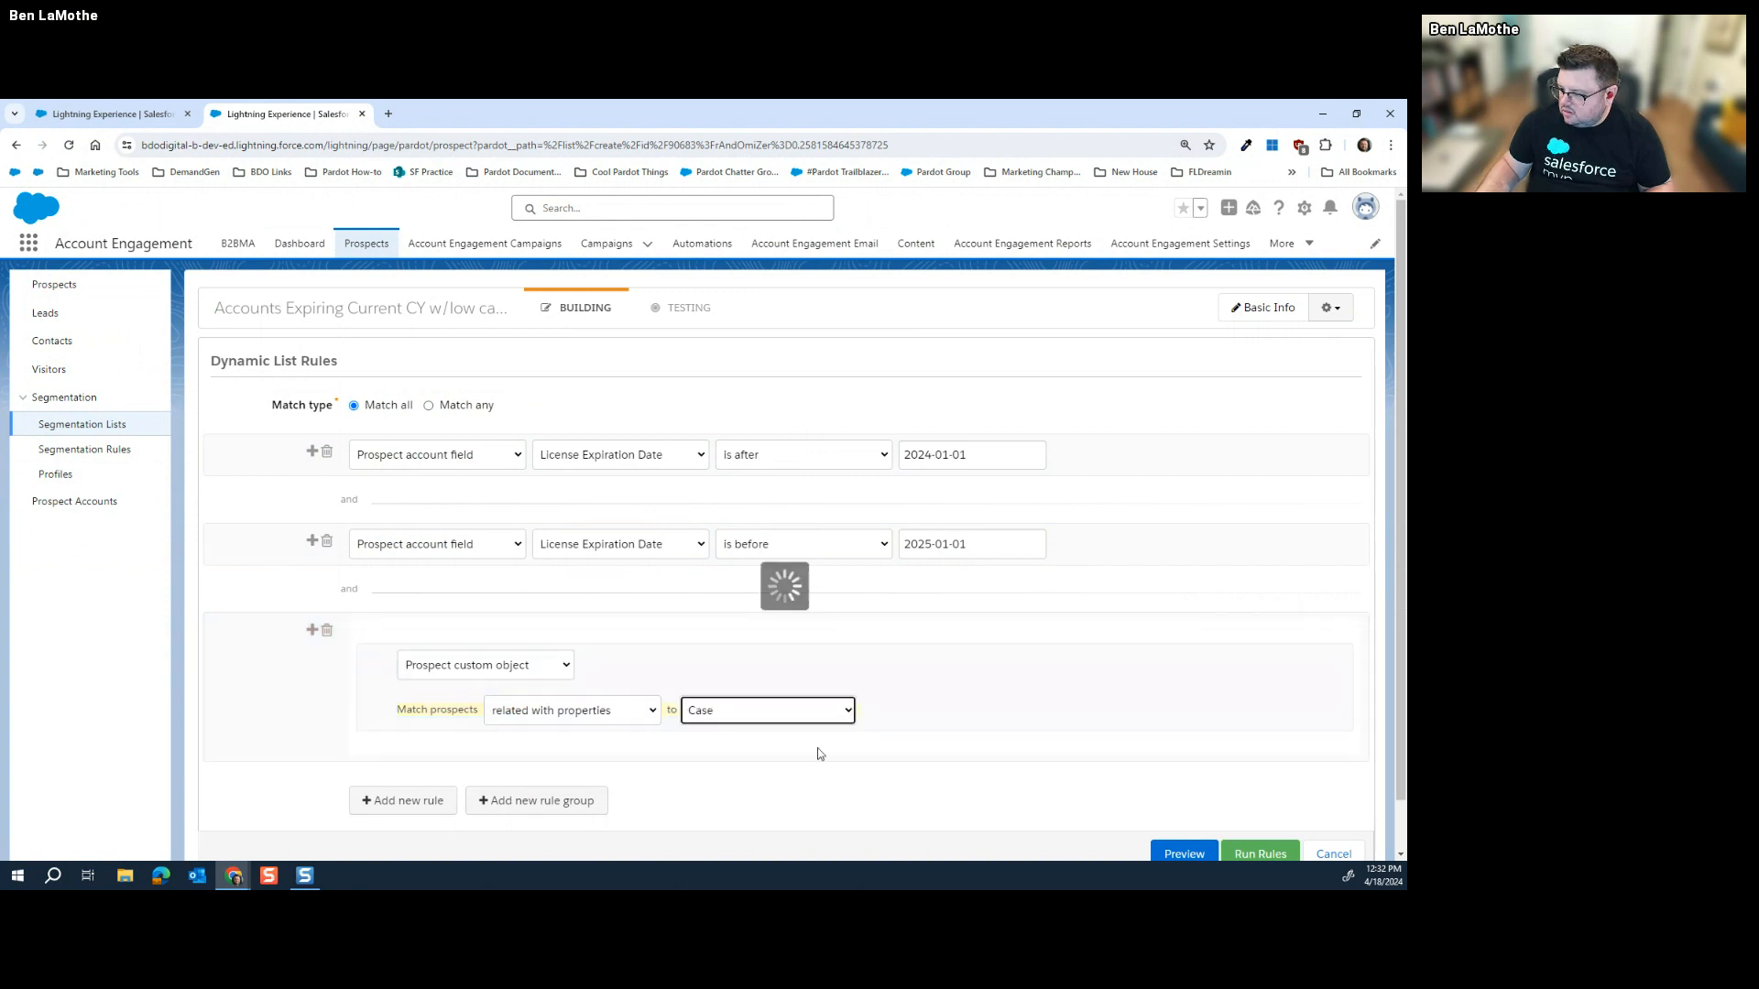
Step: Restrict the matching cases to those with a Closed Date days ago greater than or equal to 60
{"action": "scroll", "coordinate": [568, 746], "scroll_direction": "down", "scroll_amount": 2}
{"action": "left_click", "coordinate": [583, 687]}
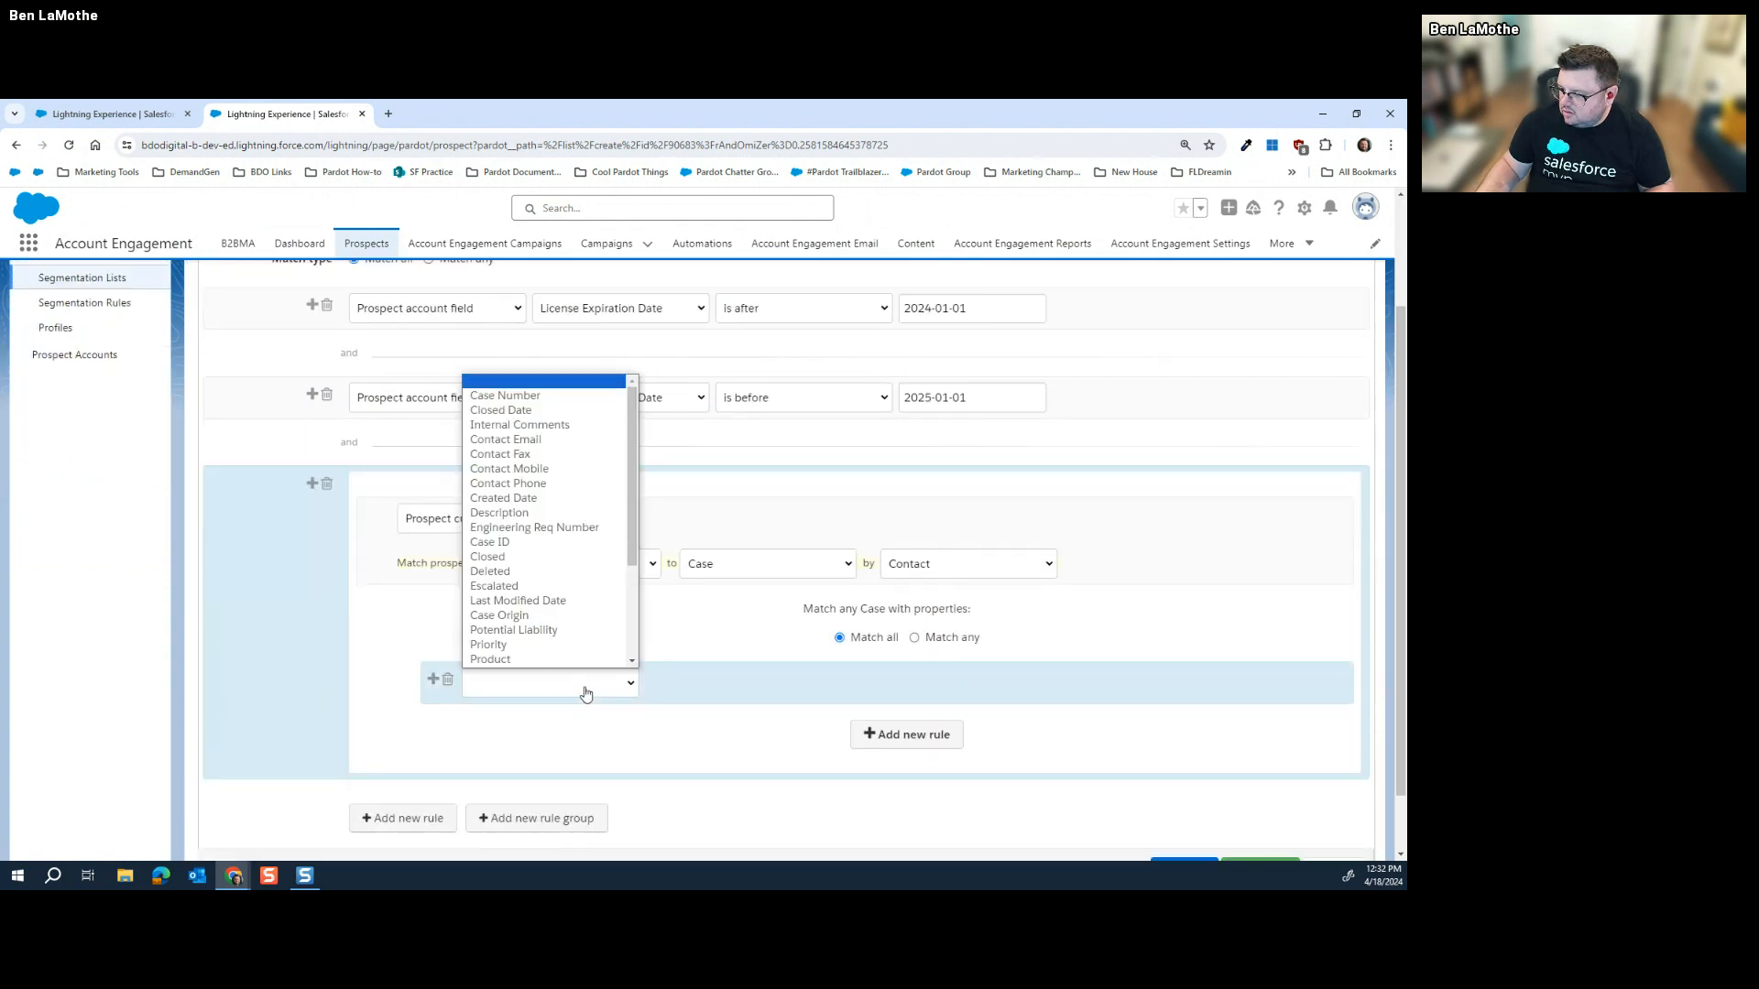
{"action": "scroll", "coordinate": [552, 502], "scroll_direction": "down", "scroll_amount": 3}
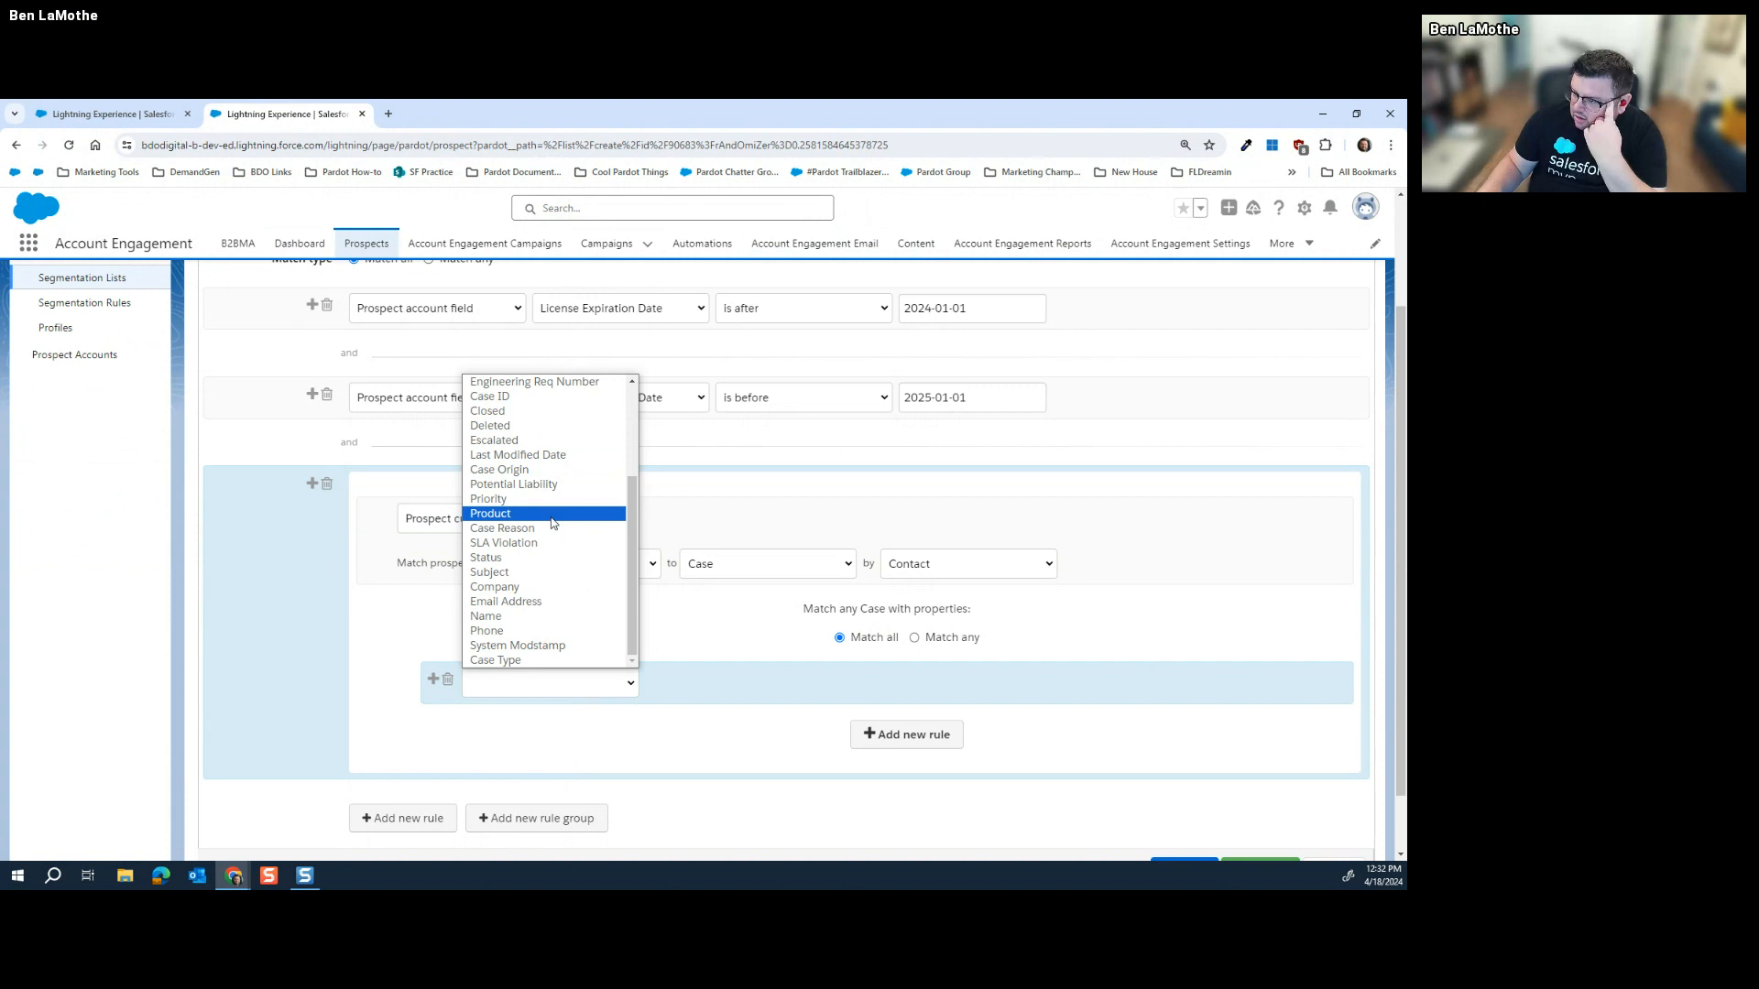
{"action": "scroll", "coordinate": [552, 527], "scroll_direction": "up", "scroll_amount": 3}
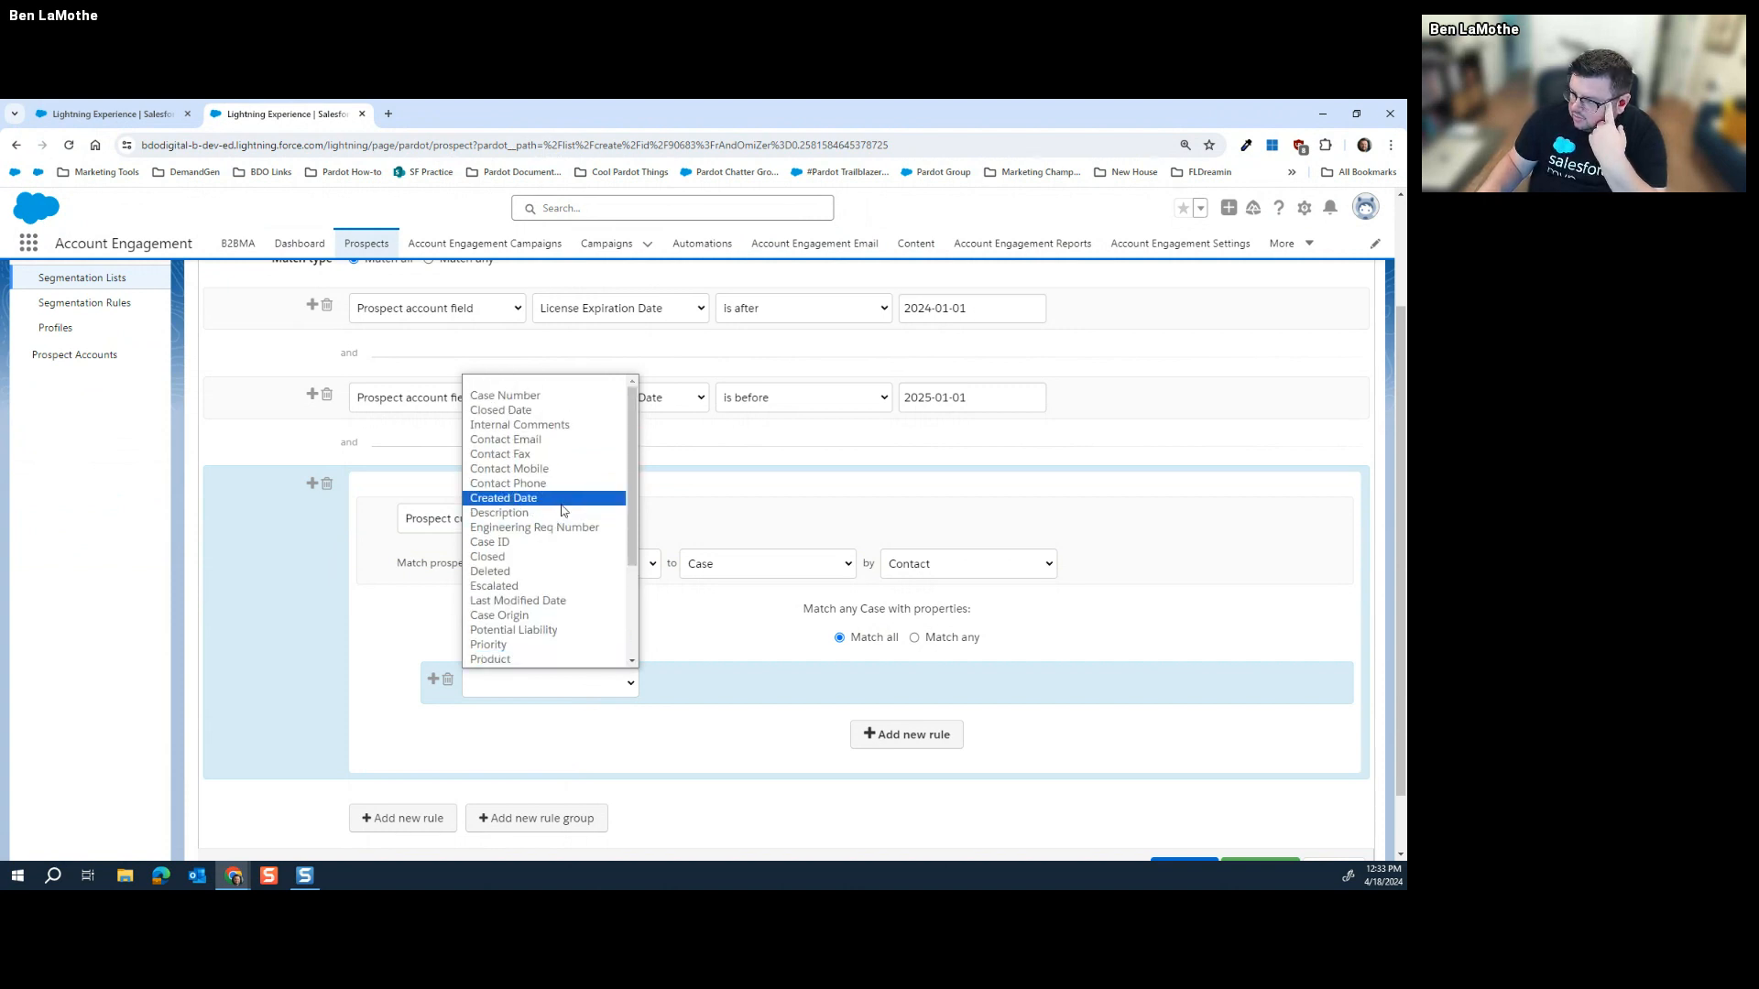
{"action": "left_click", "coordinate": [562, 411]}
{"action": "left_click", "coordinate": [733, 683]}
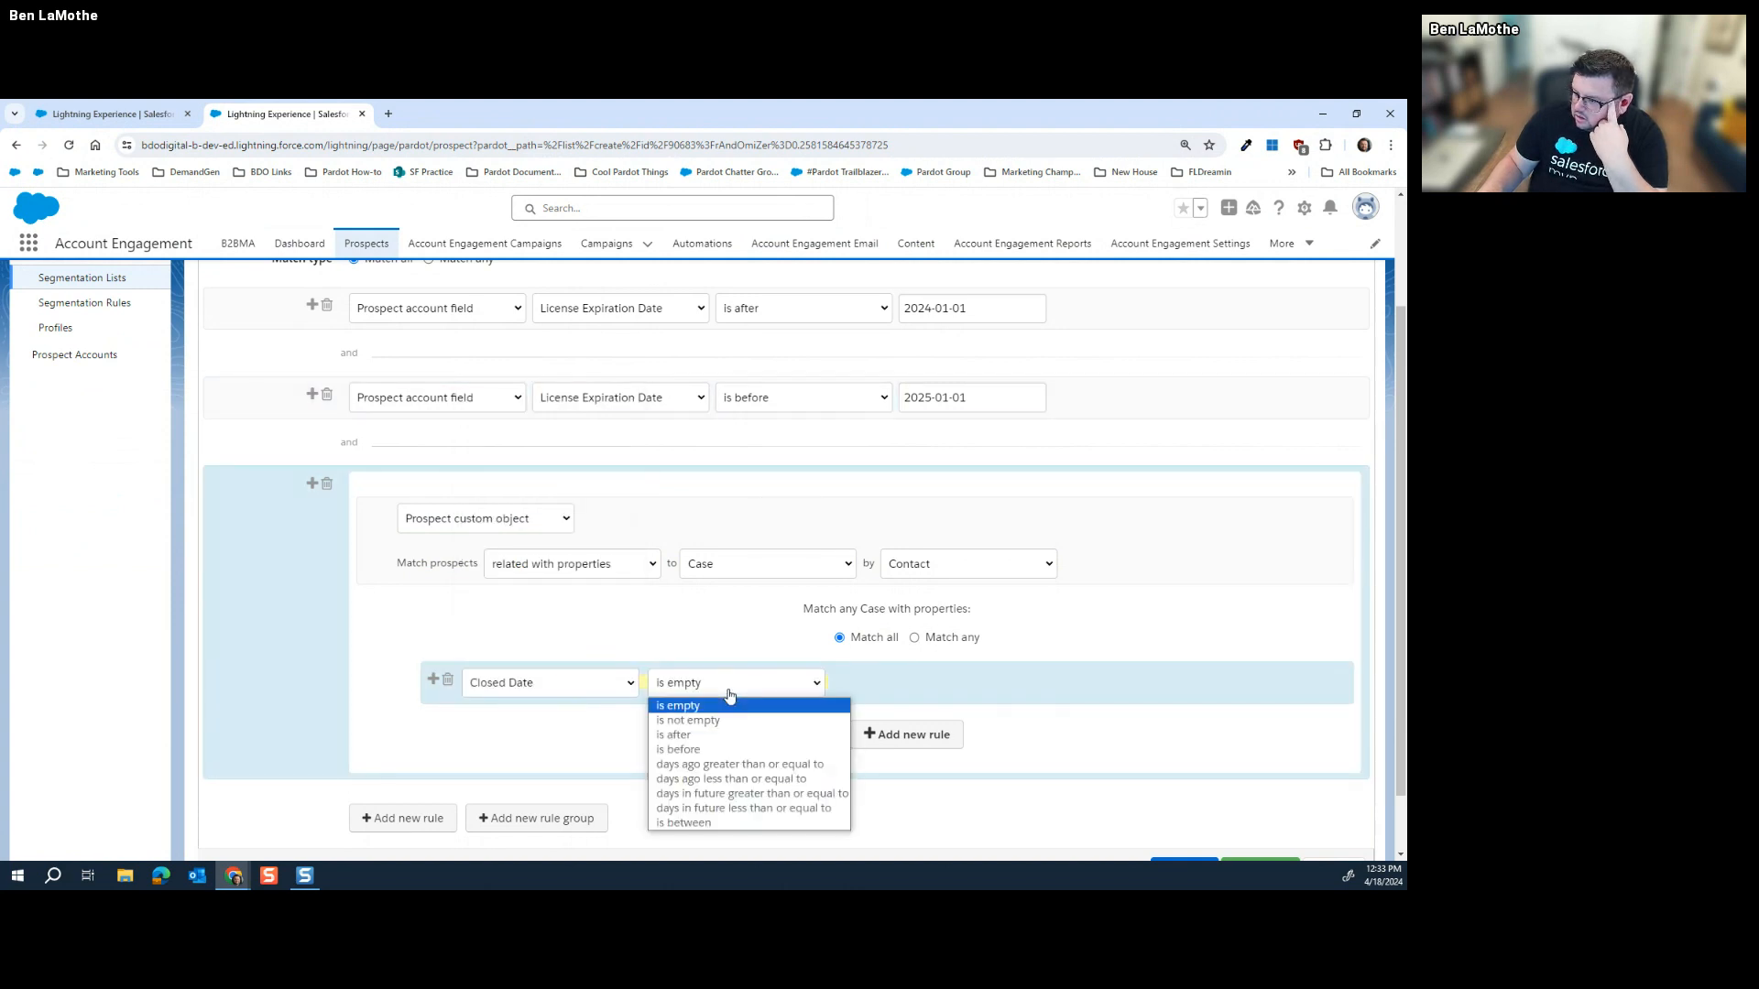
{"action": "left_click", "coordinate": [738, 764]}
{"action": "left_click", "coordinate": [856, 679]}
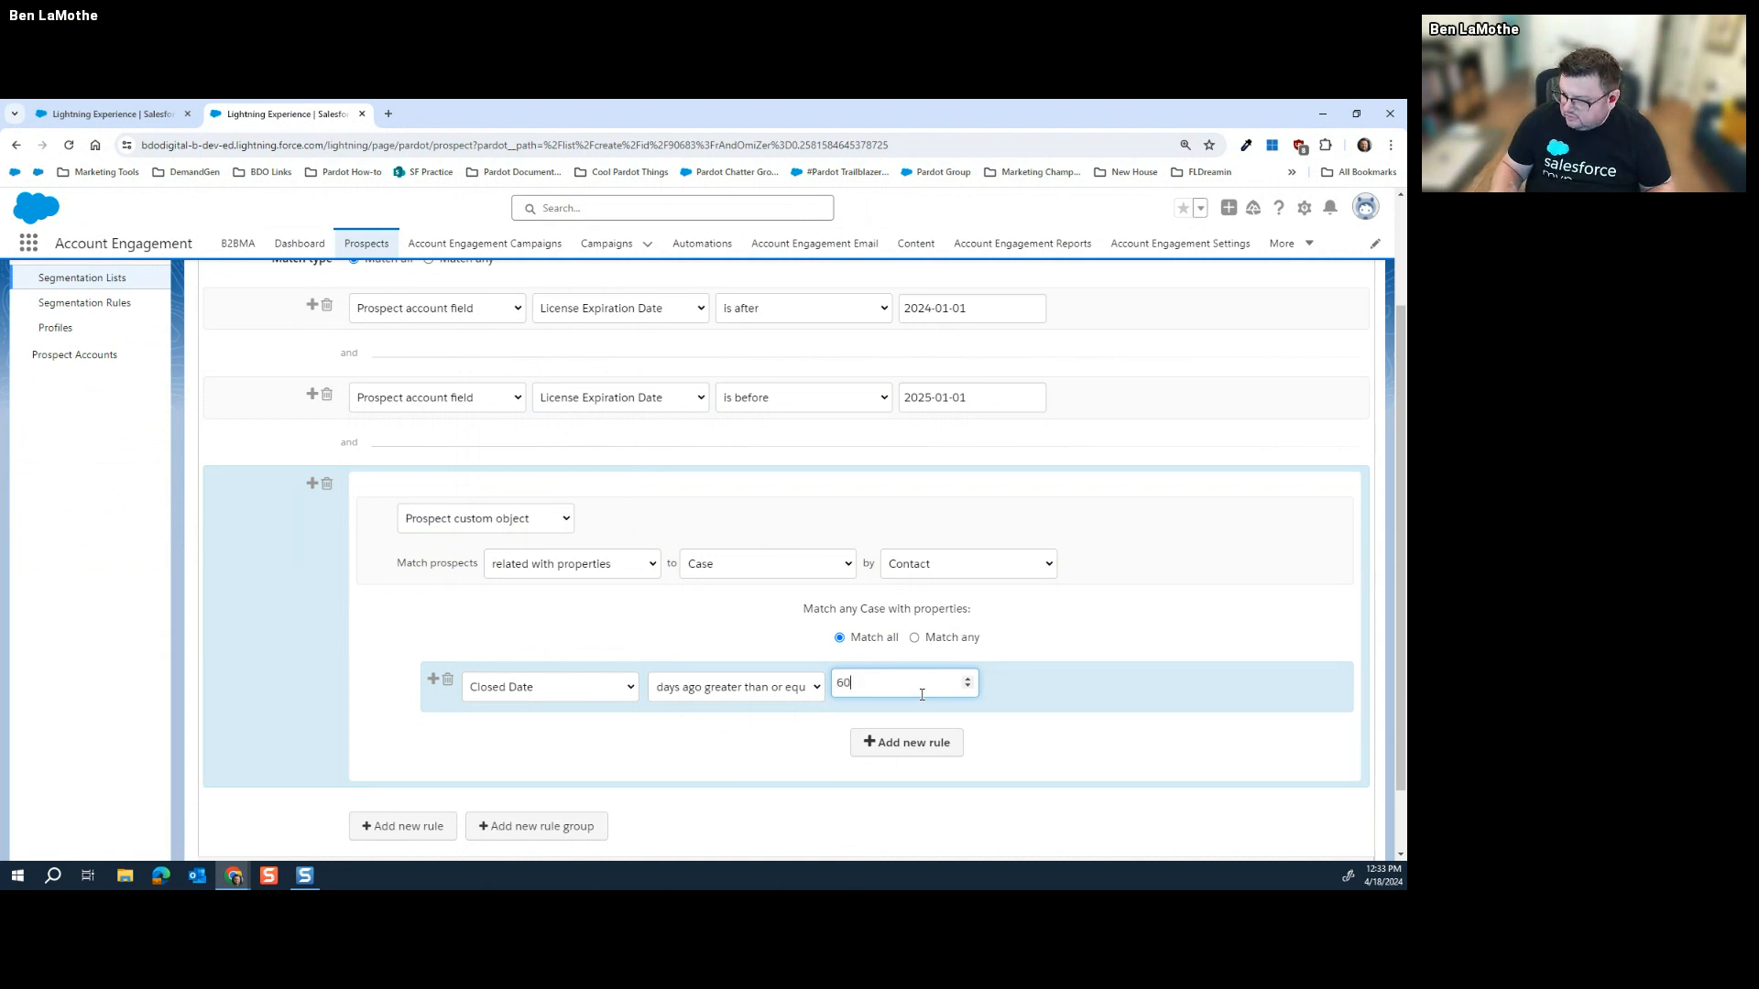
{"action": "left_click", "coordinate": [806, 767]}
{"action": "scroll", "coordinate": [710, 811], "scroll_direction": "up", "scroll_amount": 2}
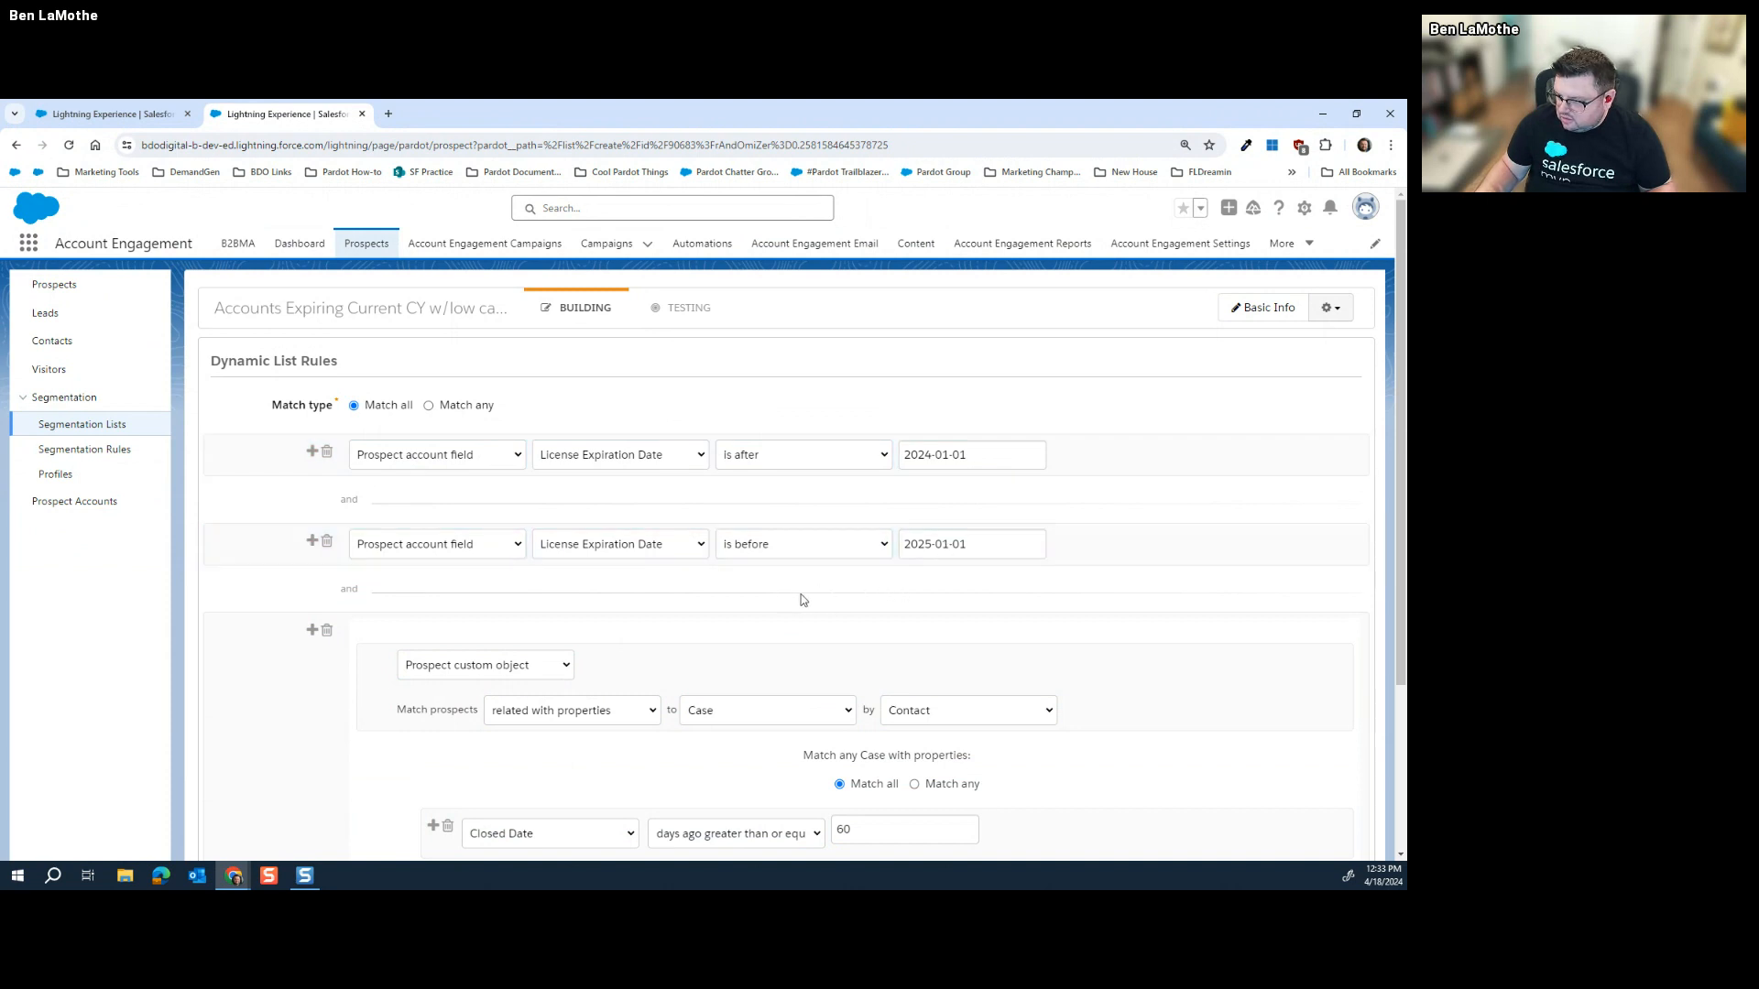
Step: Add a second Case property rule requiring Created Date to be days ago greater than or equal to 60
{"action": "scroll", "coordinate": [600, 627], "scroll_direction": "down", "scroll_amount": 2}
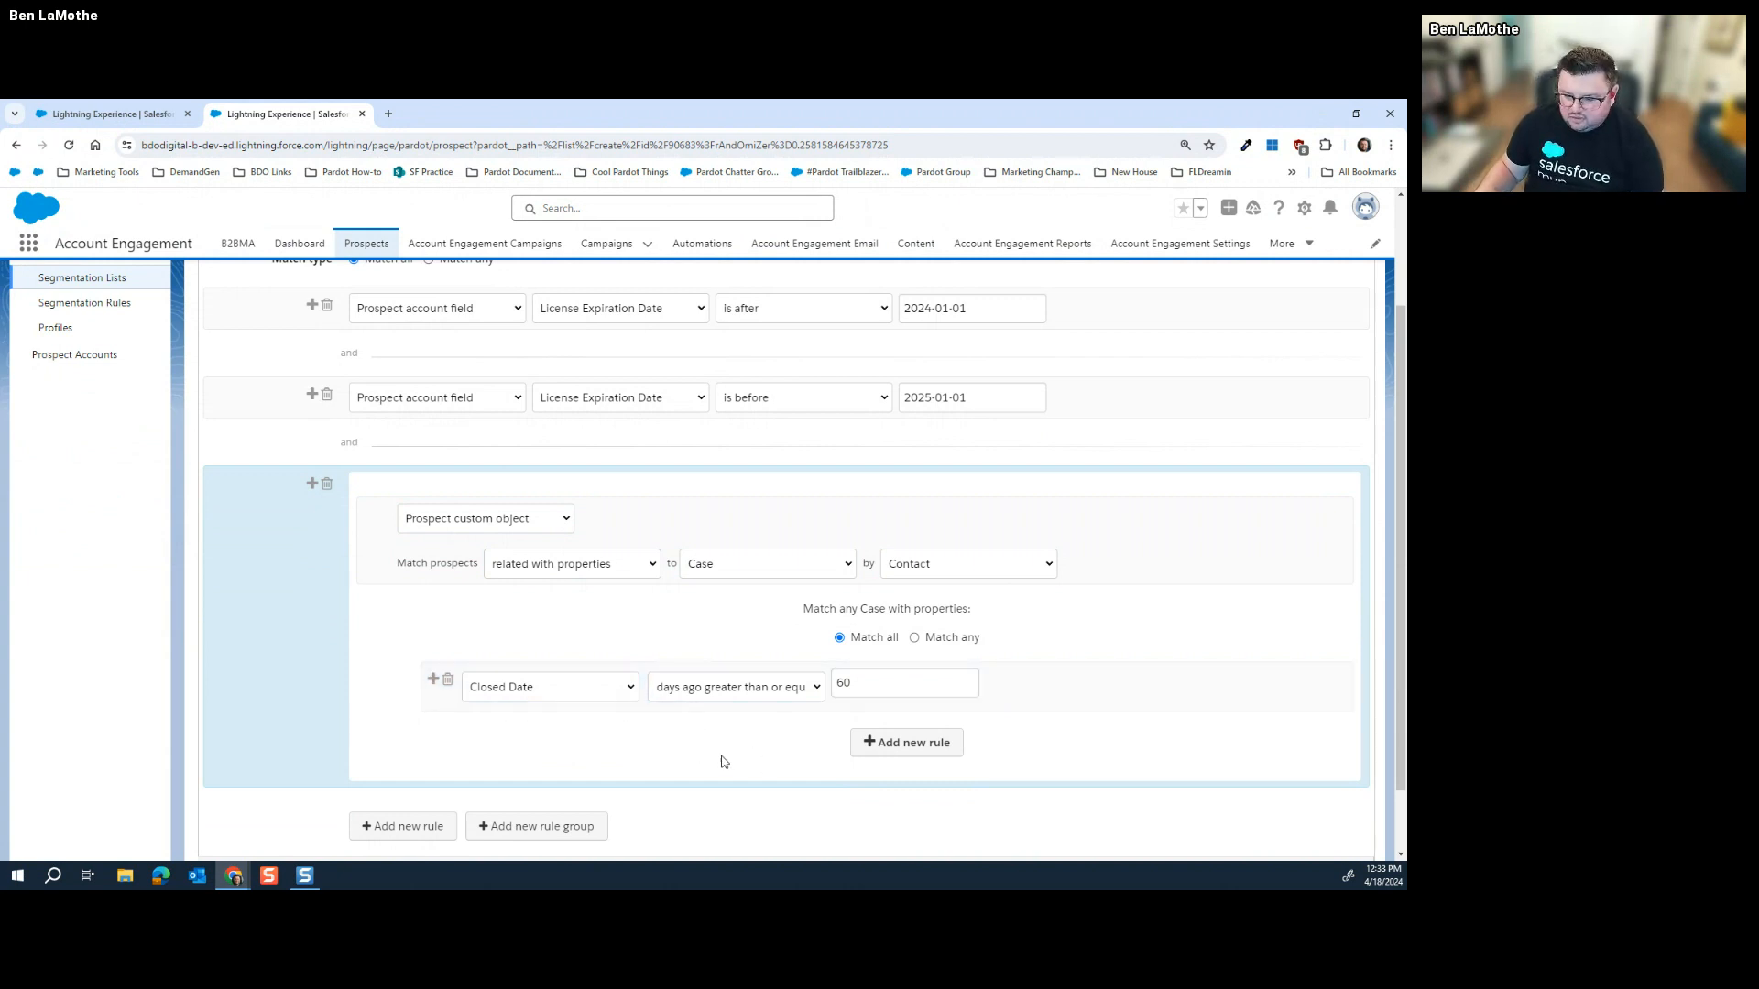
{"action": "left_click", "coordinate": [861, 741]}
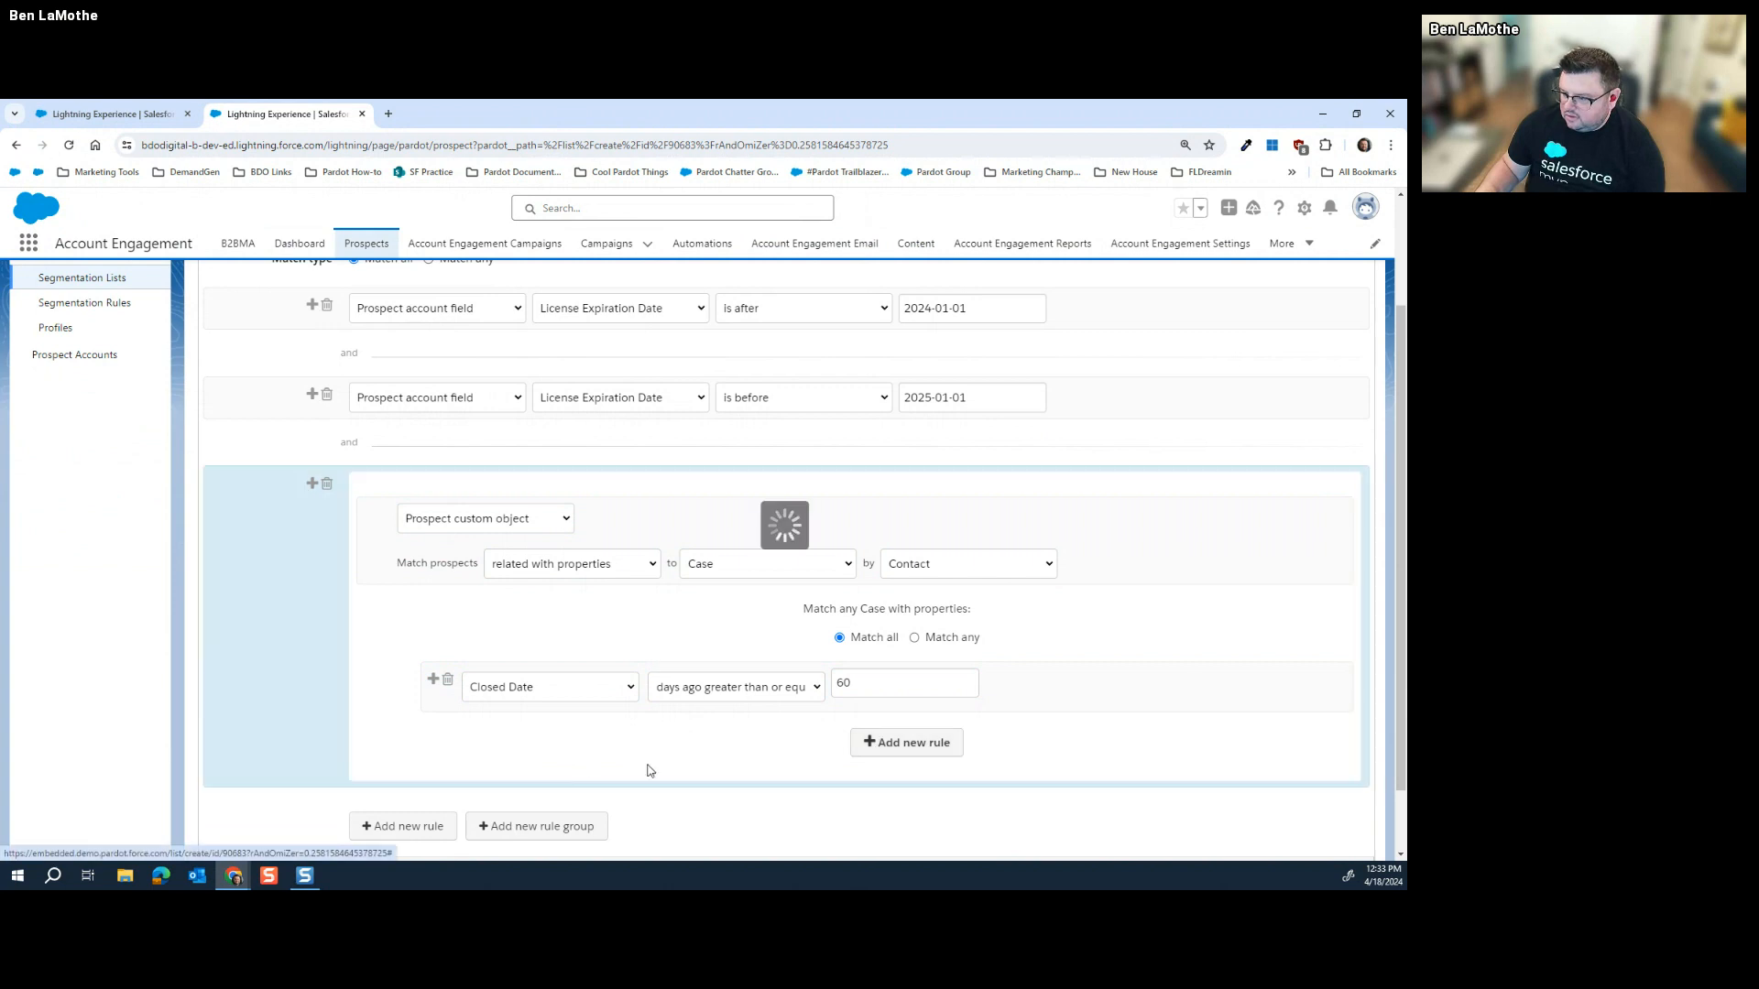
{"action": "left_click", "coordinate": [542, 779]}
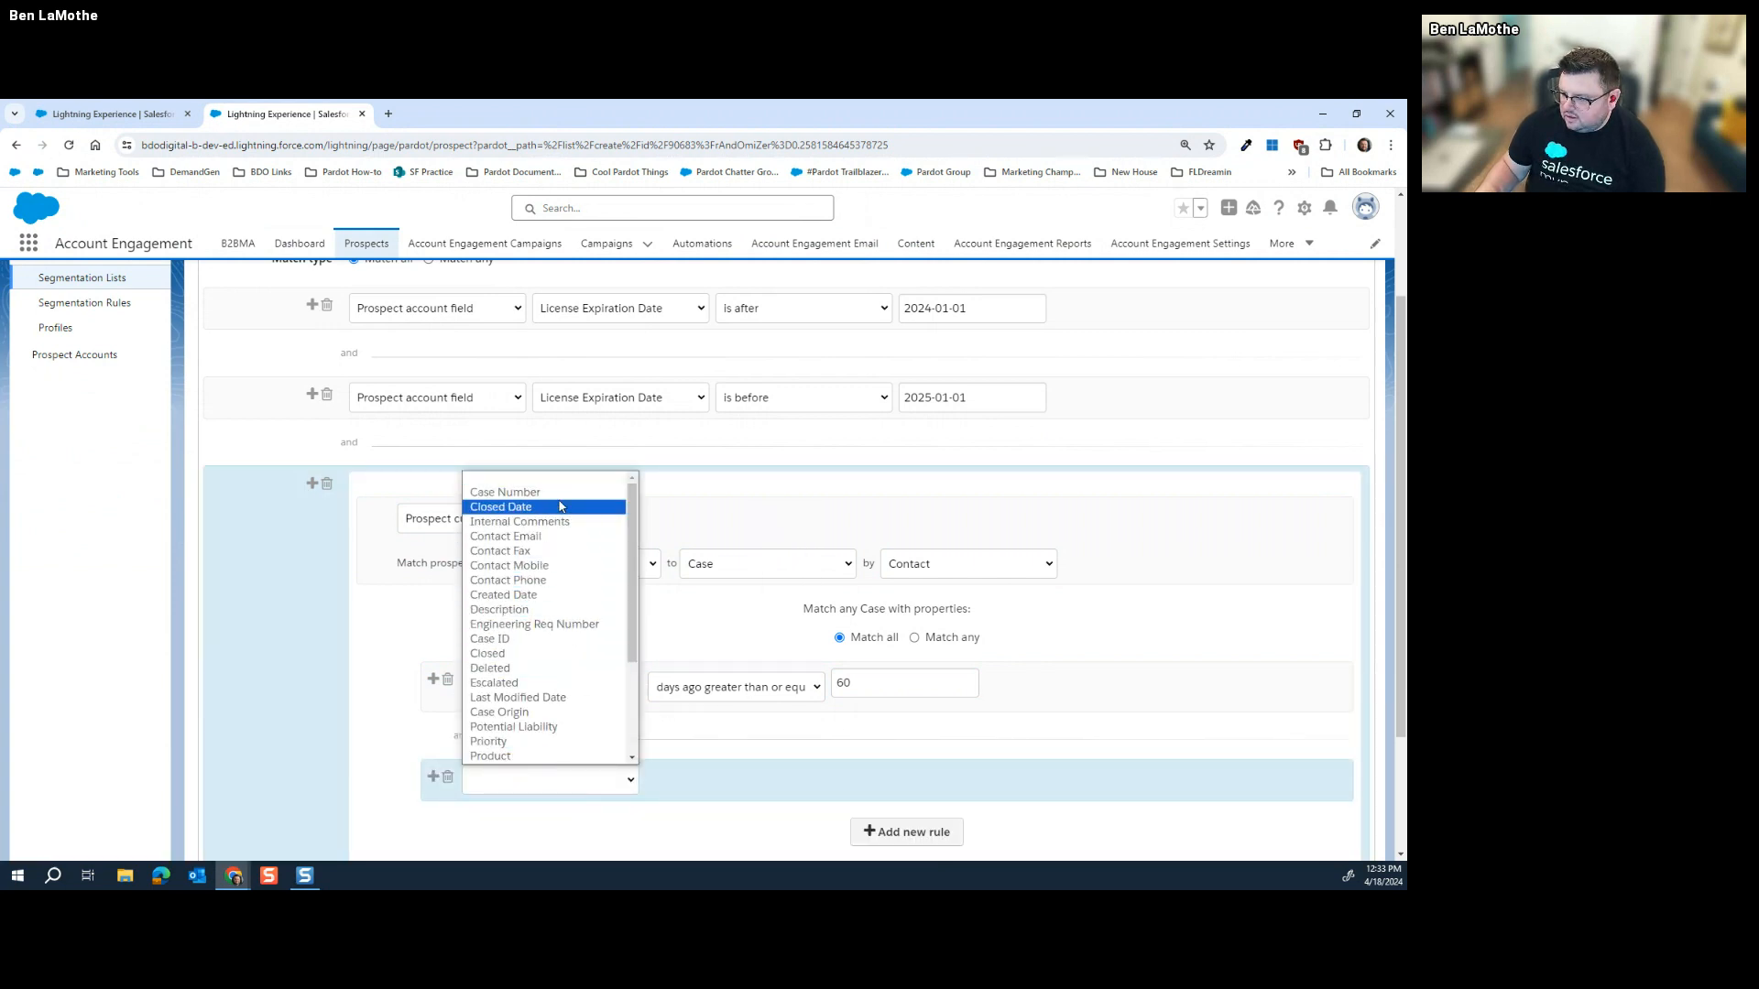
{"action": "scroll", "coordinate": [549, 614], "scroll_direction": "down", "scroll_amount": 3}
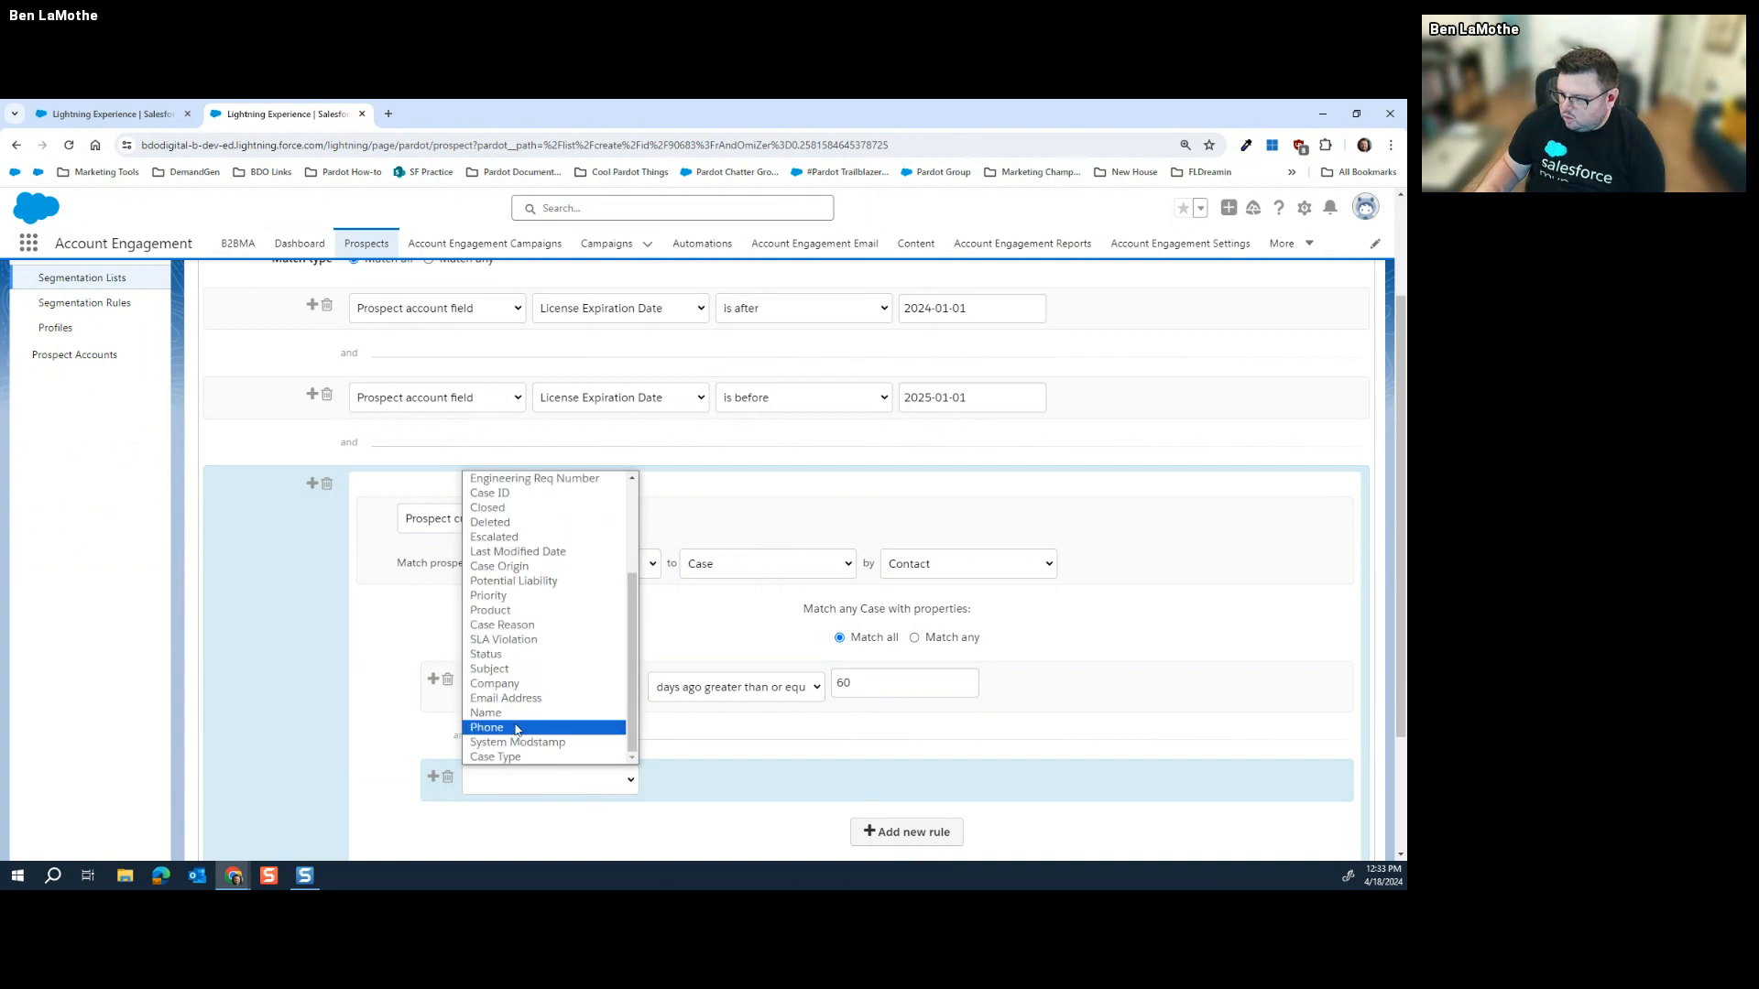
{"action": "scroll", "coordinate": [541, 600], "scroll_direction": "up", "scroll_amount": 3}
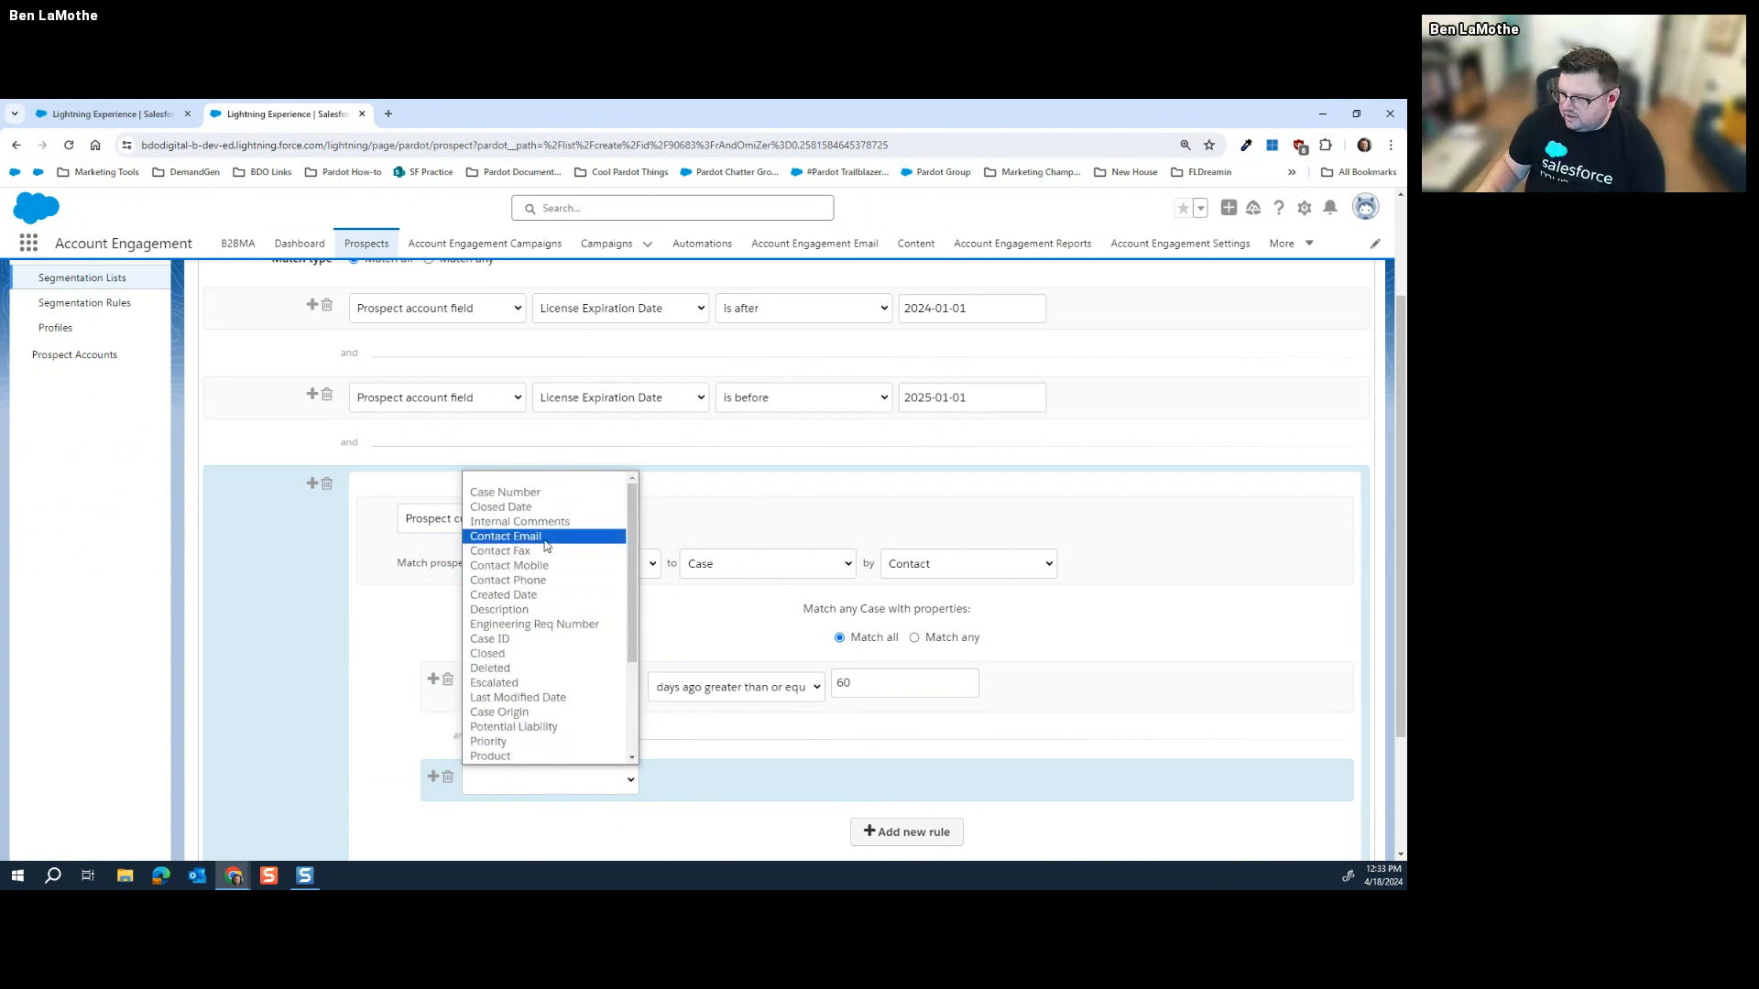
{"action": "left_click", "coordinate": [511, 594]}
{"action": "left_click", "coordinate": [720, 783]}
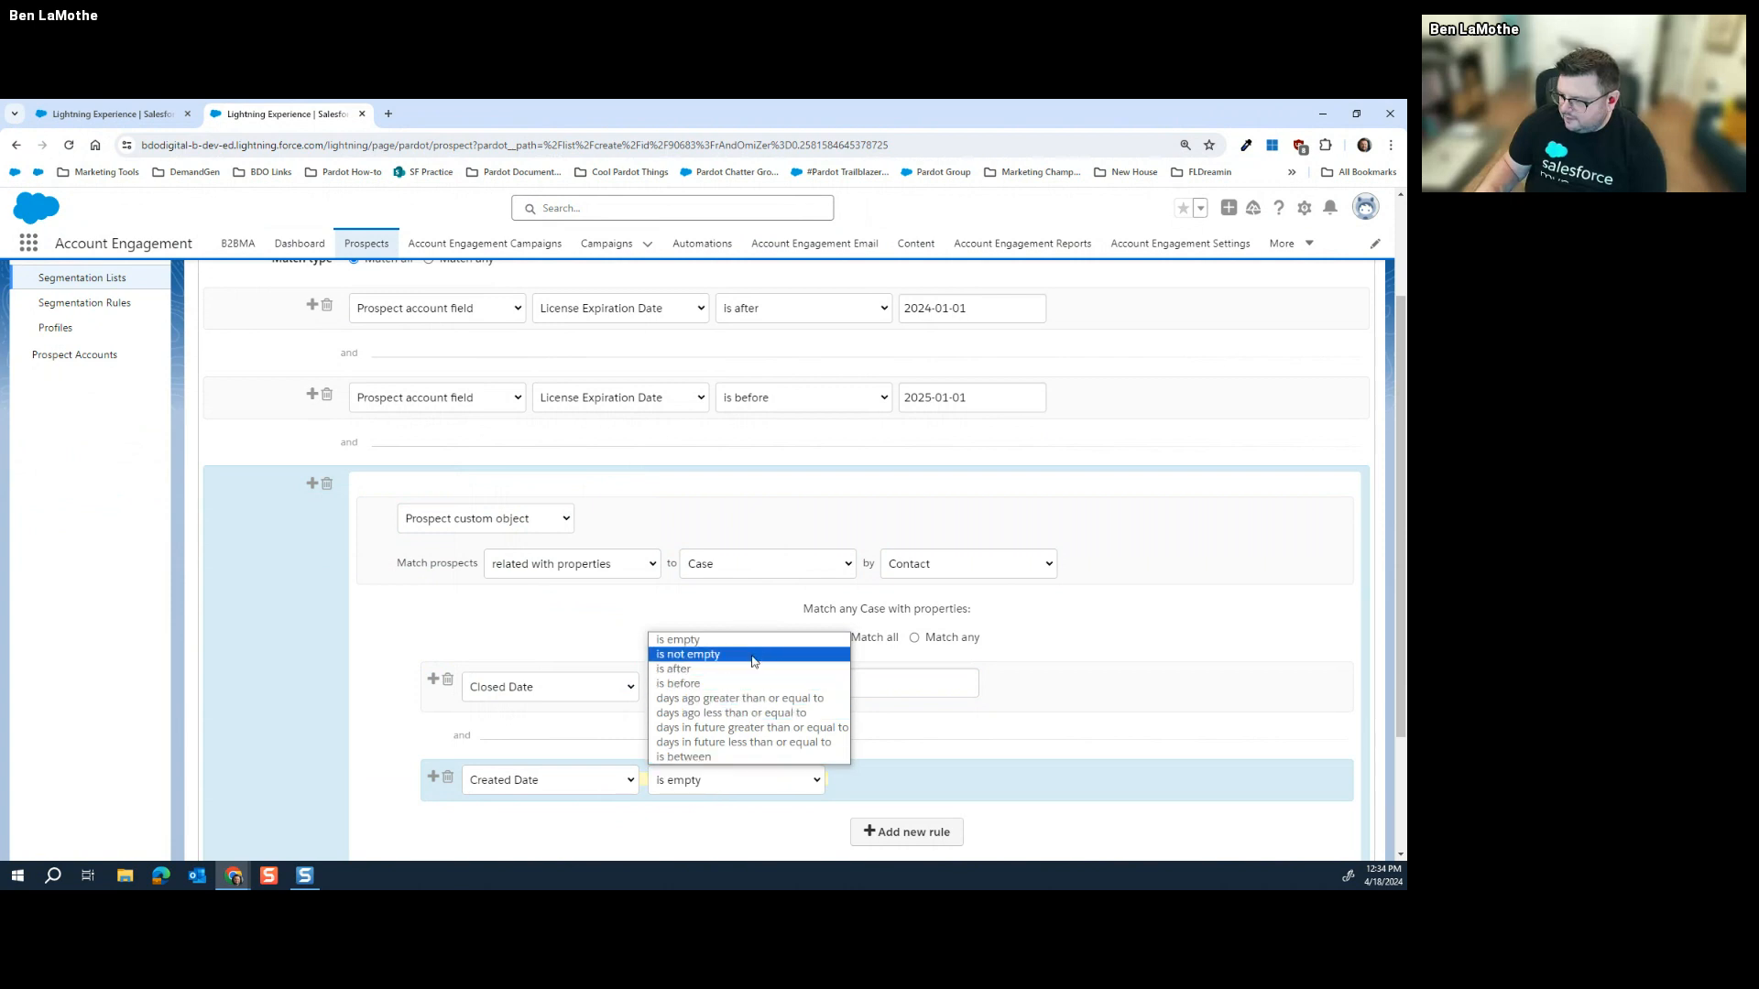
{"action": "left_click", "coordinate": [739, 702]}
{"action": "left_click", "coordinate": [884, 773]}
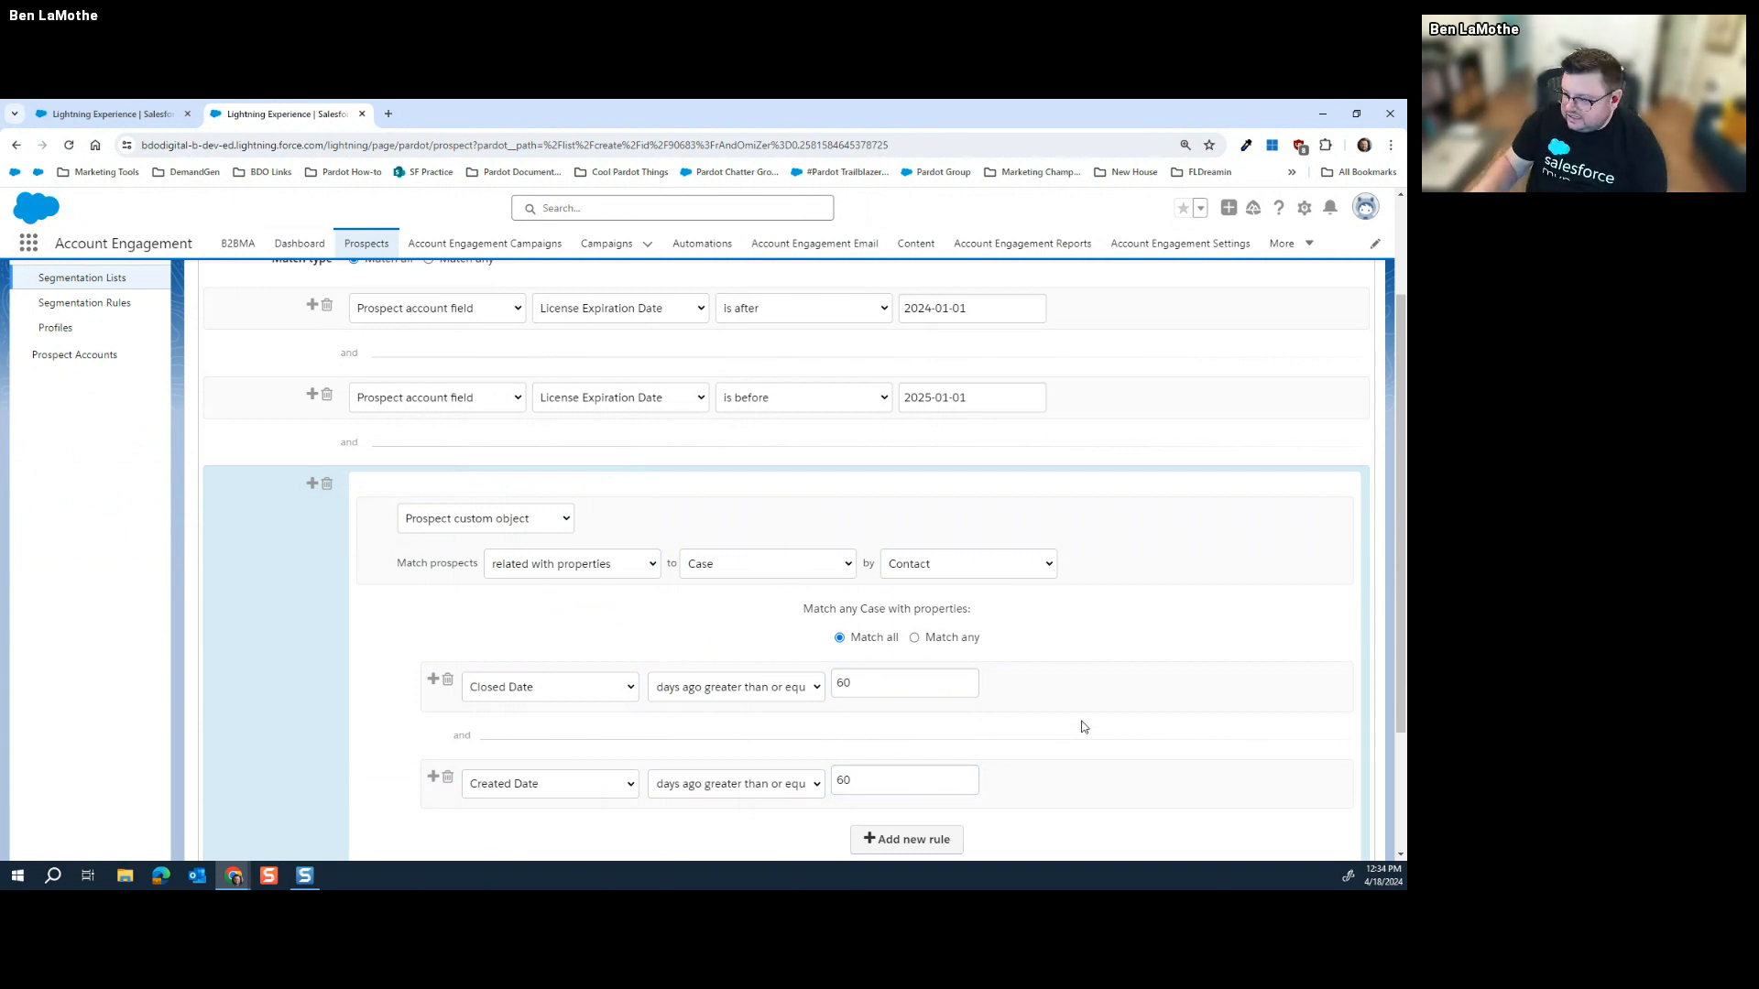
{"action": "scroll", "coordinate": [733, 685], "scroll_direction": "up", "scroll_amount": 2}
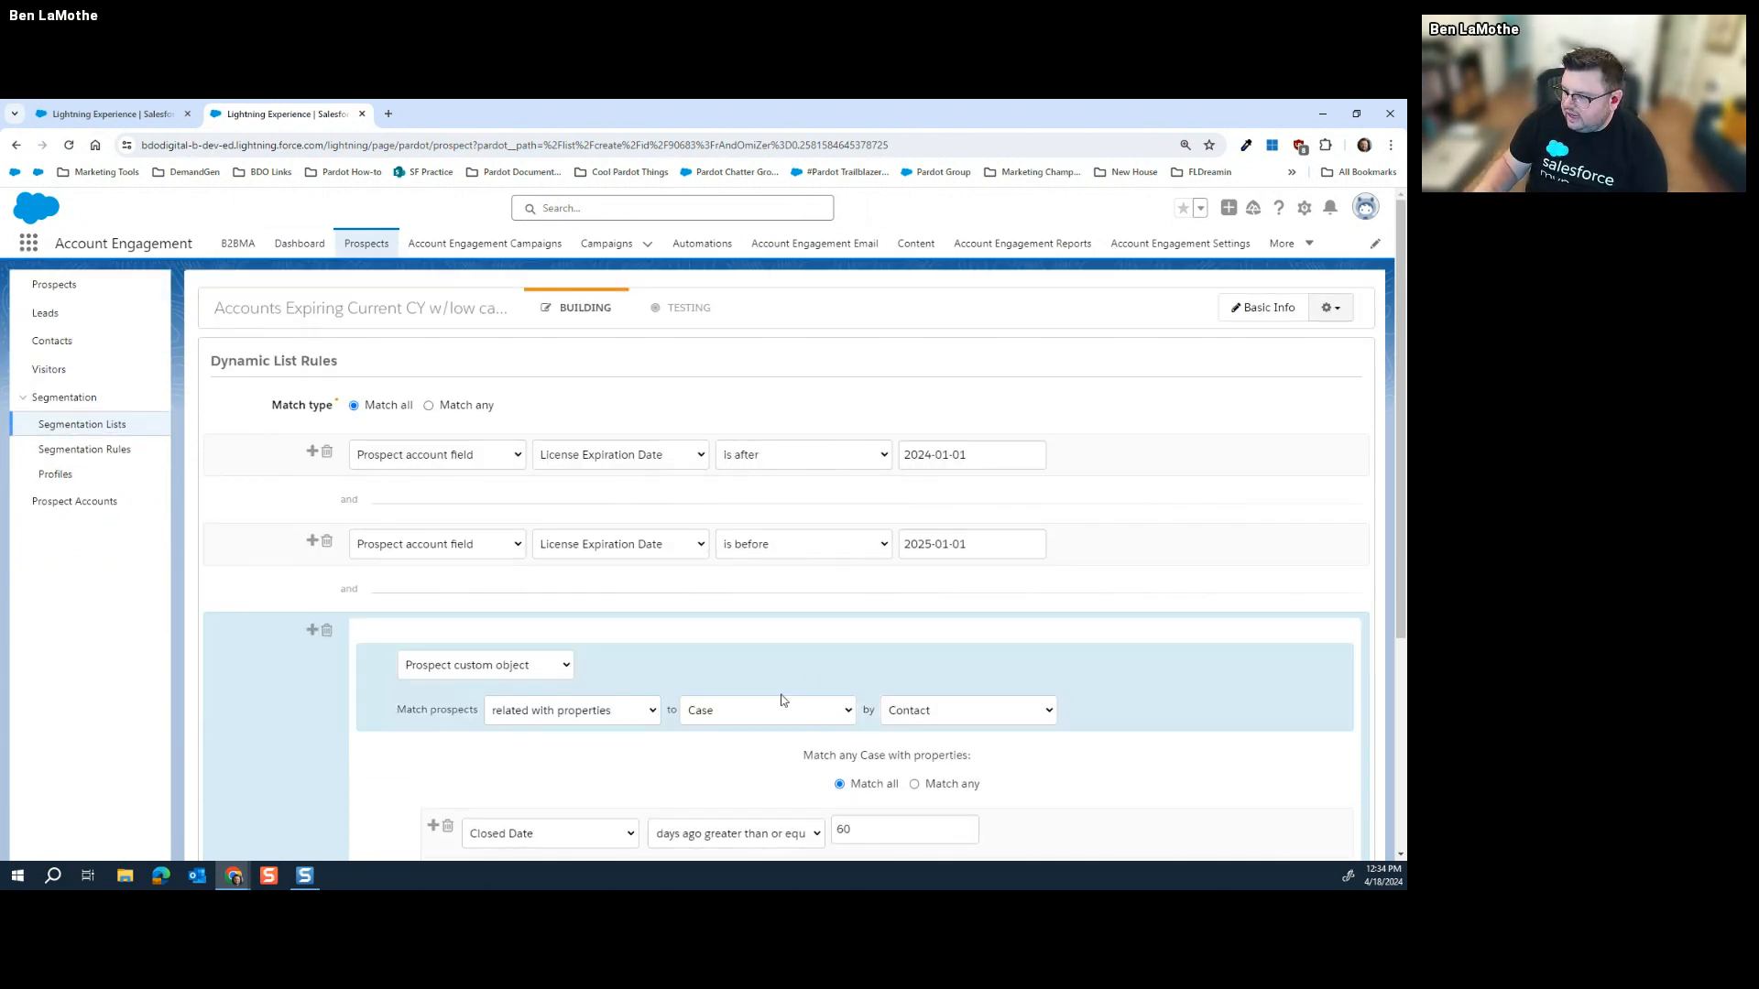
{"action": "scroll", "coordinate": [794, 713], "scroll_direction": "down", "scroll_amount": 4}
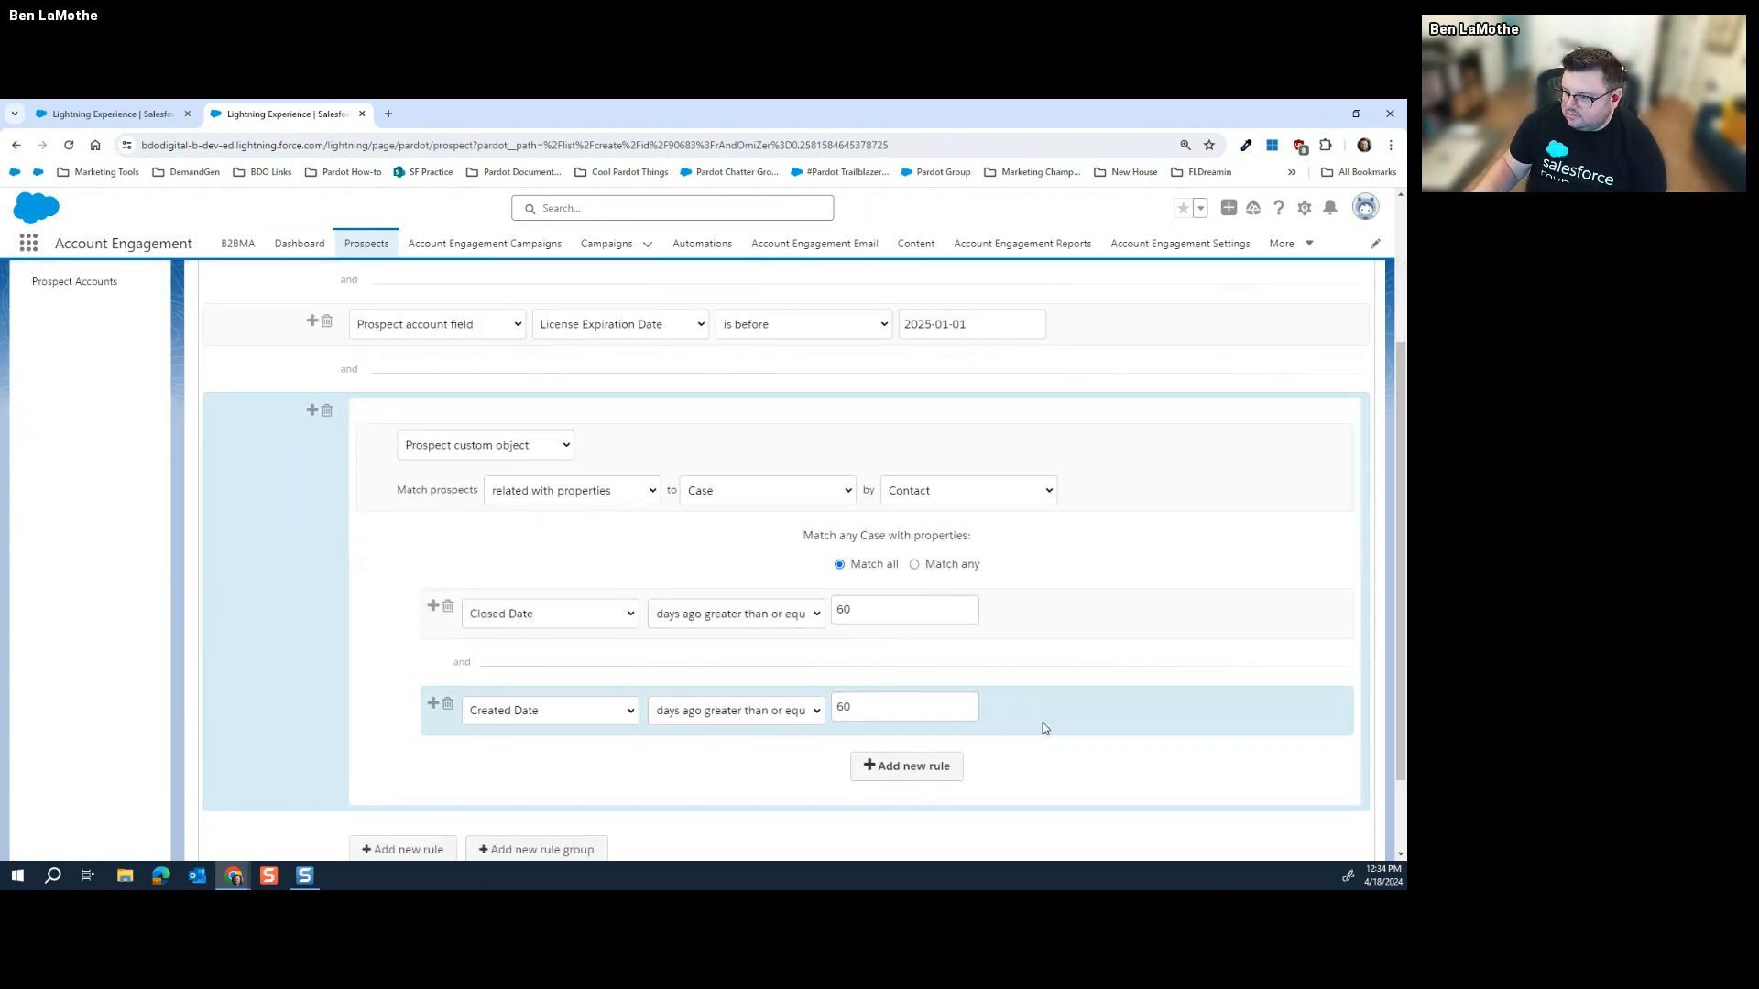
{"action": "scroll", "coordinate": [1049, 734], "scroll_direction": "down", "scroll_amount": 1}
{"action": "scroll", "coordinate": [1050, 732], "scroll_direction": "up", "scroll_amount": 4}
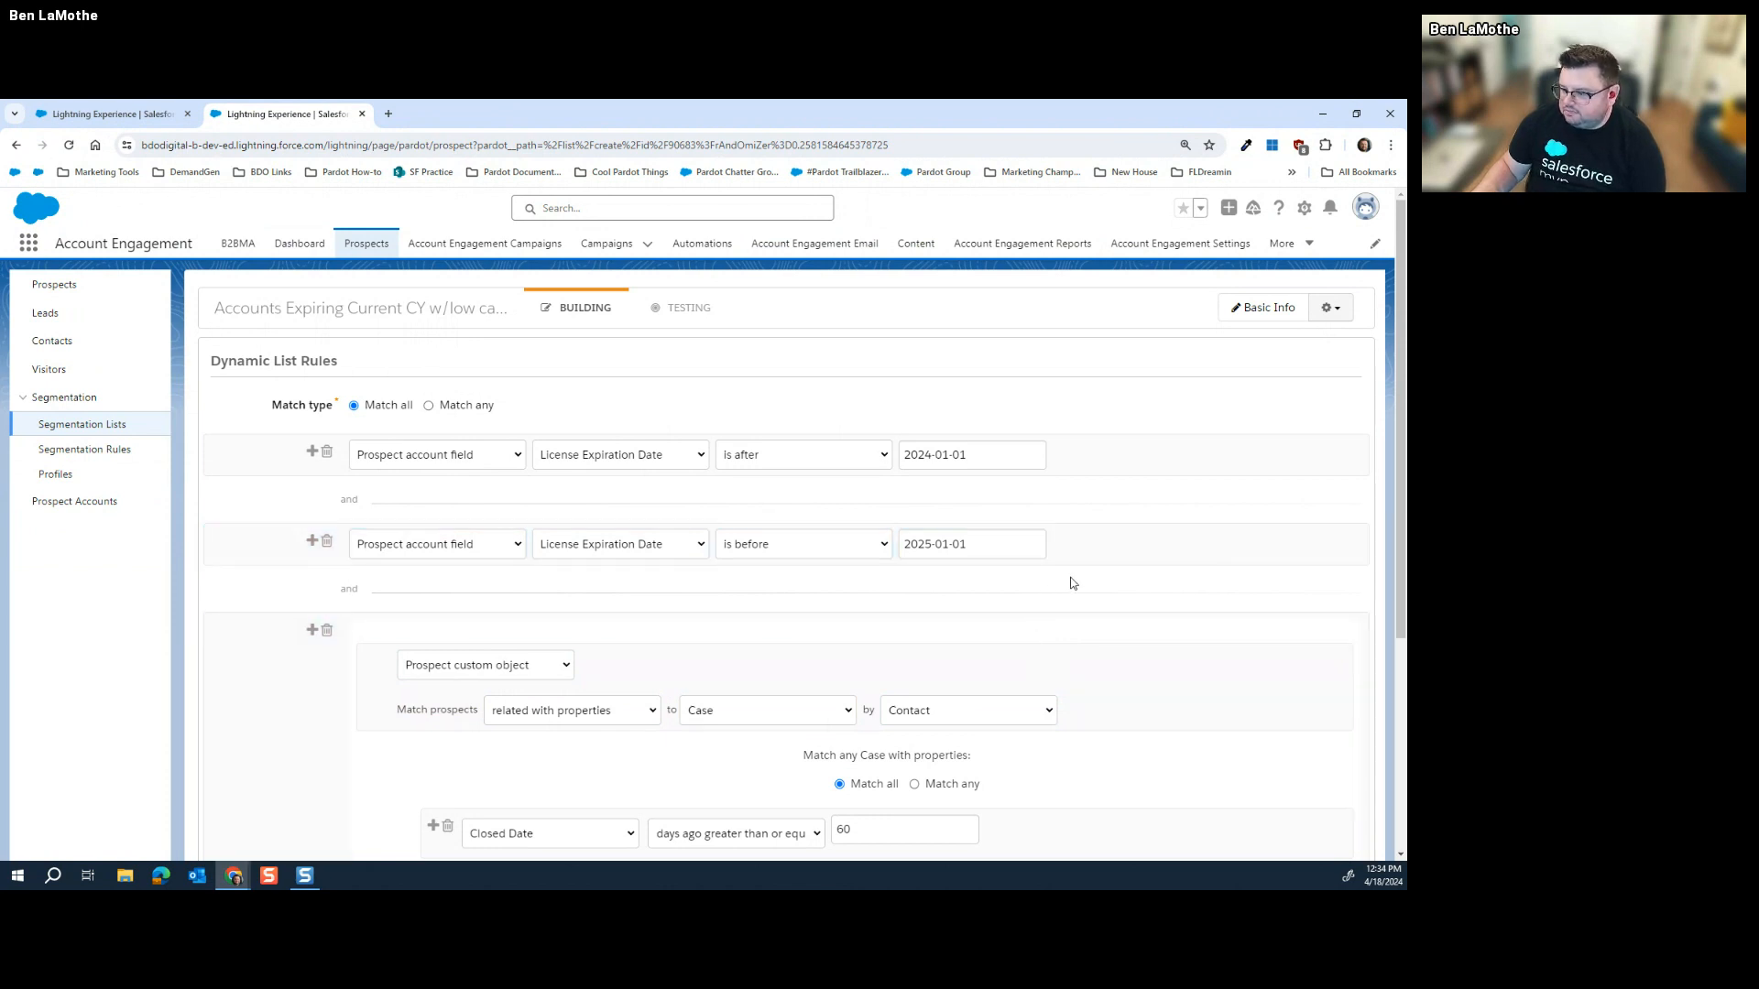
{"action": "scroll", "coordinate": [1071, 583], "scroll_direction": "down", "scroll_amount": 1}
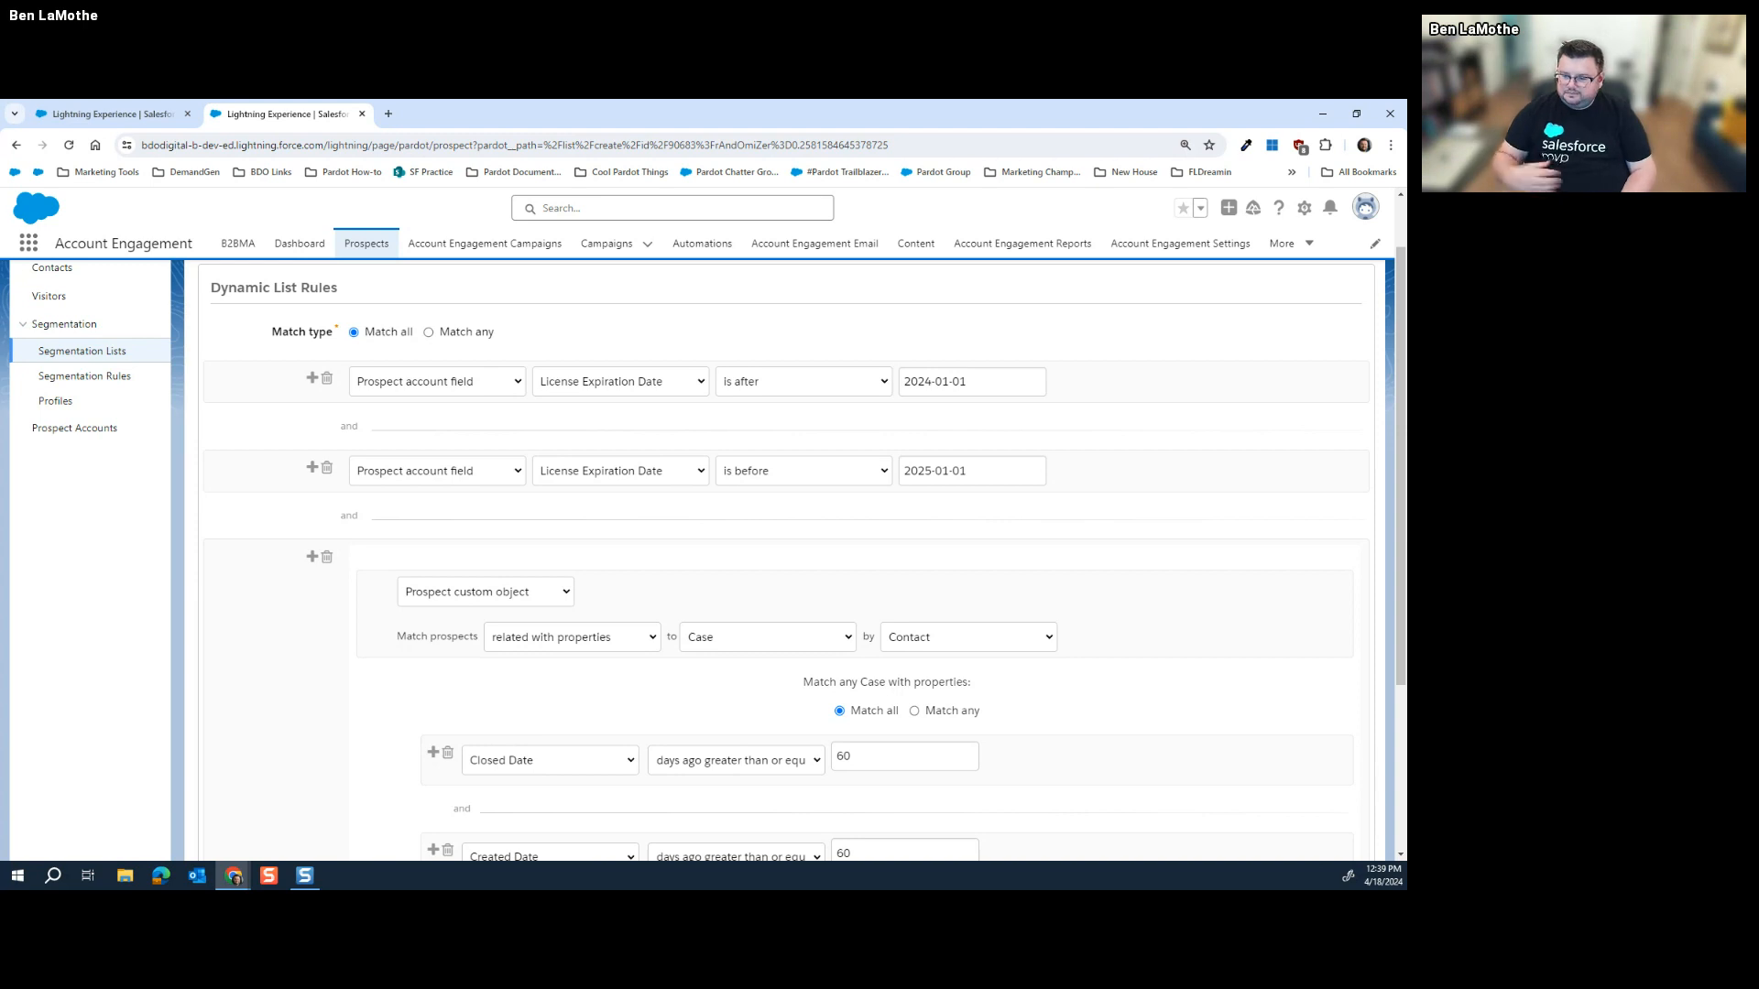
Step: Switch to the Segmentation Lists in Pardot slides and show the scenario slide about Last Activity Date greater than 364 days ago
{"action": "double_click", "coordinate": [434, 108]}
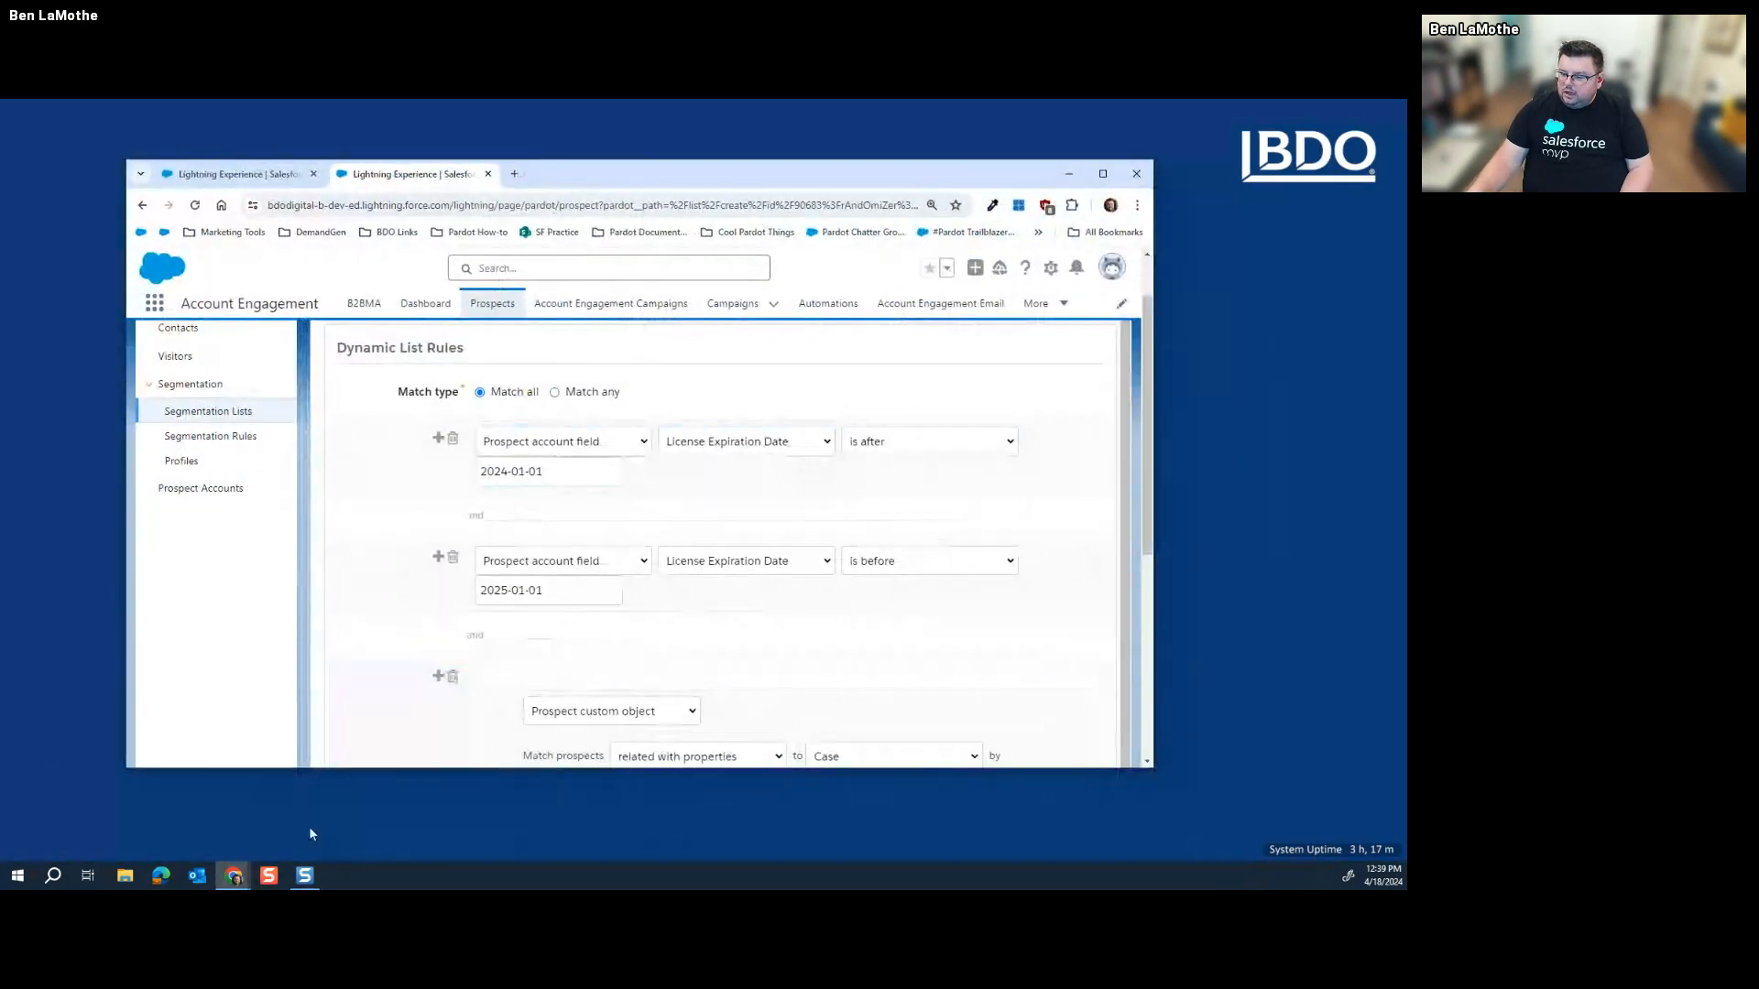
{"action": "mouse_move", "coordinate": [235, 880]}
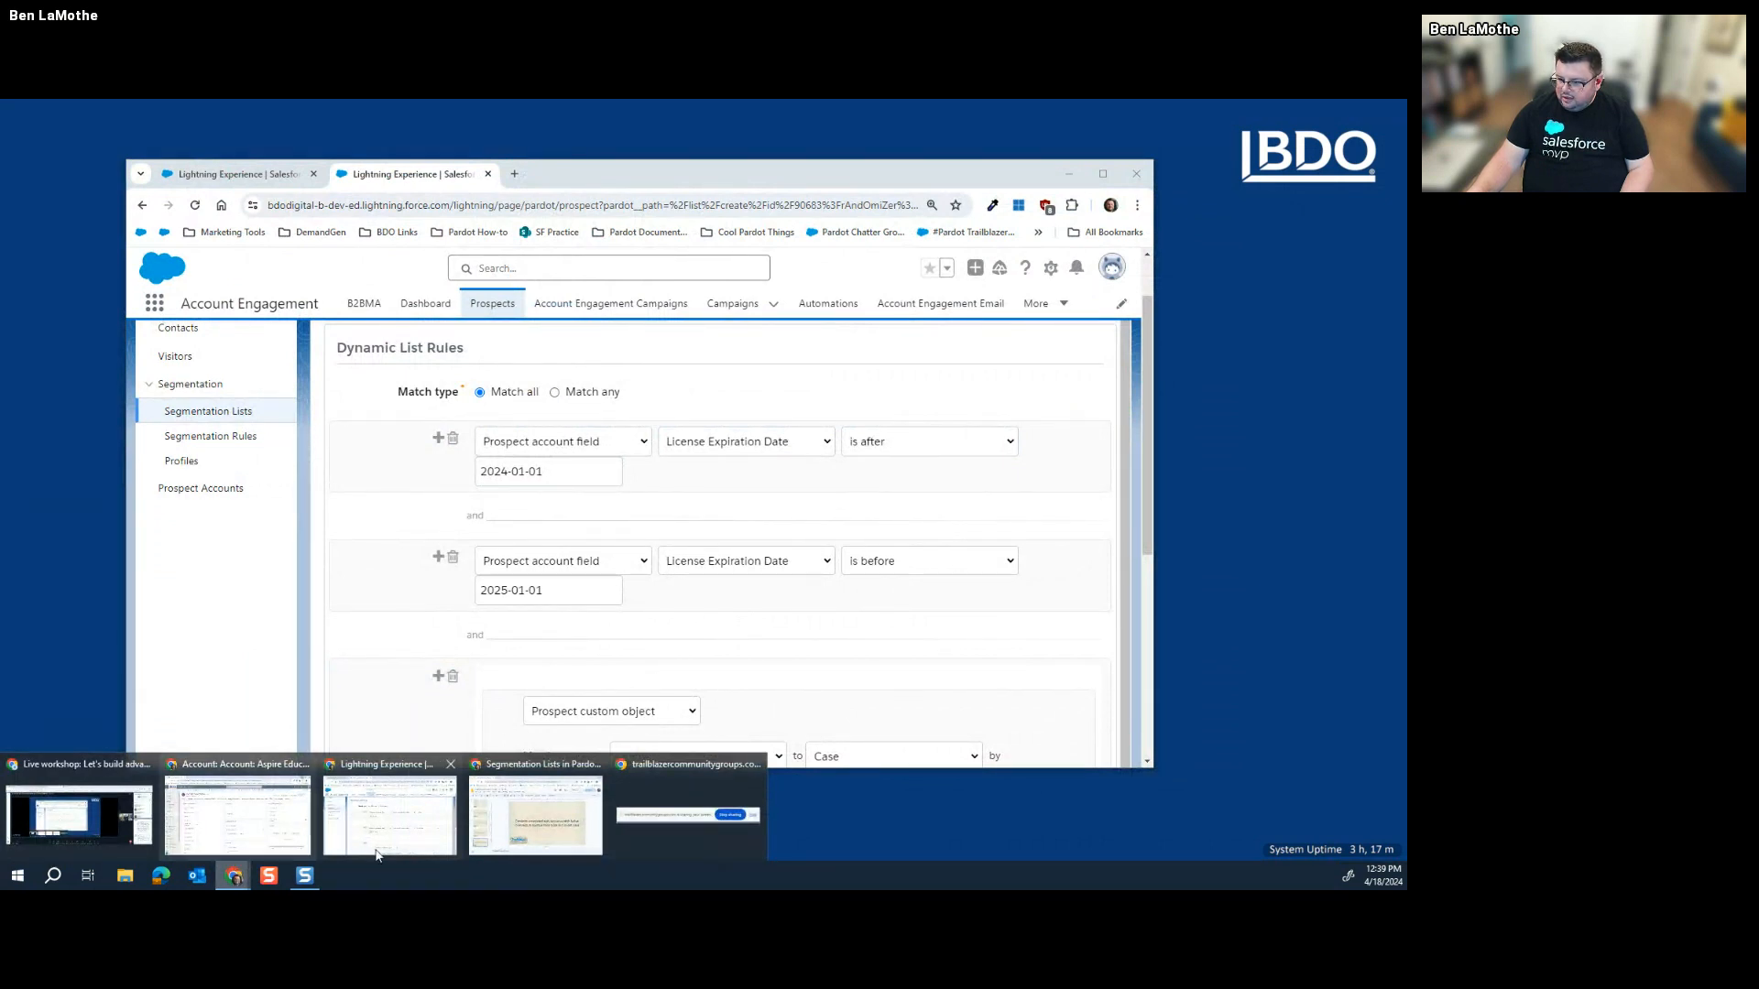
{"action": "left_click", "coordinate": [526, 801]}
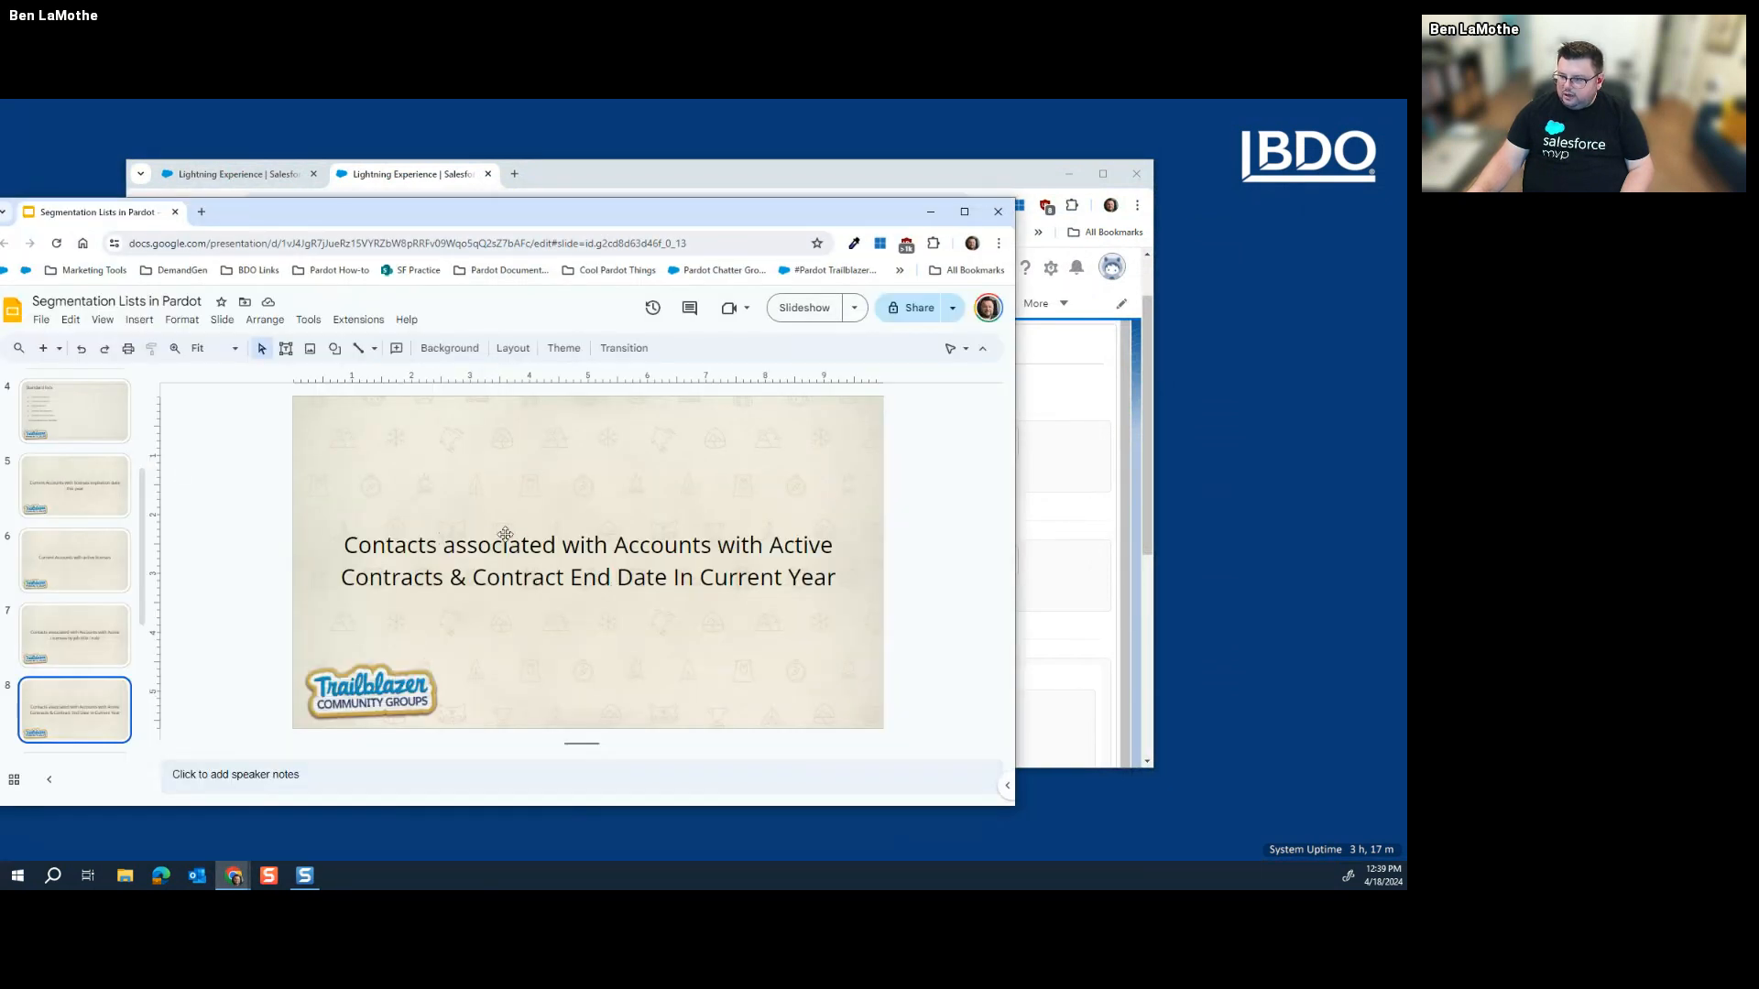
{"action": "scroll", "coordinate": [77, 641], "scroll_direction": "down", "scroll_amount": 2}
{"action": "left_click", "coordinate": [77, 644]}
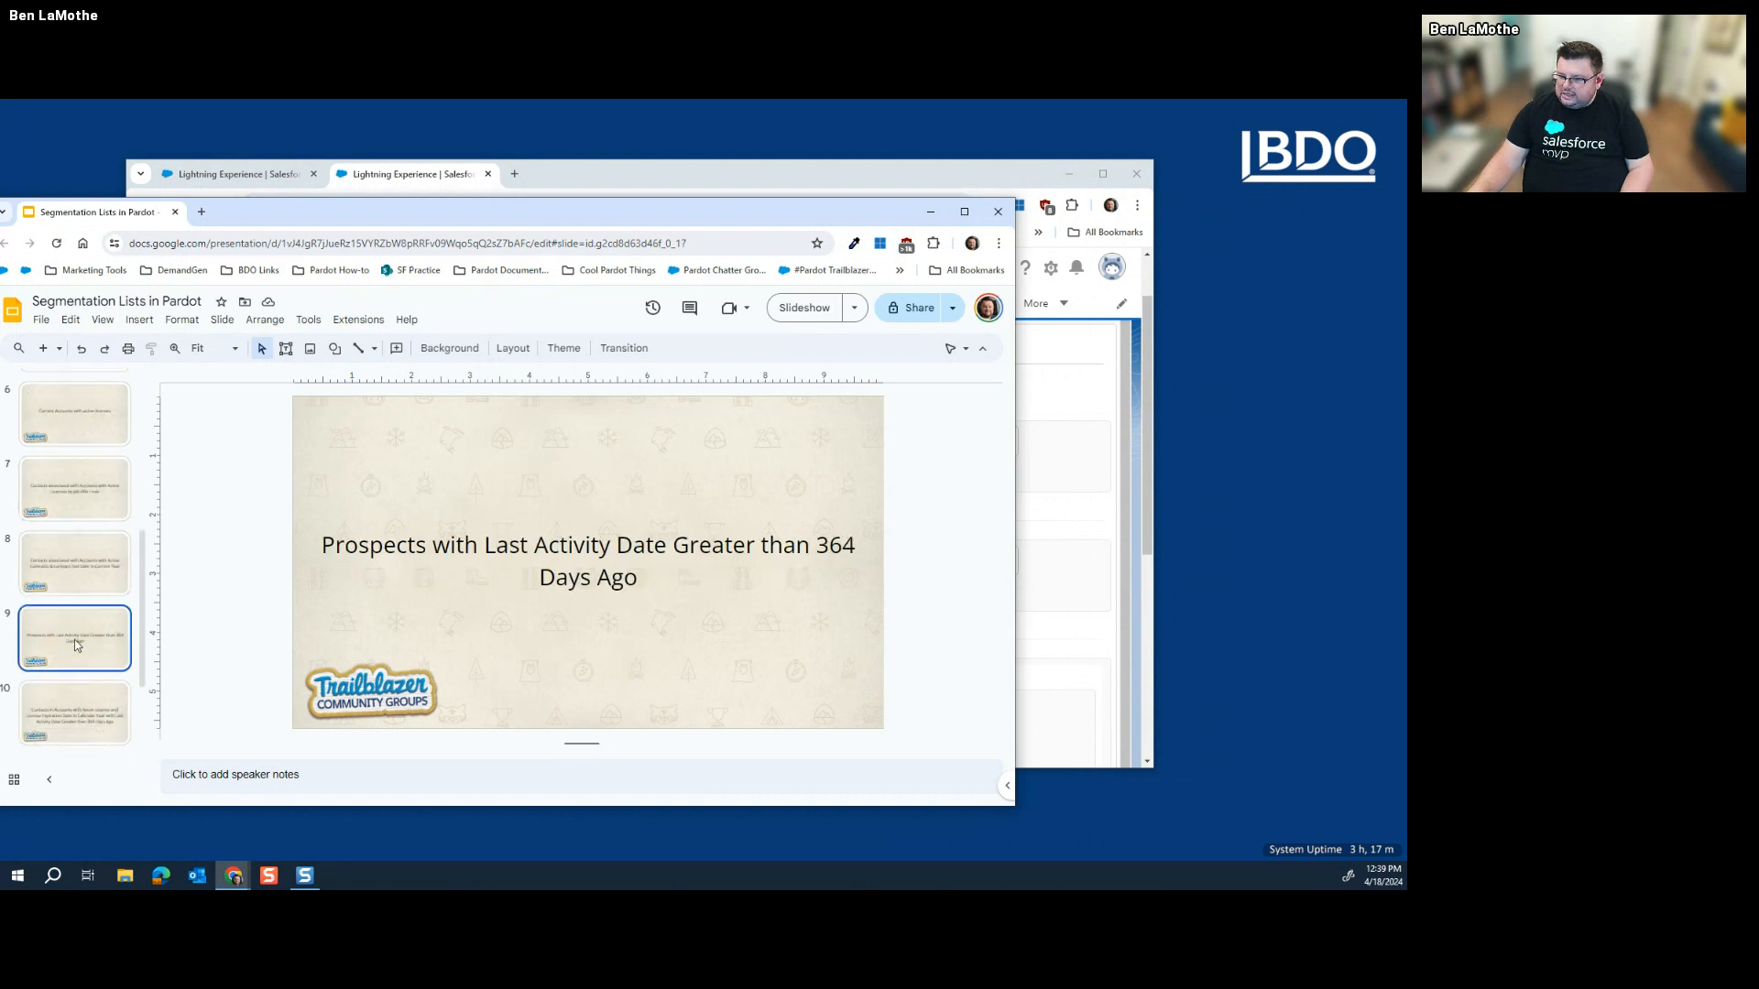
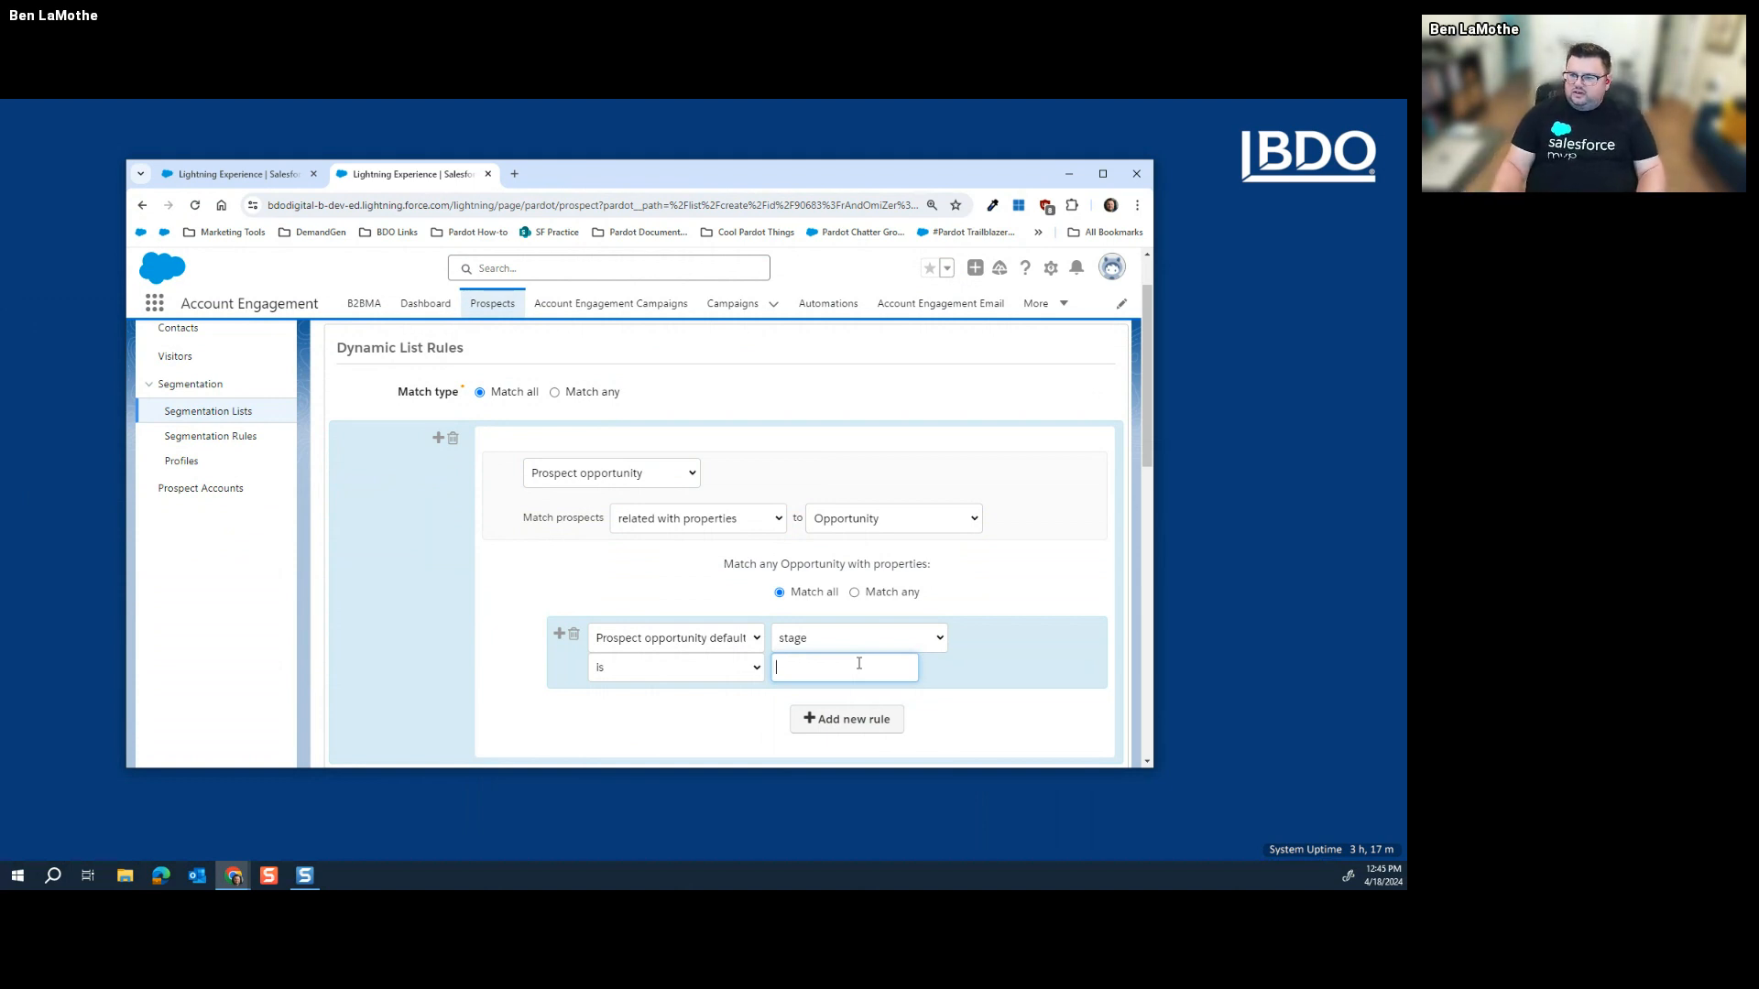
Step: Open the Test Aristocrat Opportunity for Order Tracking record from recent search items and view its details to check the stage name
{"action": "left_click", "coordinate": [1065, 306]}
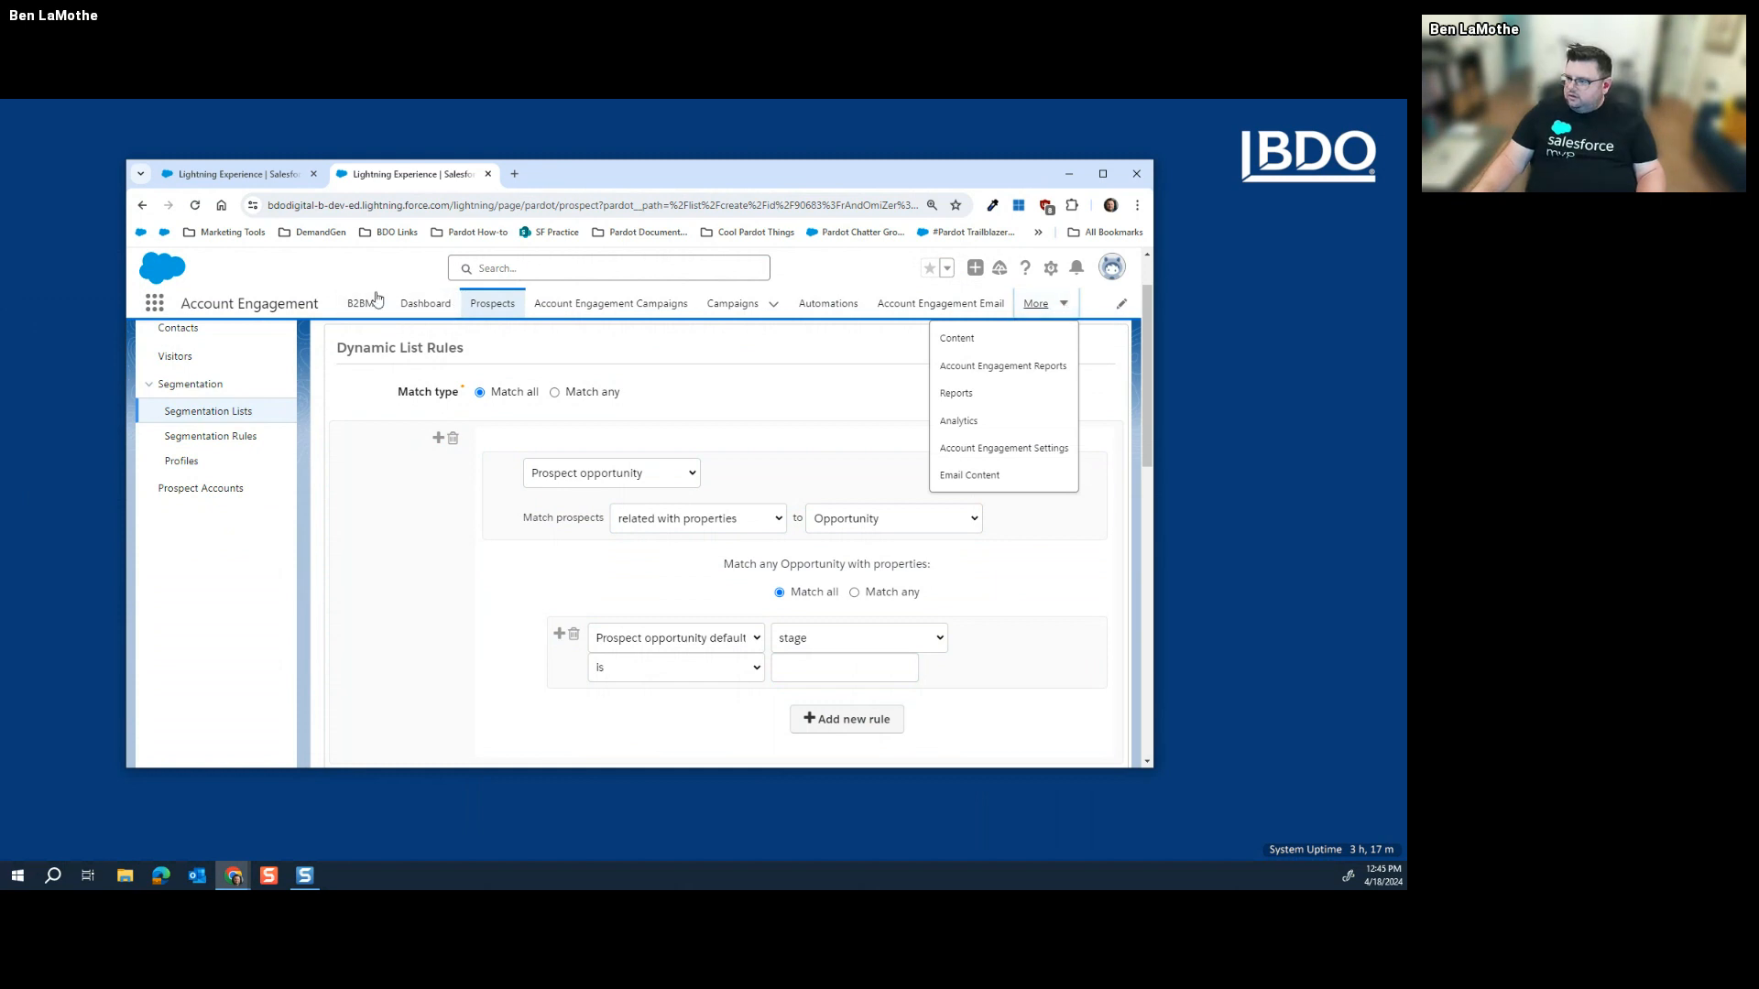
{"action": "left_click", "coordinate": [544, 271]}
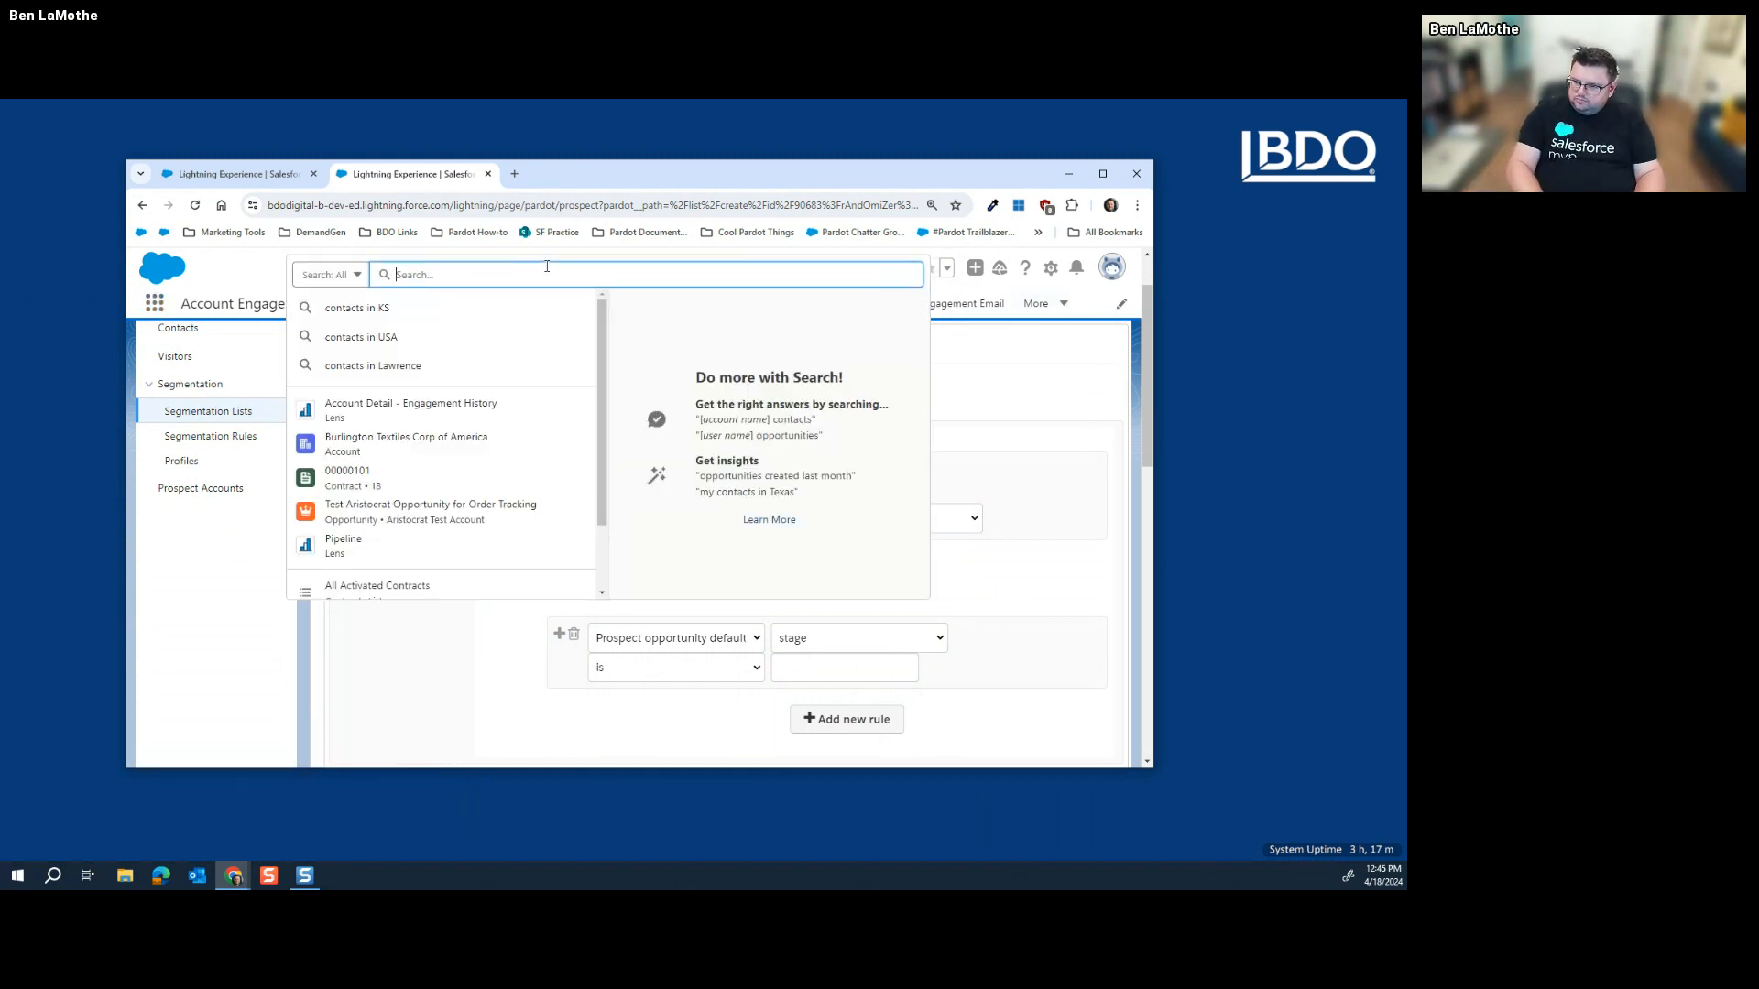
{"action": "right_click", "coordinate": [476, 513]}
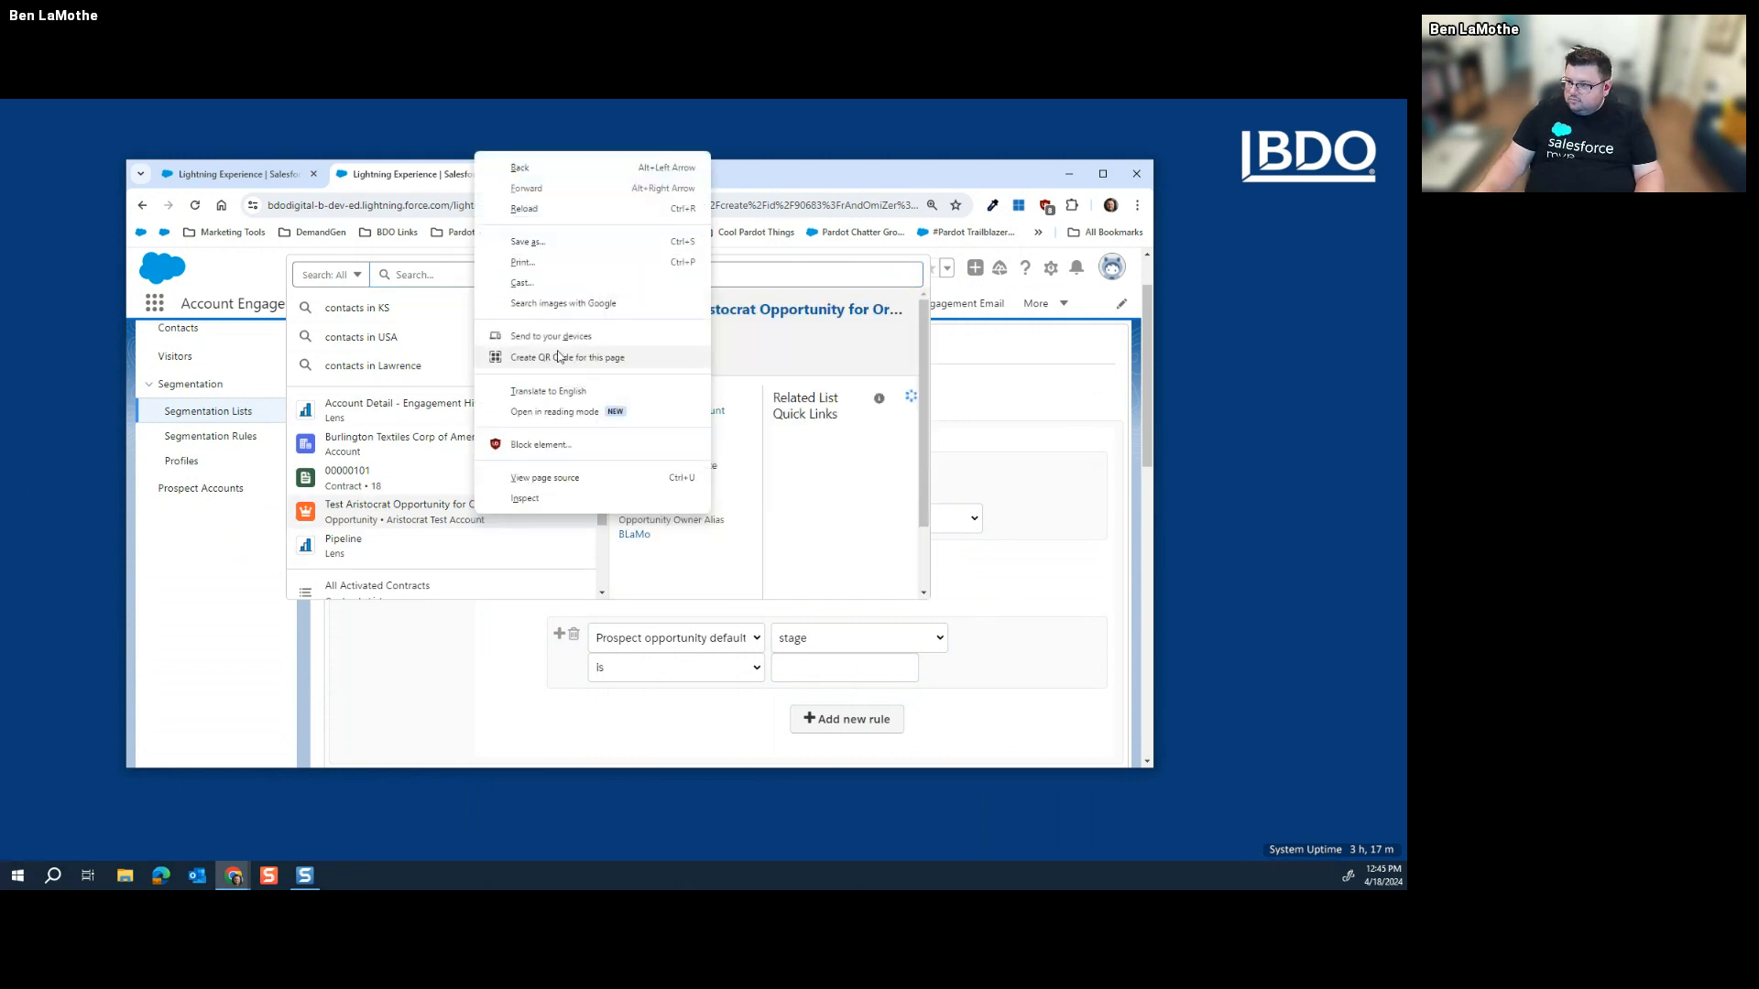
{"action": "left_click", "coordinate": [421, 523]}
{"action": "left_click", "coordinate": [412, 513]}
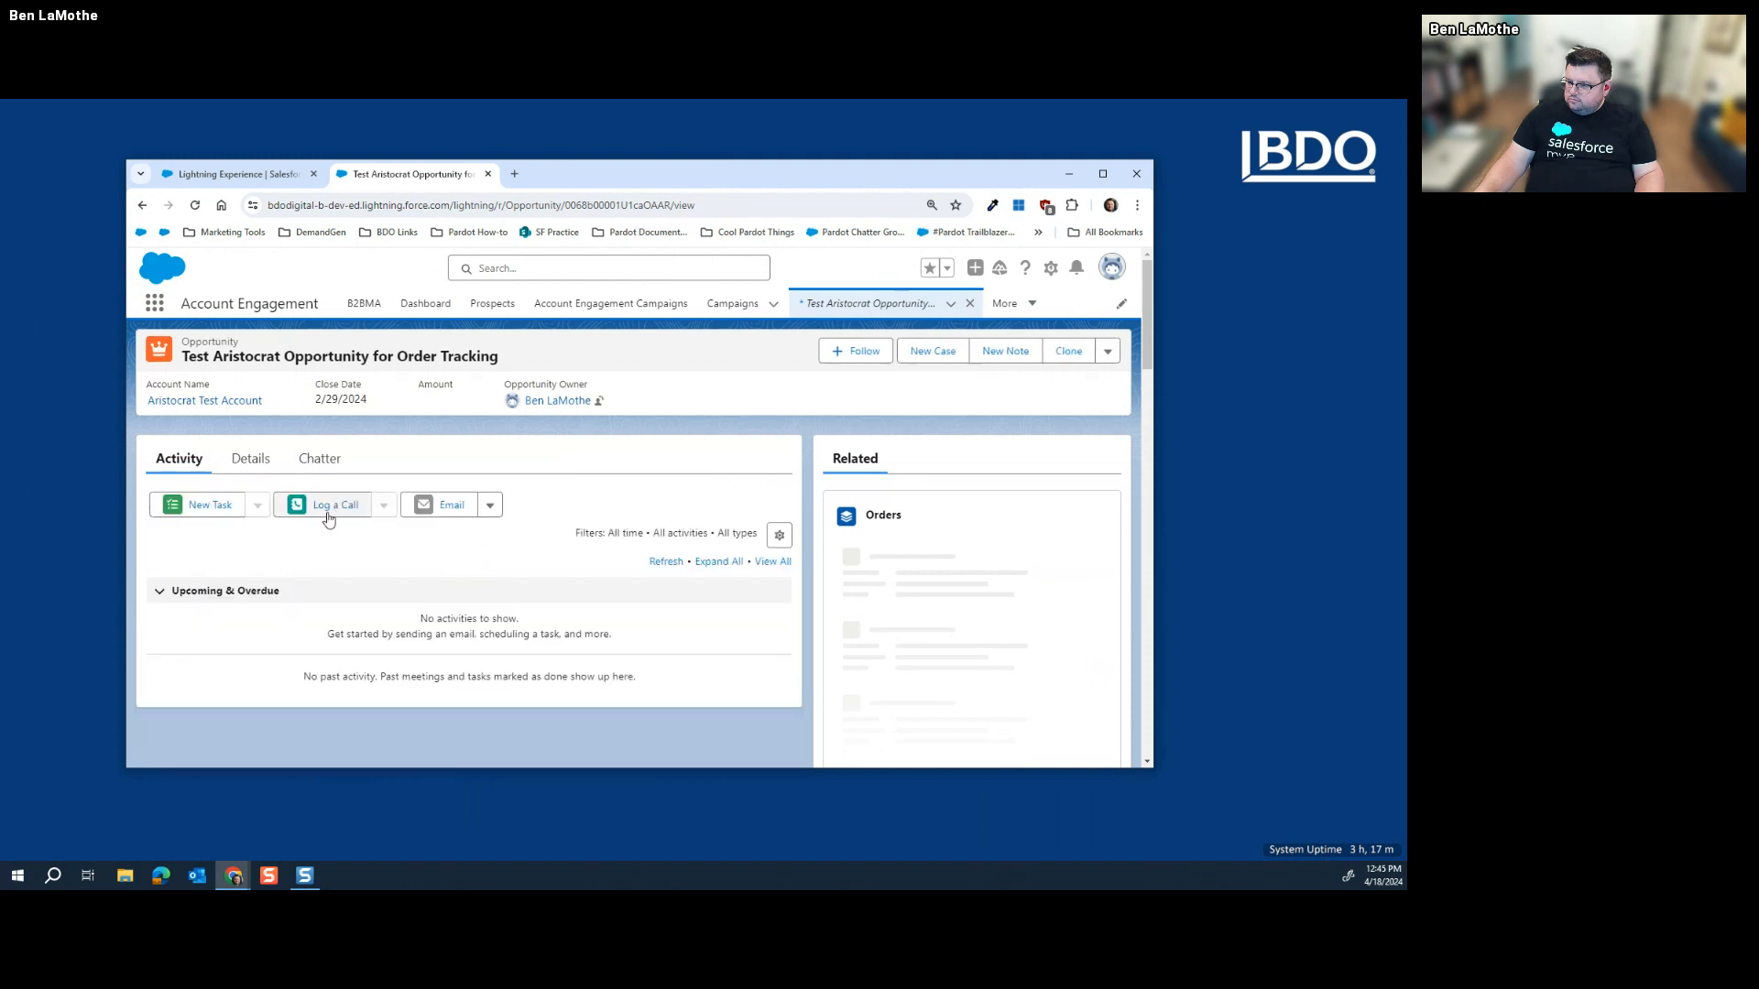
{"action": "left_click", "coordinate": [242, 502]}
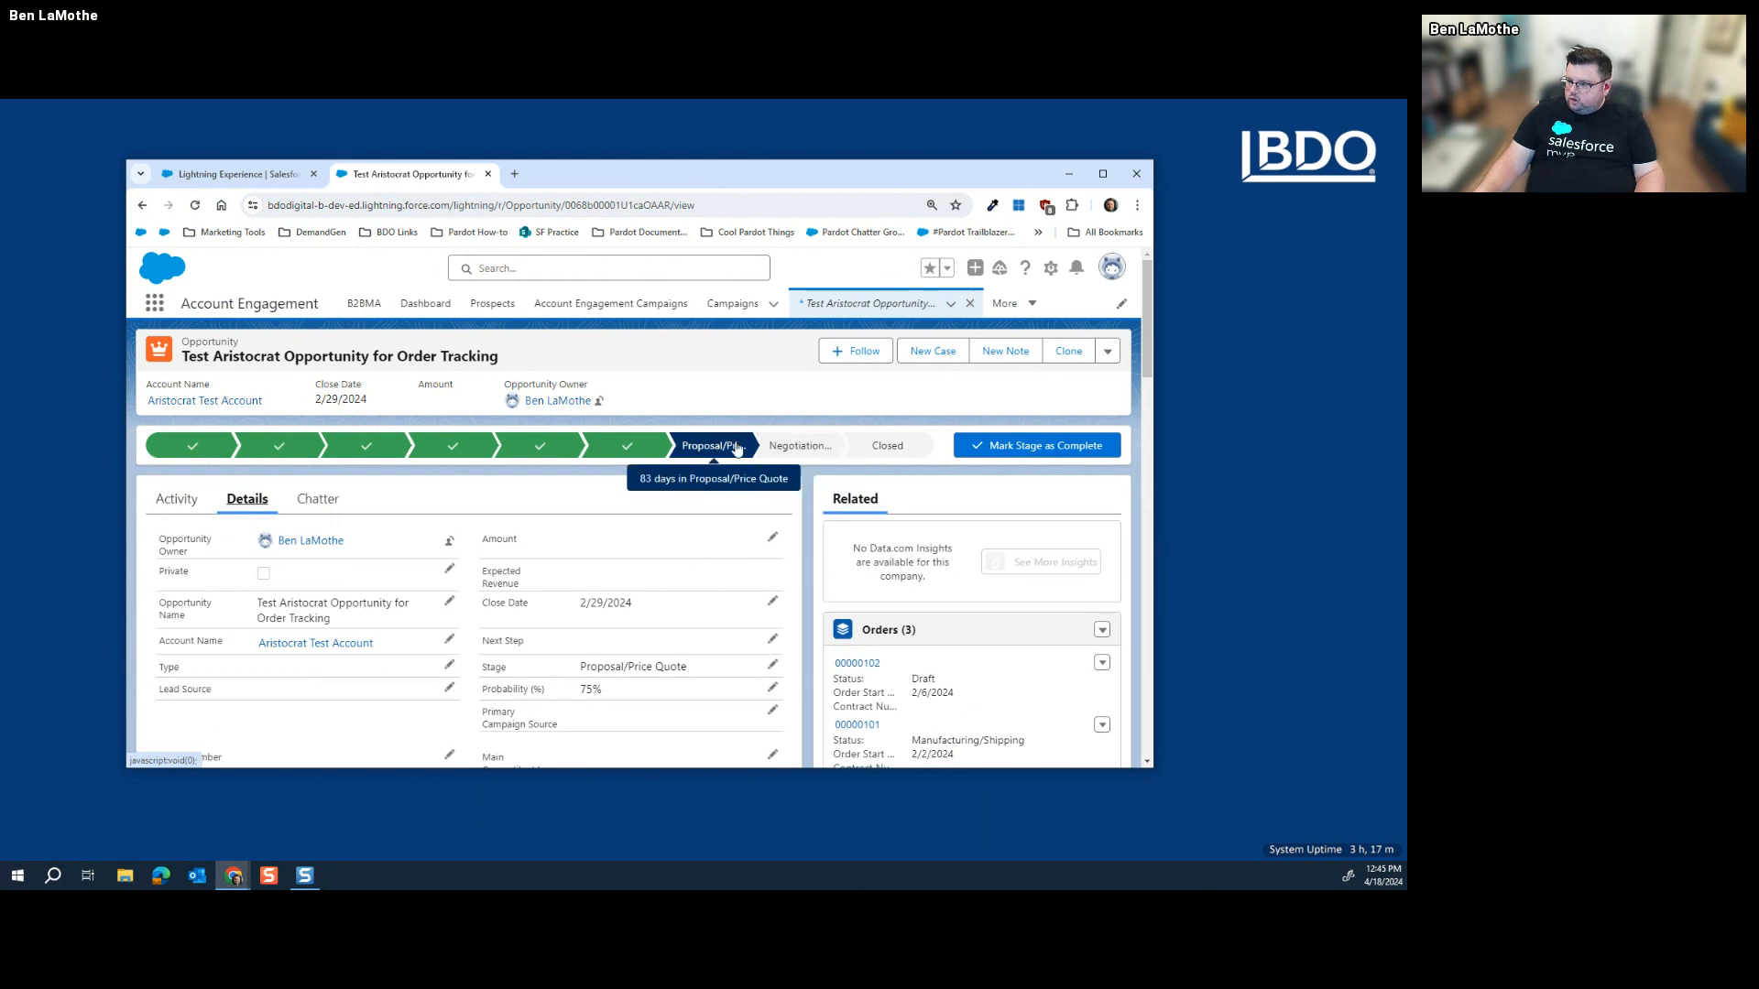
Step: In the list for current accounts with expiring licenses, change the Contract rule to Prospect opportunity, related with properties to Opportunity
{"action": "key", "text": "ctrl+shift+Tab"}
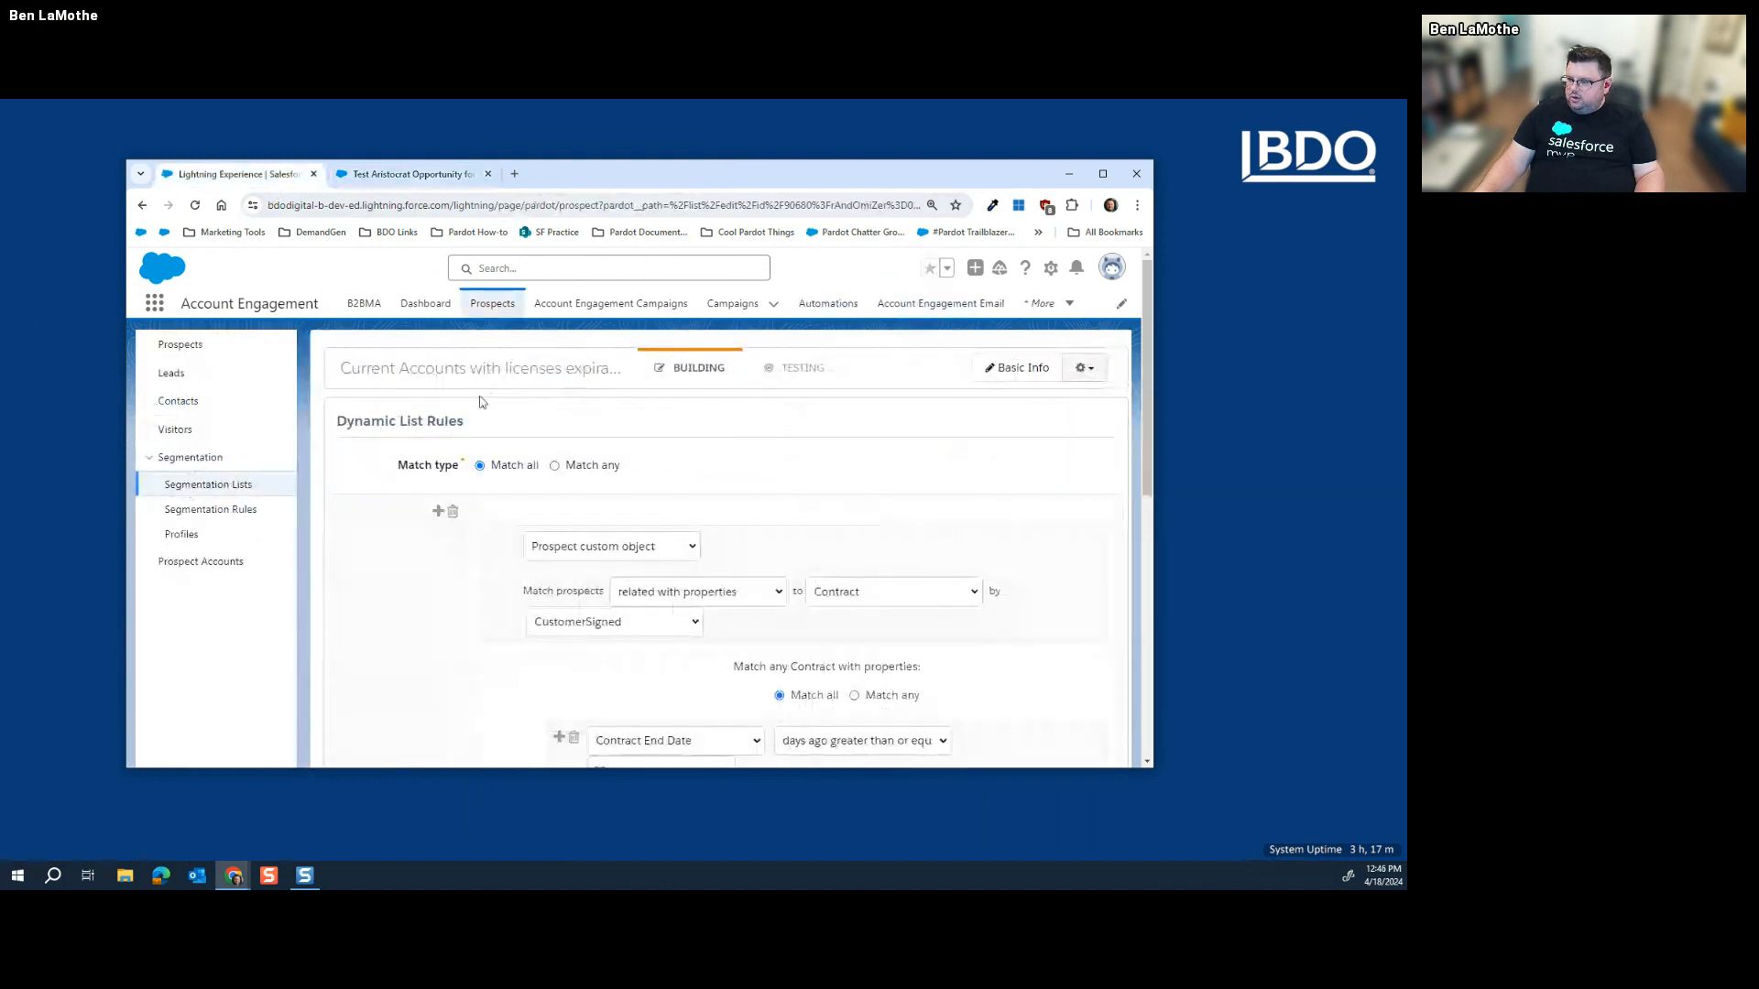
{"action": "scroll", "coordinate": [652, 615], "scroll_direction": "down", "scroll_amount": 2}
{"action": "left_click", "coordinate": [733, 449]}
{"action": "left_click", "coordinate": [837, 445]}
{"action": "left_click", "coordinate": [706, 446]}
{"action": "left_click", "coordinate": [647, 403]}
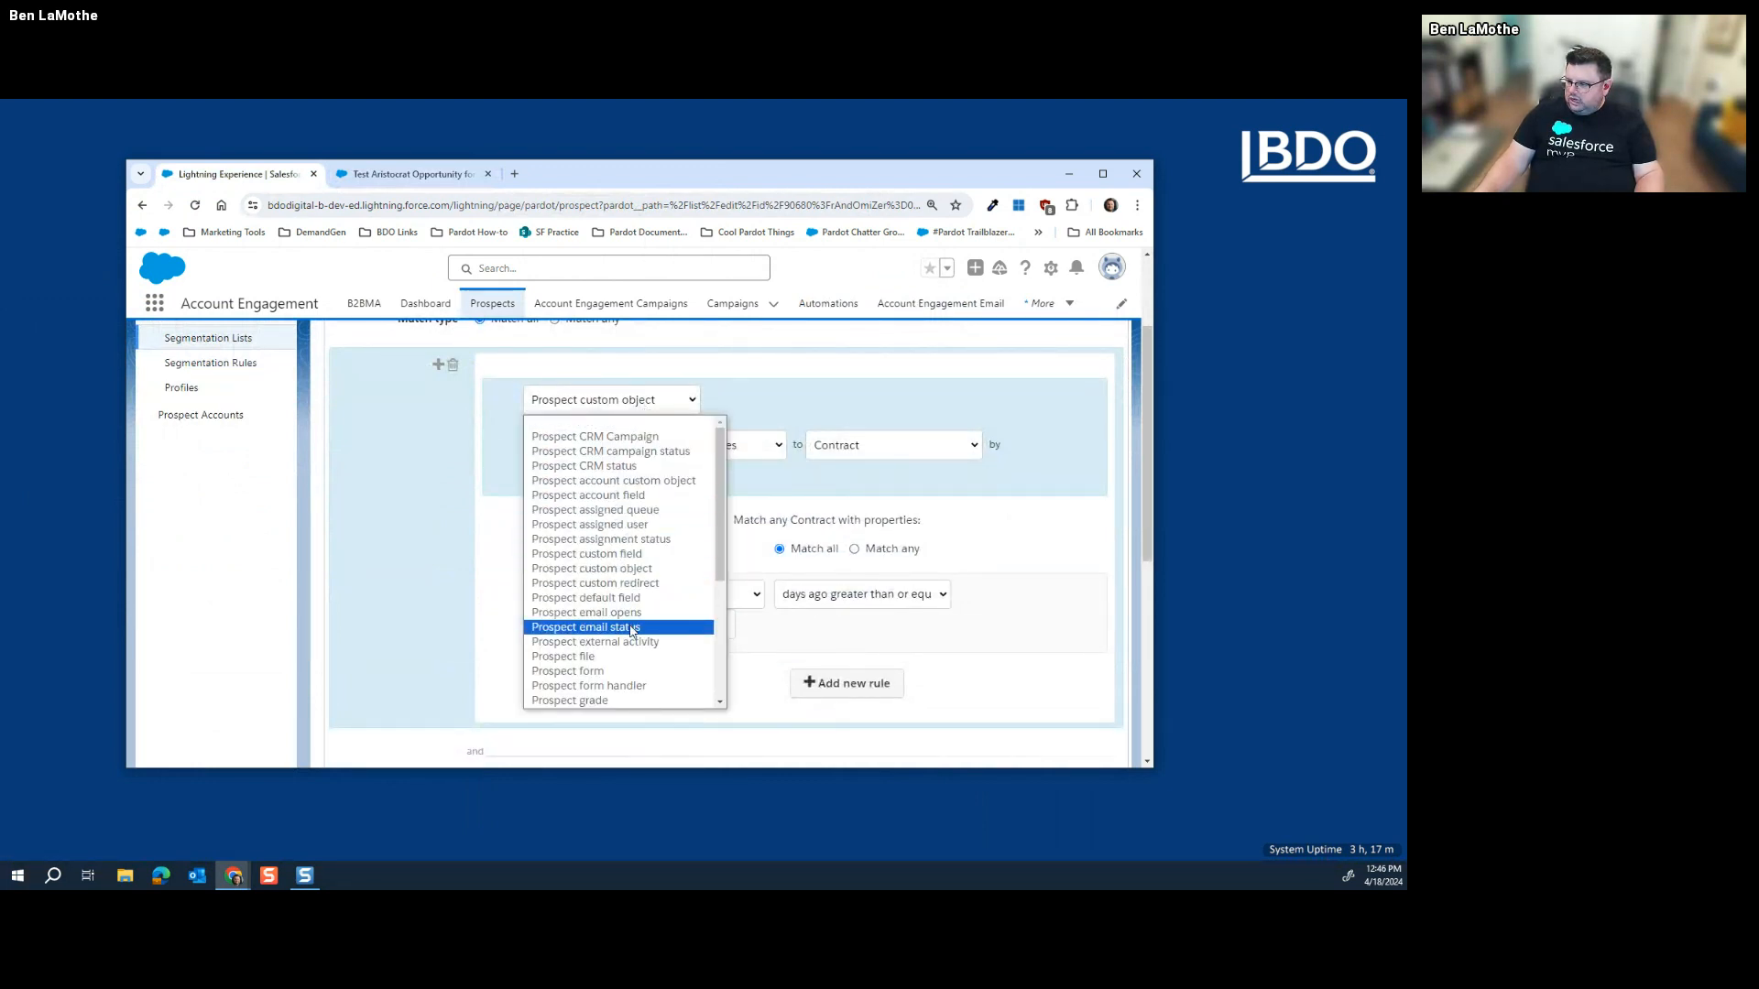
{"action": "scroll", "coordinate": [666, 616], "scroll_direction": "down", "scroll_amount": 5}
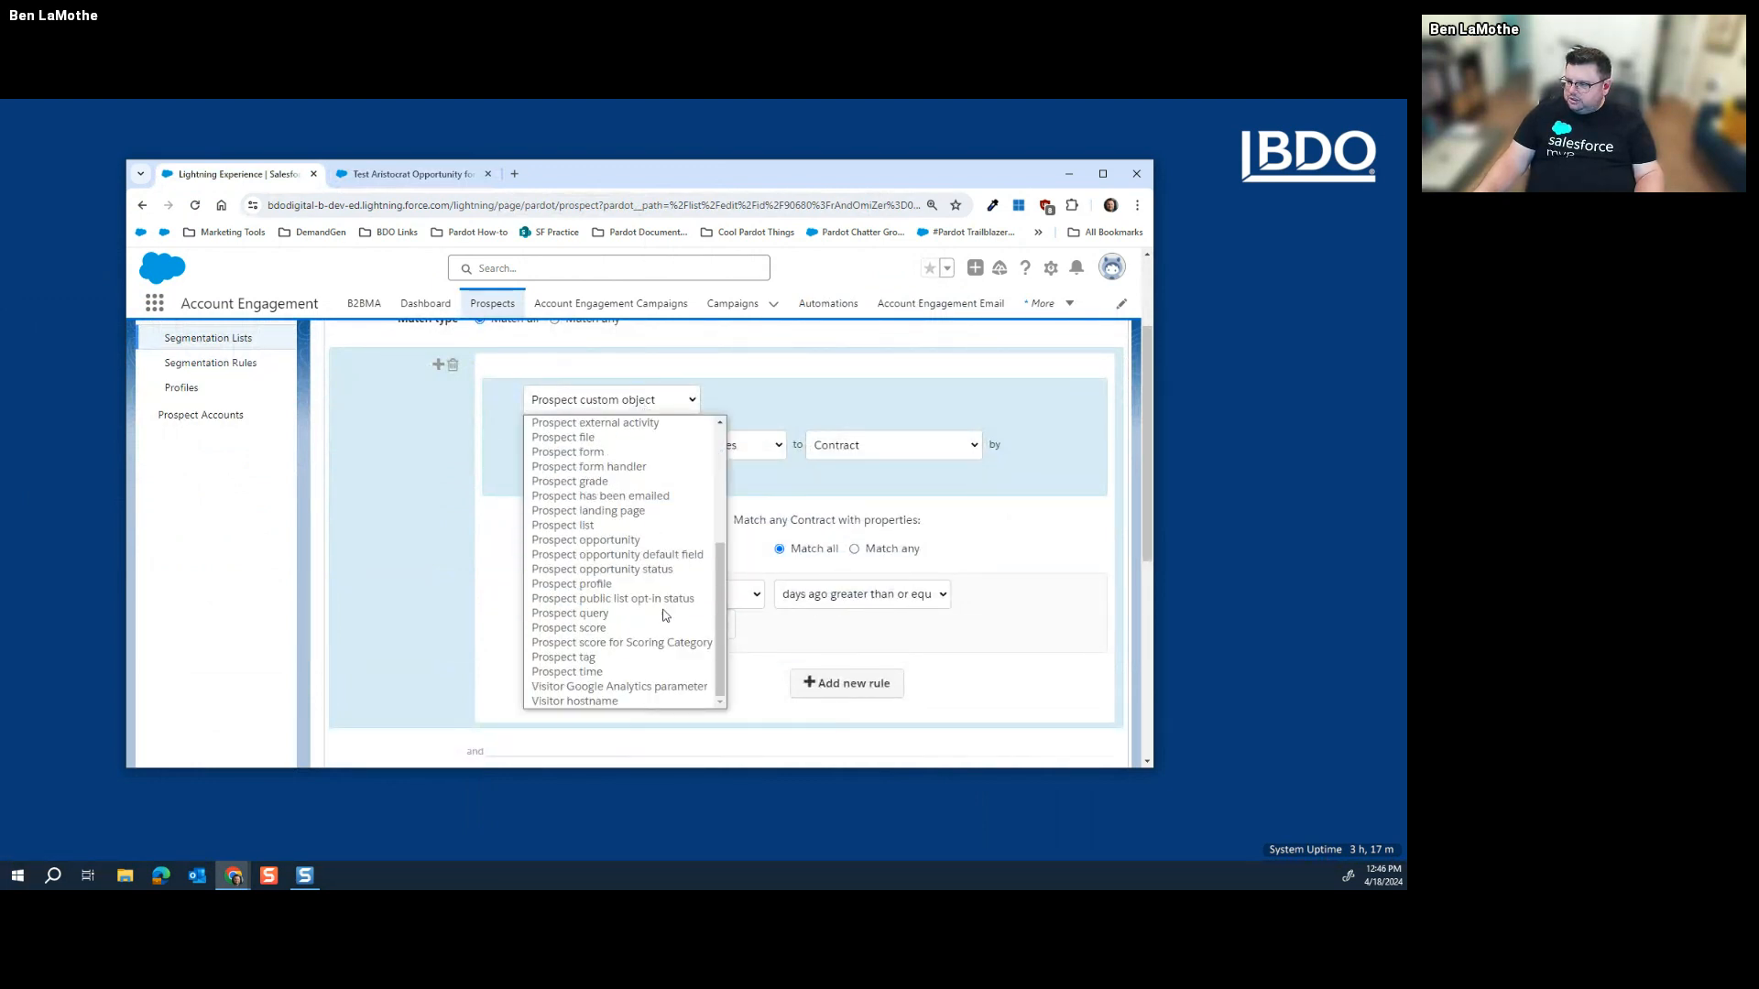
{"action": "left_click", "coordinate": [647, 541]}
{"action": "left_click", "coordinate": [714, 445]}
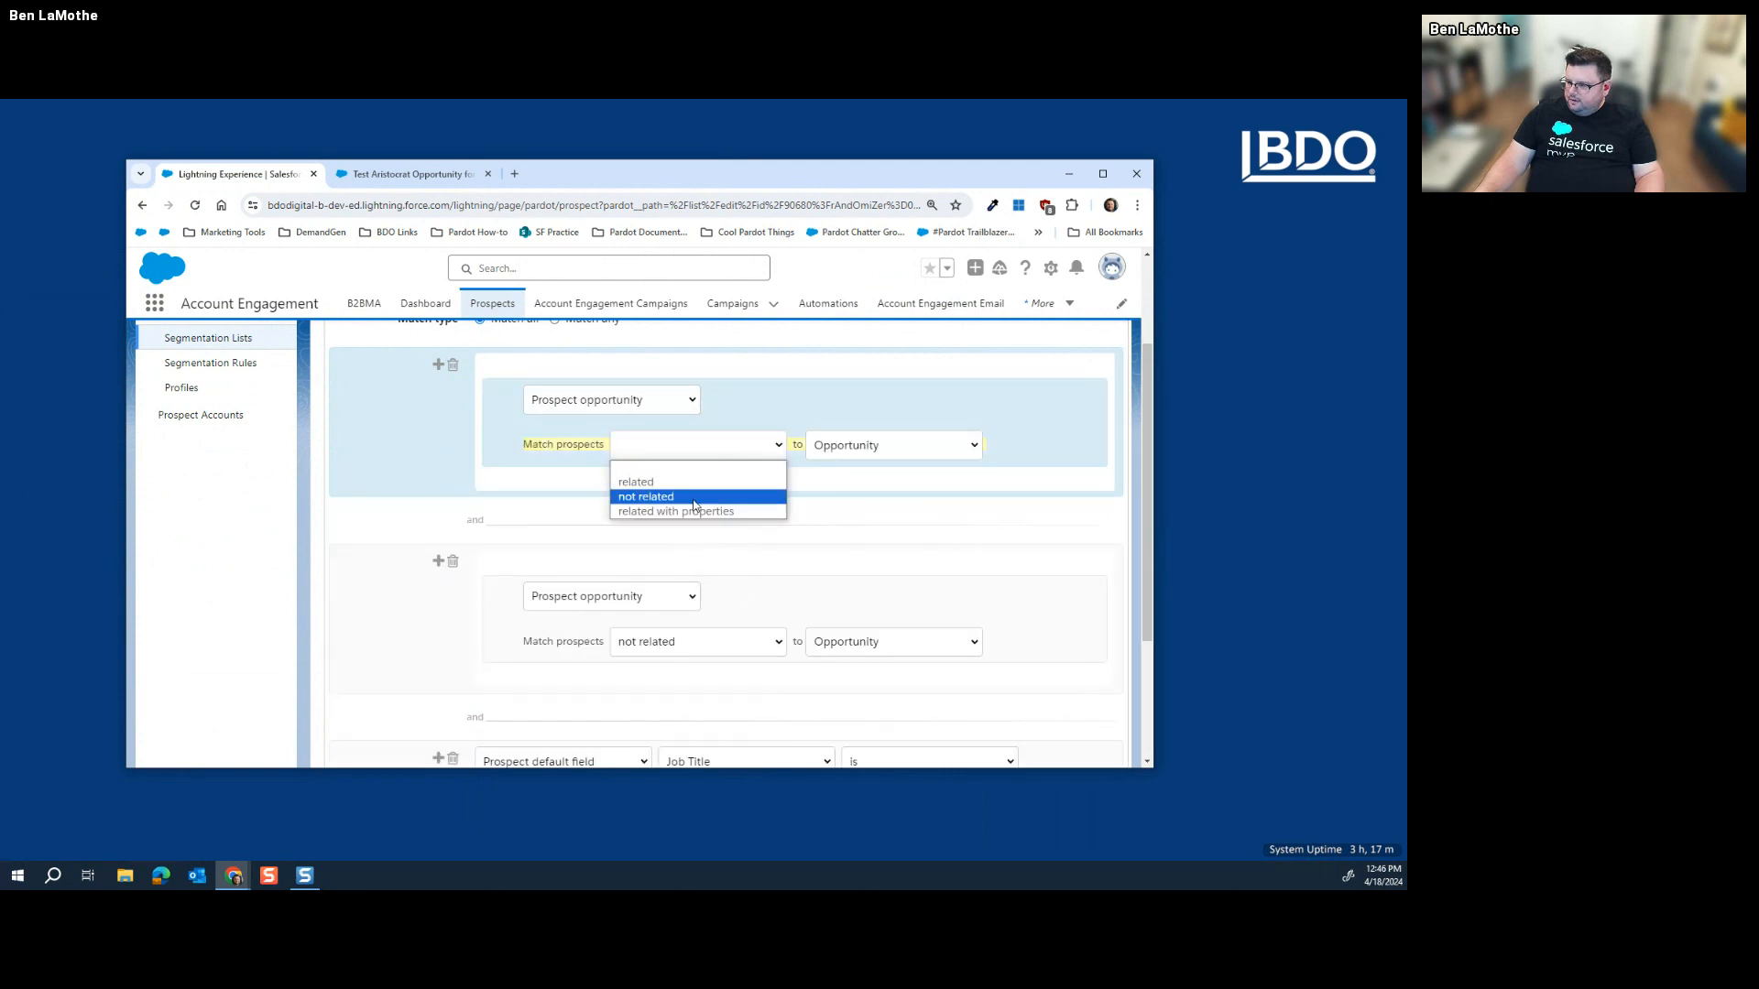
{"action": "left_click", "coordinate": [689, 511]}
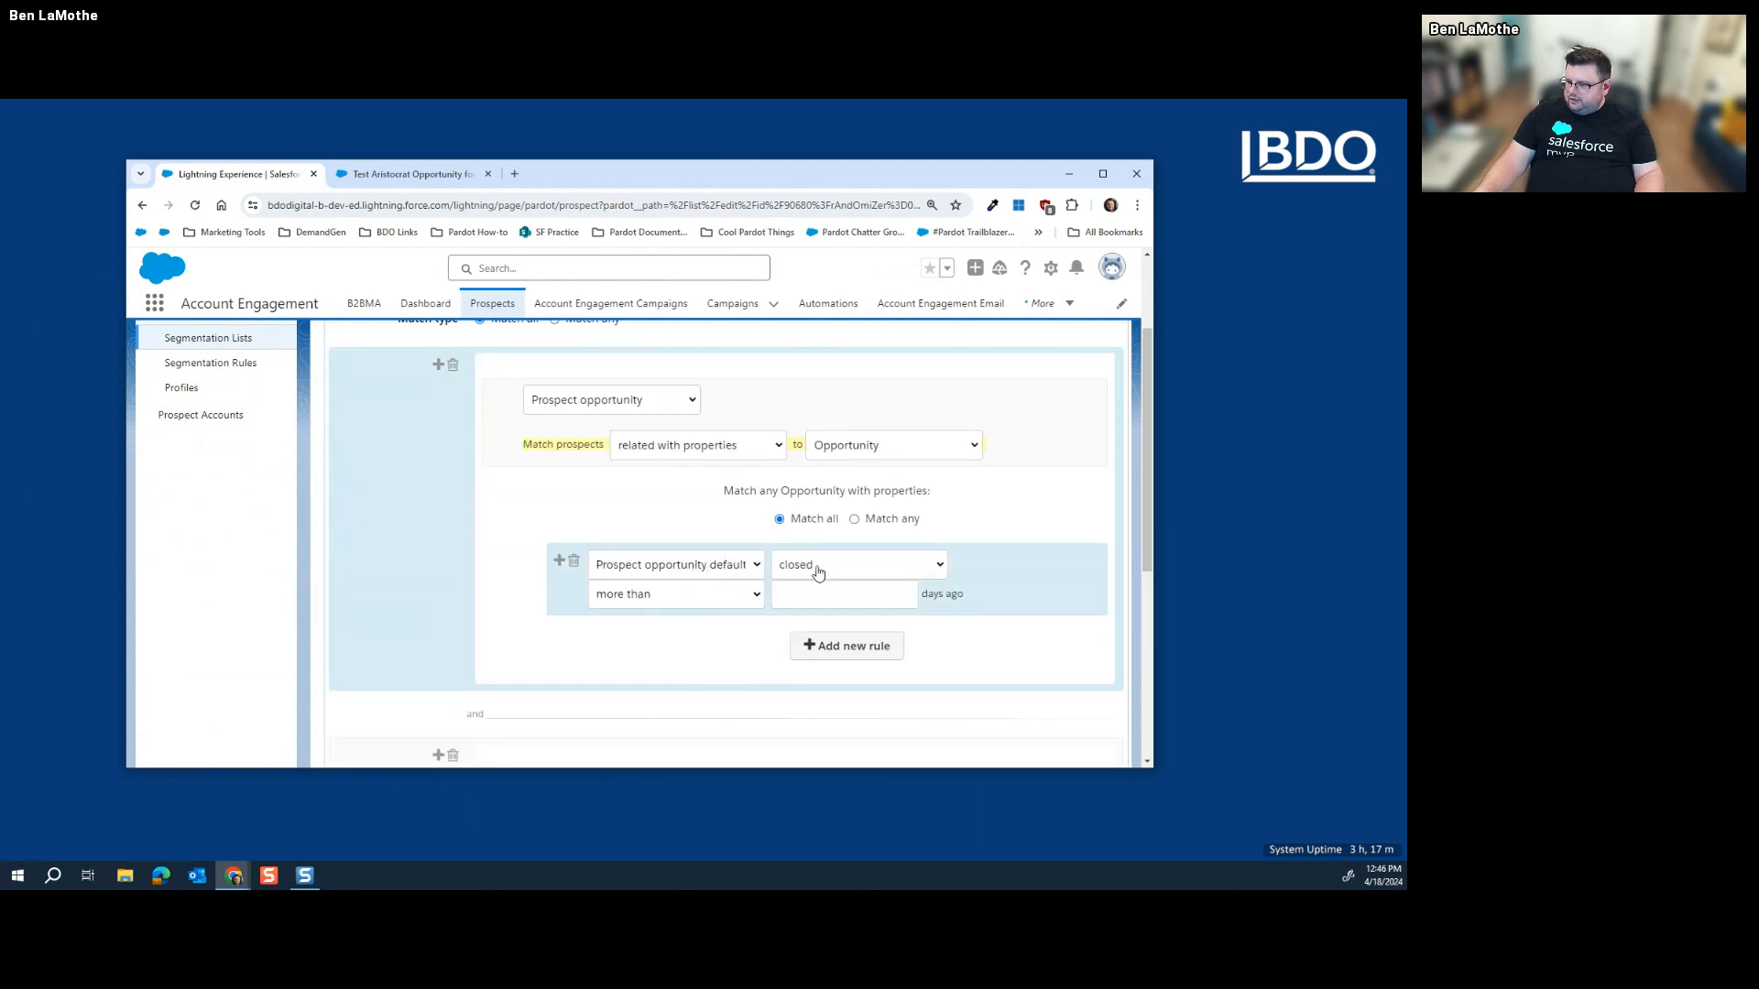
Step: Set the opportunity property rule to the default field stage with the "is" condition
{"action": "left_click", "coordinate": [817, 567]}
{"action": "left_click", "coordinate": [734, 568]}
{"action": "left_click", "coordinate": [734, 568]}
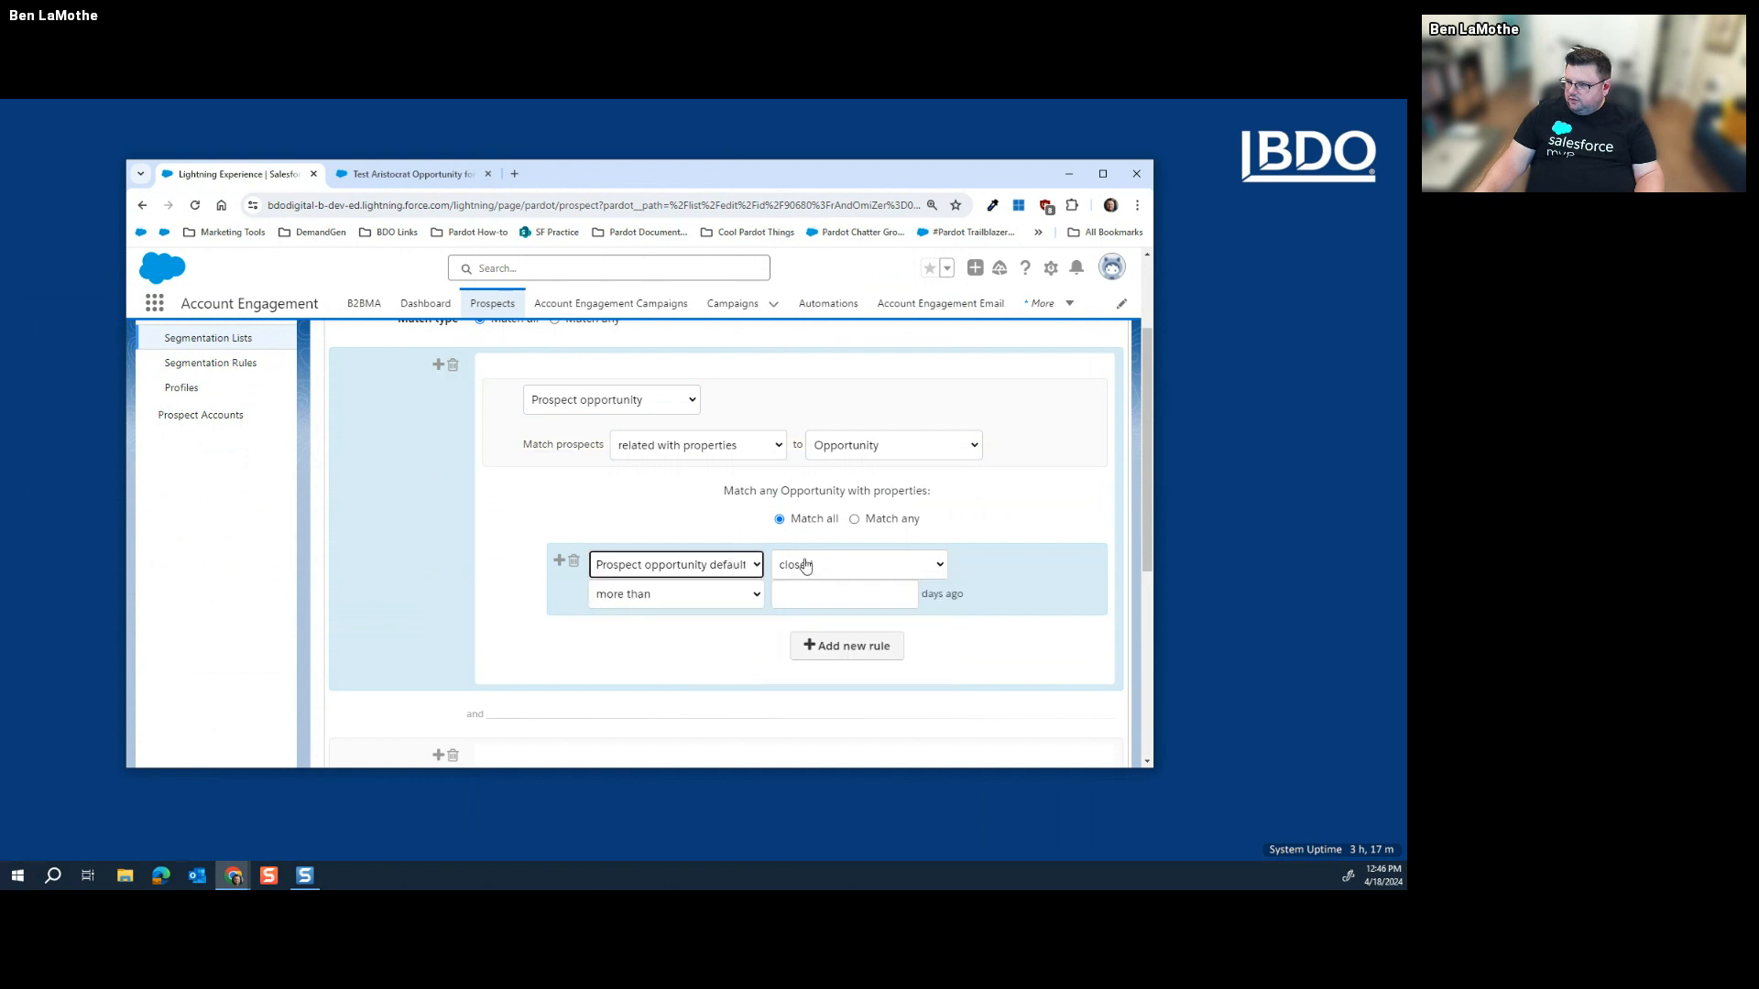
{"action": "left_click", "coordinate": [810, 566]}
{"action": "left_click", "coordinate": [806, 645]}
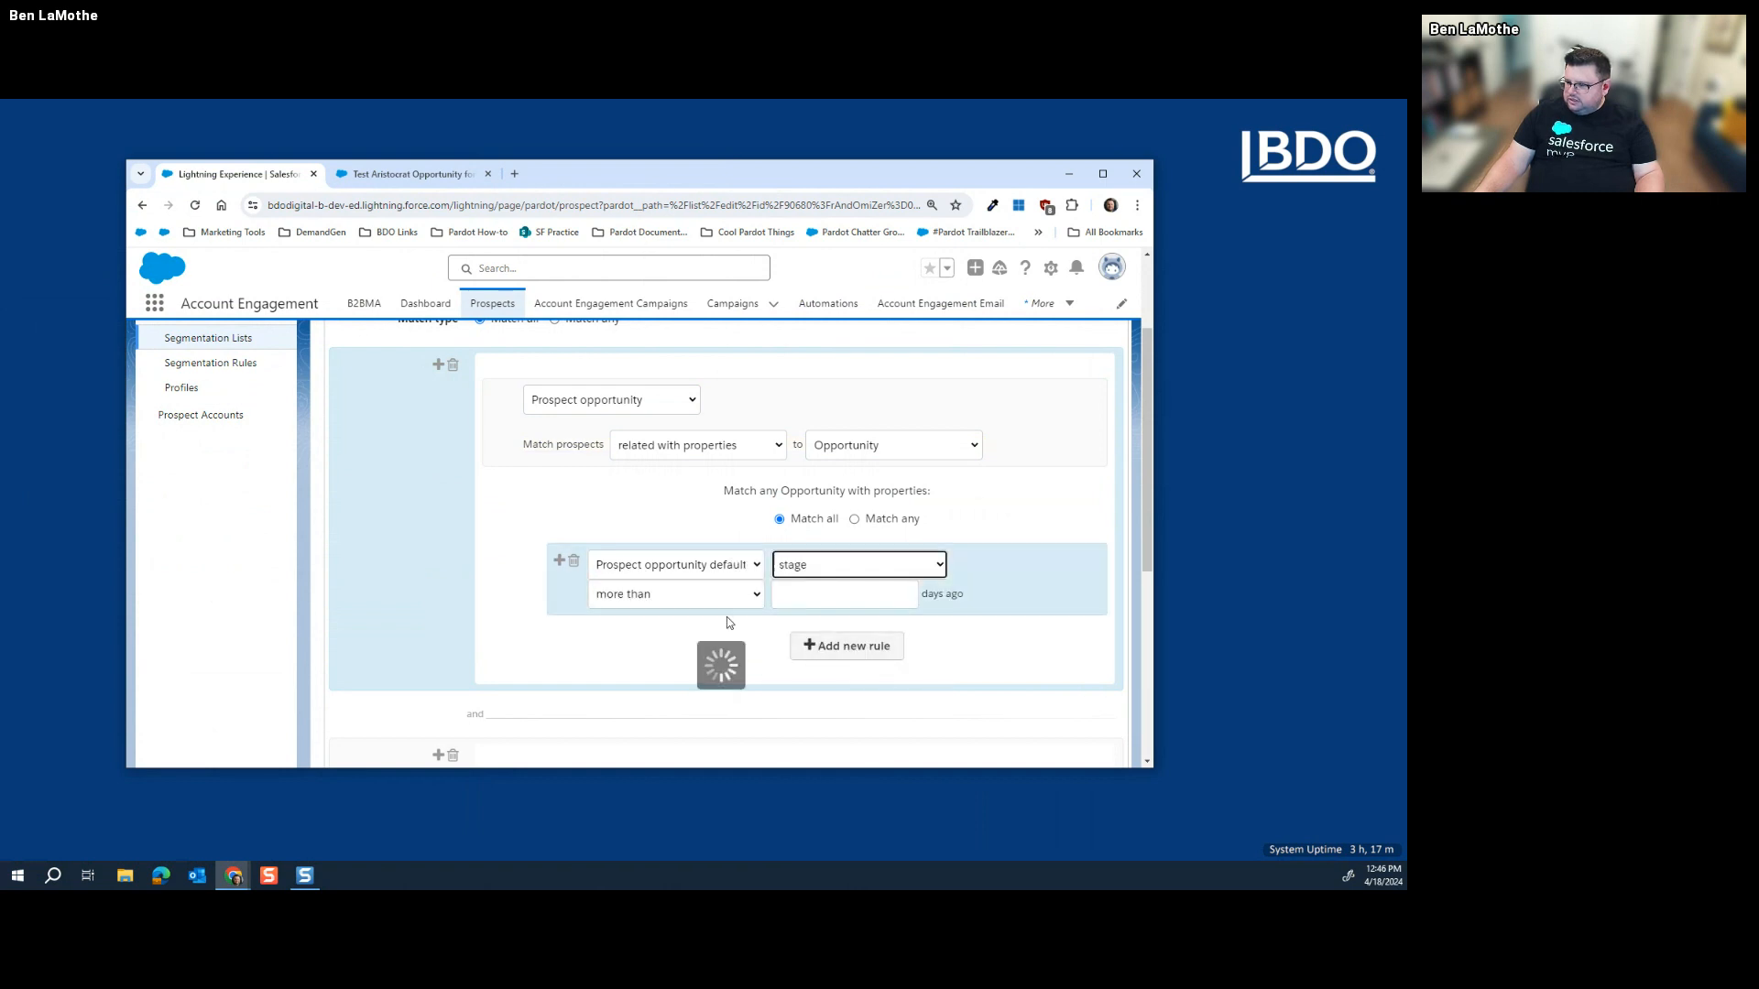
{"action": "left_click", "coordinate": [719, 597]}
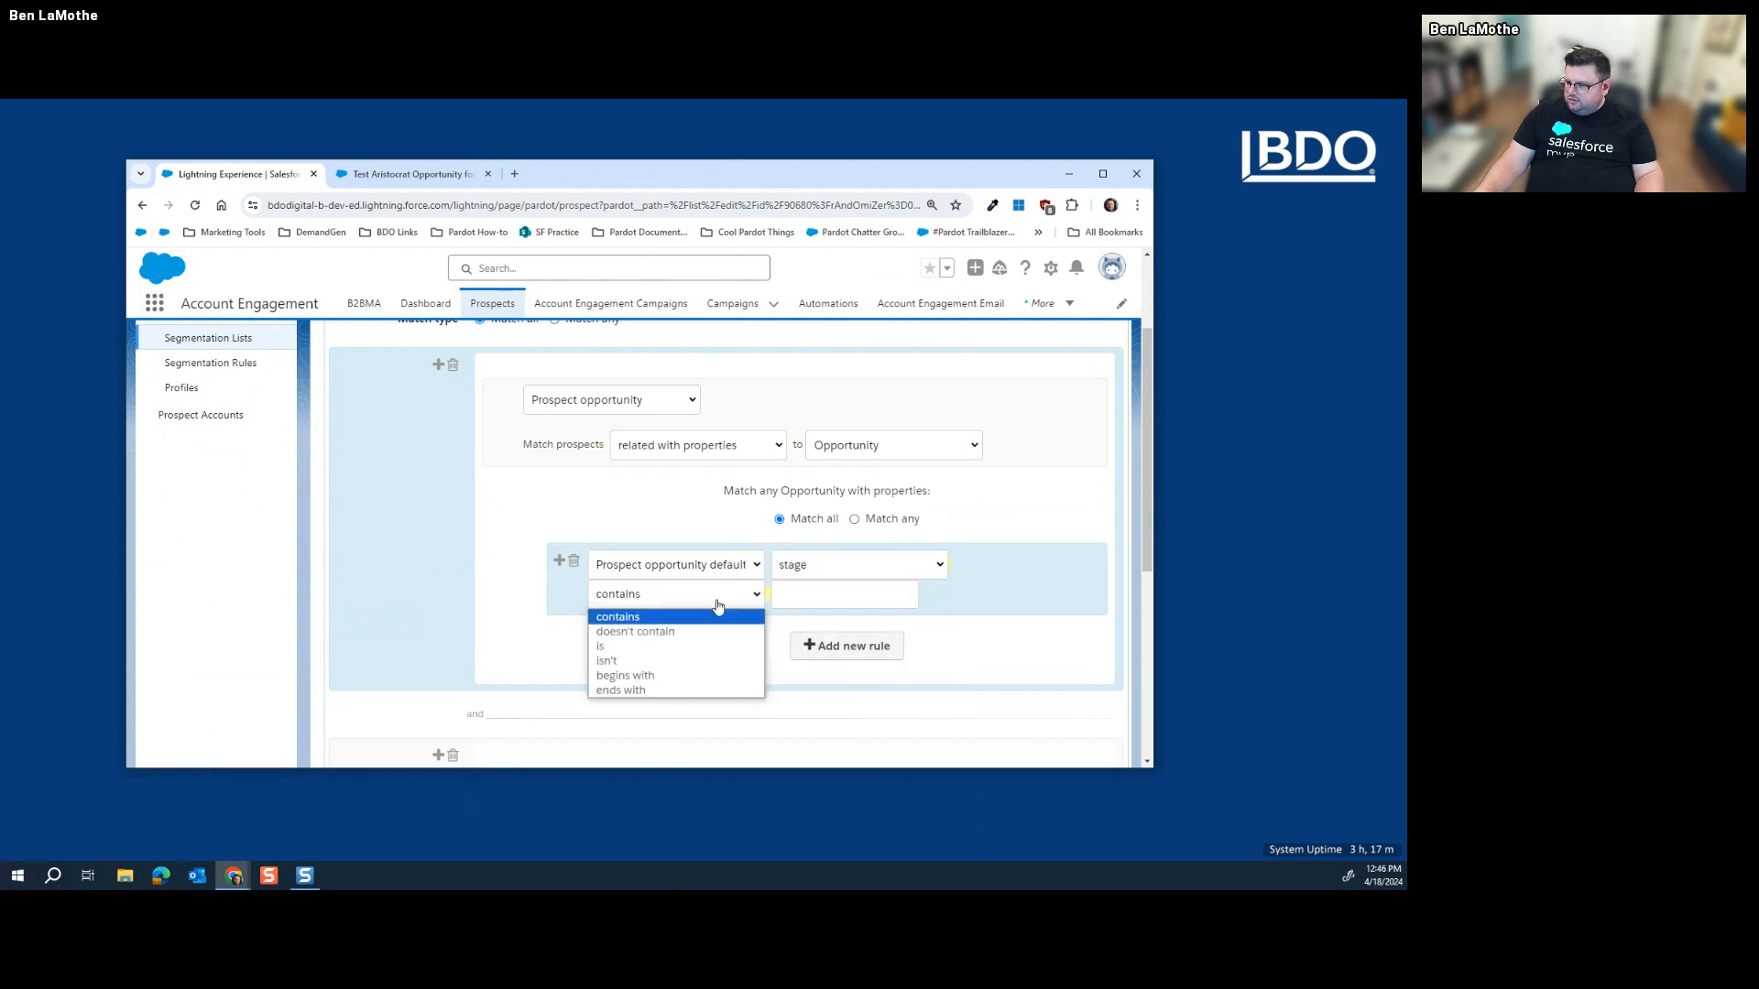
{"action": "left_click", "coordinate": [681, 647]}
Step: Enter Proposal/Price Quote as the stage value of the opportunity rule and correct its spelling
{"action": "left_click", "coordinate": [802, 596]}
{"action": "type", "text": "Po"}
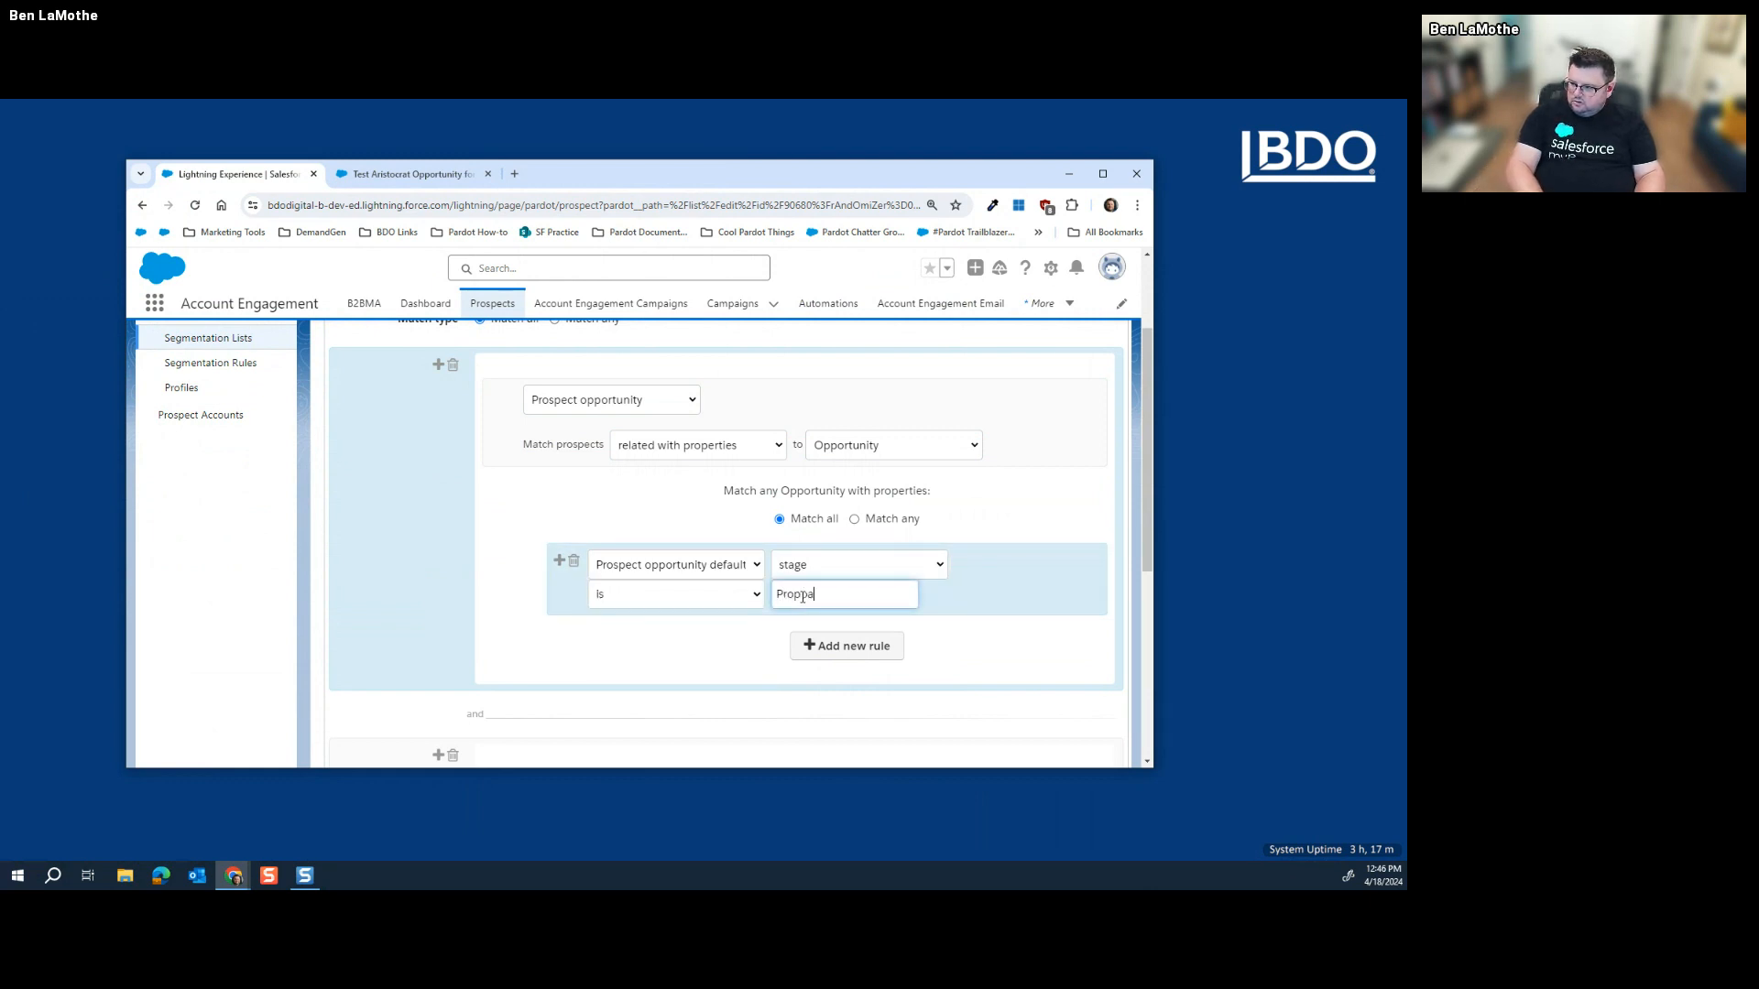
{"action": "type", "text": "opoal/Price Quote"}
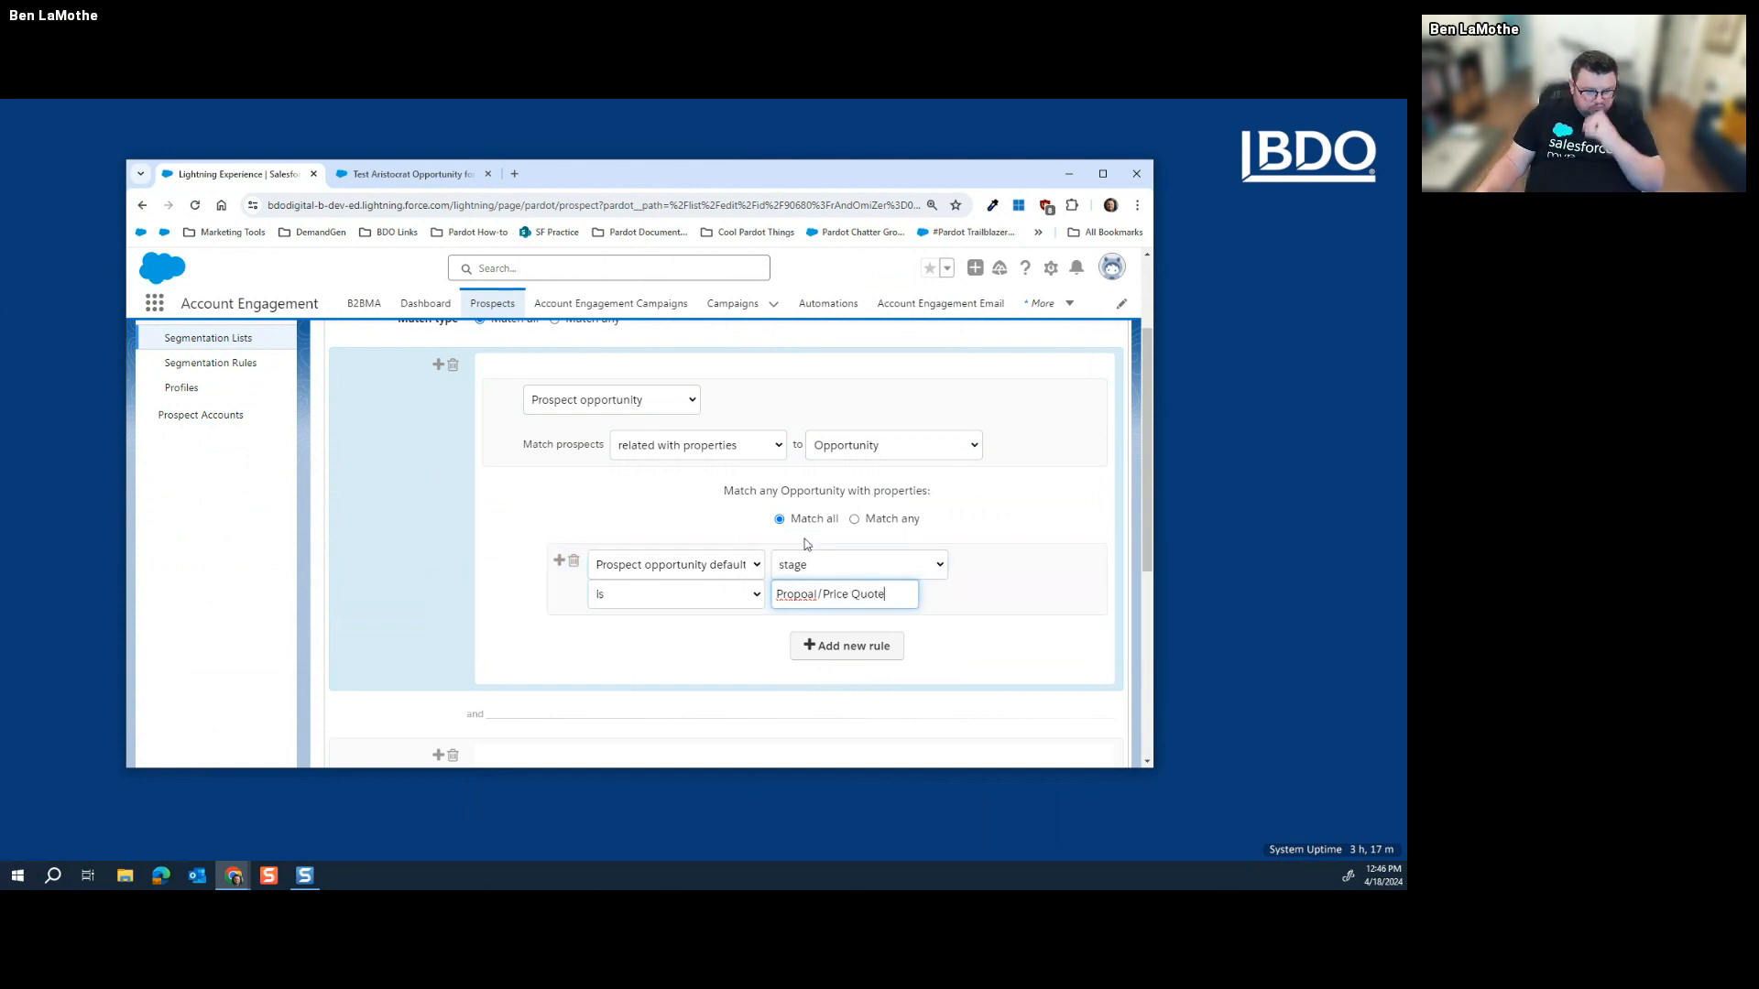
{"action": "right_click", "coordinate": [796, 596]}
{"action": "left_click", "coordinate": [874, 290]}
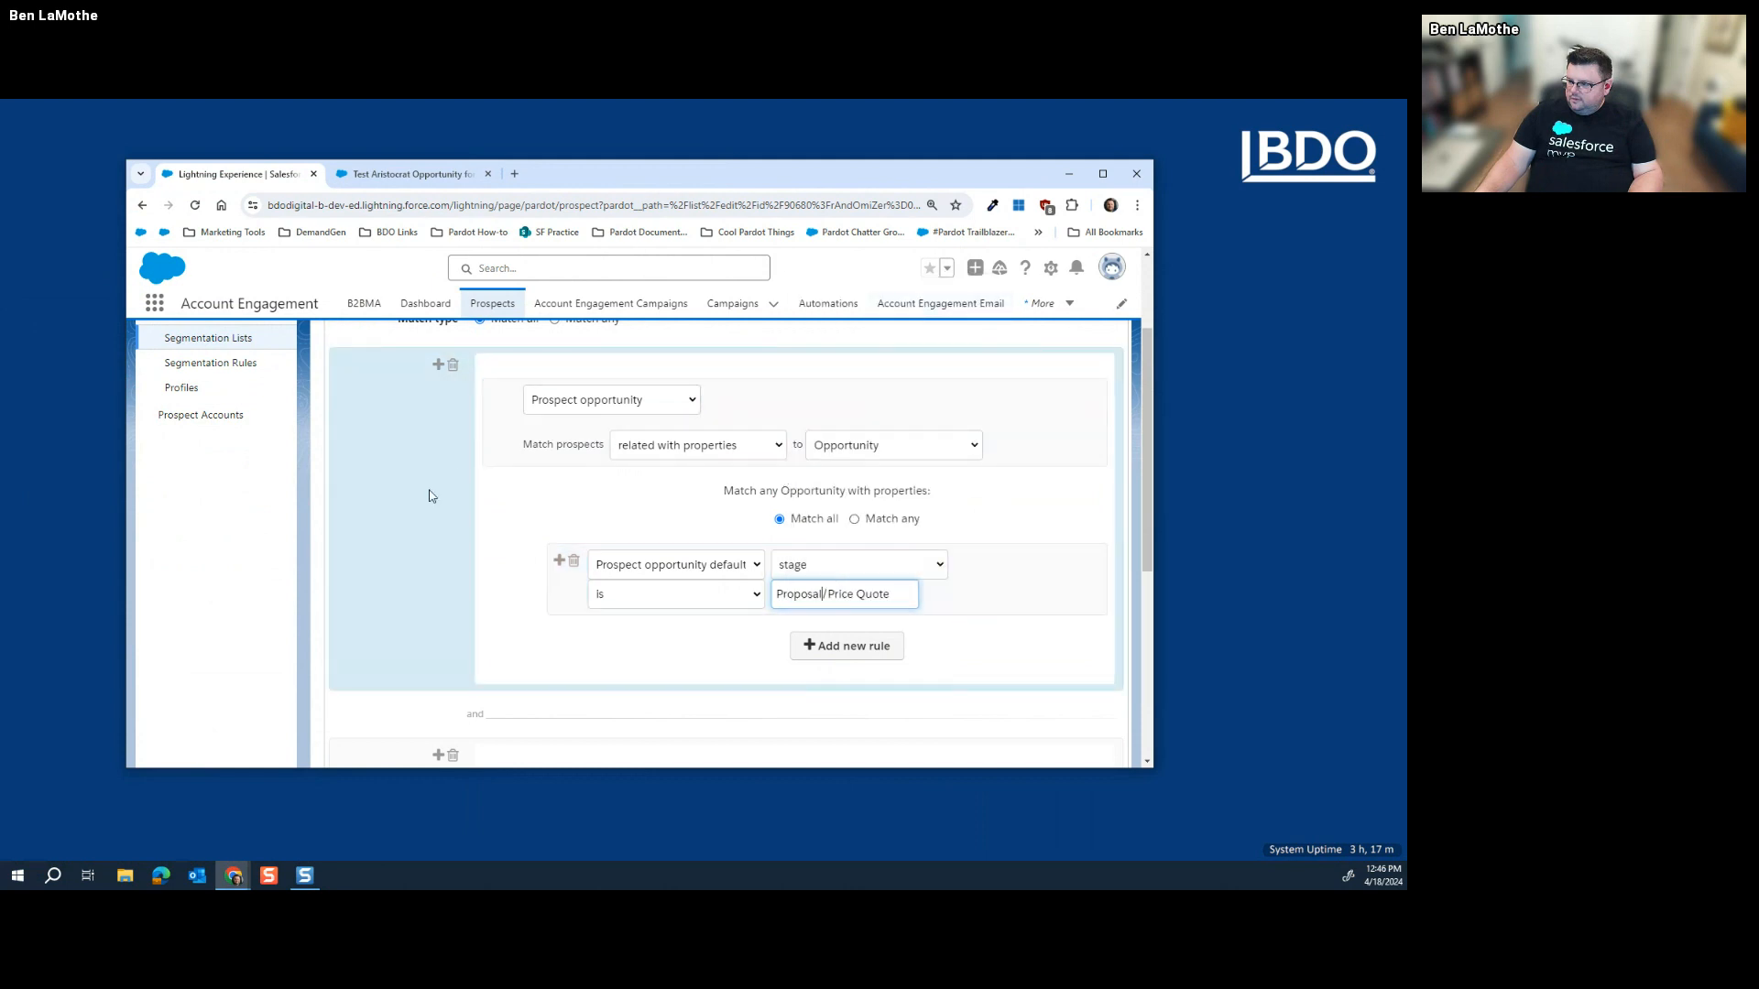
Step: Delete the Prospect opportunity rule that matches prospects not related to Opportunity
{"action": "scroll", "coordinate": [581, 688], "scroll_direction": "down", "scroll_amount": 1}
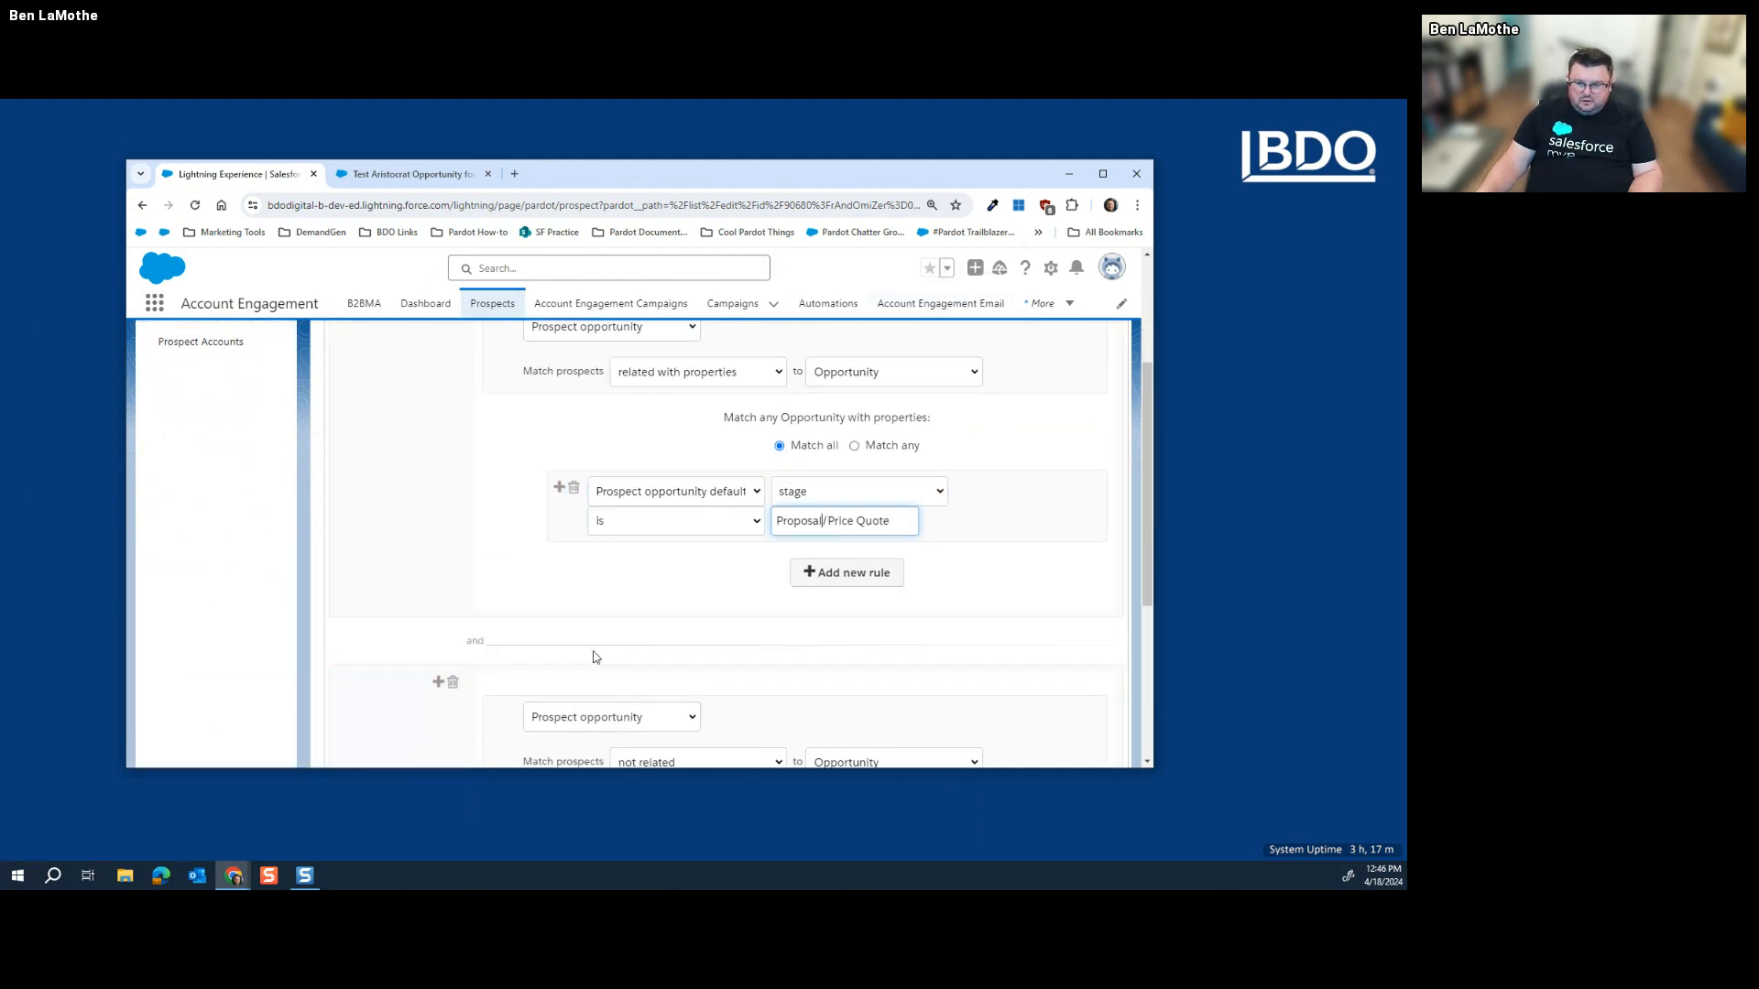
{"action": "scroll", "coordinate": [596, 657], "scroll_direction": "down", "scroll_amount": 2}
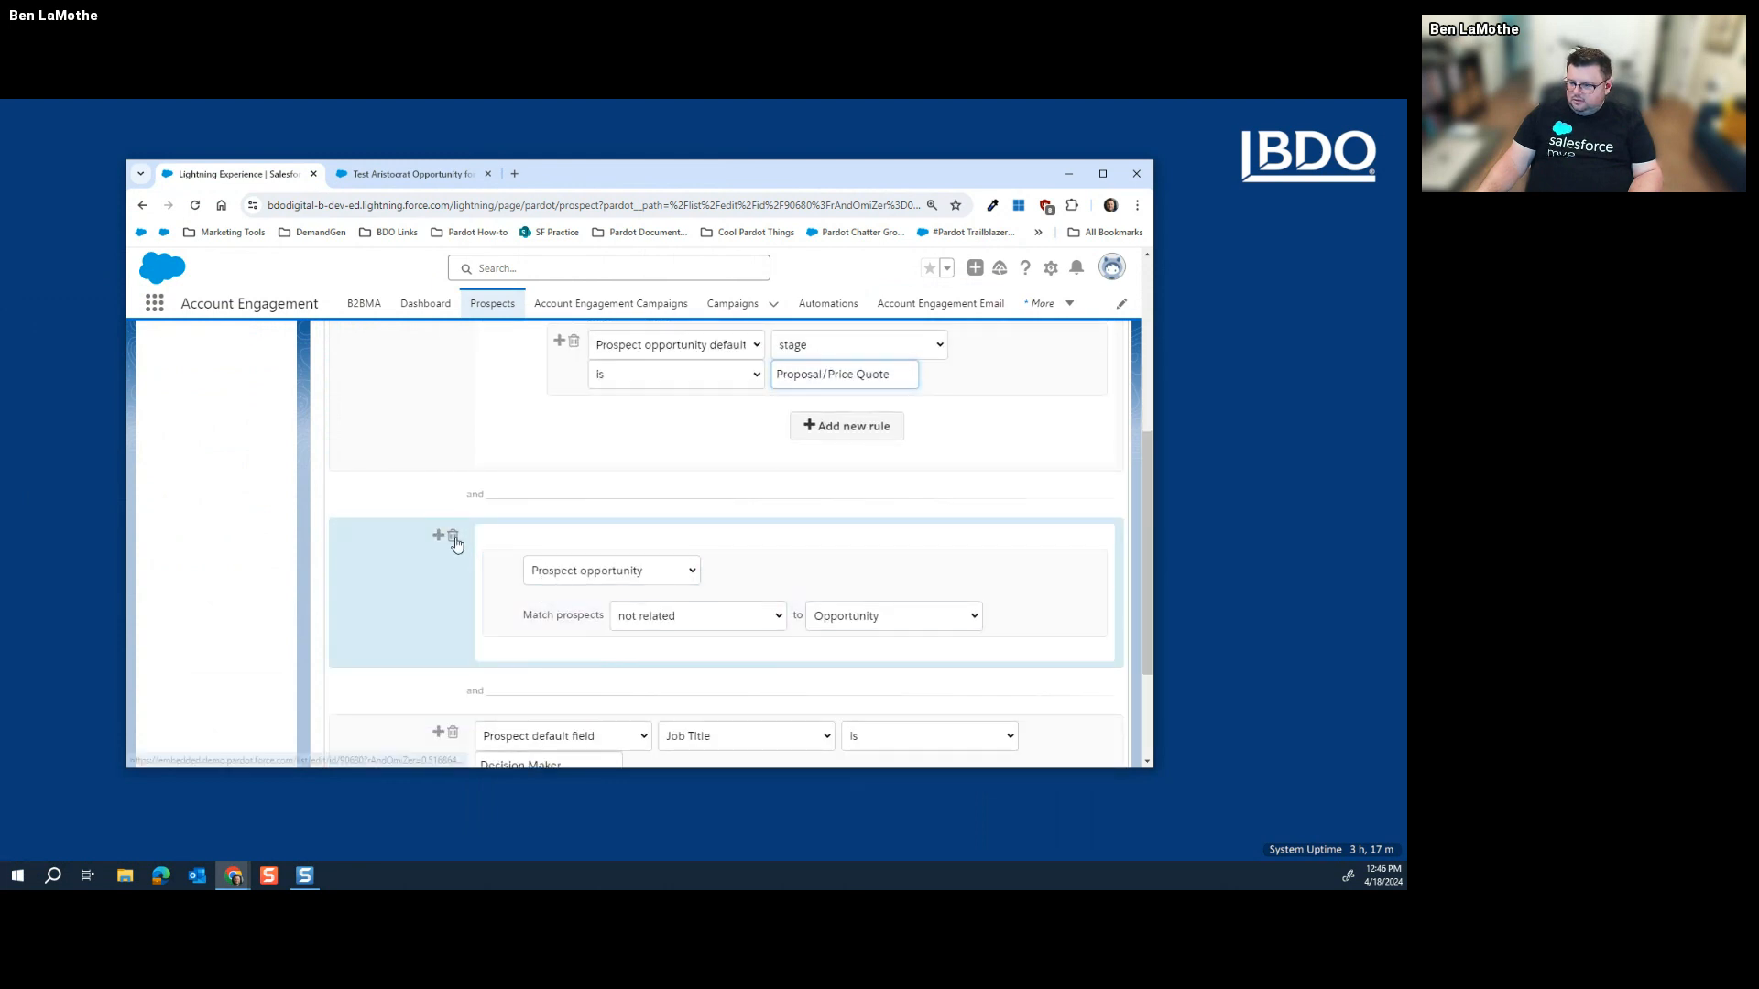
{"action": "left_click", "coordinate": [453, 539]}
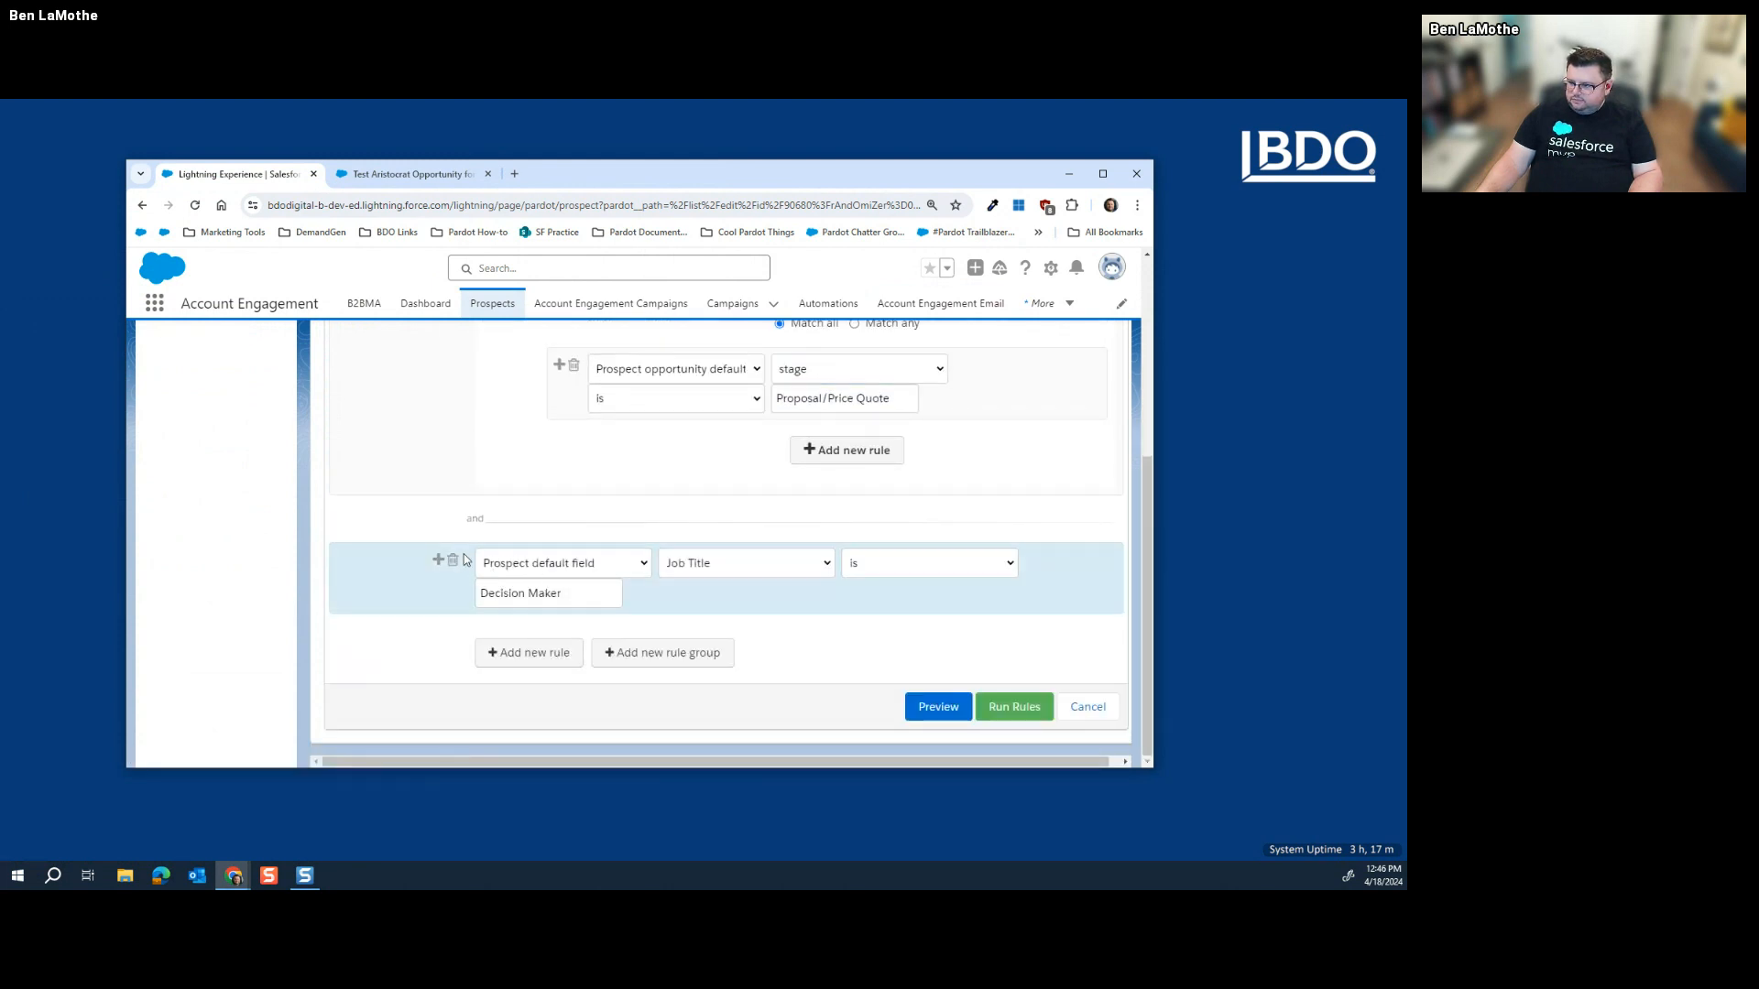
Step: Change the Job Title rule to Prospect account field, where Account Type is Current Customer
{"action": "left_click", "coordinate": [510, 566]}
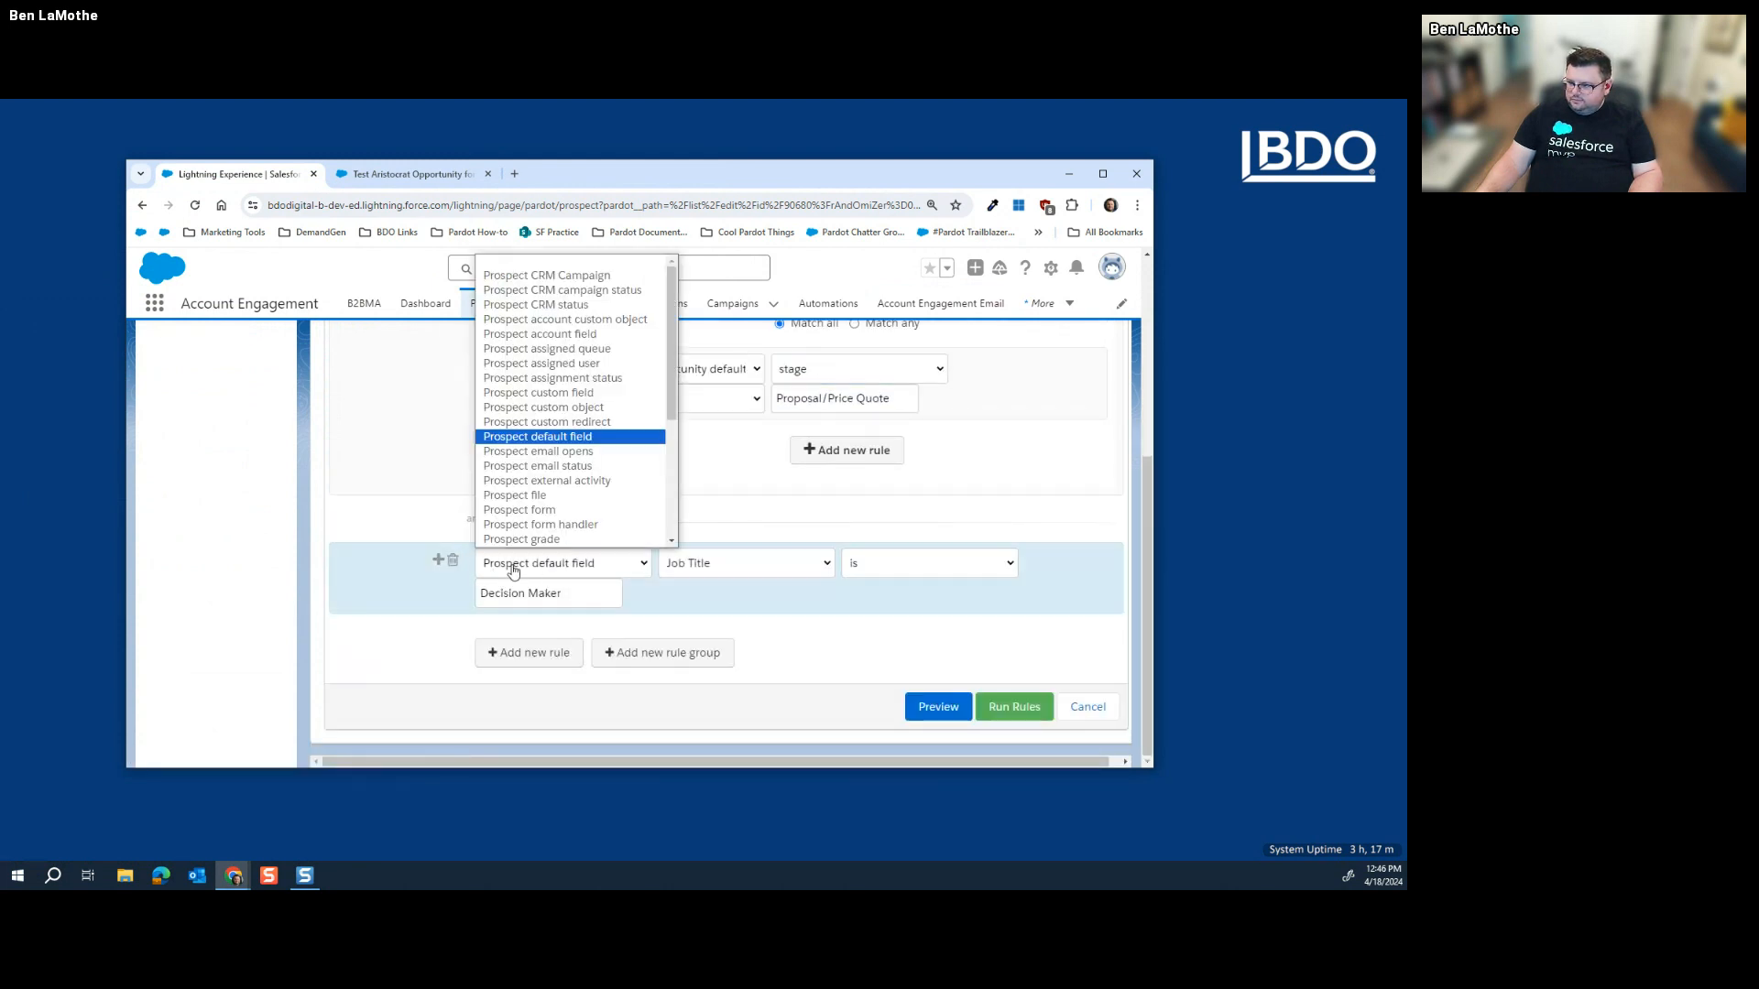
{"action": "left_click", "coordinate": [591, 334]}
{"action": "left_click", "coordinate": [746, 586]}
{"action": "scroll", "coordinate": [740, 489], "scroll_direction": "down", "scroll_amount": 3}
{"action": "left_click", "coordinate": [739, 537]}
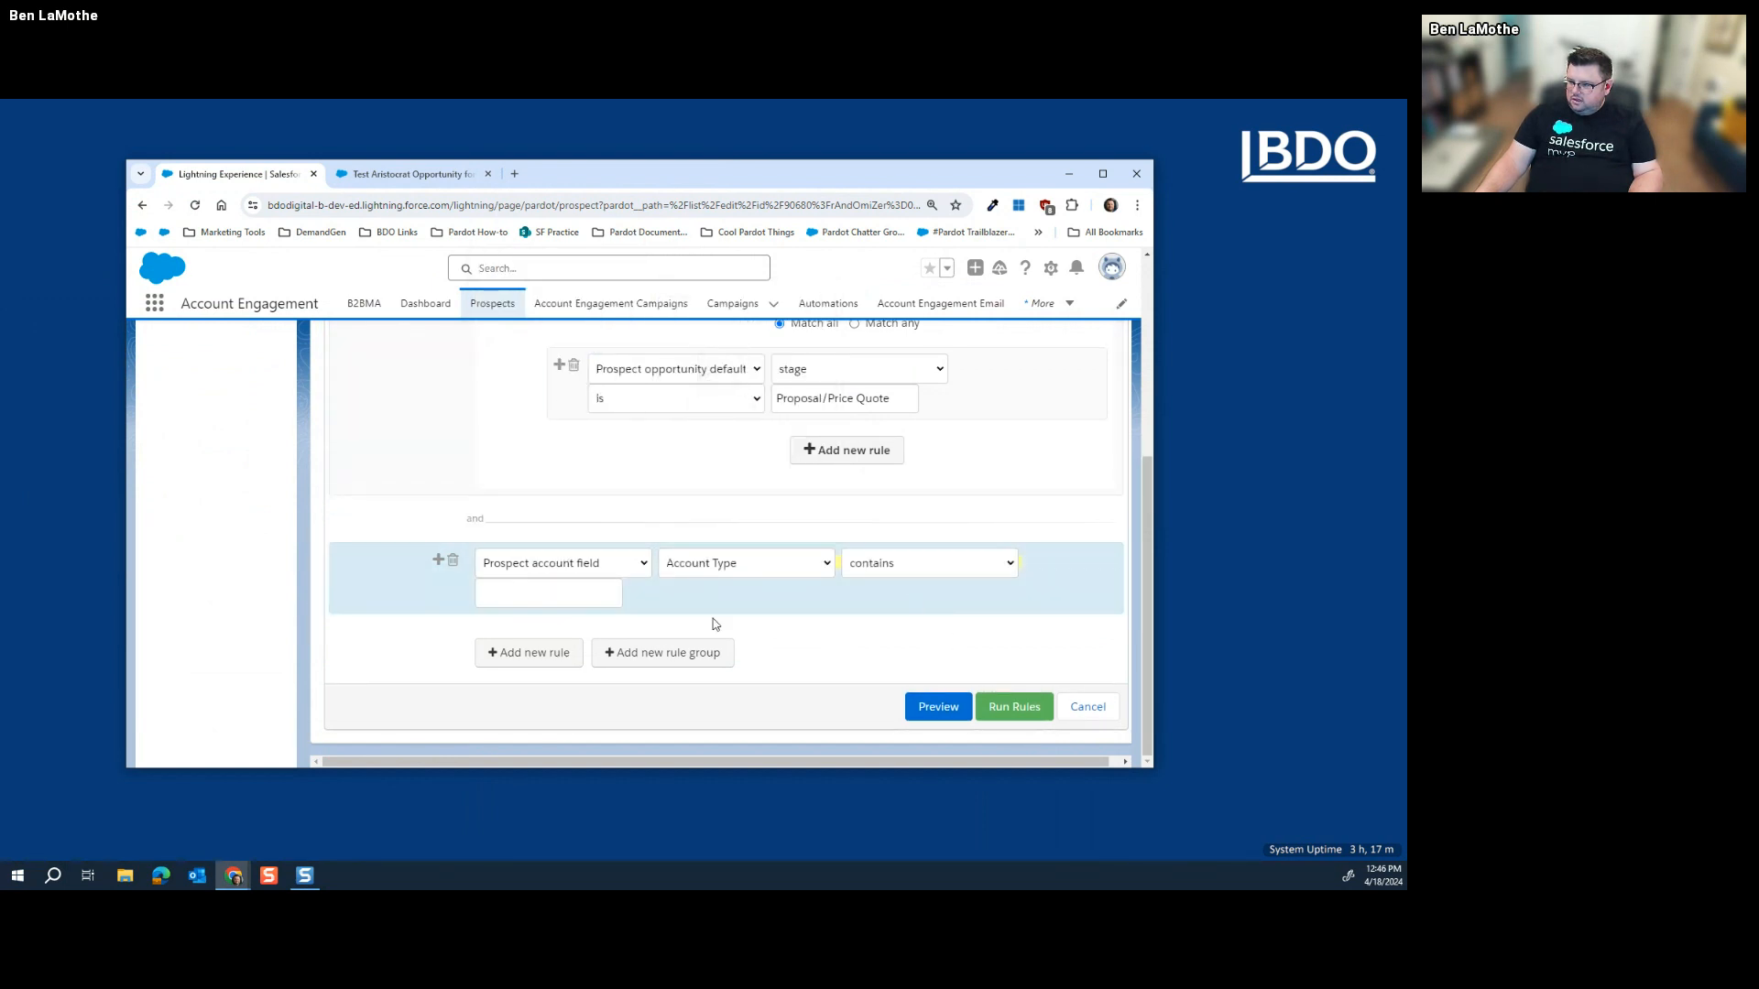
{"action": "left_click", "coordinate": [907, 563]}
{"action": "left_click", "coordinate": [870, 613]}
{"action": "left_click", "coordinate": [518, 593]}
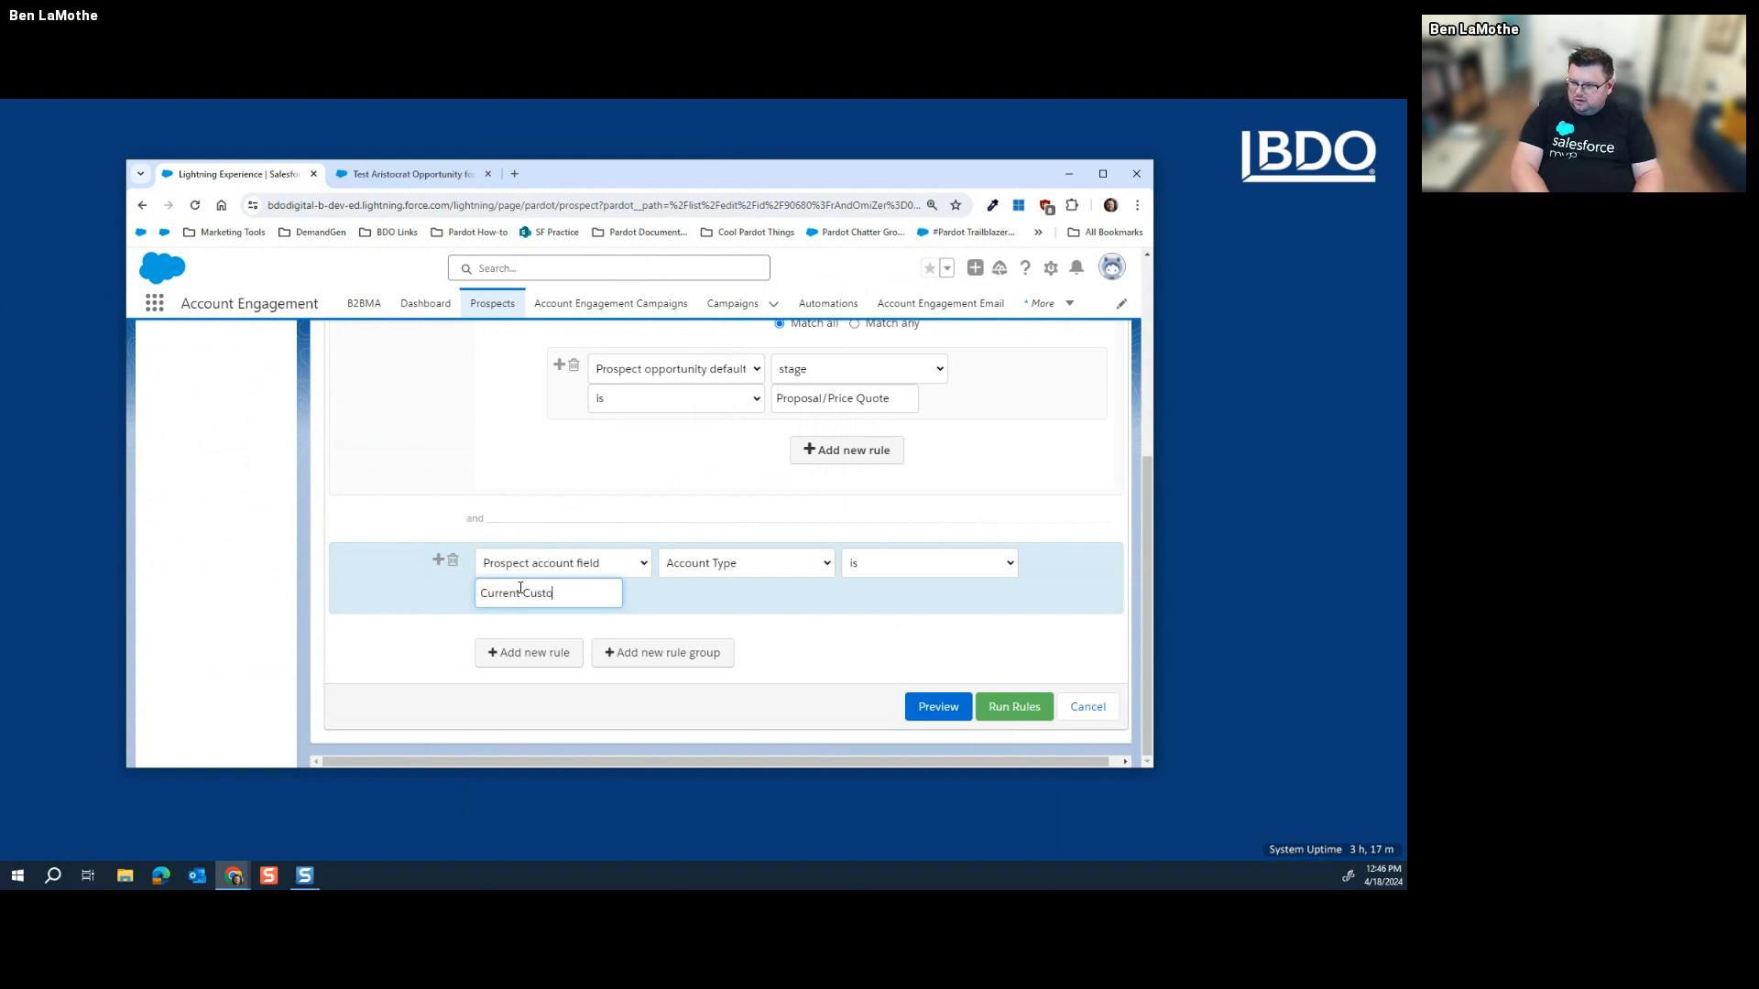
{"action": "scroll", "coordinate": [578, 581], "scroll_direction": "up", "scroll_amount": 4}
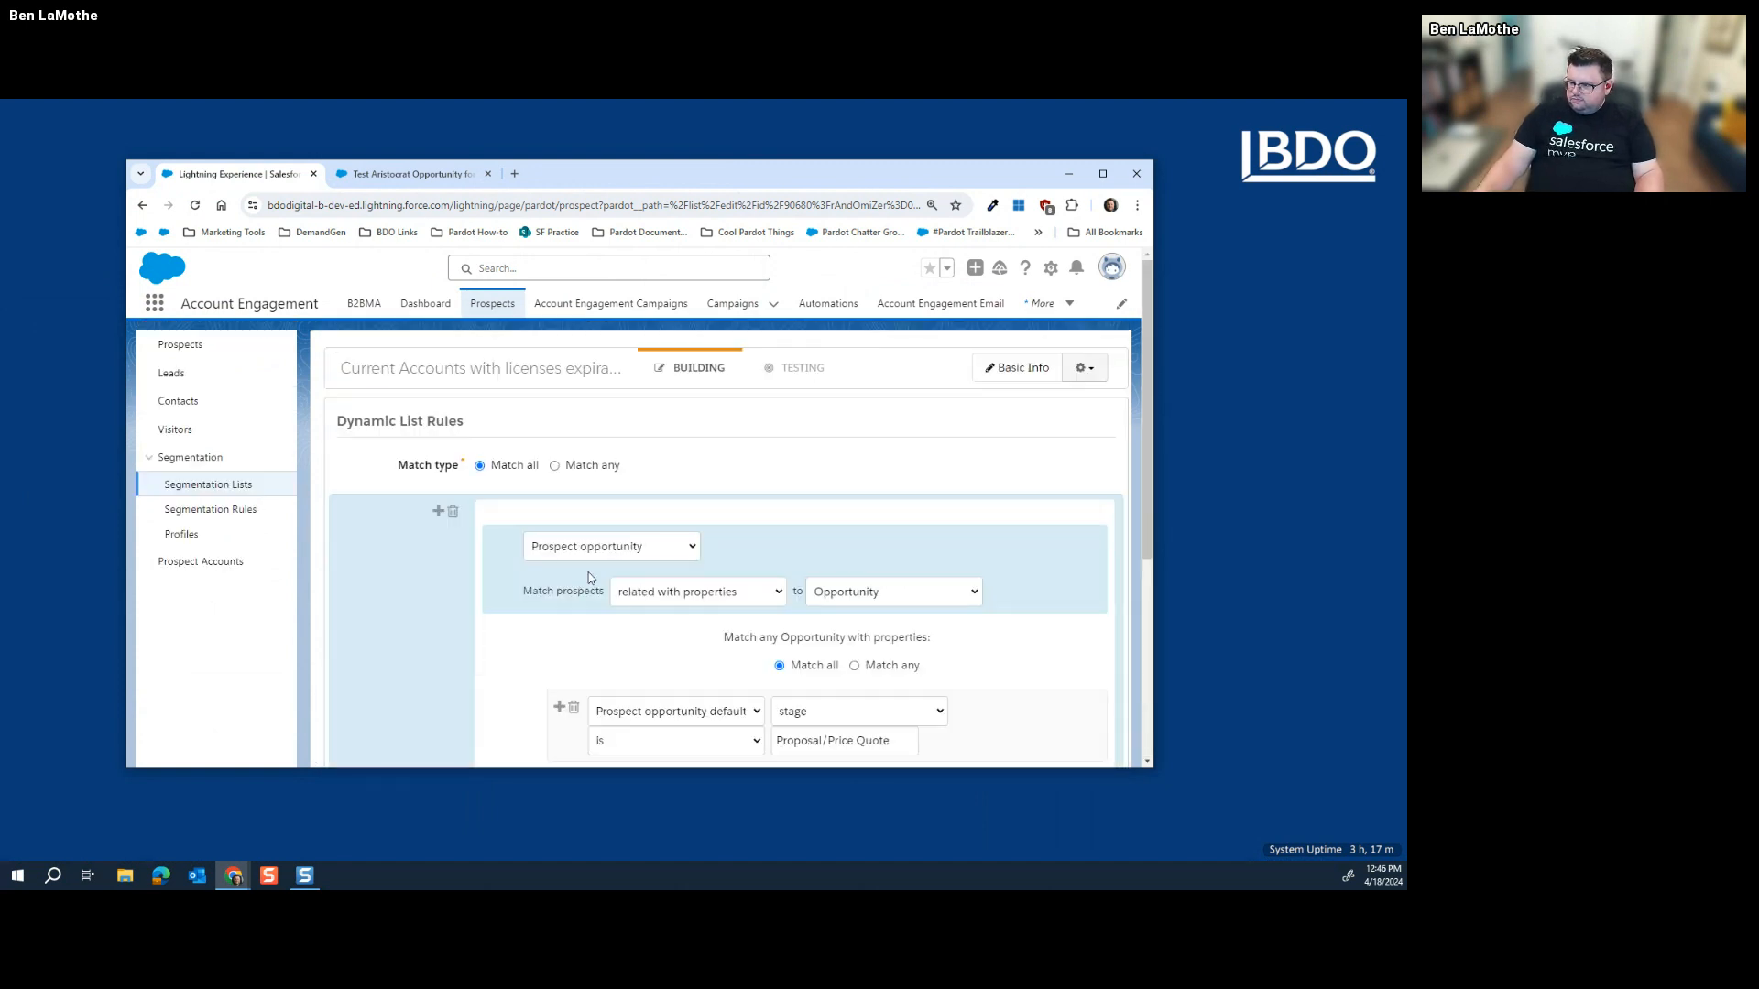
{"action": "scroll", "coordinate": [718, 583], "scroll_direction": "down", "scroll_amount": 4}
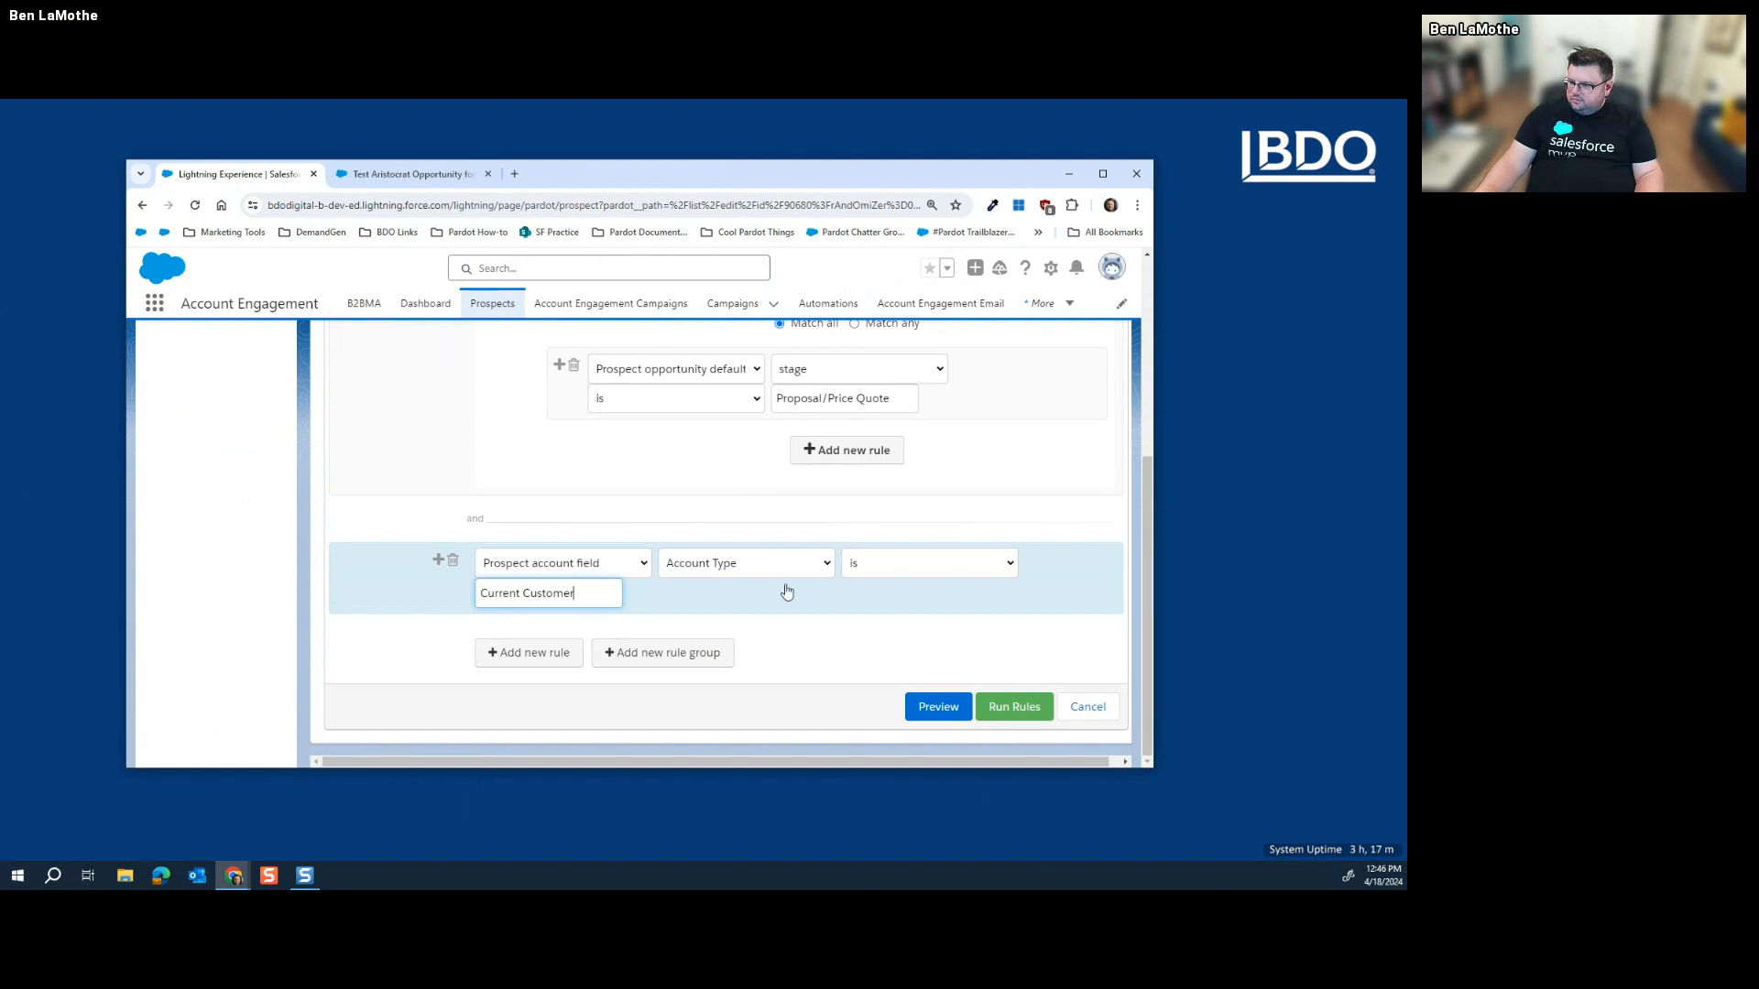
Step: Add a Prospect time rule matching last activity days ago greater than 40
{"action": "left_click", "coordinate": [513, 654]}
{"action": "left_click", "coordinate": [623, 681]}
{"action": "scroll", "coordinate": [568, 568], "scroll_direction": "down", "scroll_amount": 5}
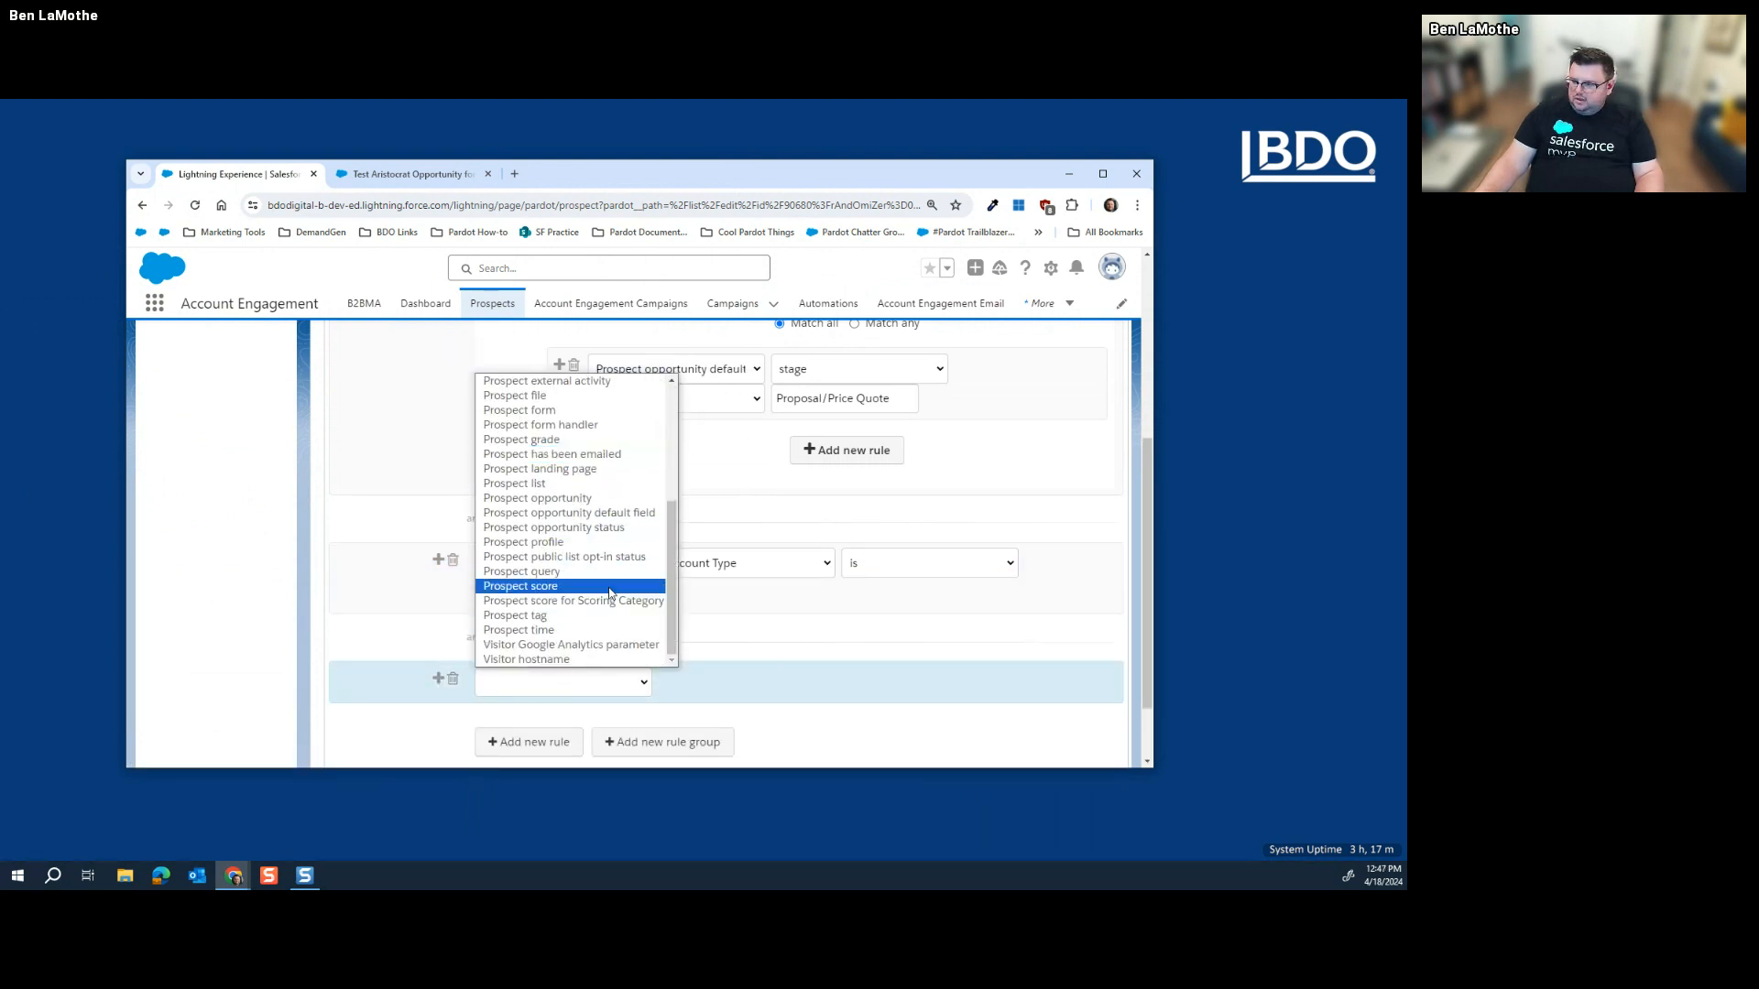
{"action": "left_click", "coordinate": [579, 630]}
{"action": "left_click", "coordinate": [733, 684]}
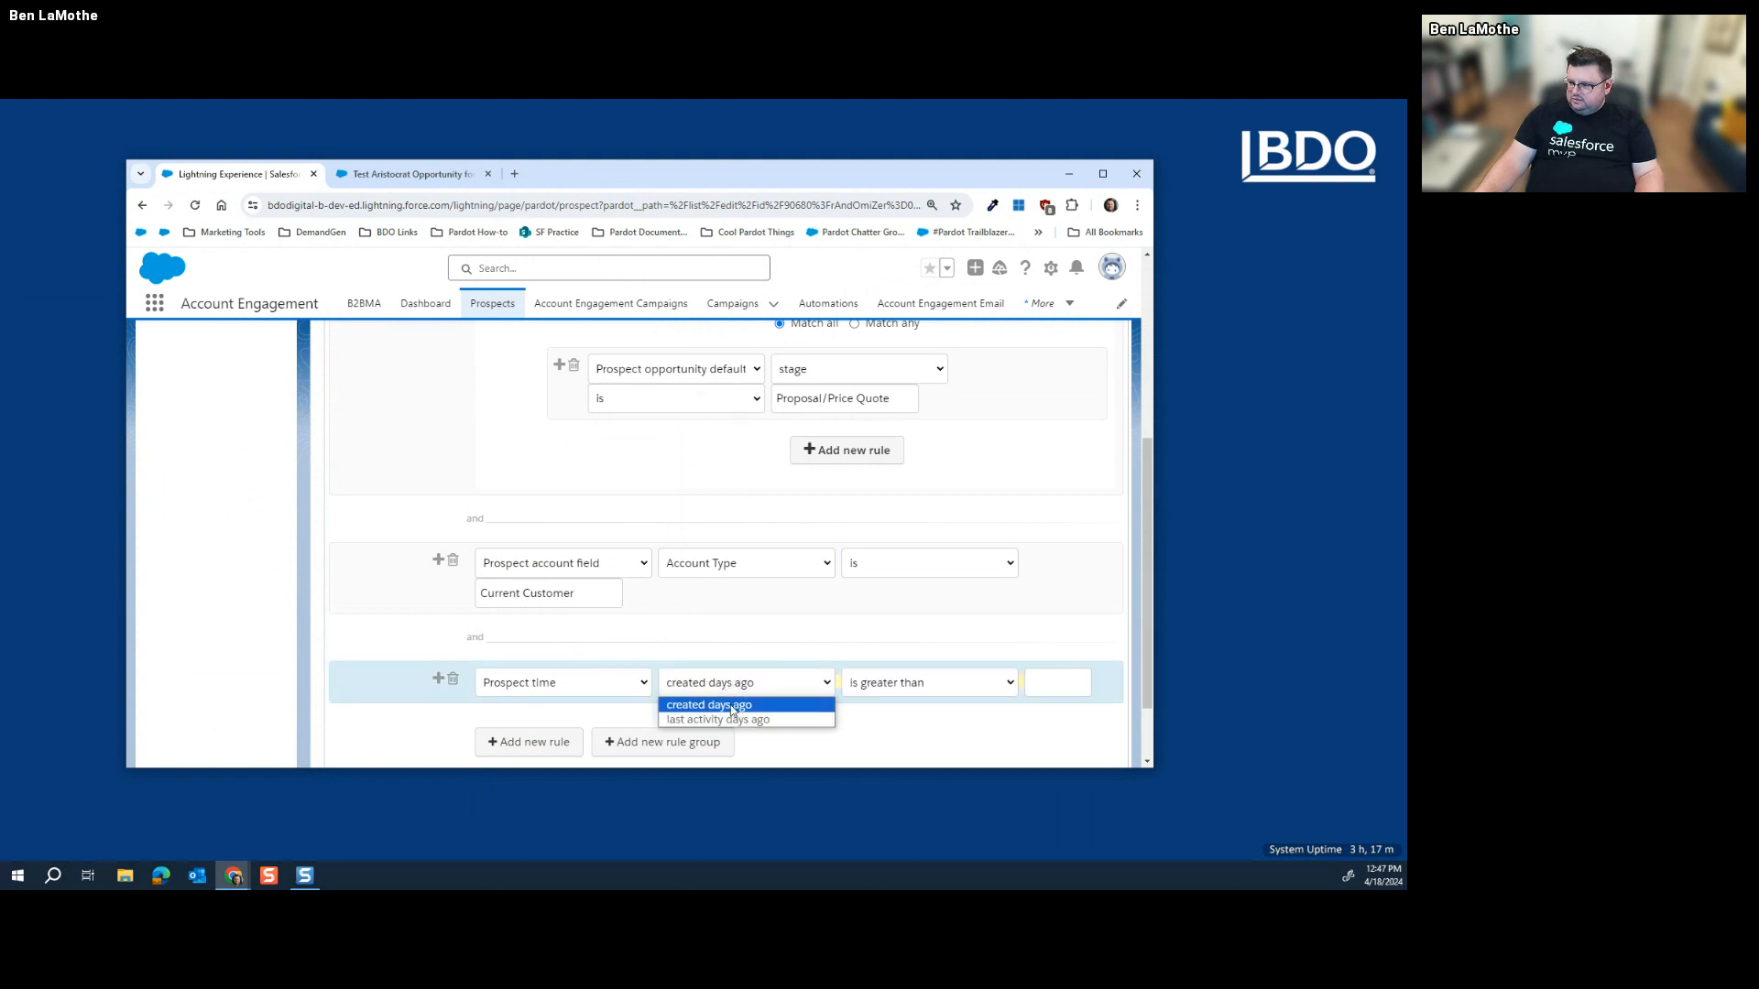
{"action": "left_click", "coordinate": [728, 719]}
{"action": "left_click", "coordinate": [1088, 673]}
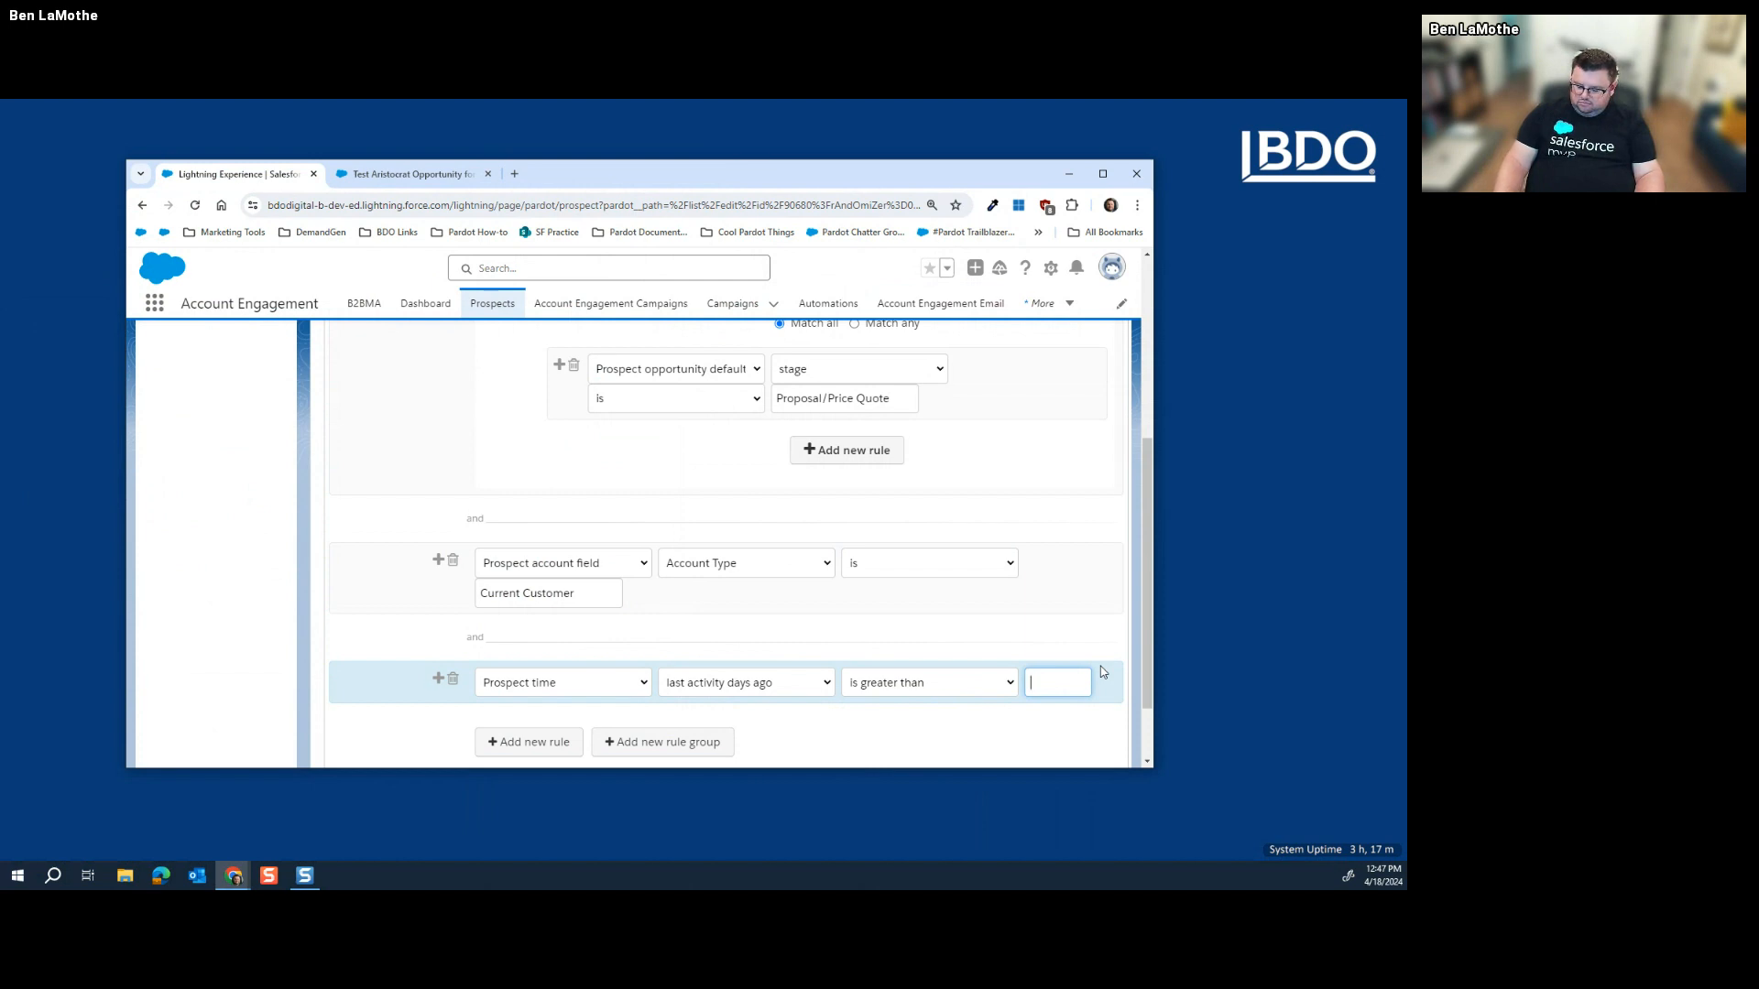
{"action": "type", "text": "40"}
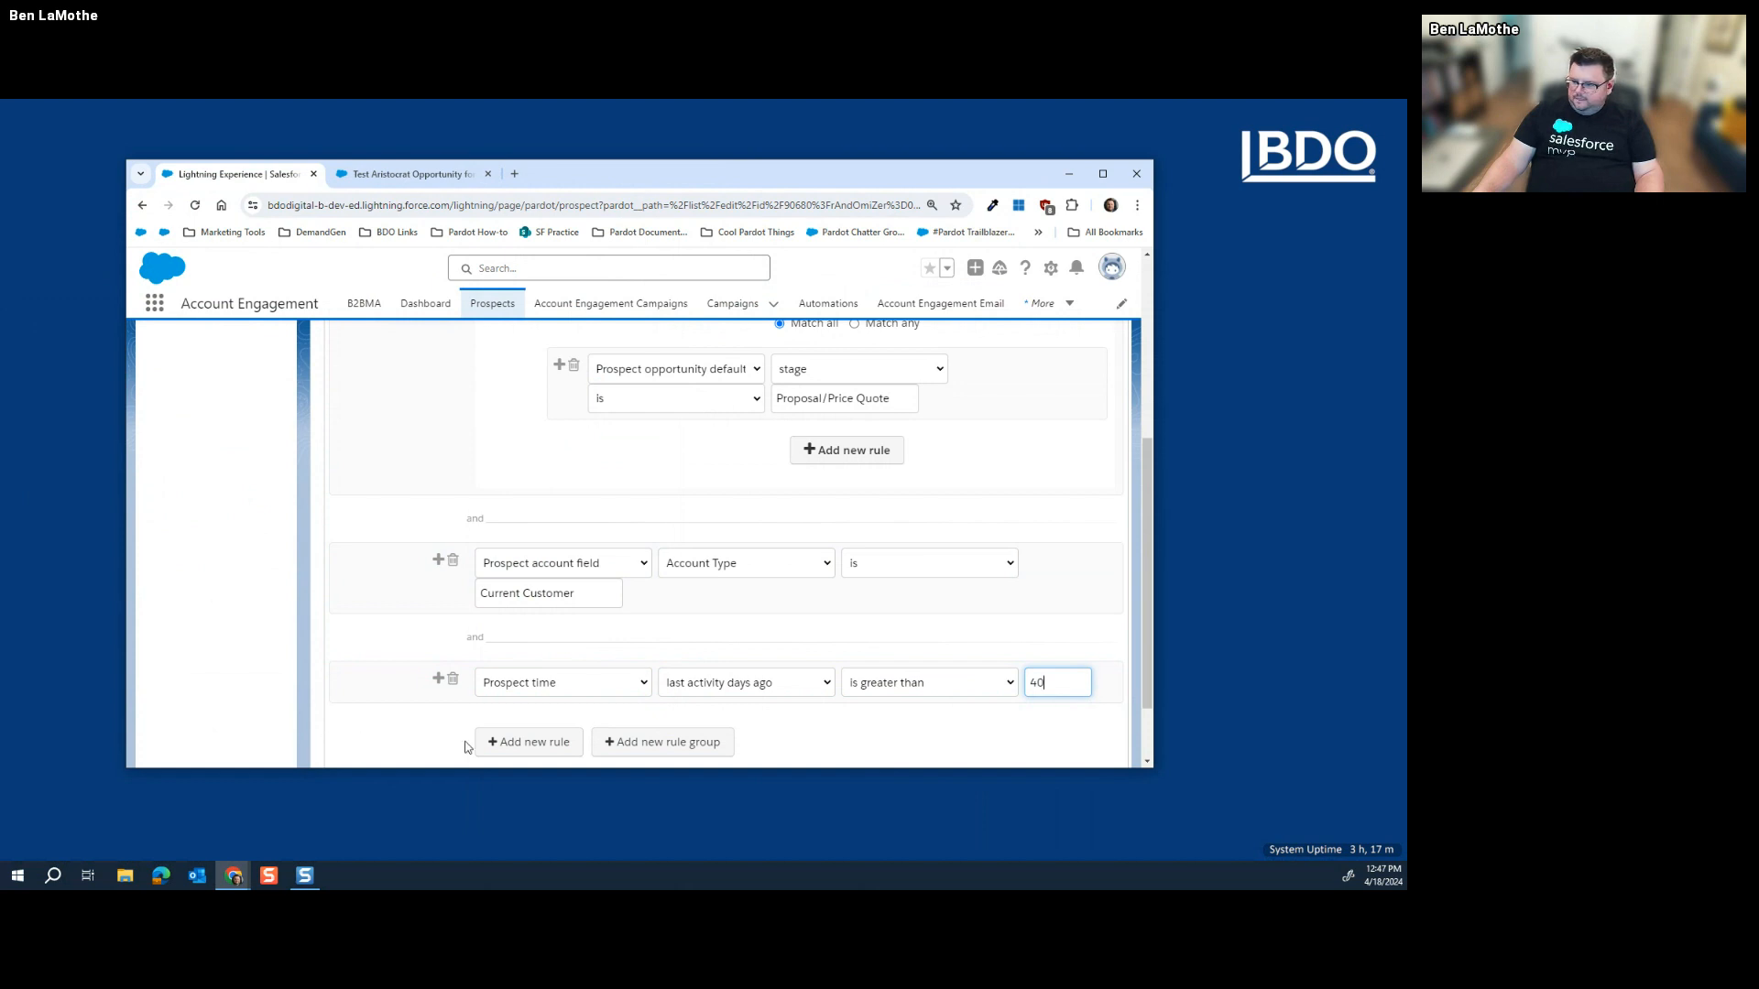
Step: Add another blank rule below the Prospect time rule
{"action": "left_click", "coordinate": [530, 744]}
{"action": "scroll", "coordinate": [504, 656], "scroll_direction": "down", "scroll_amount": 2}
{"action": "left_click", "coordinate": [579, 596]}
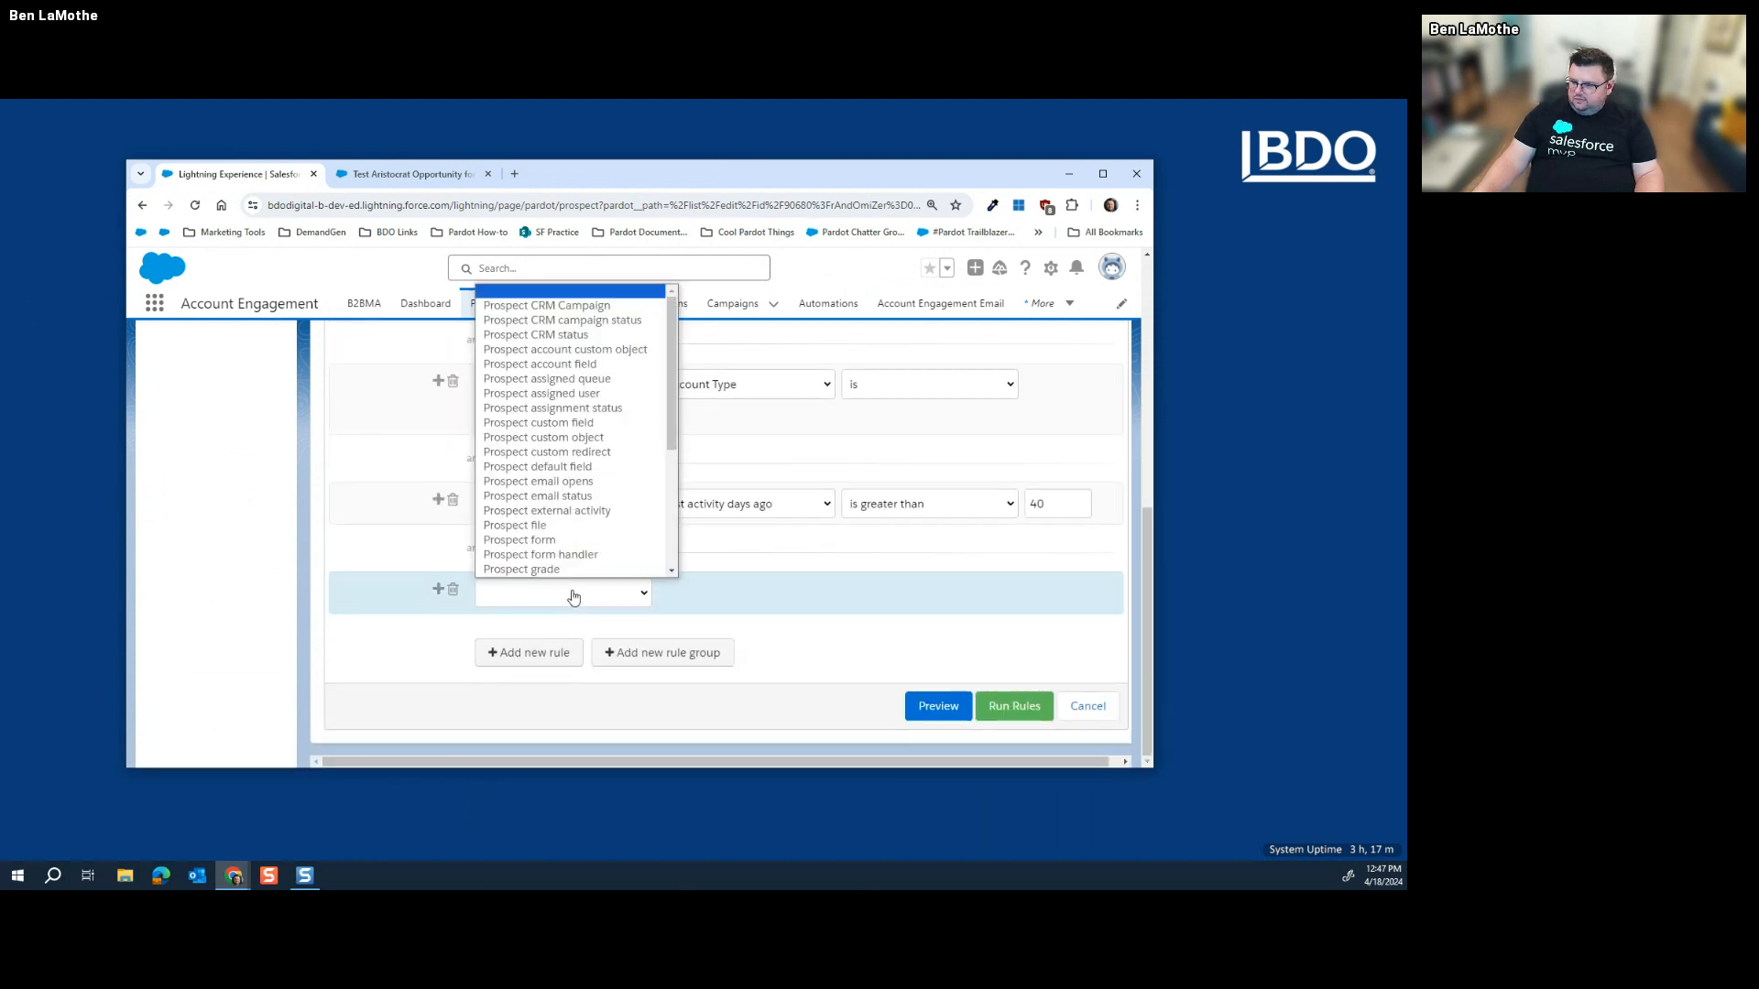
{"action": "left_click", "coordinate": [600, 427]}
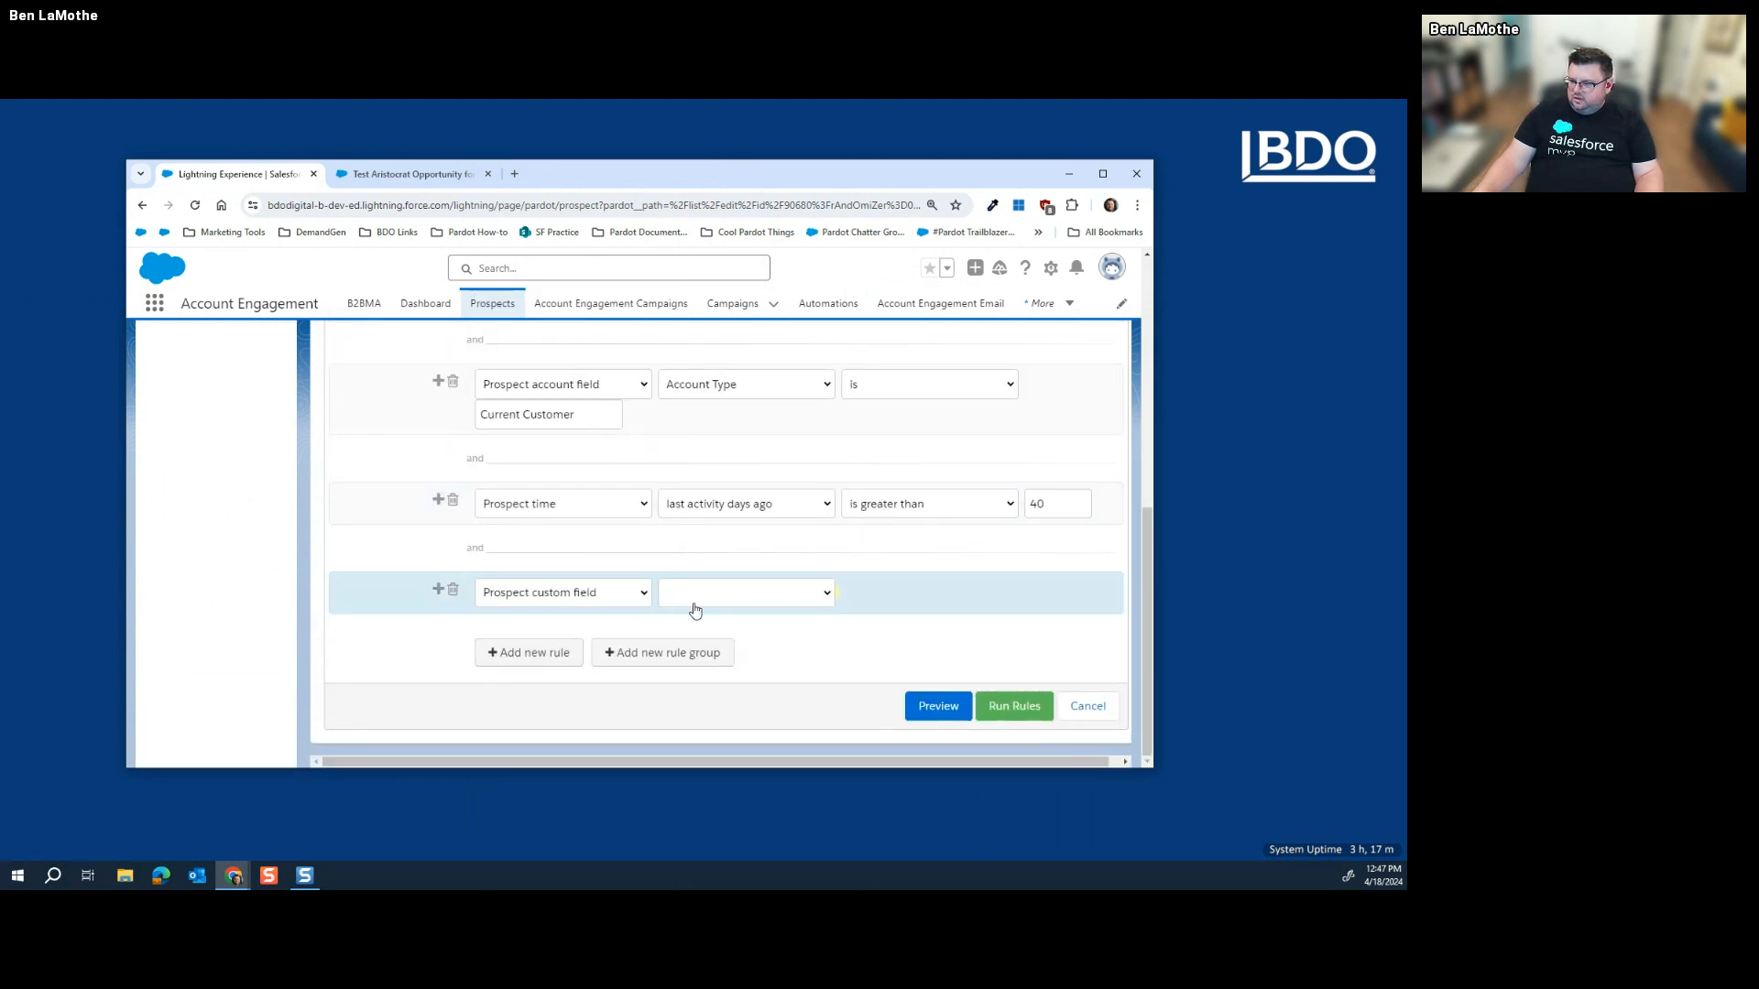
{"action": "left_click", "coordinate": [708, 595]}
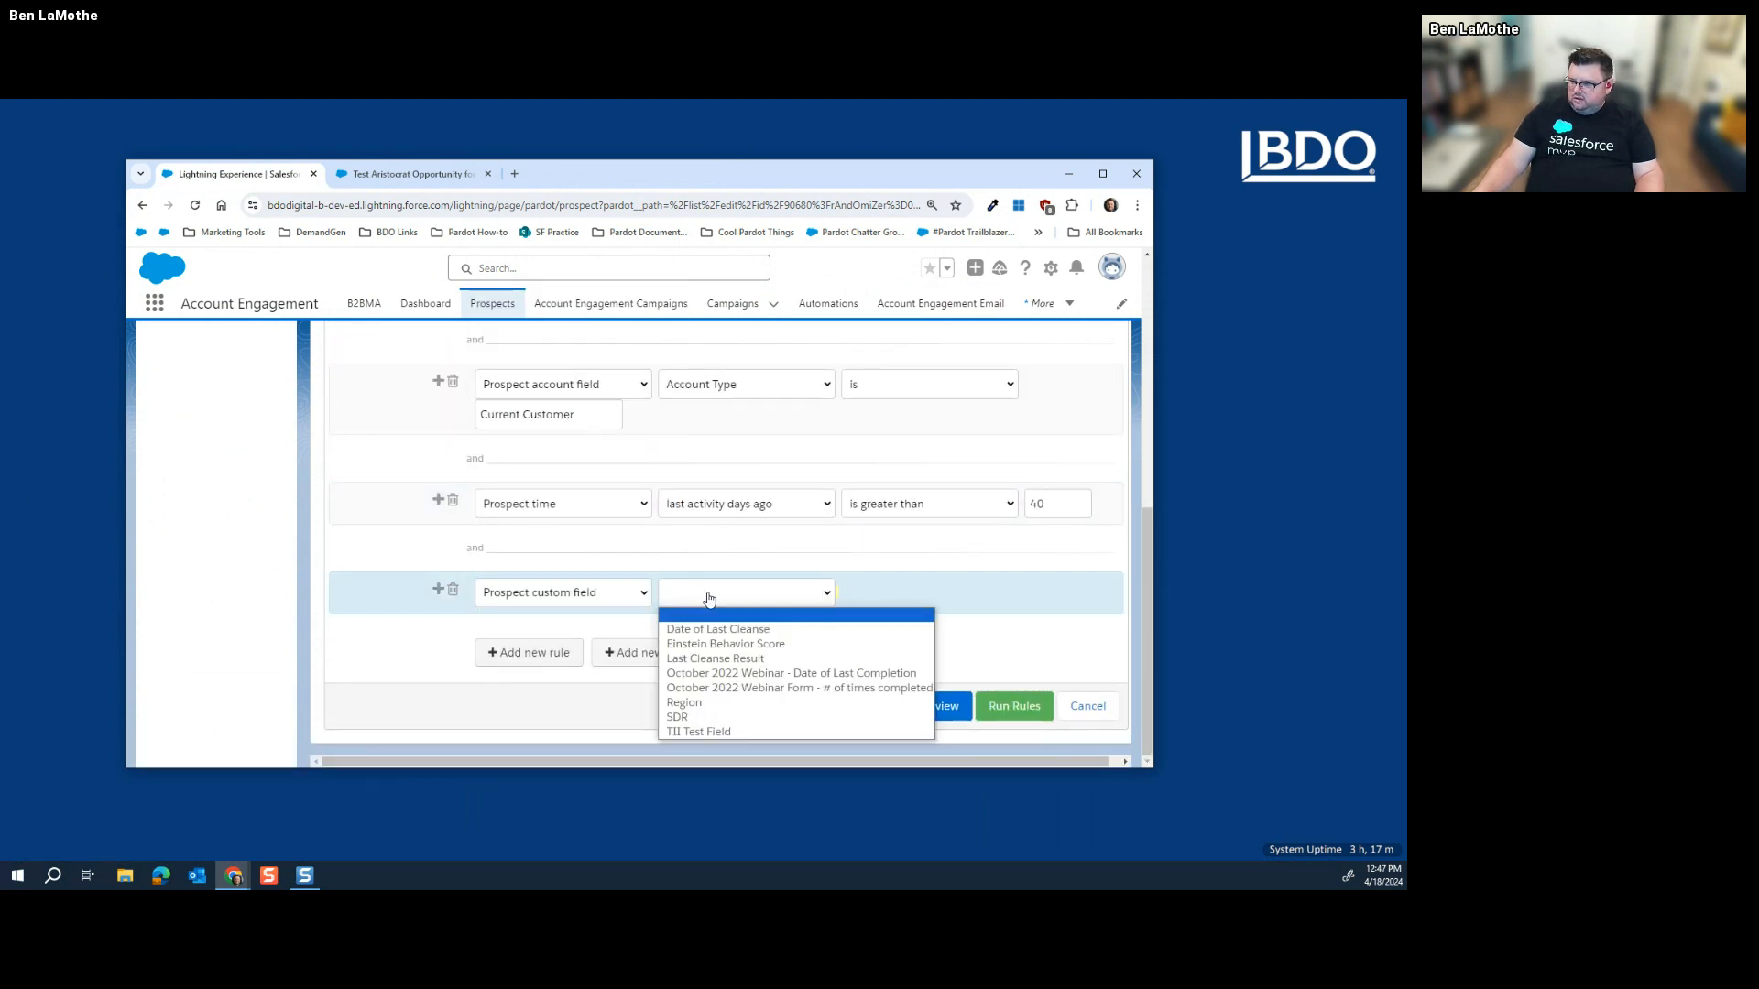
{"action": "left_click", "coordinate": [758, 620]}
{"action": "left_click", "coordinate": [600, 591]}
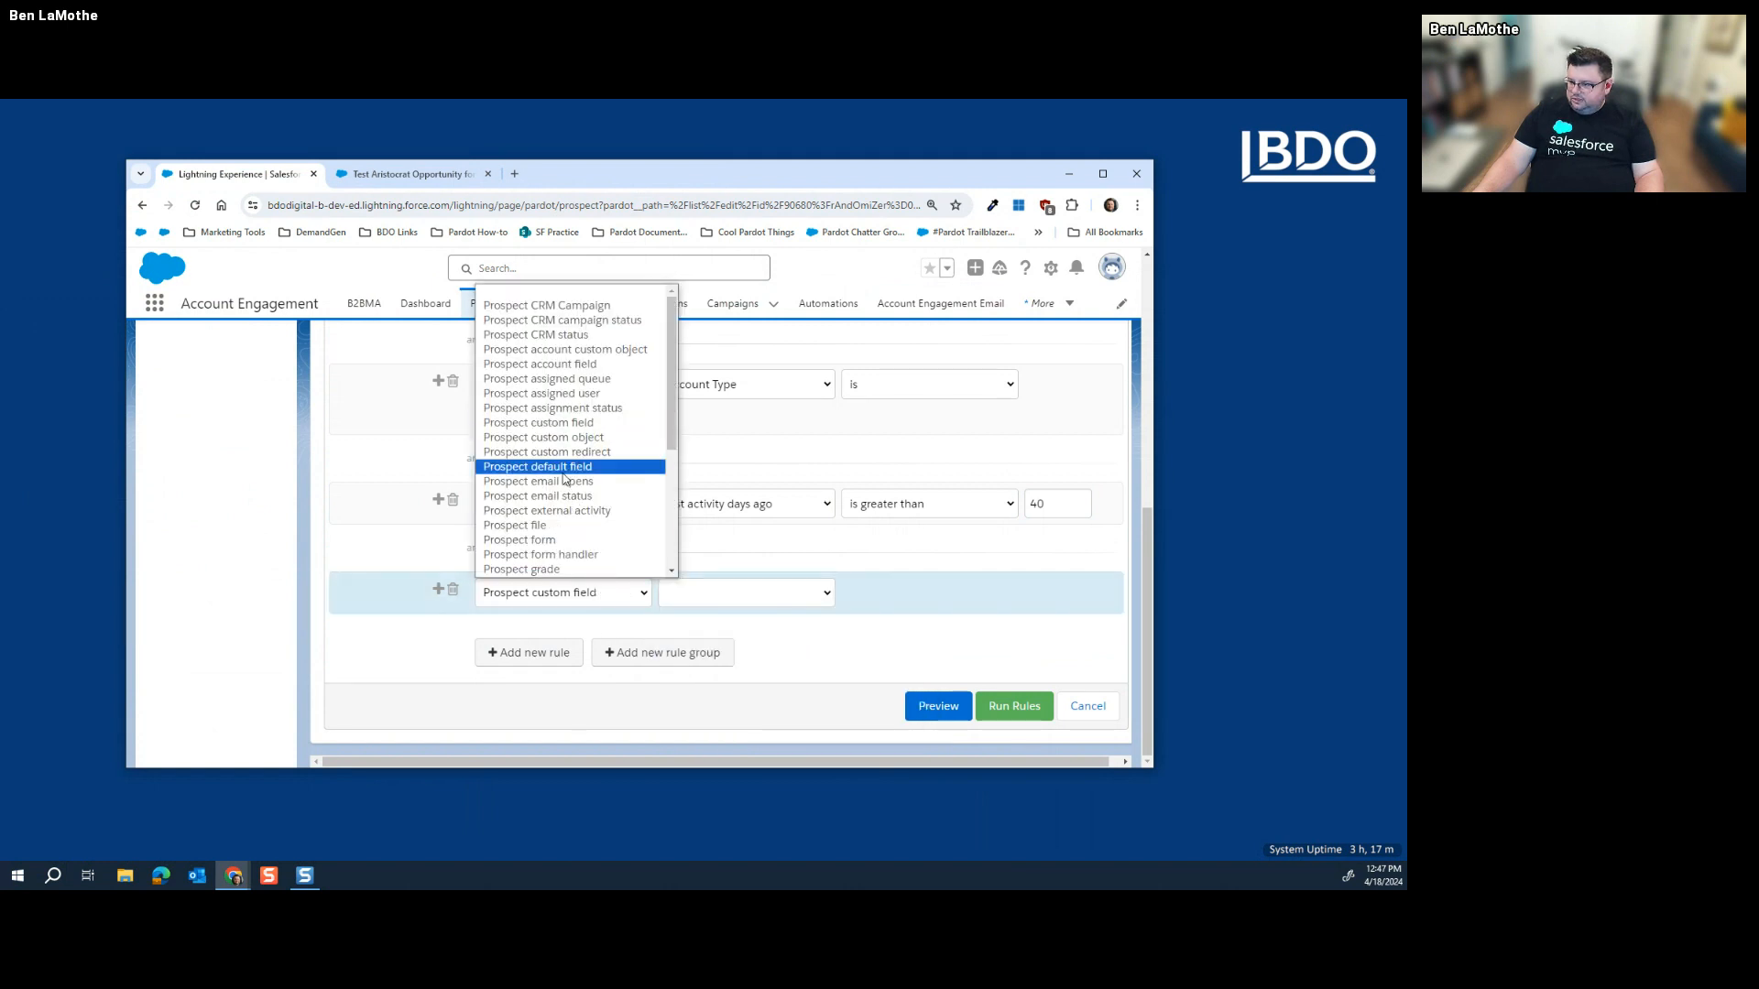
{"action": "left_click", "coordinate": [561, 424]}
Step: Set the new rule to Prospect default field, where Job Title is Decision Maker
{"action": "left_click", "coordinate": [564, 593]}
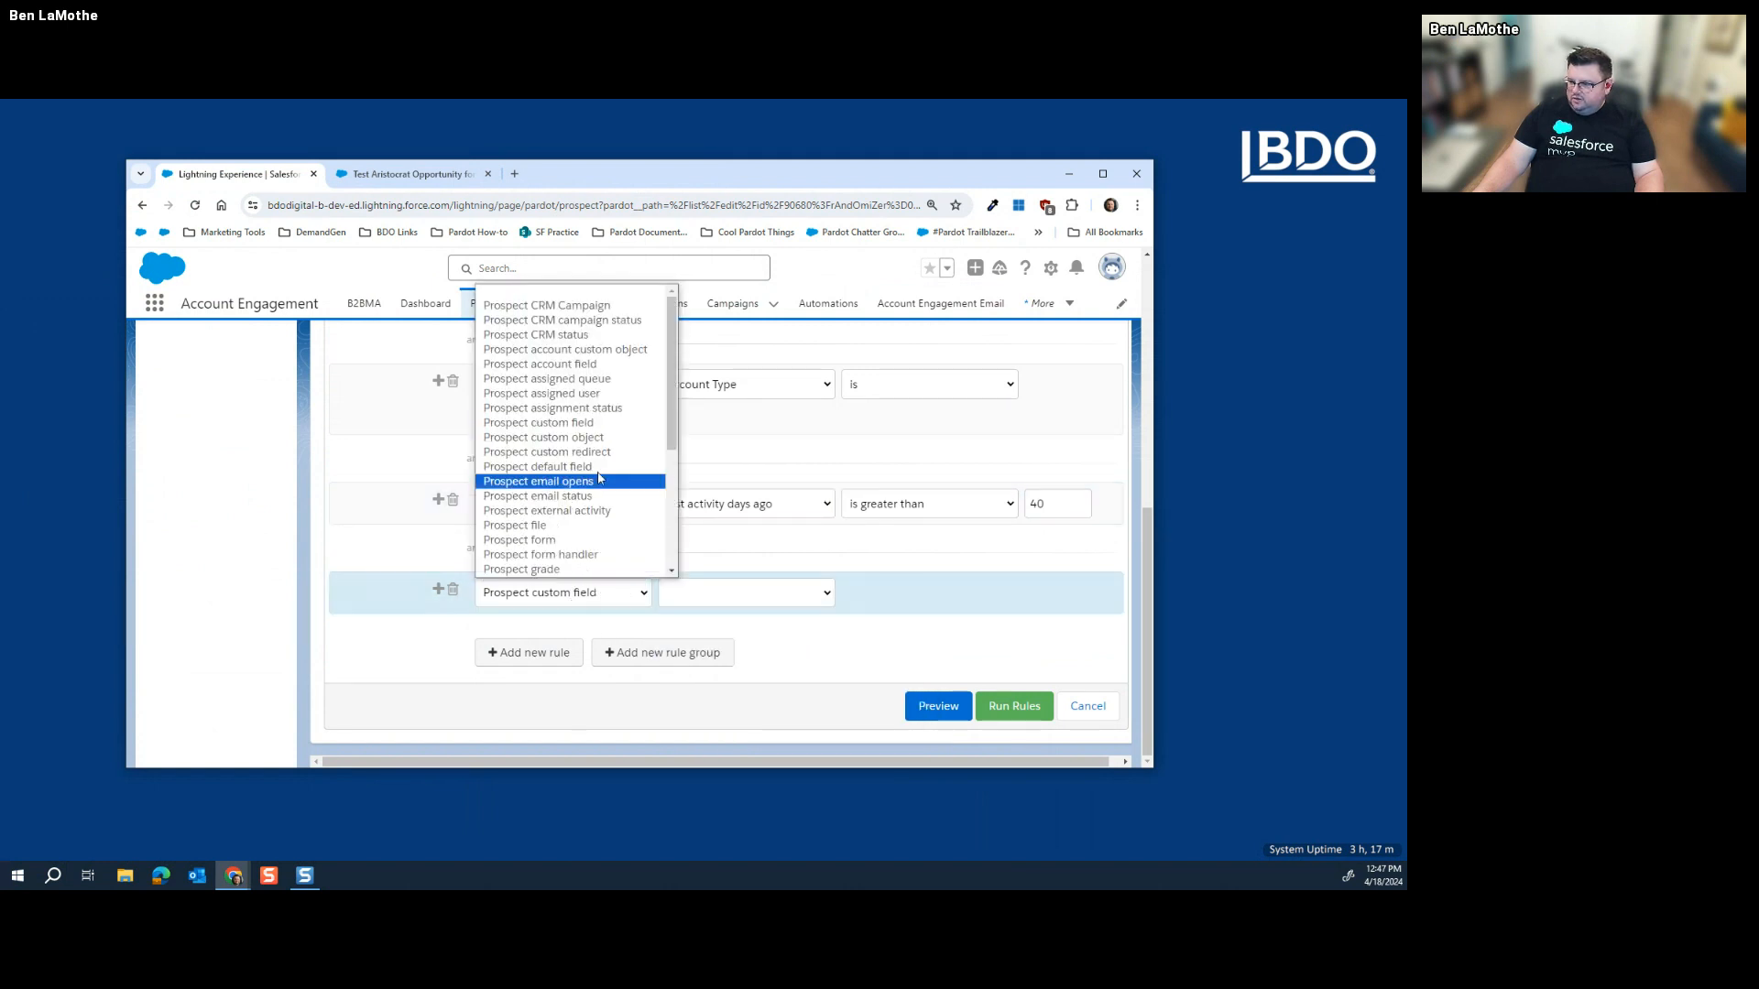
{"action": "left_click", "coordinate": [550, 466]}
{"action": "left_click", "coordinate": [747, 594]}
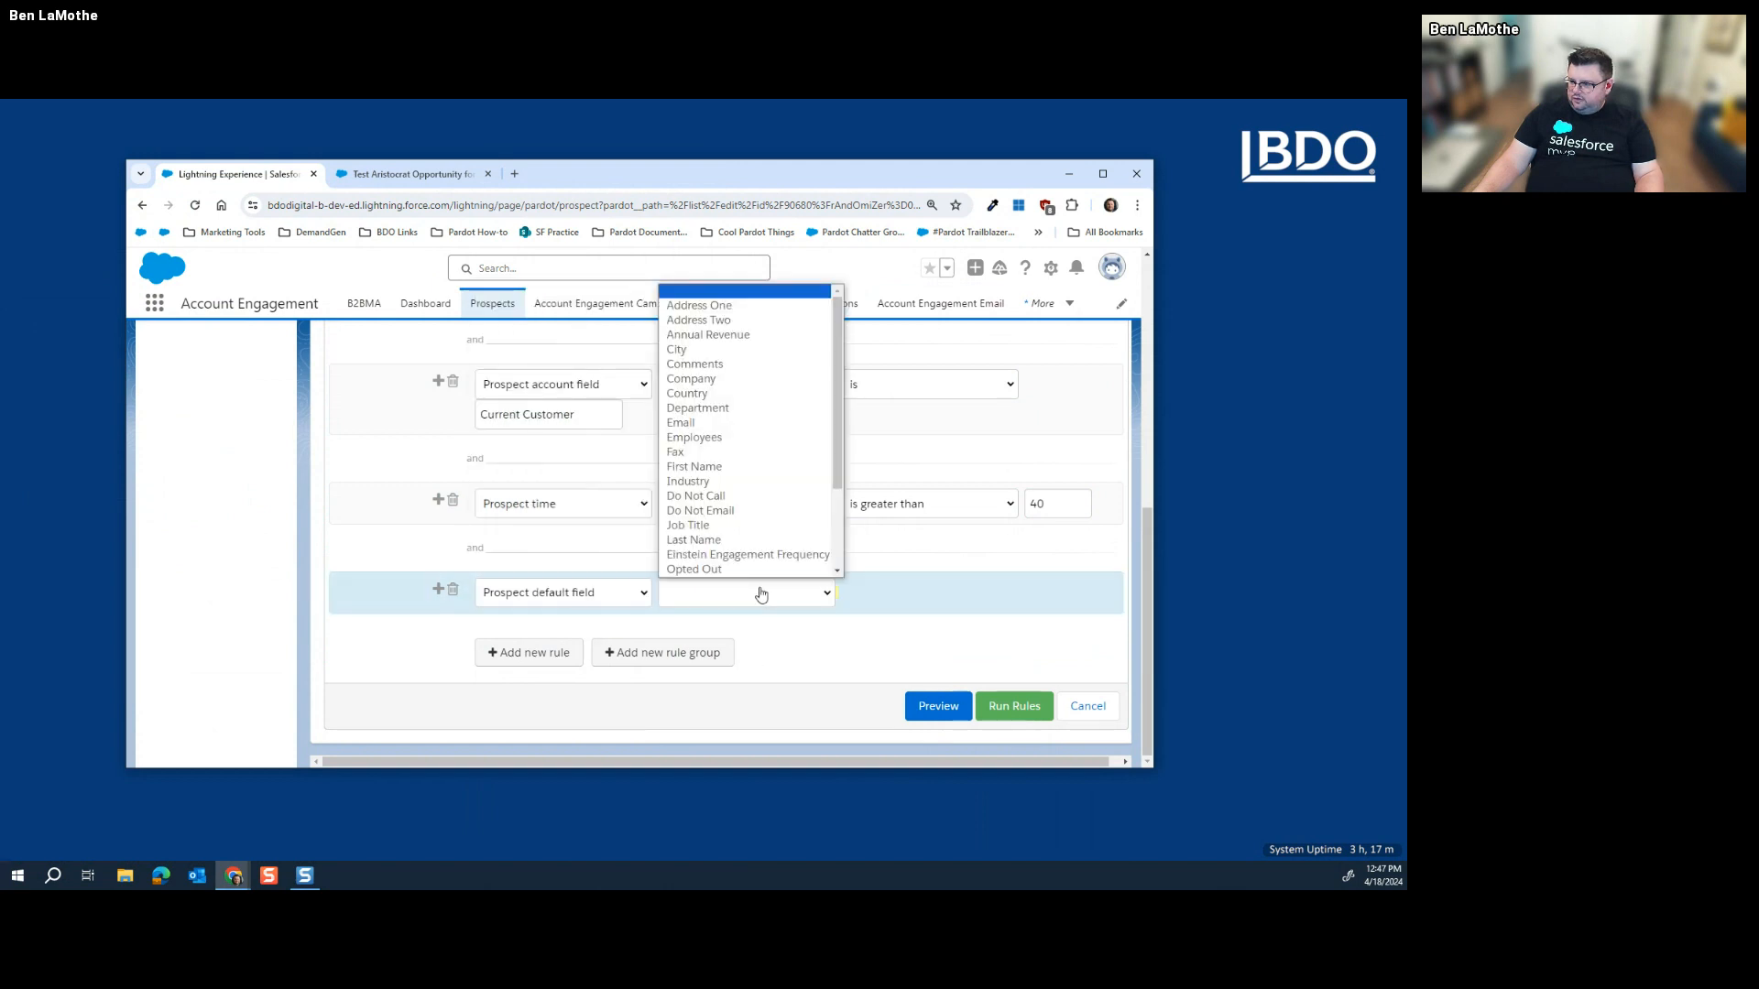
{"action": "scroll", "coordinate": [751, 449], "scroll_direction": "down", "scroll_amount": 2}
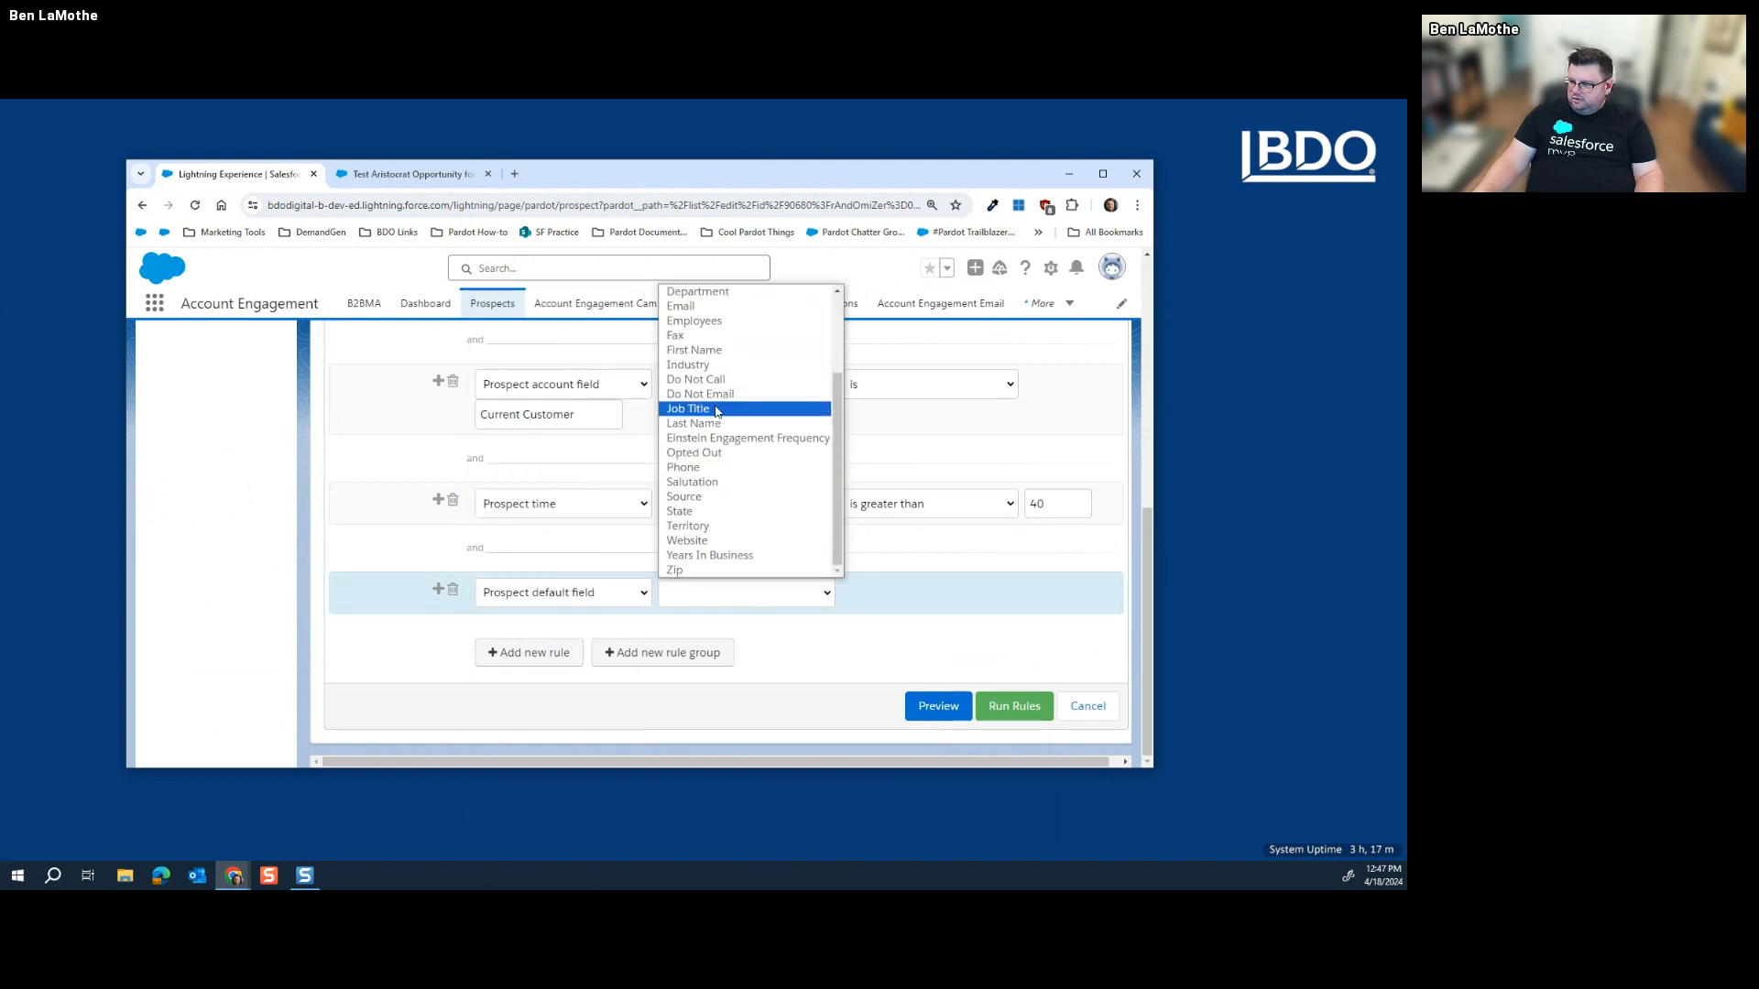
{"action": "left_click", "coordinate": [720, 420]}
{"action": "left_click", "coordinate": [885, 600]}
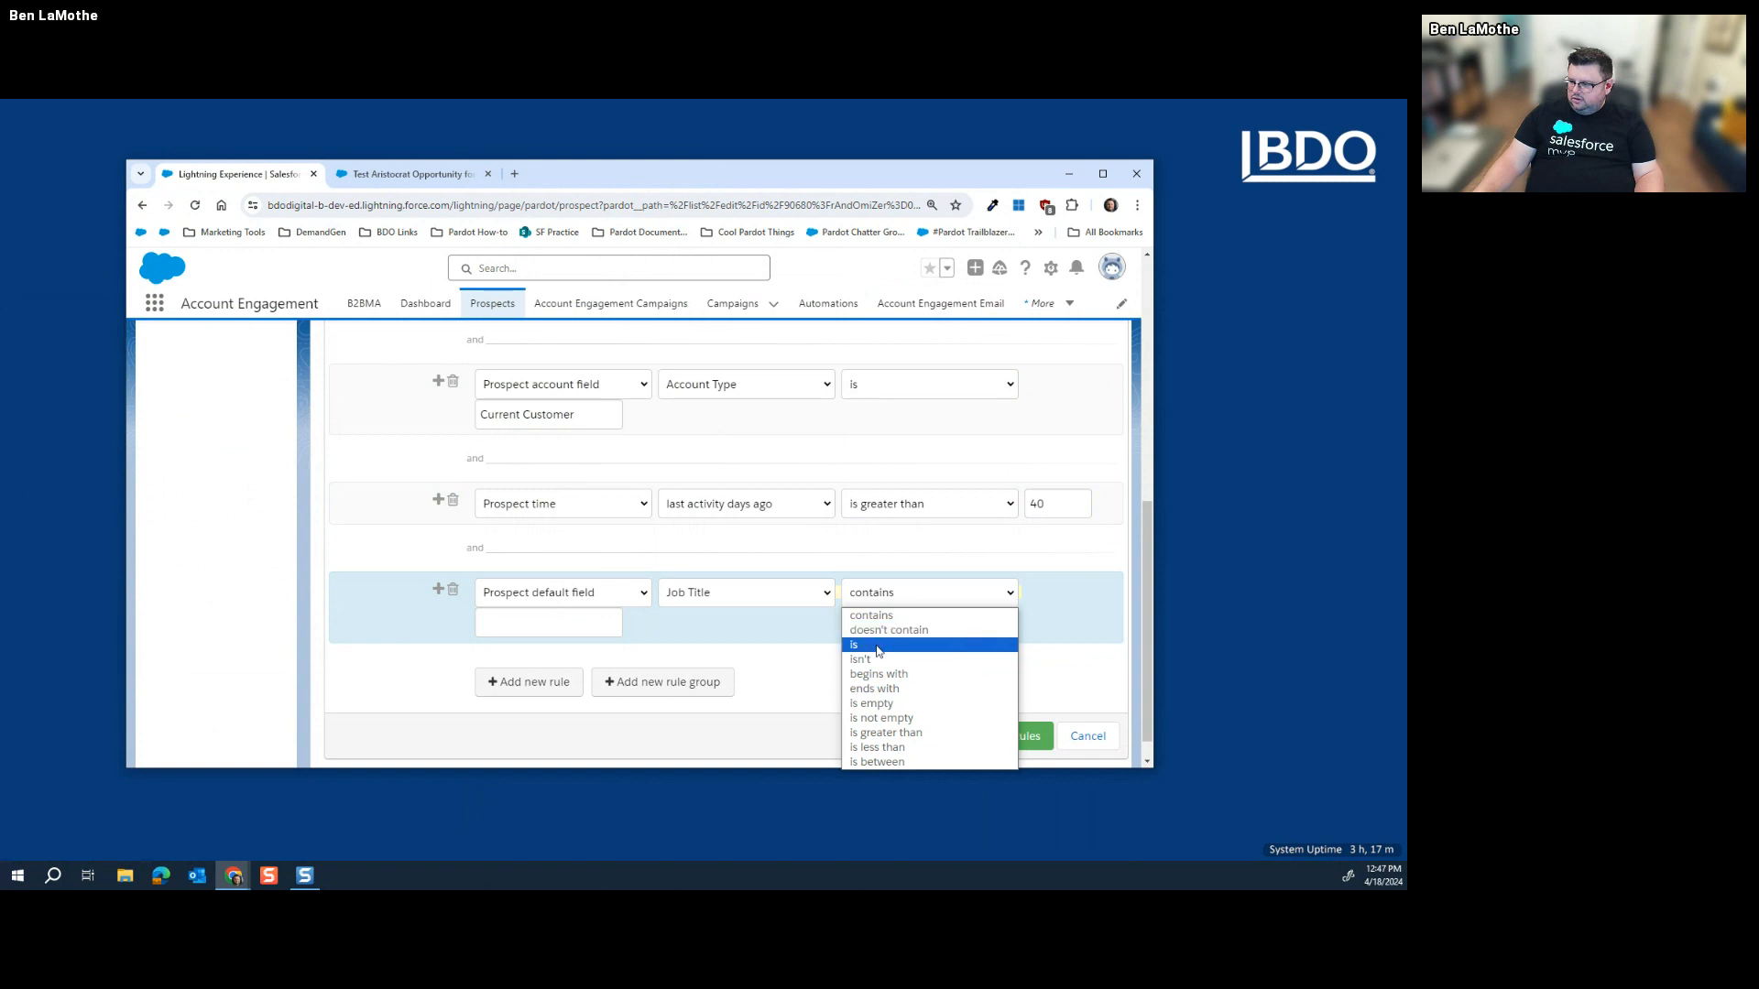
{"action": "left_click", "coordinate": [876, 641]}
{"action": "left_click", "coordinate": [549, 624]}
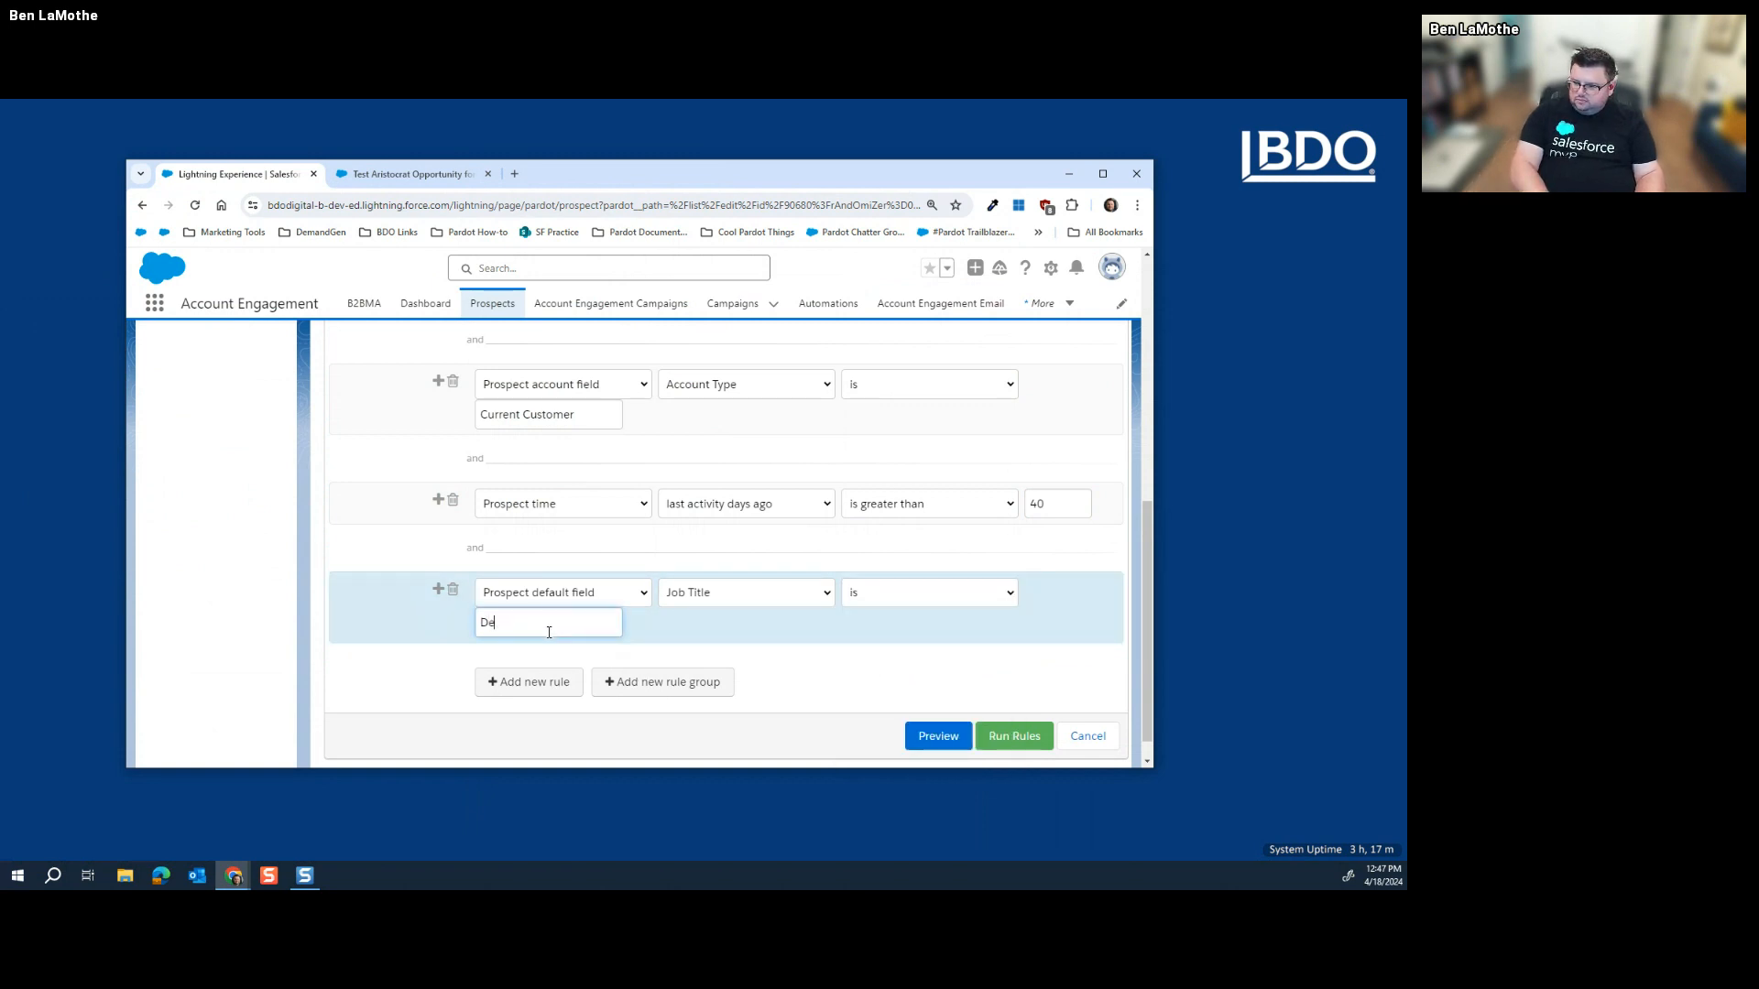
{"action": "scroll", "coordinate": [659, 550], "scroll_direction": "up", "scroll_amount": 6}
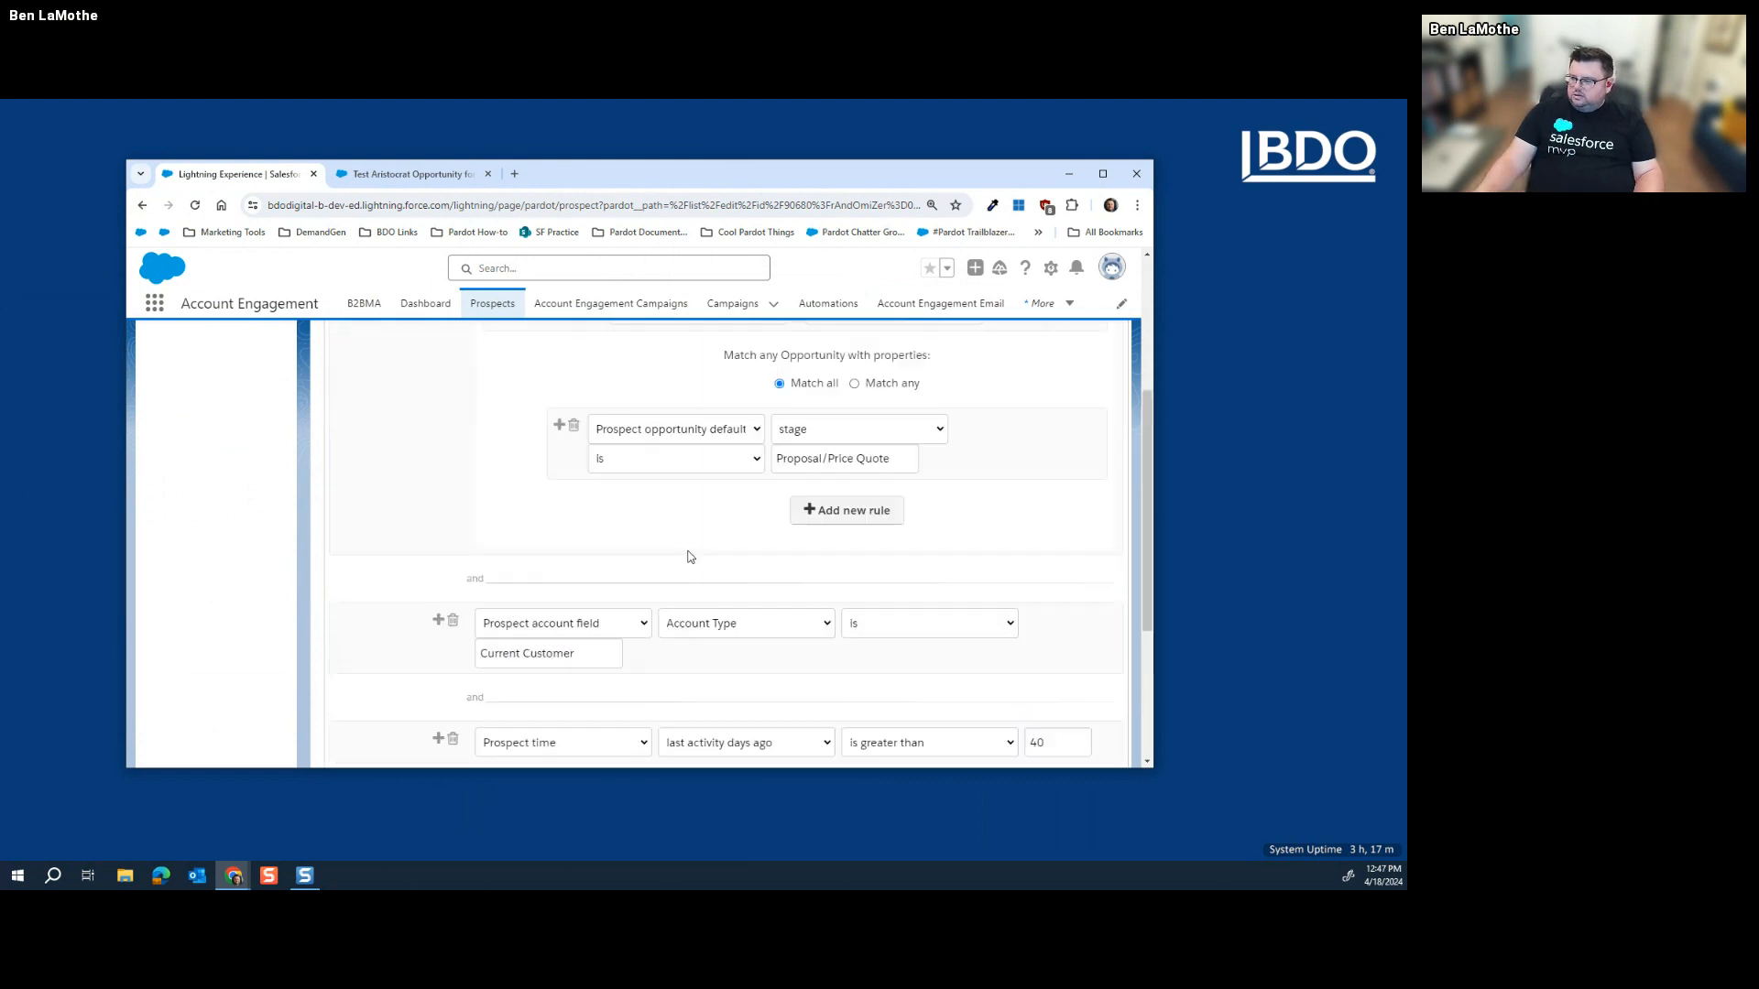
{"action": "scroll", "coordinate": [779, 458], "scroll_direction": "down", "scroll_amount": 2}
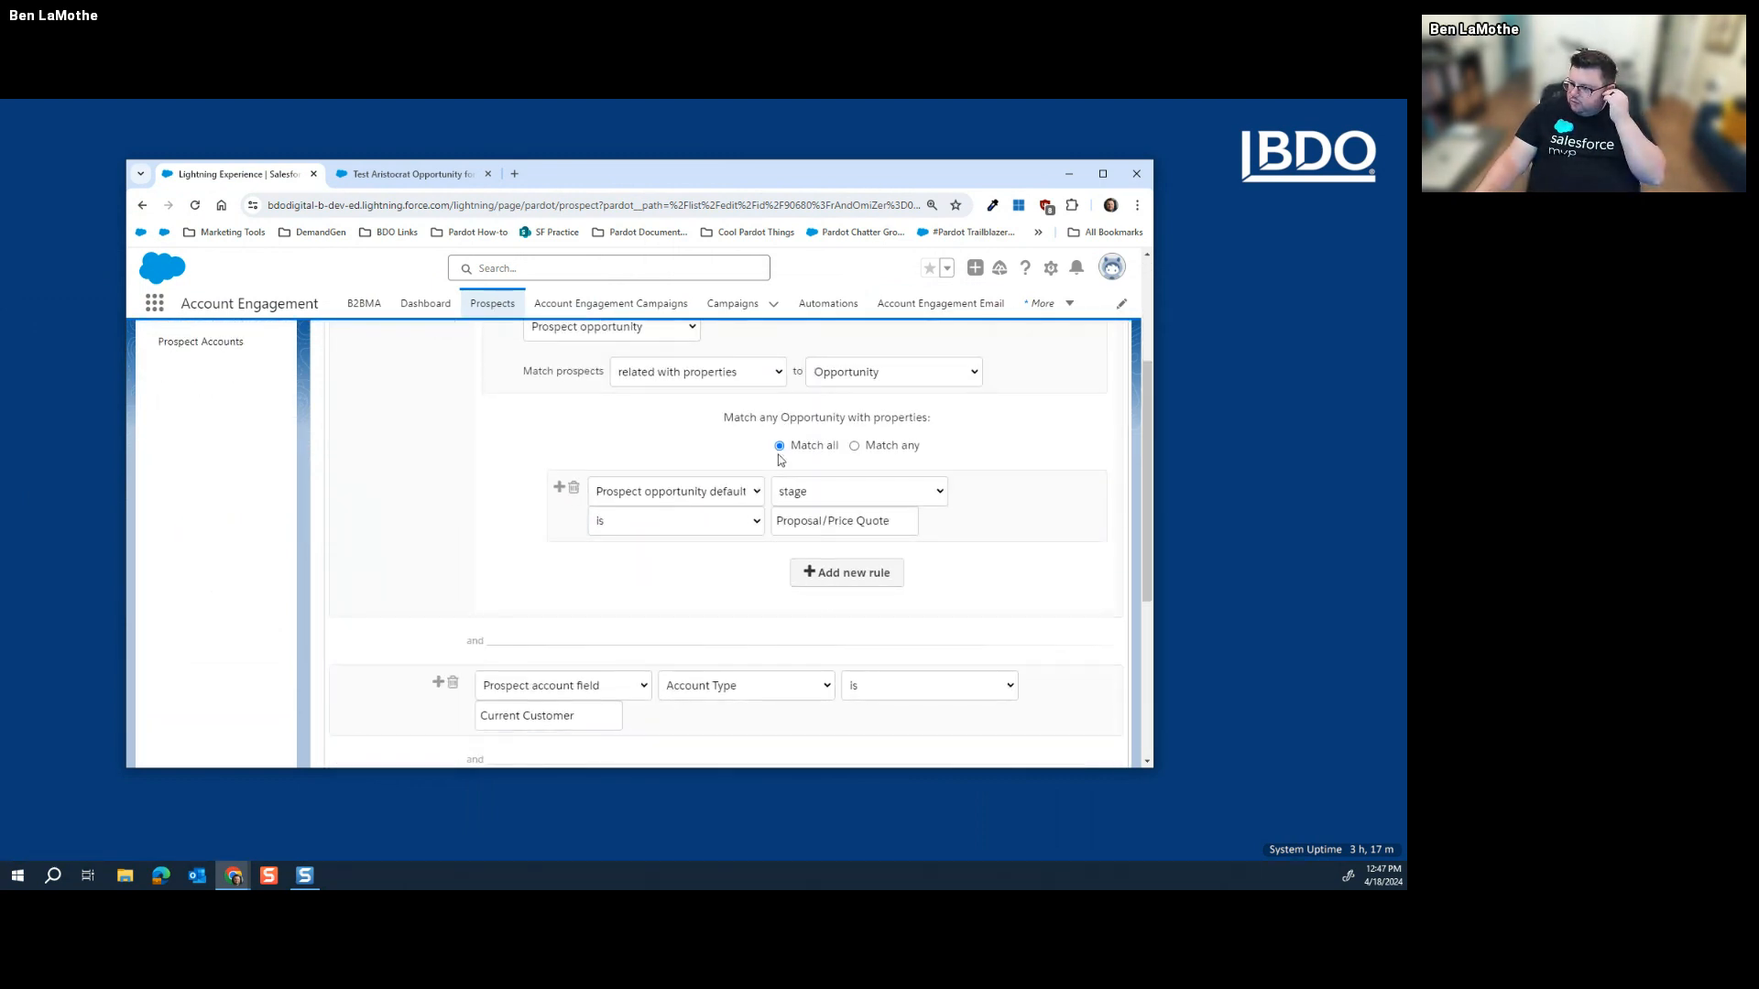
{"action": "scroll", "coordinate": [702, 381], "scroll_direction": "down", "scroll_amount": 3}
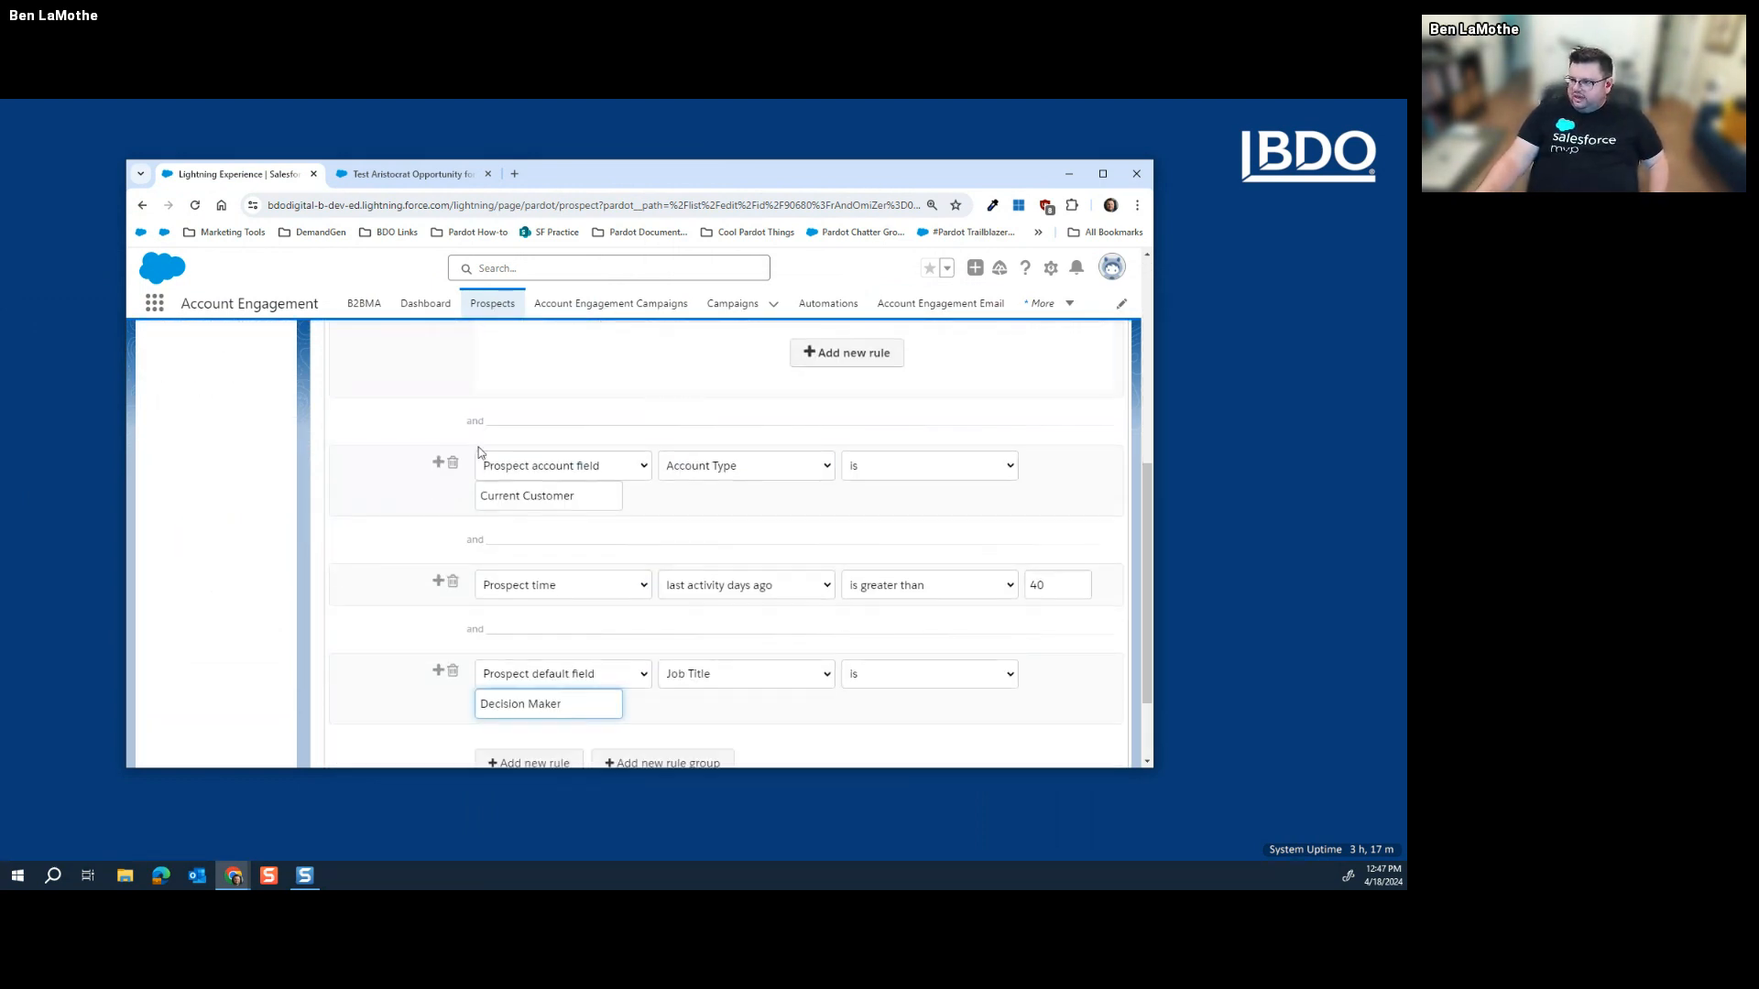
{"action": "scroll", "coordinate": [631, 544], "scroll_direction": "down", "scroll_amount": 1}
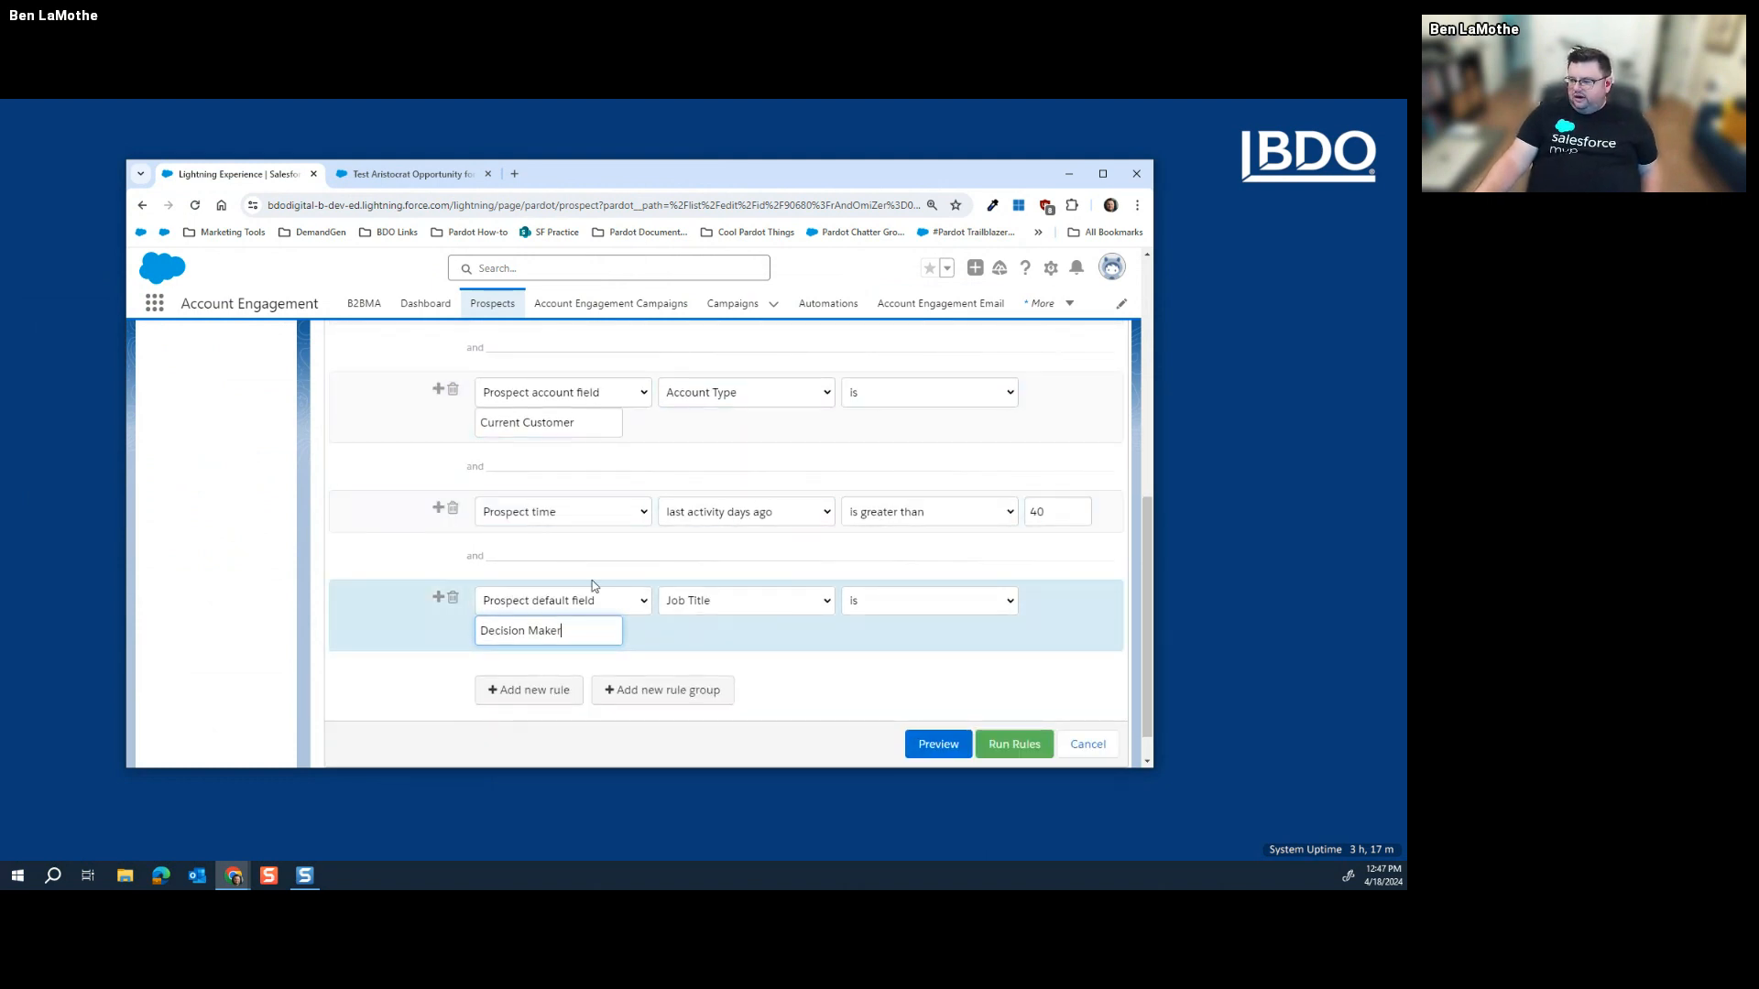
{"action": "scroll", "coordinate": [687, 516], "scroll_direction": "up", "scroll_amount": 5}
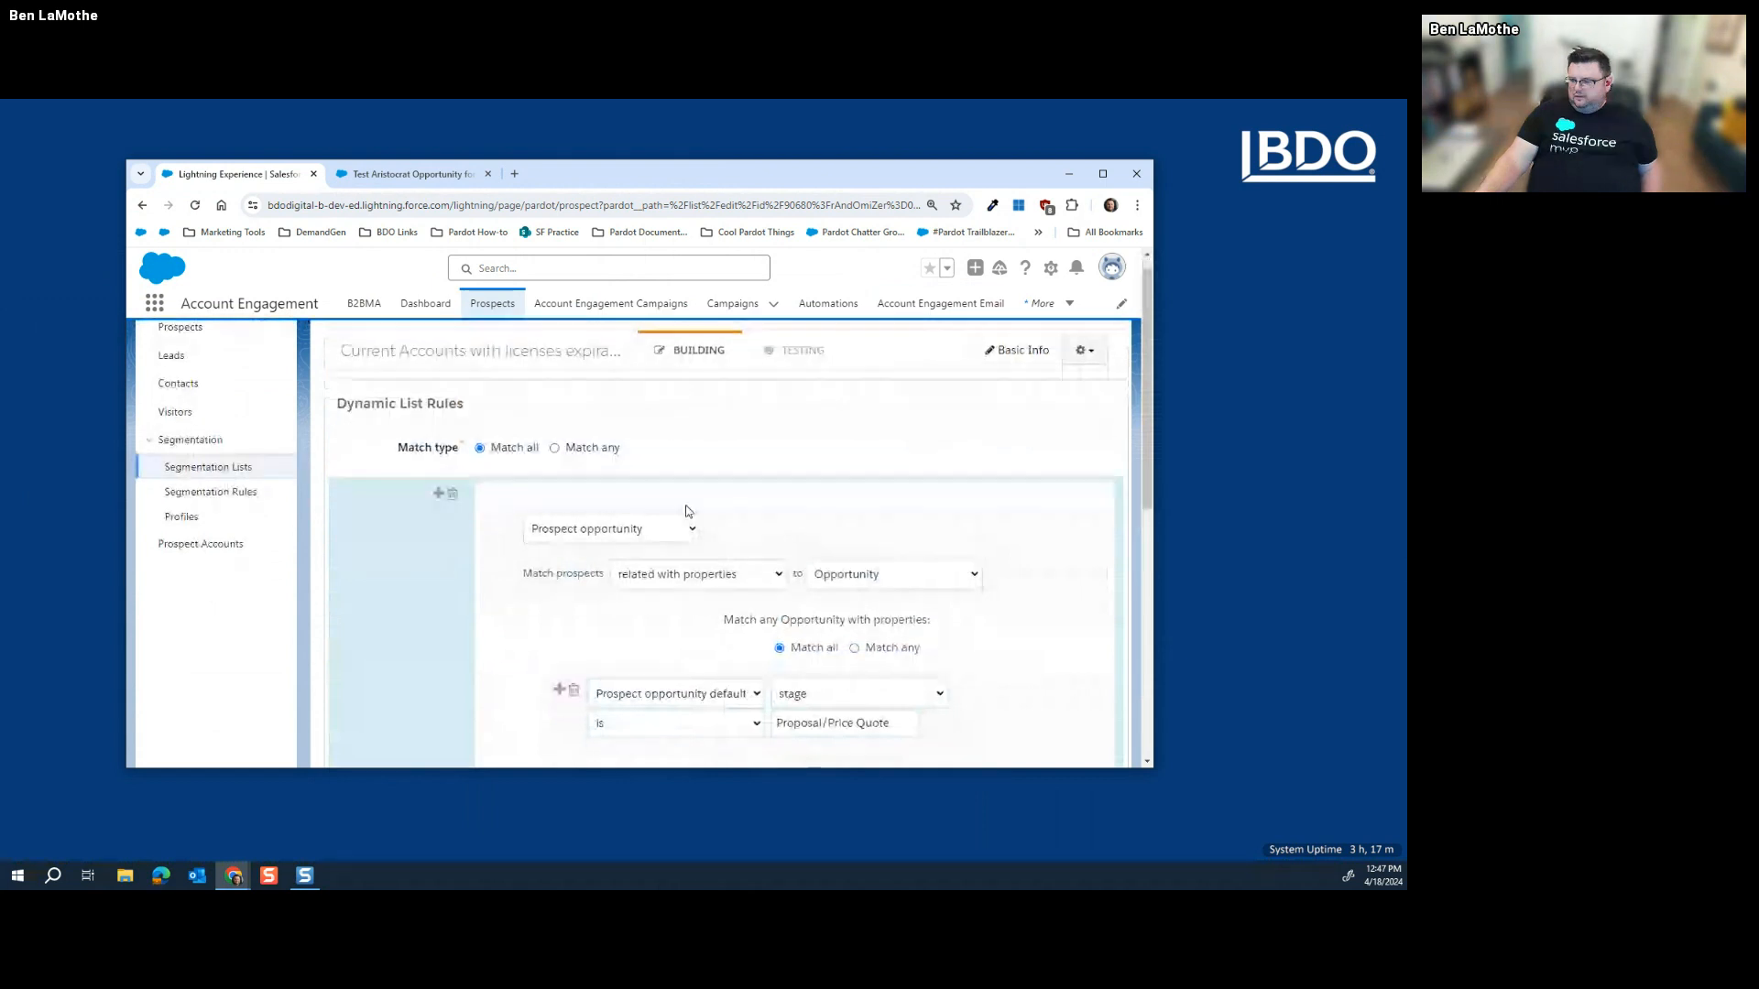
{"action": "scroll", "coordinate": [687, 516], "scroll_direction": "down", "scroll_amount": 5}
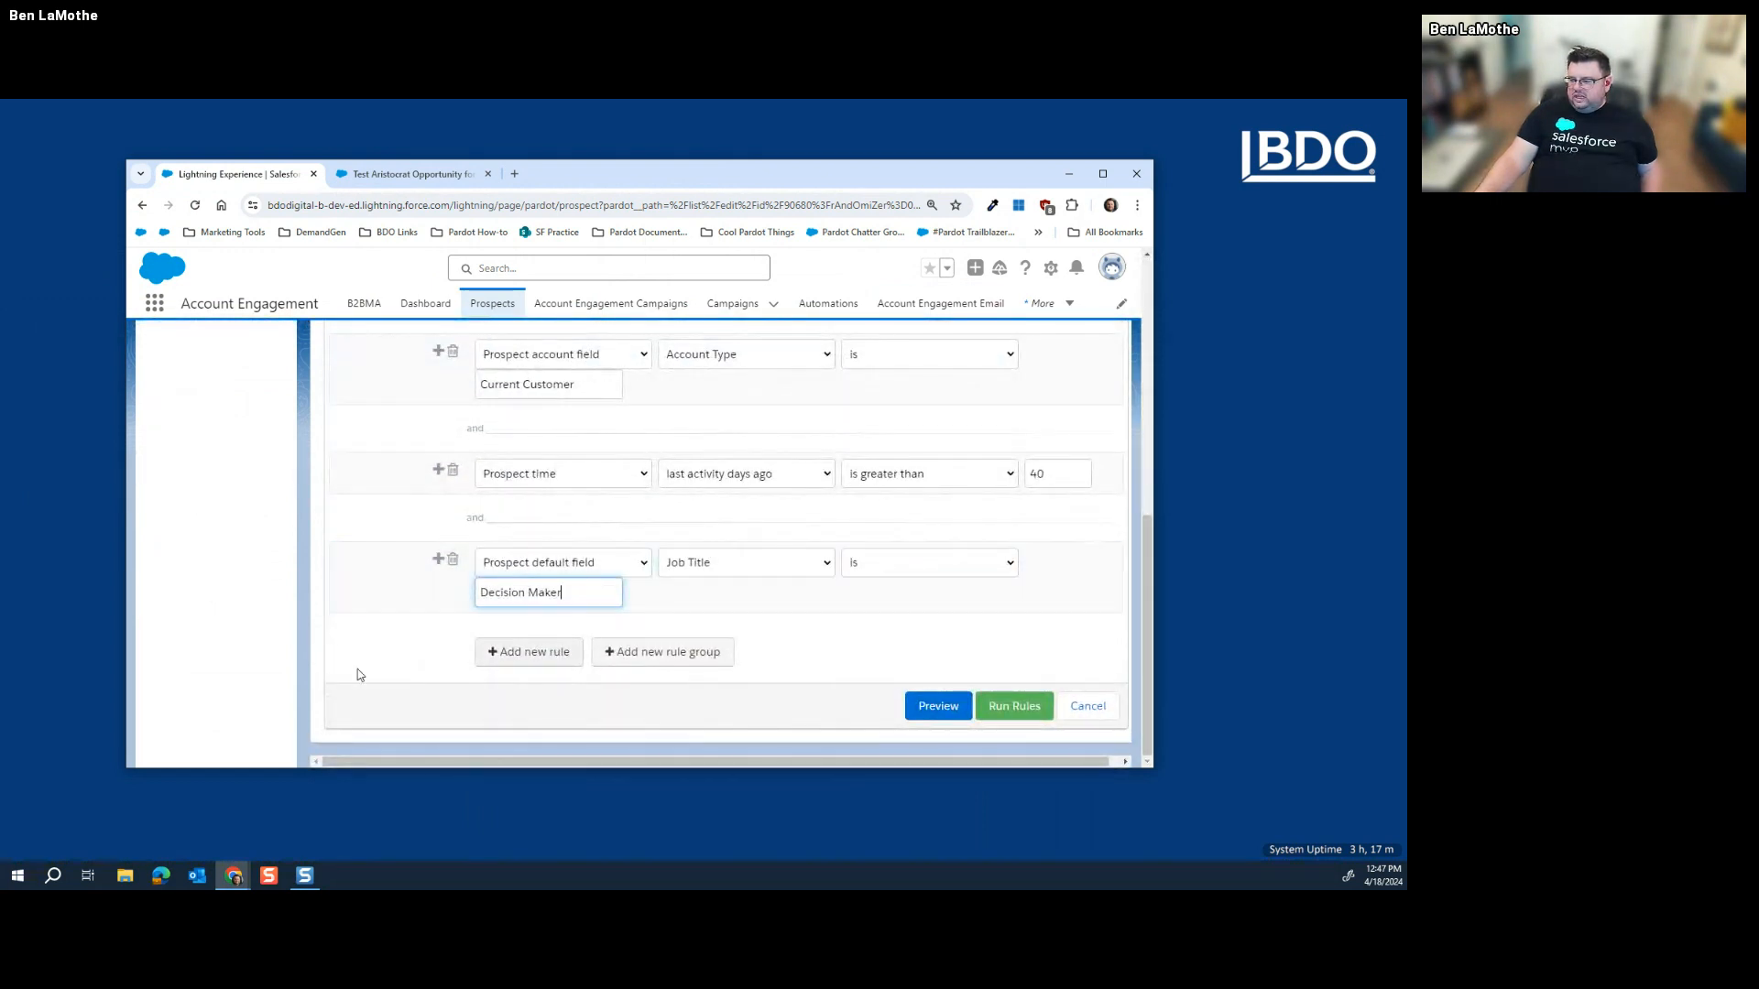
Step: Add a Prospect has been emailed rule requiring at least 2 times in the last 40 days
{"action": "left_click", "coordinate": [555, 653]}
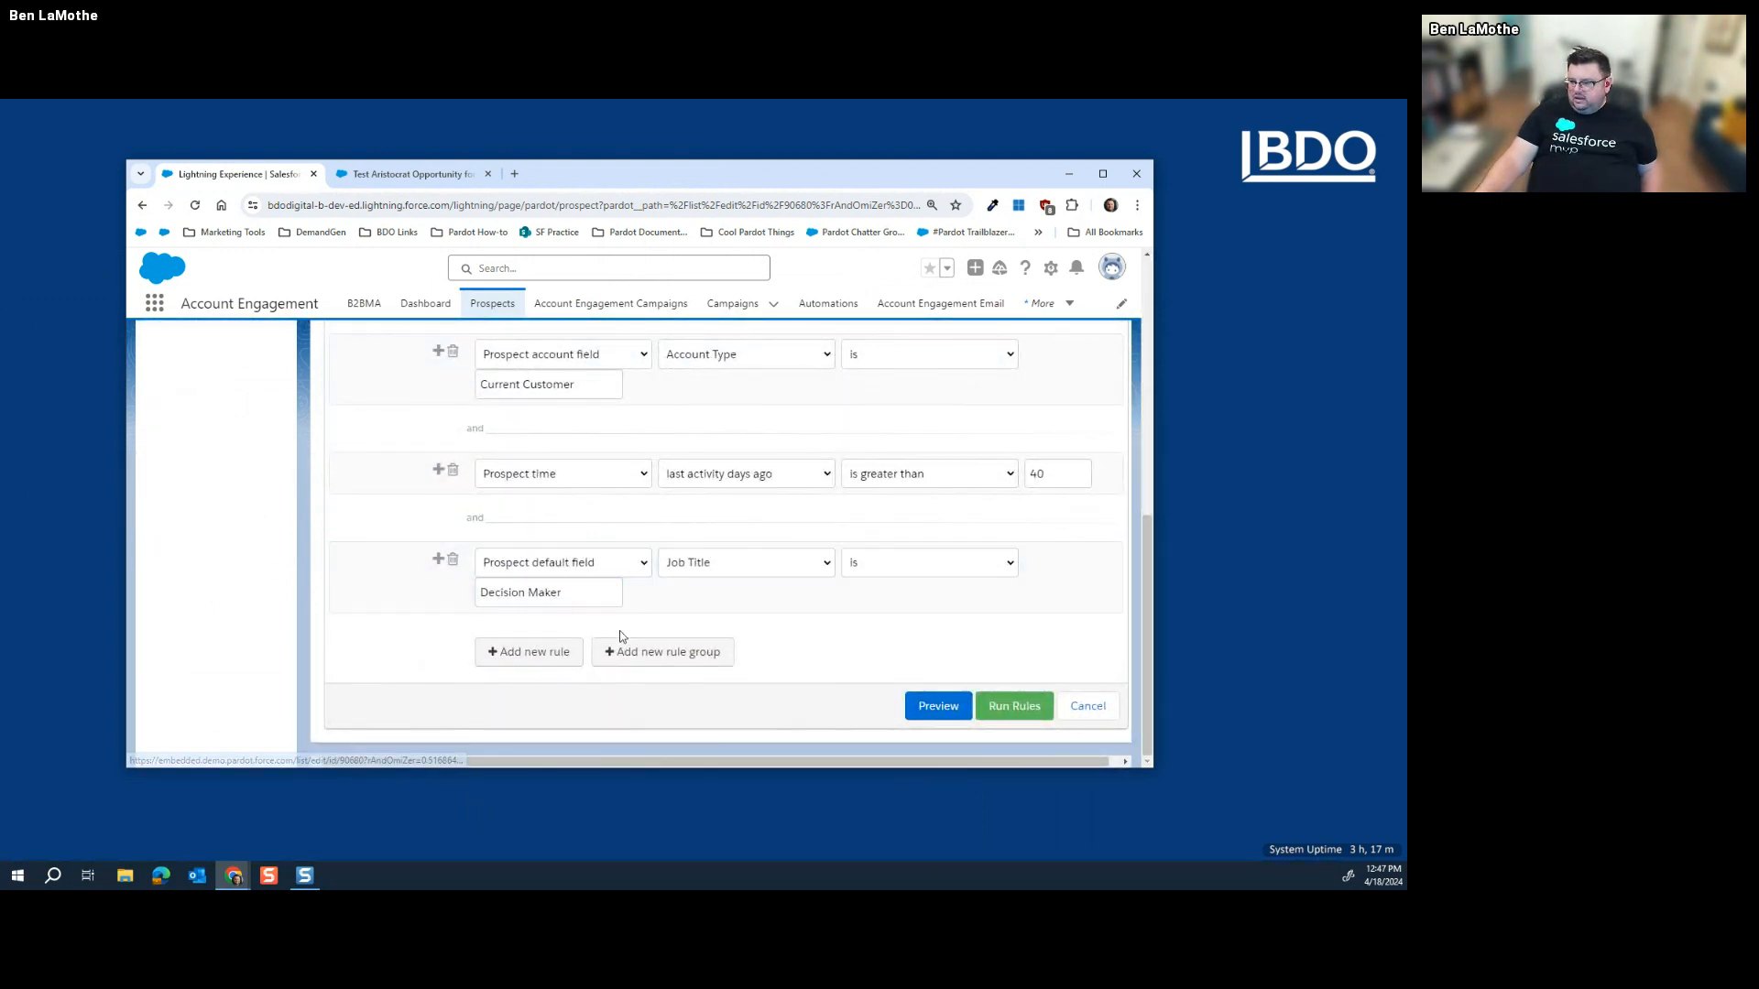
{"action": "left_click", "coordinate": [559, 683]}
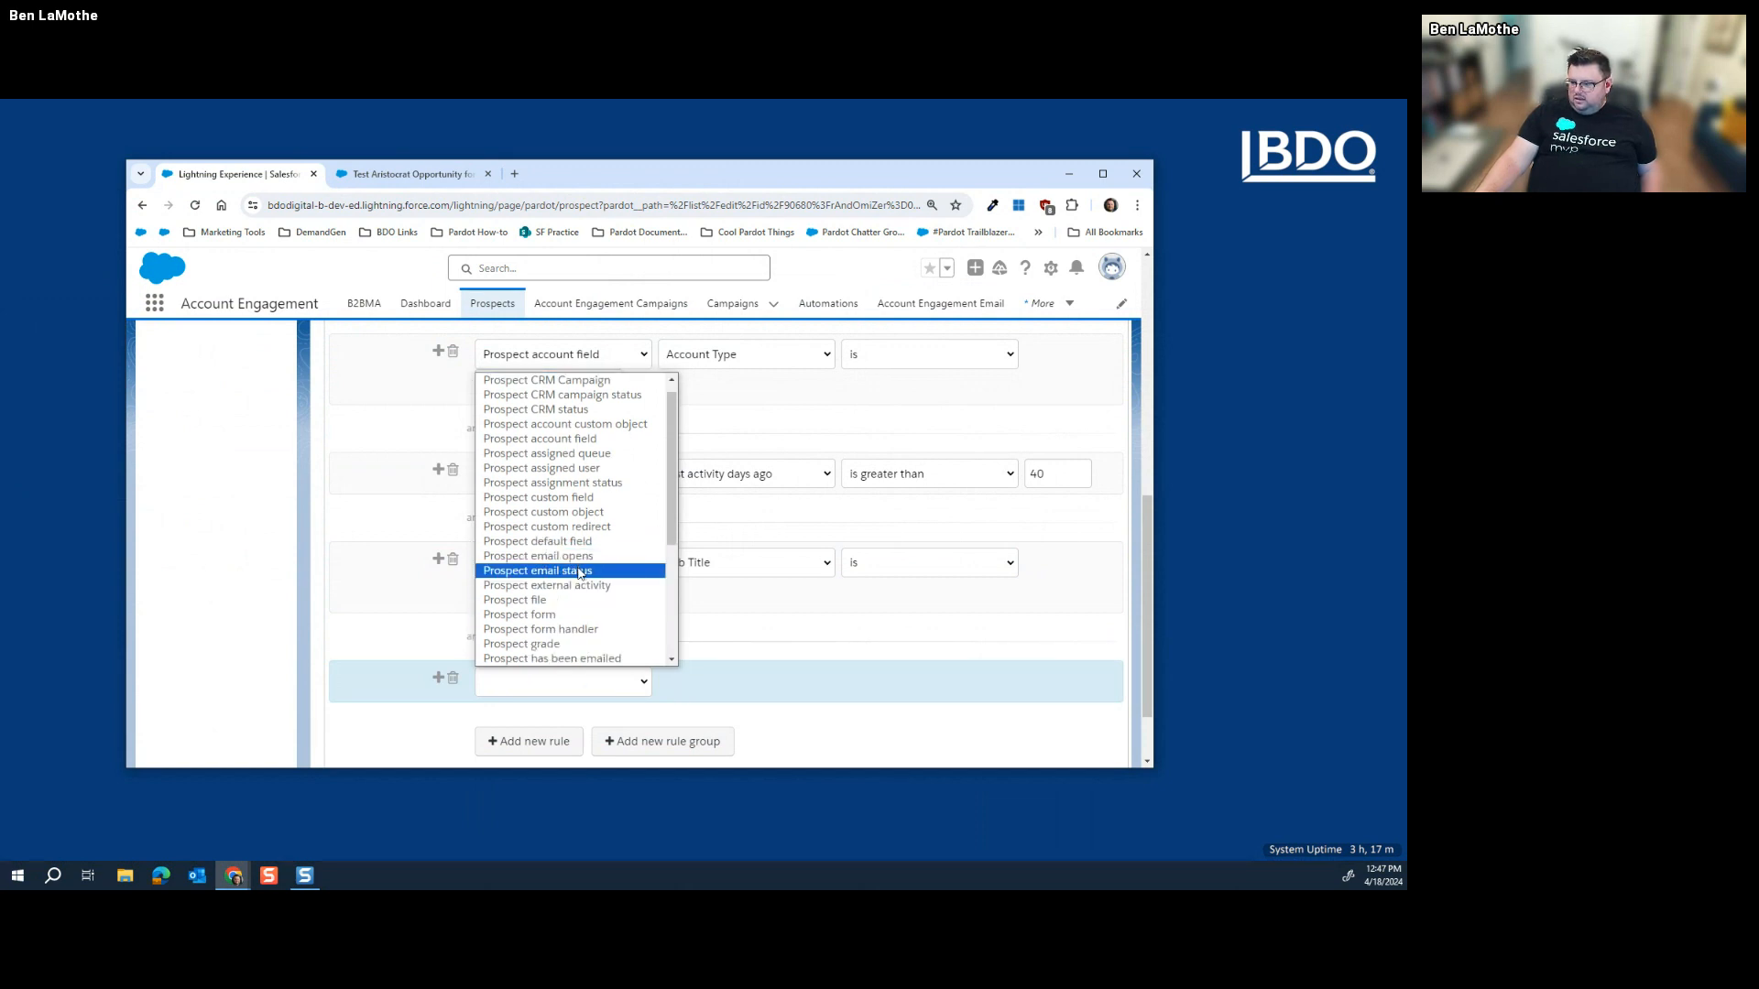
{"action": "scroll", "coordinate": [591, 559], "scroll_direction": "down", "scroll_amount": 3}
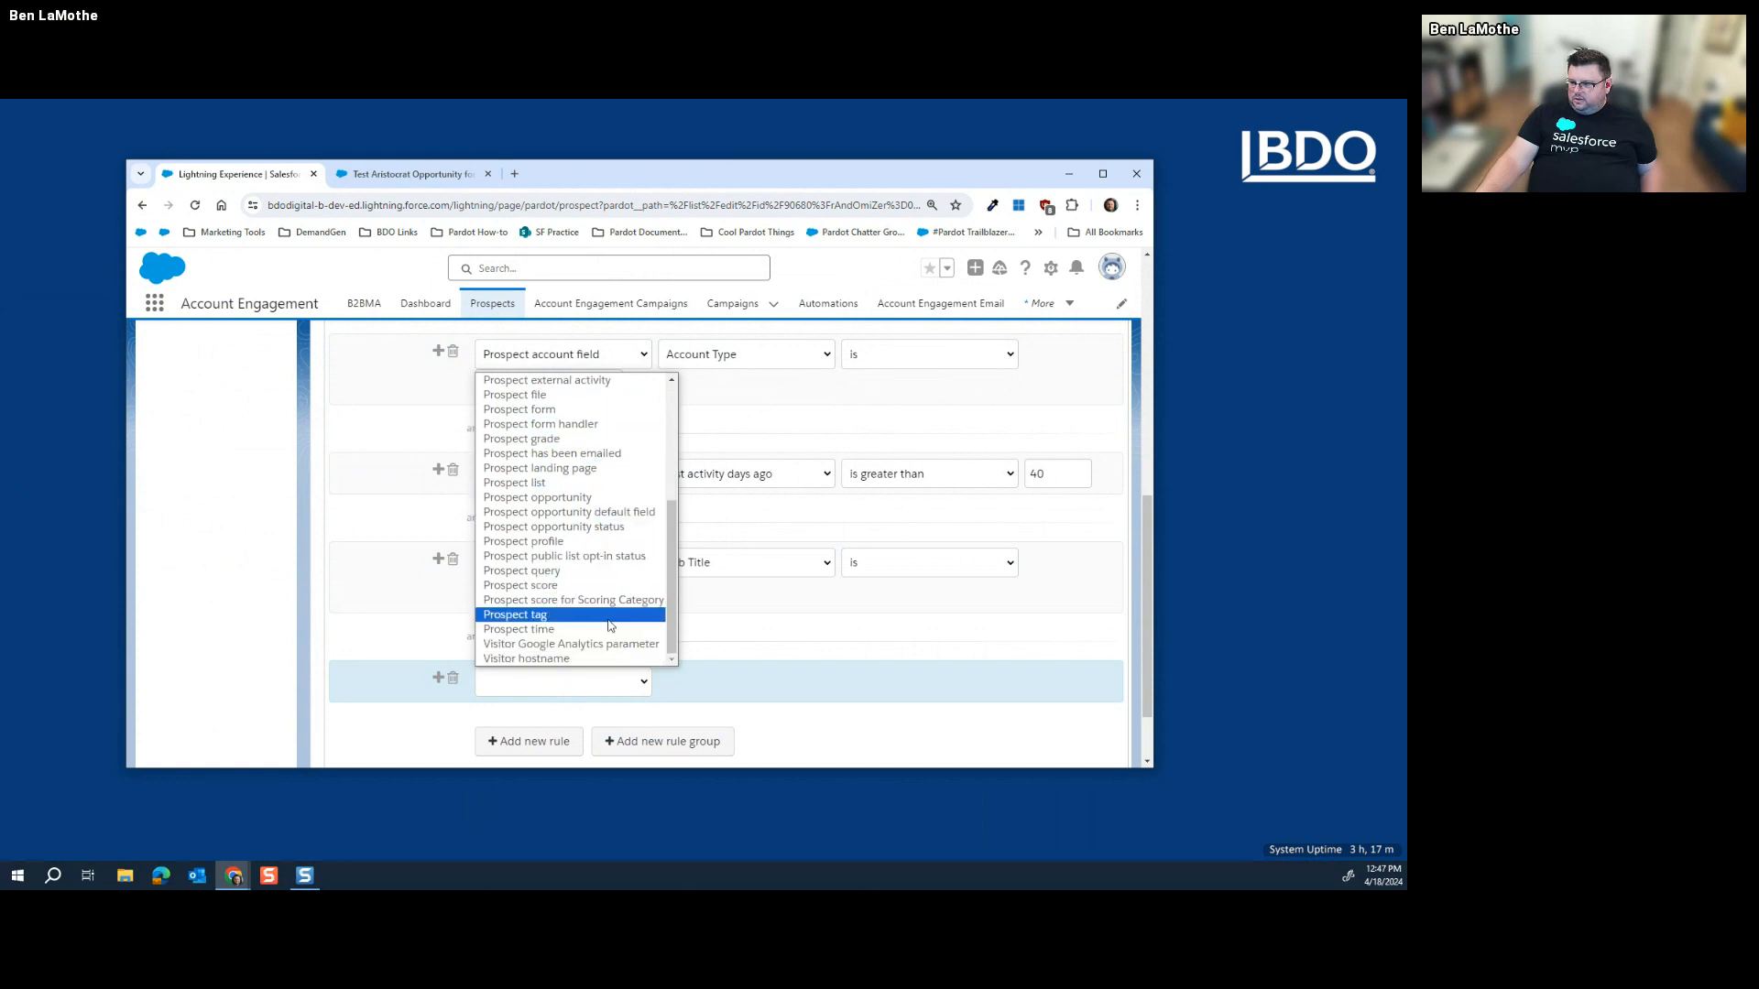
{"action": "left_click", "coordinate": [577, 454]}
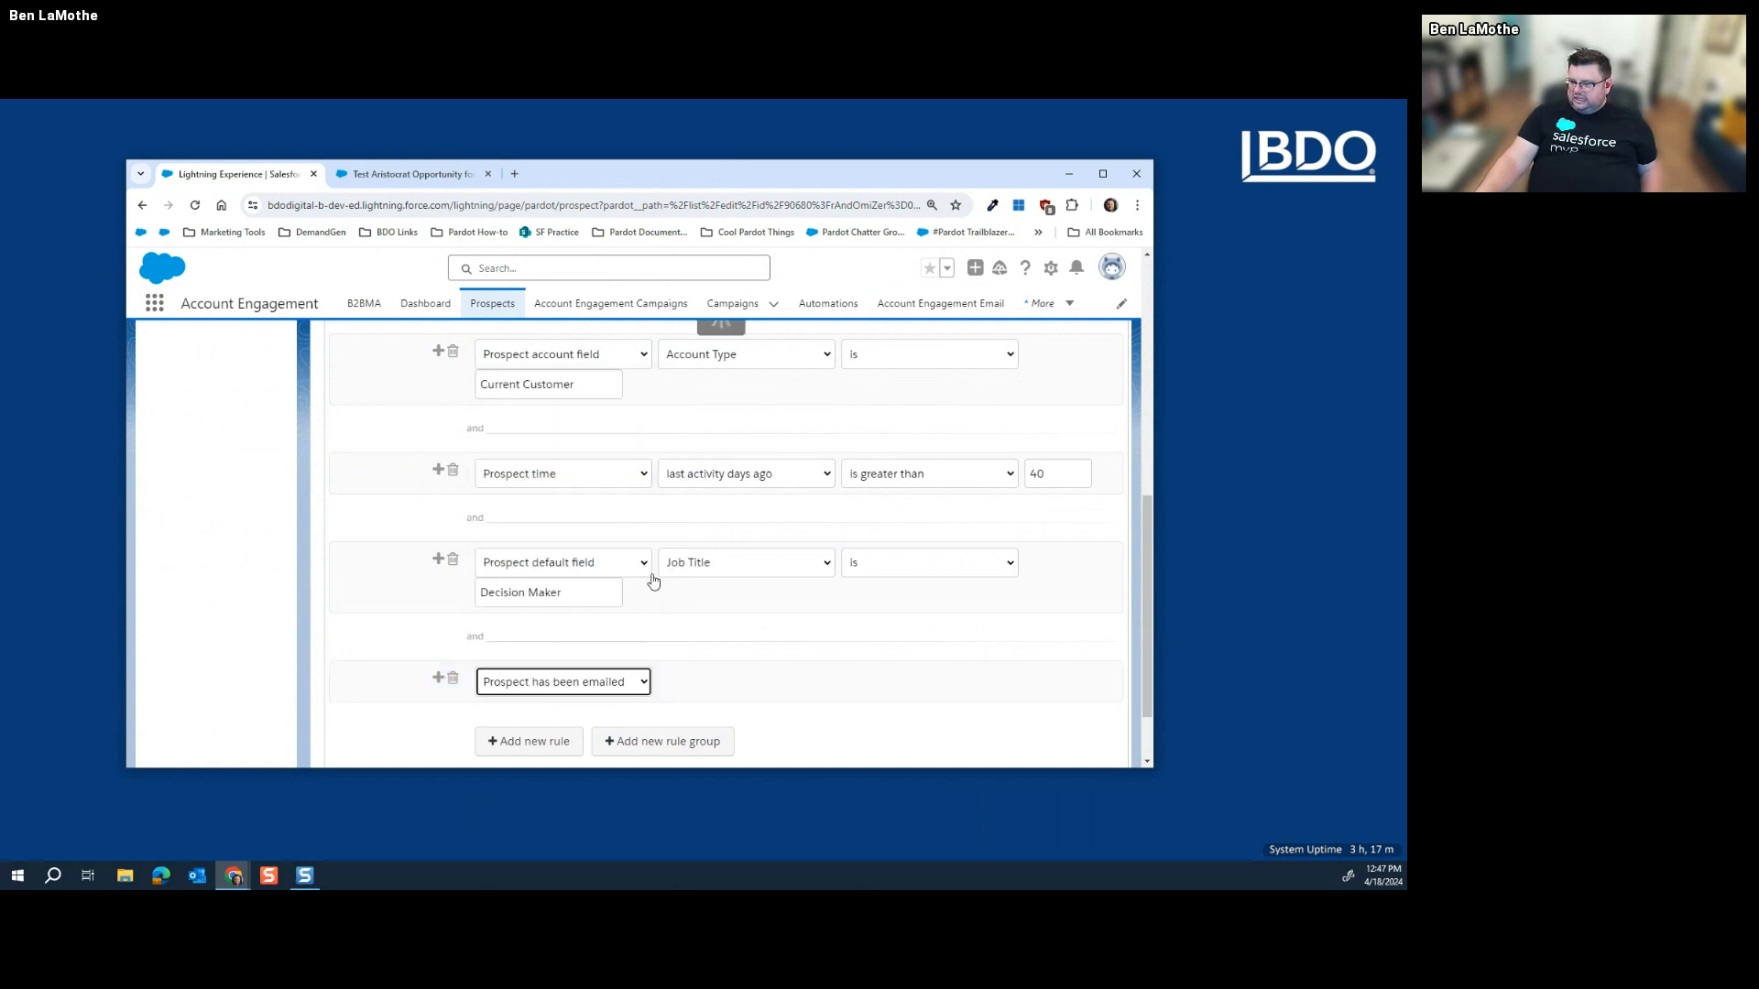
{"action": "left_click", "coordinate": [729, 681]}
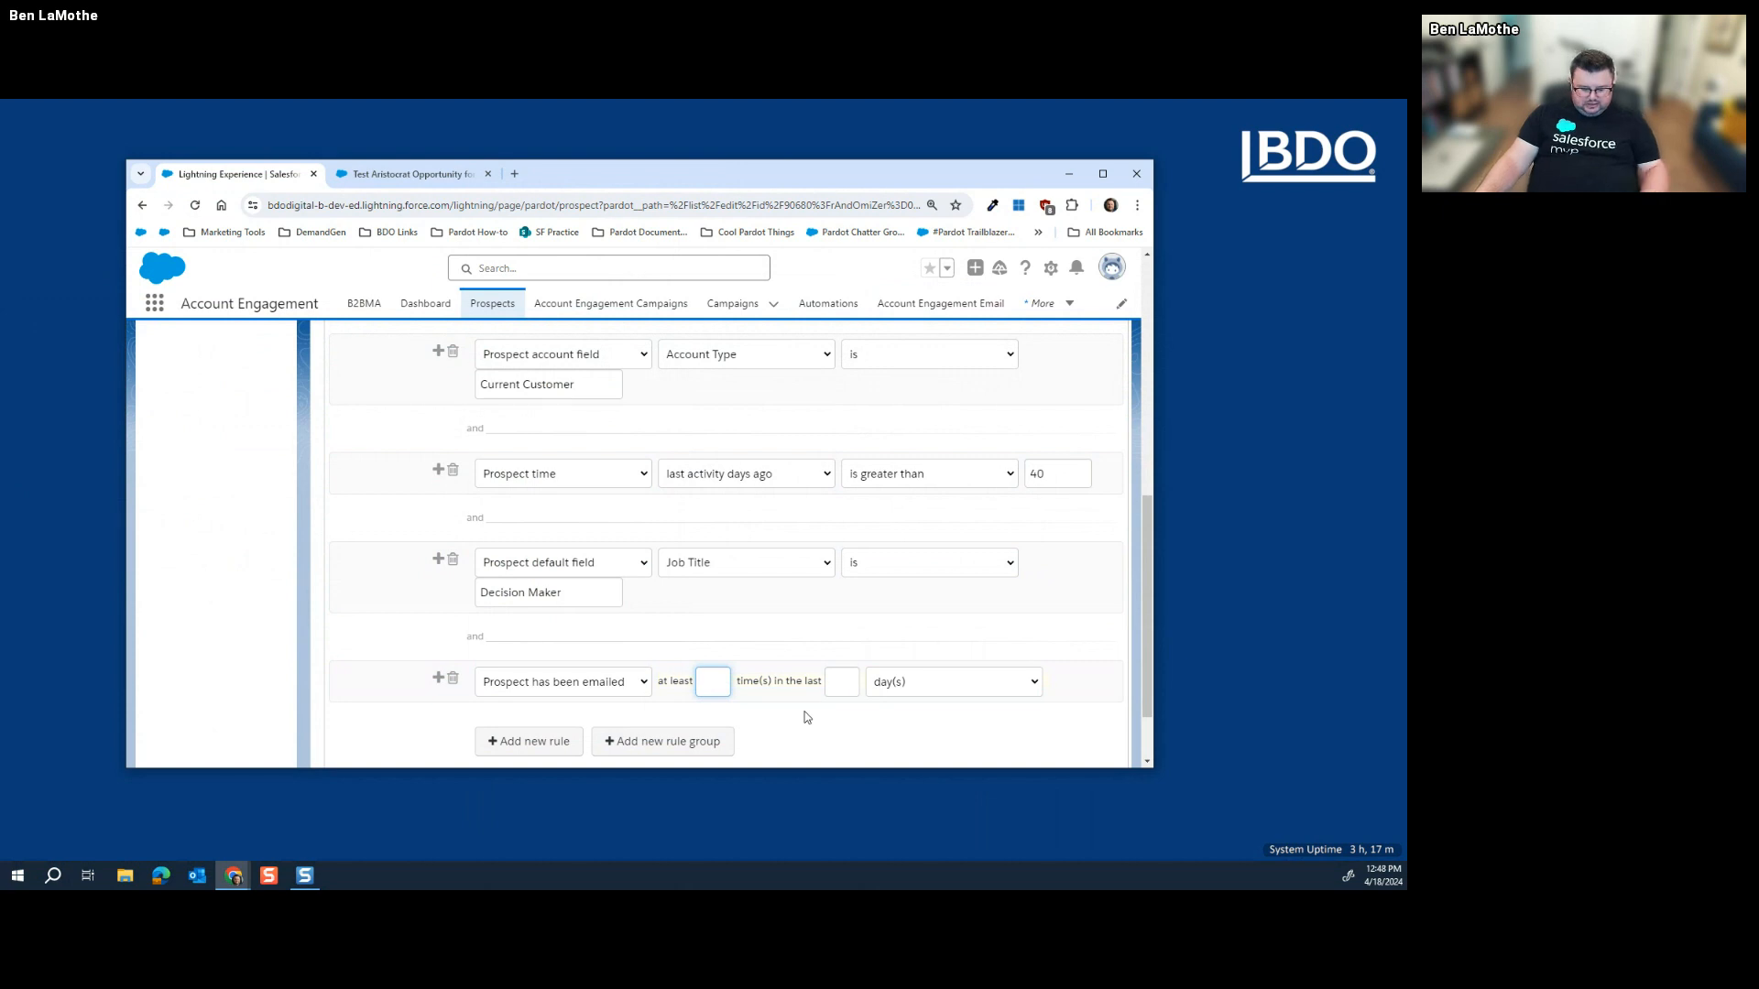
{"action": "type", "text": "2"}
{"action": "left_click", "coordinate": [843, 687]}
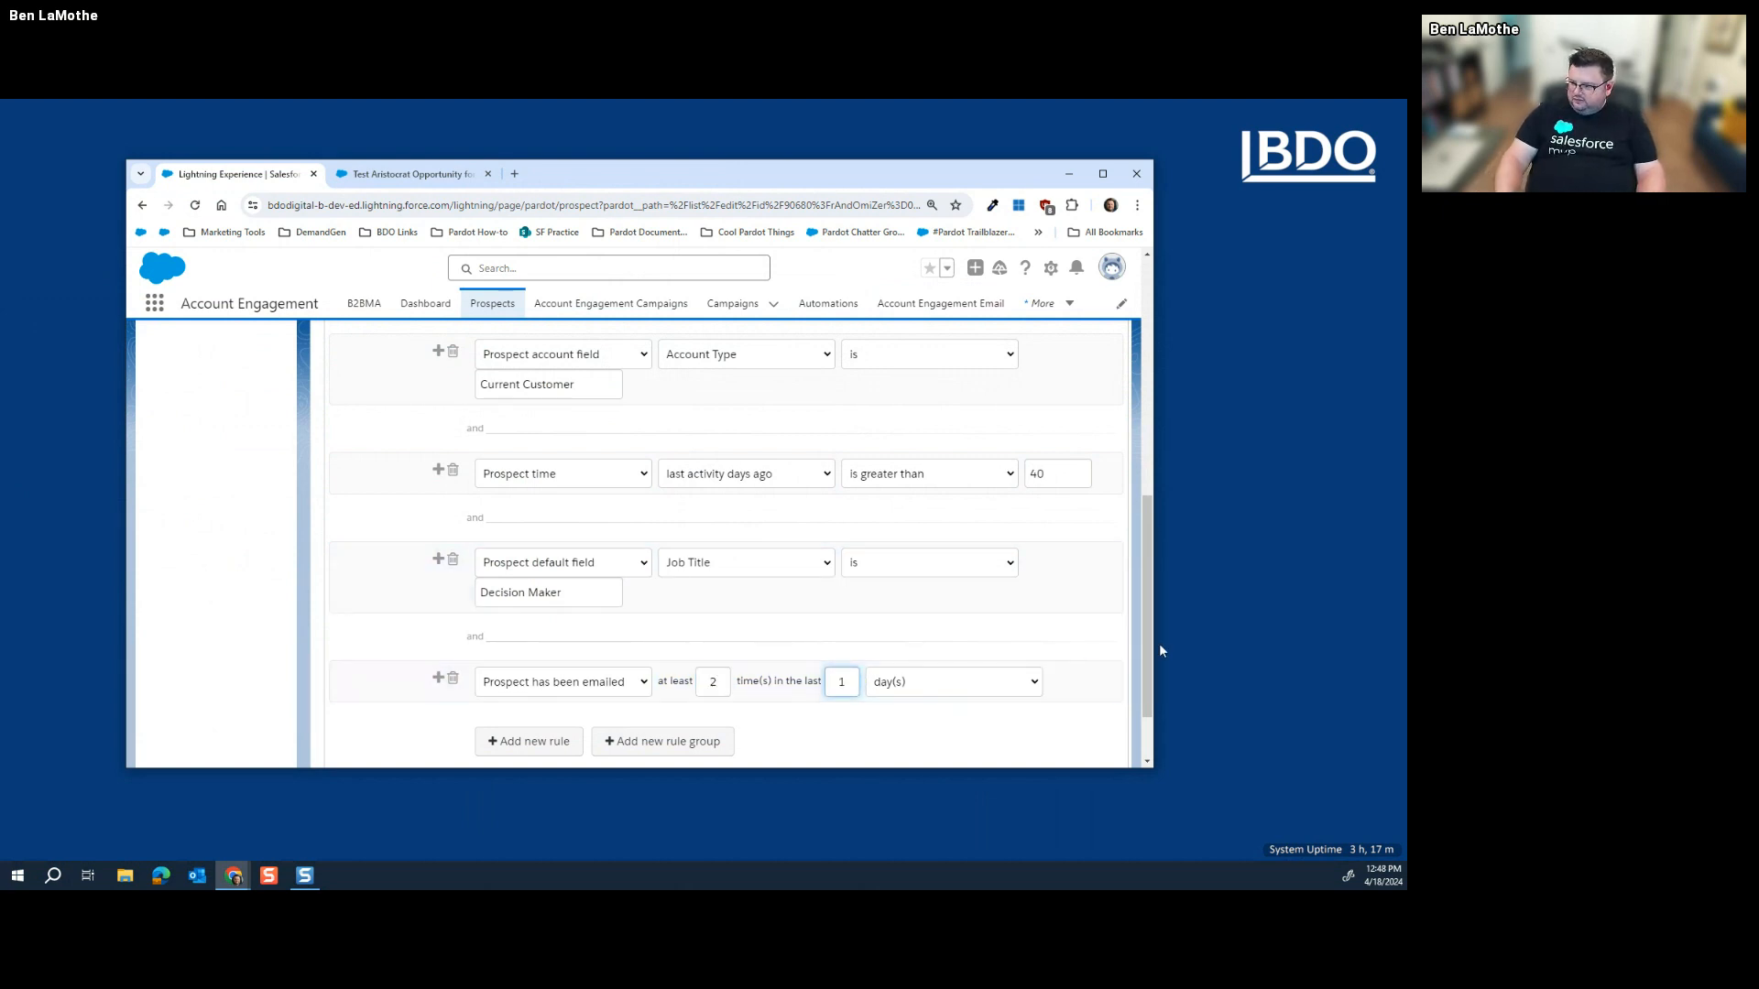
{"action": "type", "text": "40"}
{"action": "left_click", "coordinate": [993, 718]}
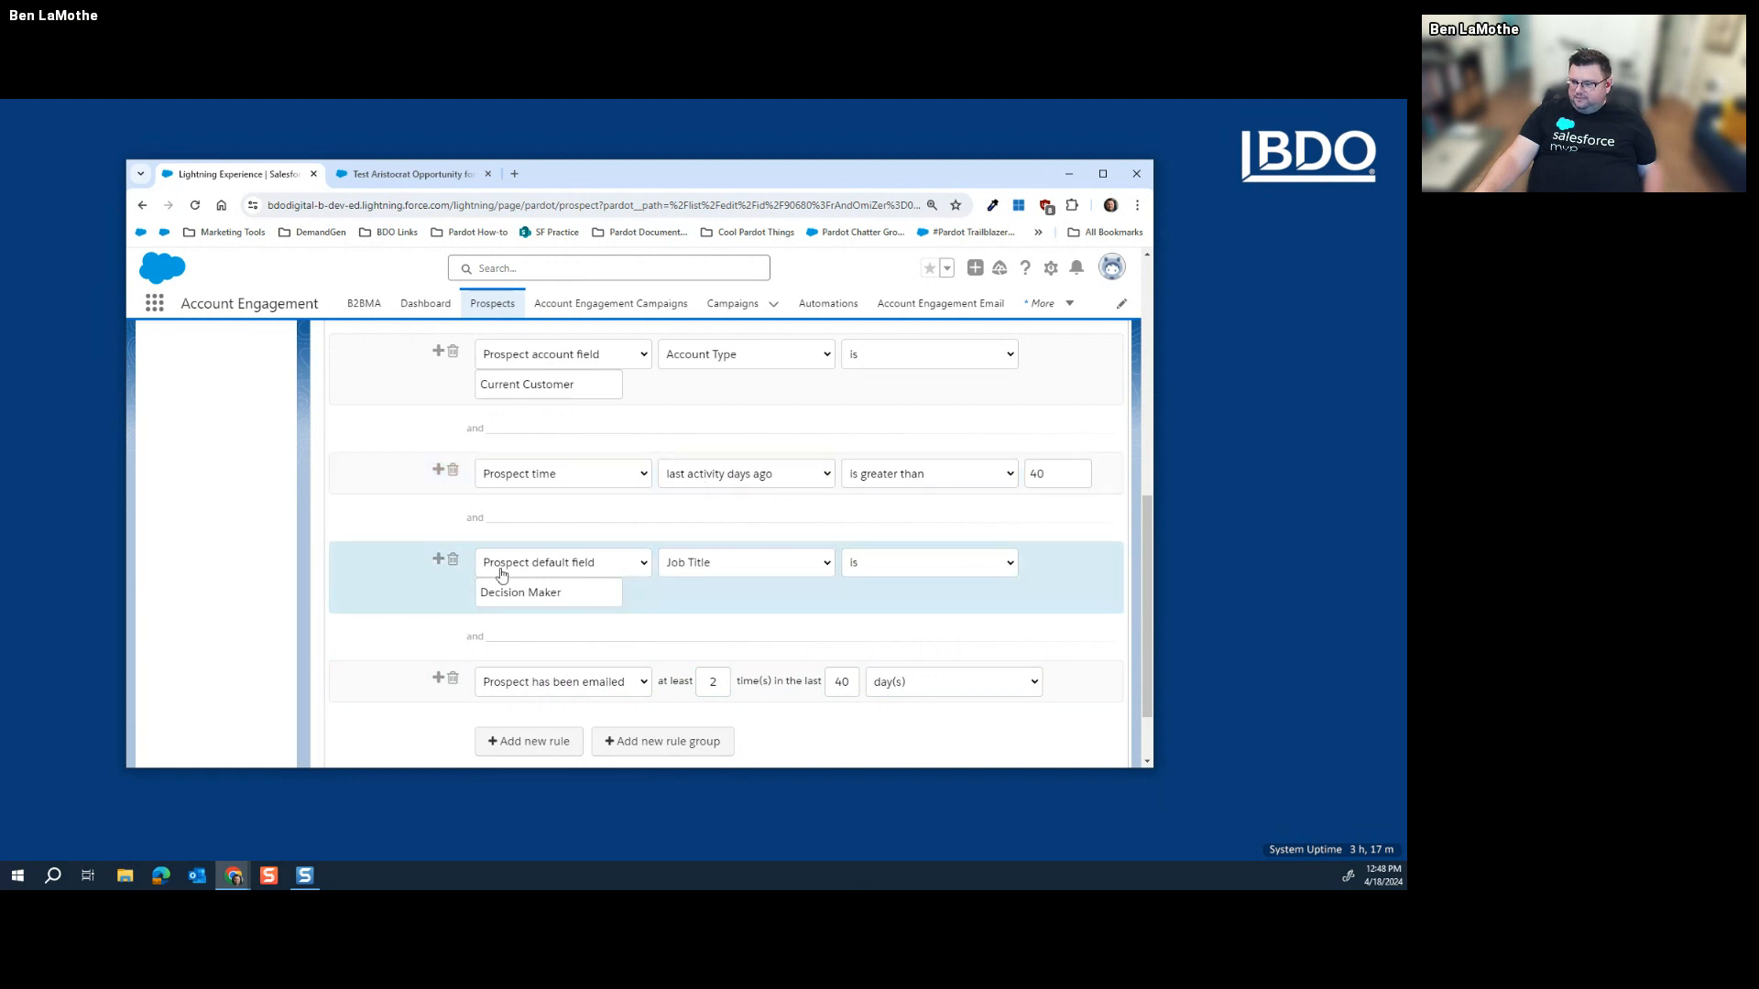
{"action": "scroll", "coordinate": [672, 608], "scroll_direction": "up", "scroll_amount": 10}
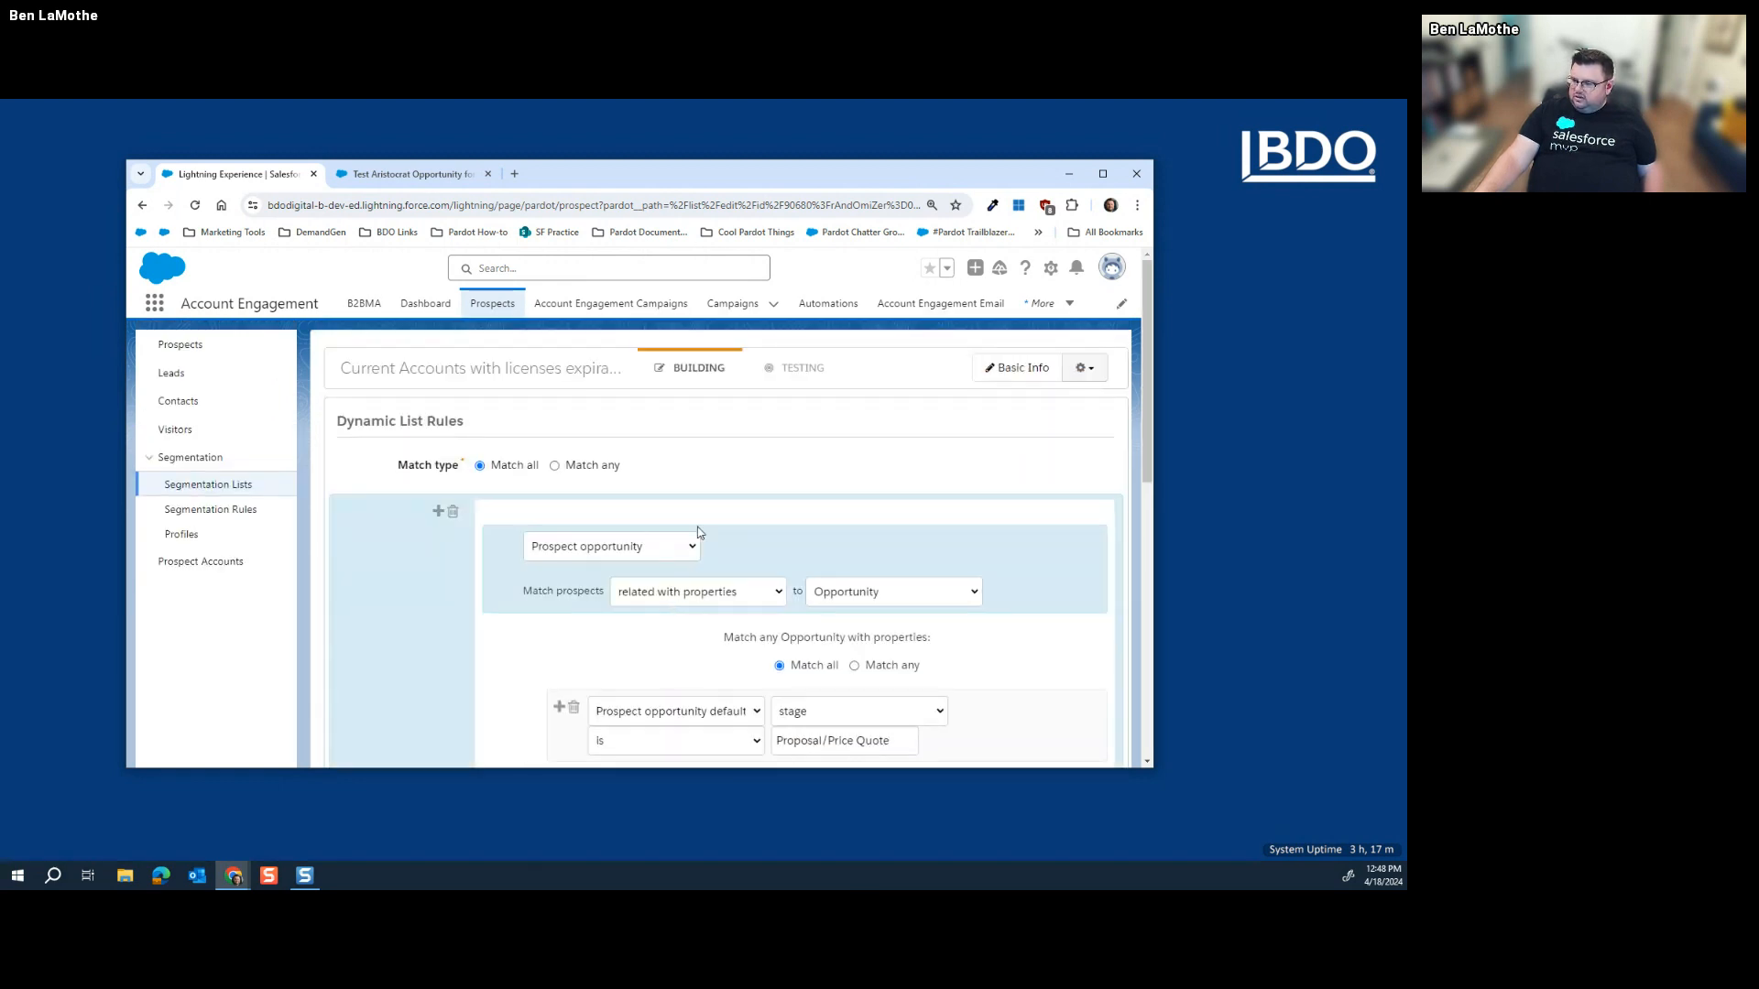
{"action": "scroll", "coordinate": [685, 552], "scroll_direction": "down", "scroll_amount": 3}
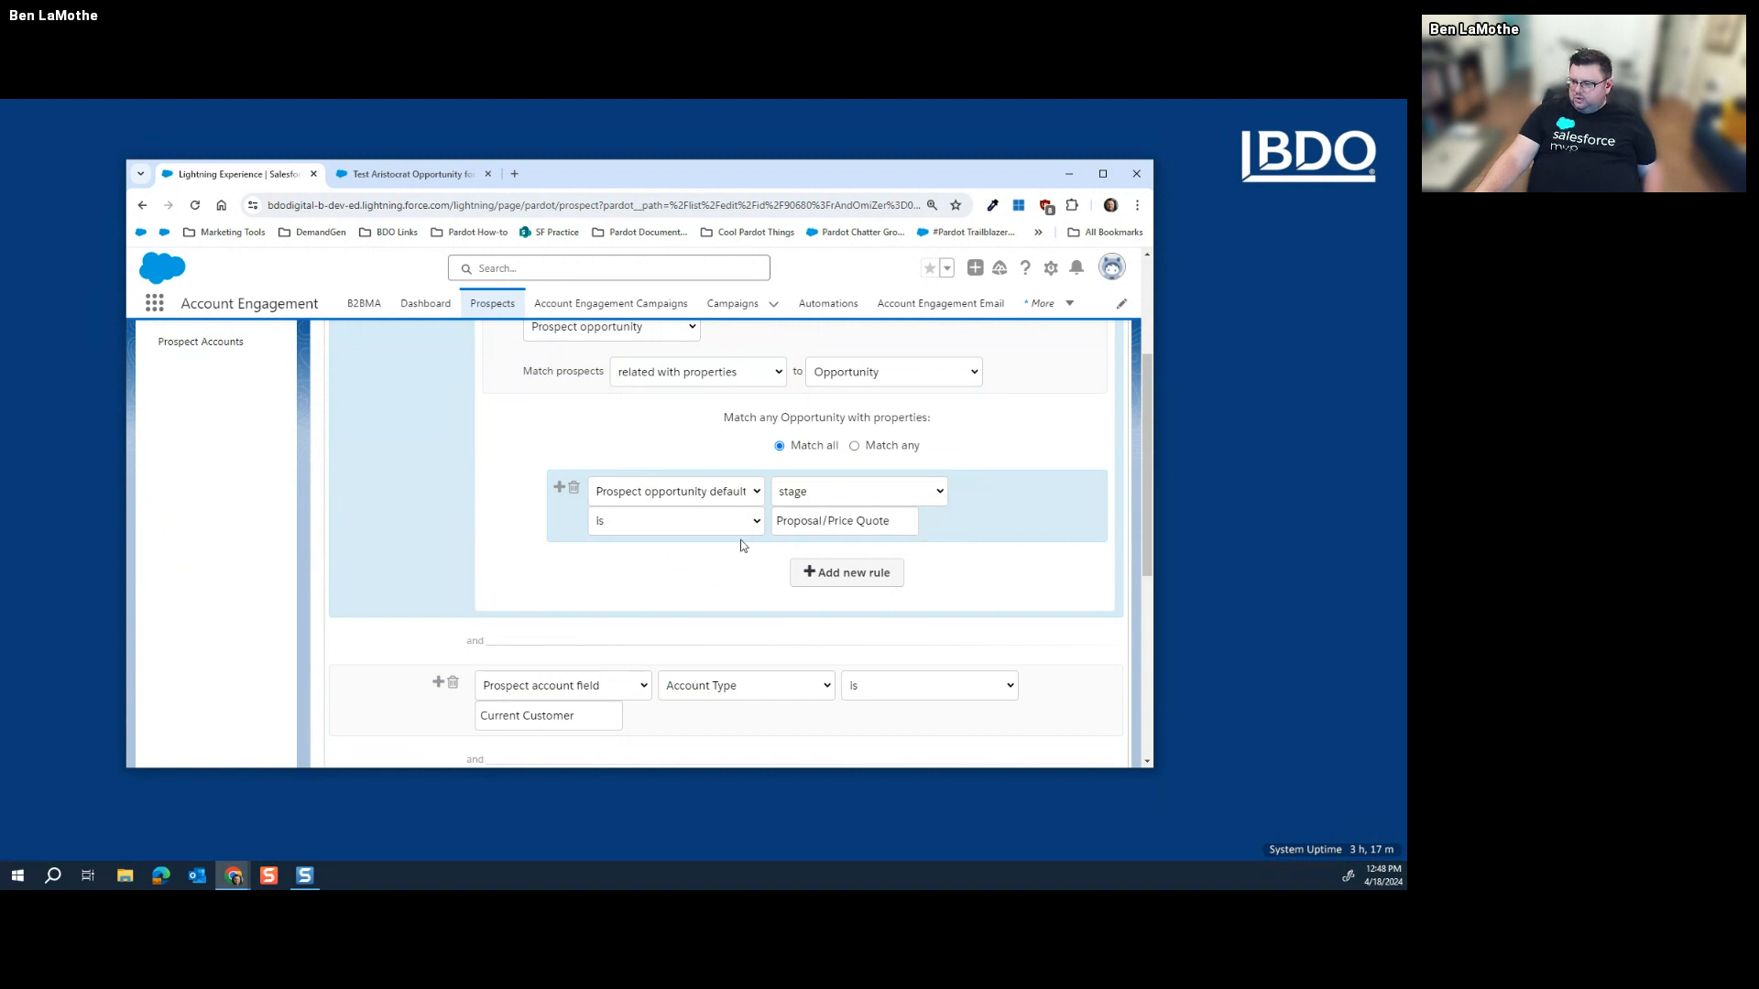
{"action": "scroll", "coordinate": [723, 540], "scroll_direction": "down", "scroll_amount": 2}
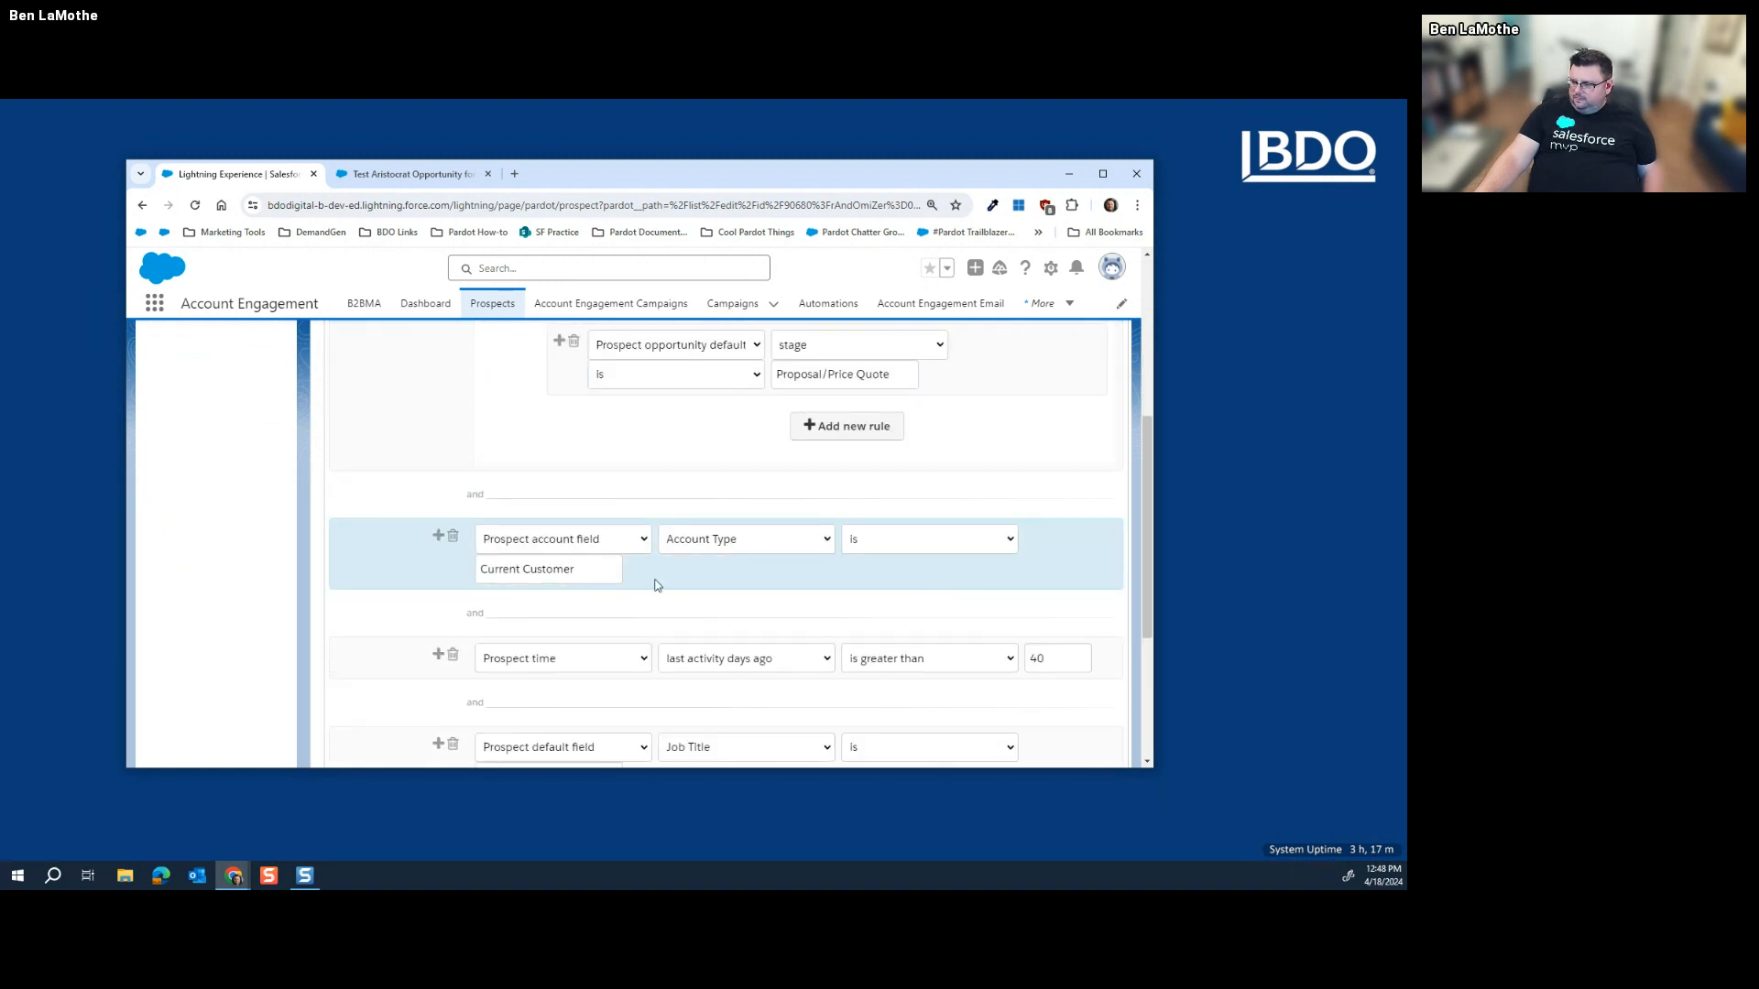
{"action": "scroll", "coordinate": [703, 694], "scroll_direction": "down", "scroll_amount": 1}
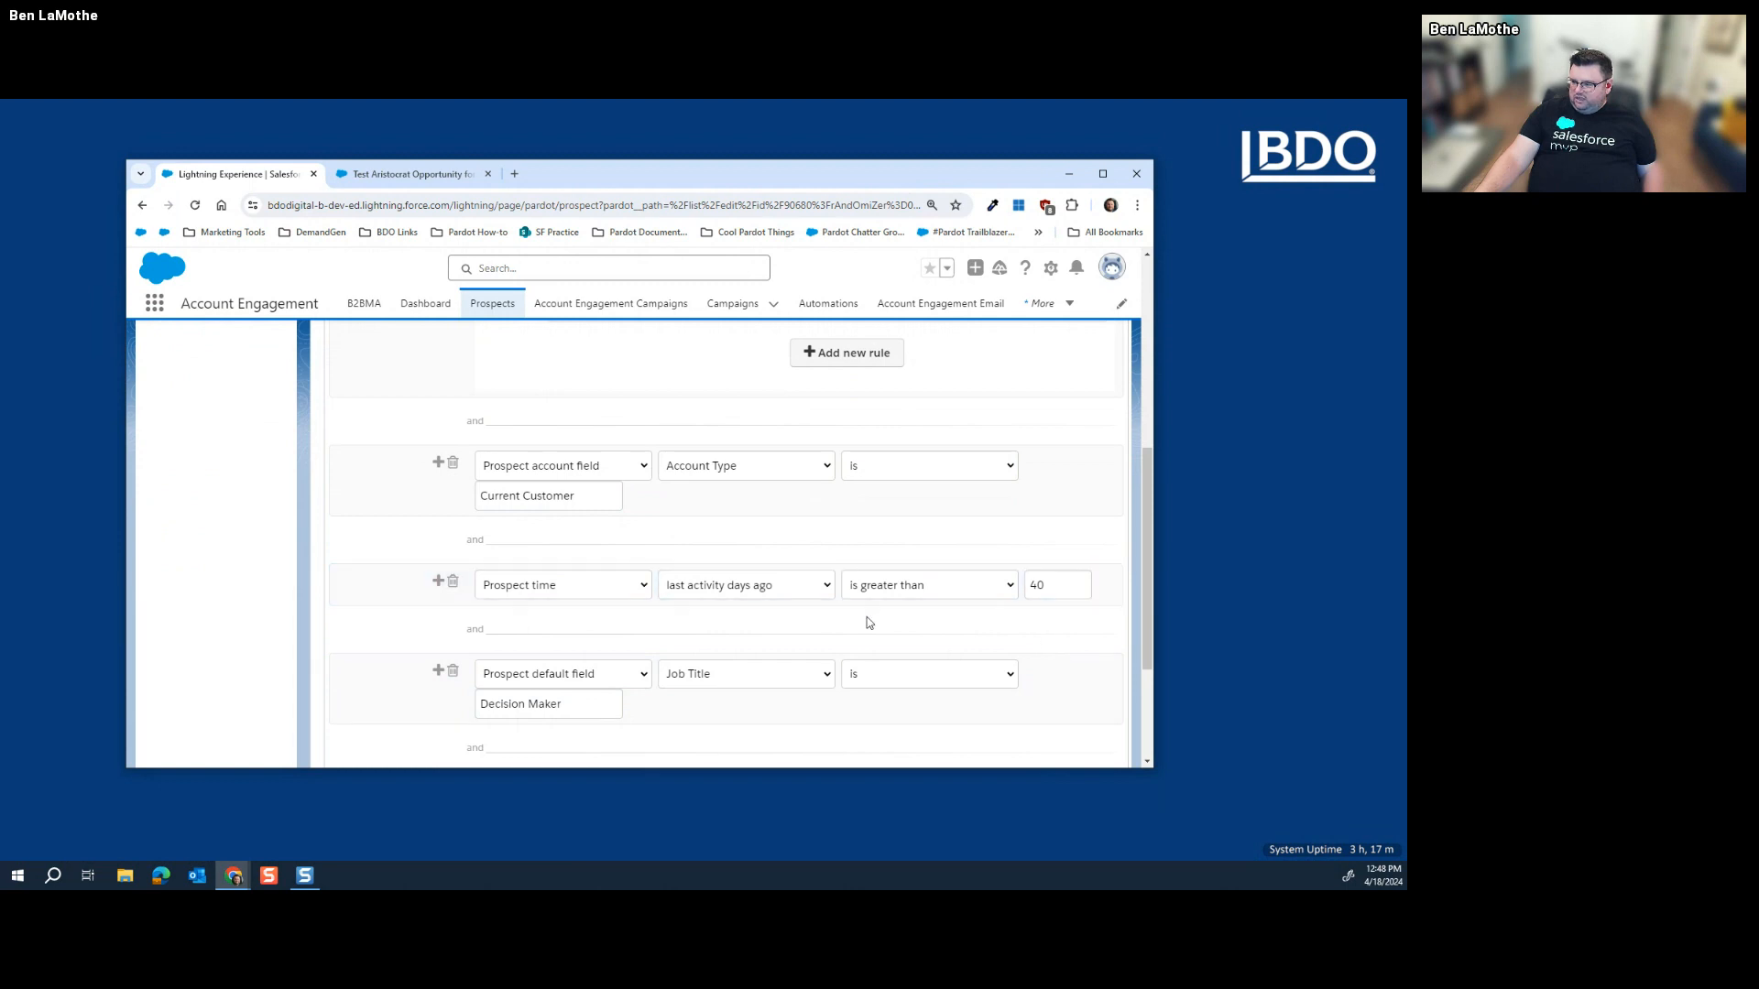
Step: Review the full dynamic list rule set, from the opportunity stage group through the account type, last activity, job title and emailed rules
{"action": "scroll", "coordinate": [965, 620], "scroll_direction": "down", "scroll_amount": 1}
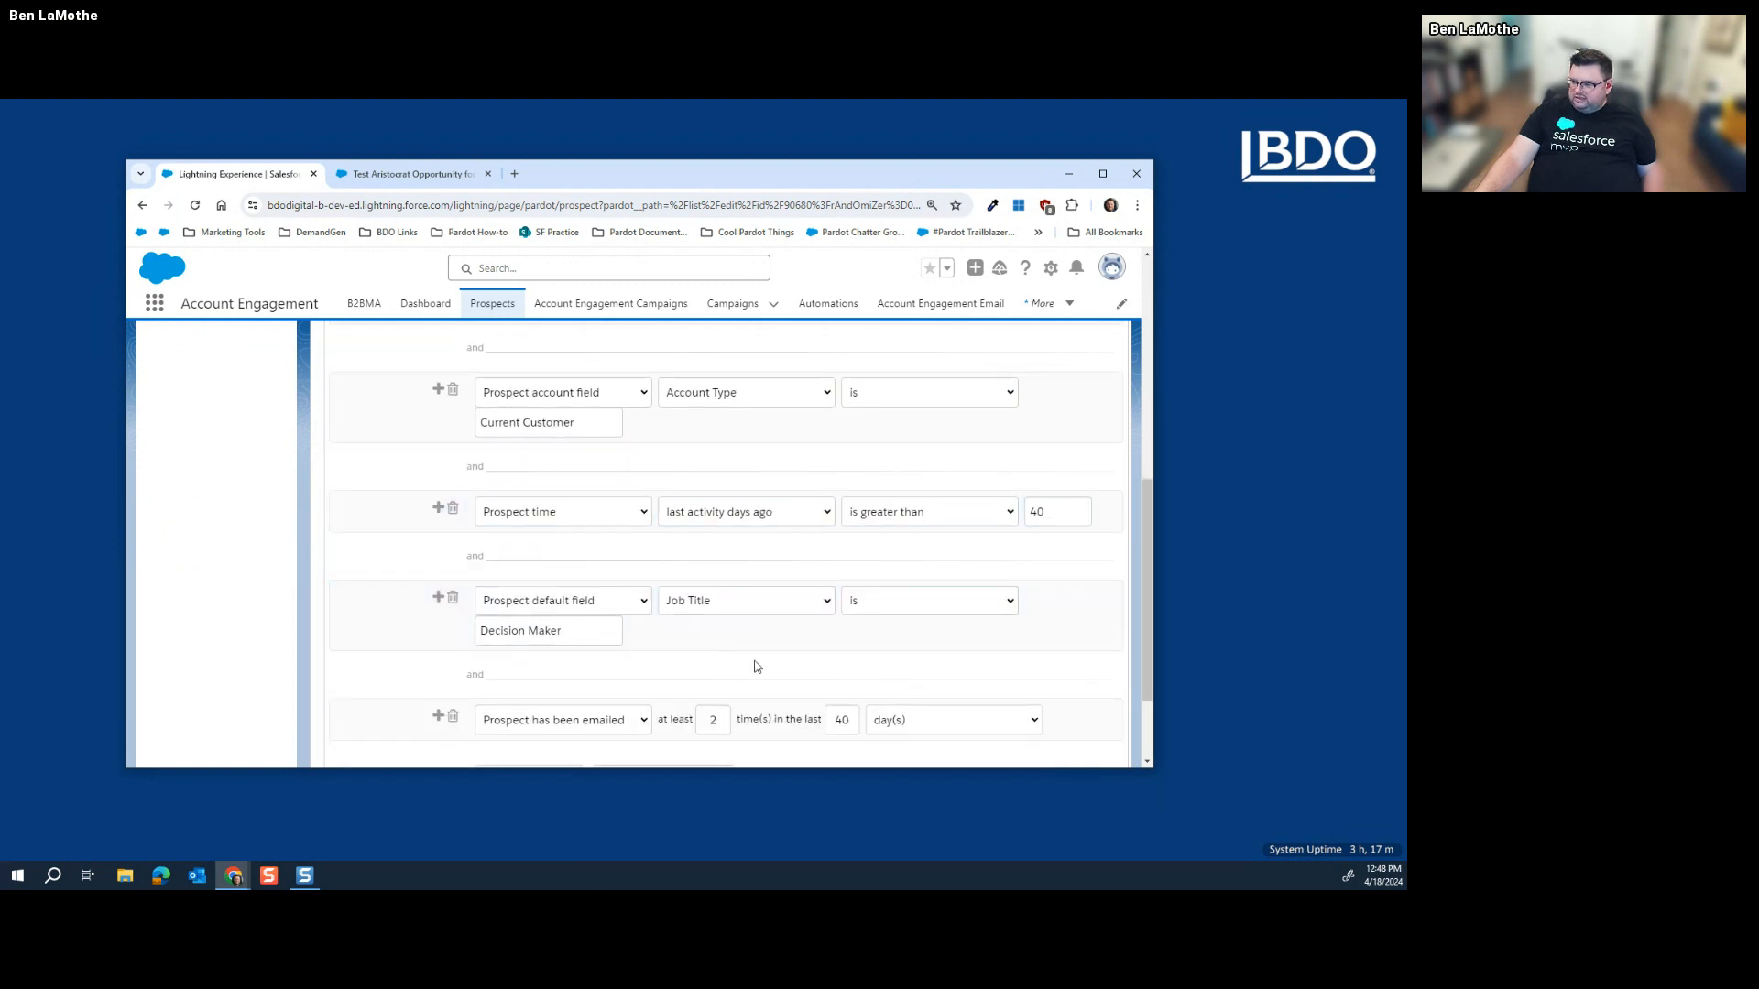
{"action": "scroll", "coordinate": [723, 671], "scroll_direction": "down", "scroll_amount": 1}
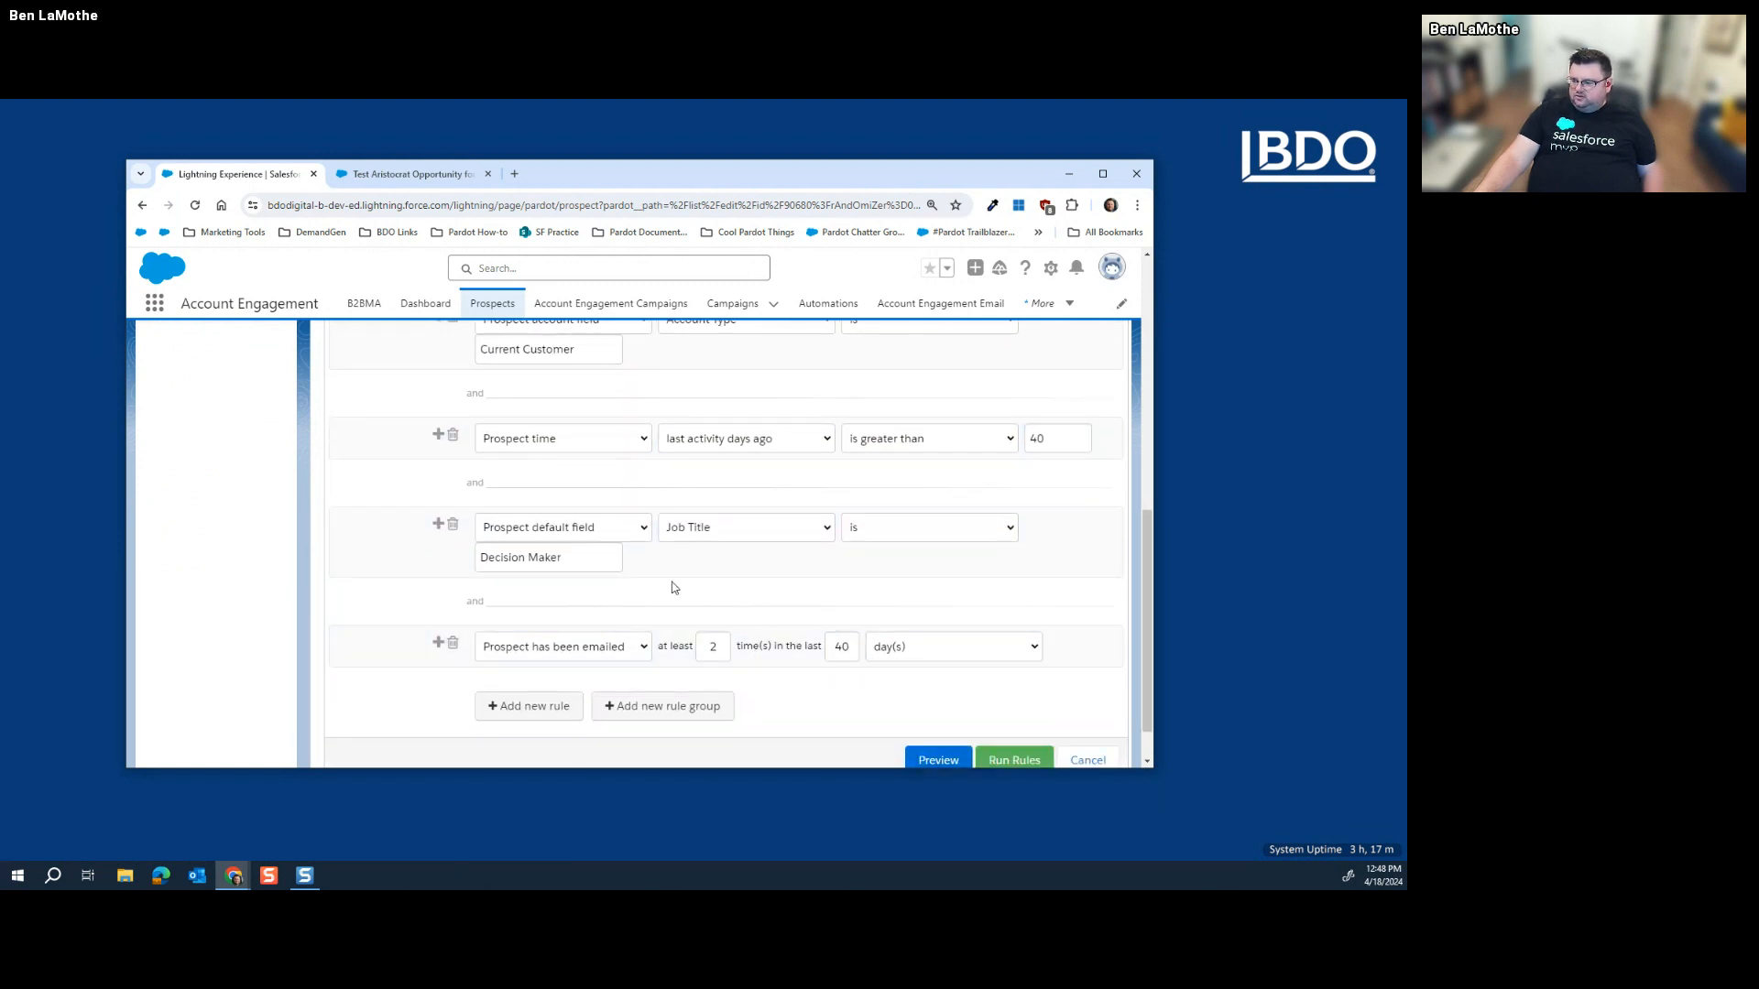
{"action": "scroll", "coordinate": [706, 570], "scroll_direction": "up", "scroll_amount": 10}
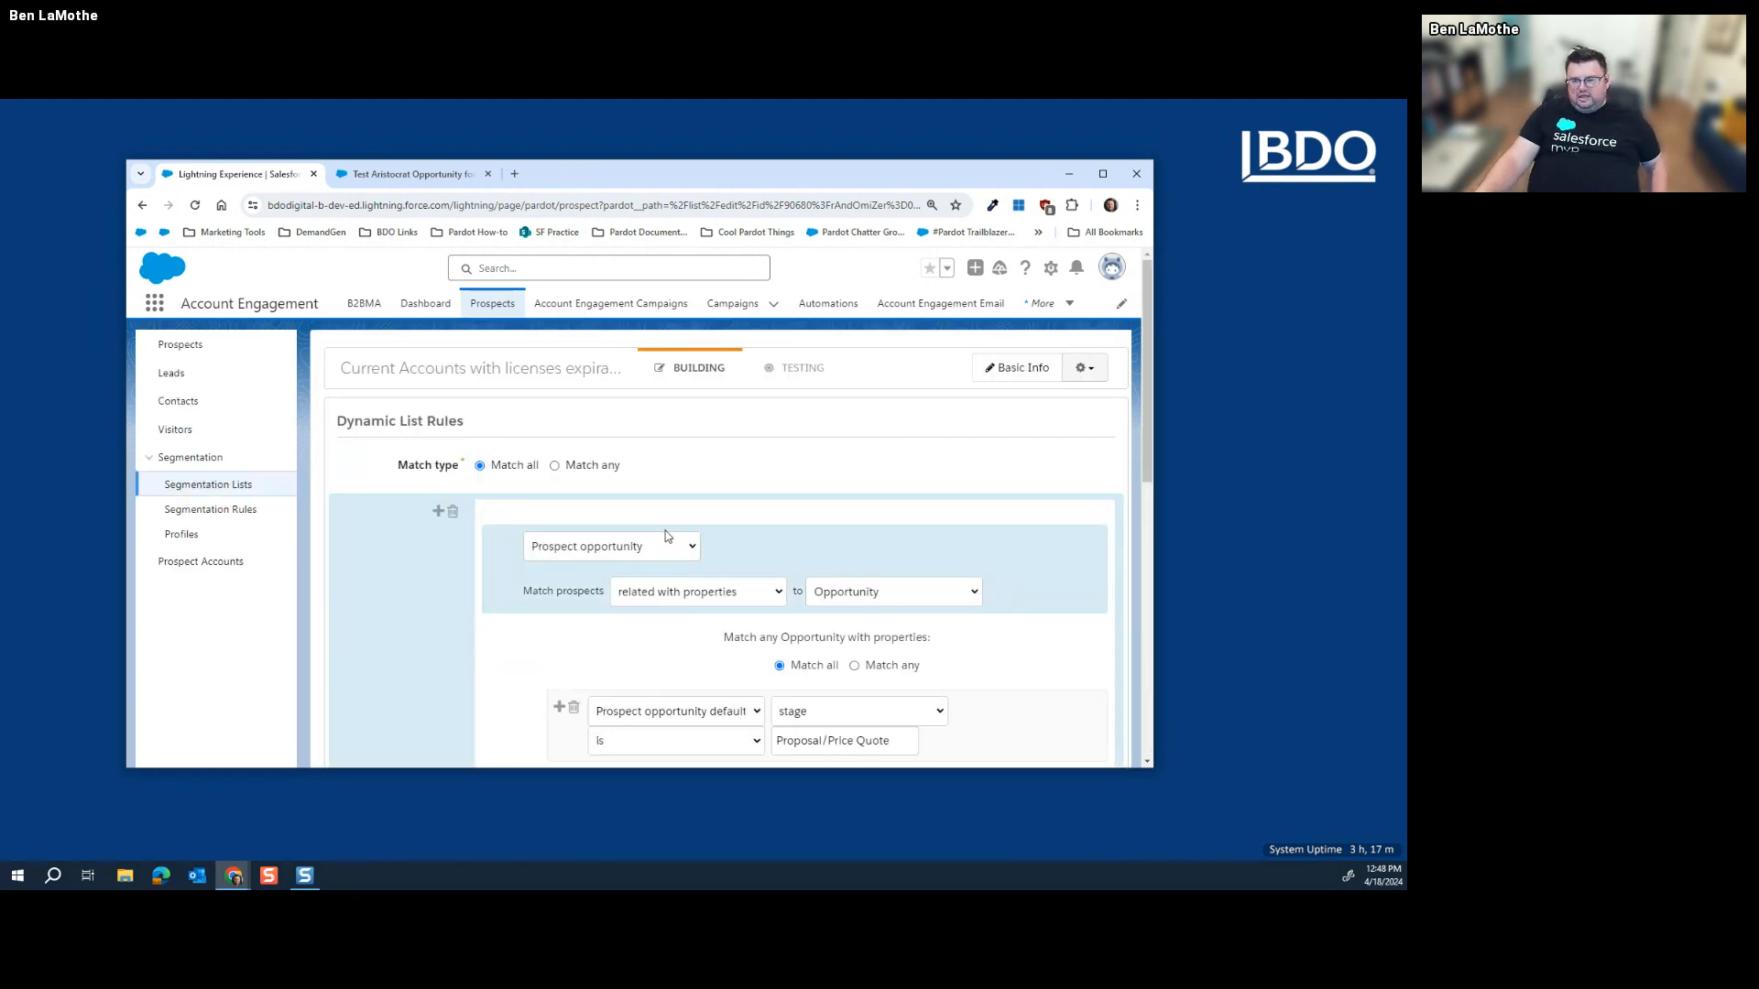
{"action": "scroll", "coordinate": [719, 522], "scroll_direction": "down", "scroll_amount": 10}
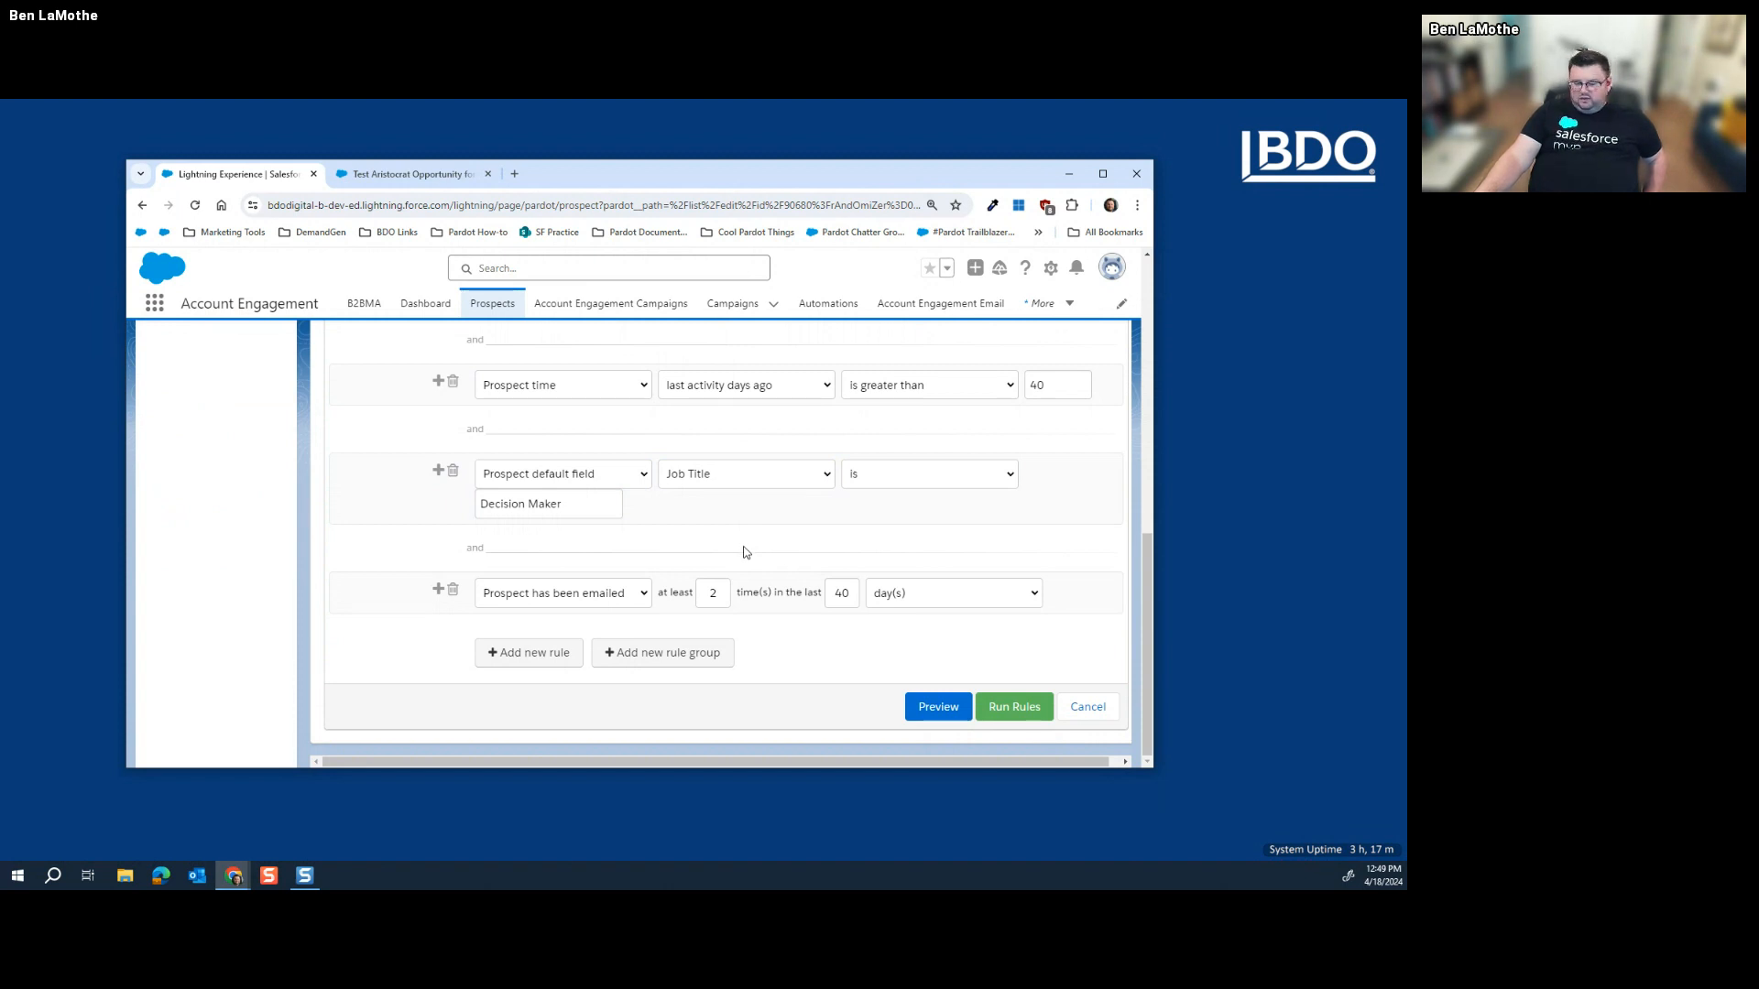
{"action": "scroll", "coordinate": [753, 561], "scroll_direction": "up", "scroll_amount": 1}
{"action": "scroll", "coordinate": [753, 561], "scroll_direction": "up", "scroll_amount": 10}
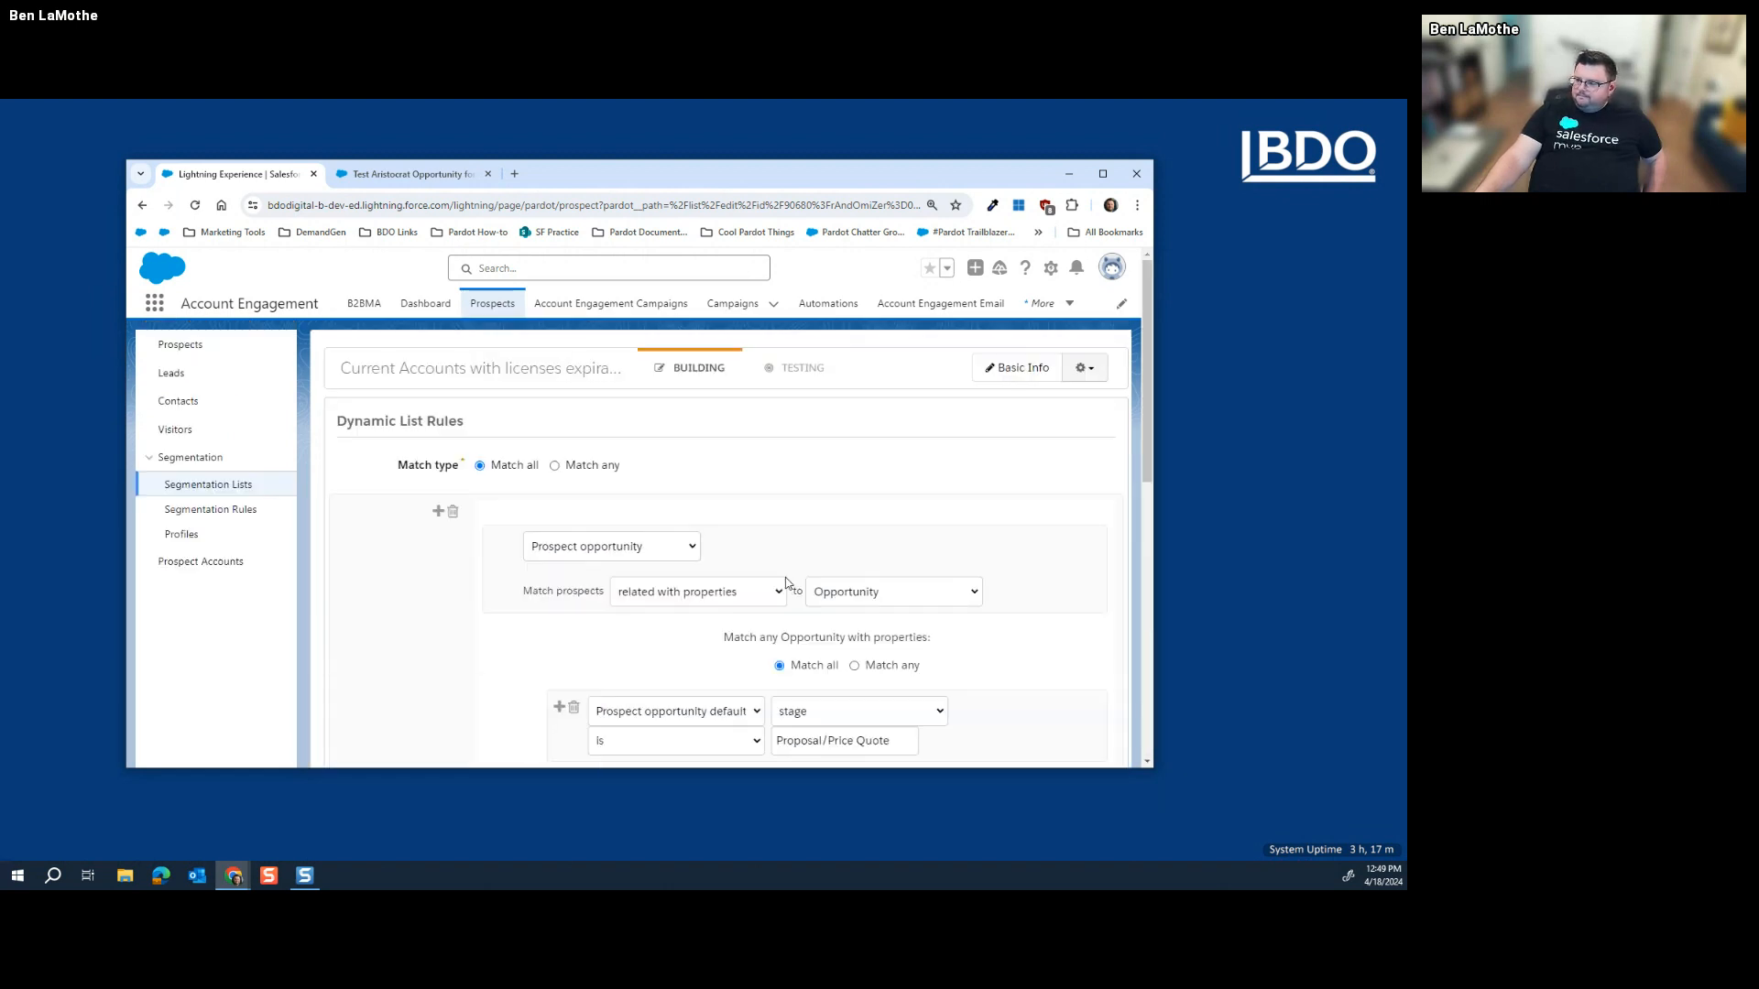
{"action": "scroll", "coordinate": [641, 472], "scroll_direction": "down", "scroll_amount": 3}
{"action": "scroll", "coordinate": [605, 485], "scroll_direction": "down", "scroll_amount": 5}
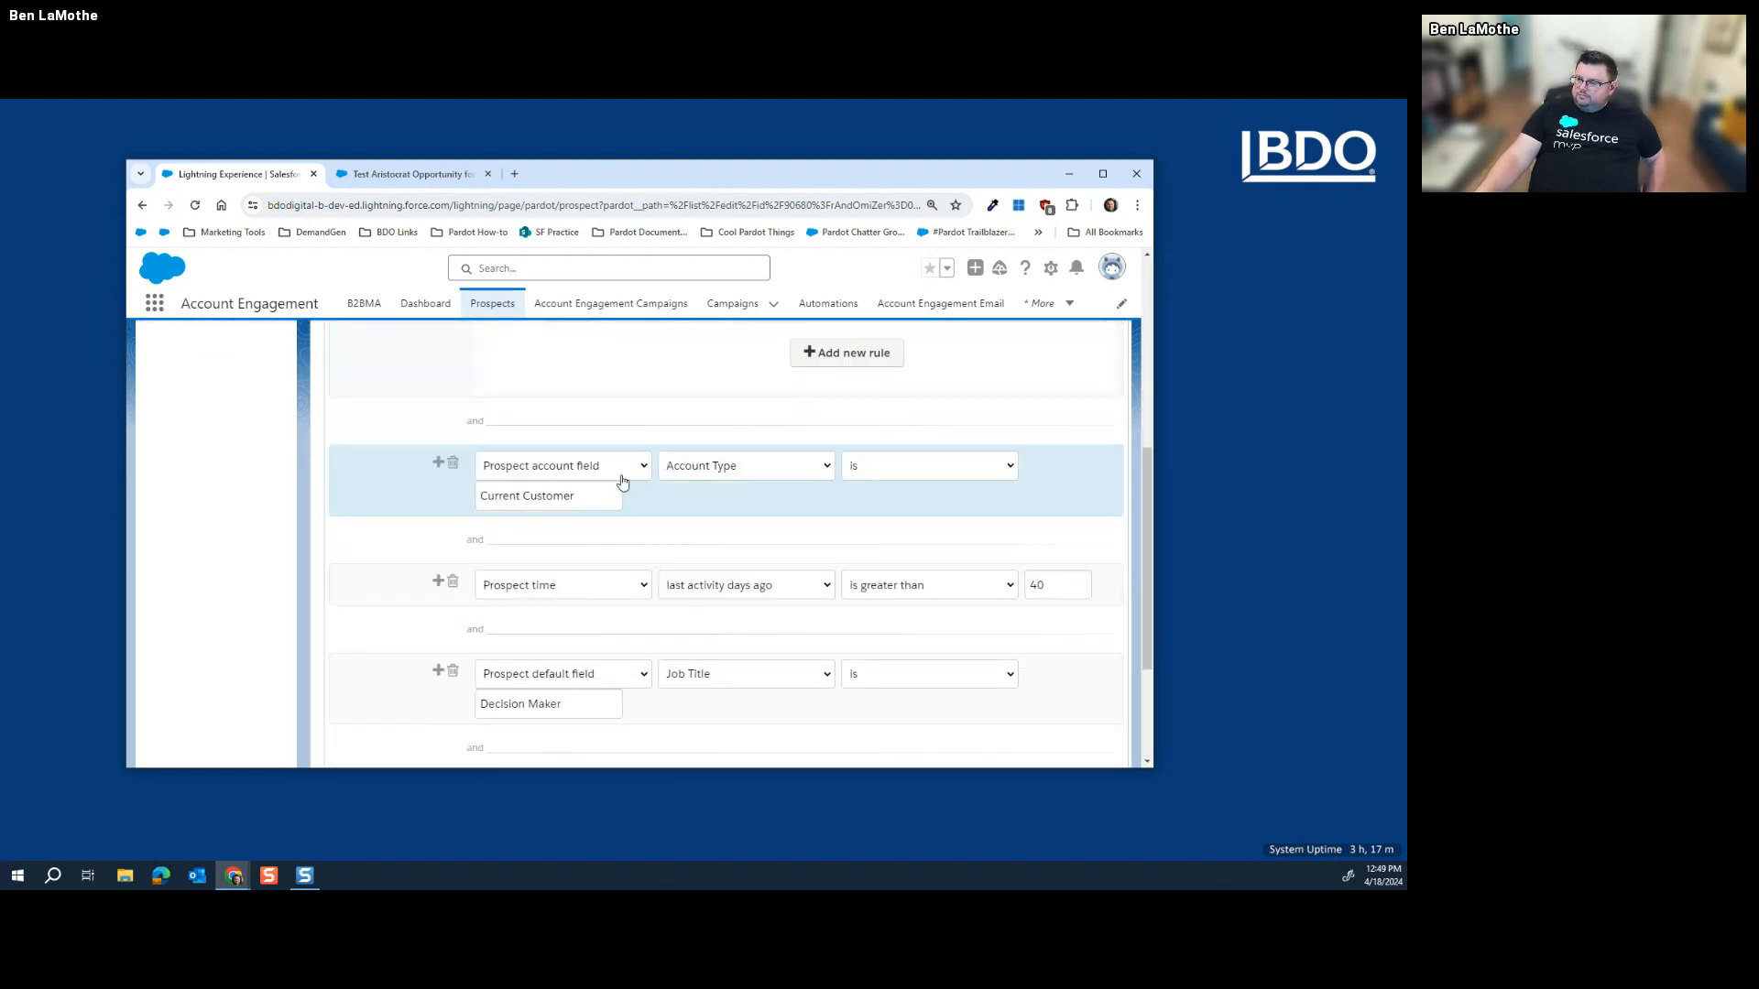
{"action": "scroll", "coordinate": [761, 535], "scroll_direction": "up", "scroll_amount": 7}
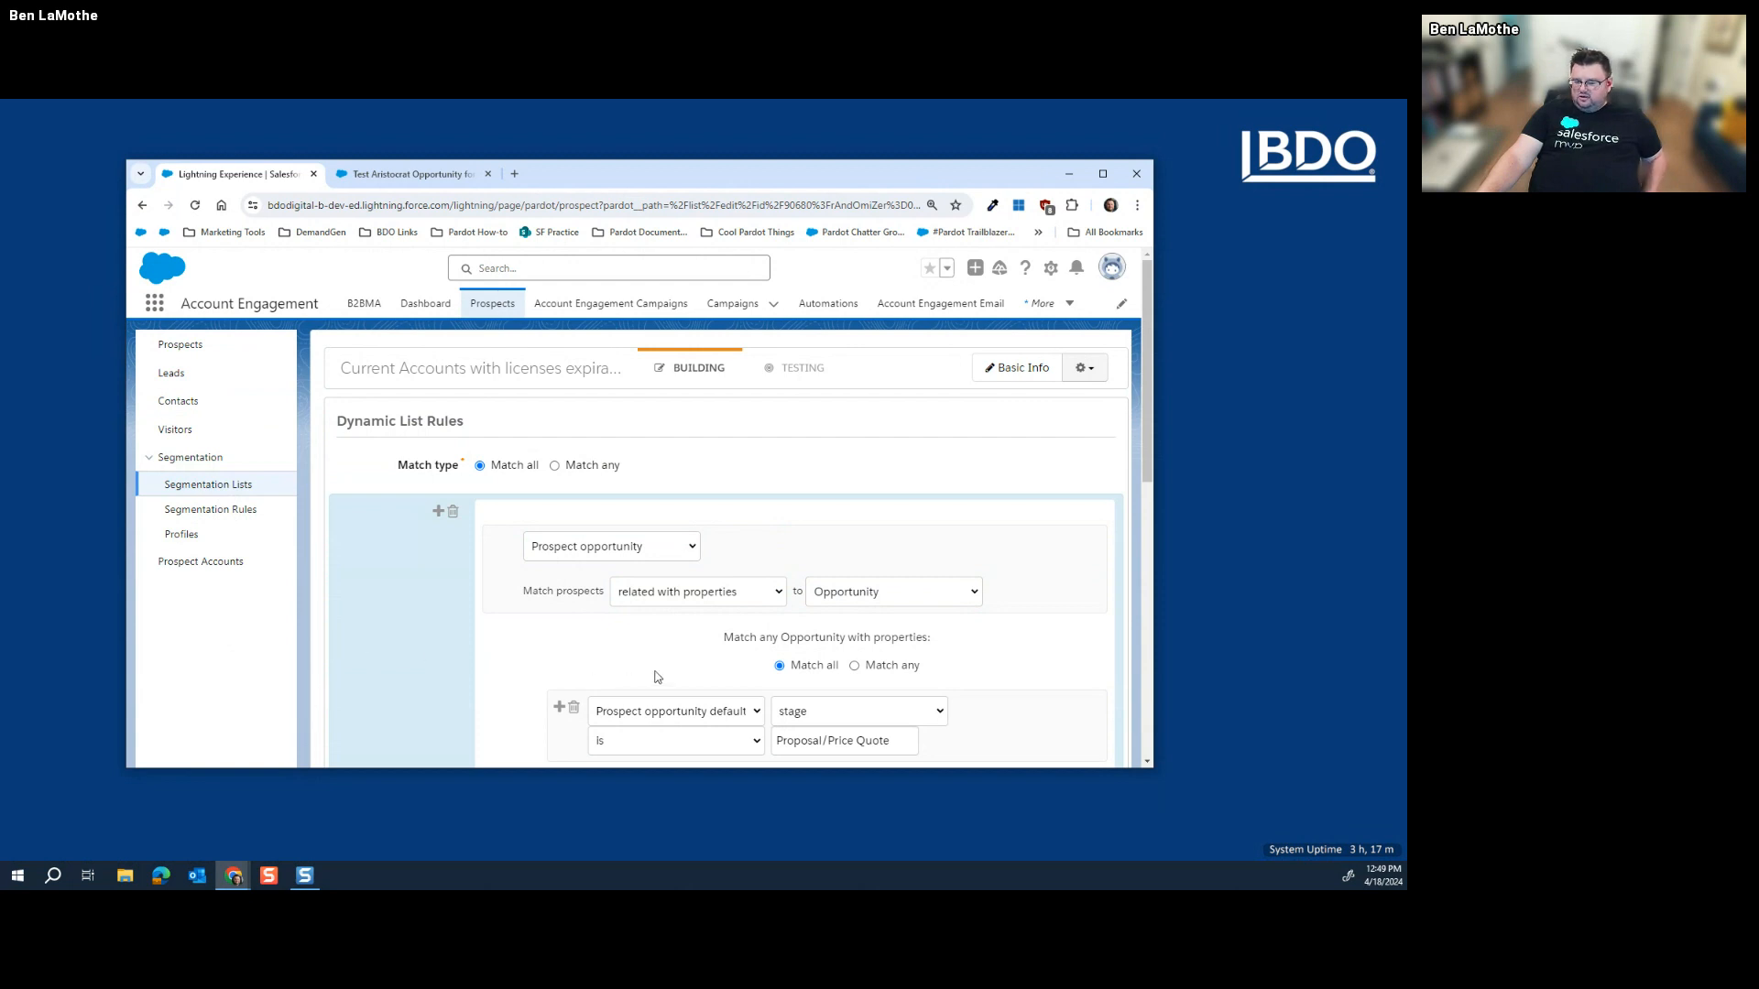
{"action": "scroll", "coordinate": [629, 675], "scroll_direction": "down", "scroll_amount": 8}
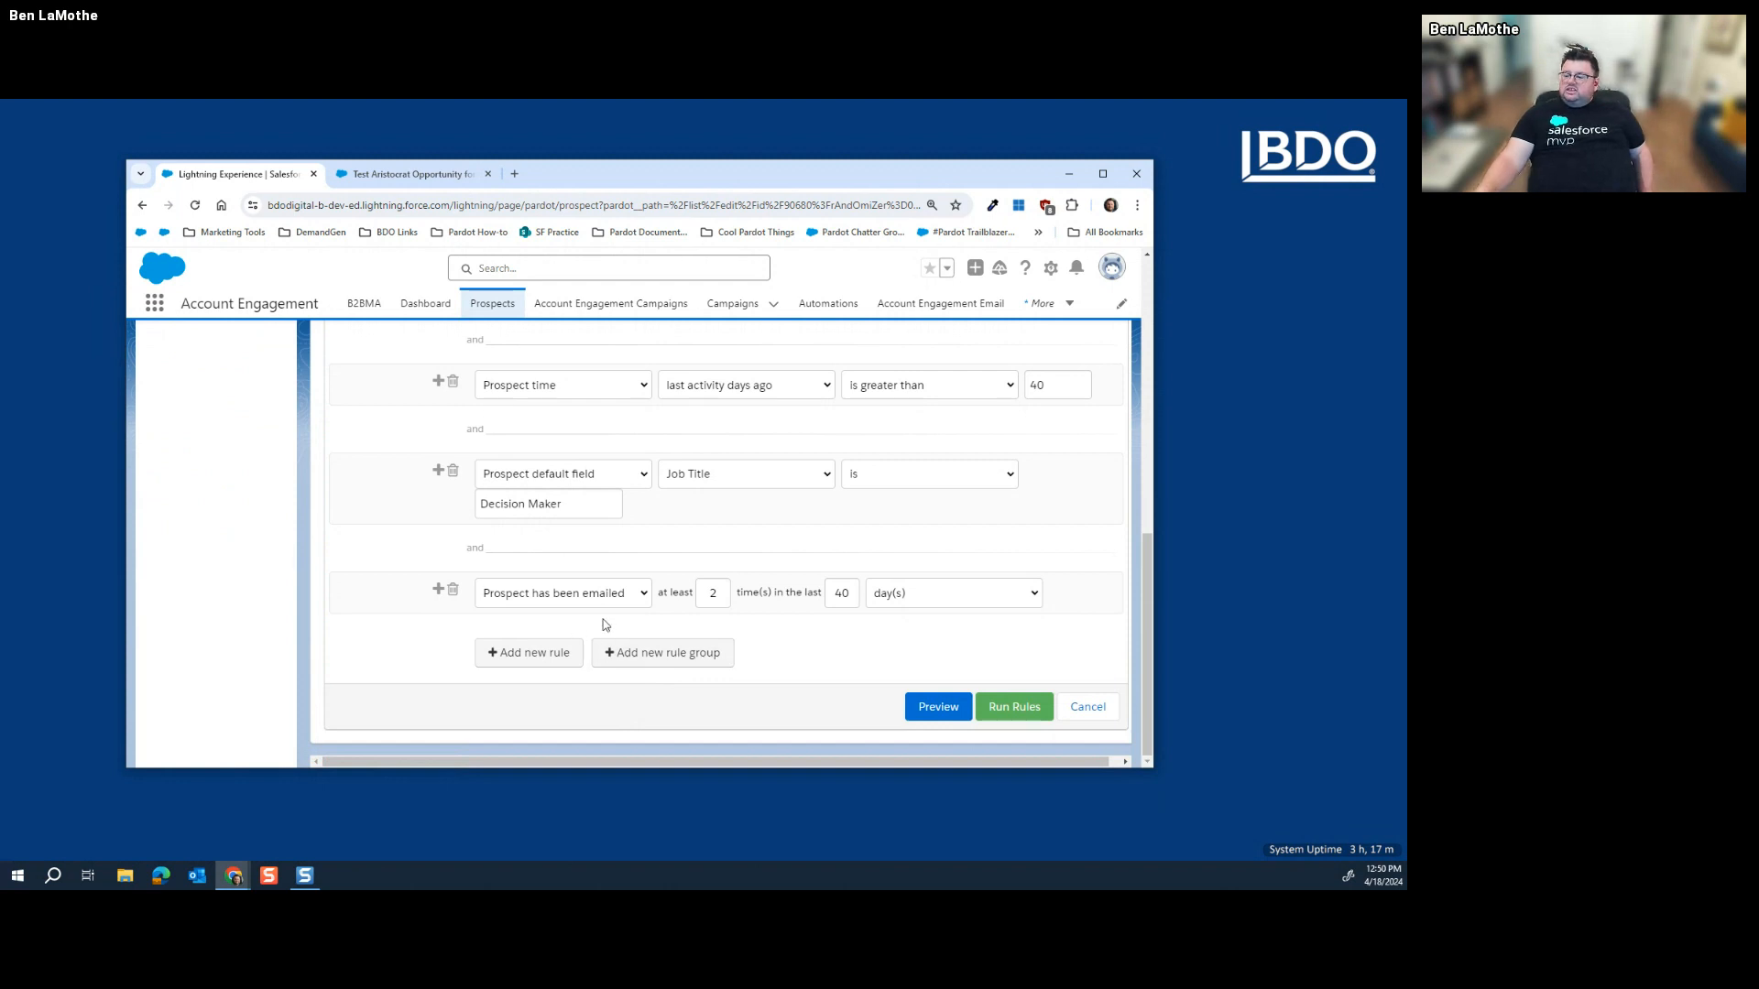
{"action": "scroll", "coordinate": [608, 616], "scroll_direction": "up", "scroll_amount": 5}
{"action": "scroll", "coordinate": [641, 622], "scroll_direction": "up", "scroll_amount": 3}
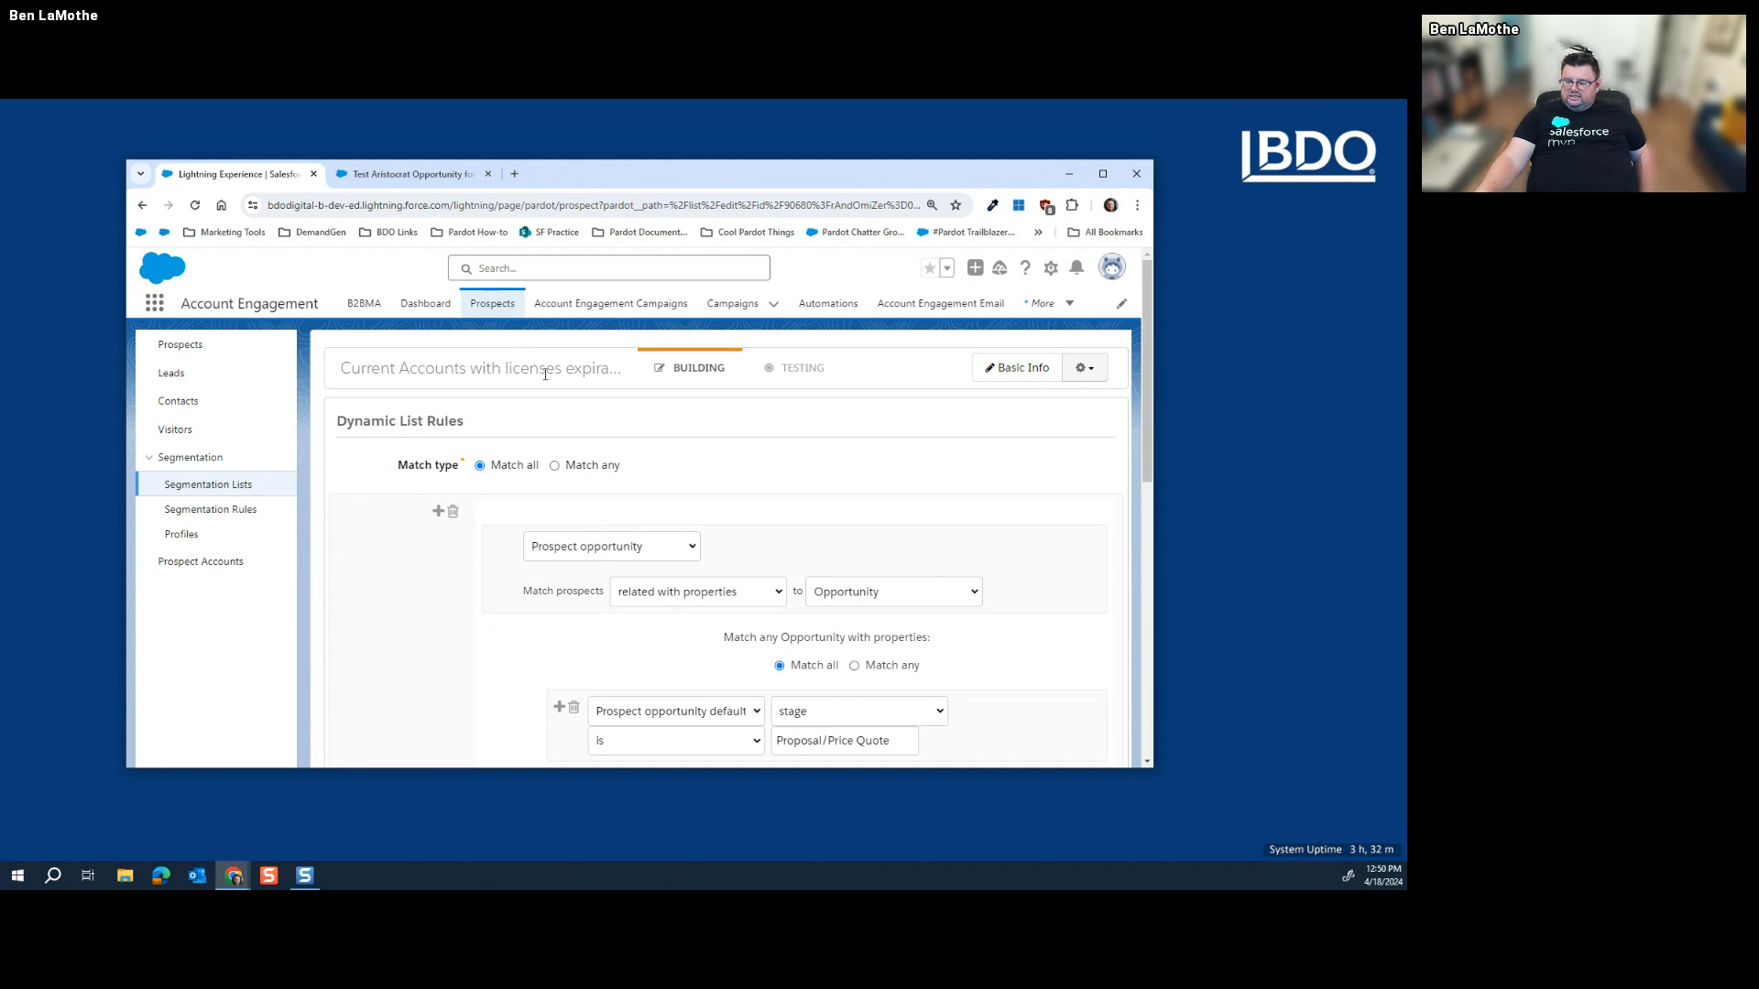
{"action": "scroll", "coordinate": [665, 448], "scroll_direction": "down", "scroll_amount": 4}
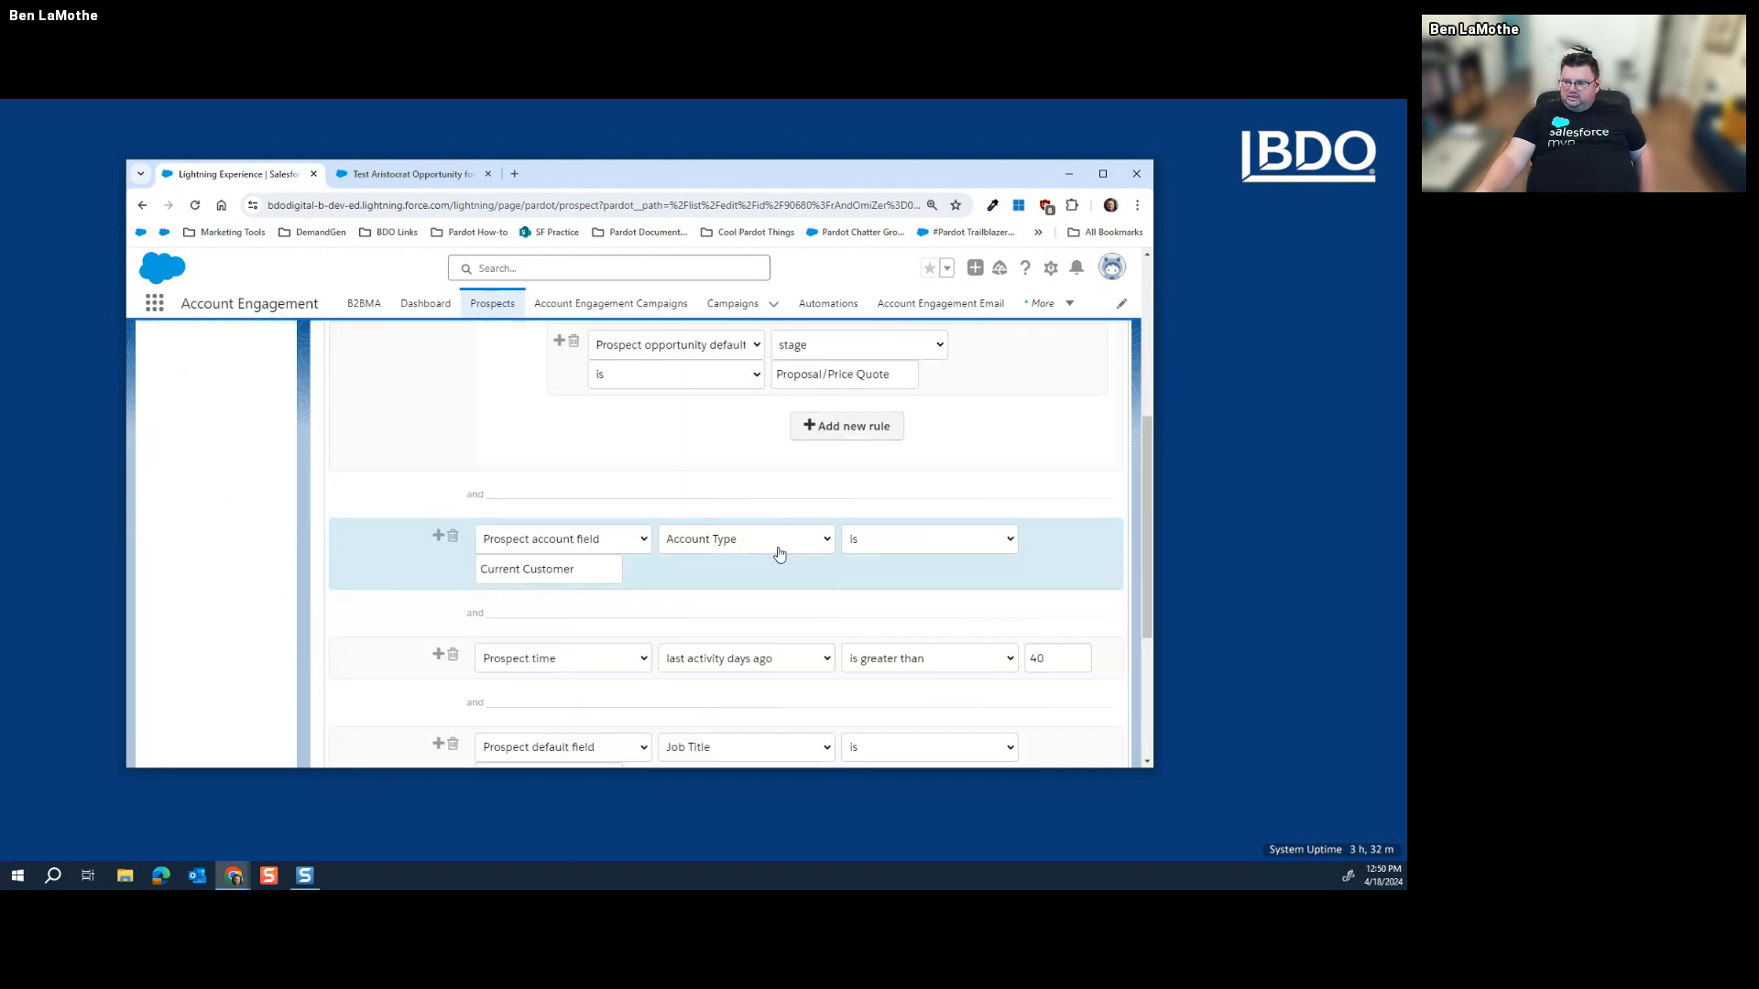
{"action": "scroll", "coordinate": [778, 554], "scroll_direction": "down", "scroll_amount": 3}
{"action": "scroll", "coordinate": [682, 559], "scroll_direction": "up", "scroll_amount": 1}
{"action": "scroll", "coordinate": [682, 559], "scroll_direction": "down", "scroll_amount": 1}
{"action": "scroll", "coordinate": [680, 559], "scroll_direction": "up", "scroll_amount": 1}
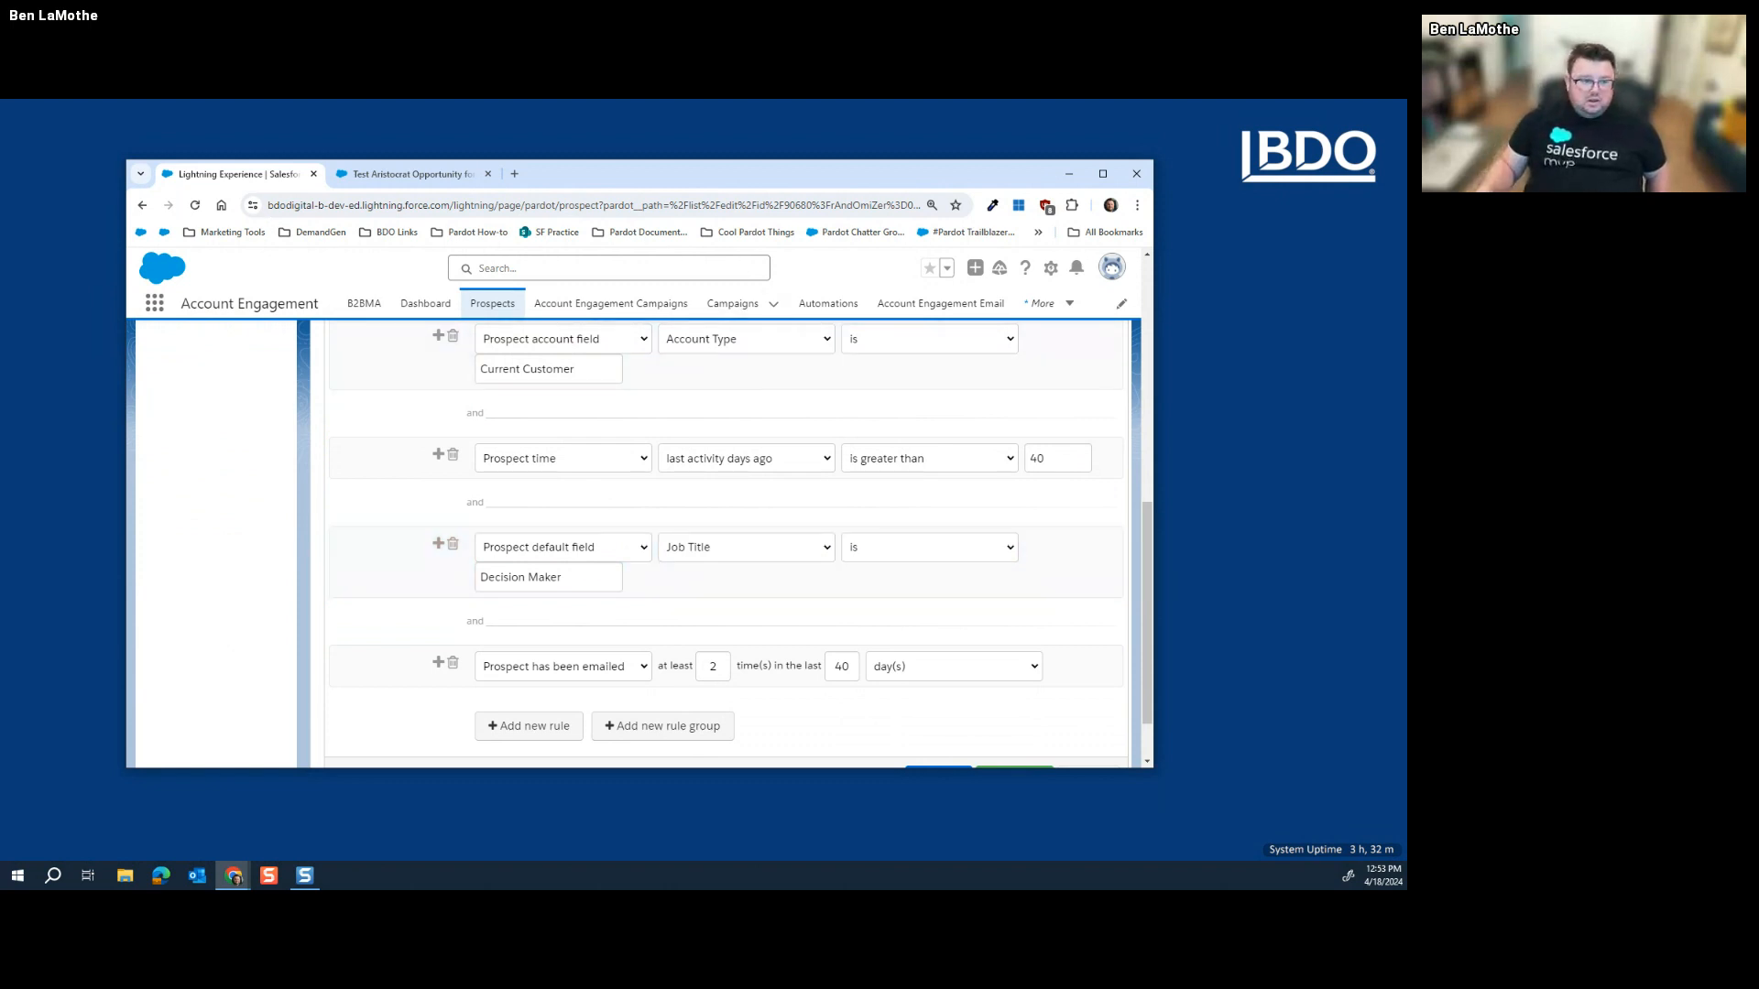
Step: Switch to the maximized Segmentation Lists in Pardot presentation in Google Slides and show the closing Thank You slide
{"action": "left_click_drag", "start_coordinate": [0, 249], "coordinate": [184, 225]}
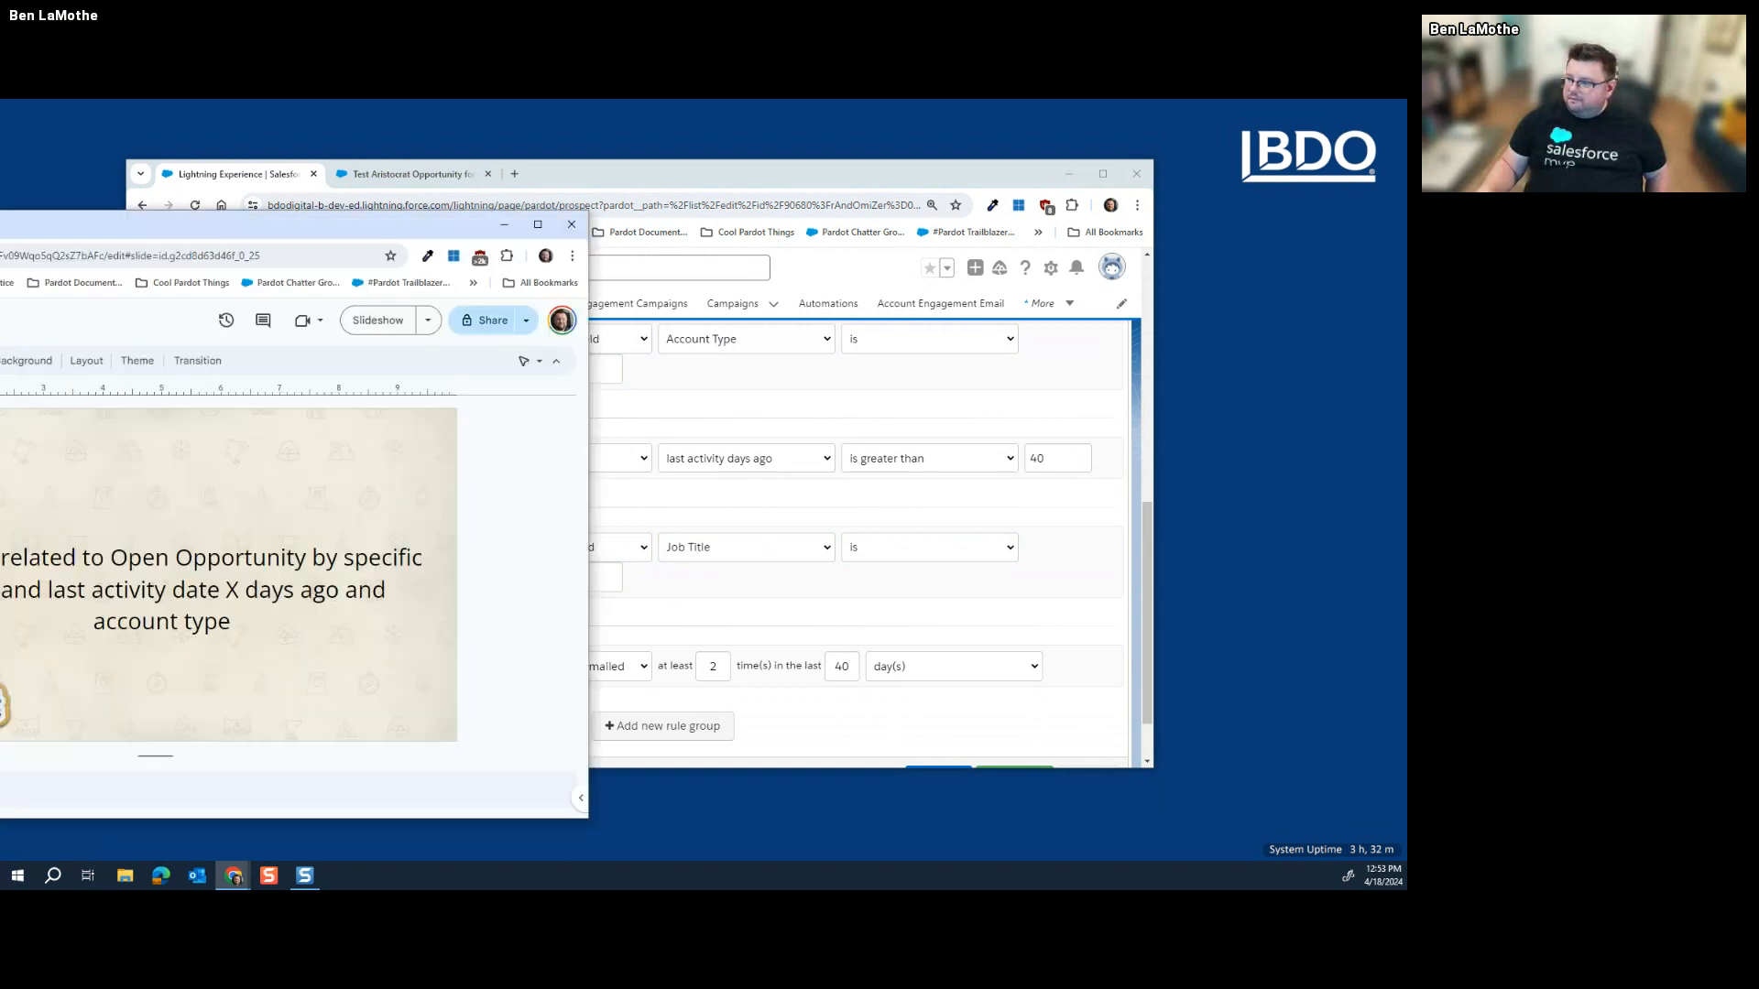
{"action": "left_click_drag", "start_coordinate": [0, 231], "coordinate": [508, 176]}
{"action": "left_click", "coordinate": [1153, 176]}
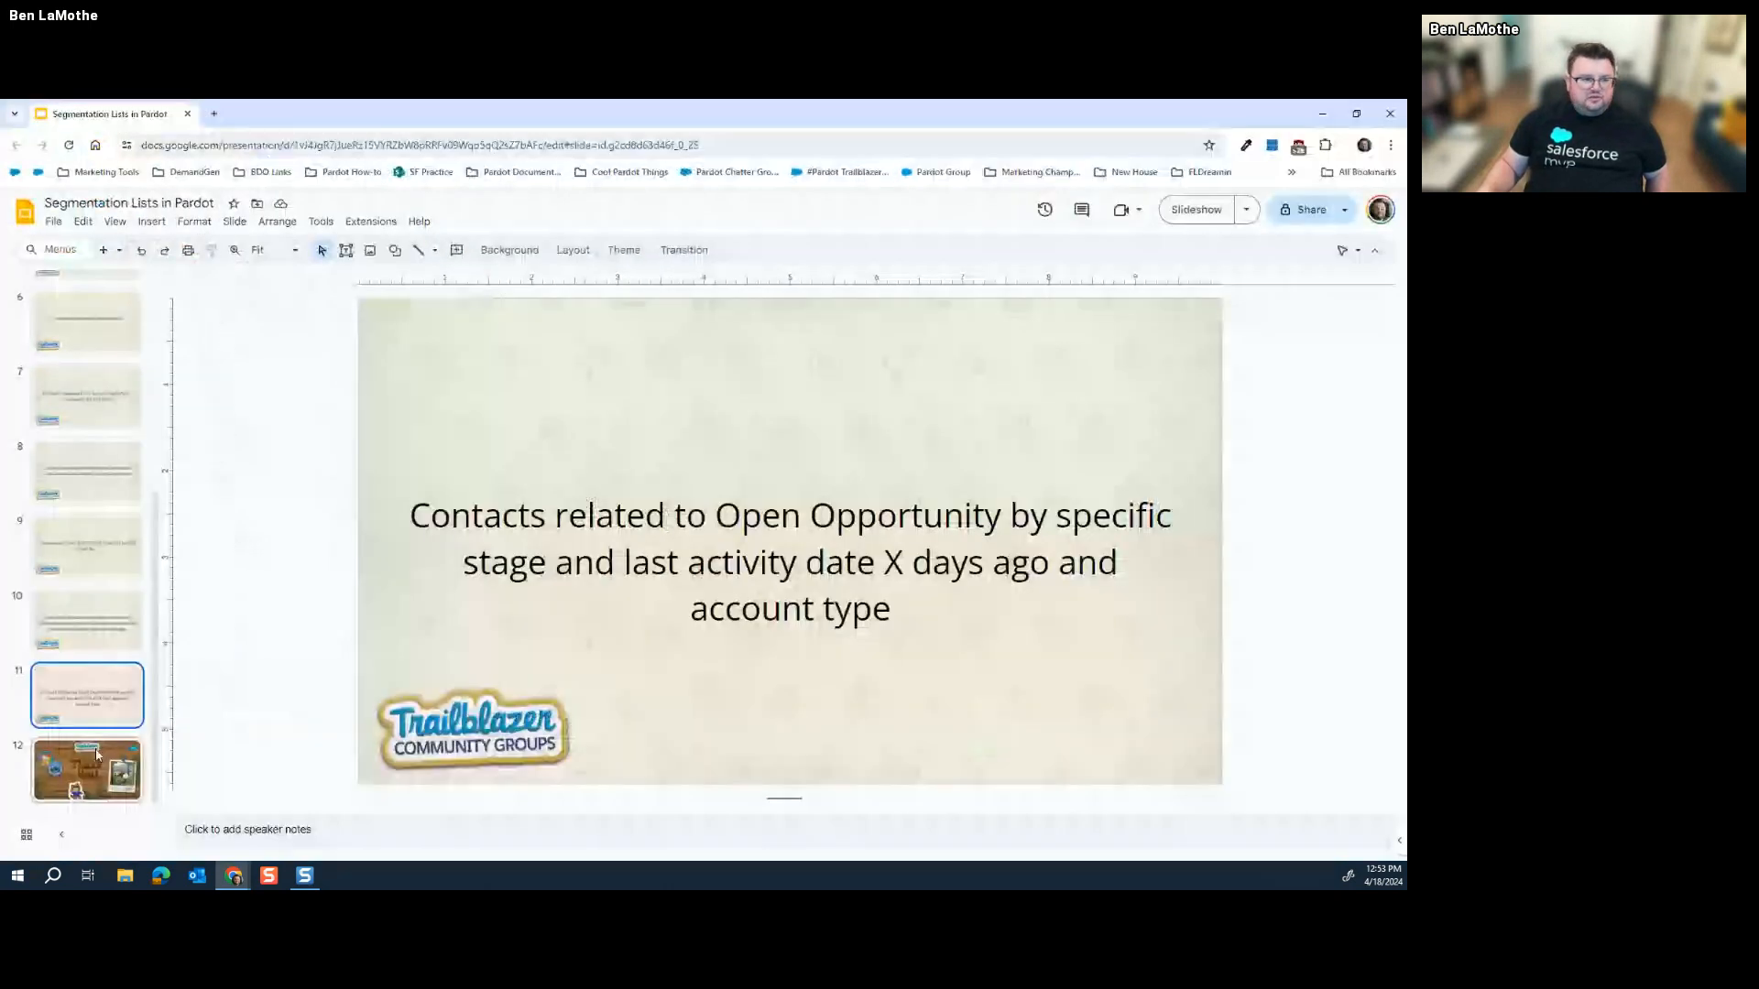
{"action": "left_click", "coordinate": [95, 749]}
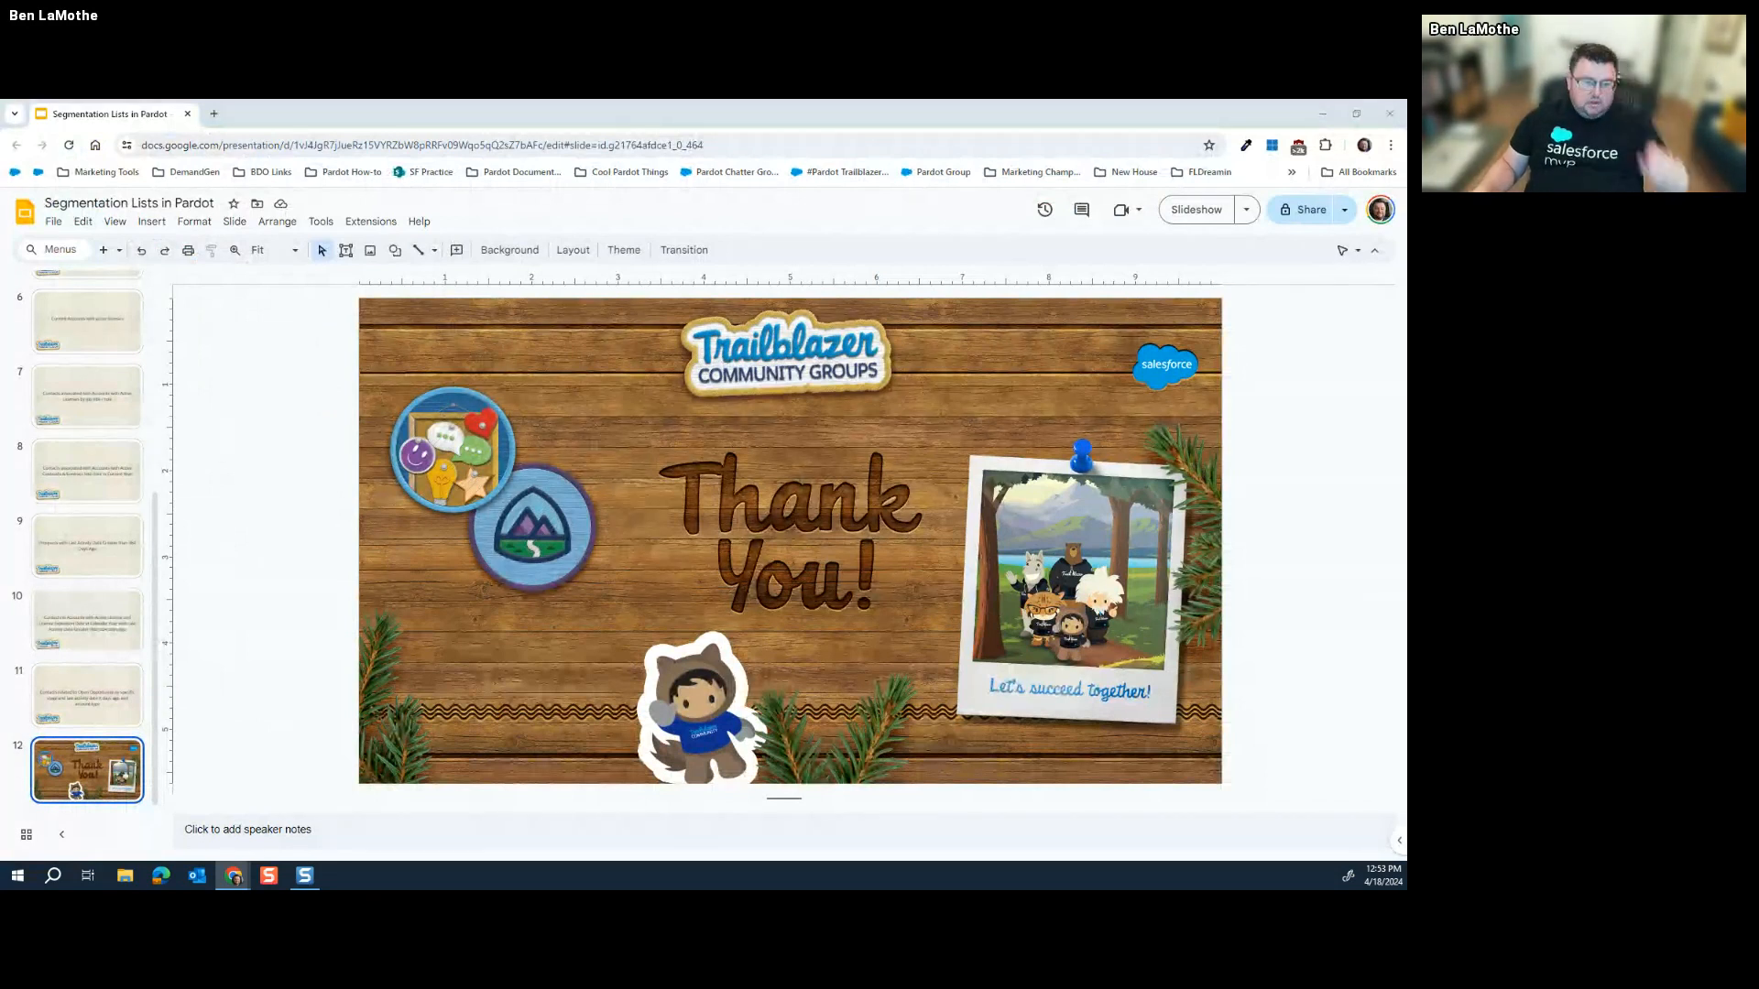
Step: Bring up the Trailblazer Community page for the May 2 promo code and referral code workshop, maximized, with its RSVP section in view
{"action": "left_click_drag", "start_coordinate": [0, 353], "coordinate": [662, 246]}
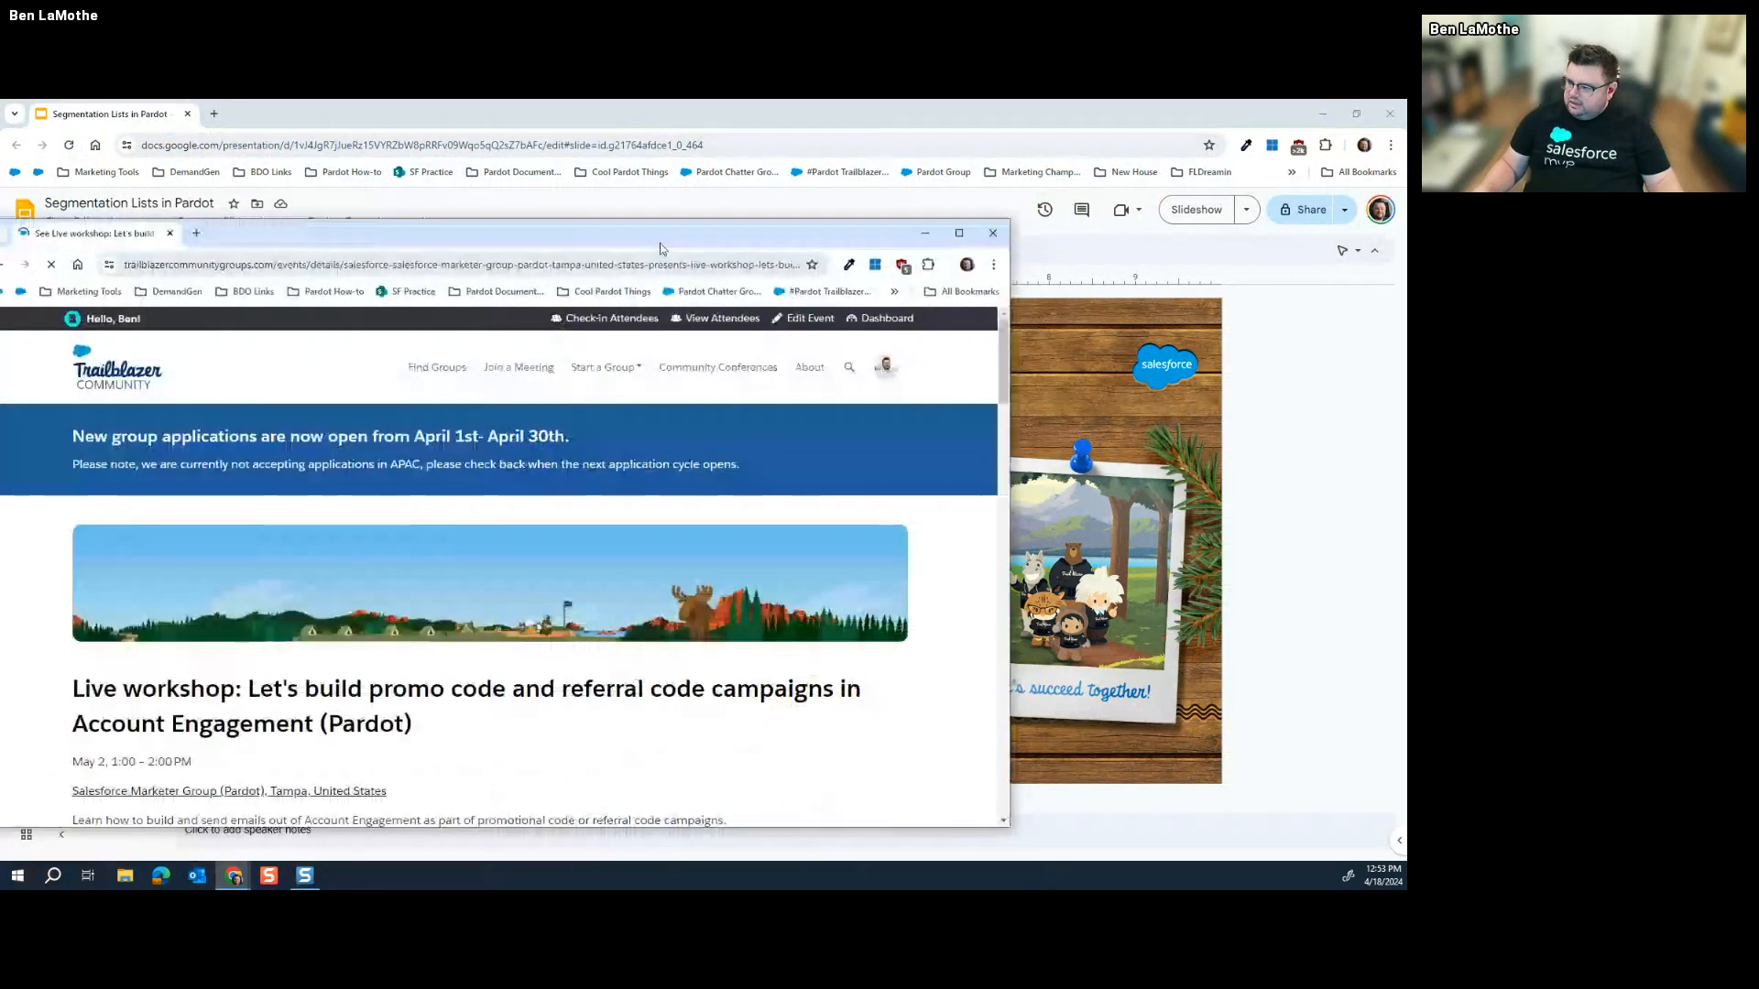
{"action": "left_click", "coordinate": [958, 233]}
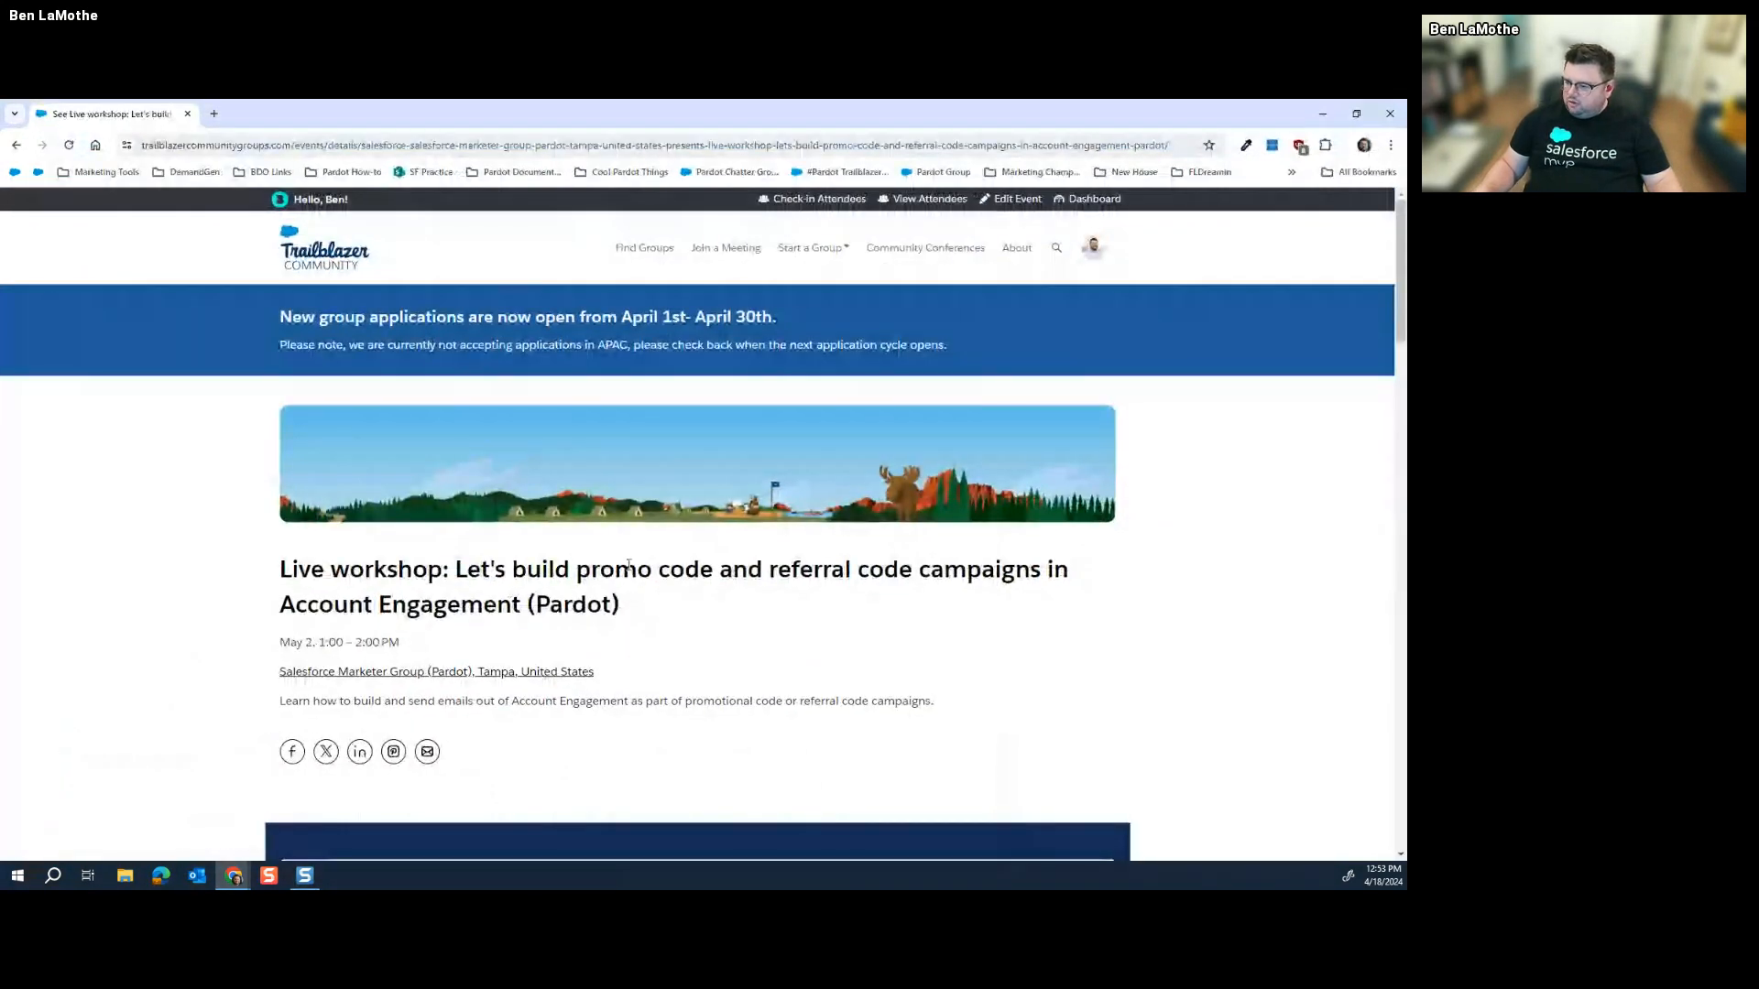
{"action": "scroll", "coordinate": [276, 582], "scroll_direction": "down", "scroll_amount": 2}
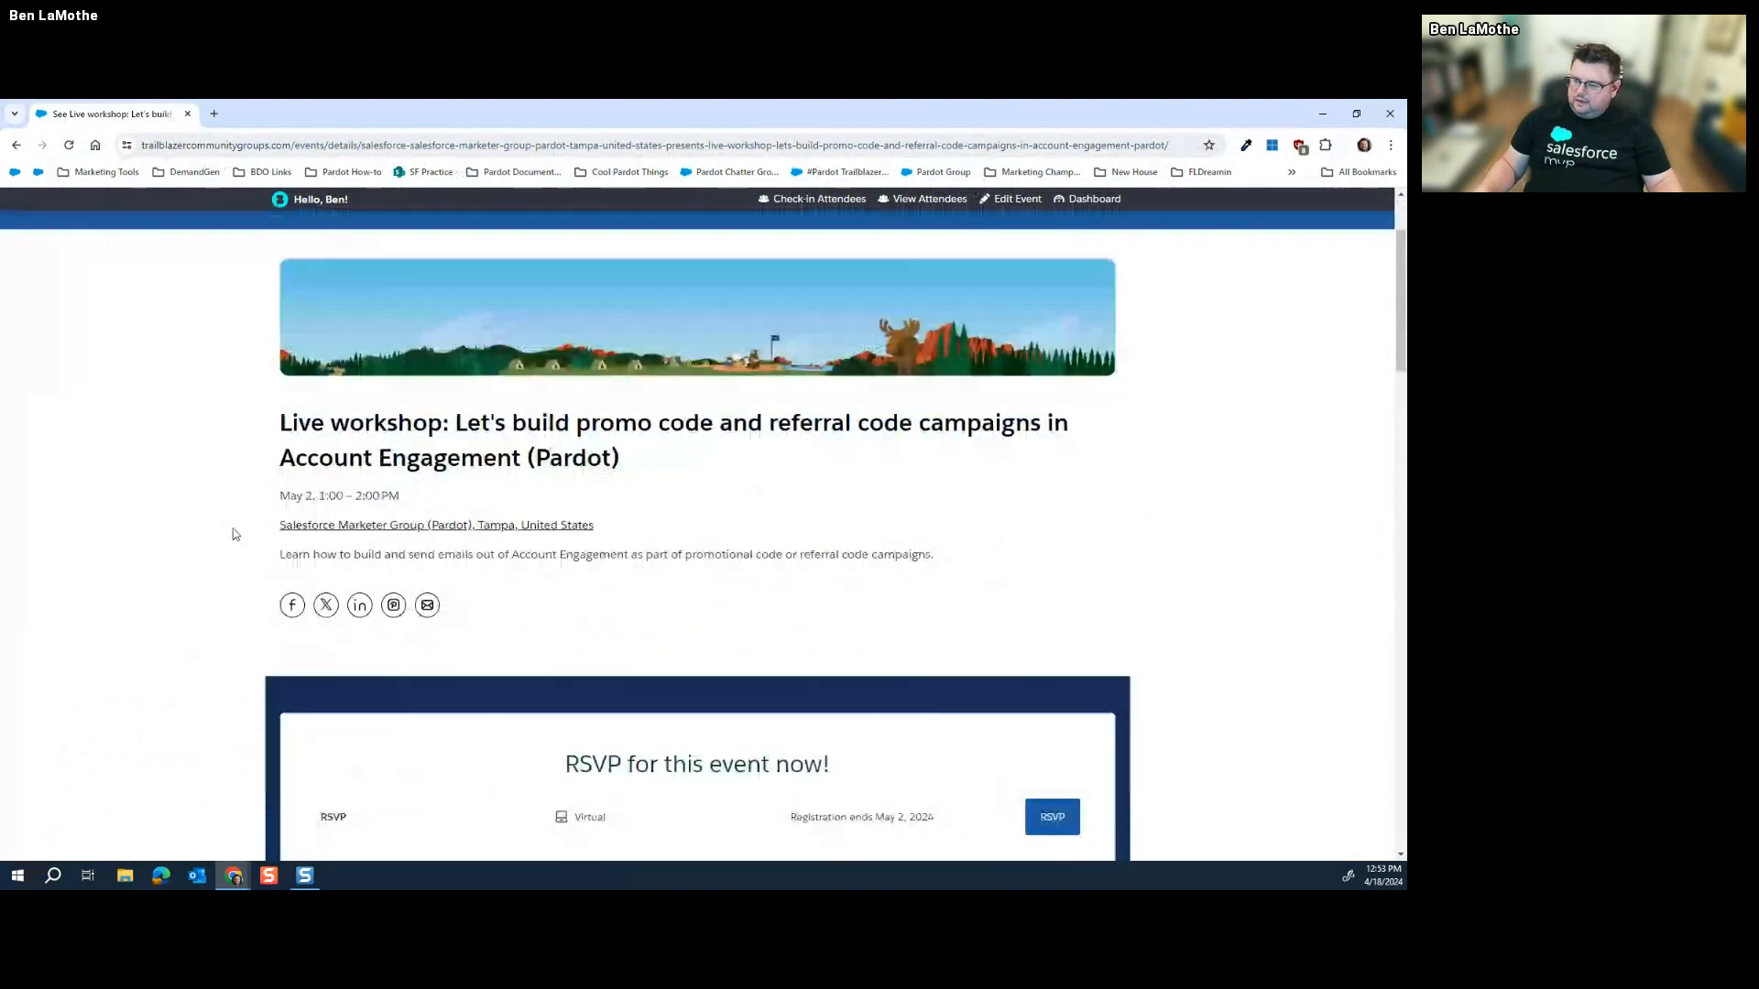
{"action": "scroll", "coordinate": [234, 533], "scroll_direction": "down", "scroll_amount": 1}
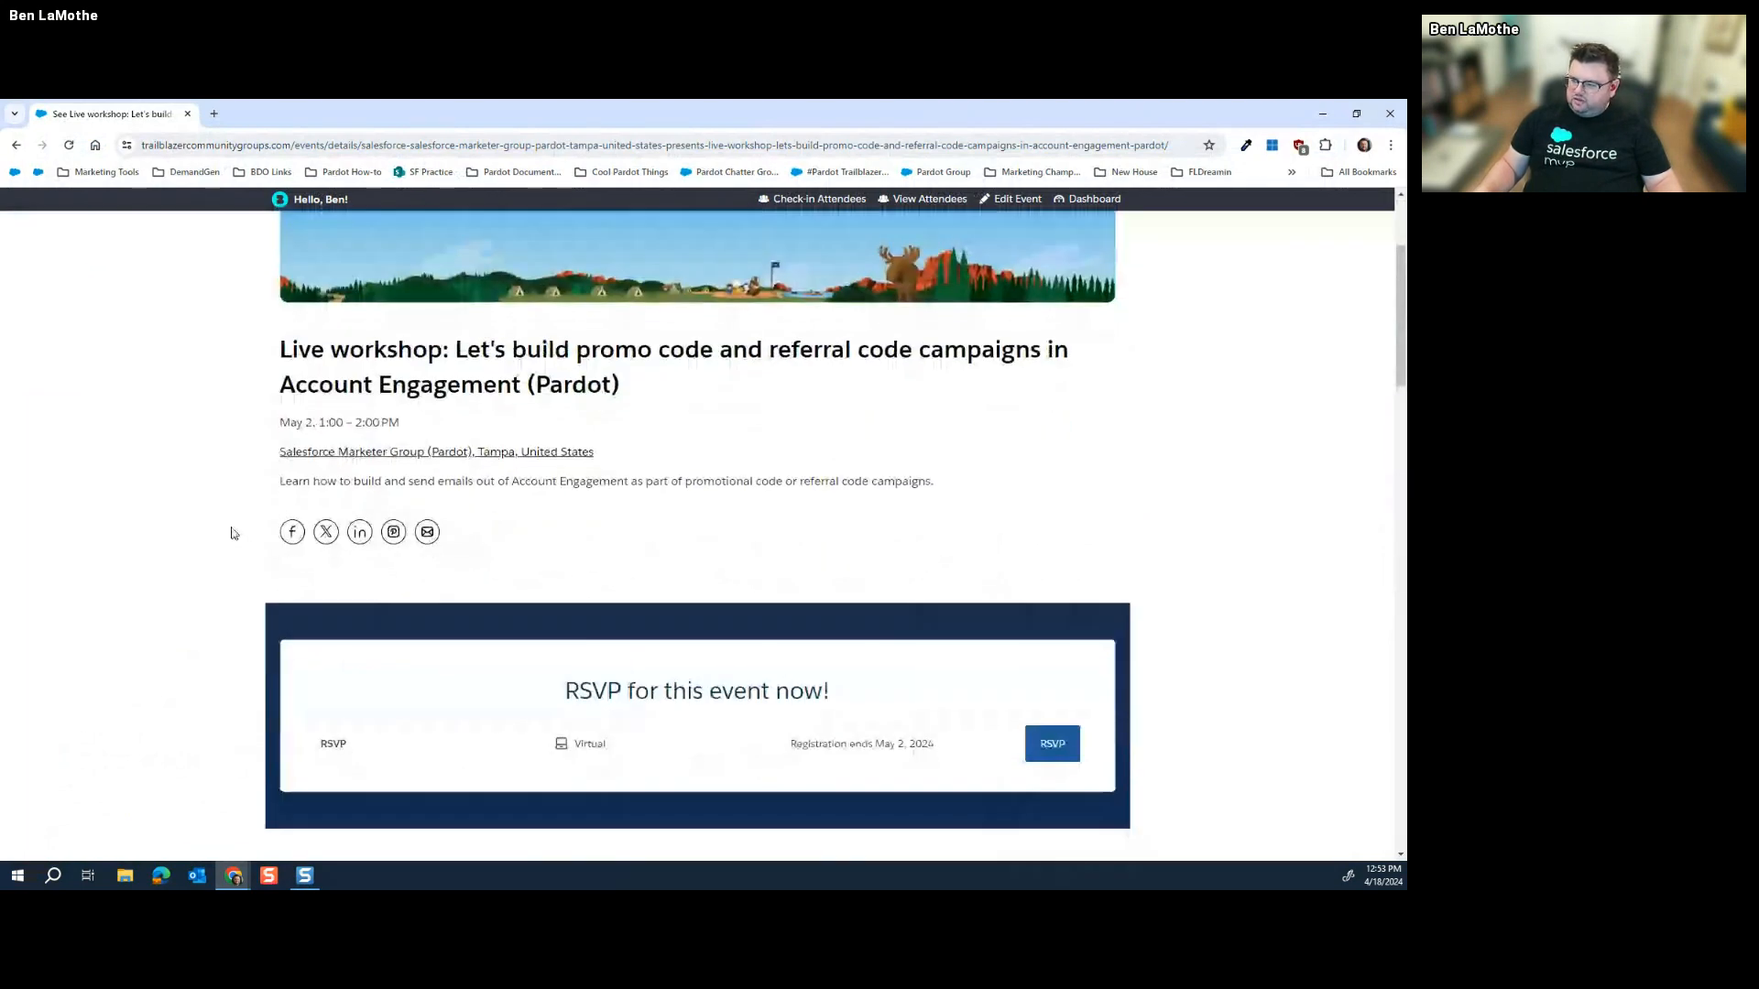
Step: Copy the web address of the promo code and referral code workshop page
{"action": "left_click", "coordinate": [519, 147]}
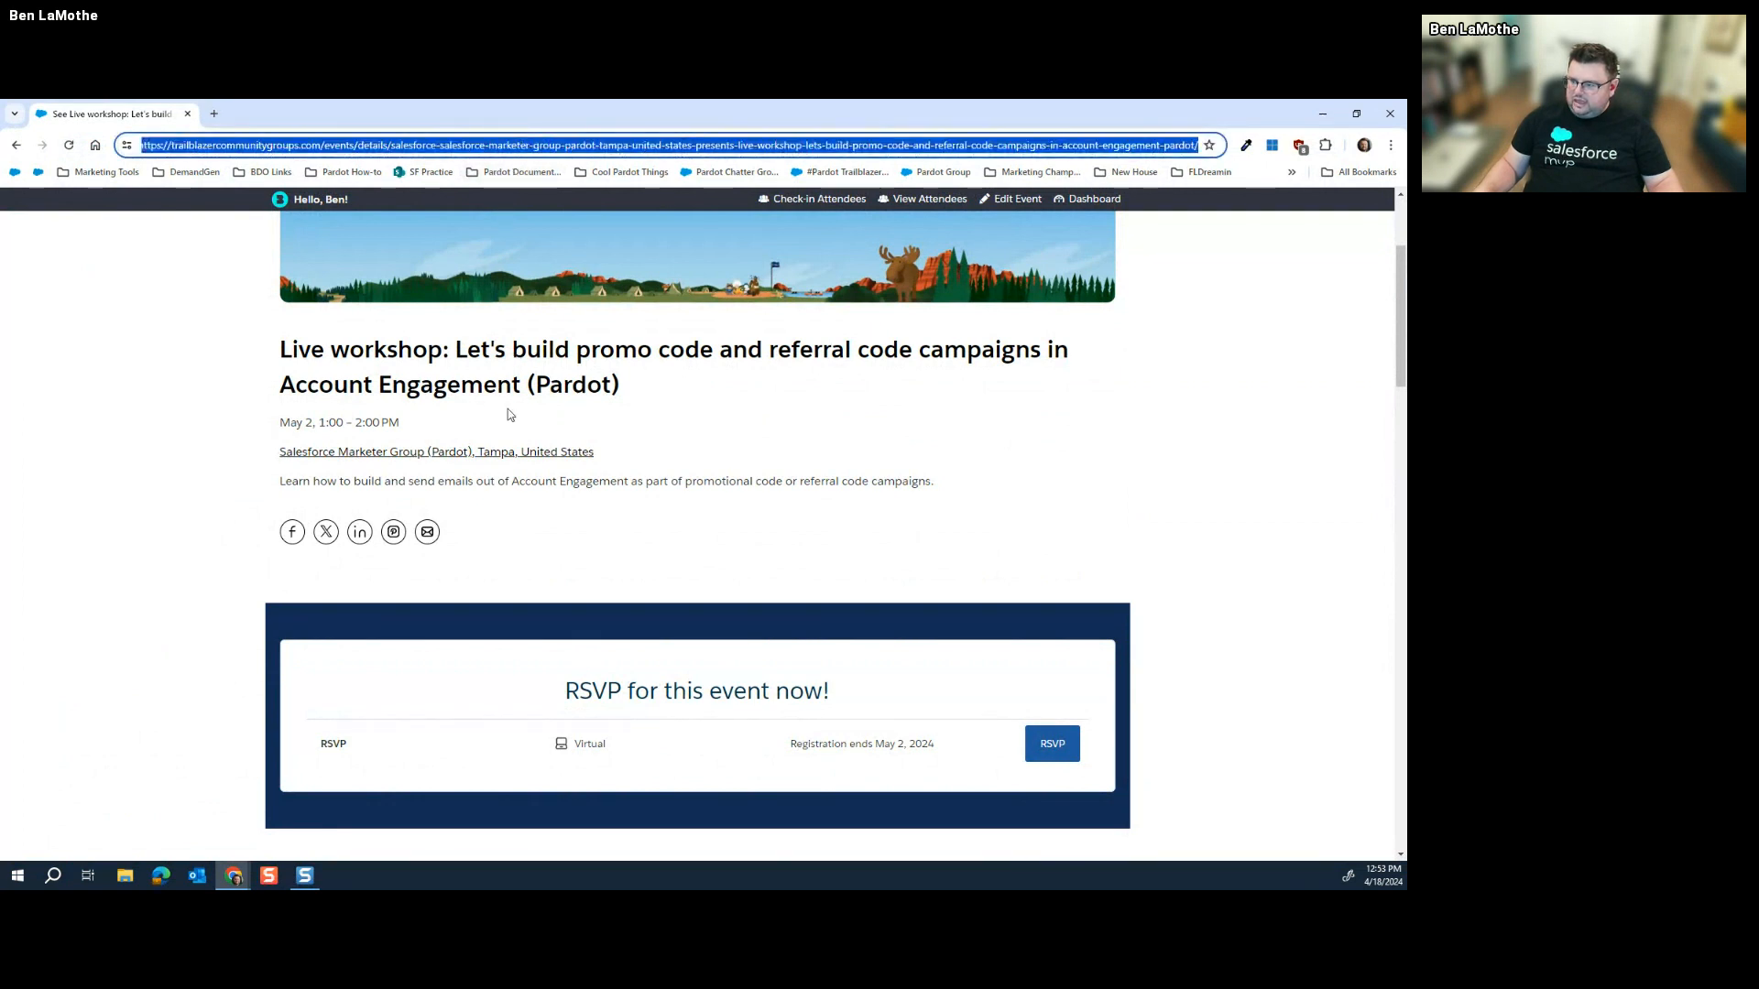
{"action": "scroll", "coordinate": [312, 437], "scroll_direction": "down", "scroll_amount": 4}
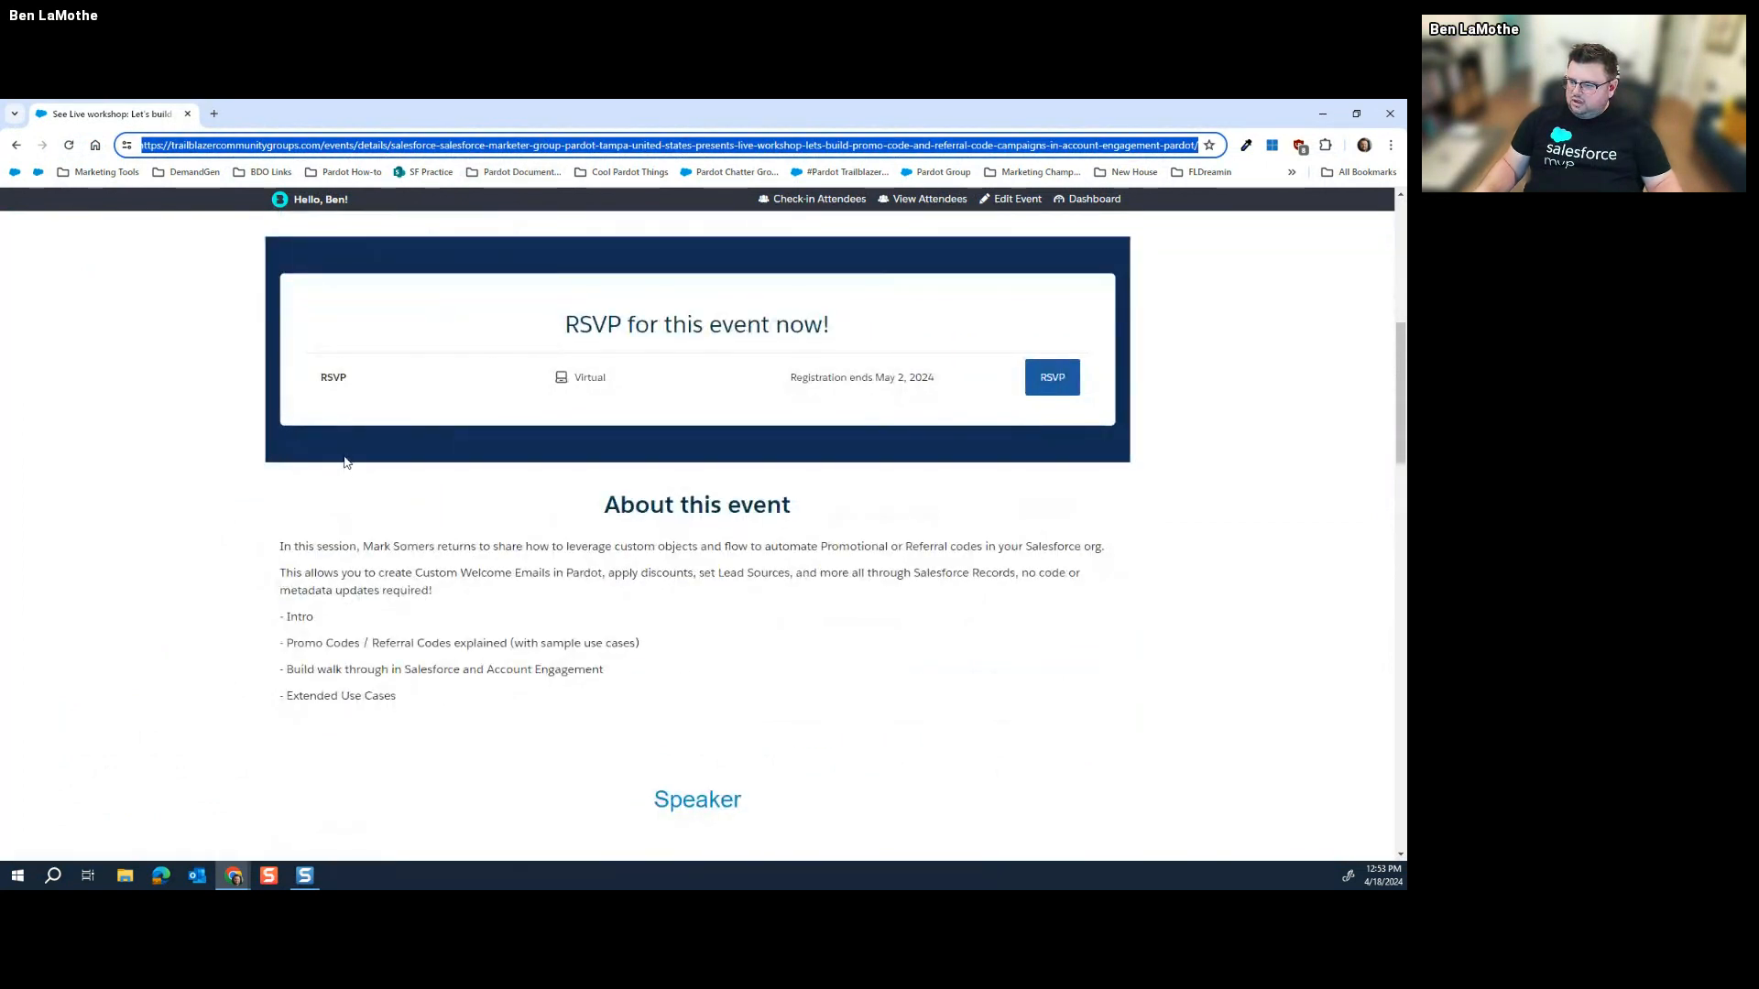
{"action": "scroll", "coordinate": [349, 465], "scroll_direction": "up", "scroll_amount": 4}
{"action": "right_click", "coordinate": [424, 152]}
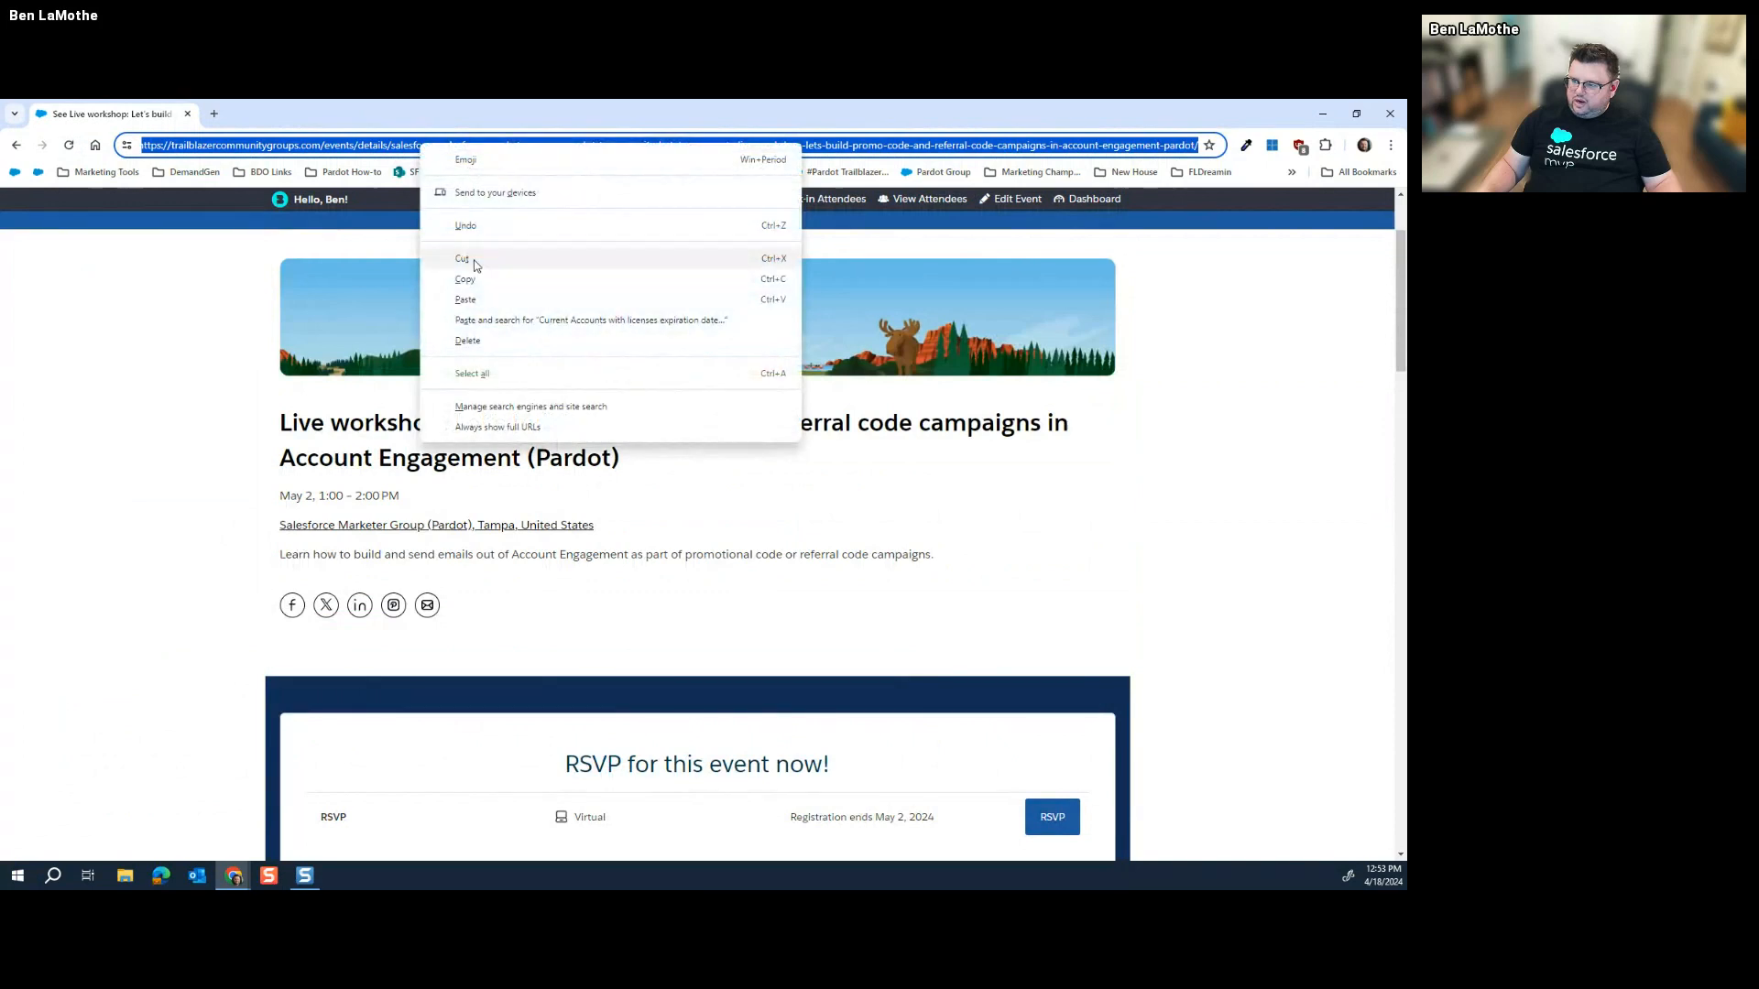
{"action": "left_click", "coordinate": [461, 278]}
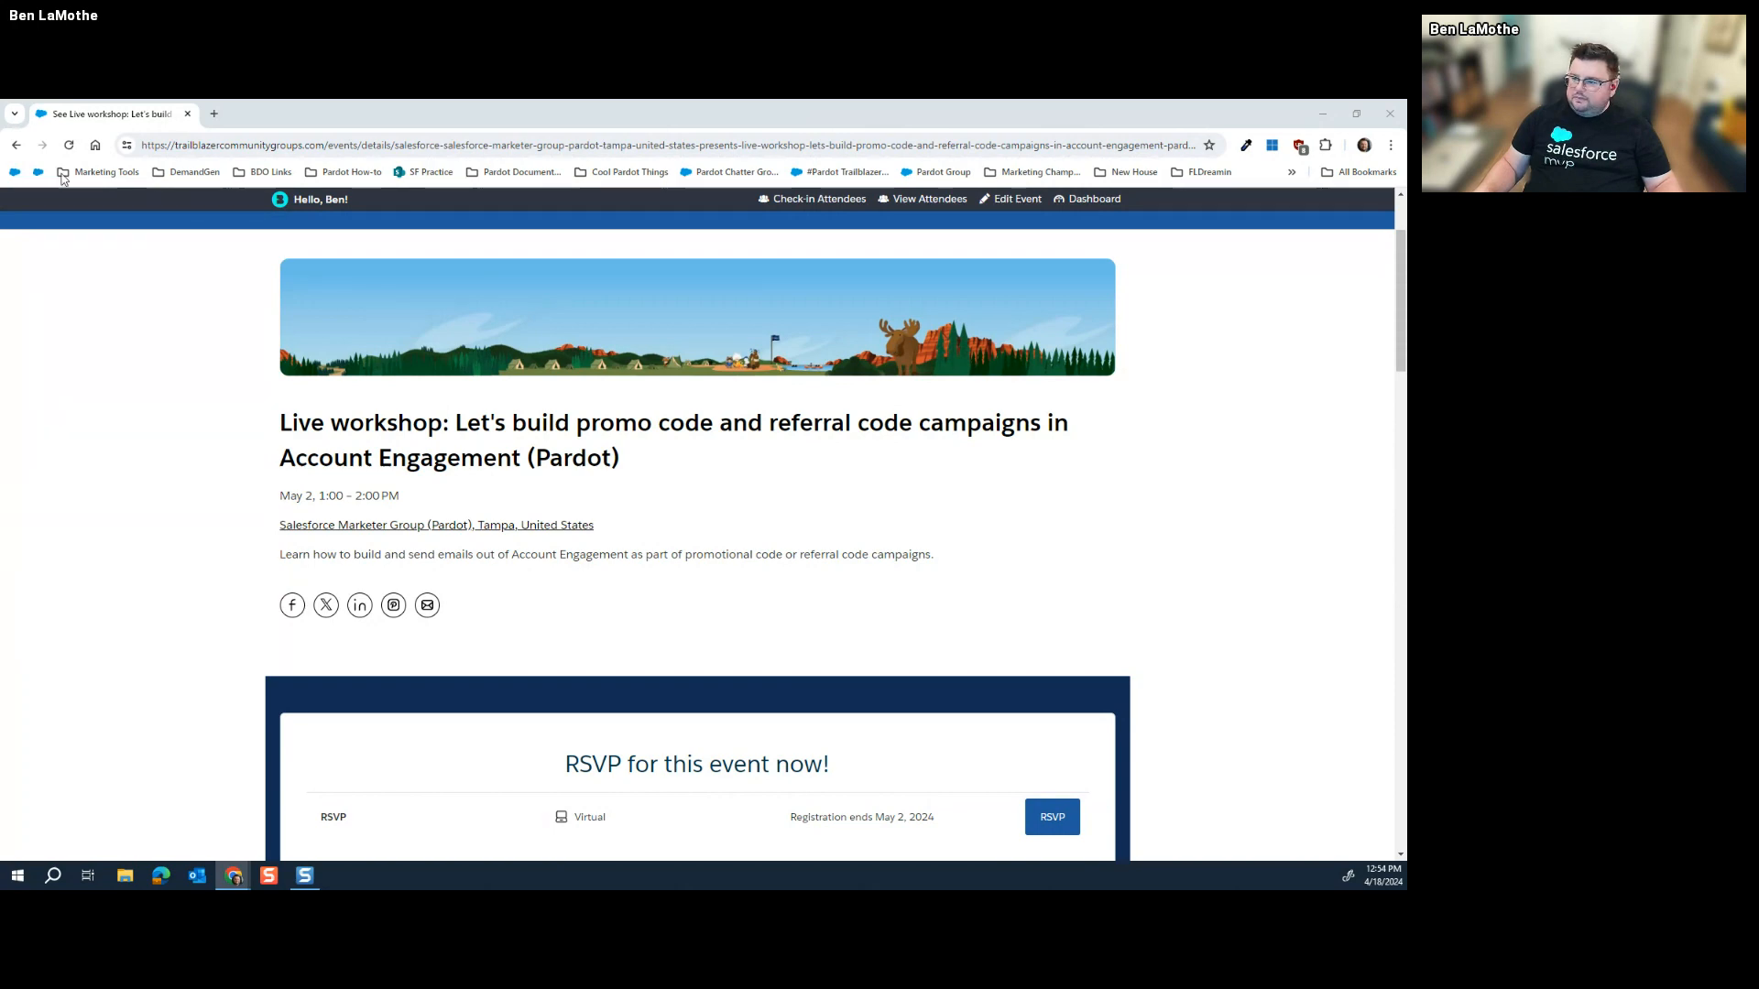
Step: Go to the Tampa Salesforce Marketer Group (Pardot) page and open the details of the May 15 Person Accounts workshop
{"action": "left_click", "coordinate": [381, 525]}
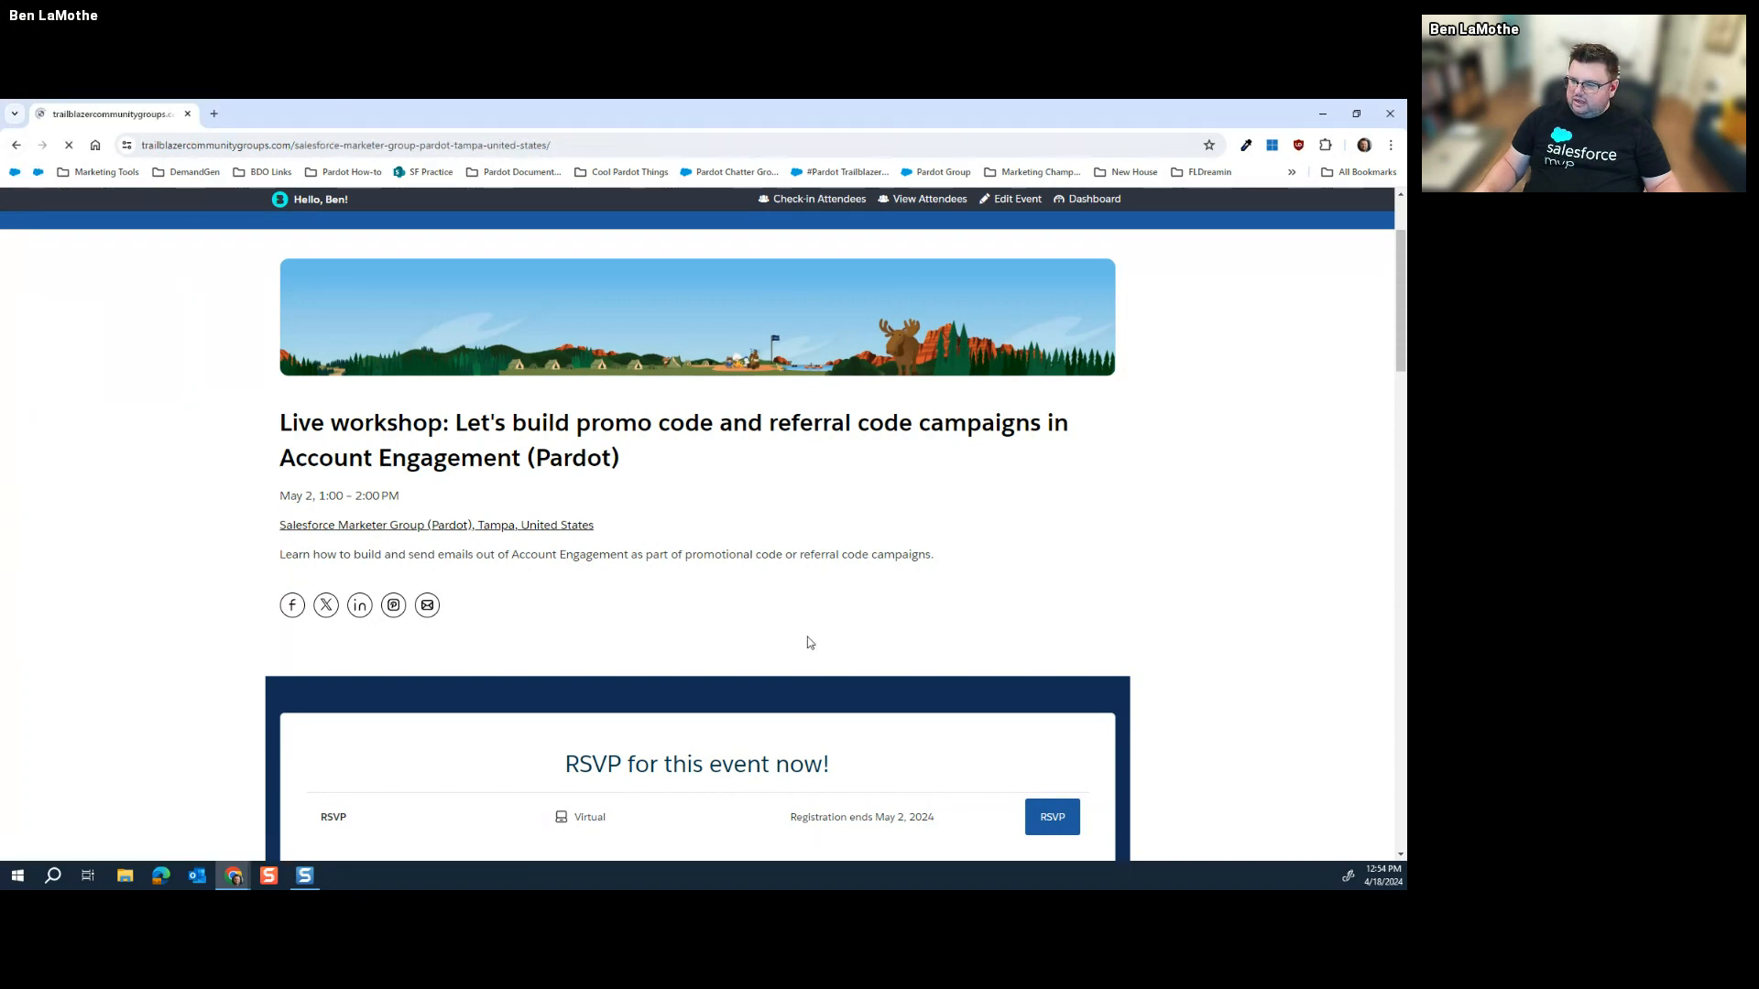
{"action": "scroll", "coordinate": [797, 623], "scroll_direction": "down", "scroll_amount": 4}
{"action": "scroll", "coordinate": [792, 609], "scroll_direction": "down", "scroll_amount": 3}
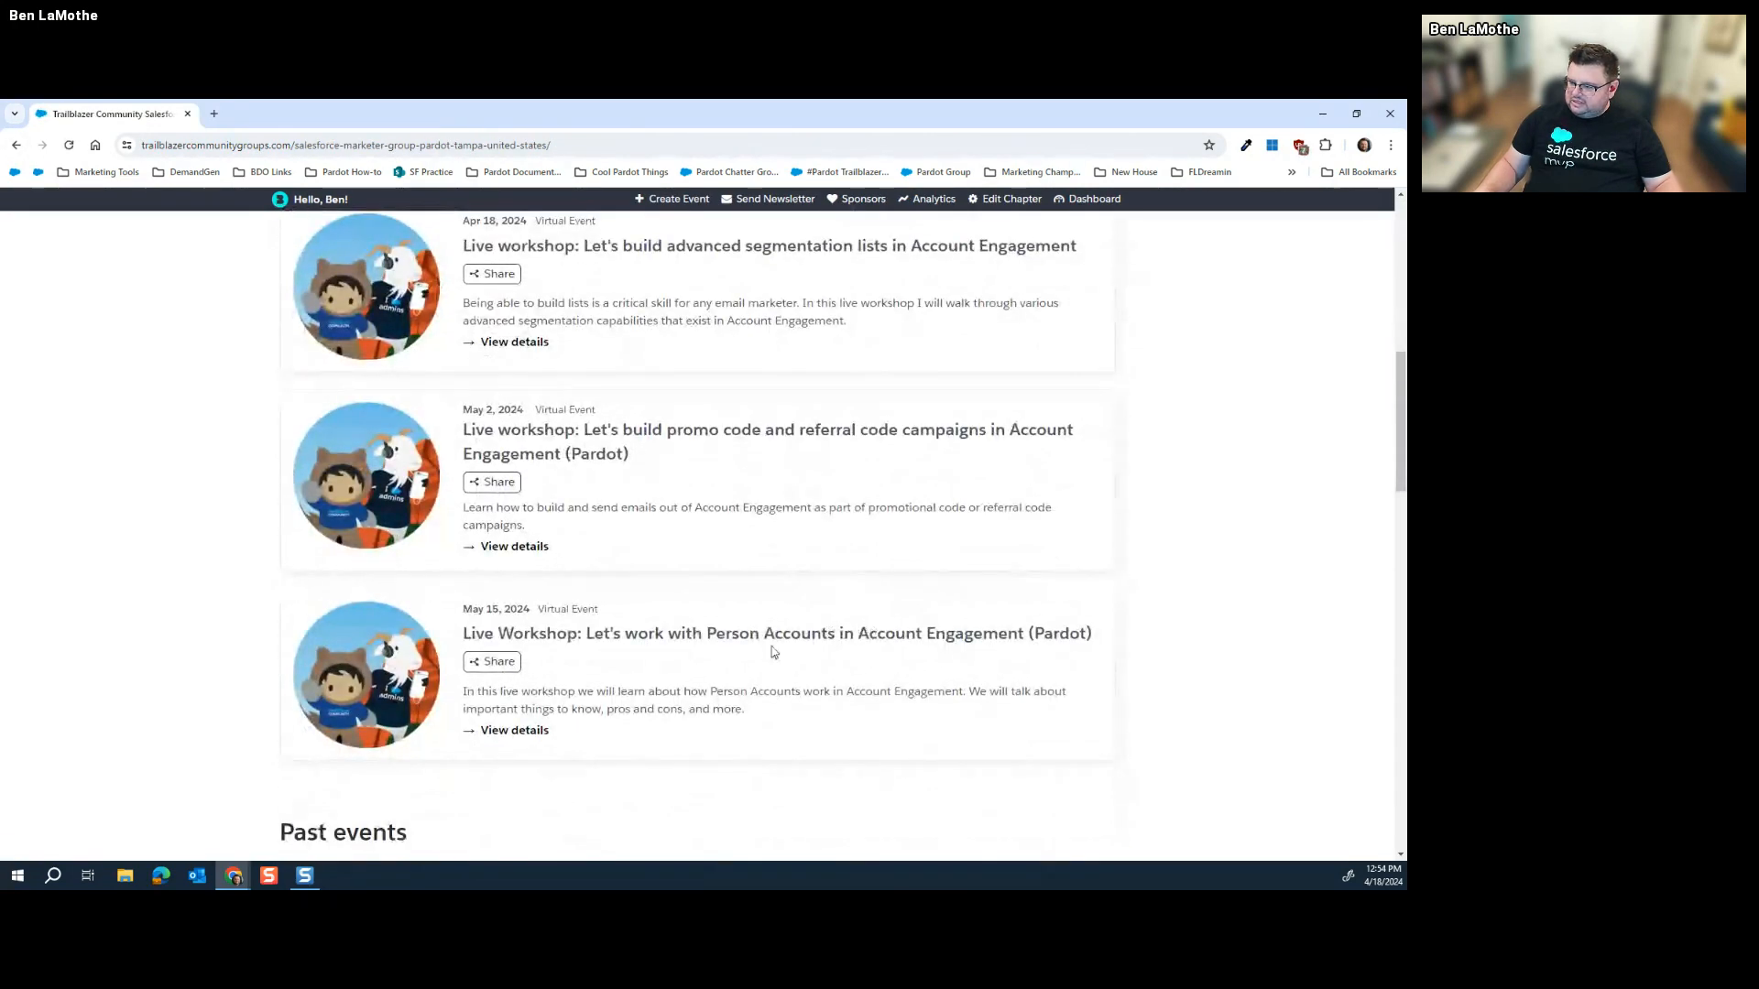
{"action": "left_click", "coordinate": [513, 735]}
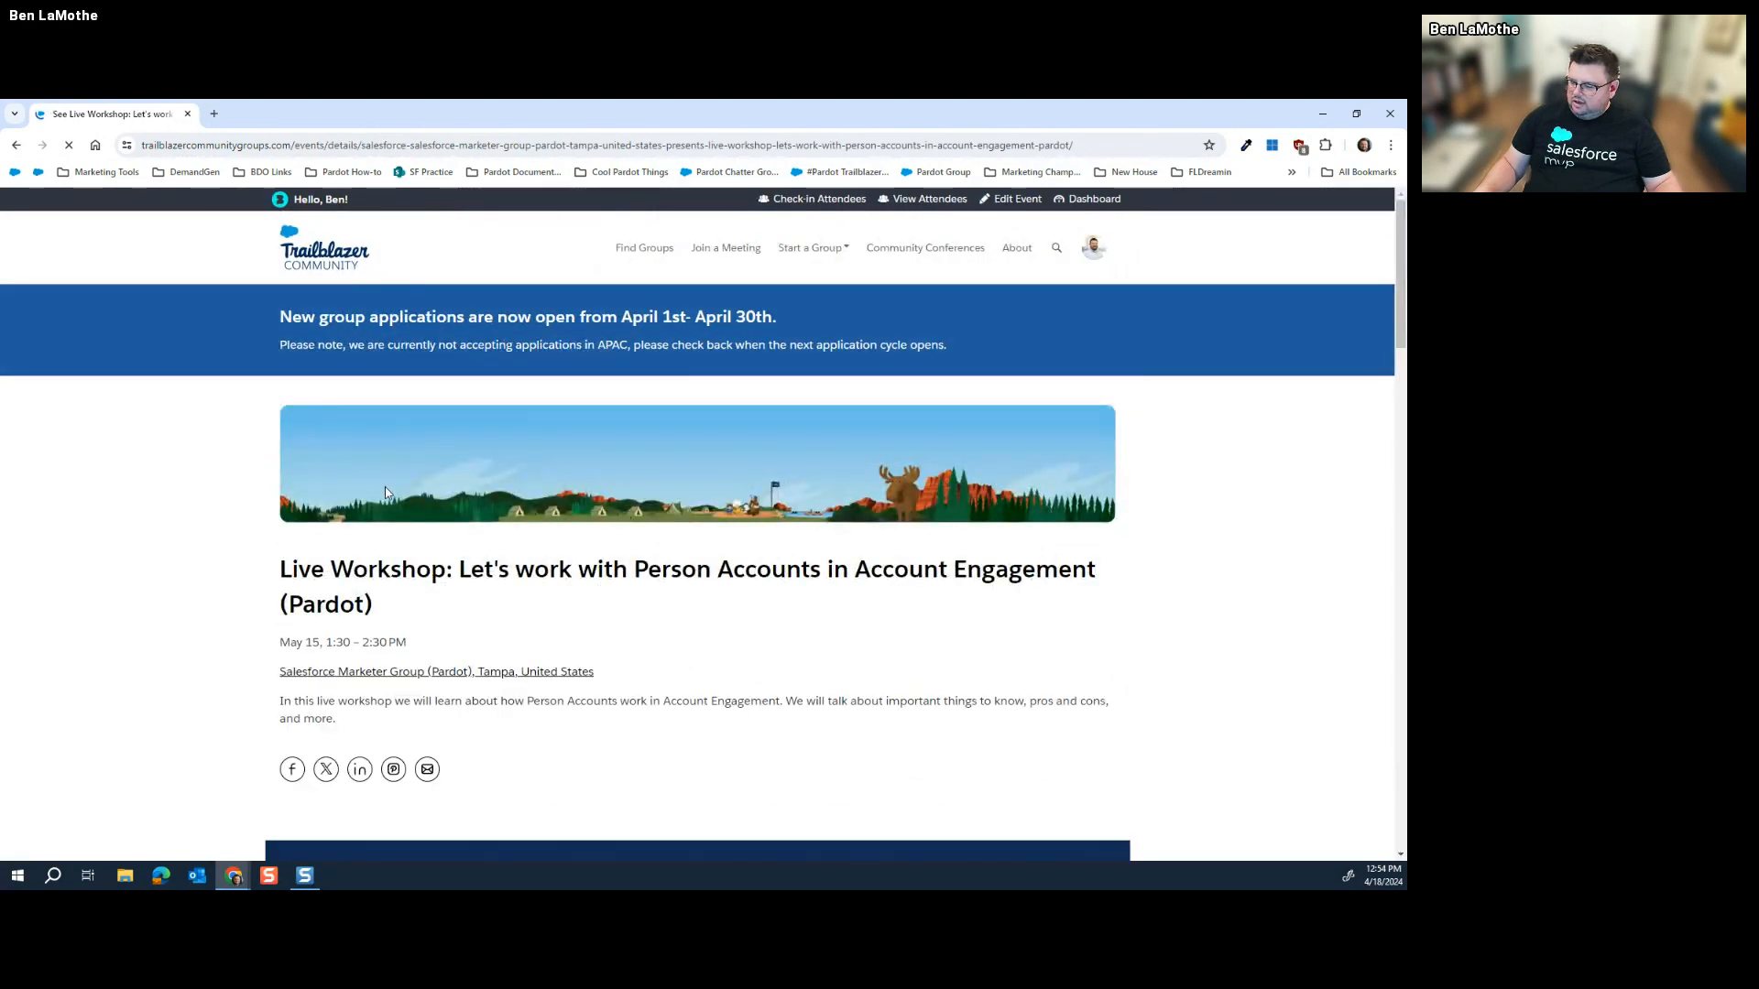
Step: Copy the web address of the Person Accounts workshop page
{"action": "left_click", "coordinate": [479, 141]}
{"action": "right_click", "coordinate": [479, 140]}
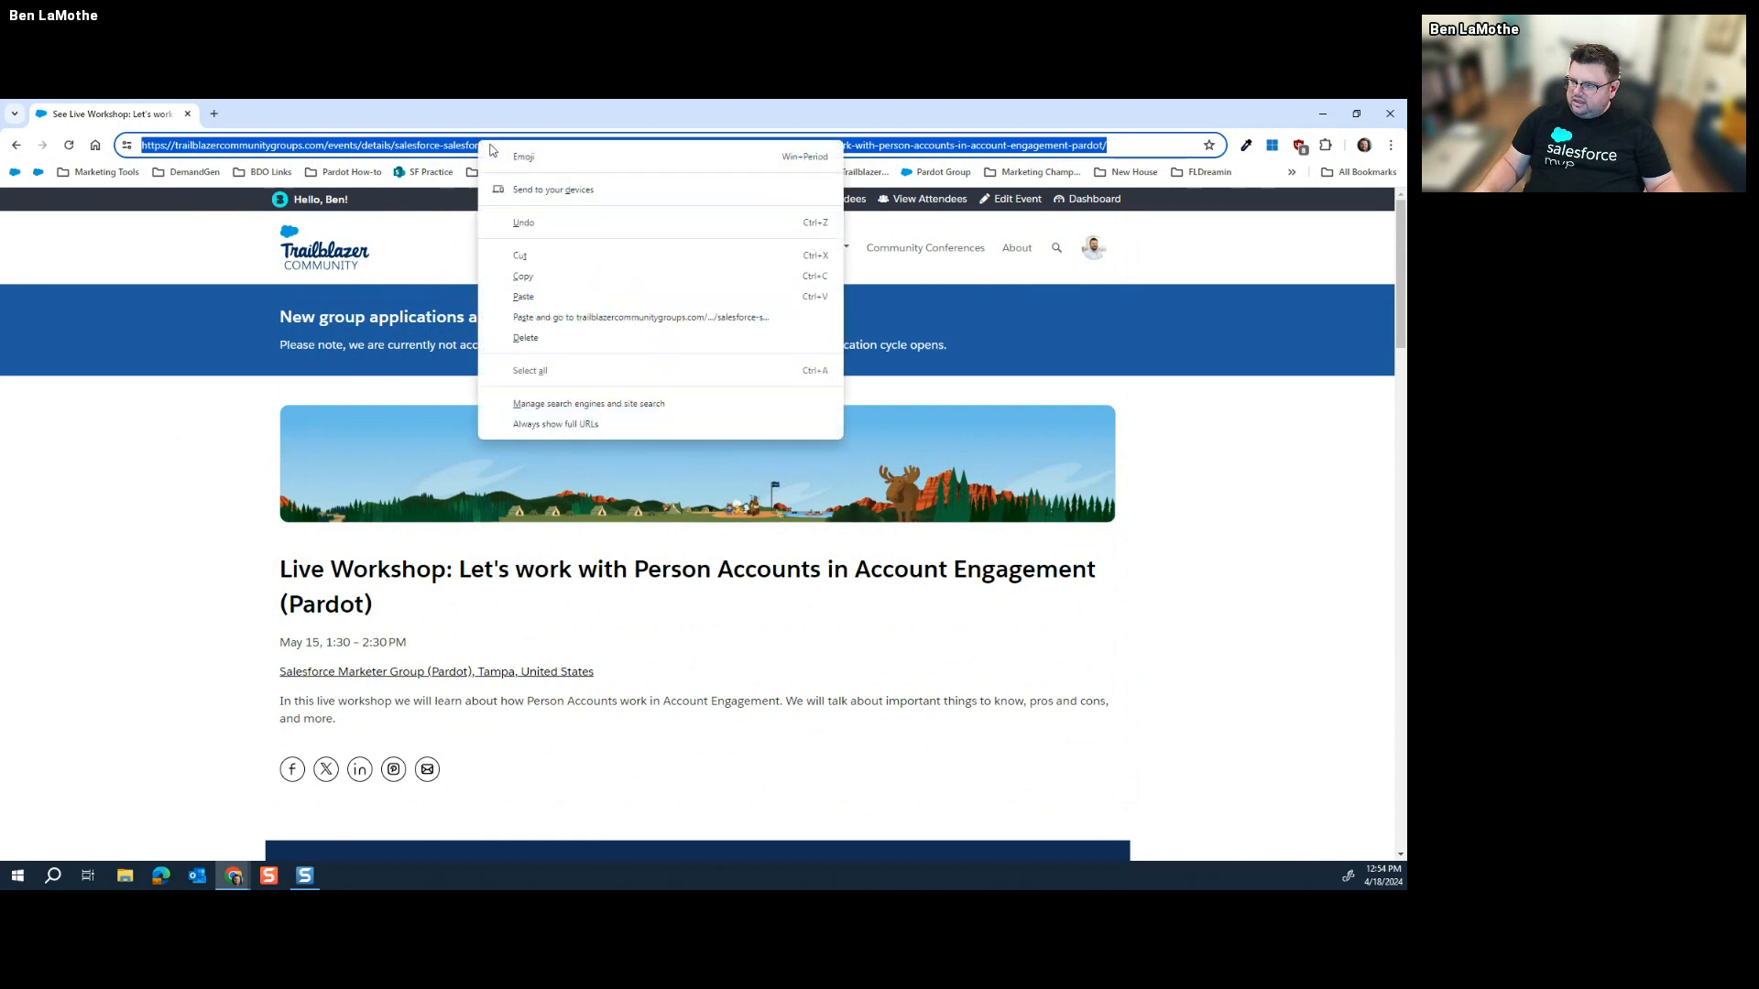
{"action": "left_click", "coordinate": [604, 273]}
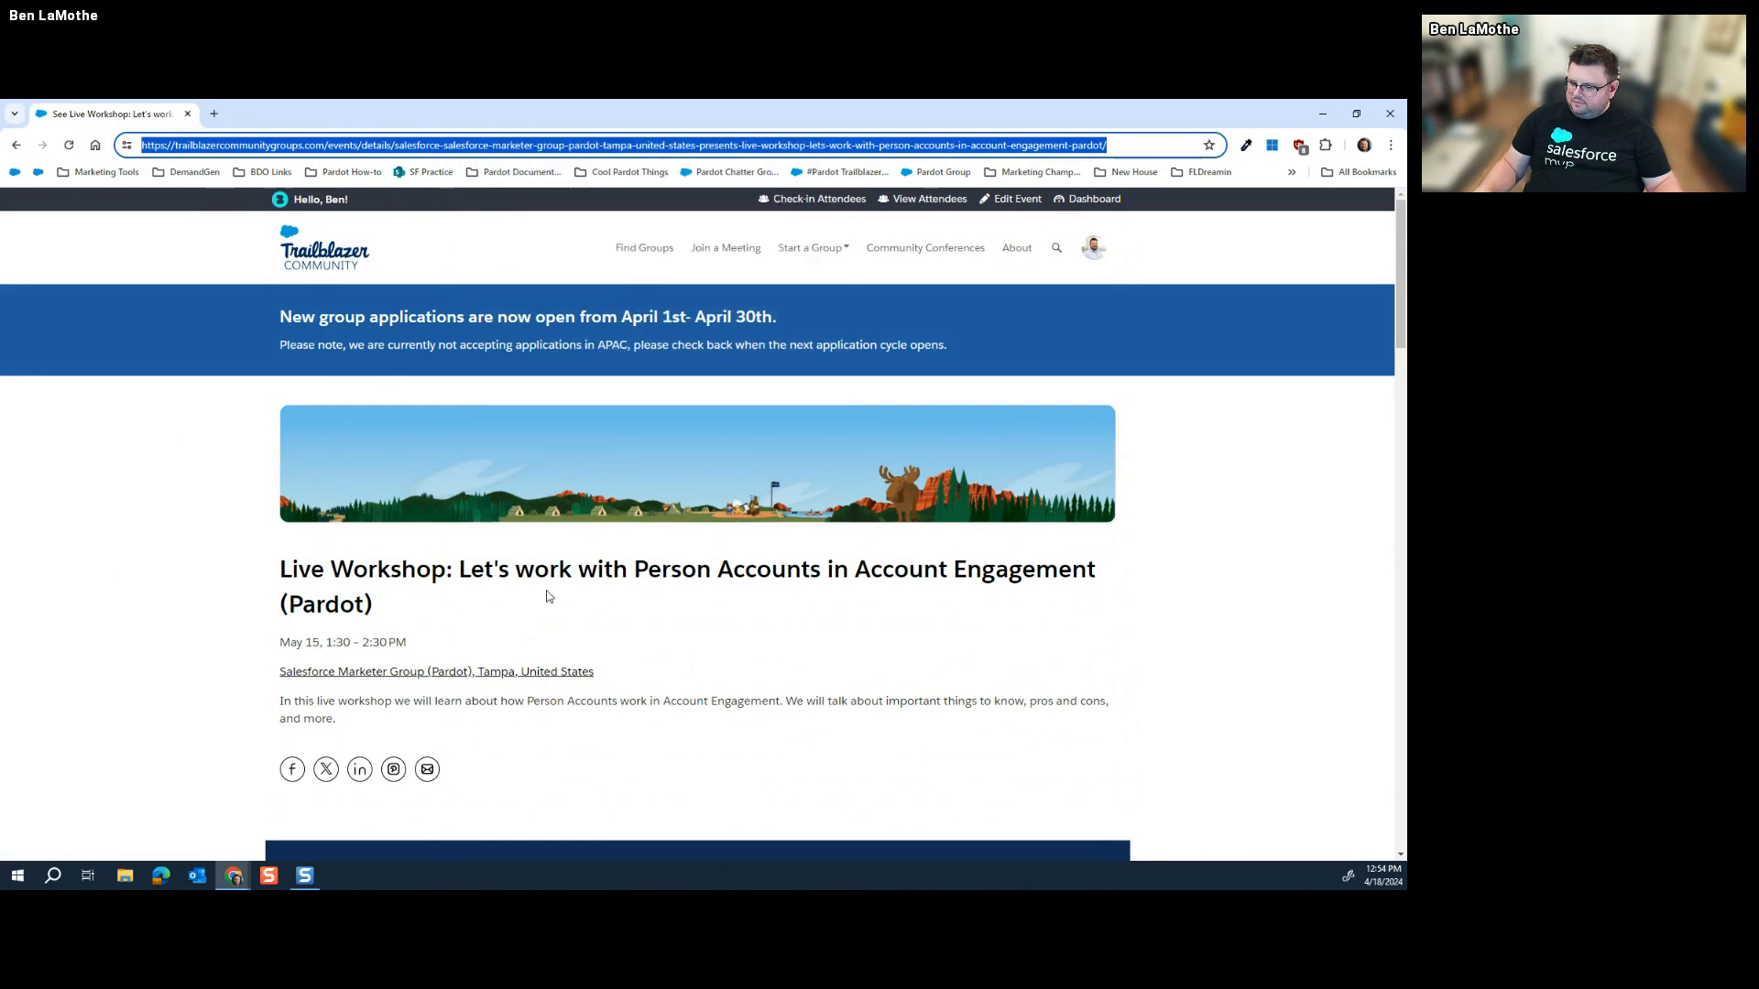
{"action": "left_click", "coordinate": [2, 744]}
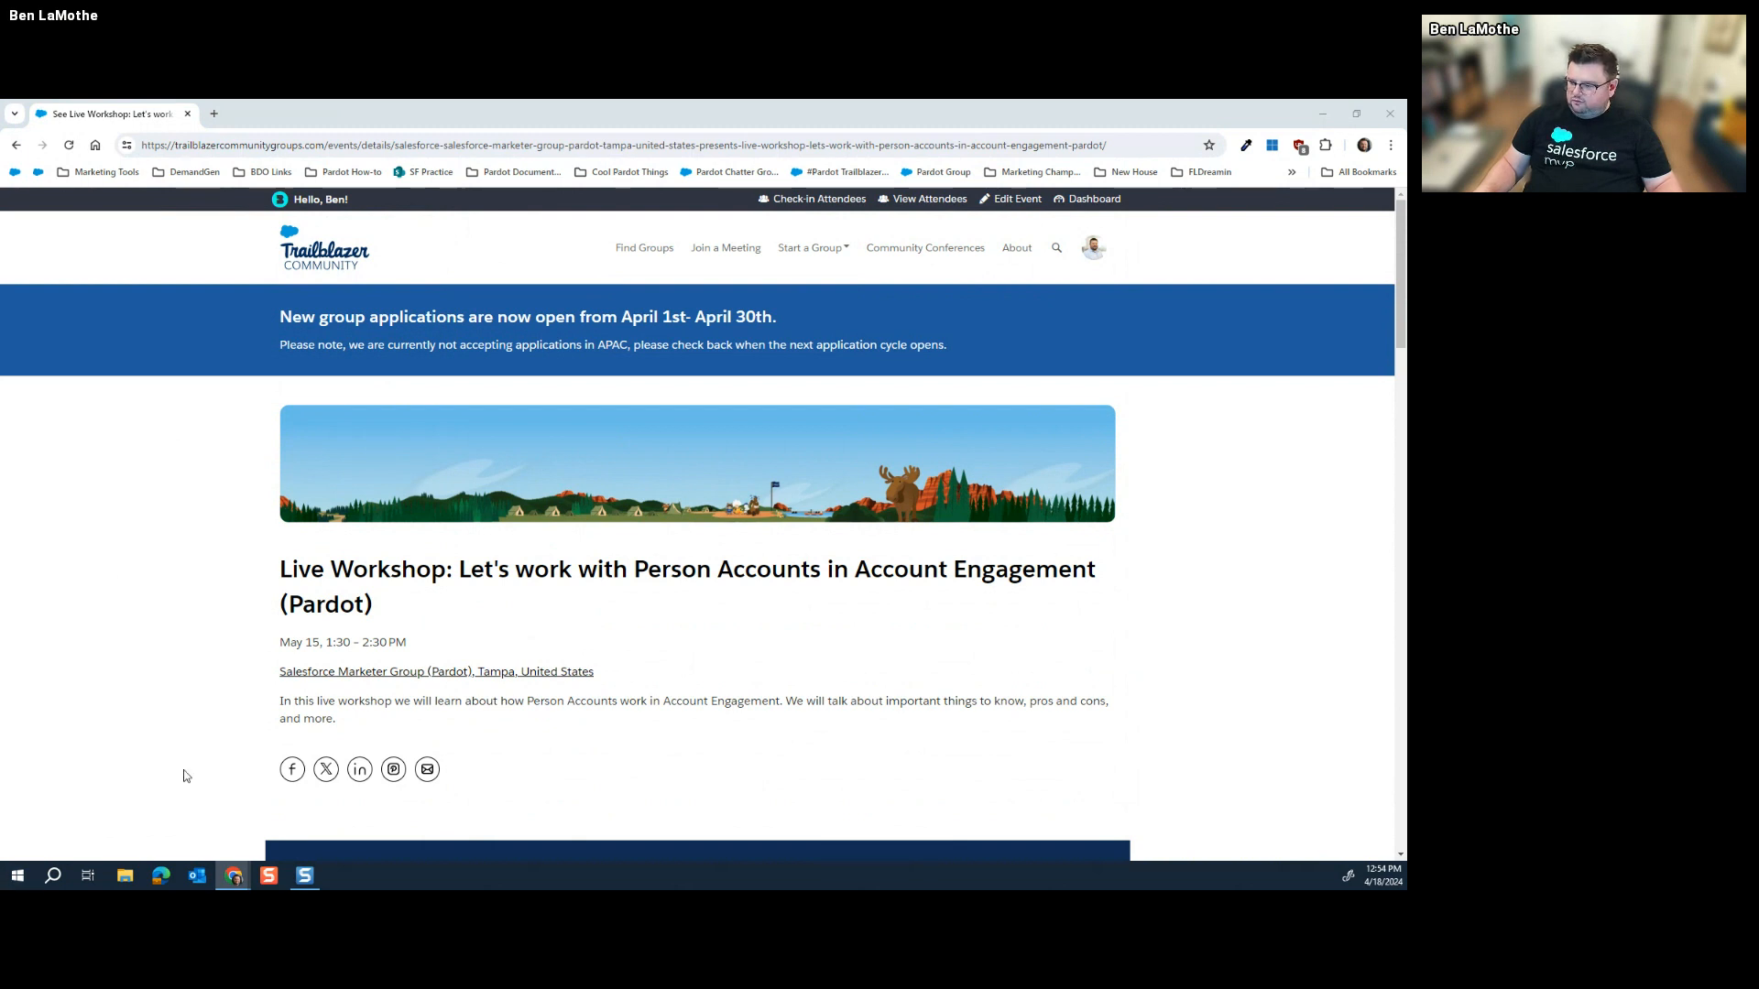
{"action": "scroll", "coordinate": [260, 602], "scroll_direction": "down", "scroll_amount": 1}
{"action": "scroll", "coordinate": [255, 597], "scroll_direction": "down", "scroll_amount": 2}
{"action": "scroll", "coordinate": [252, 604], "scroll_direction": "up", "scroll_amount": 3}
Step: Open LinkedIn in a new browser tab, go to the account owner's own profile, and copy the profile's web address
{"action": "left_click", "coordinate": [214, 113]}
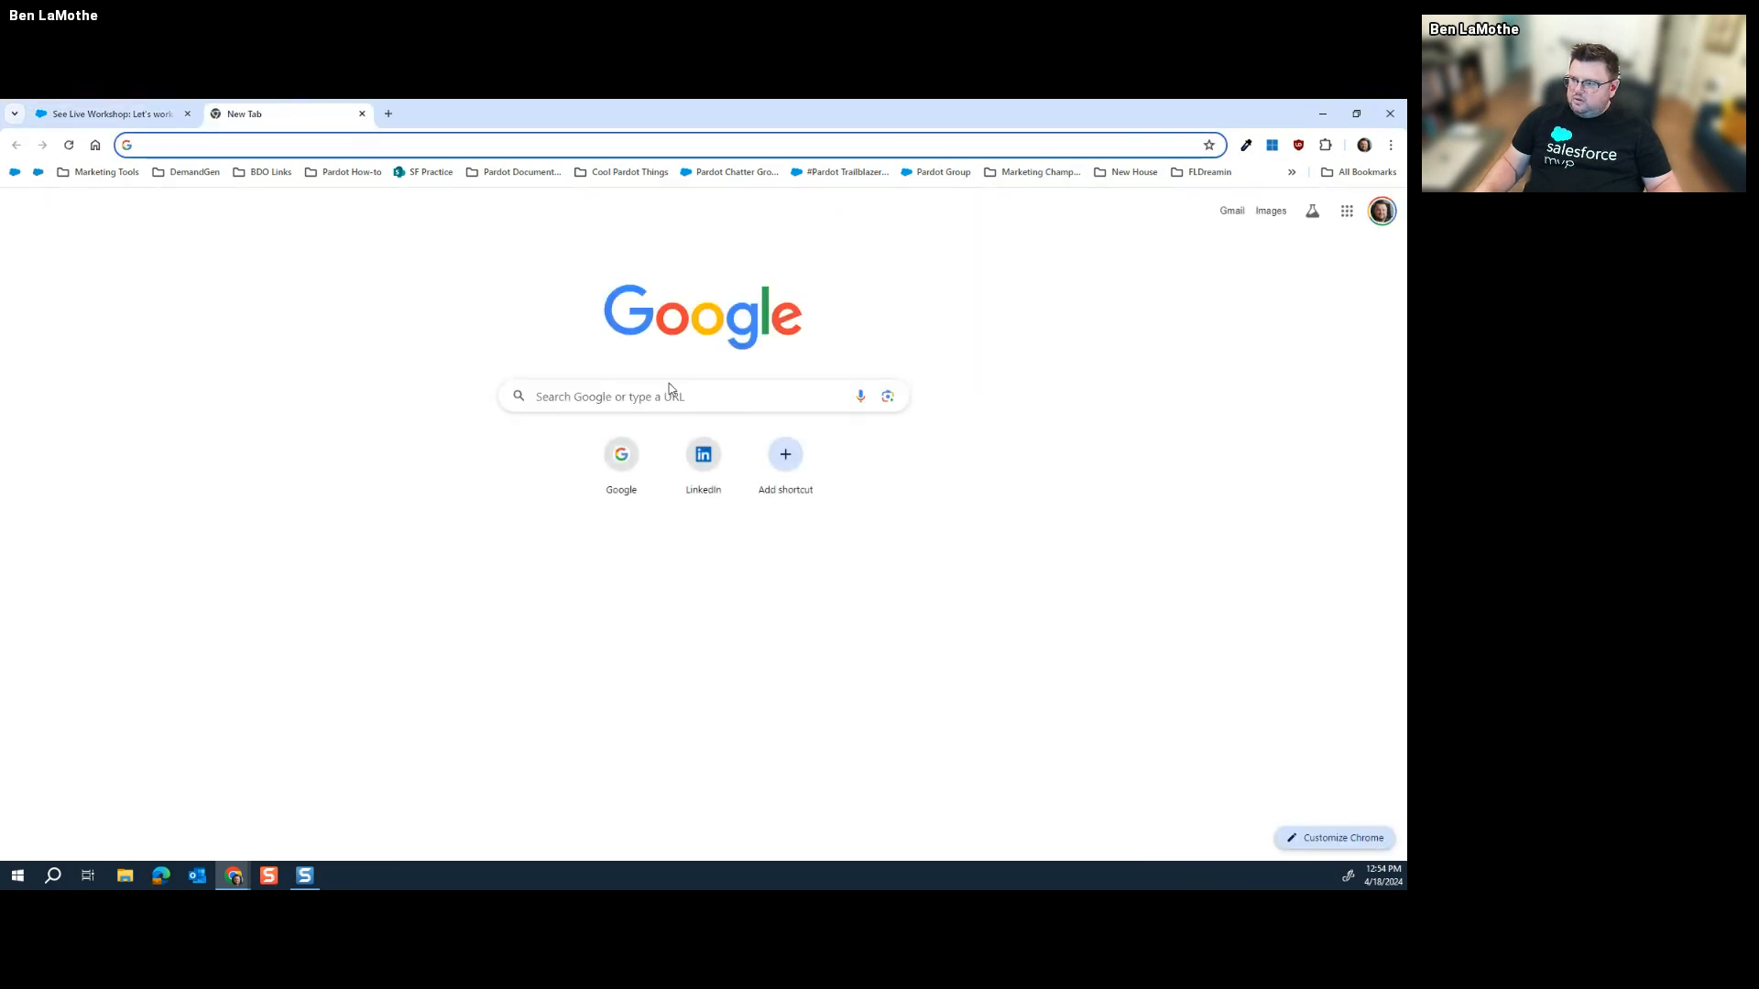
{"action": "left_click", "coordinate": [703, 455]}
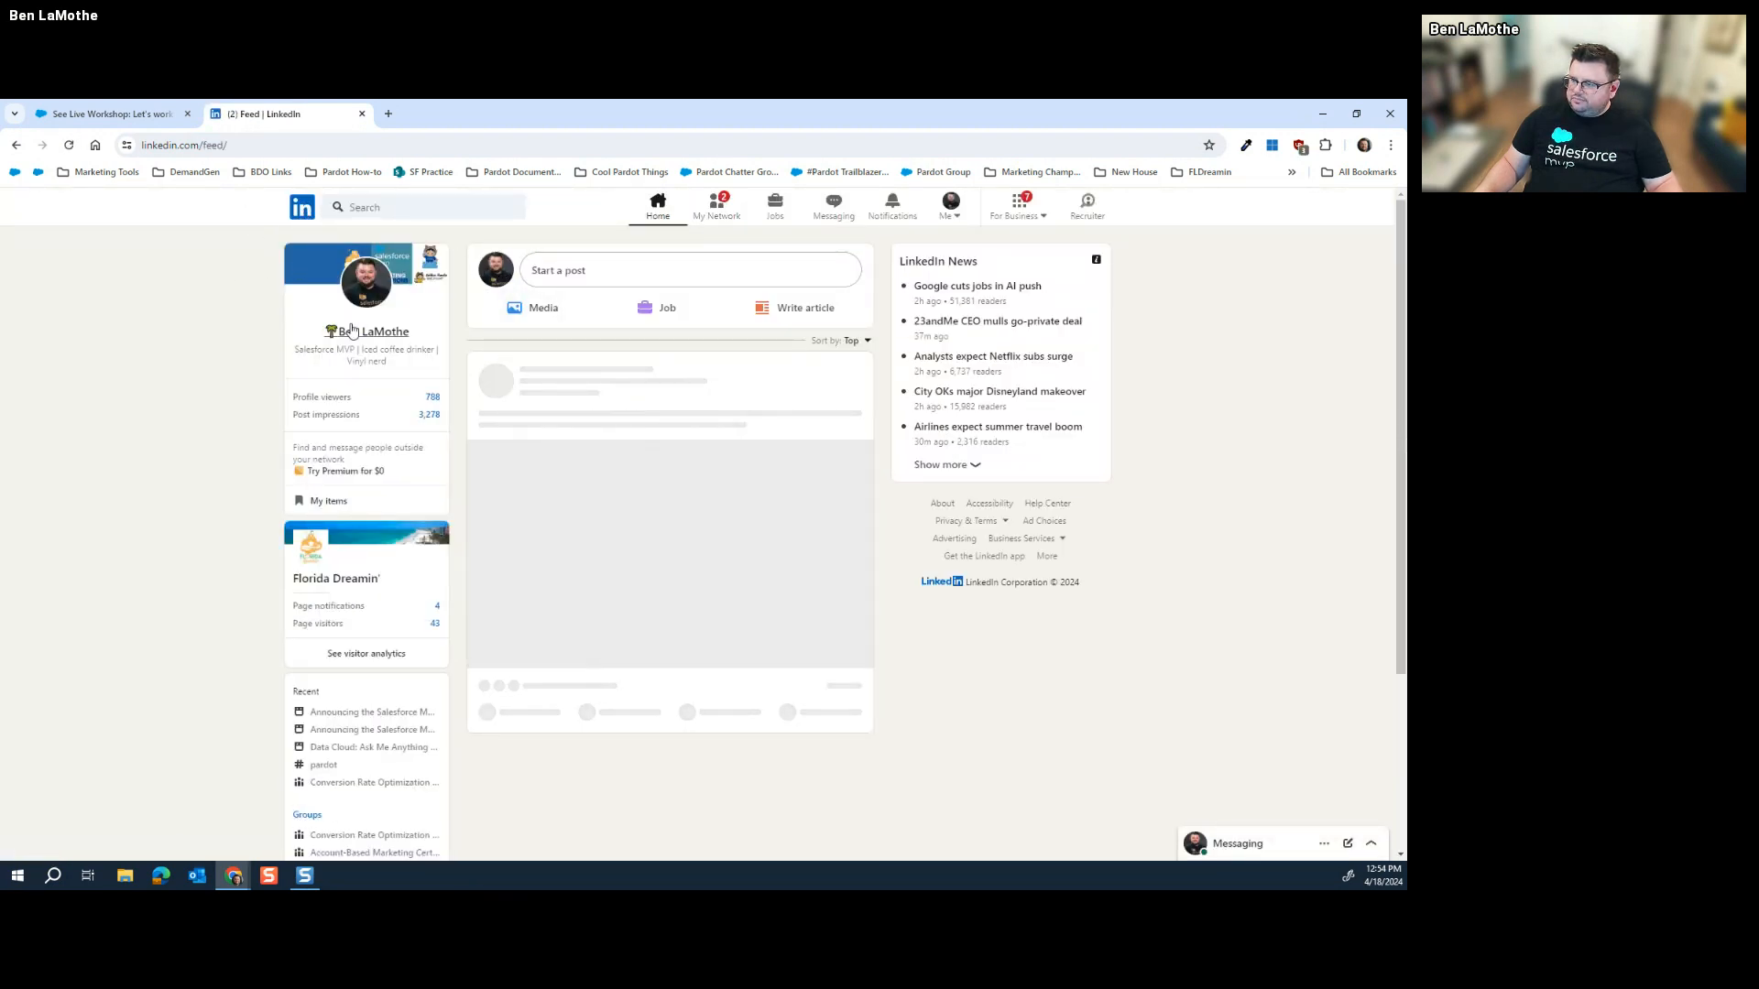
{"action": "left_click", "coordinate": [352, 331]}
{"action": "left_click", "coordinate": [283, 145]}
{"action": "right_click", "coordinate": [283, 145]}
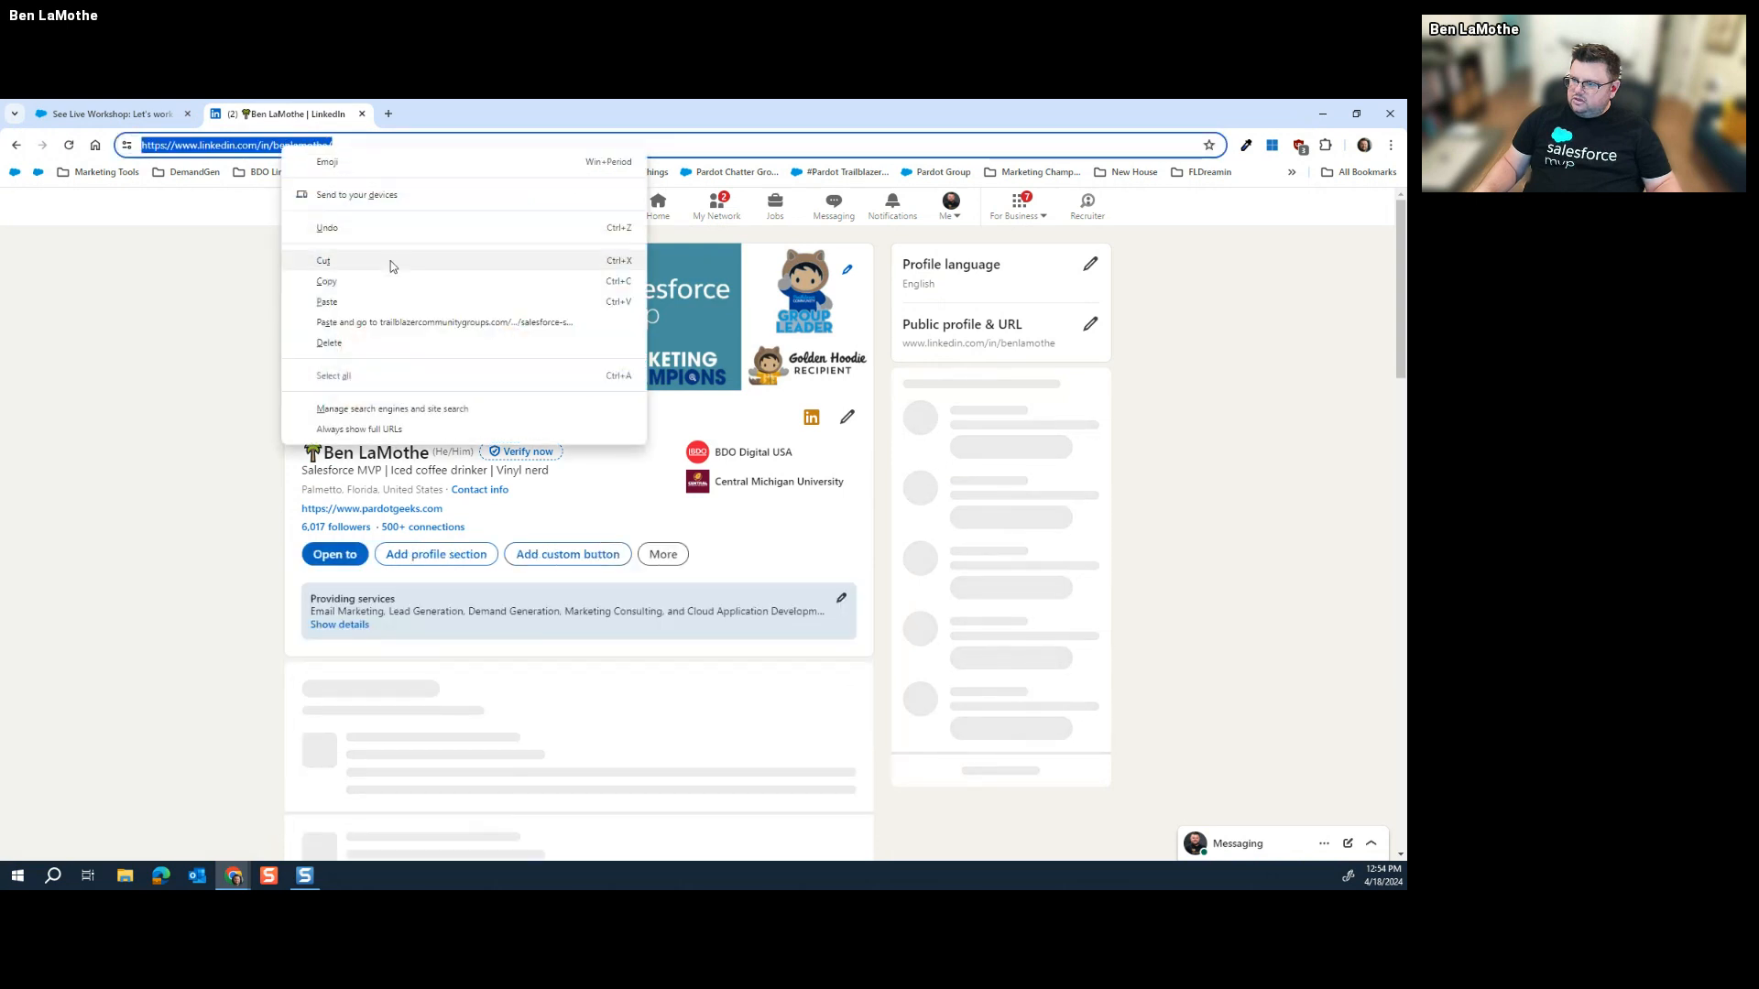
{"action": "left_click", "coordinate": [385, 278]}
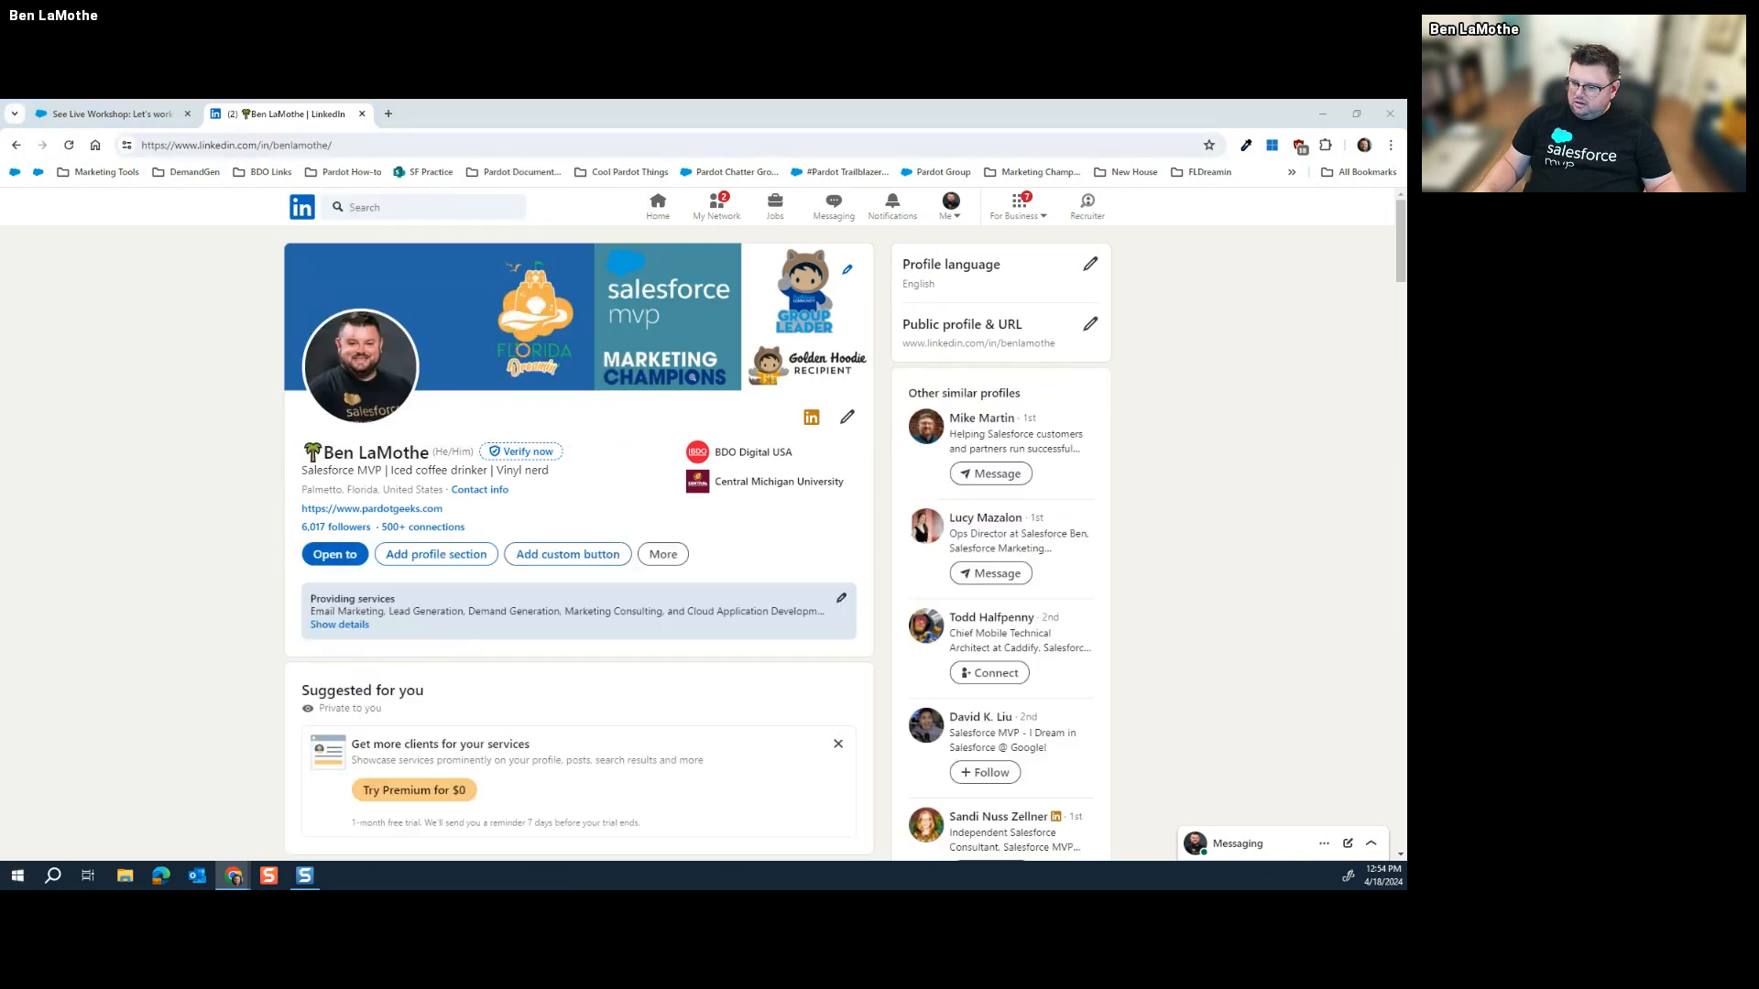